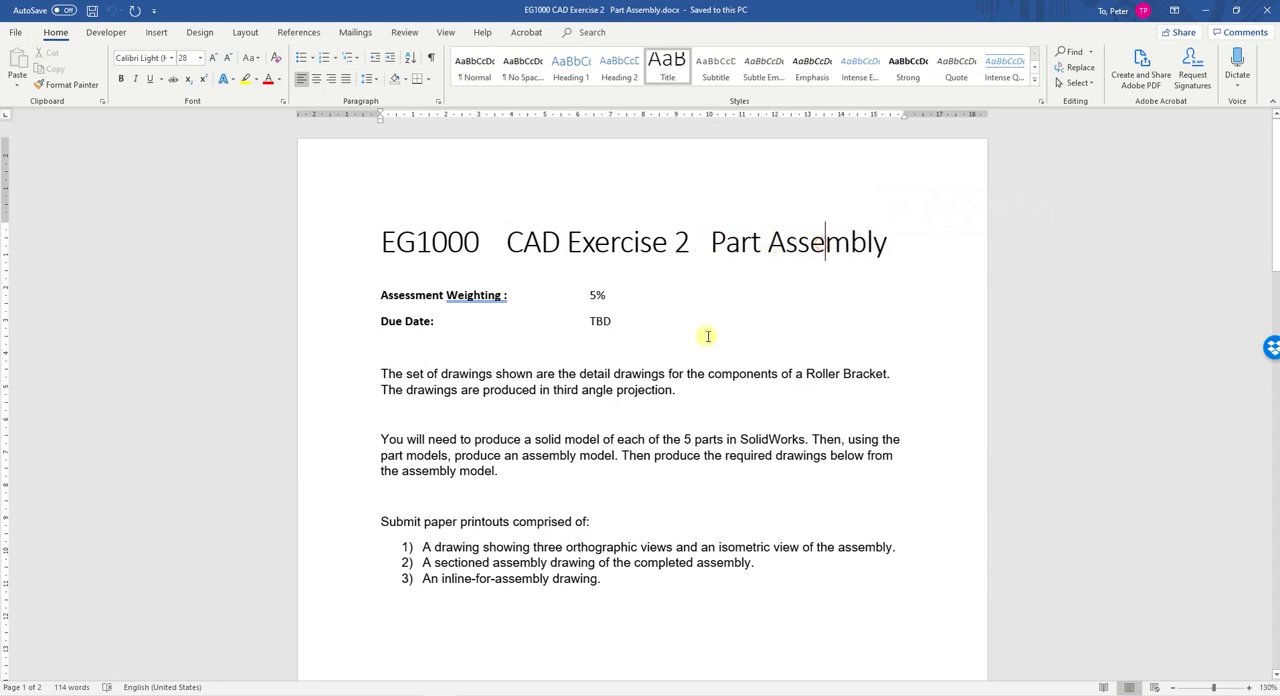
- Review the list of required drawings and the part detail drawings in the exercise brief
drag(425, 548, 603, 590)
scroll(541, 423, down, 15)
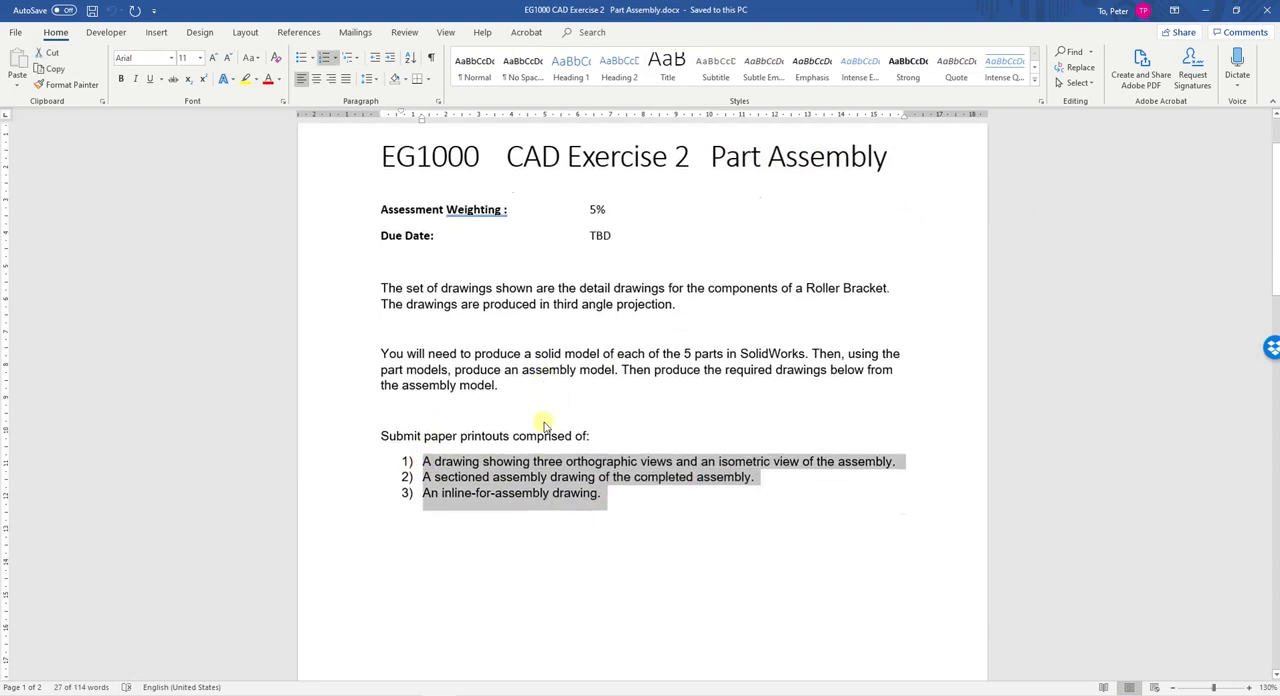
scroll(541, 423, down, 4)
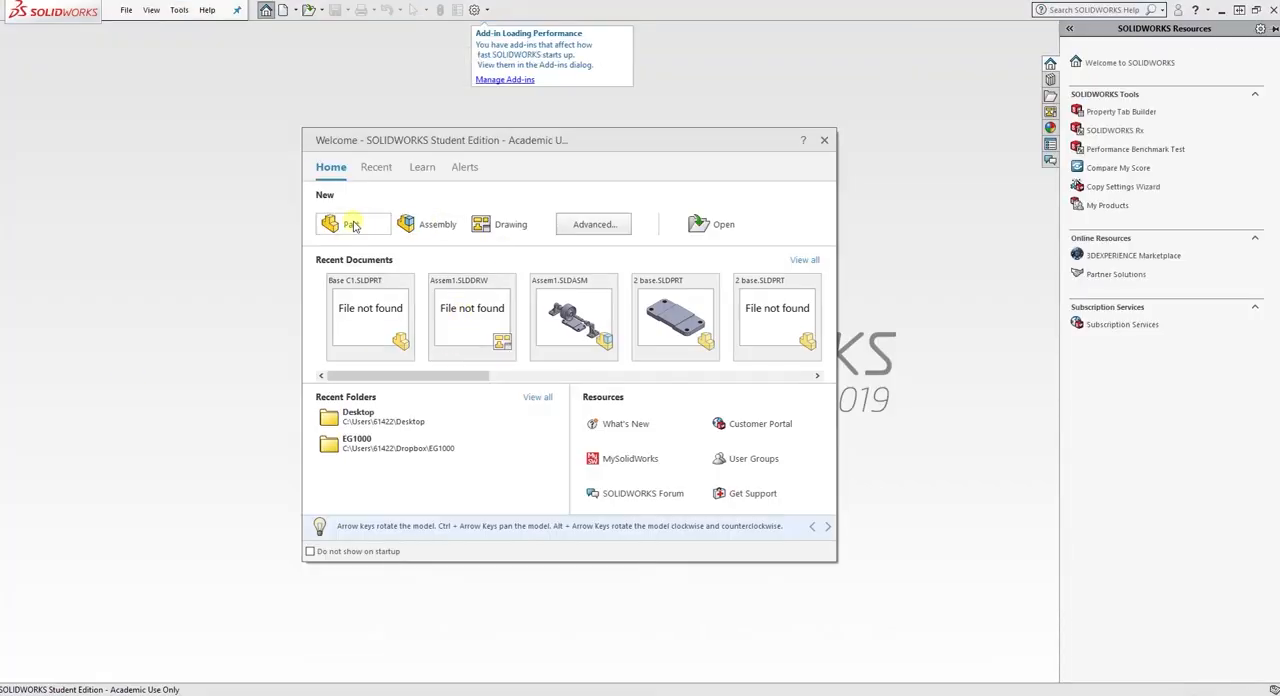
- Switch to SolidWorks, create a new part and start a sketch on the Front Plane
click(353, 225)
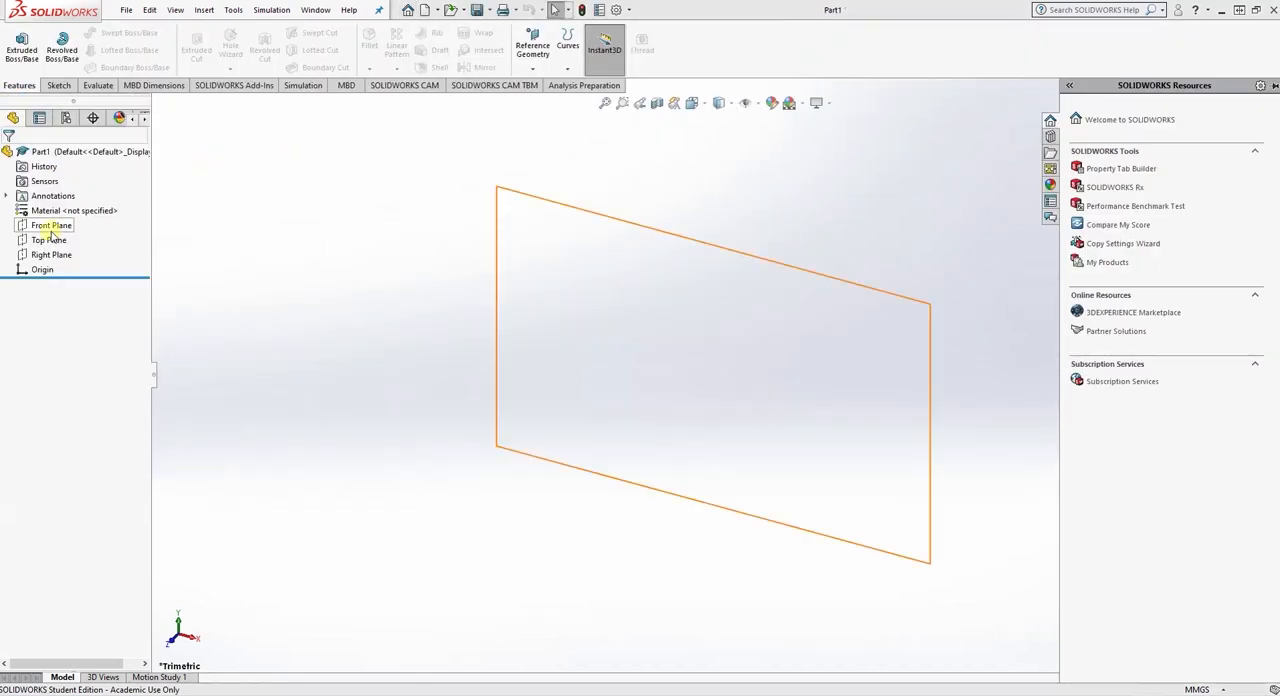
click(51, 229)
click(64, 206)
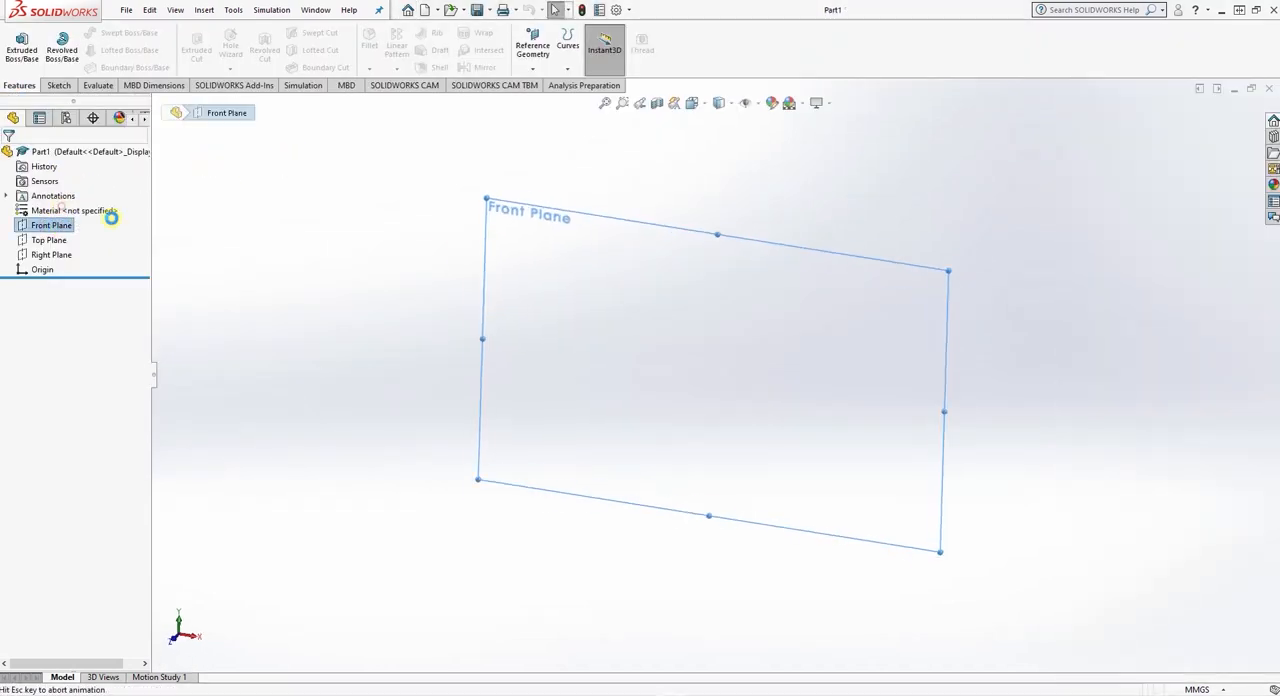
- Sketch a closed eight-line stepped profile from the origin, about 27 mm wide, with a lower edge about 17 mm long
click(86, 33)
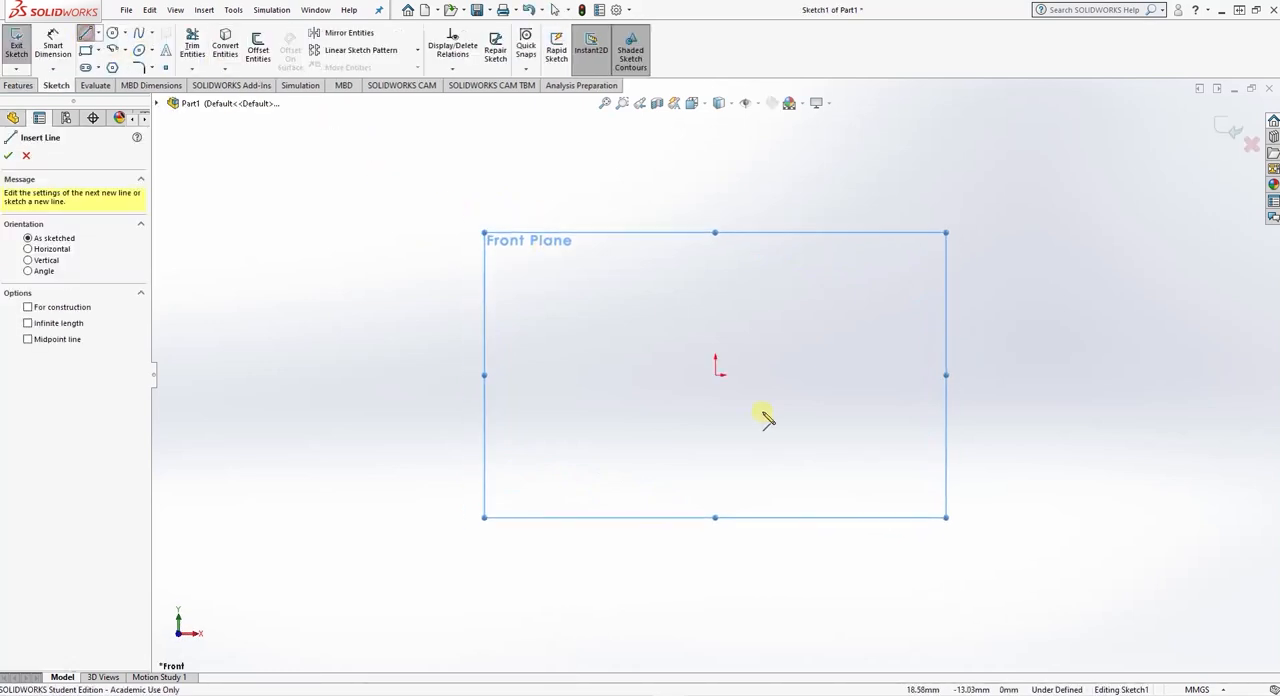
click(716, 377)
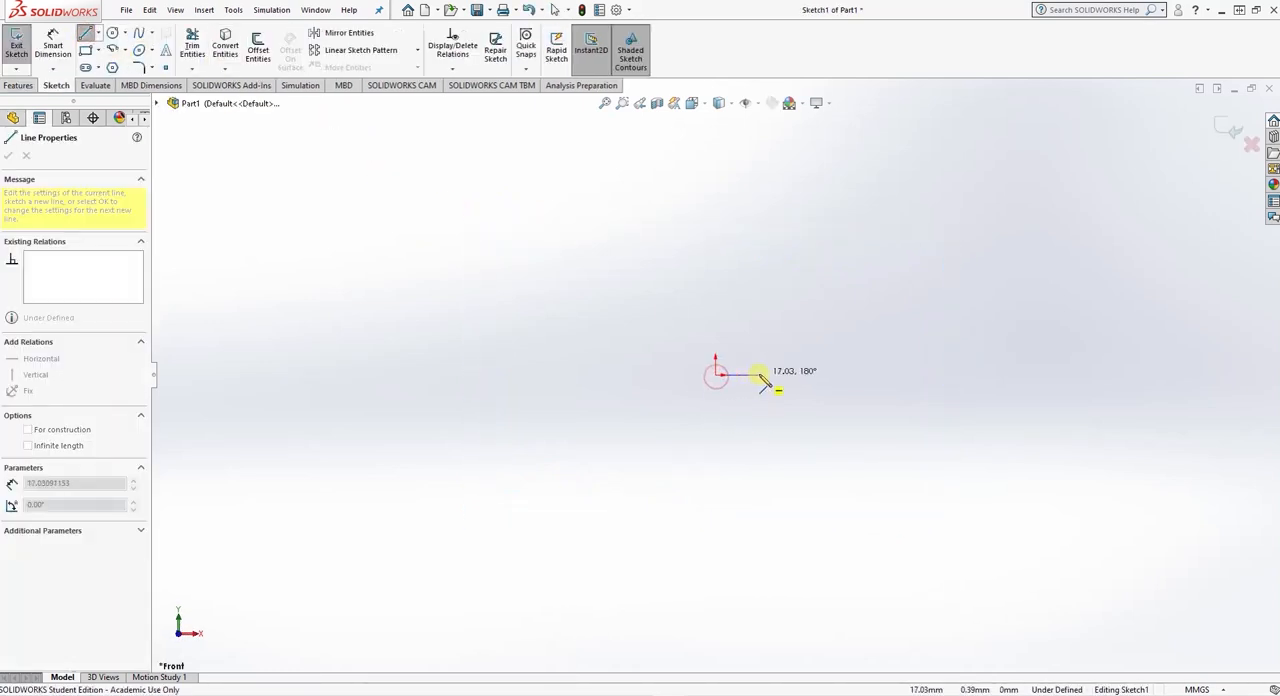
click(775, 368)
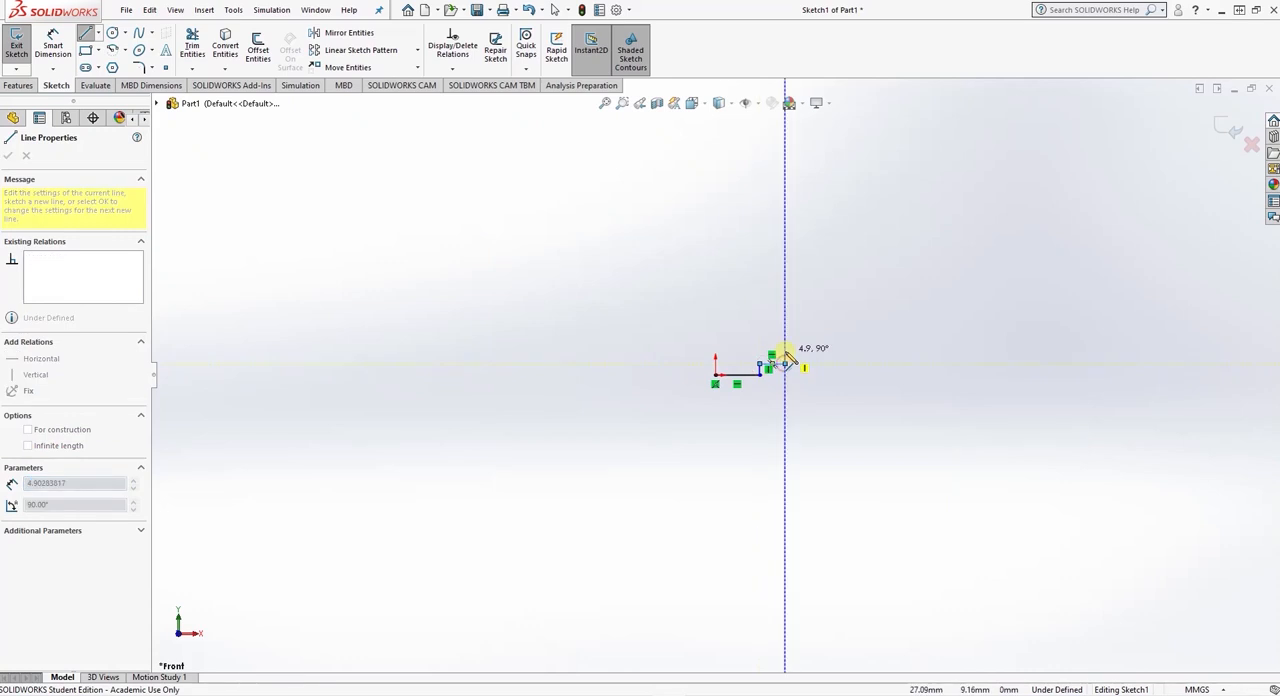
click(747, 351)
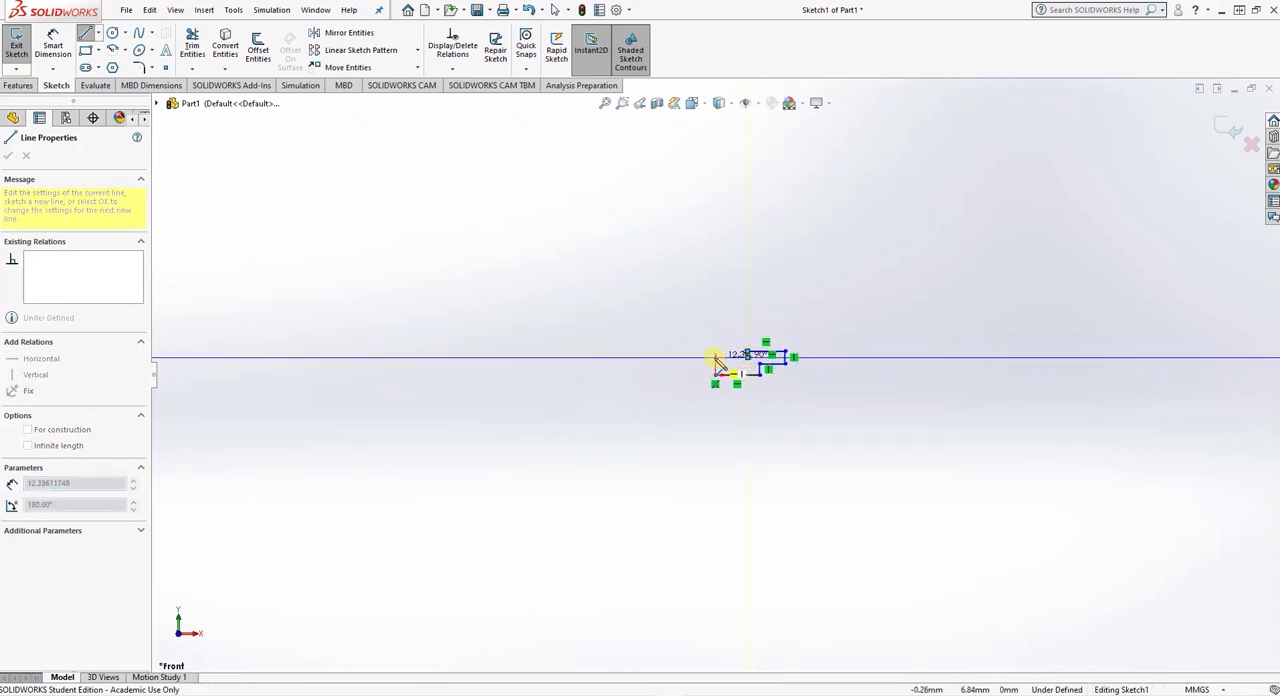
click(716, 357)
click(715, 374)
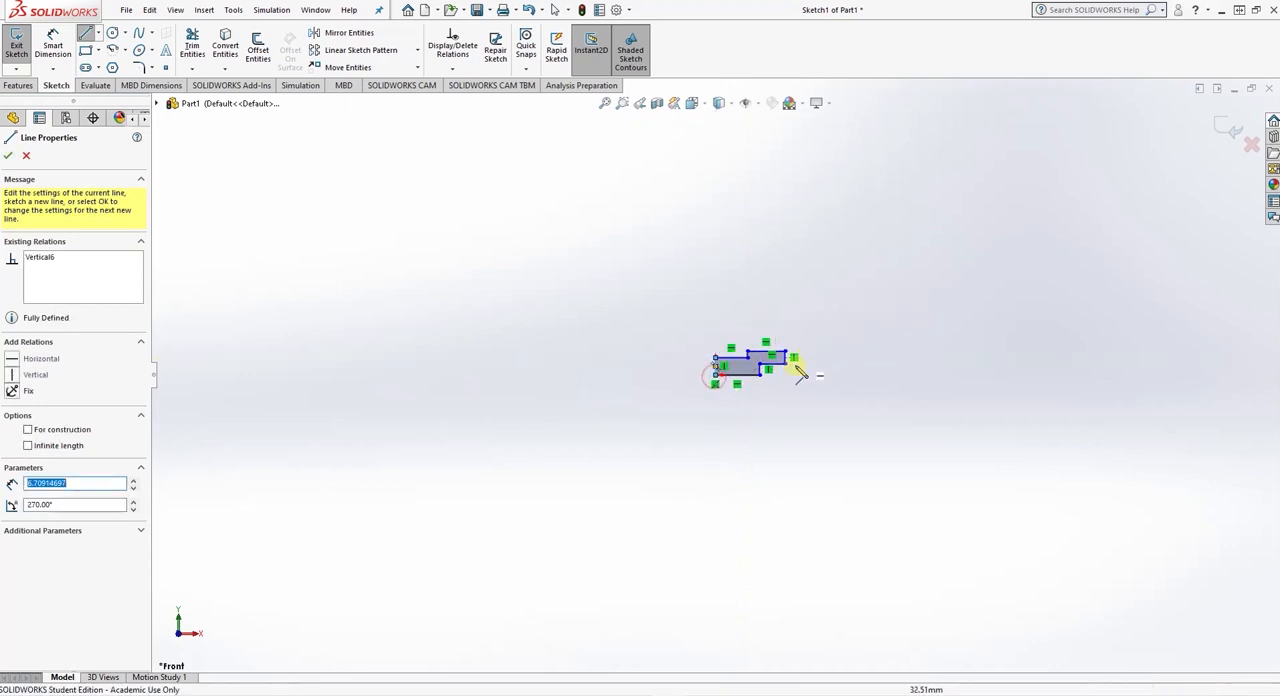
scroll(700, 330, down, 10)
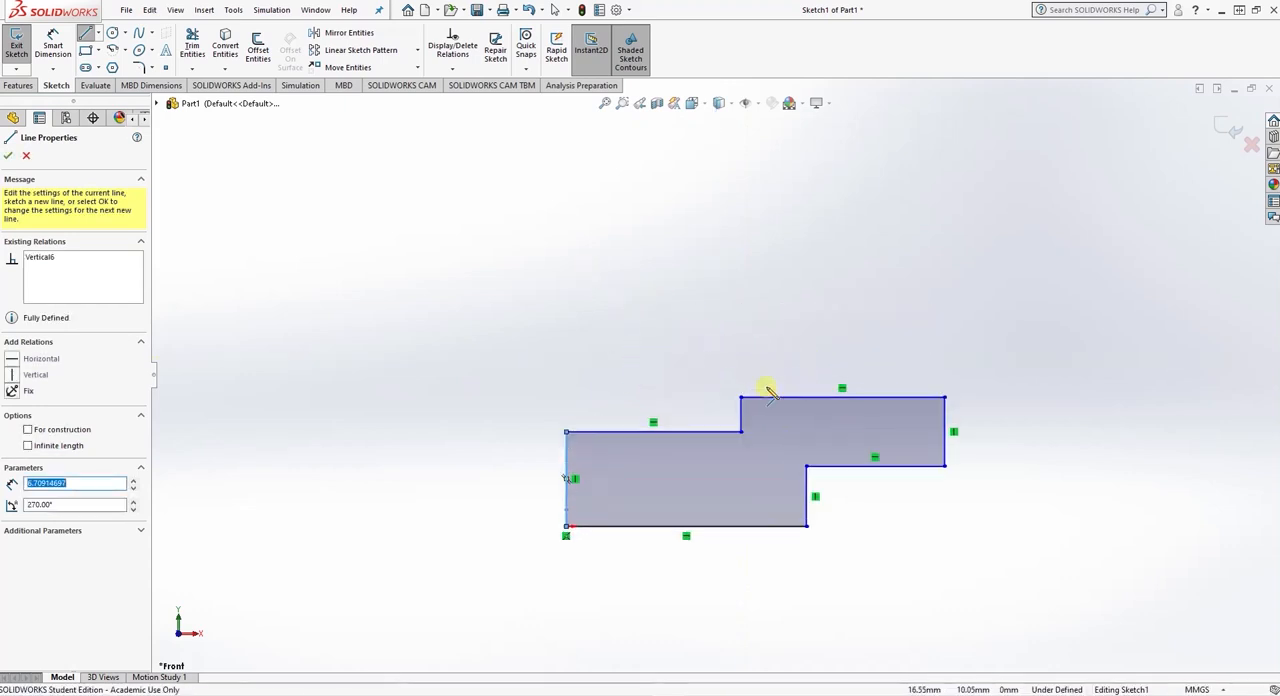
click(7, 155)
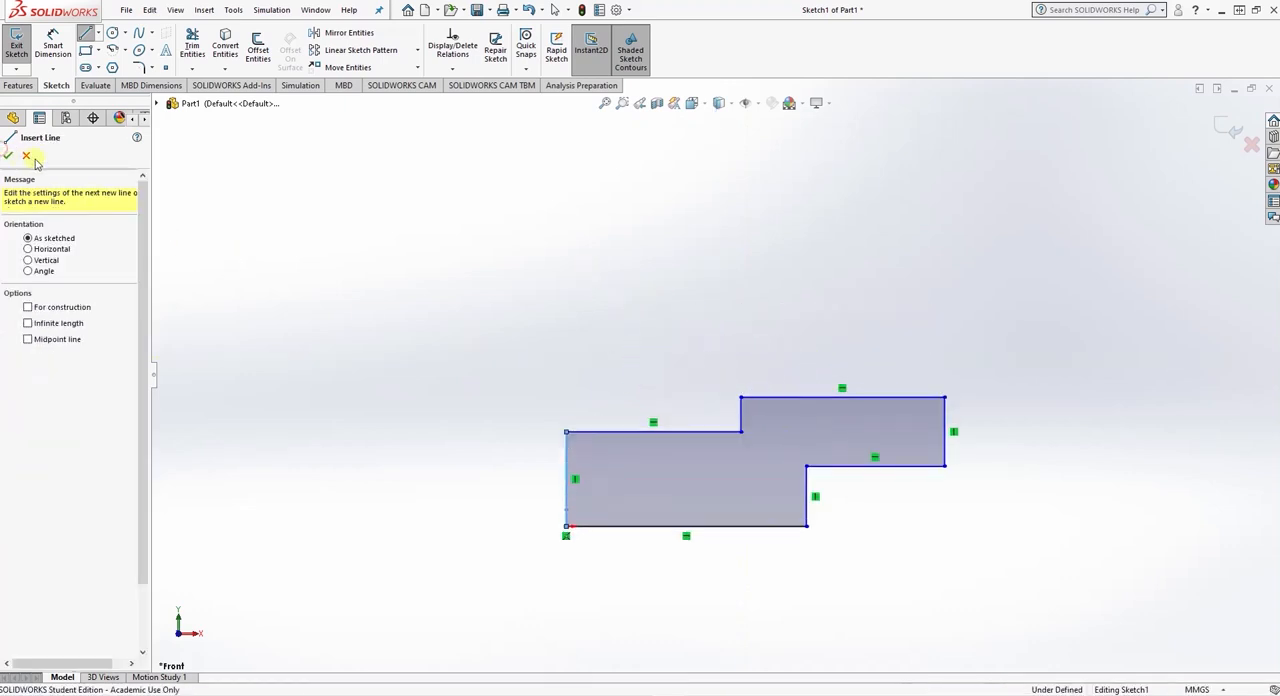
click(26, 157)
- Dimension the profile's lower edge from the origin to 54 mm, checking the base drawing in the Word brief
click(53, 48)
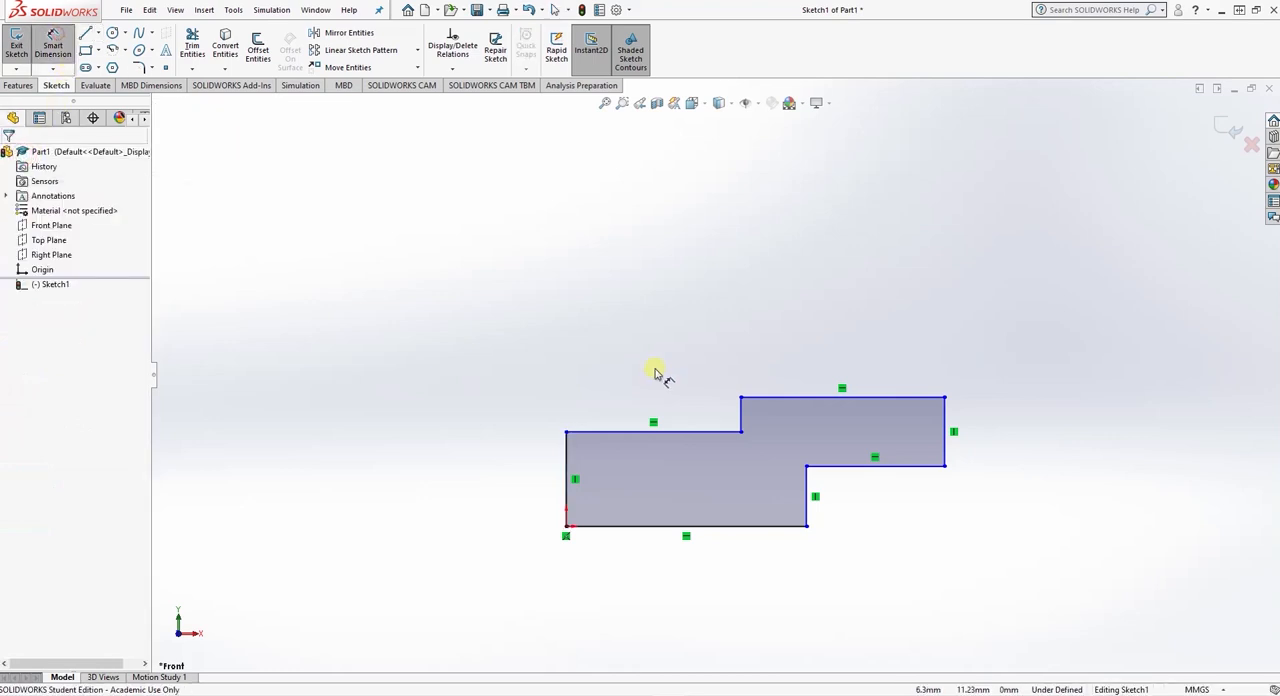
click(740, 526)
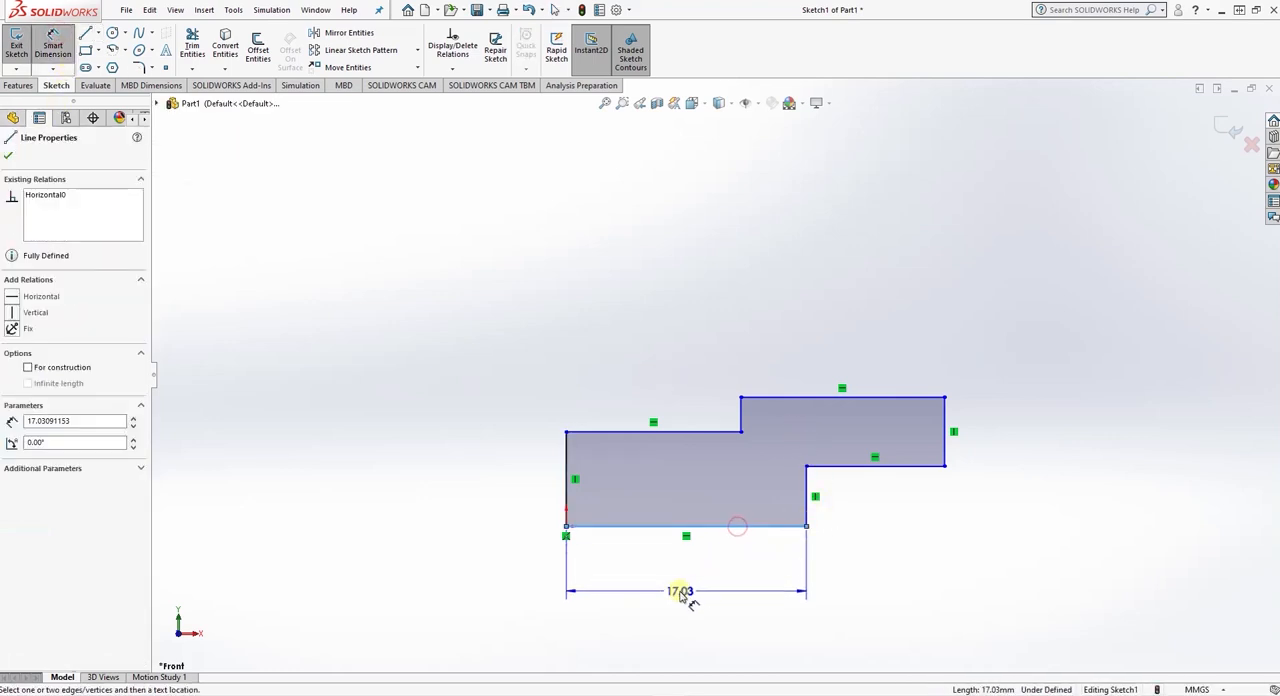
click(683, 591)
click(488, 694)
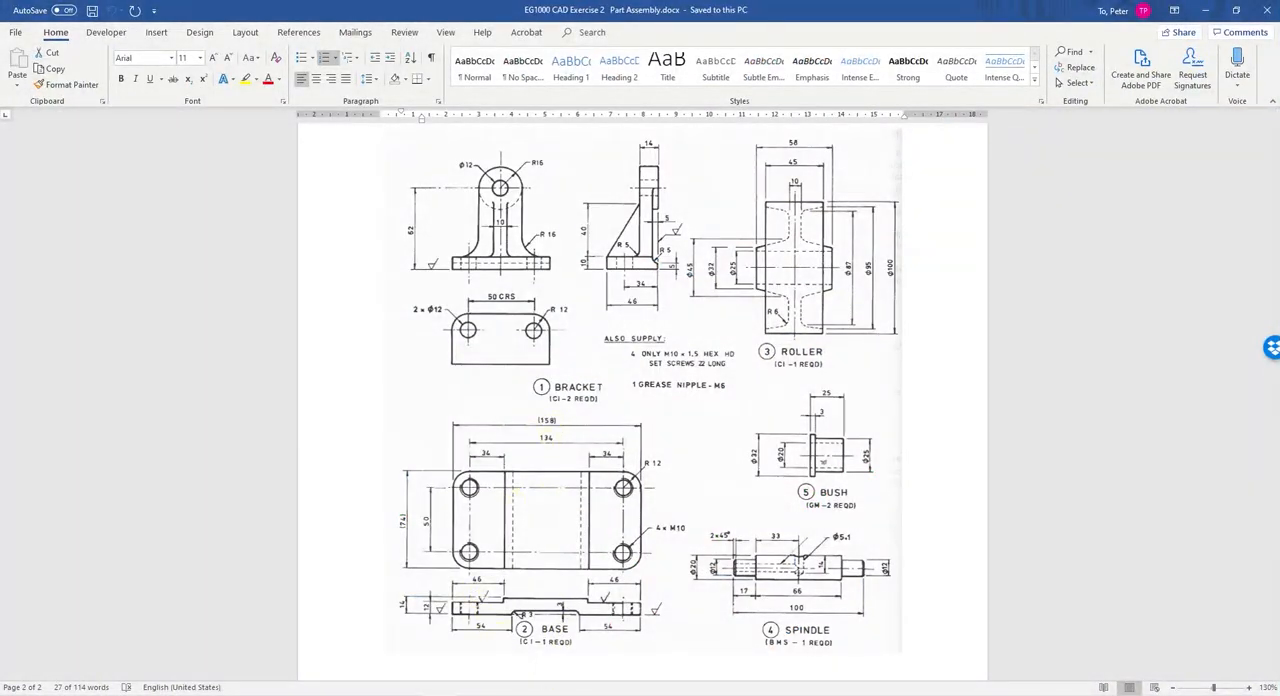
click(668, 694)
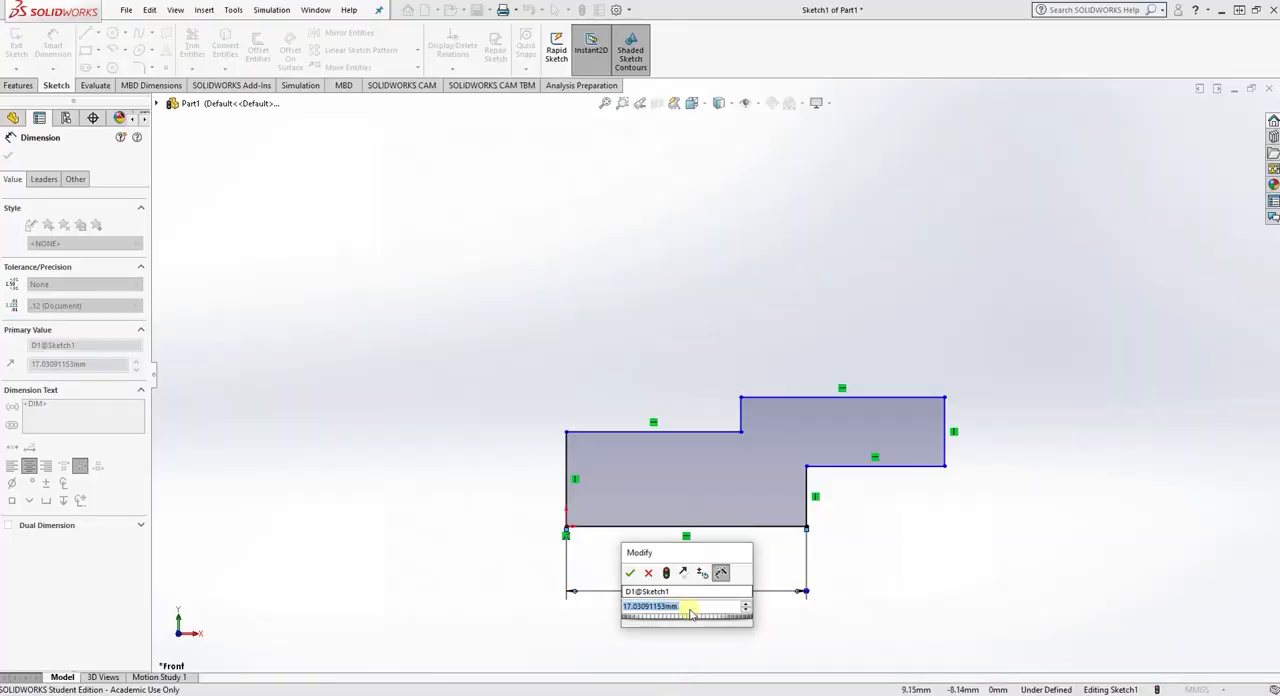
drag(698, 608, 512, 597)
text(54)
key(Return)
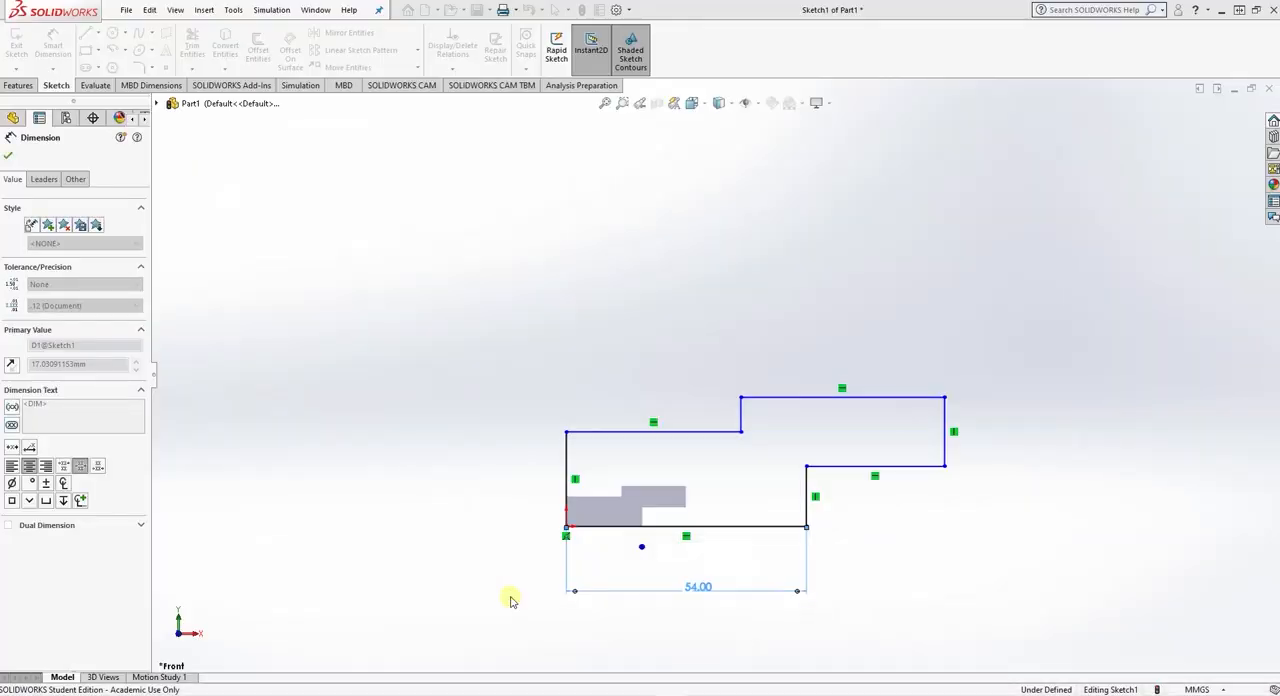
- Dimension the overall width between the profile's two outer vertical edges as 158/2 mm
click(566, 460)
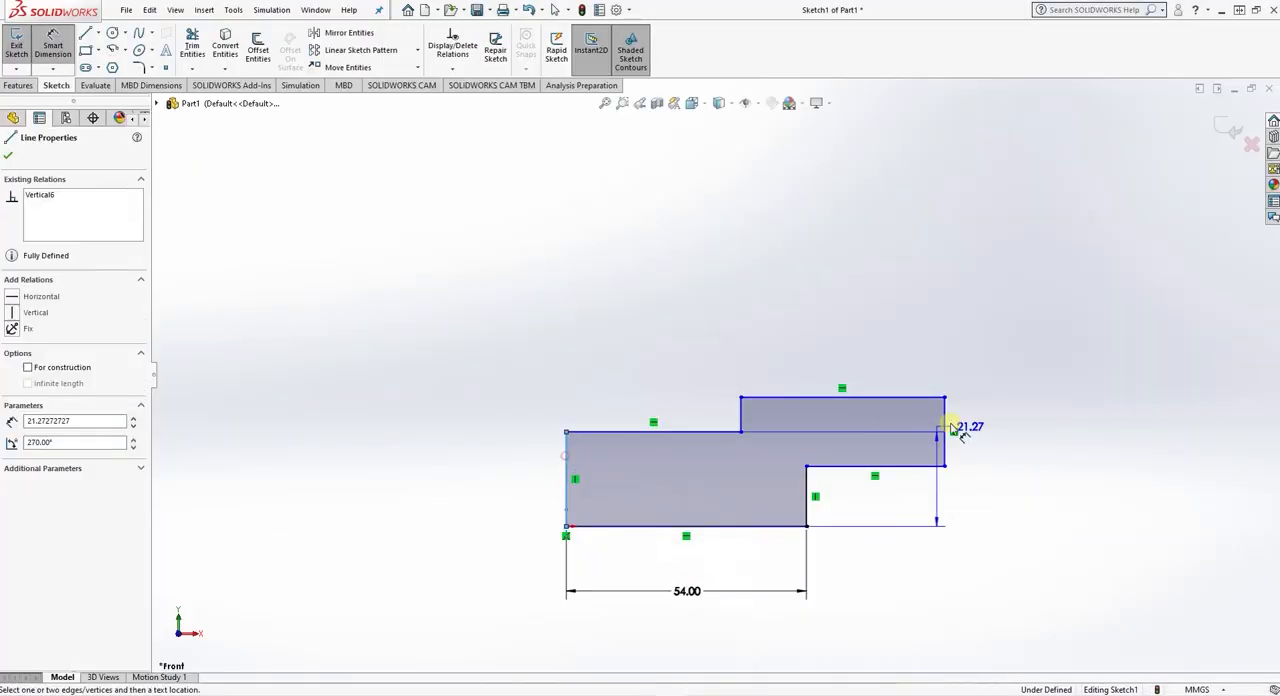
click(944, 418)
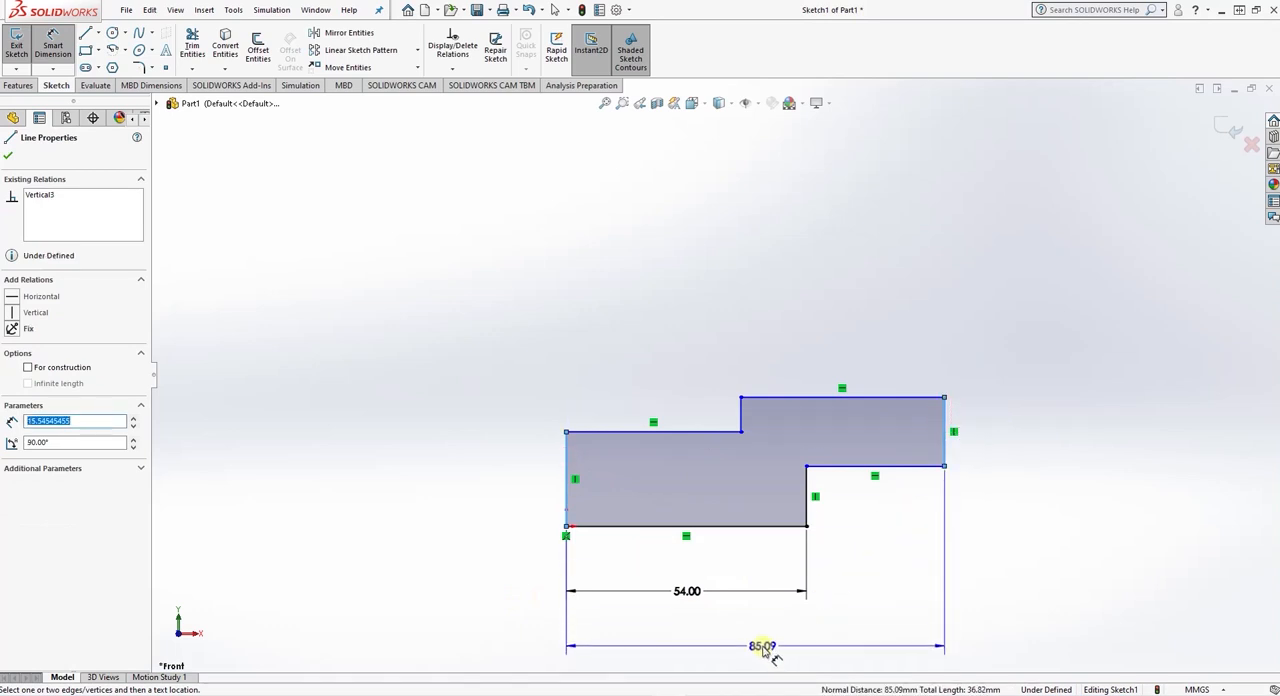
click(762, 650)
text(158/2)
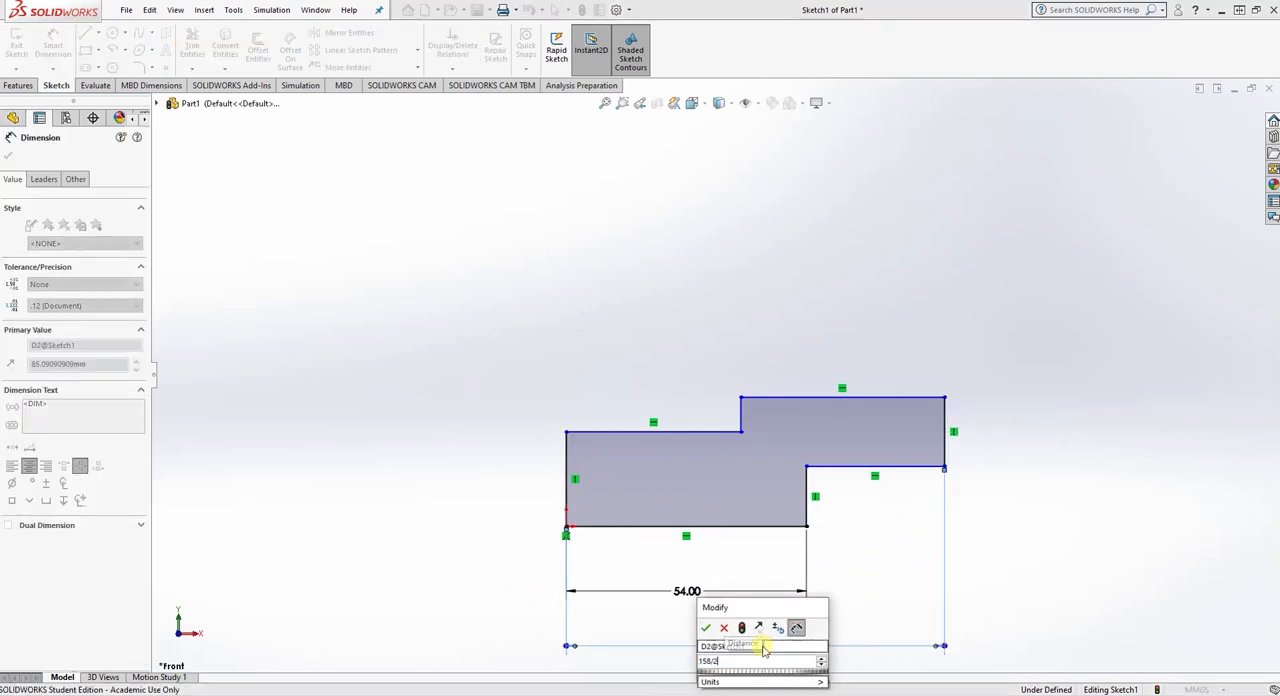
key(Return)
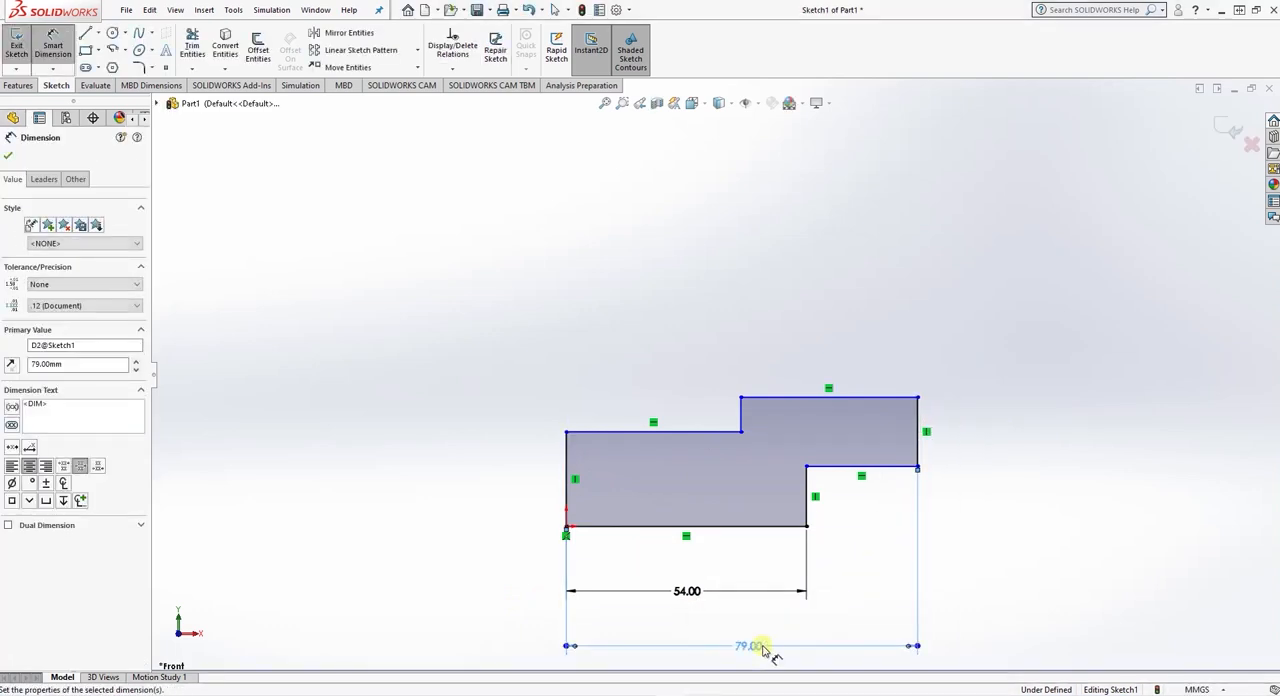
- Dimension the lower upper-step edge to 46 mm long and the vertical edge at the origin to 12 mm
click(670, 433)
click(646, 372)
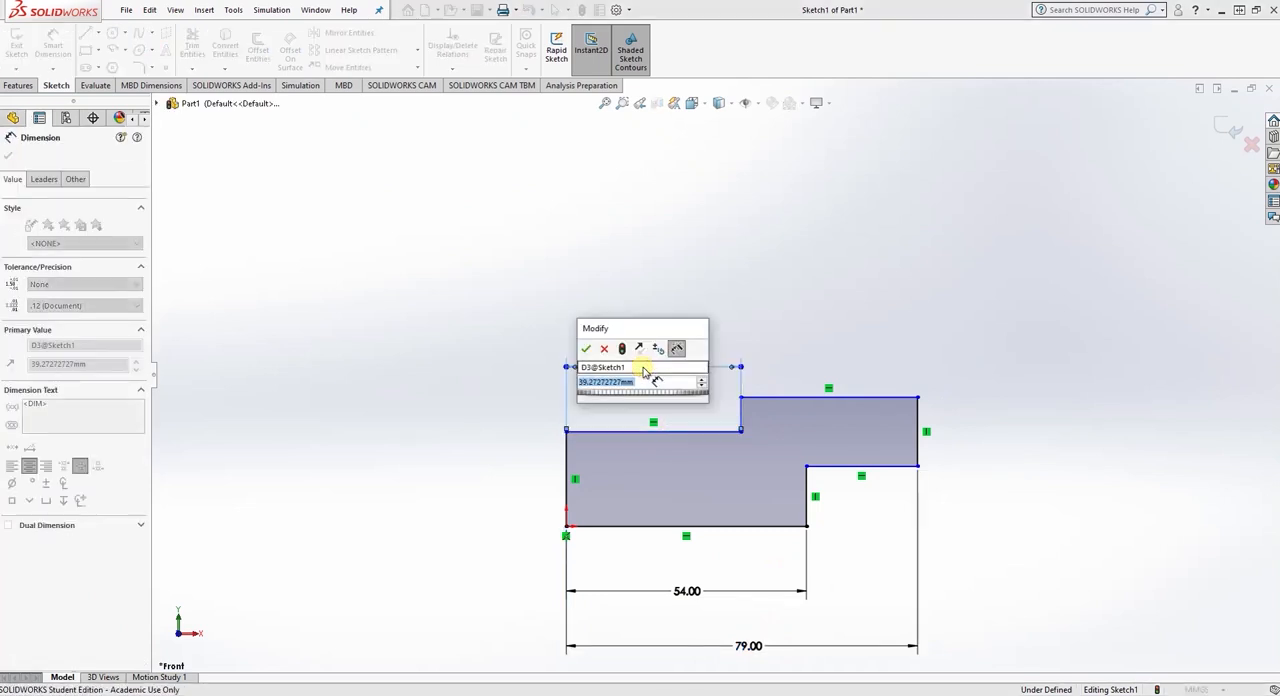
text(46)
key(Return)
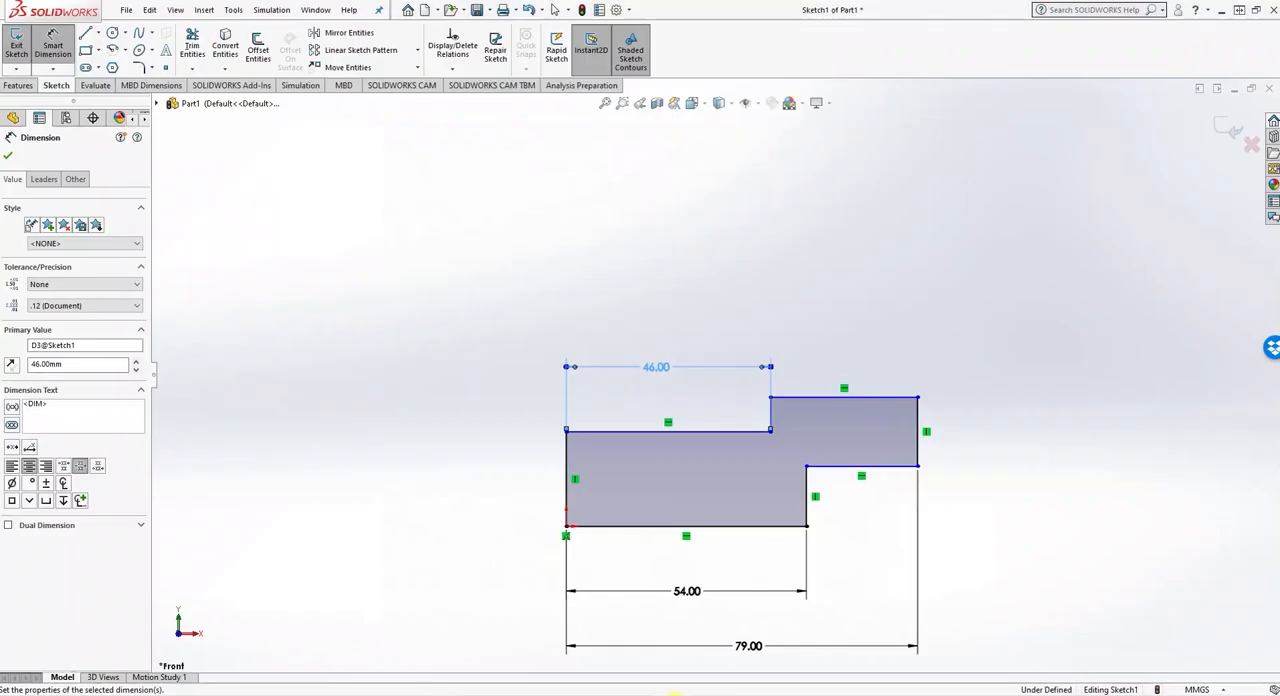
click(565, 476)
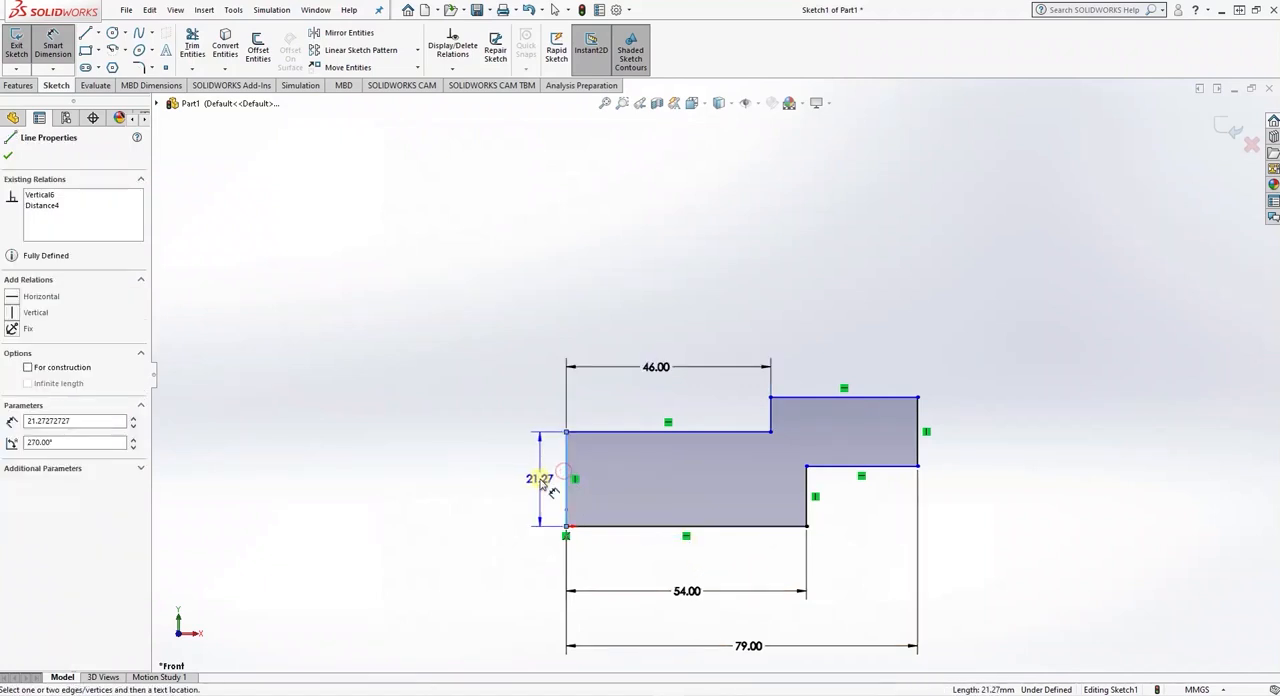
click(542, 480)
text(12)
key(Return)
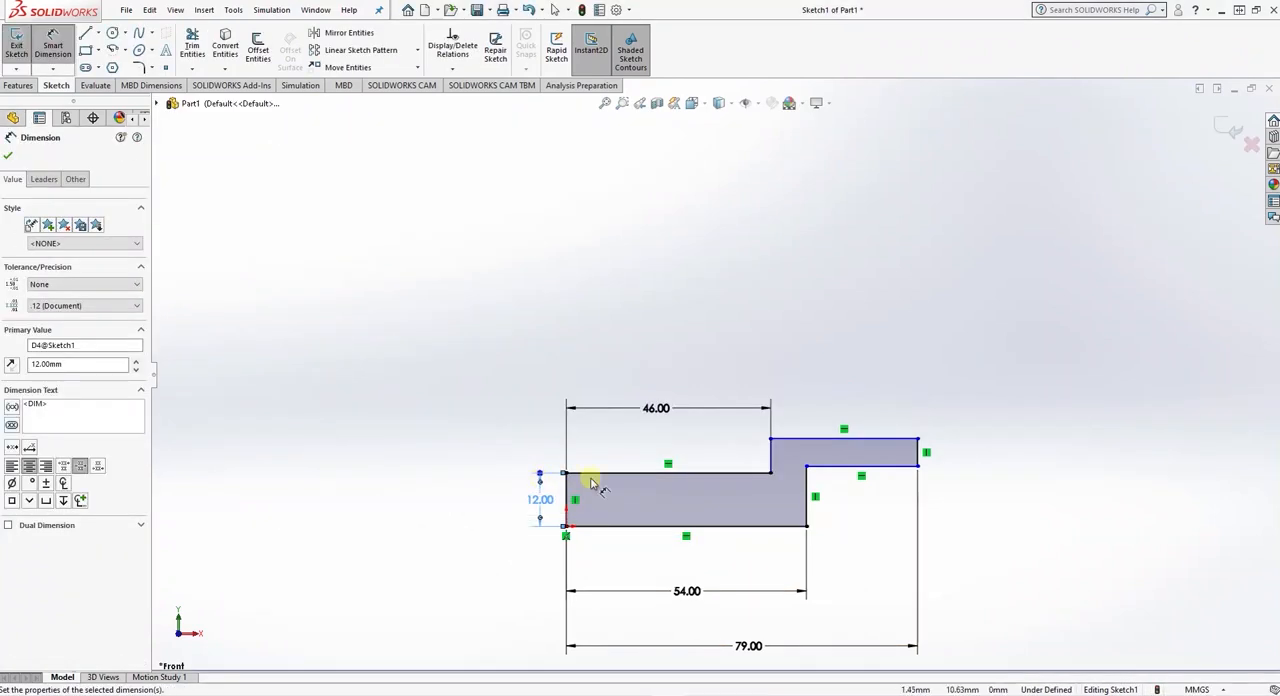
- Dimension the profile's overall height to 14 mm and the underside recess depth to 3 mm
click(814, 440)
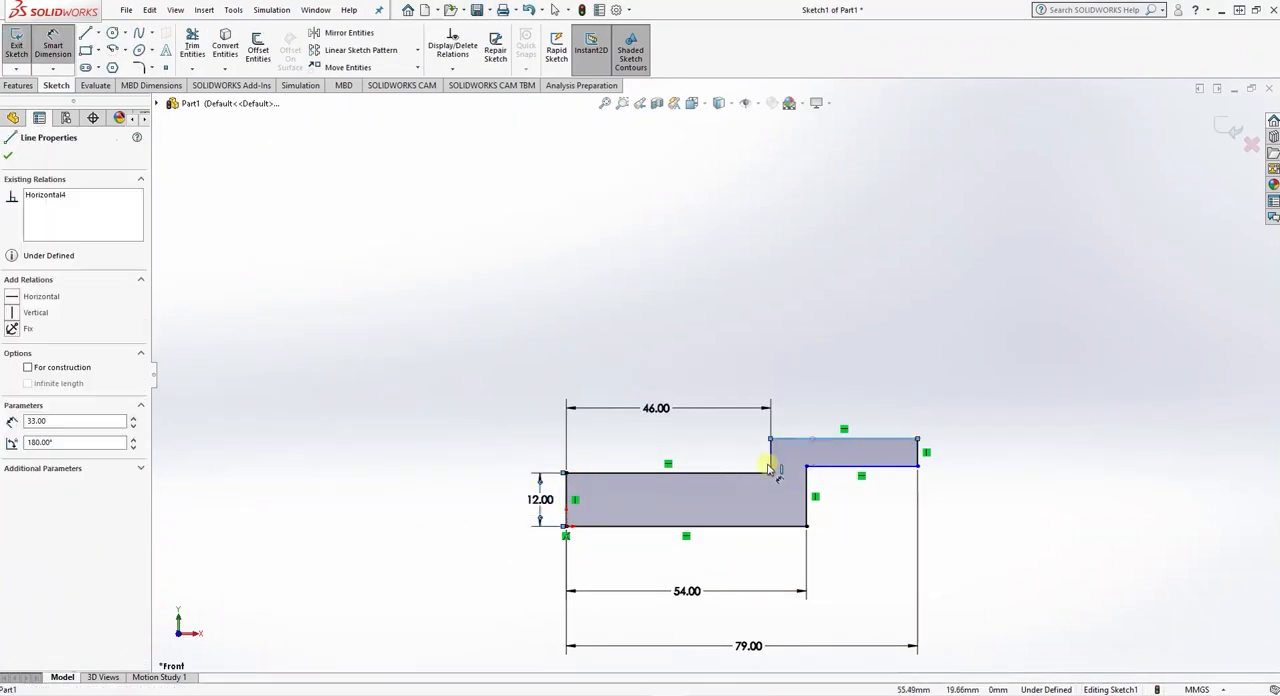
click(690, 526)
click(519, 522)
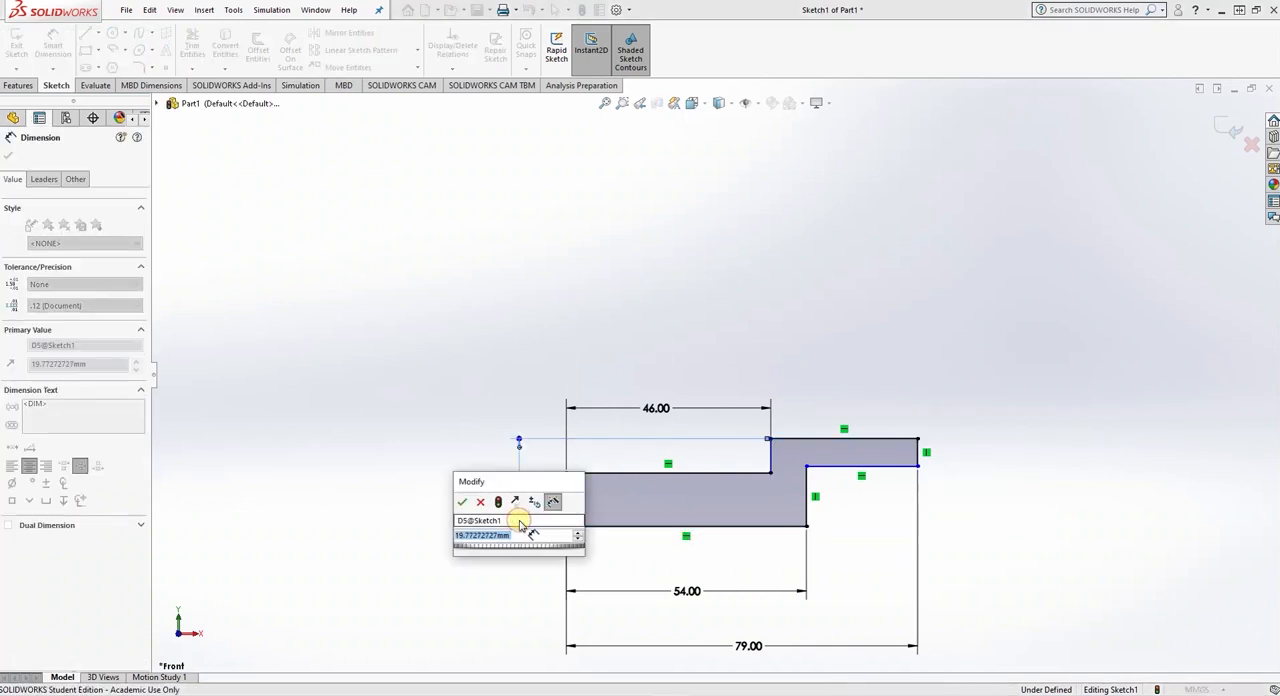
text(14)
key(Return)
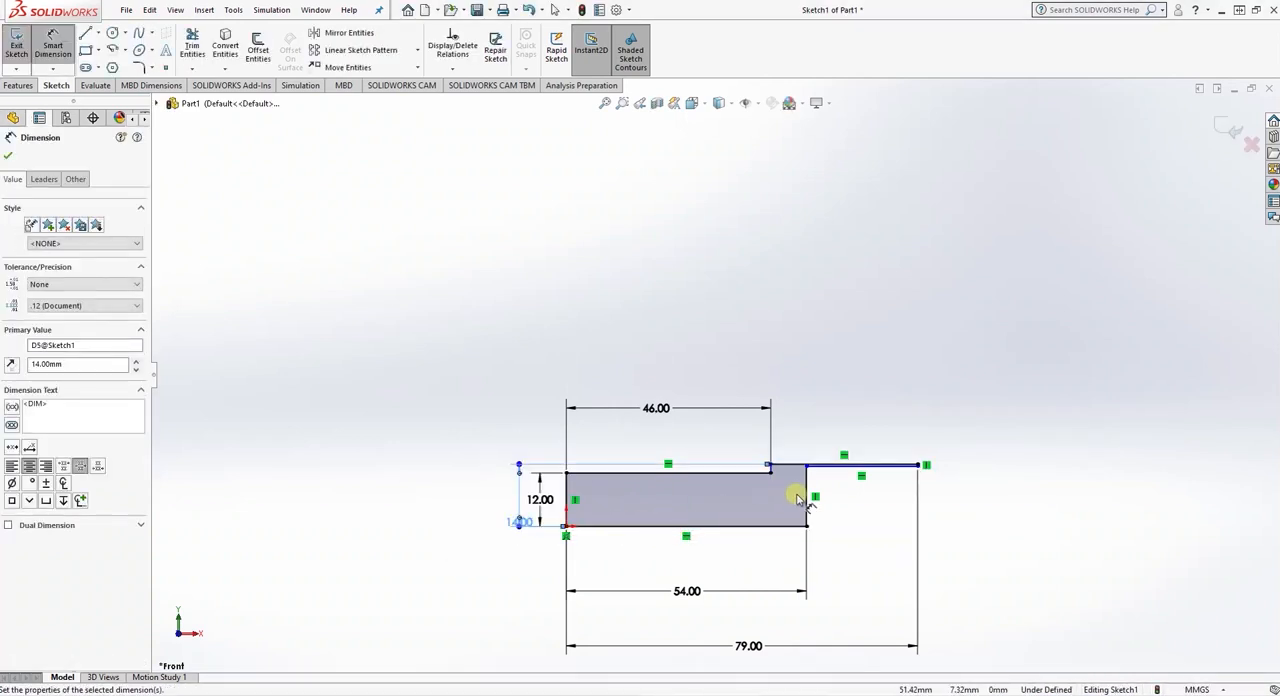
click(806, 492)
click(848, 508)
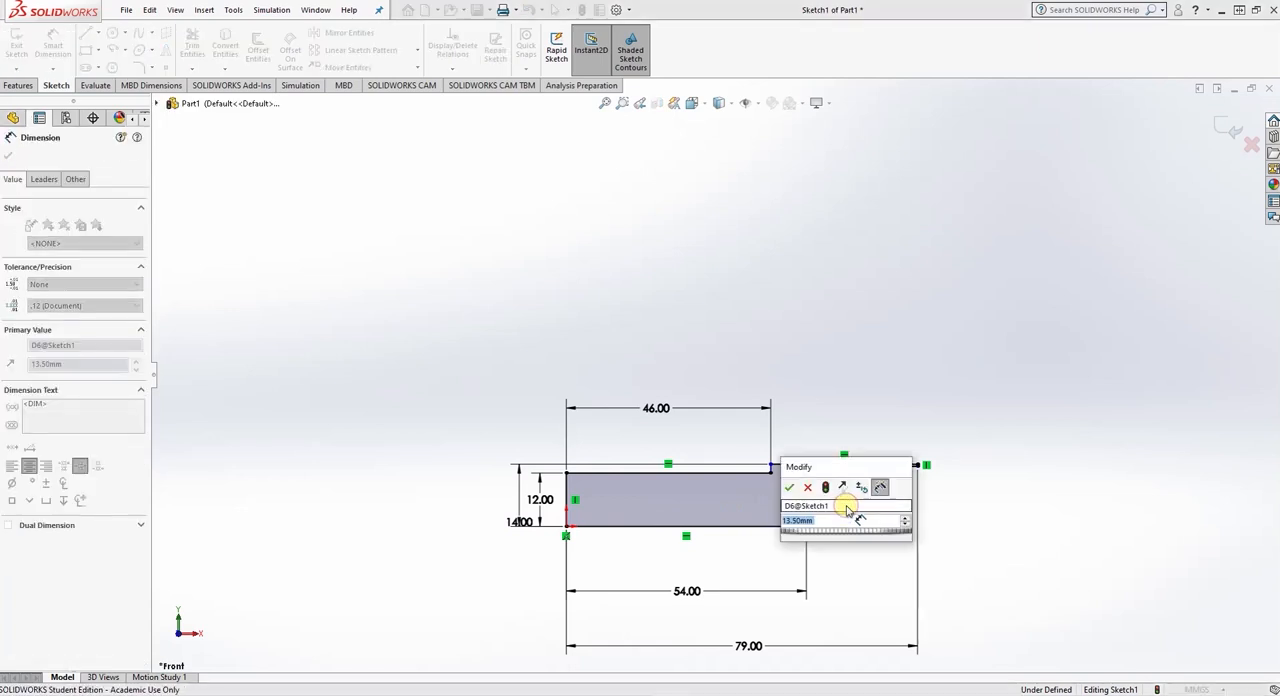
text(3)
key(Return)
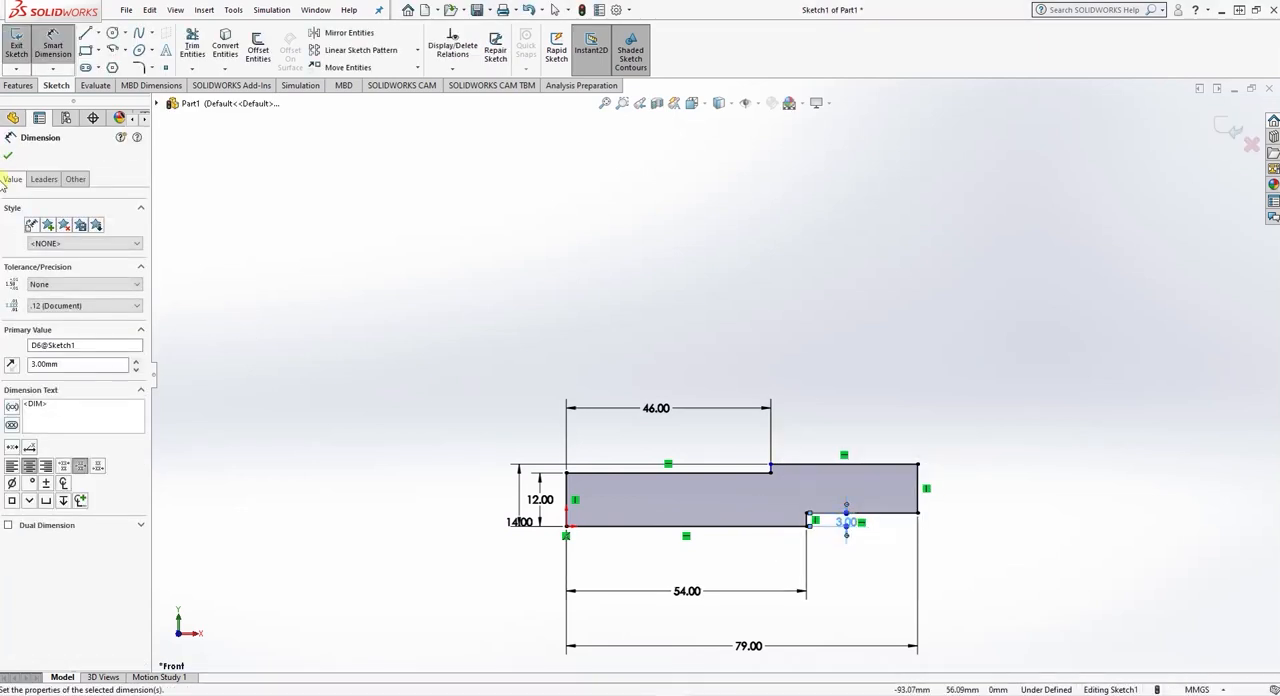
click(7, 159)
- Try to add a 3 mm sketch fillet at the inner corner of the underside recess
scroll(840, 520, down, 5)
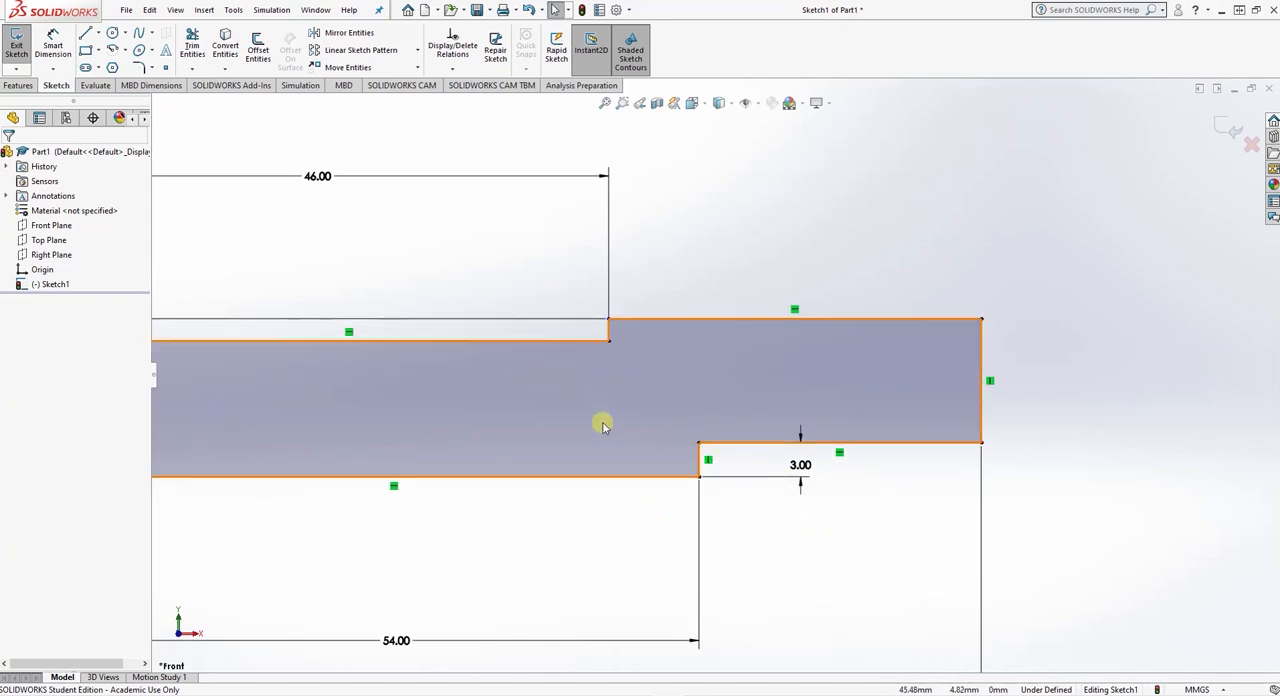
click(139, 68)
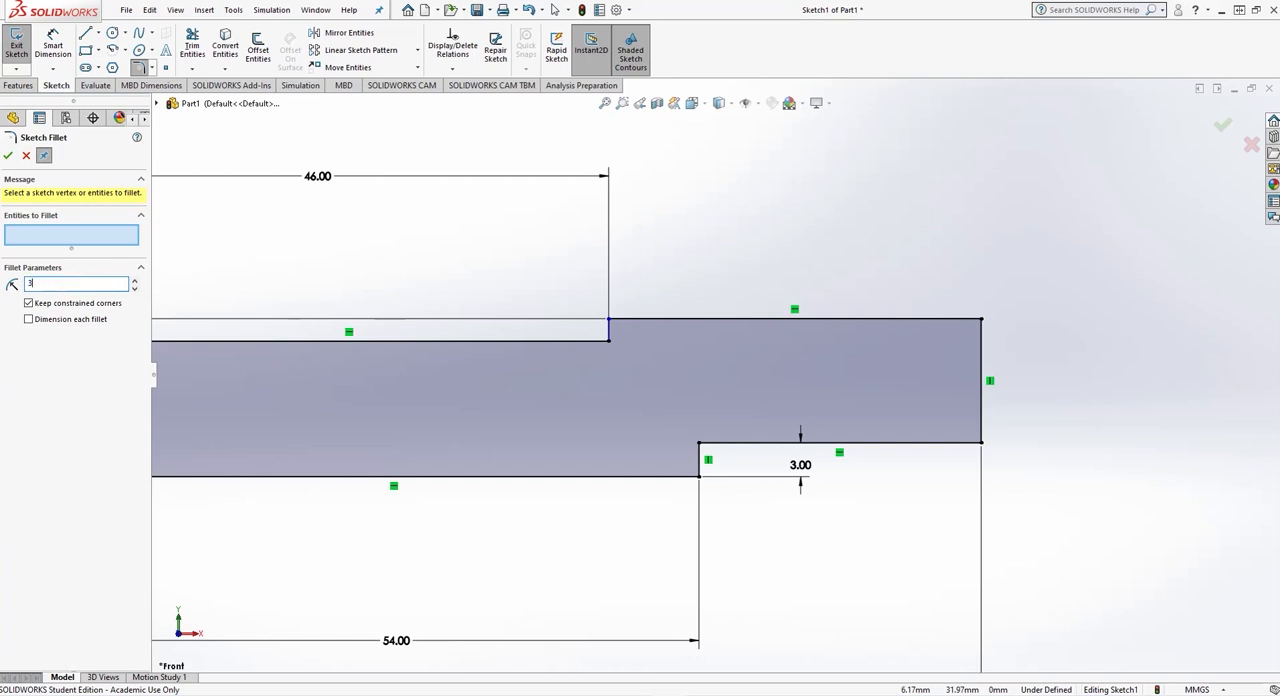
text(3)
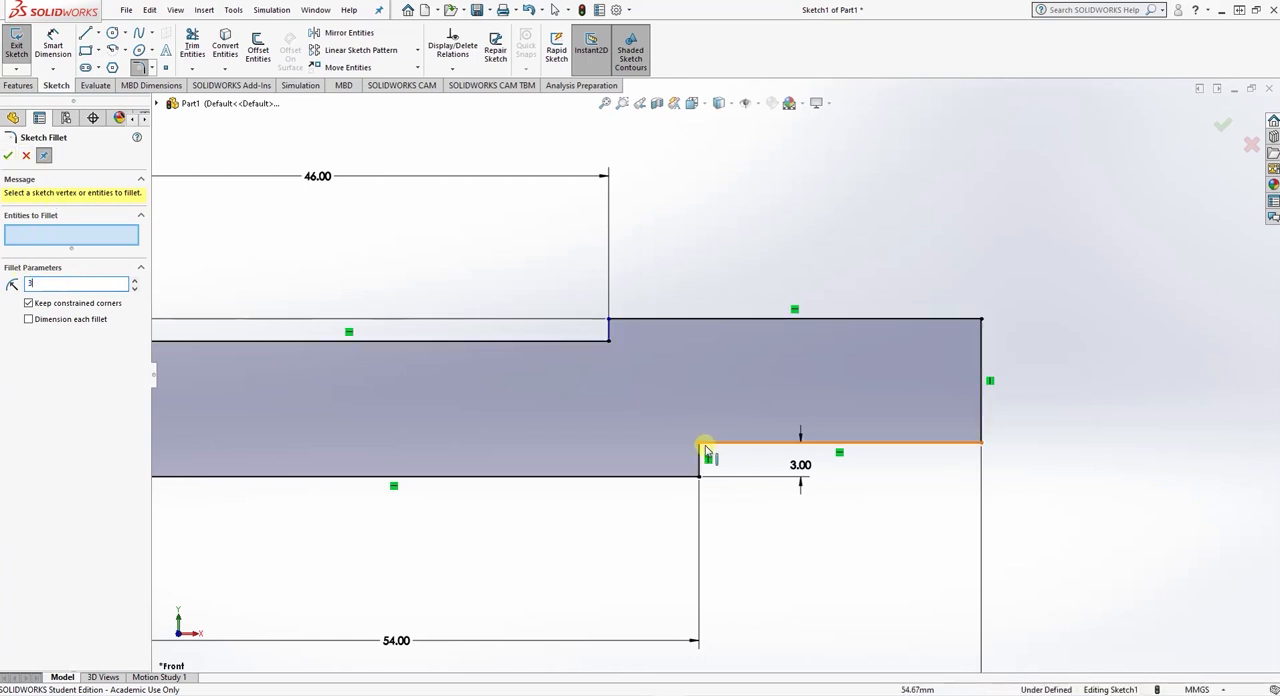
click(700, 444)
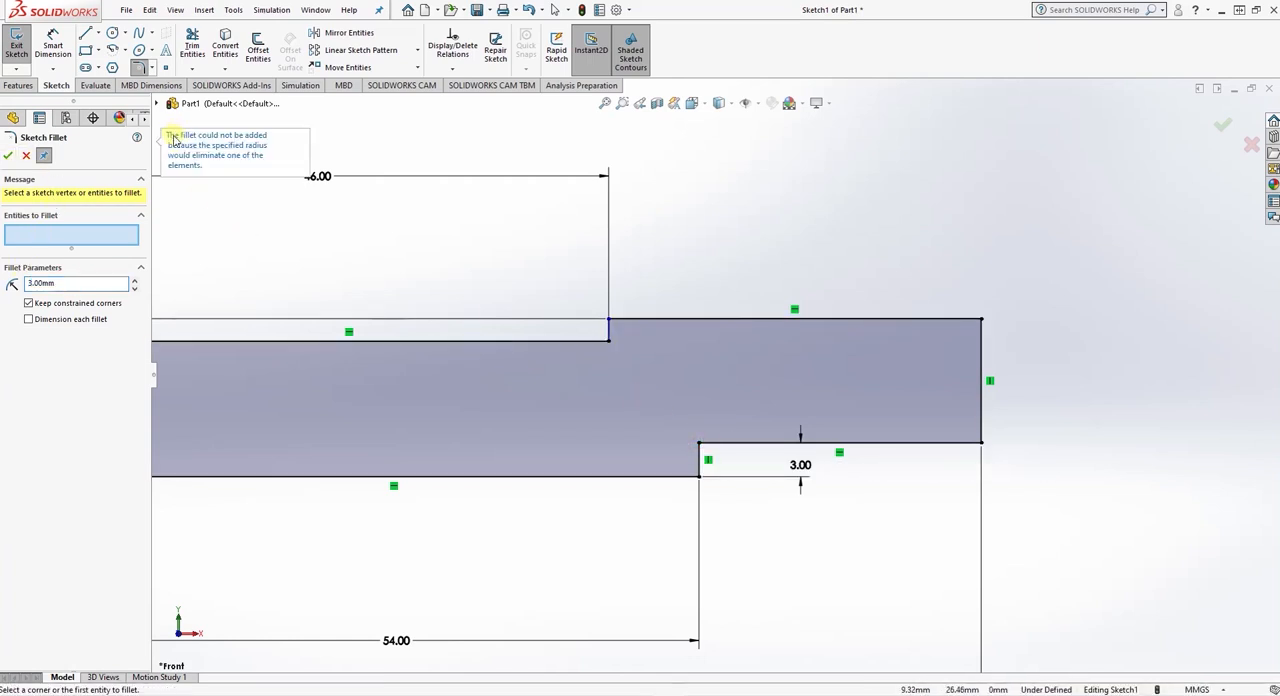
click(26, 156)
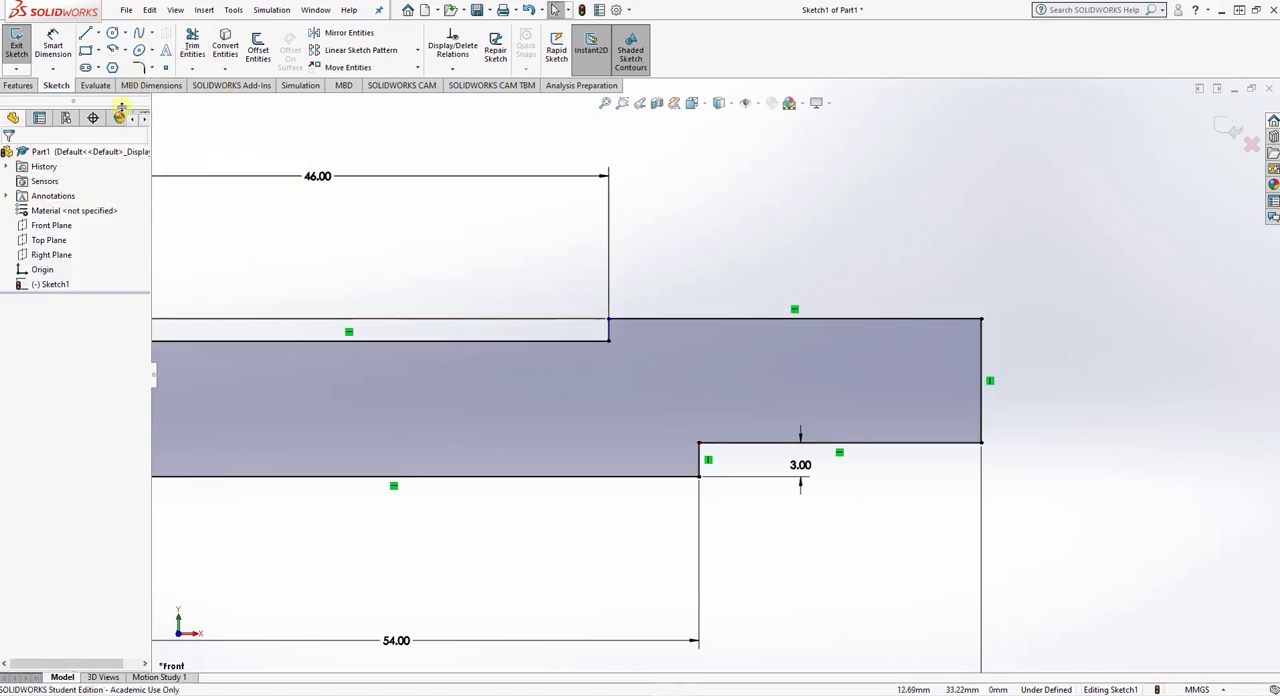
- Sketch a horizontal centerline about 3.3 mm long from the lower corner of the underside recess, extending under the recess
click(98, 37)
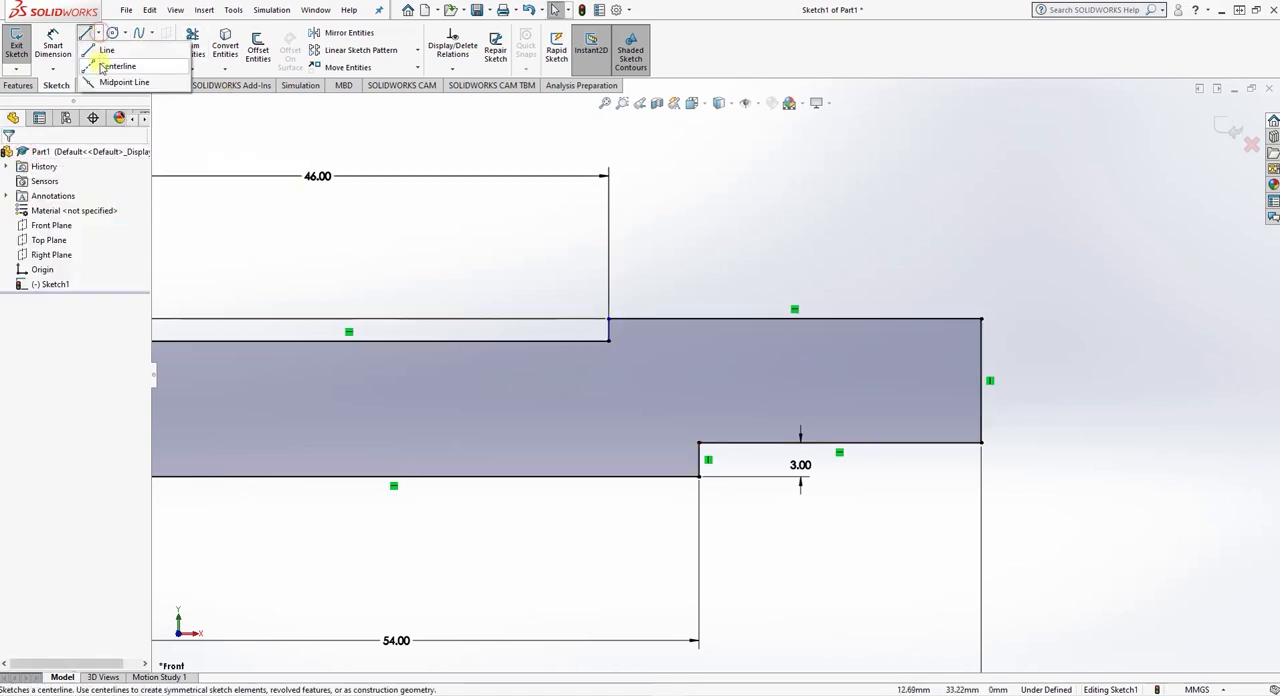
click(104, 63)
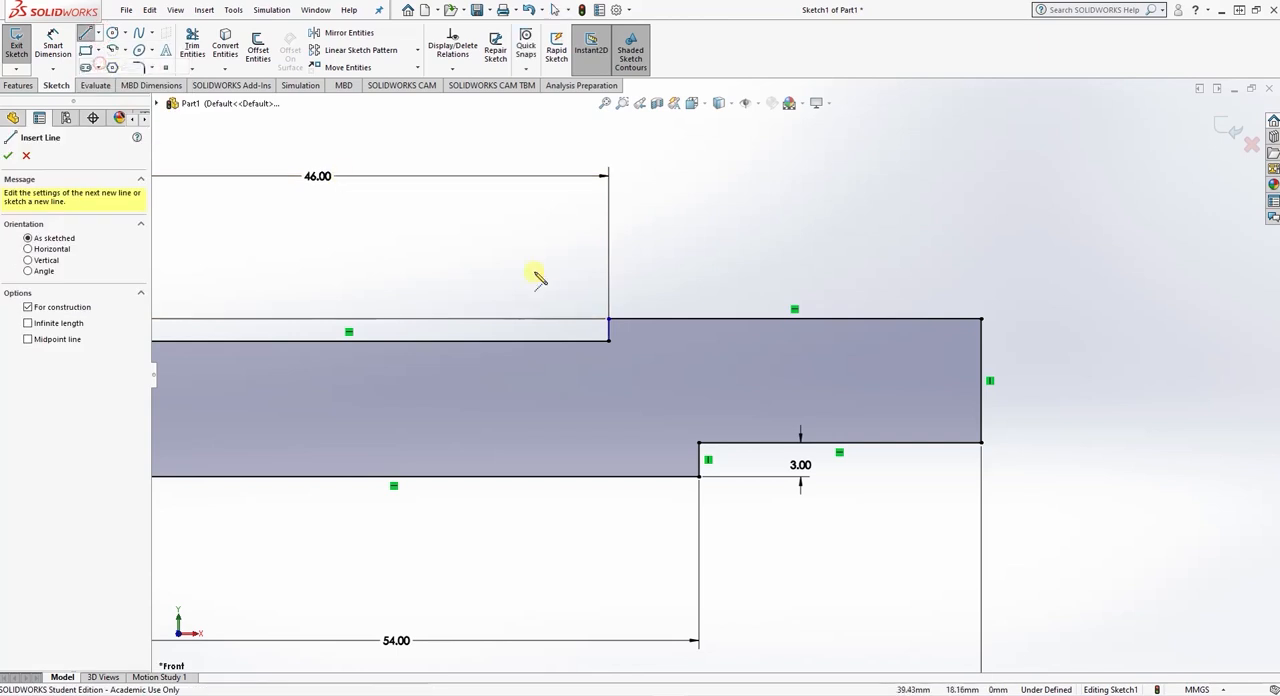
click(699, 477)
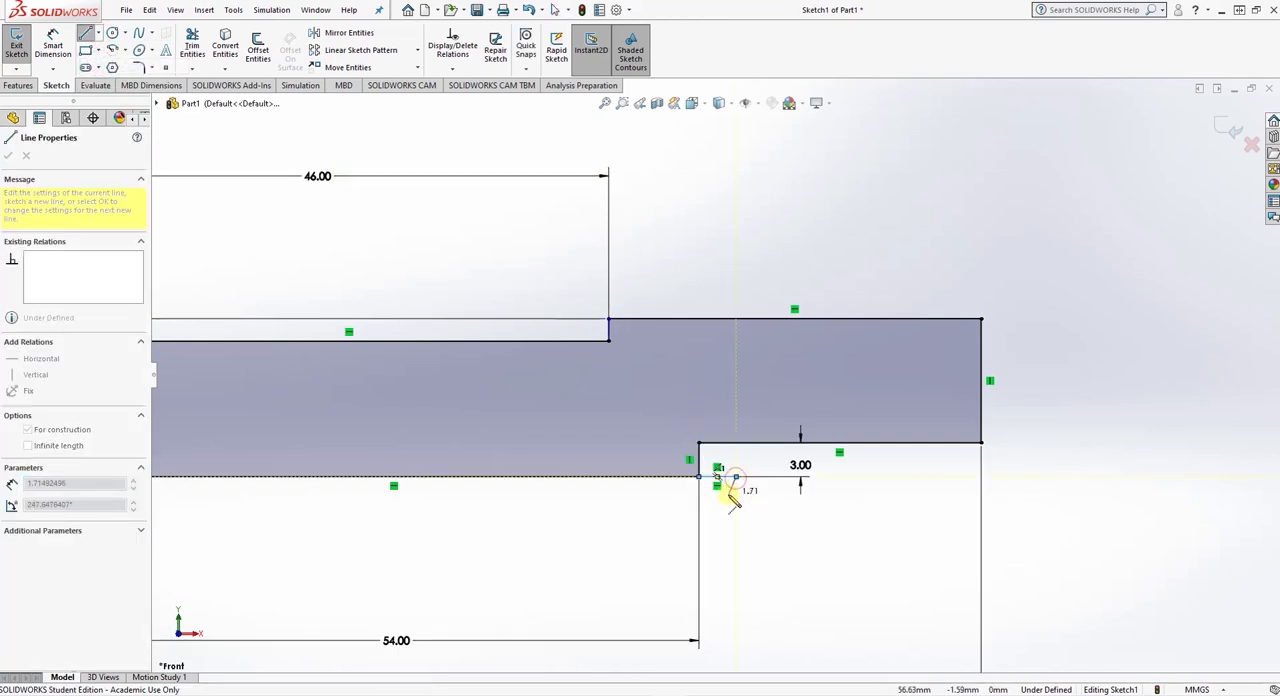
click(728, 496)
key(Escape)
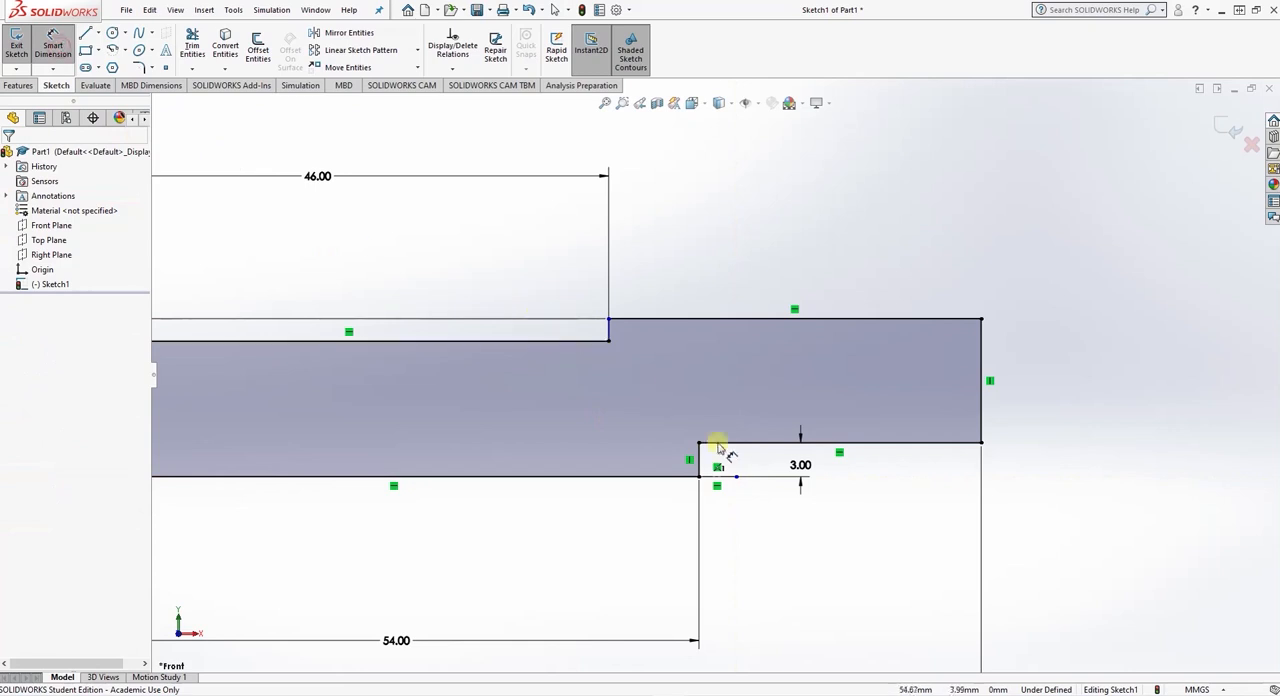
- Dimension the short horizontal centerline under the recess as 3 mm
click(723, 477)
click(744, 520)
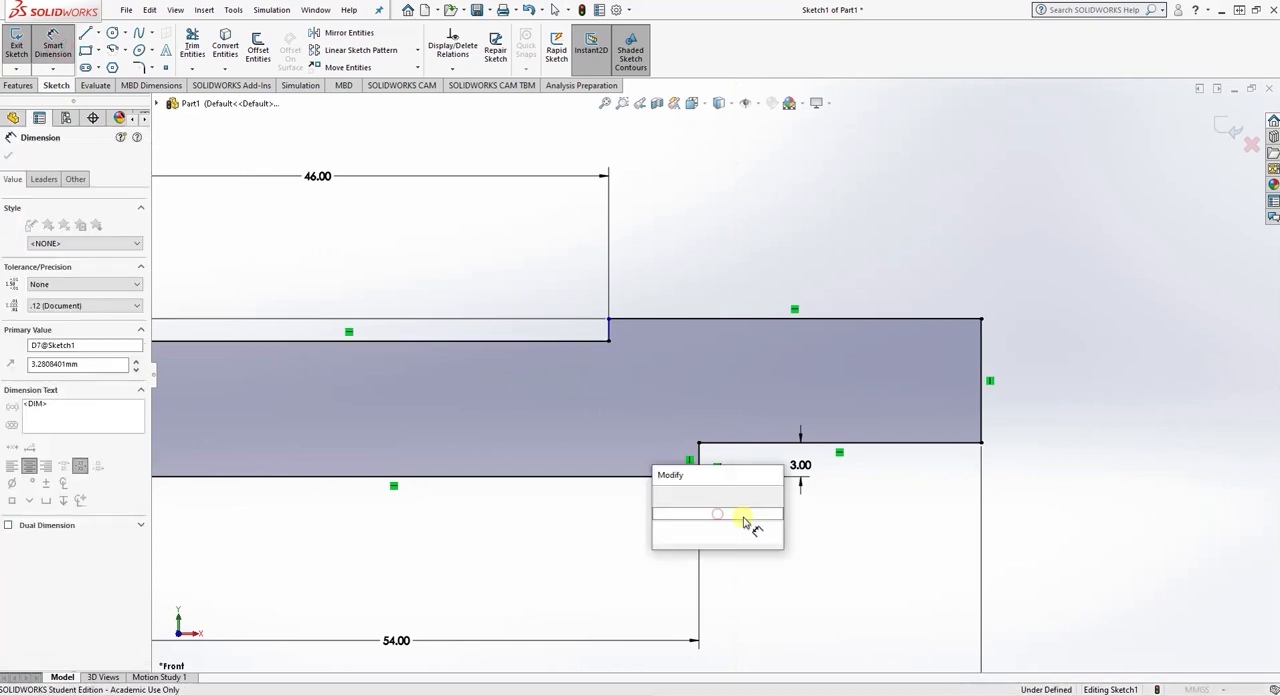
text(3)
key(Return)
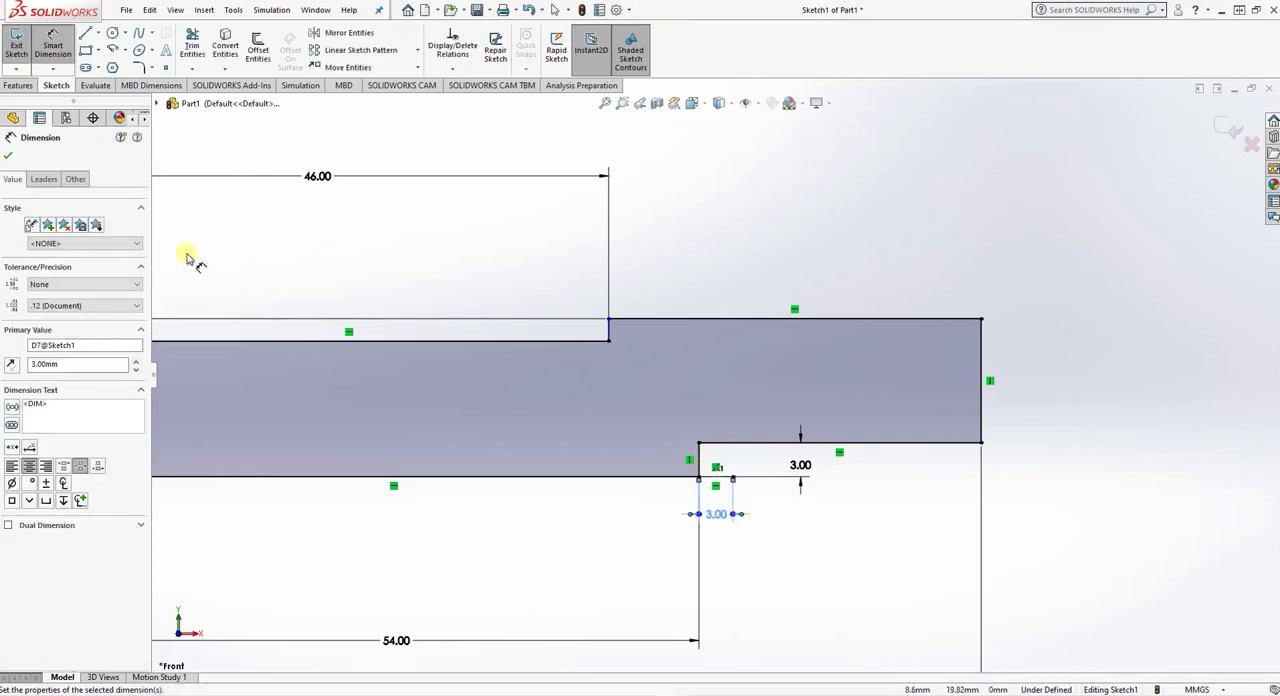
click(8, 156)
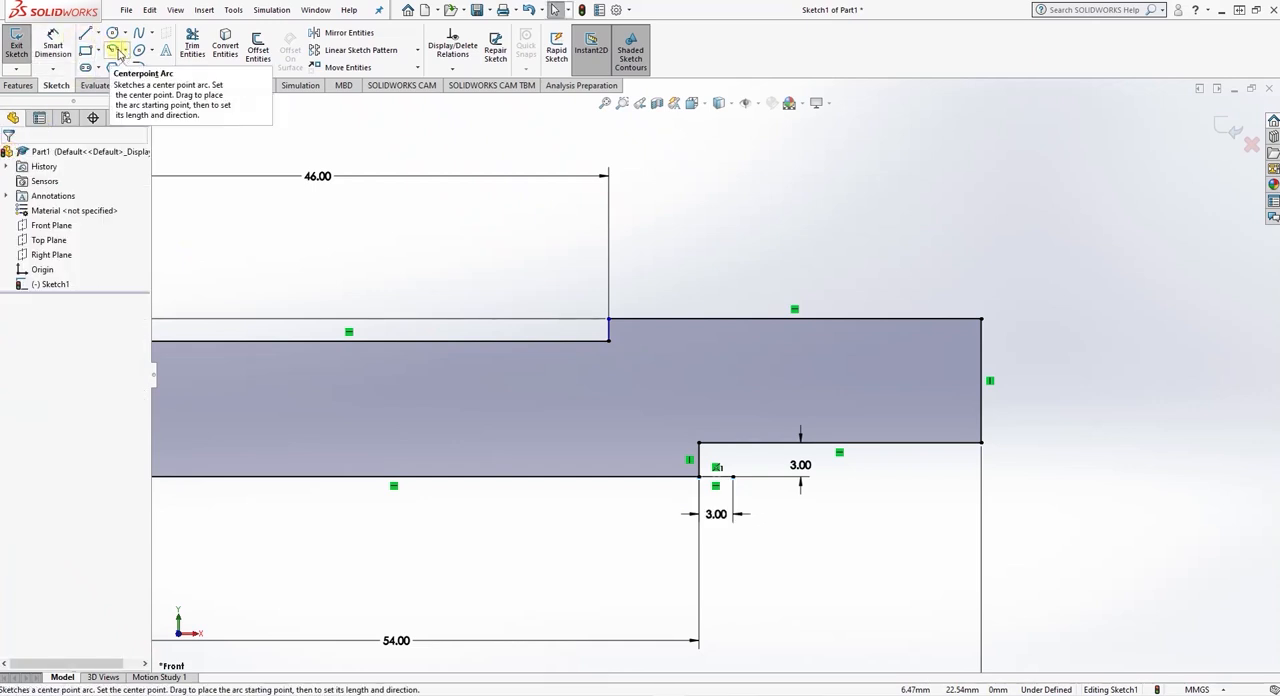
- Draw a 90° centerpoint arc of 3 mm radius, centred on the centerline's free end, from the recess's lower corner to its upper edge
click(116, 50)
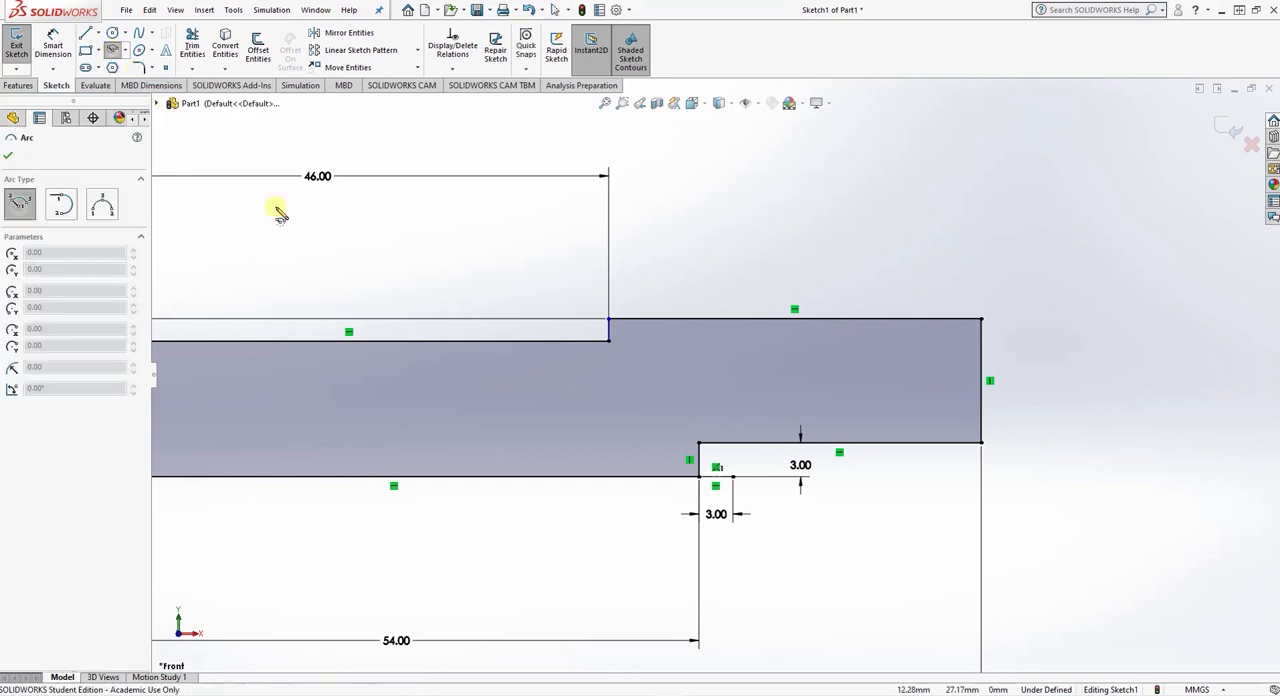
click(733, 477)
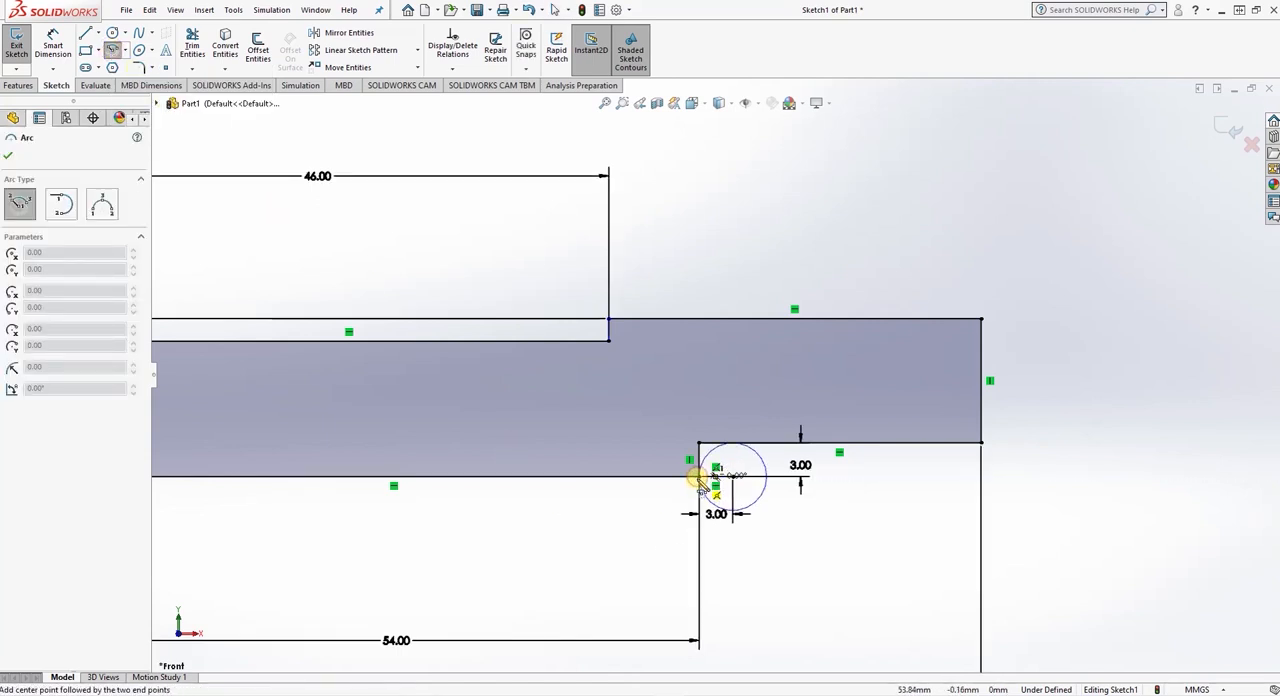
click(699, 477)
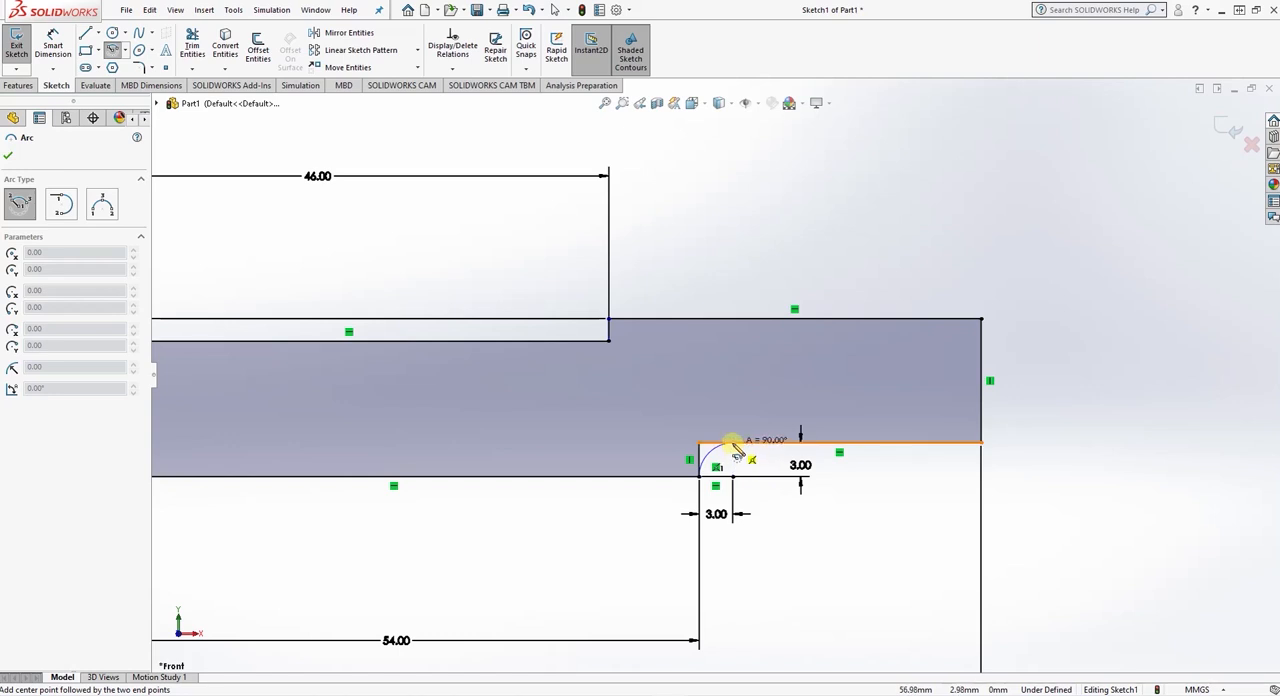
click(733, 443)
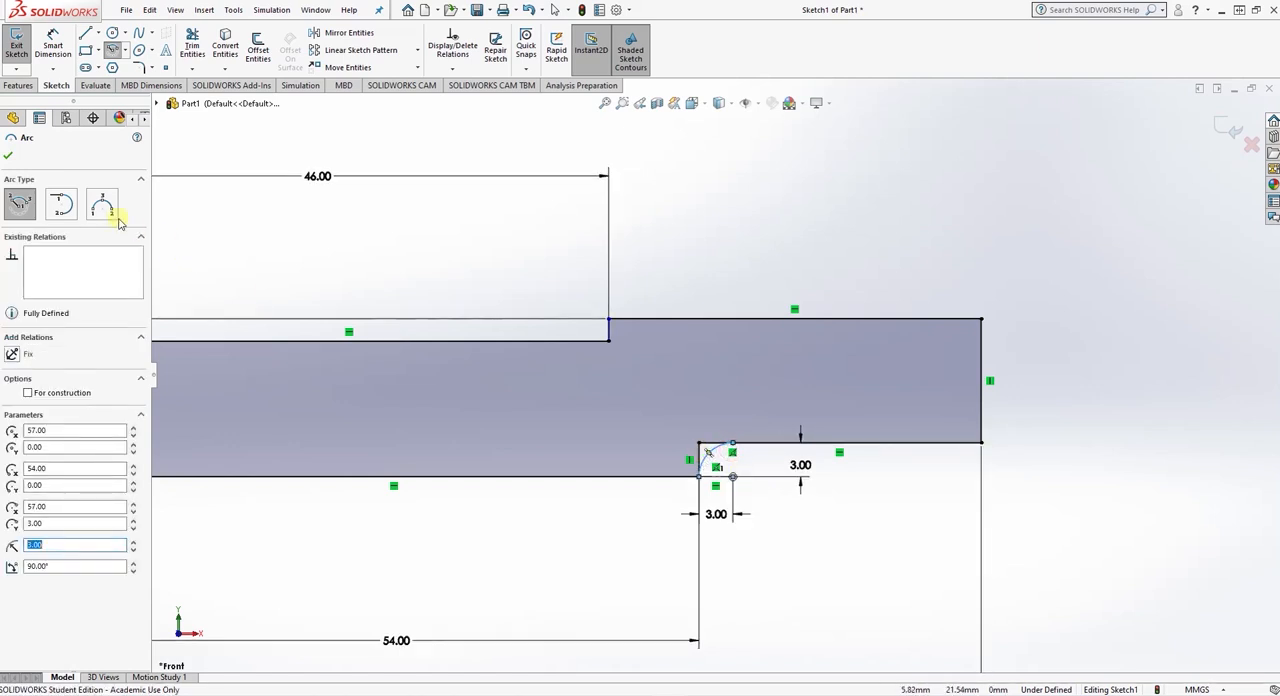
click(10, 157)
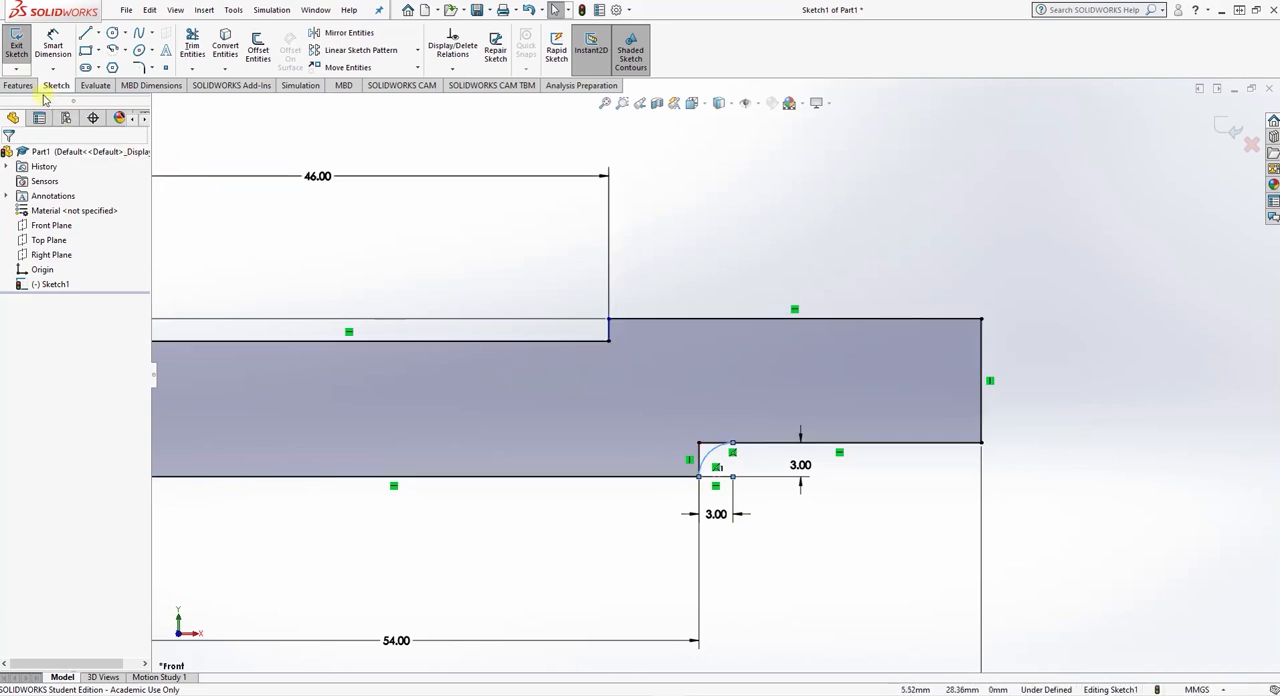
- Delete the helper centerline under the recess together with its 3 mm length dimension
drag(777, 547, 720, 491)
key(Delete)
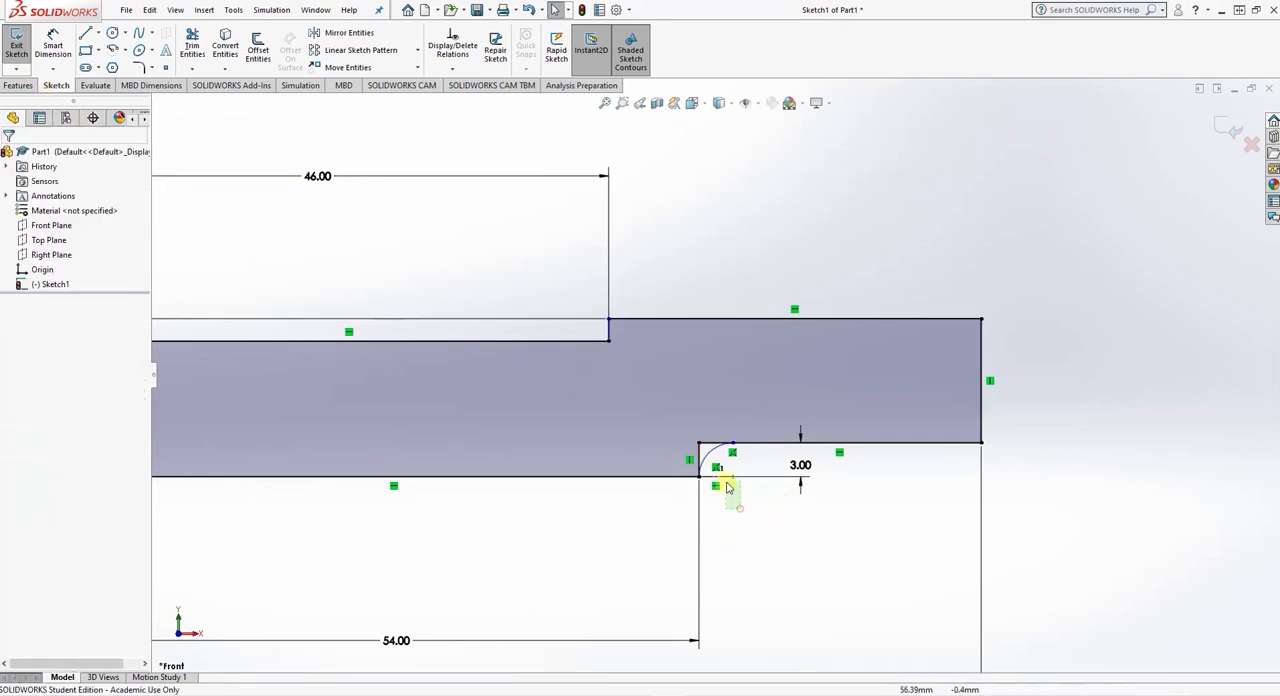
click(728, 497)
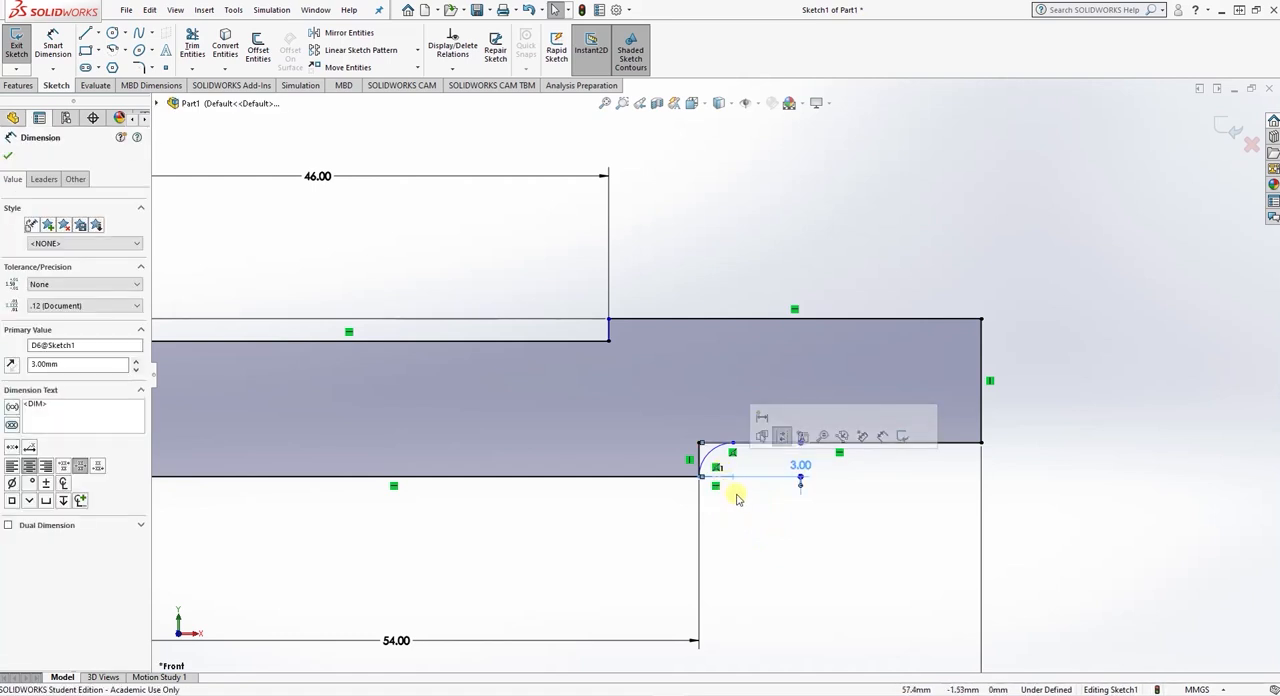
click(731, 490)
click(726, 479)
key(Delete)
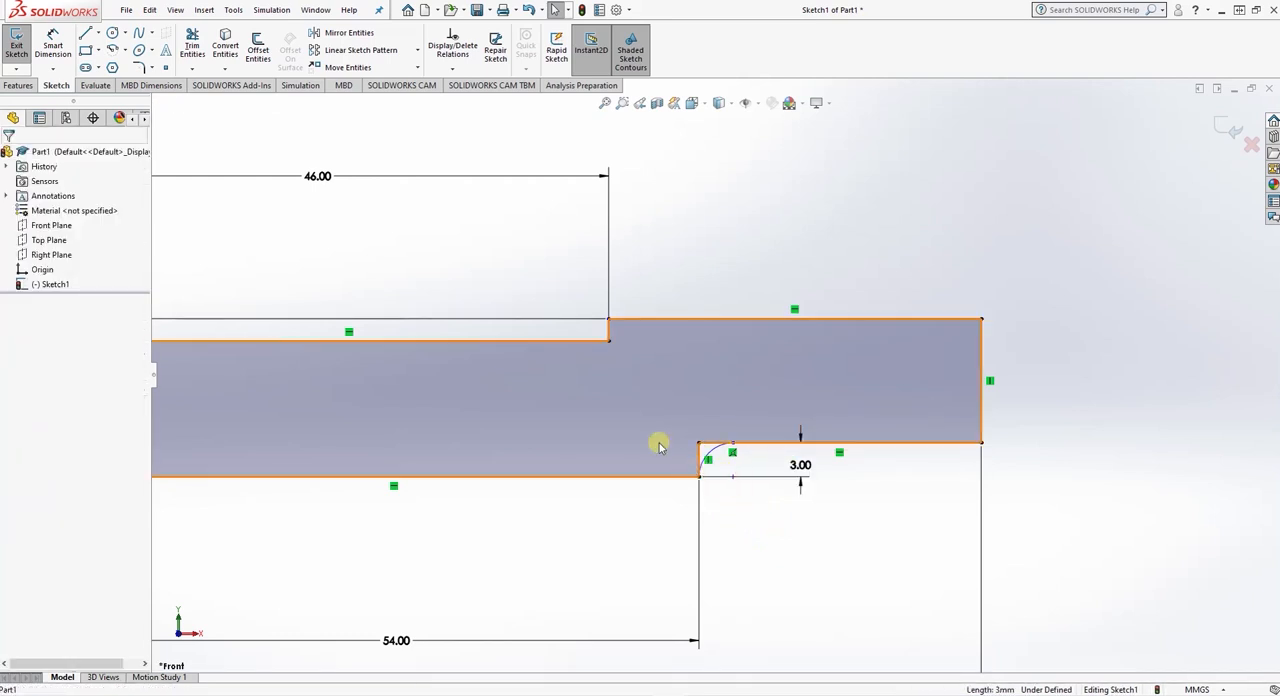
- Delete the recess's short vertical edge and trim the horizontal stub beyond the arc, leaving a rounded recess corner
click(700, 452)
key(Delete)
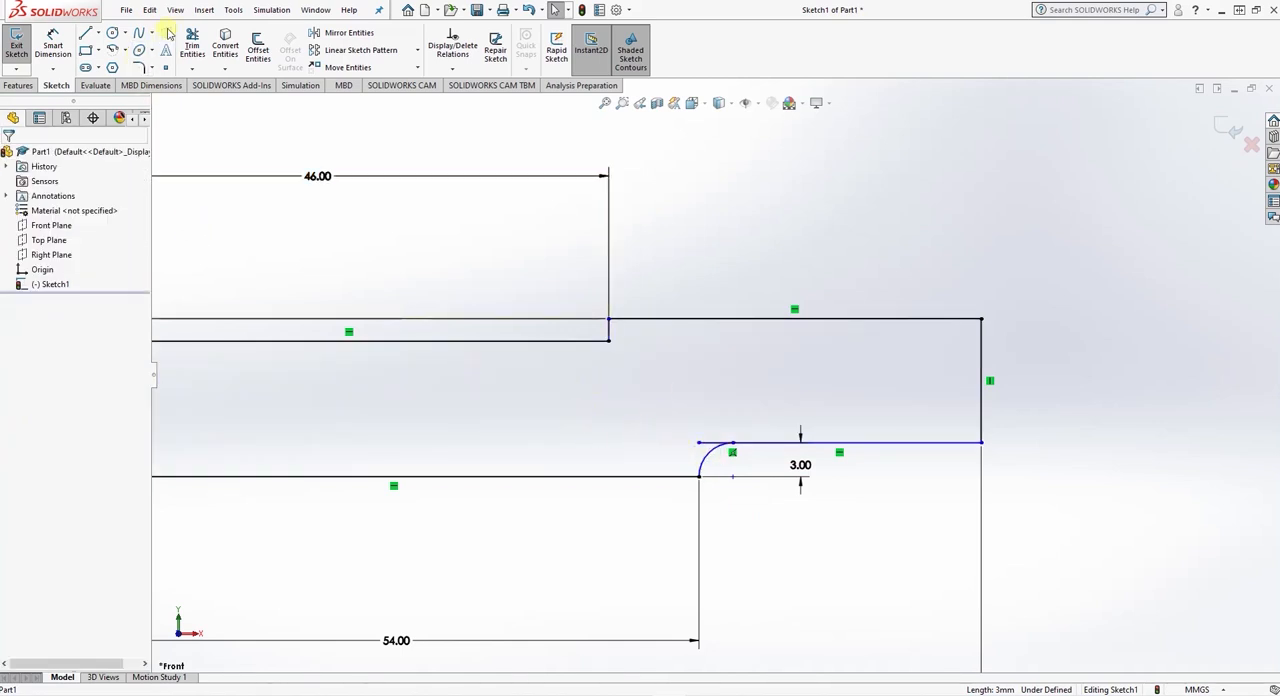
click(192, 48)
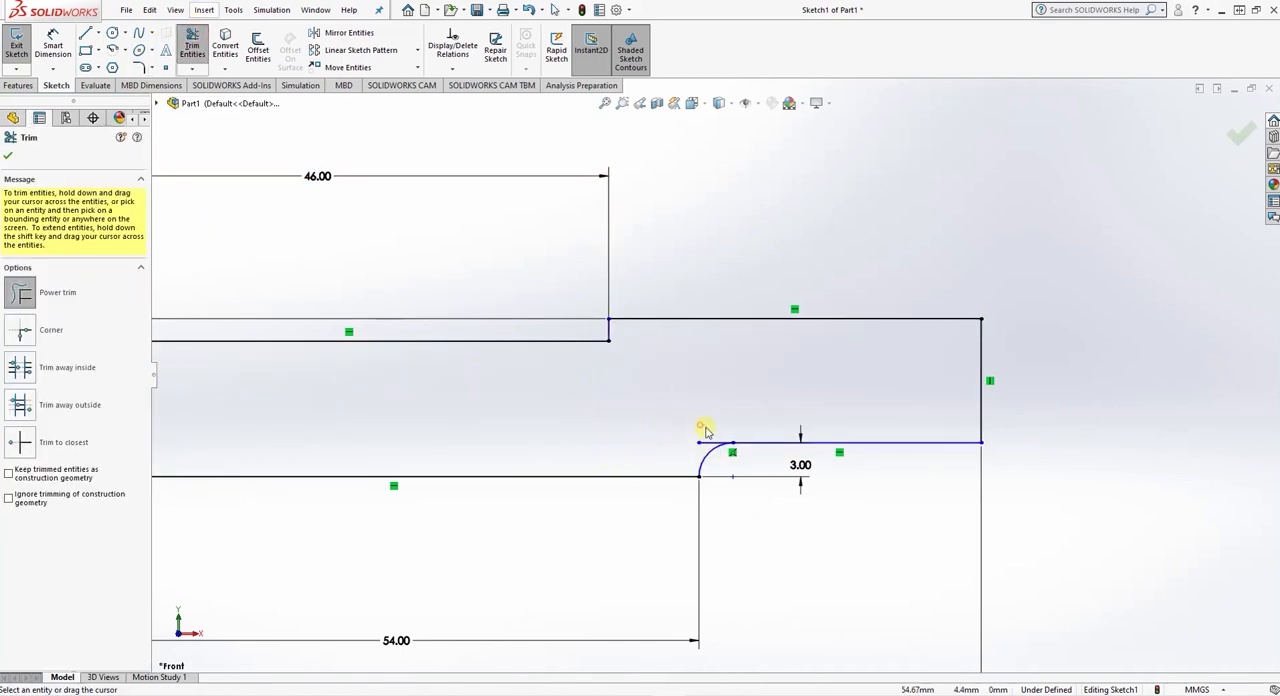
drag(700, 433, 697, 445)
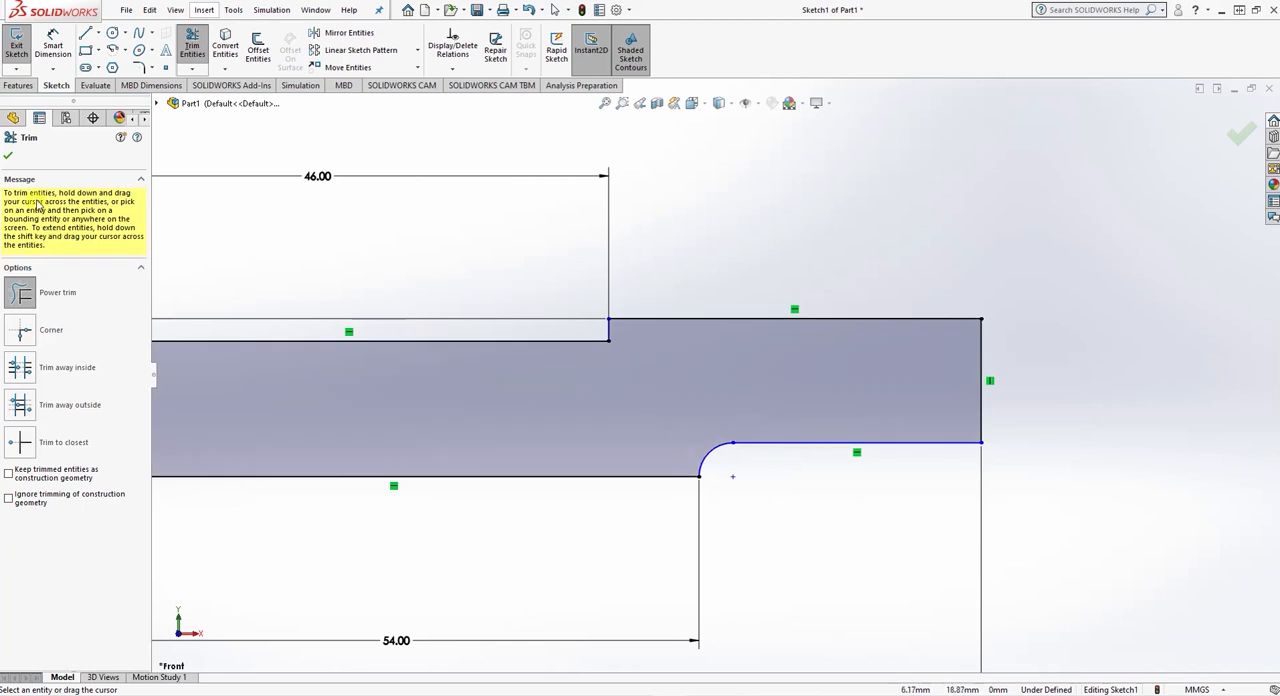
click(9, 157)
scroll(586, 399, down, 3)
scroll(586, 399, up, 4)
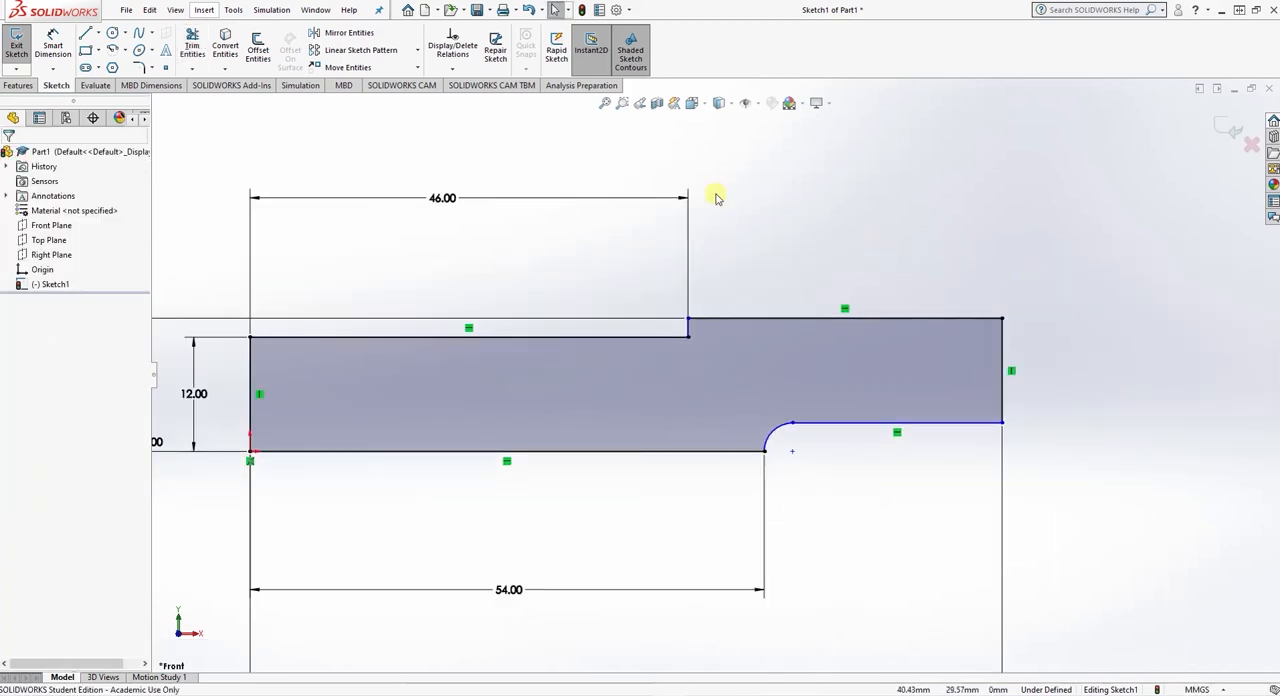
- Mirror the whole half profile, keeping the original, about its vertical edge farthest from the origin
click(332, 36)
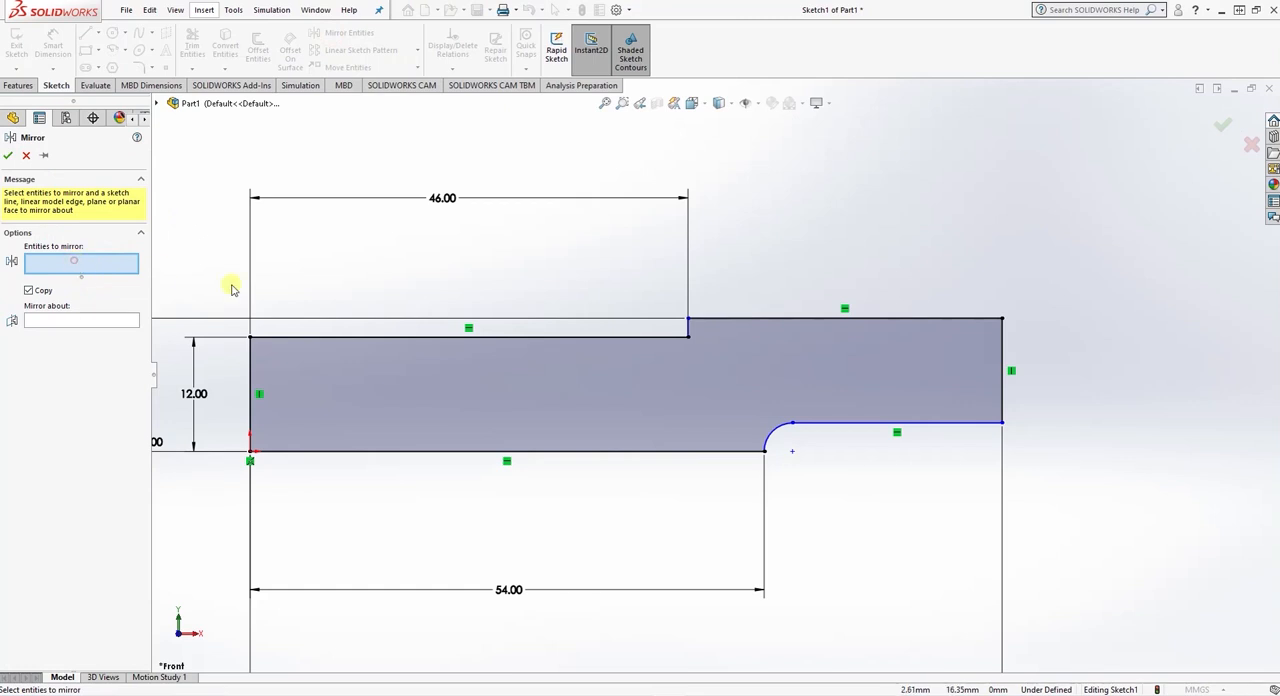
click(551, 374)
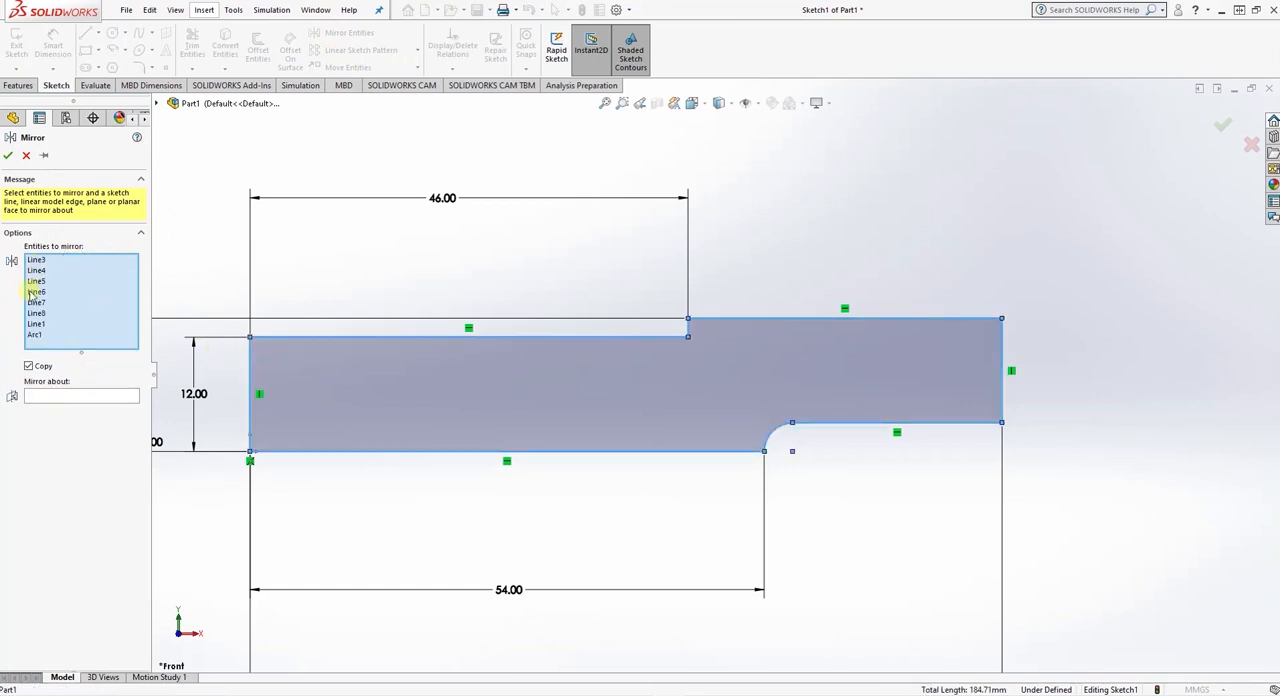
click(52, 397)
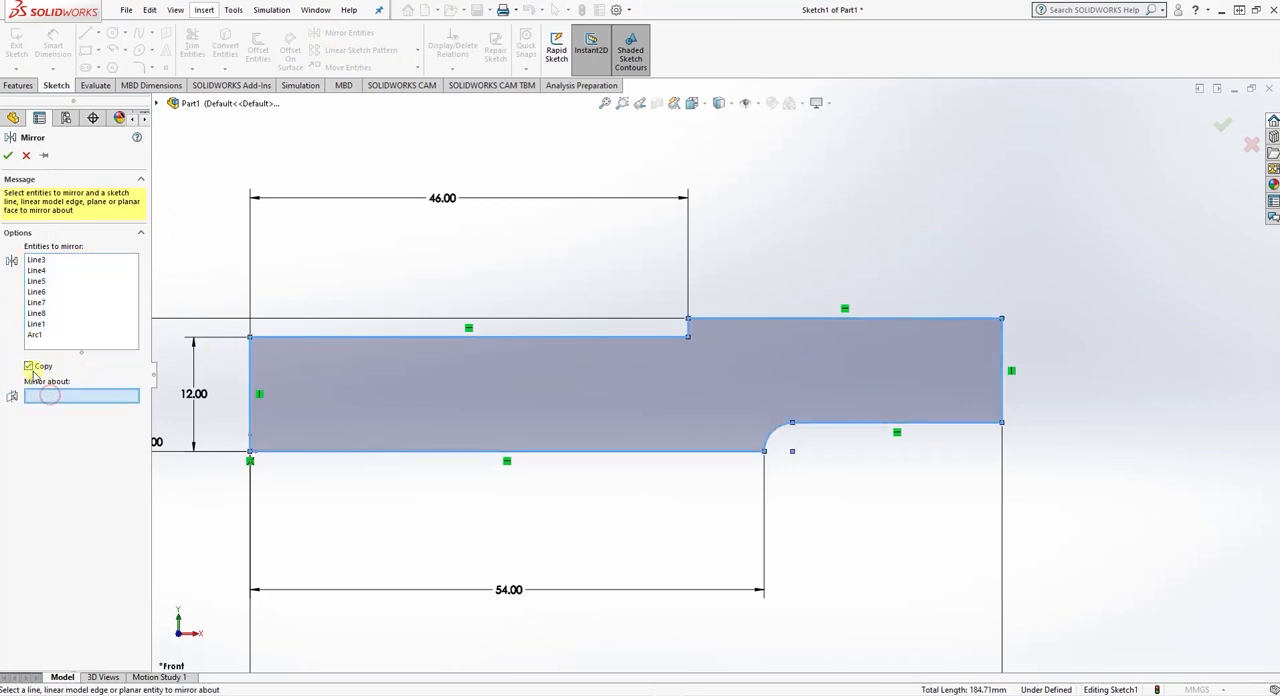
click(1002, 363)
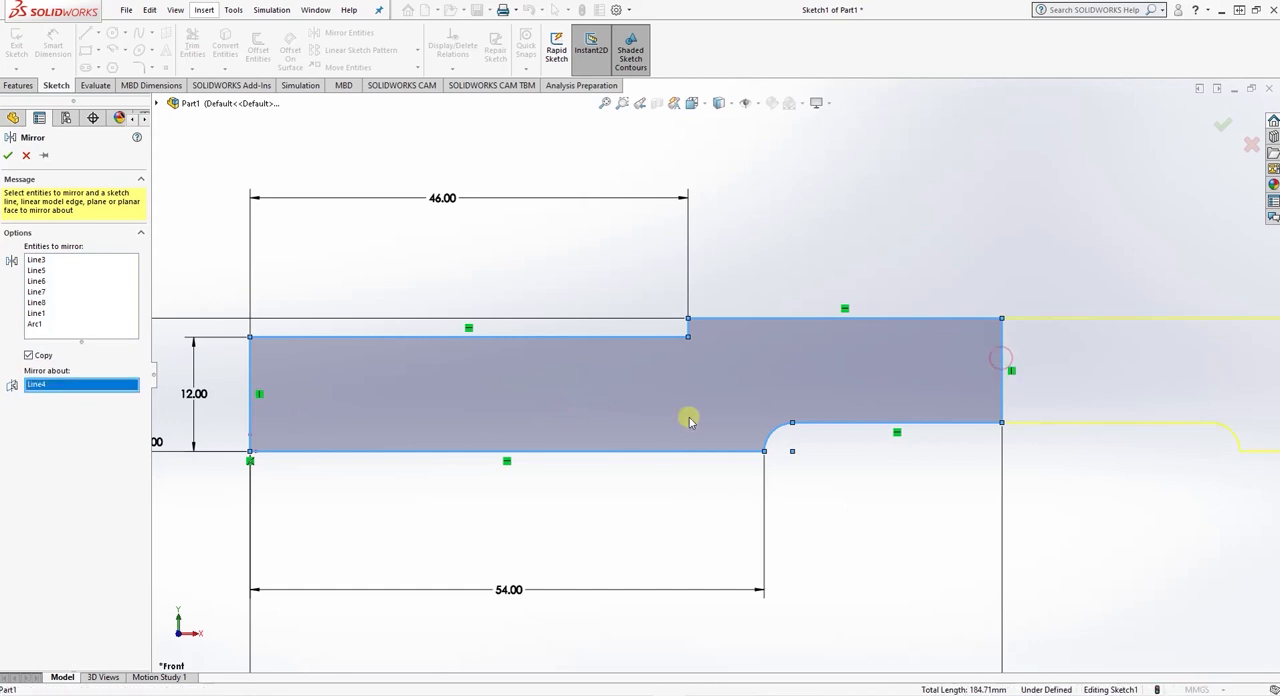
click(8, 155)
scroll(600, 360, up, 3)
scroll(597, 358, down, 8)
scroll(906, 306, up, 3)
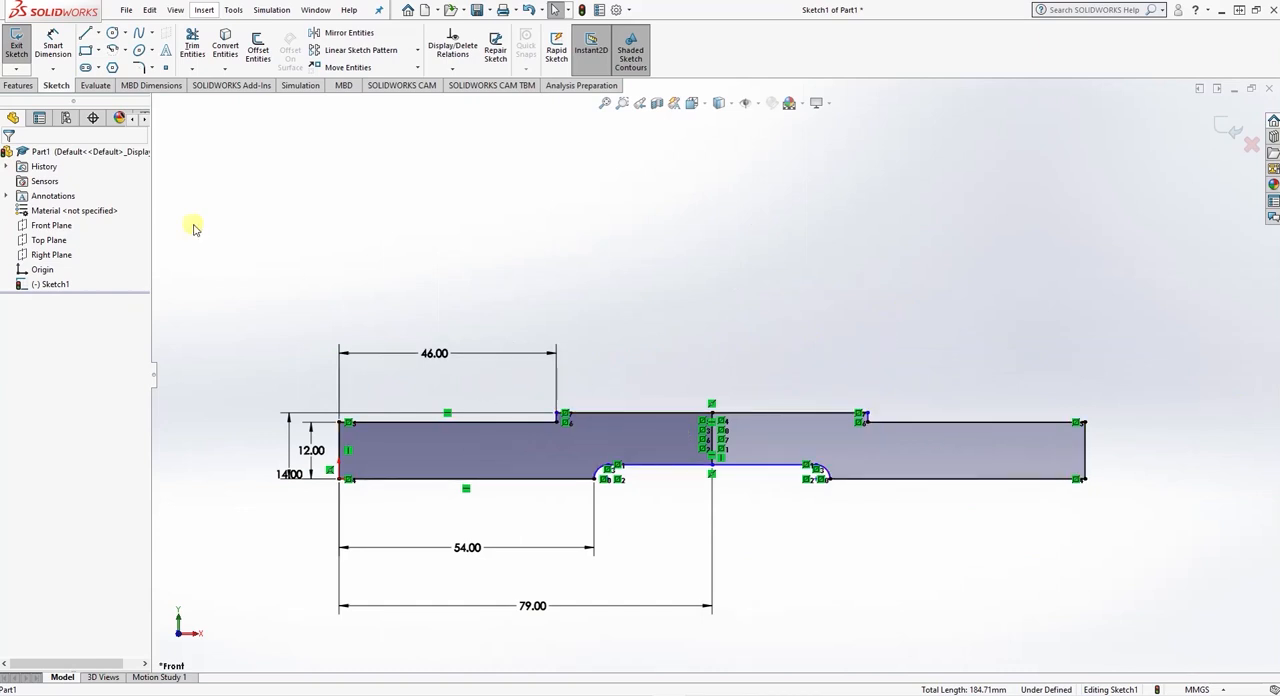
- Extrude the complete mirrored profile as a blind boss 74 mm deep in the reversed direction
click(16, 70)
click(229, 123)
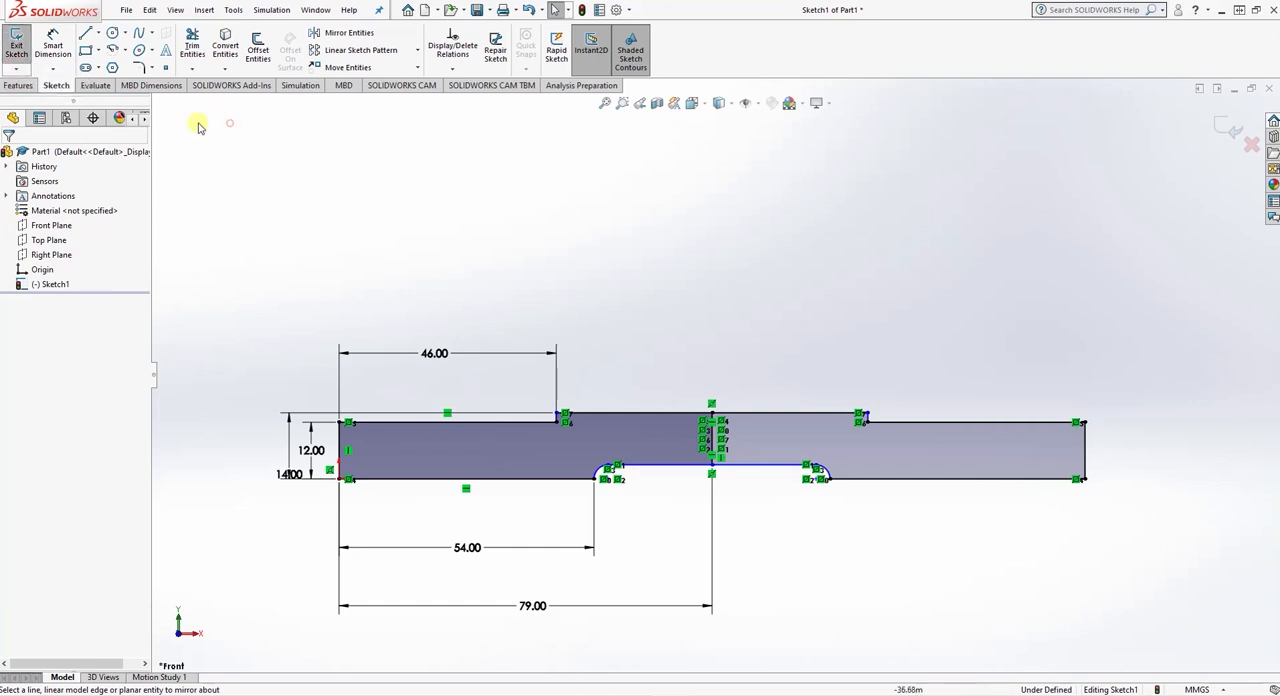
click(18, 85)
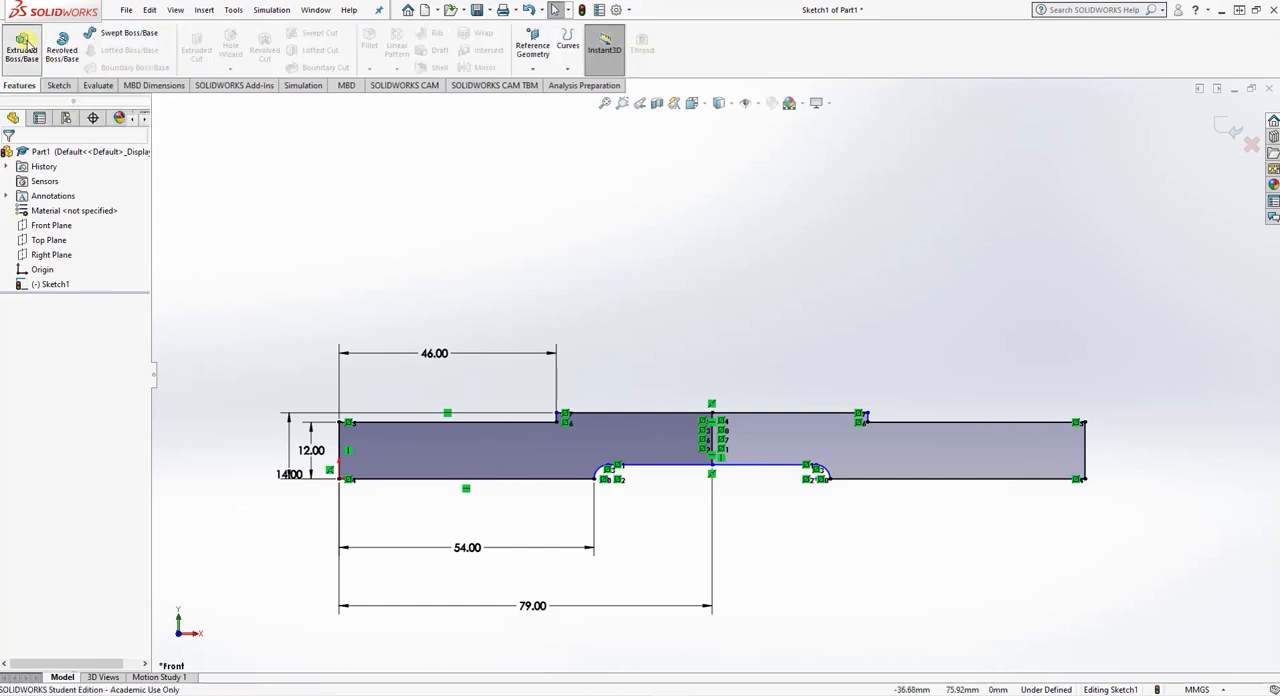
click(22, 45)
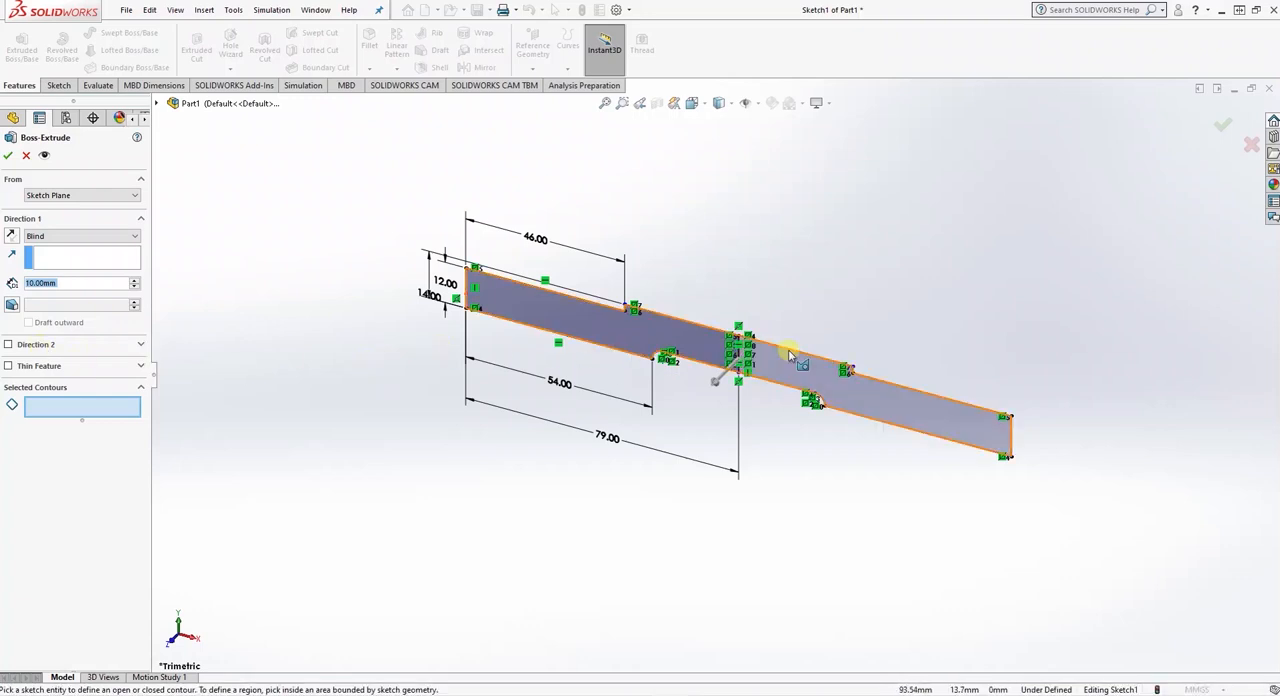
click(790, 355)
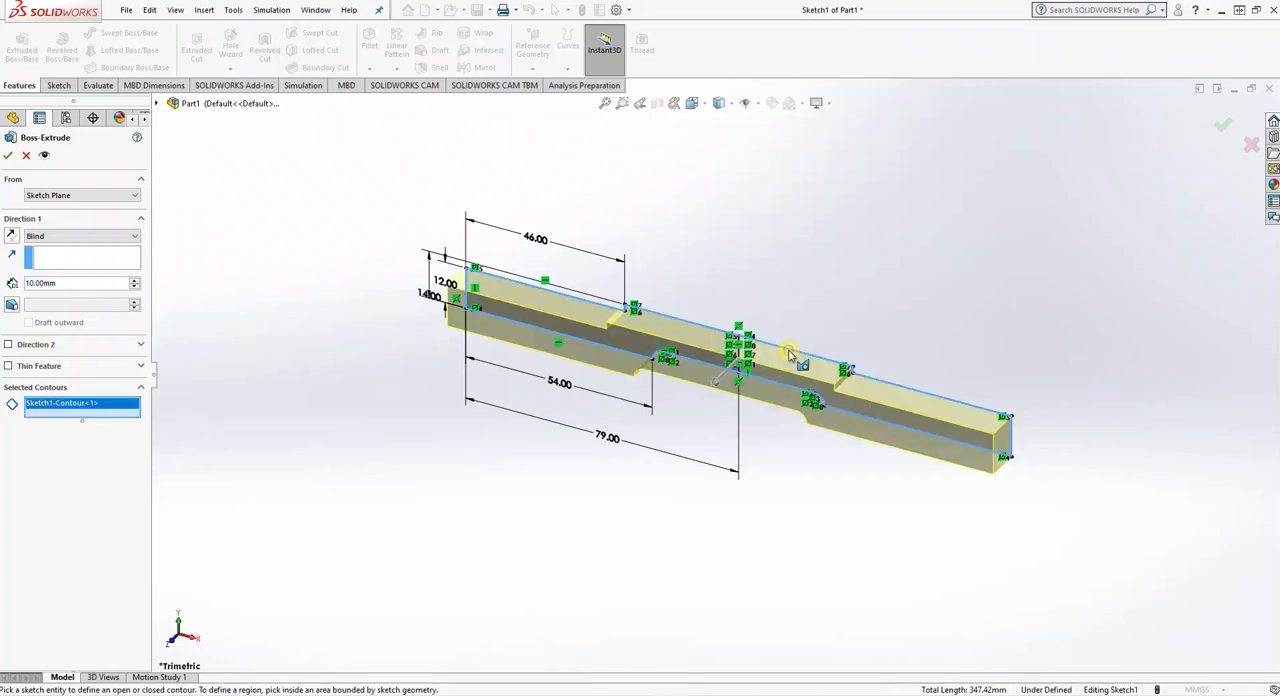
click(11, 237)
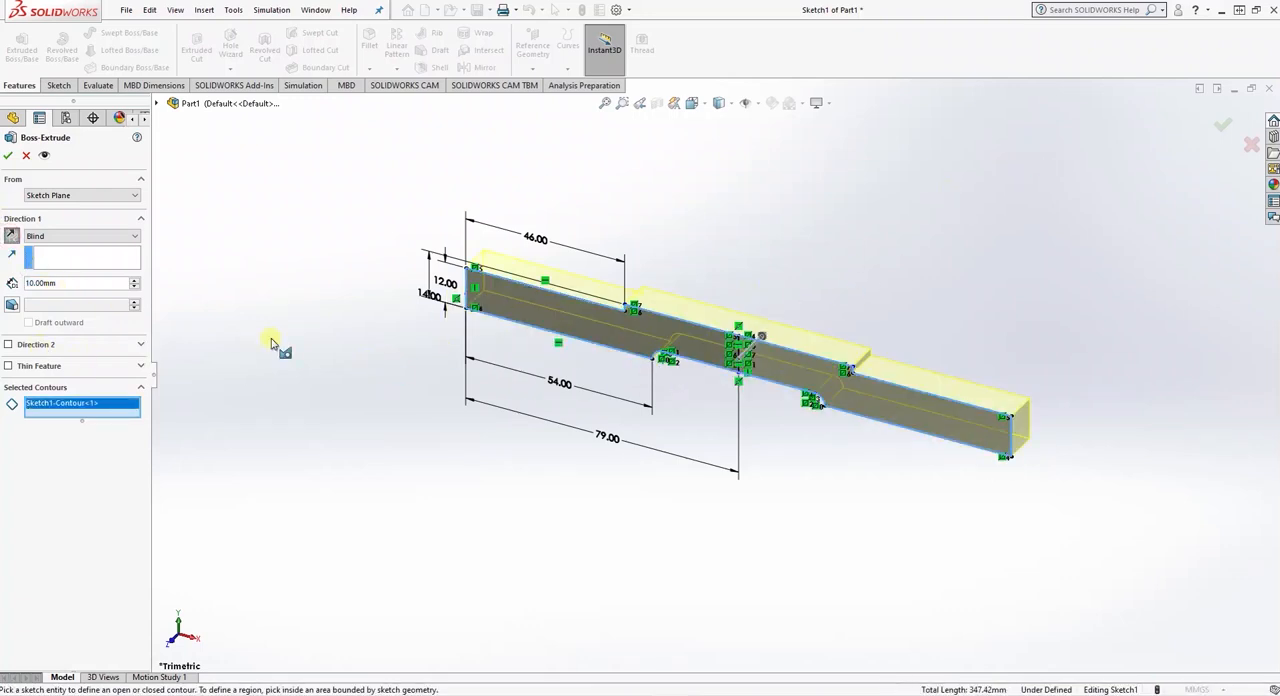
double_click(75, 283)
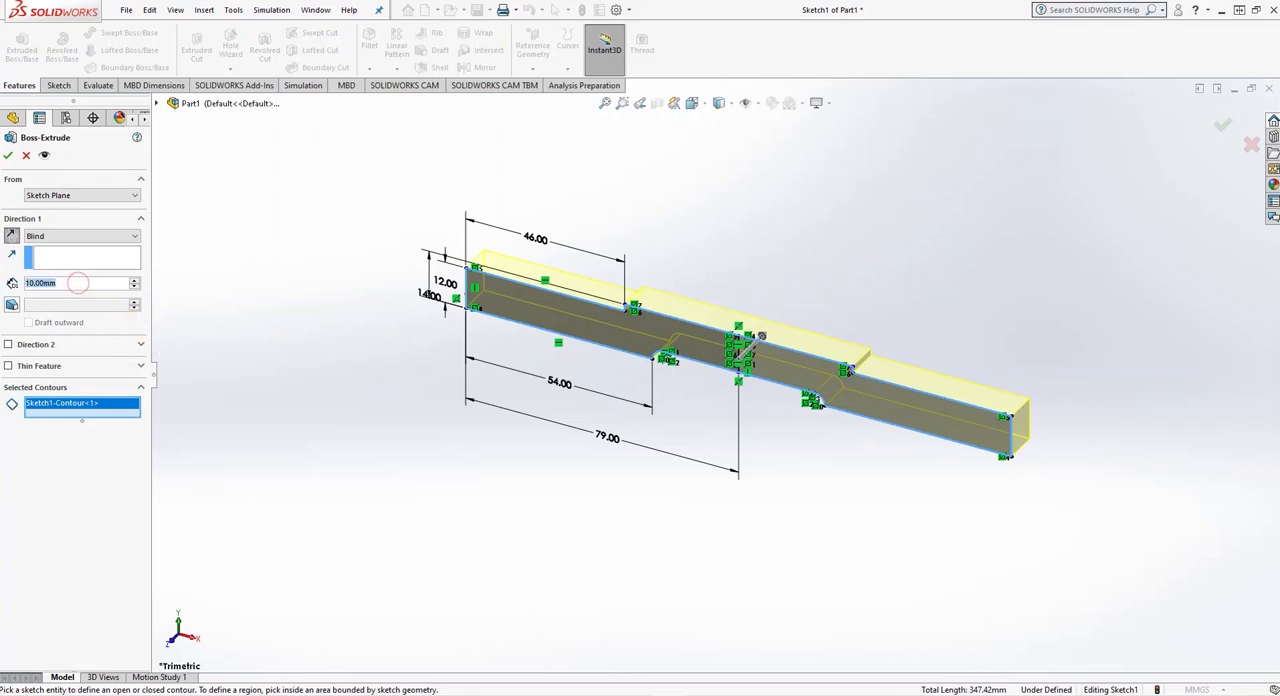
text(74)
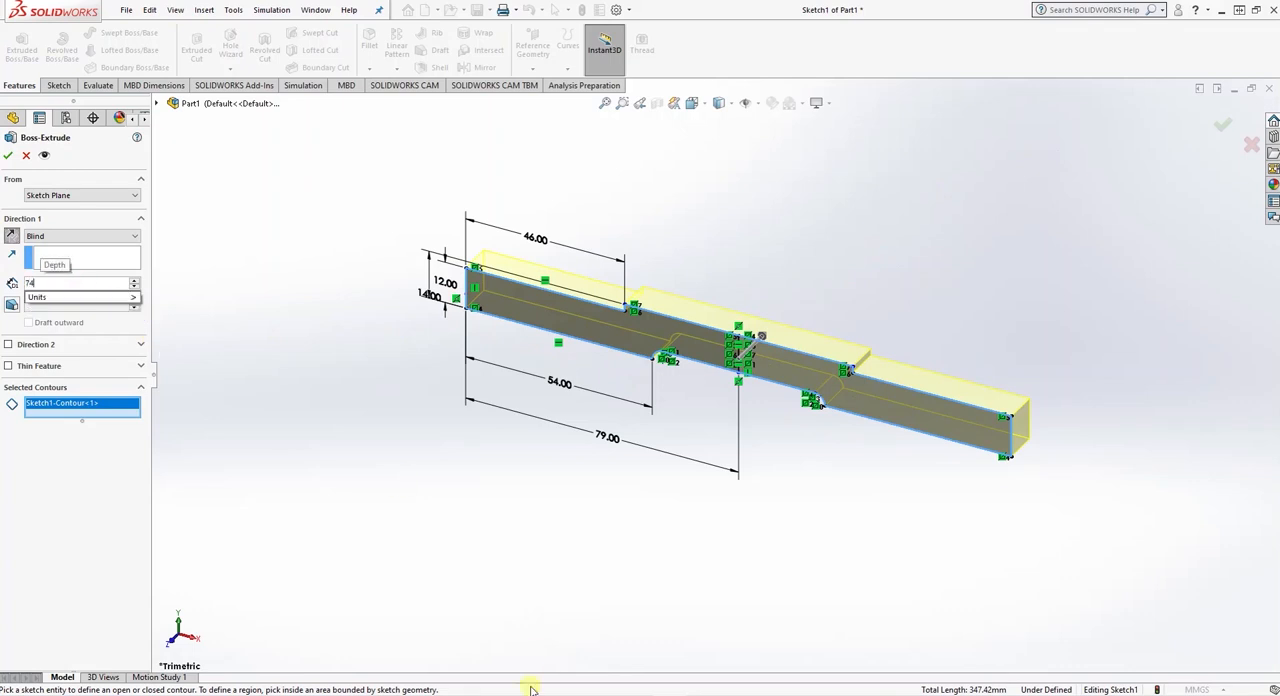
key(Return)
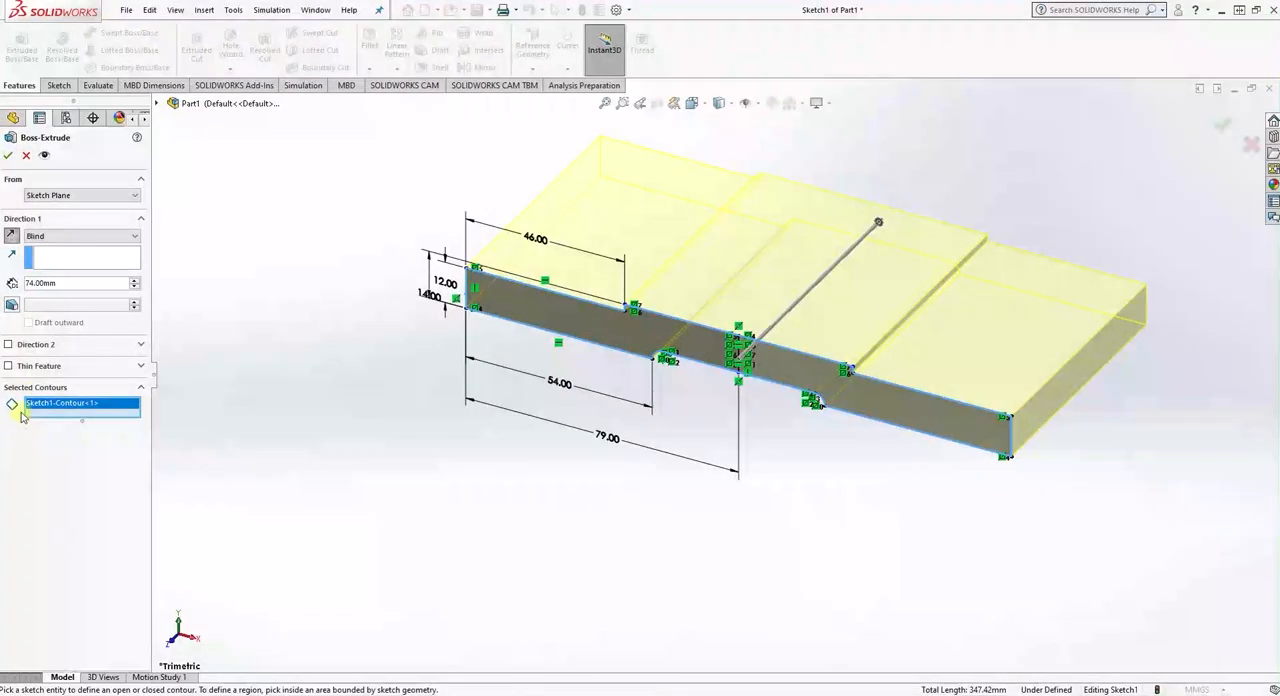
click(8, 155)
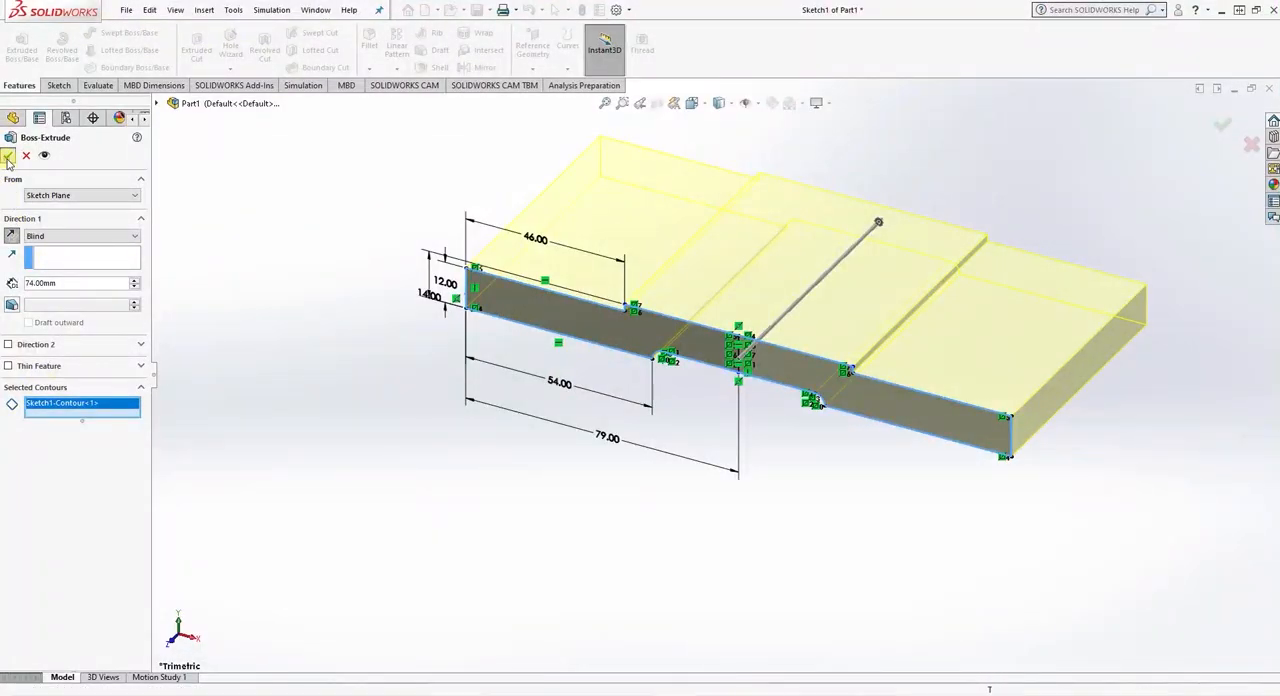
click(614, 454)
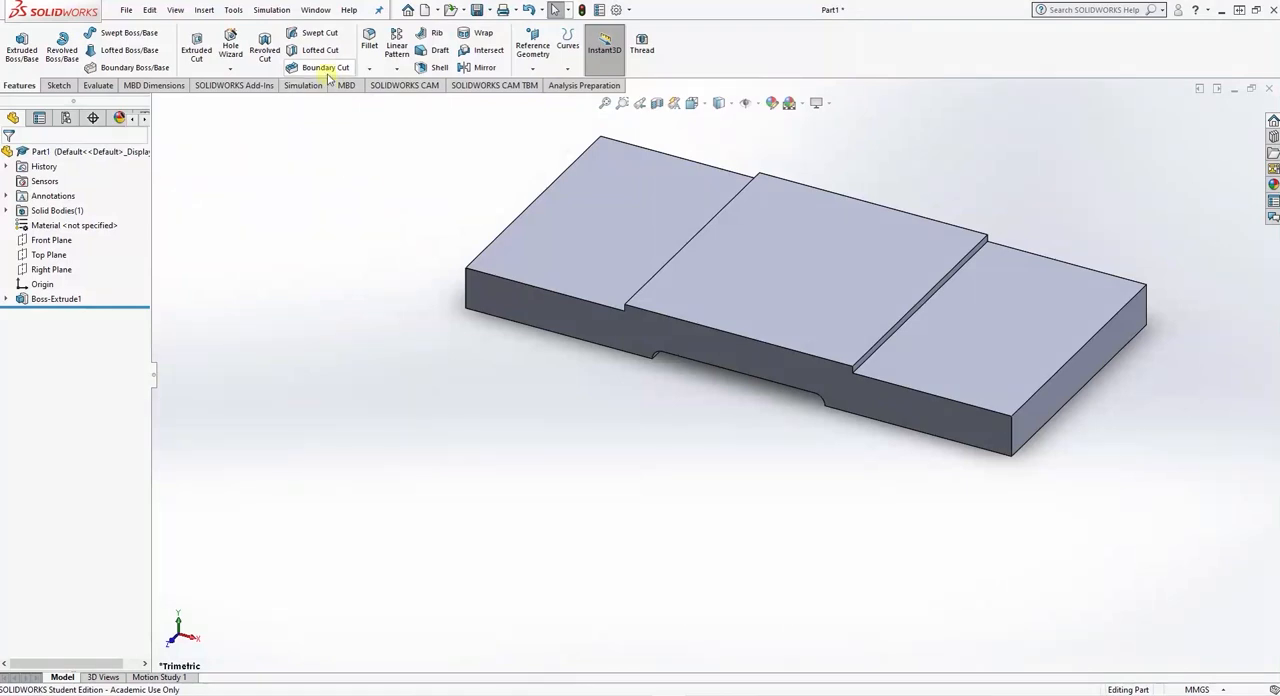
- Fillet the four vertical corner edges of the base with a symmetric 12 mm radius
click(369, 38)
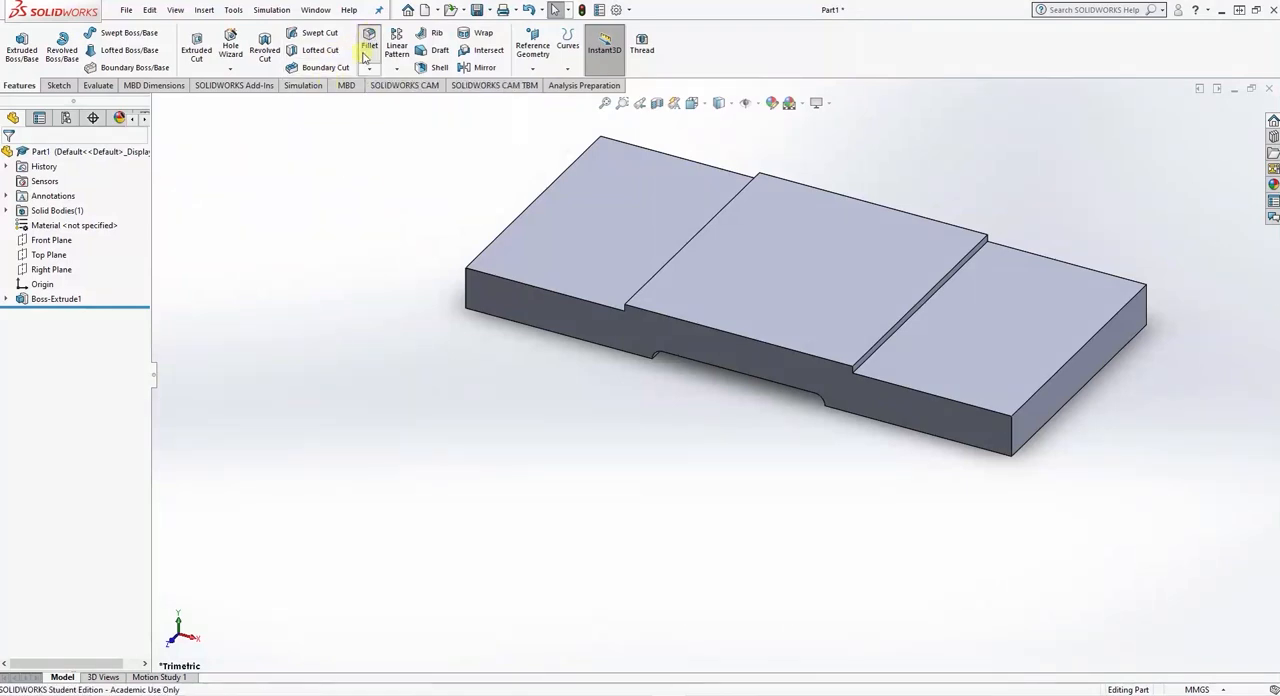
click(466, 288)
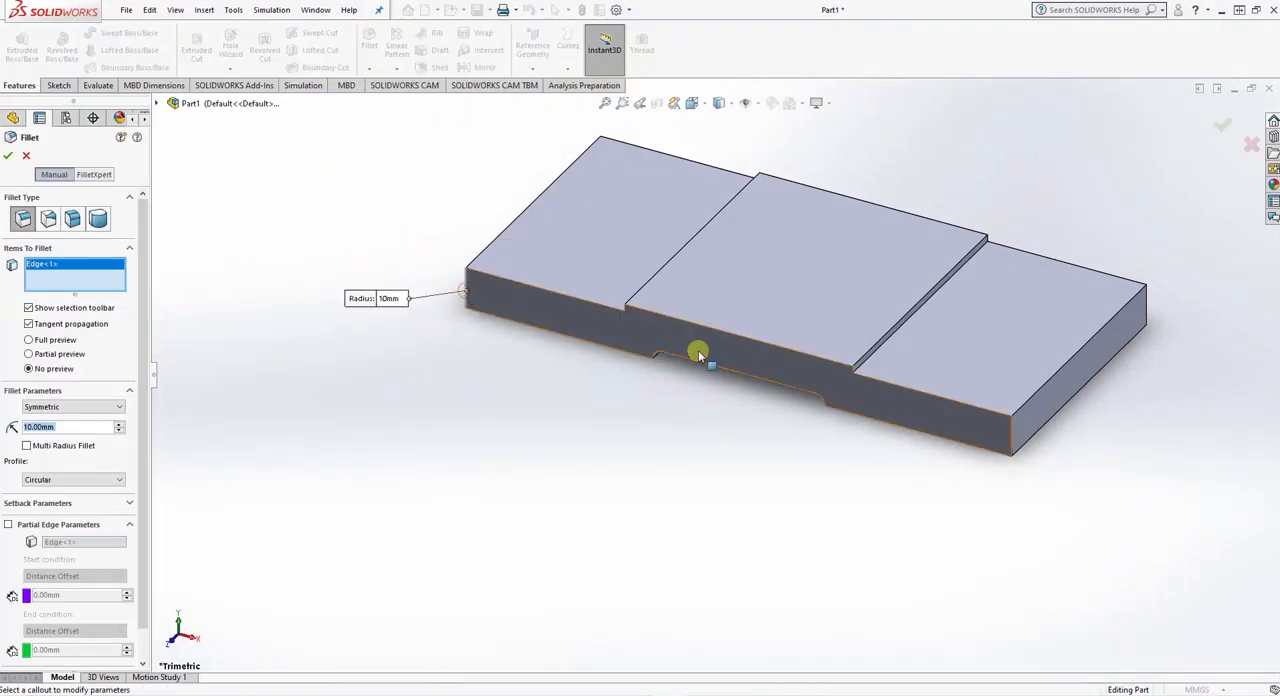
click(1010, 432)
click(1148, 308)
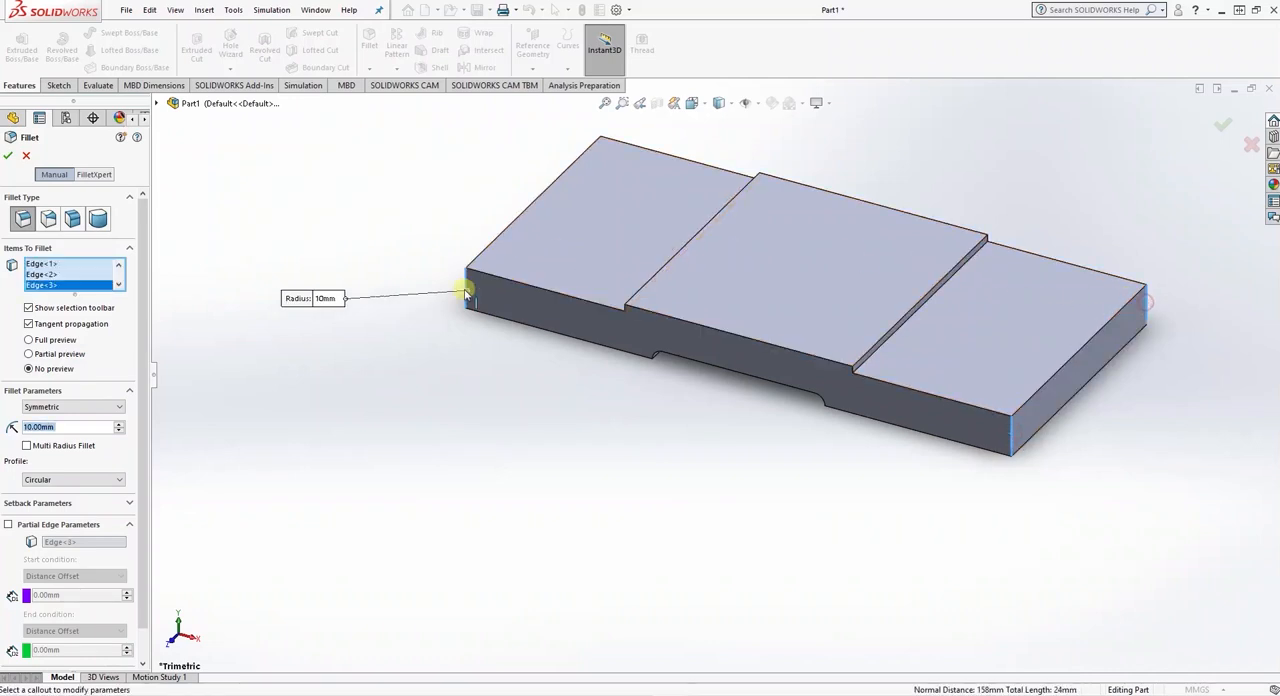
middle_drag(466, 286, 557, 286)
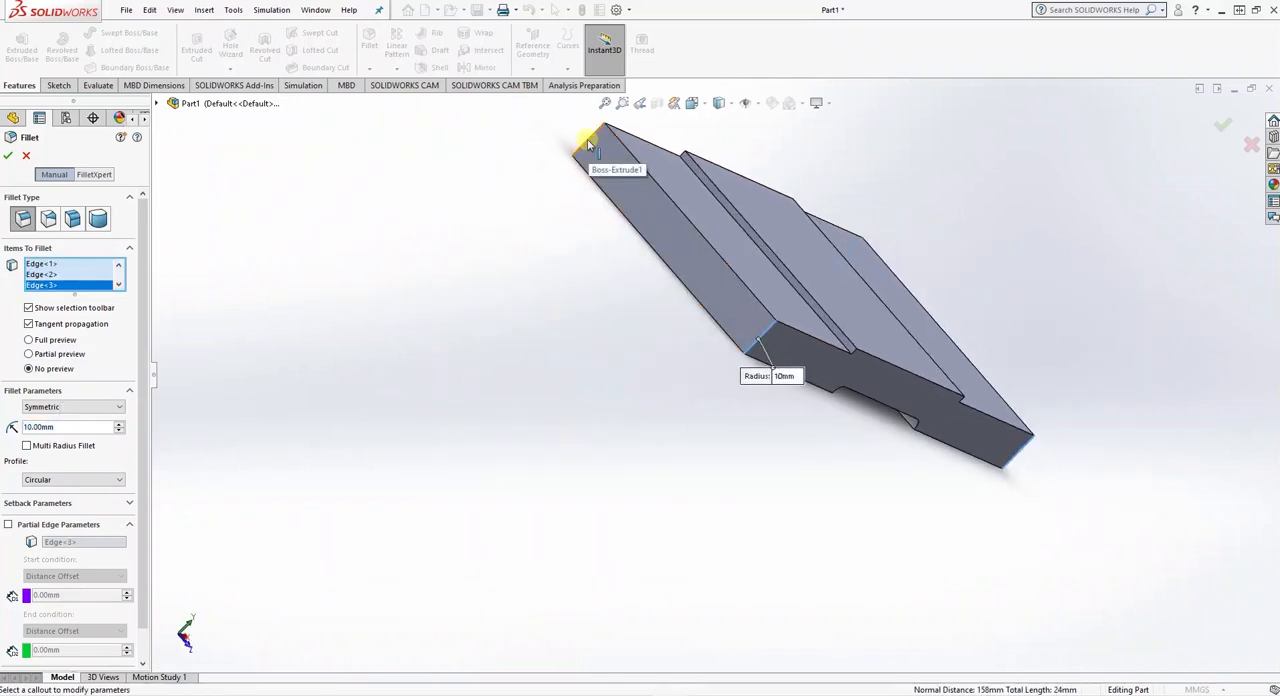
click(589, 144)
middle_drag(909, 529, 782, 487)
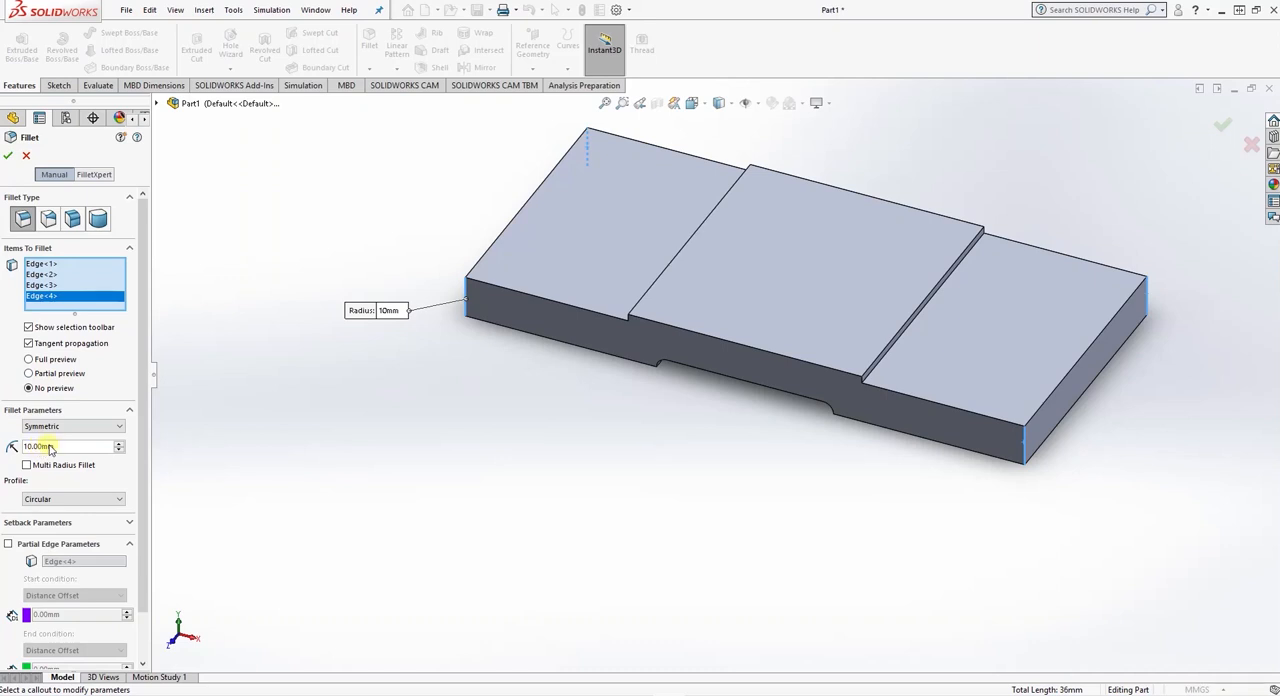
text(12)
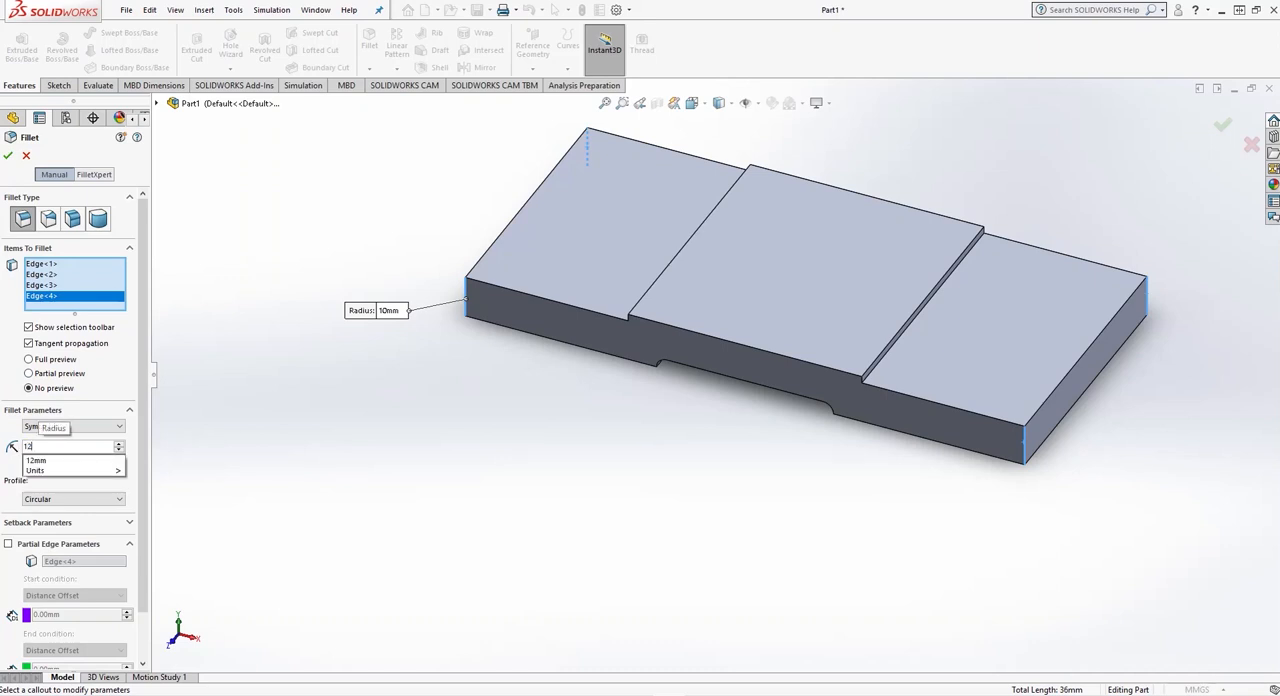
key(Return)
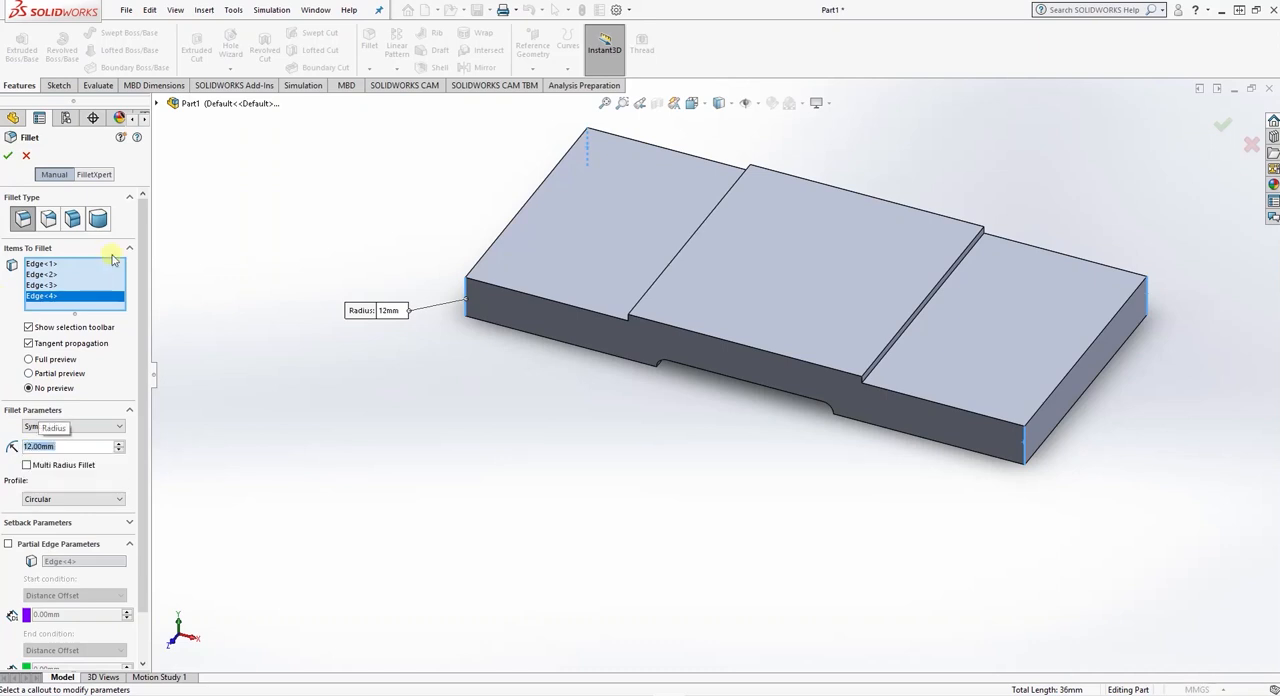
click(8, 156)
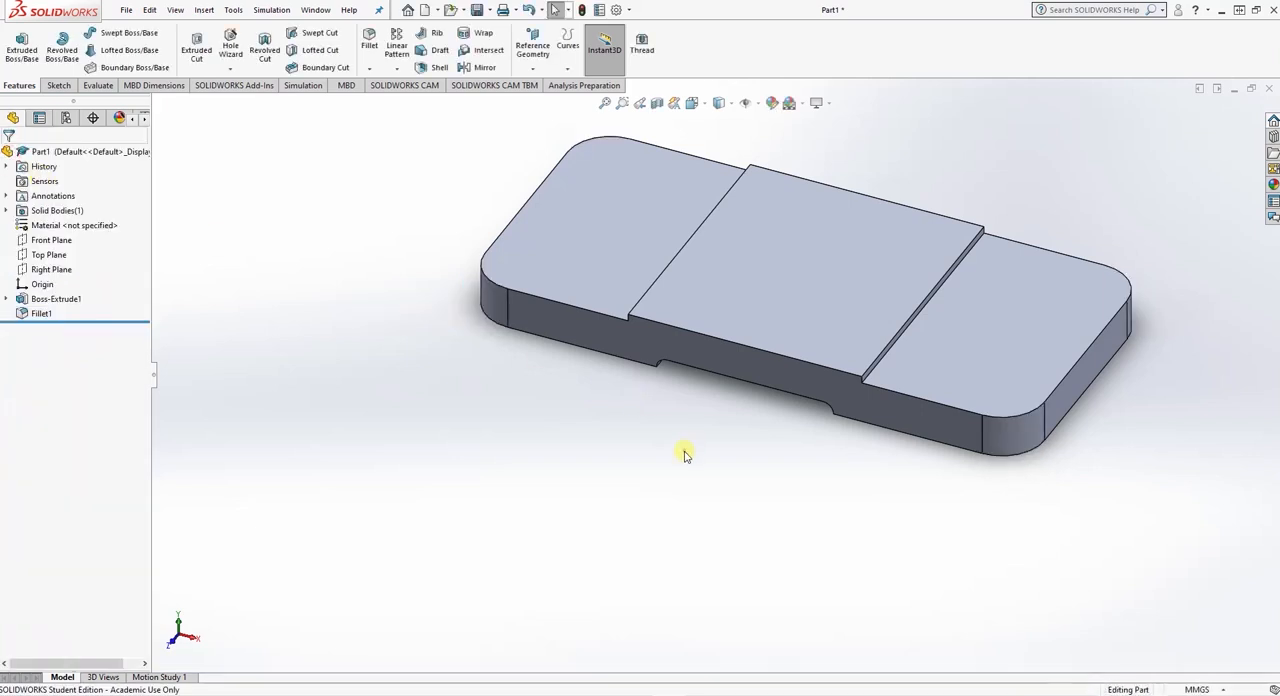
- Add an ANSI Metric M10x1.0 bottoming tapped hole, through all, on the lower end face farthest from the origin, near its front corner
middle_drag(686, 449, 730, 530)
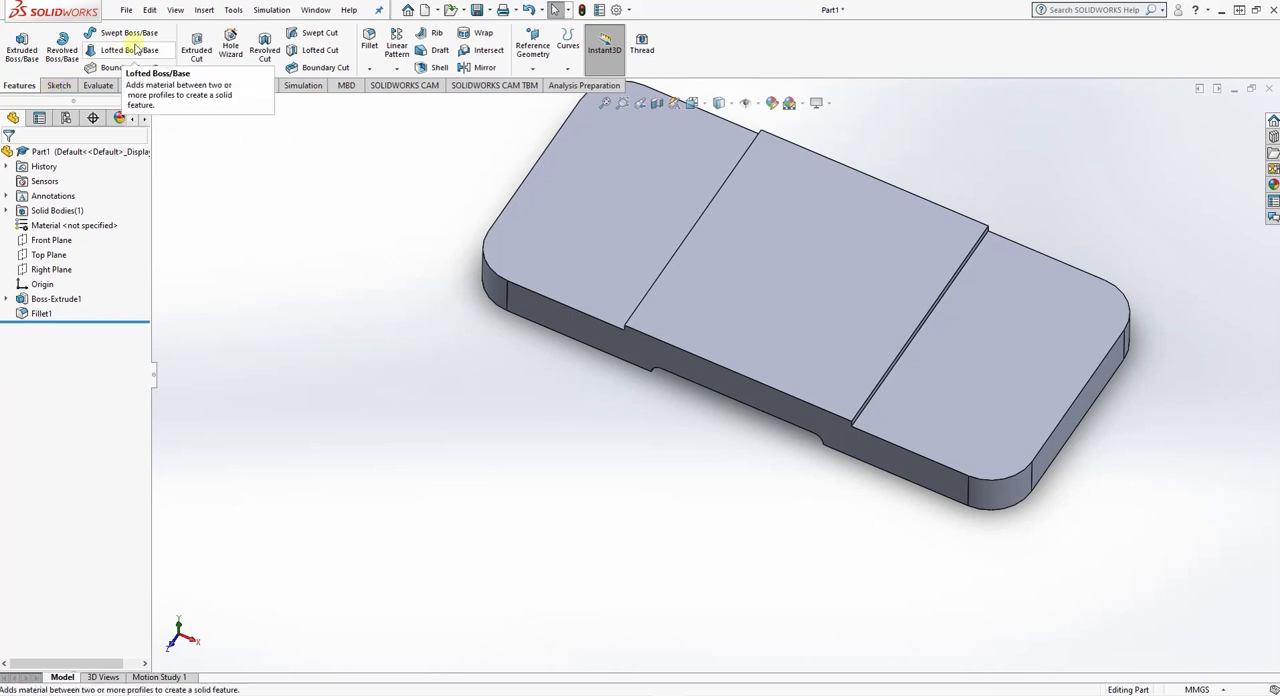
click(229, 69)
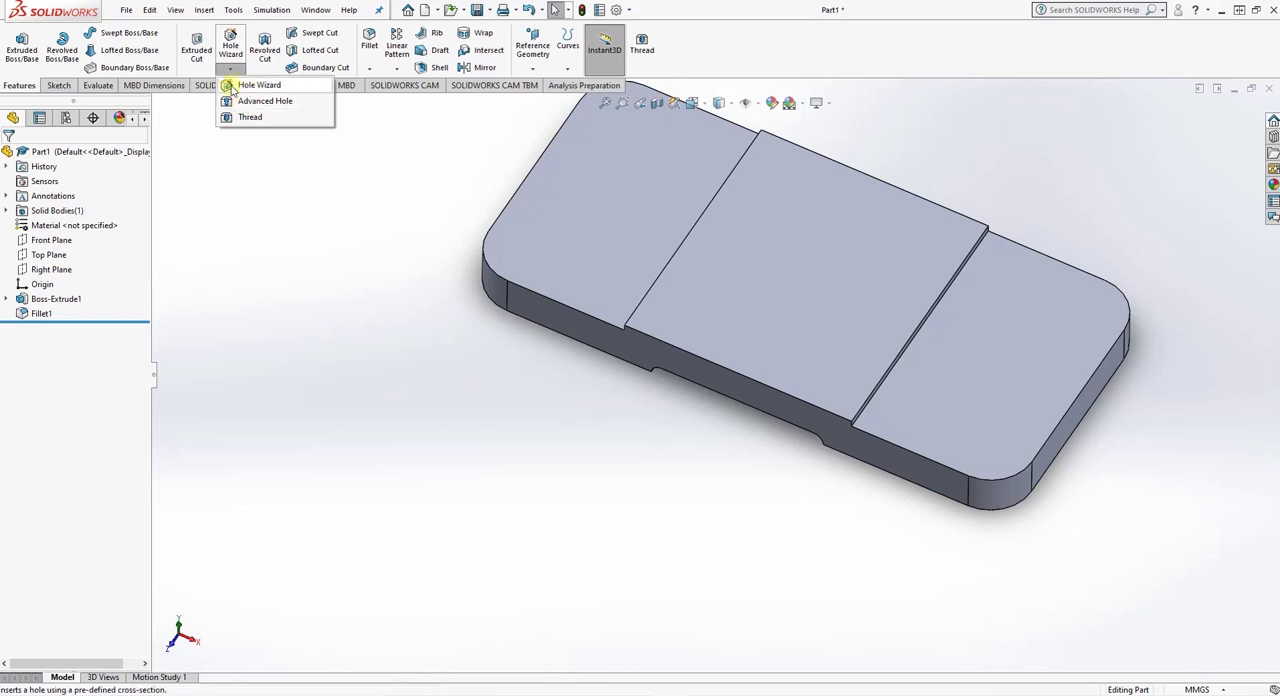
click(229, 46)
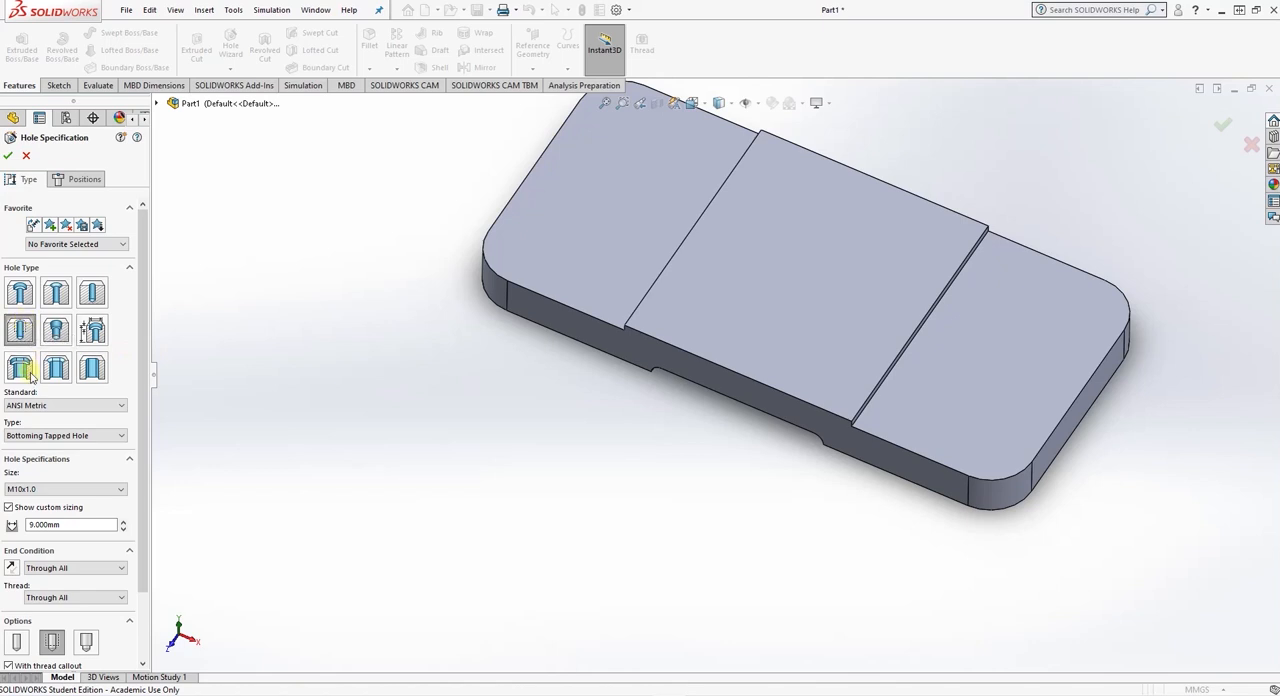
click(38, 489)
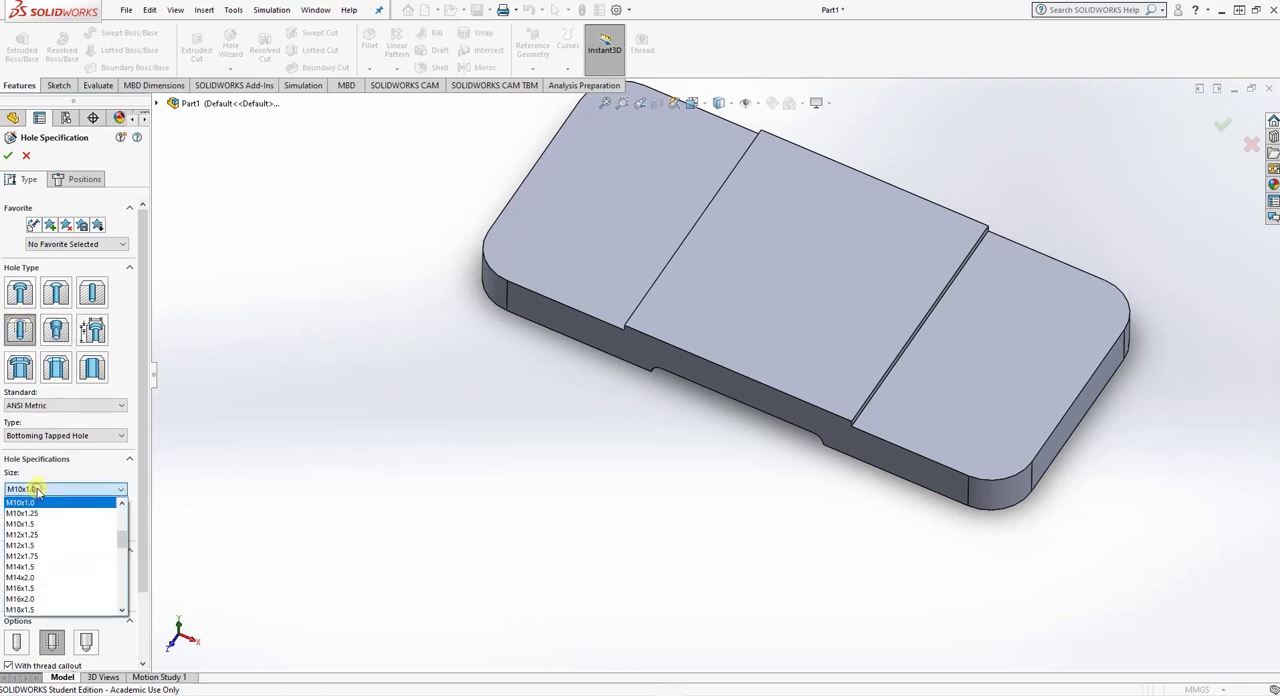
click(62, 490)
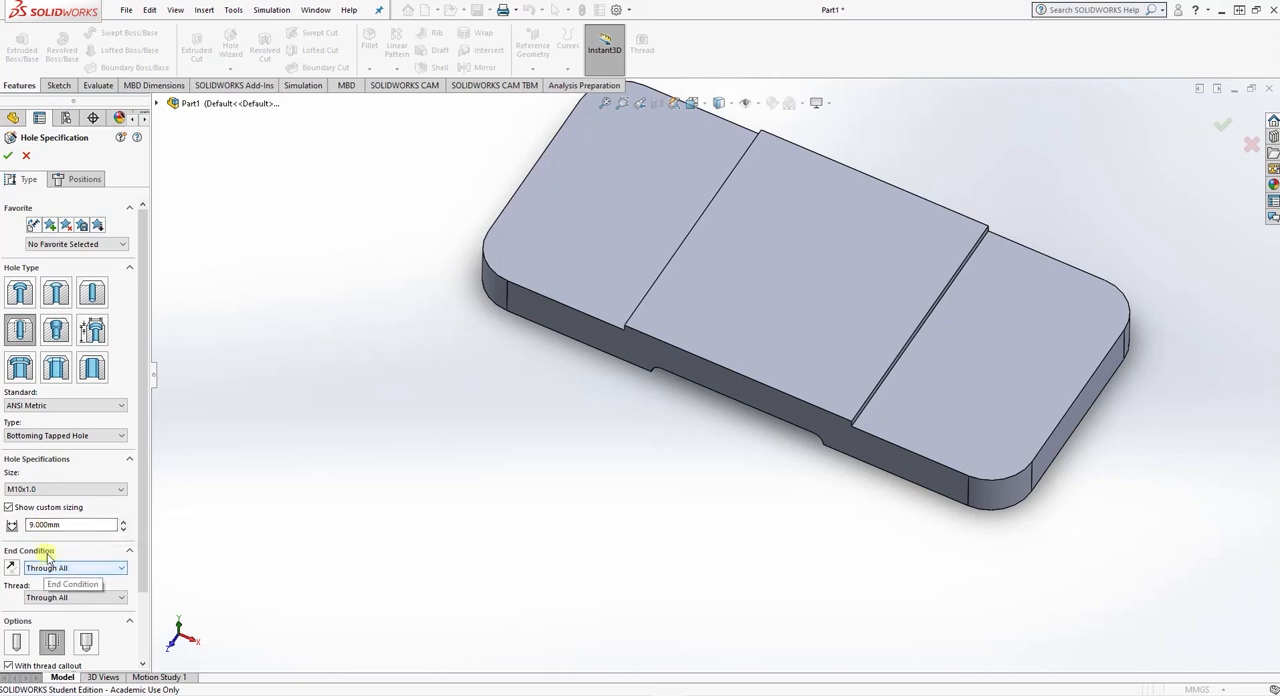
click(78, 179)
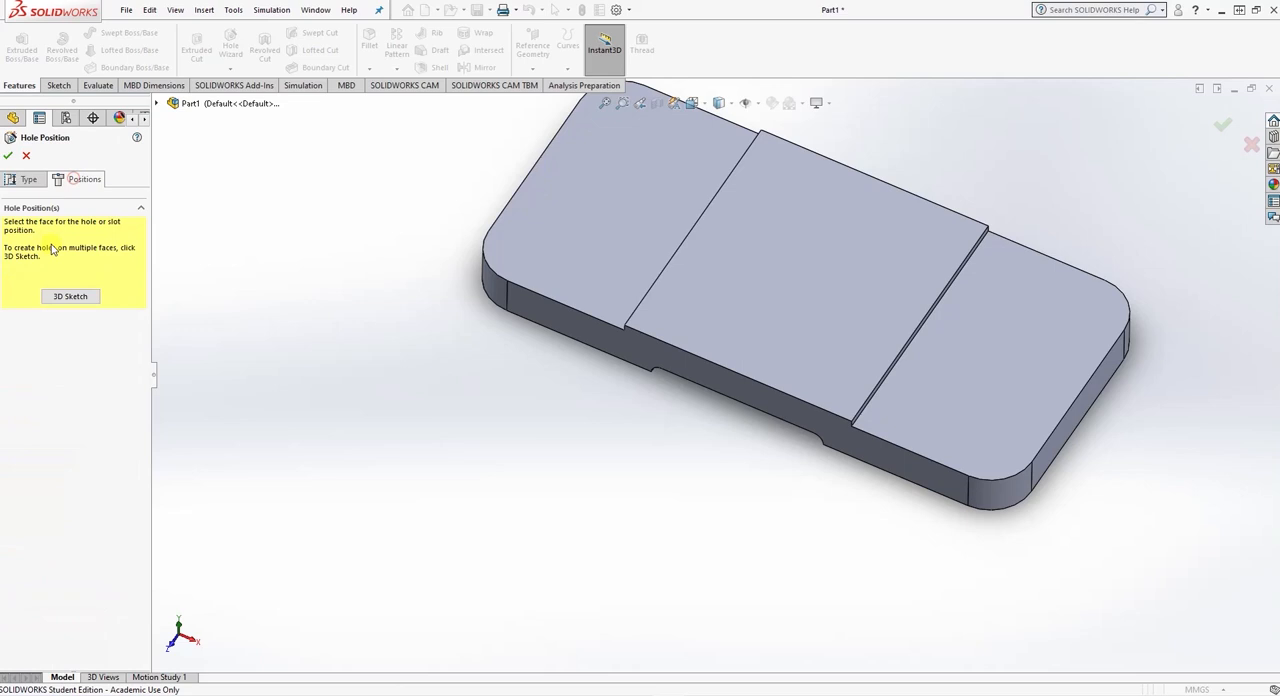
click(61, 298)
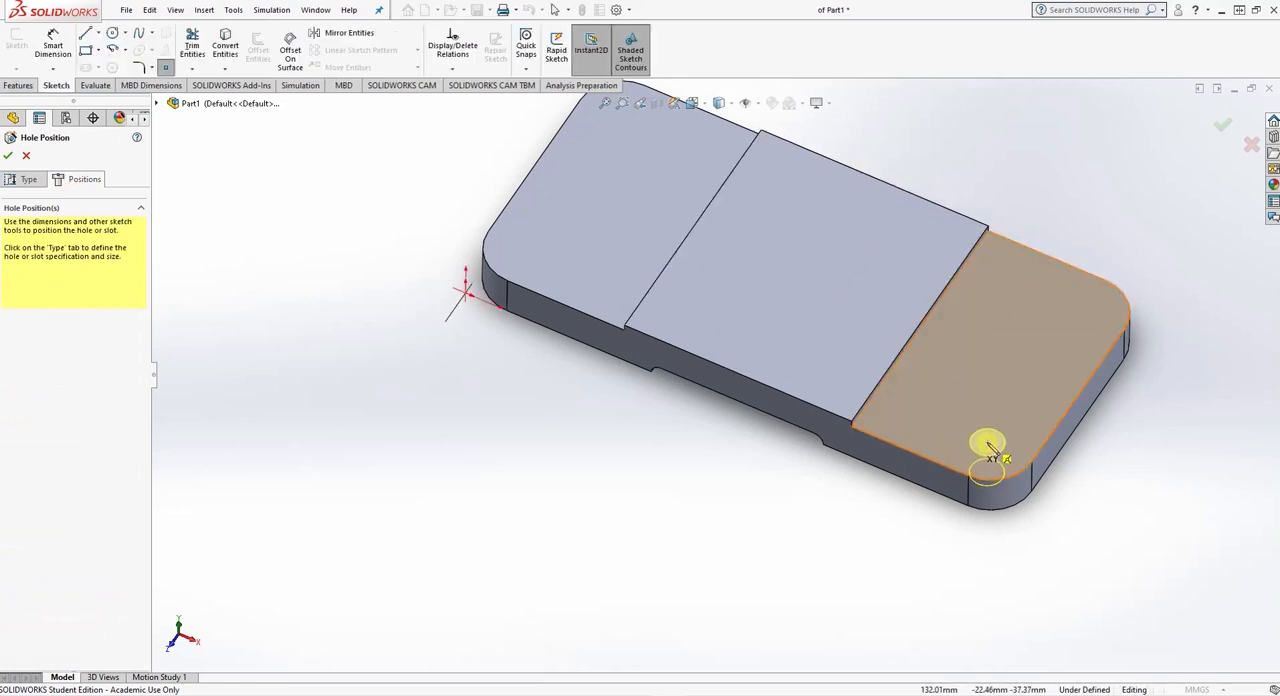
click(984, 411)
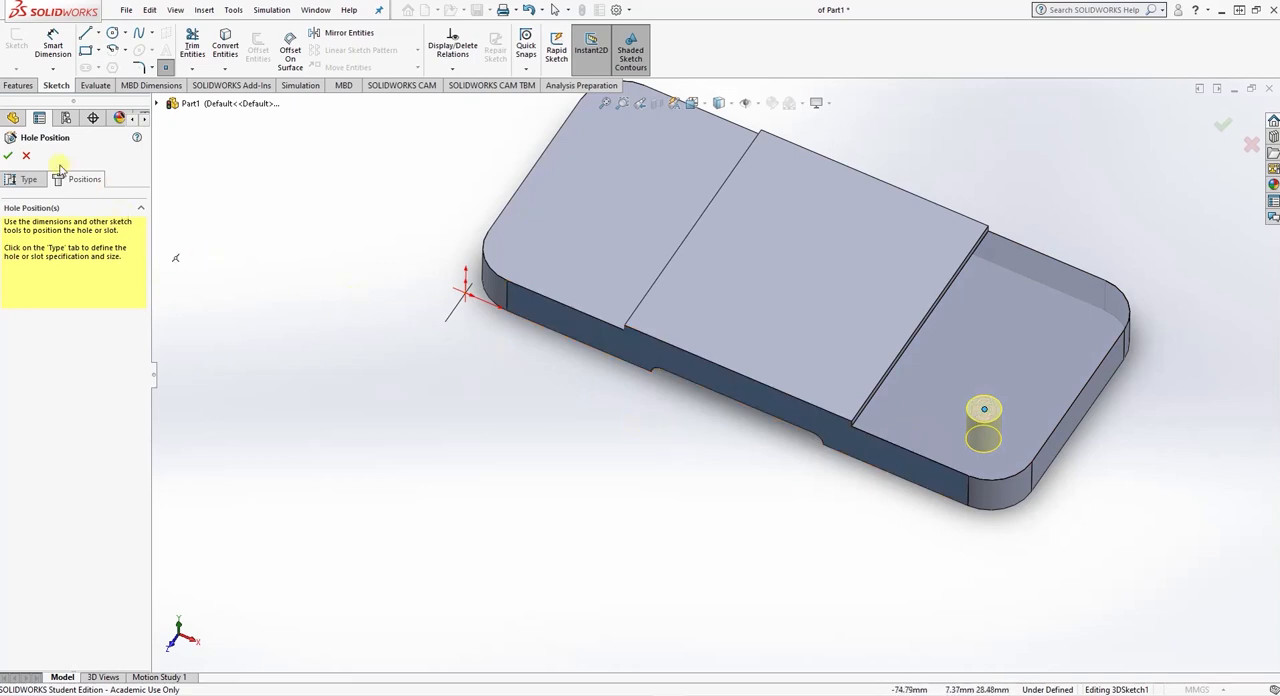
click(9, 156)
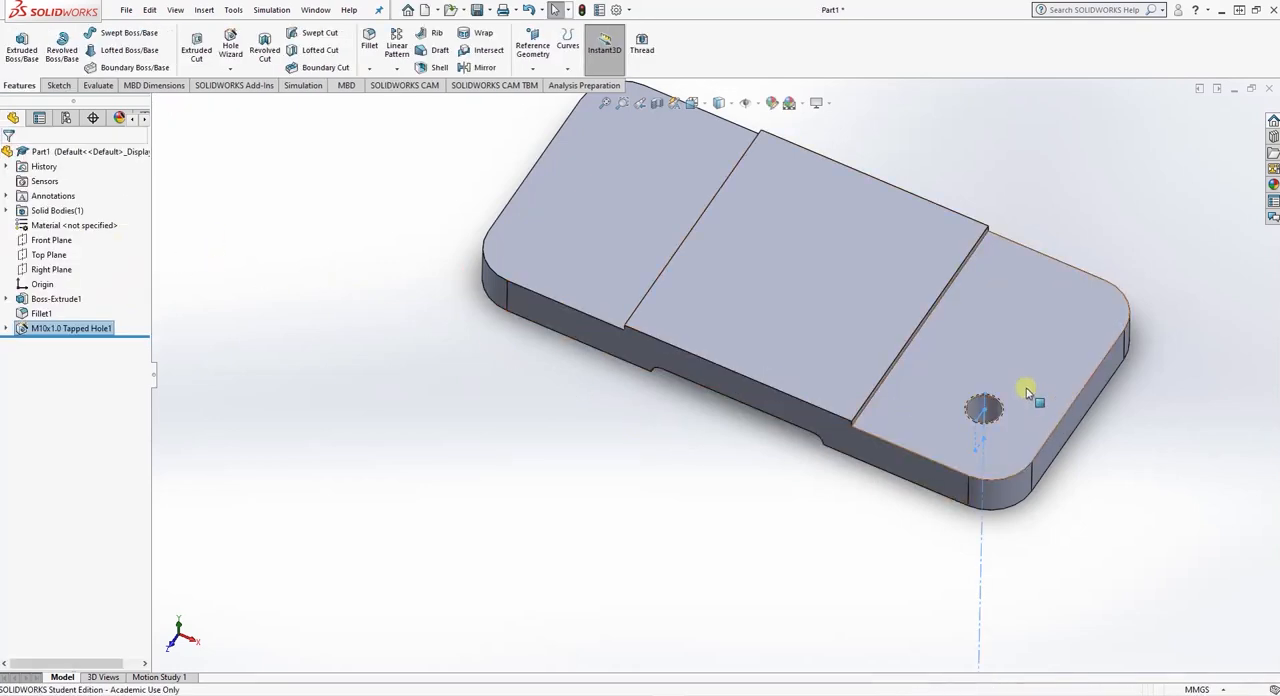
- Edit the tapped hole's position sketch, moving its point onto the centre of the nearby corner fillet's arc, and exit the sketch
scroll(968, 398, down, 5)
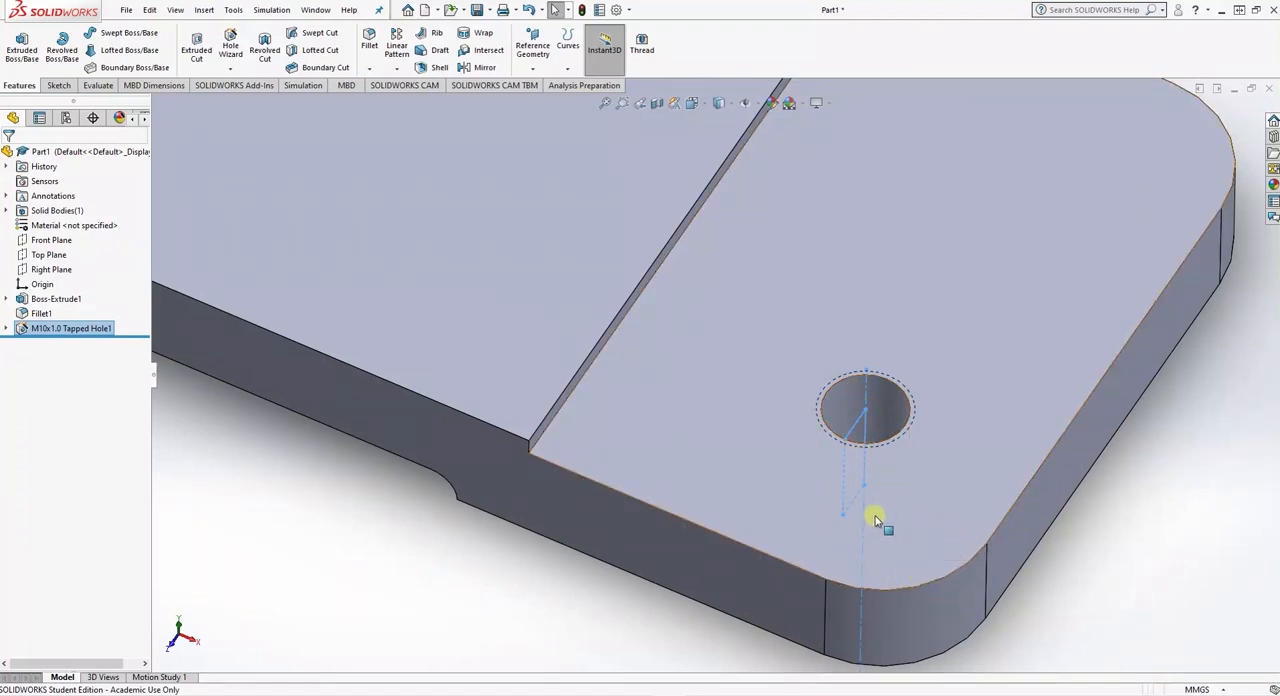
click(8, 329)
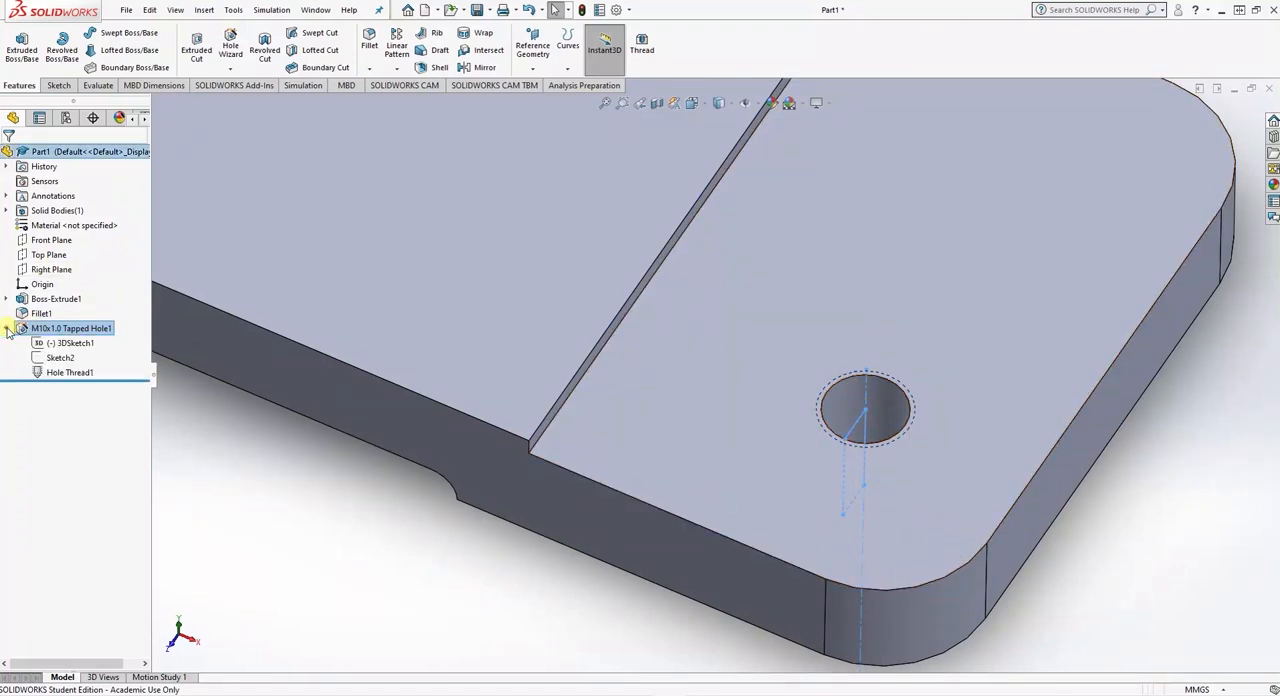
click(59, 347)
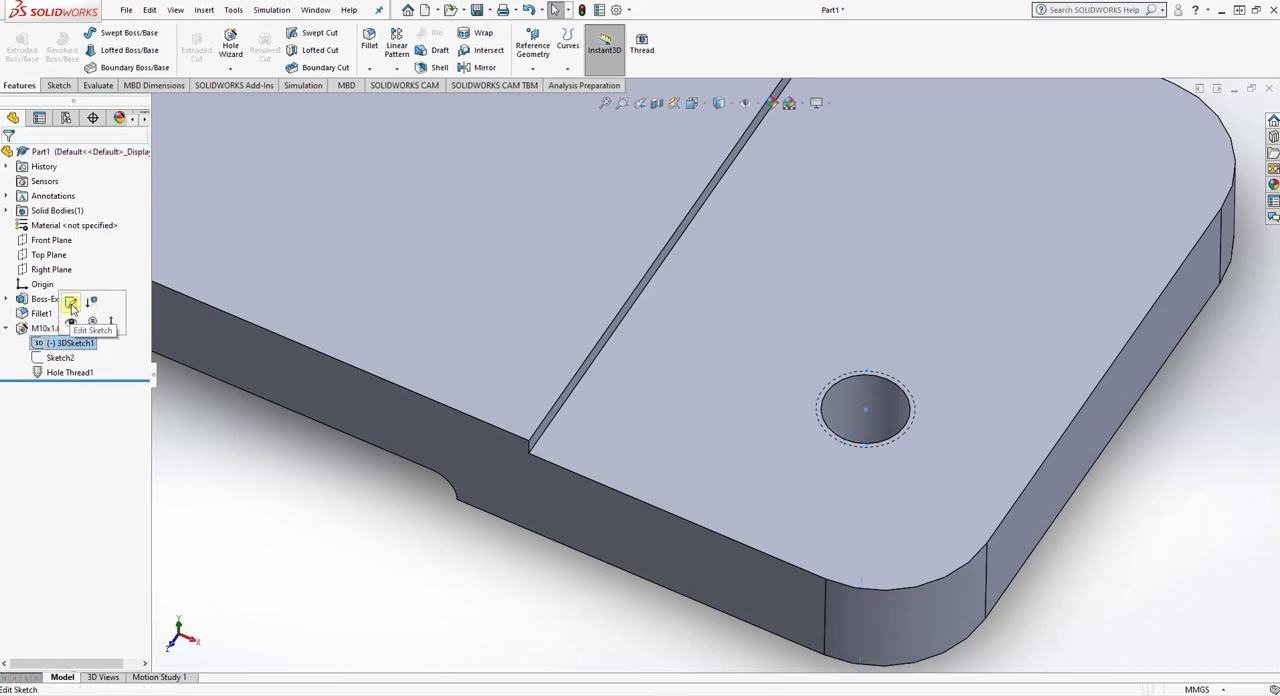
click(70, 306)
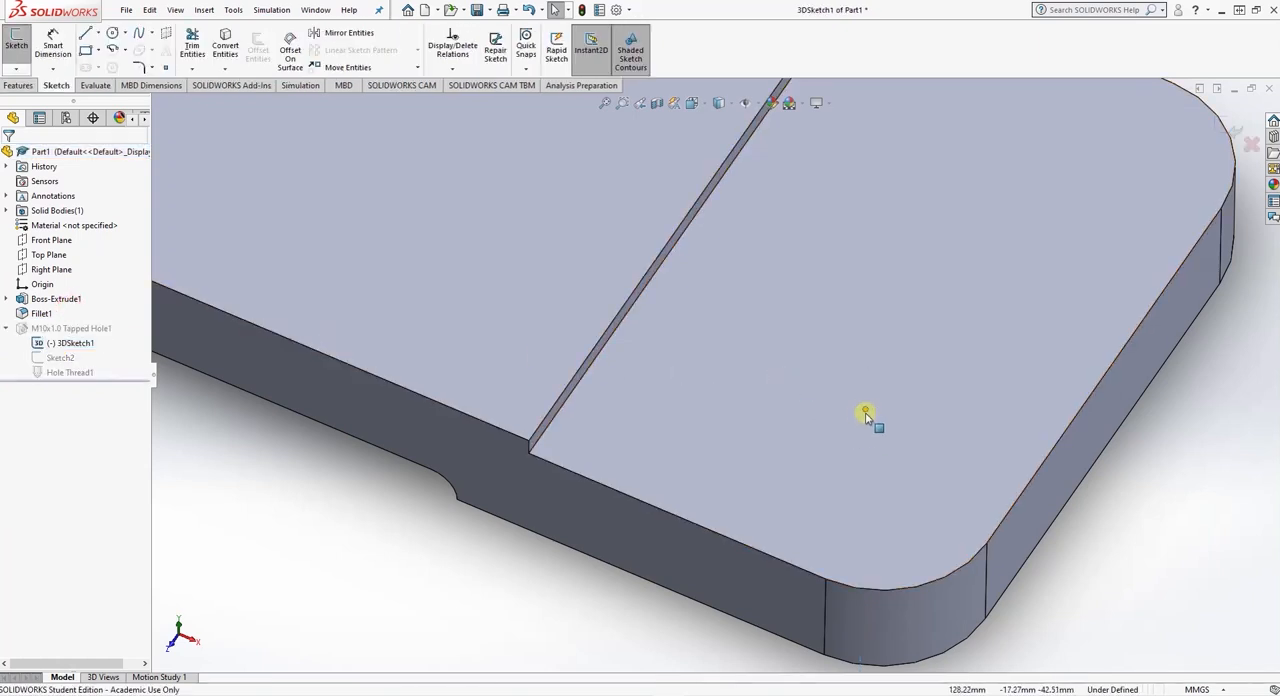
click(865, 410)
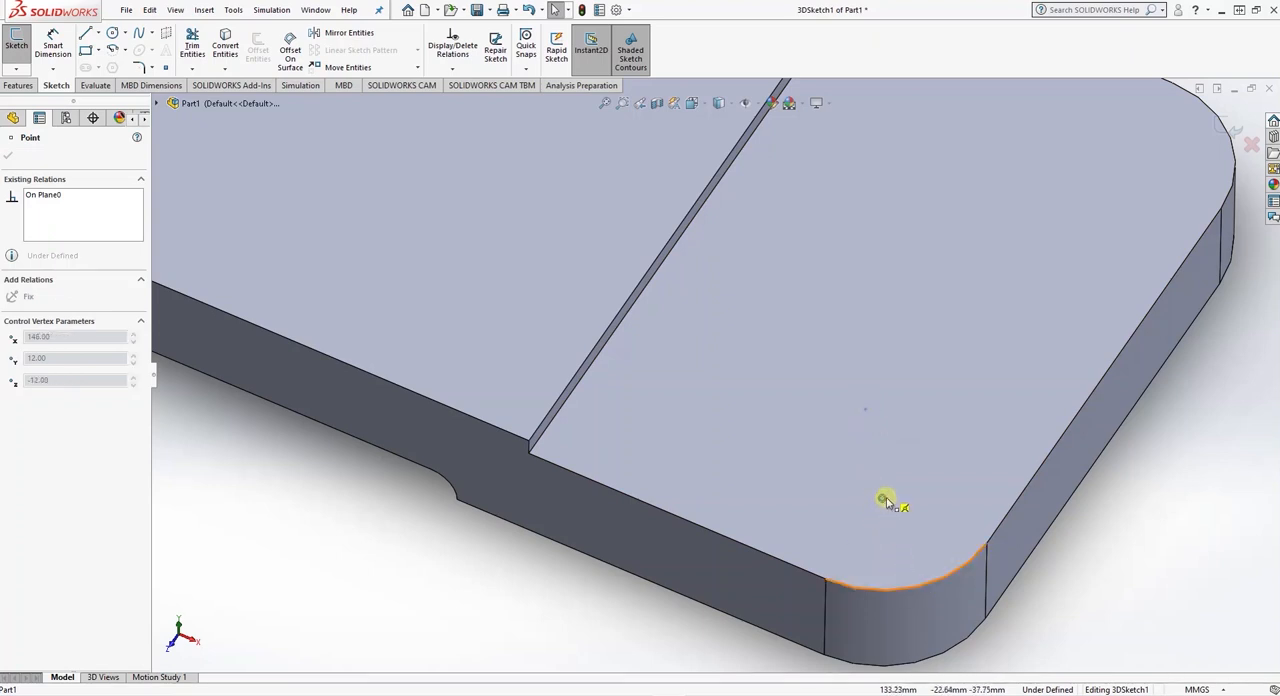
drag(885, 500, 884, 500)
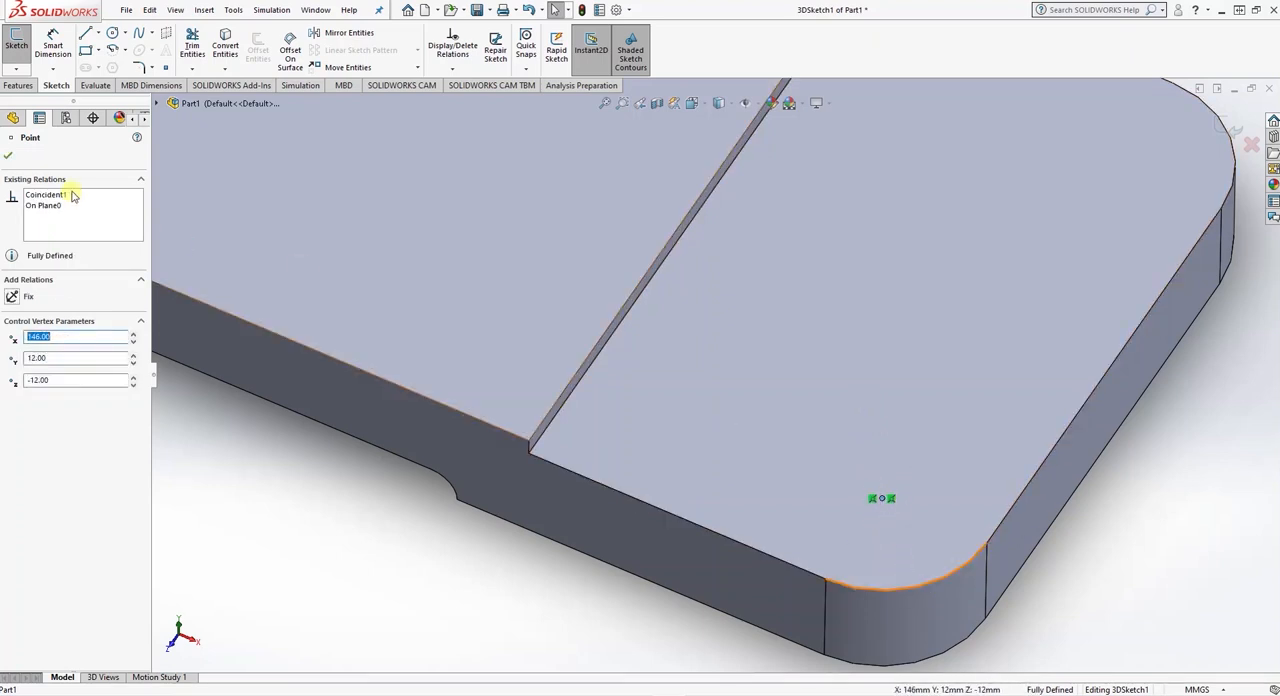
click(9, 156)
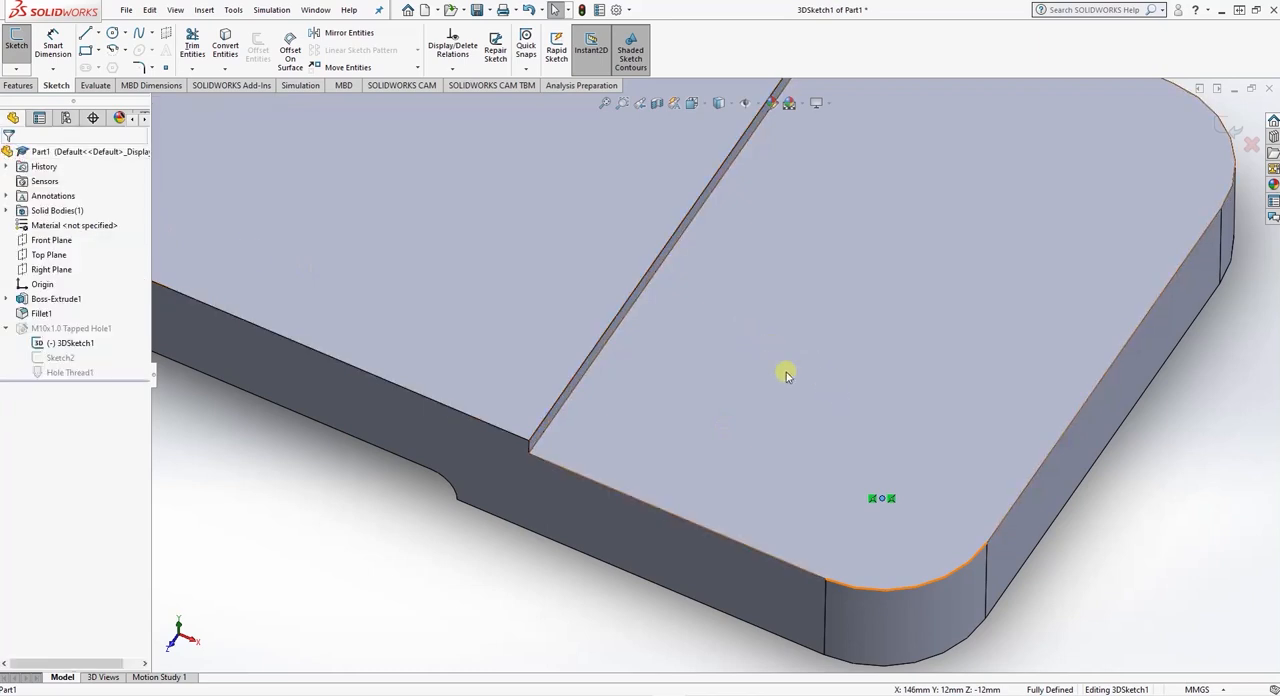
click(16, 68)
click(41, 84)
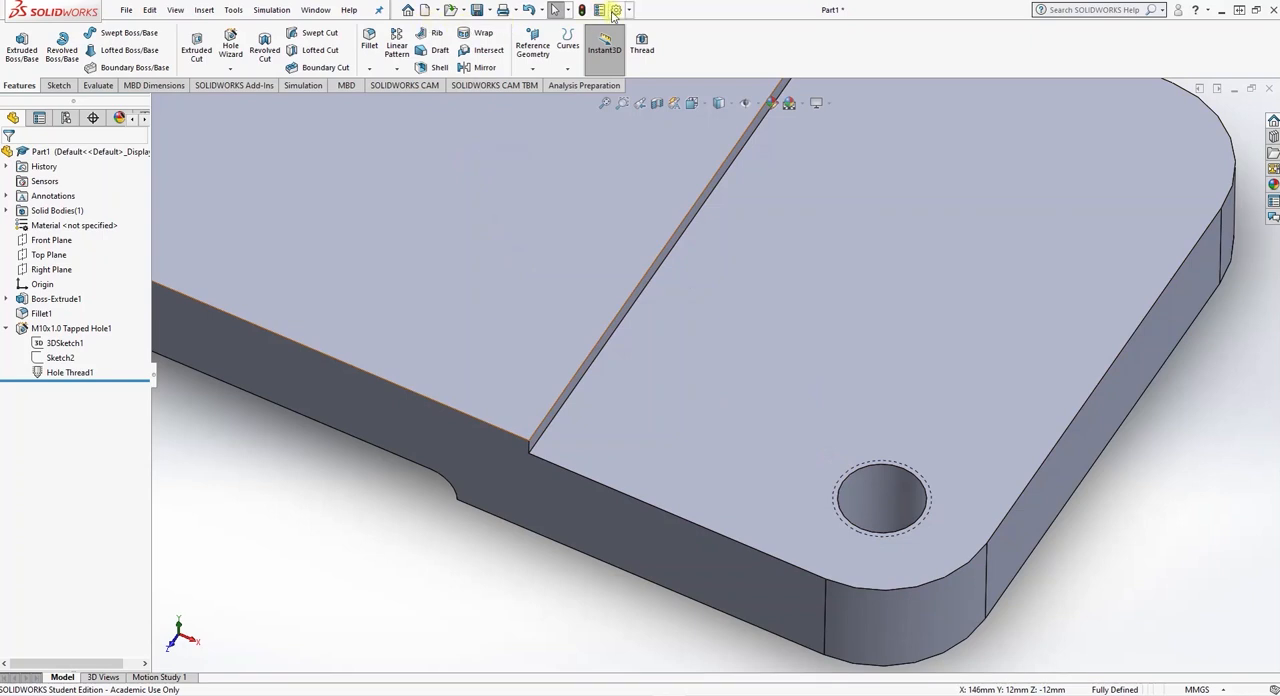
- Enable shaded cosmetic threads in the document's detailing properties
click(615, 10)
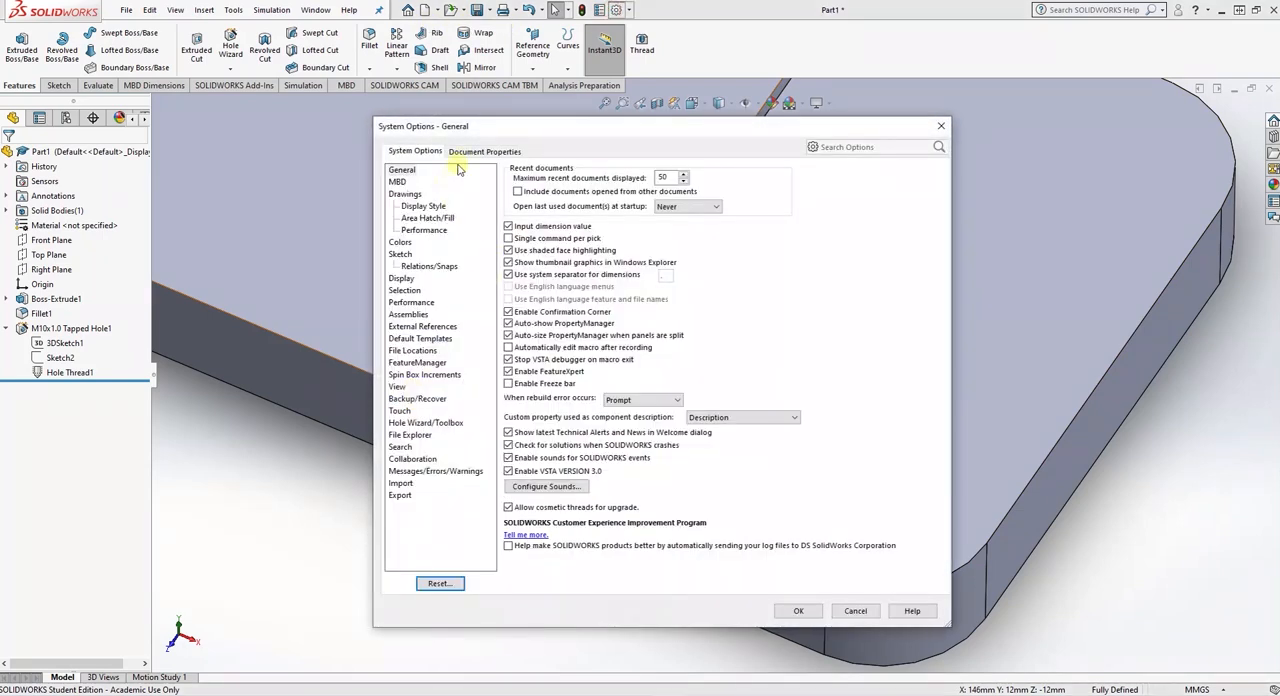
click(470, 152)
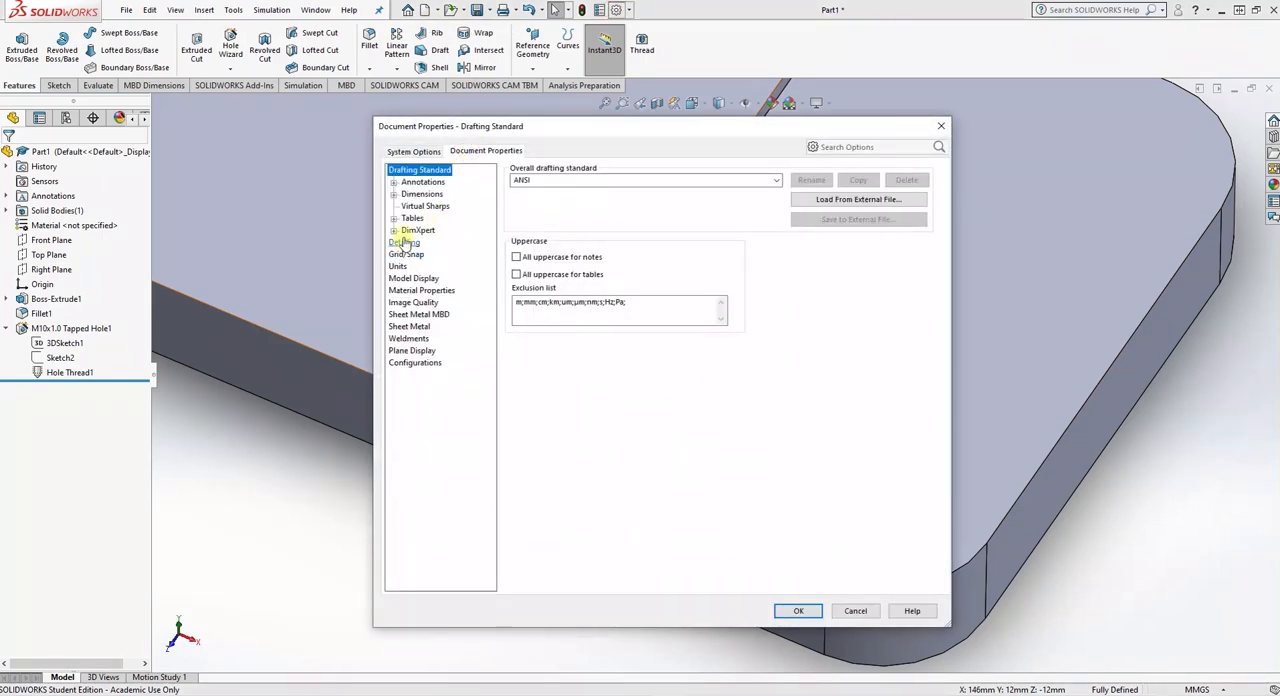
click(405, 243)
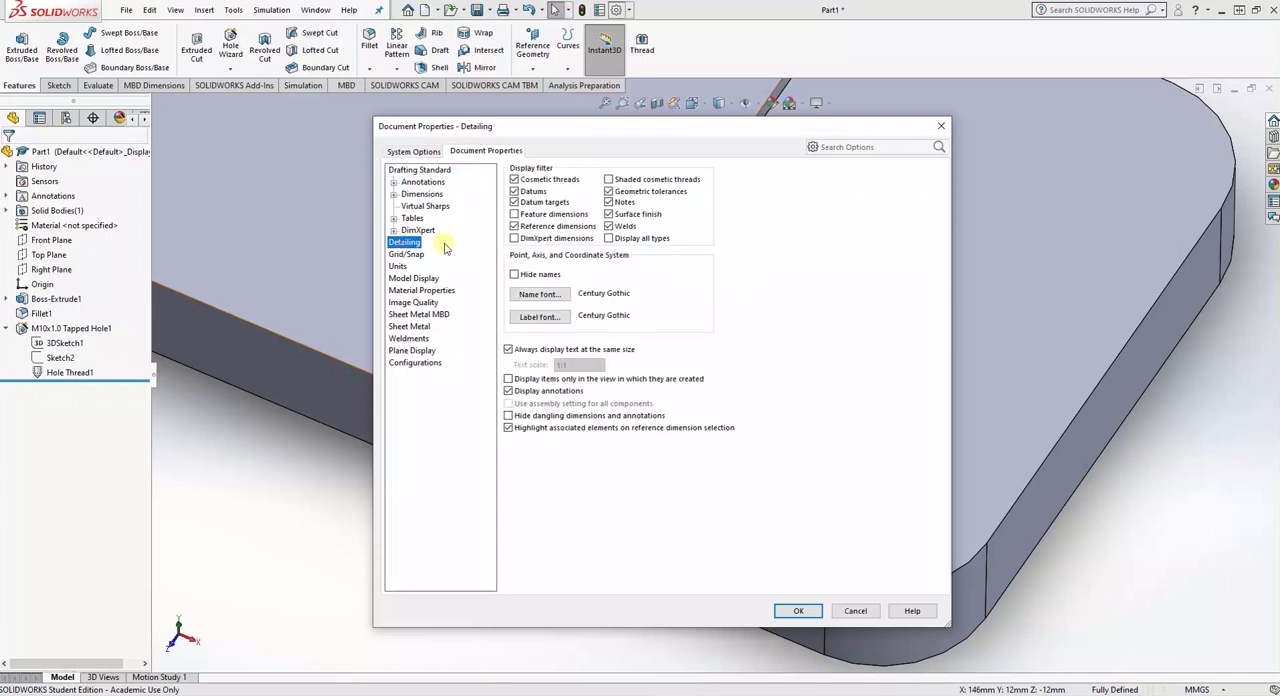
click(608, 179)
click(799, 611)
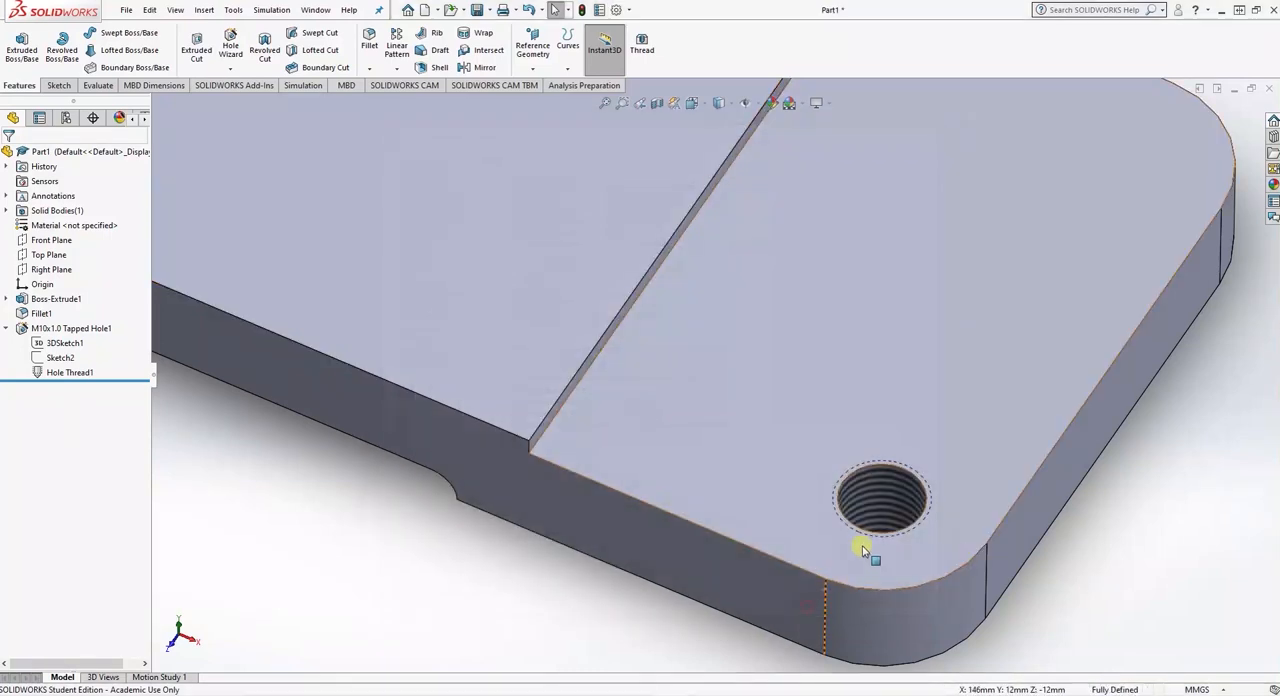
- Start a linear pattern, using the lower end face's short outer edge as Direction 1 and its adjacent lengthwise side edge as Direction 2
scroll(757, 494, up, 3)
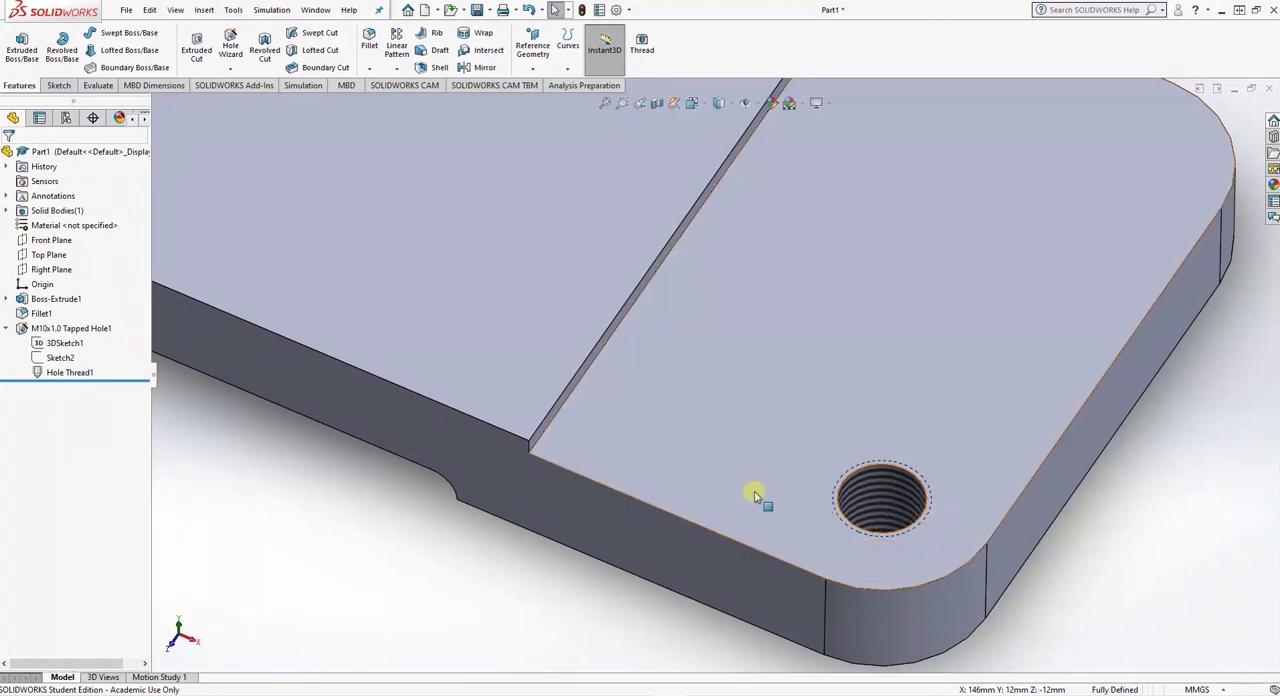
scroll(749, 494, down, 2)
scroll(757, 500, up, 5)
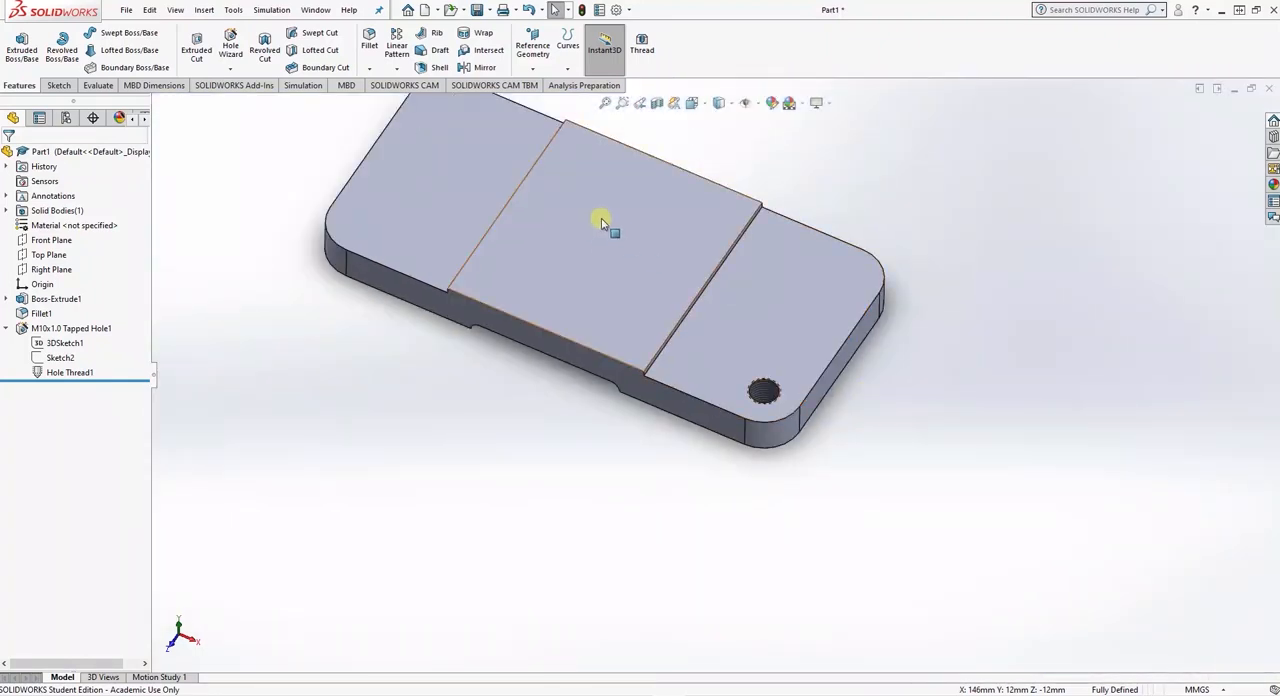
click(692, 103)
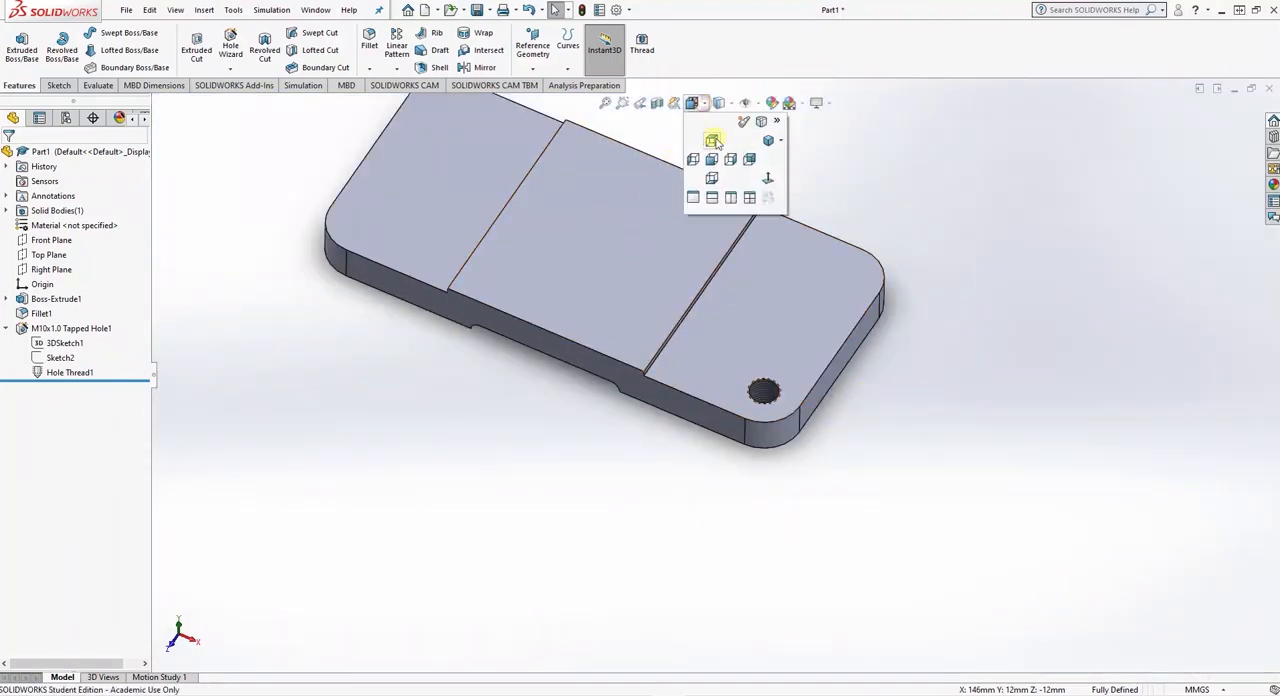
click(767, 140)
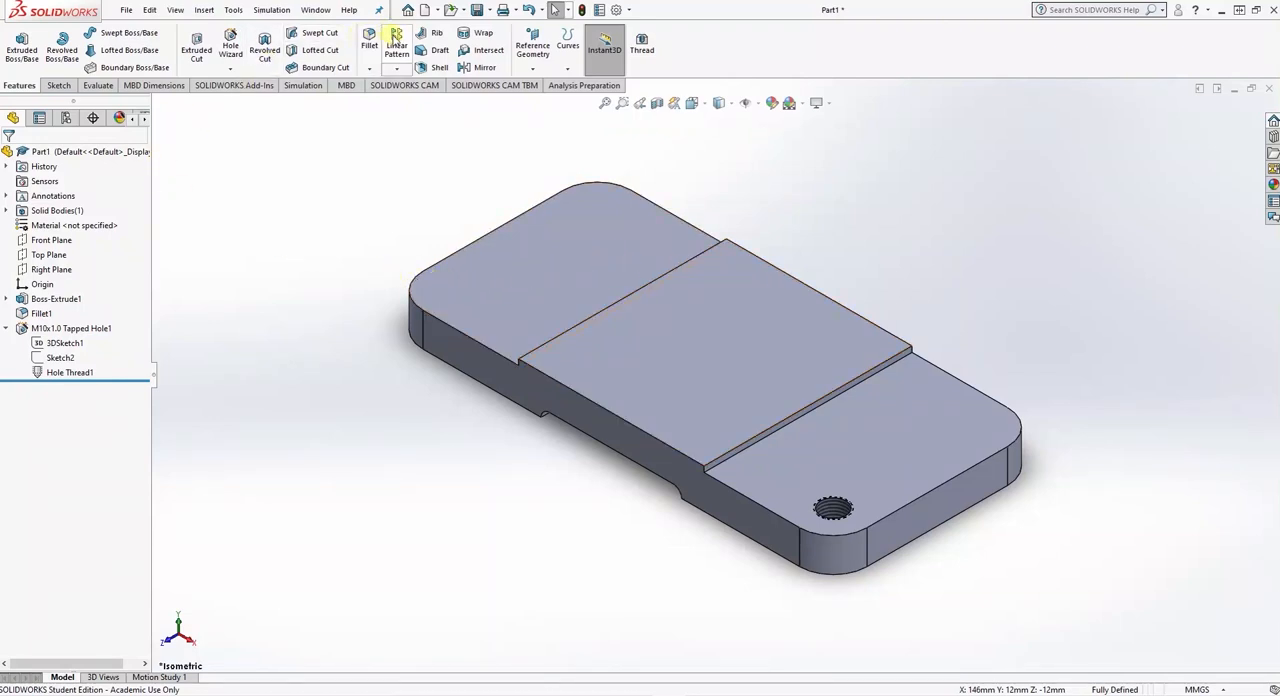
click(396, 45)
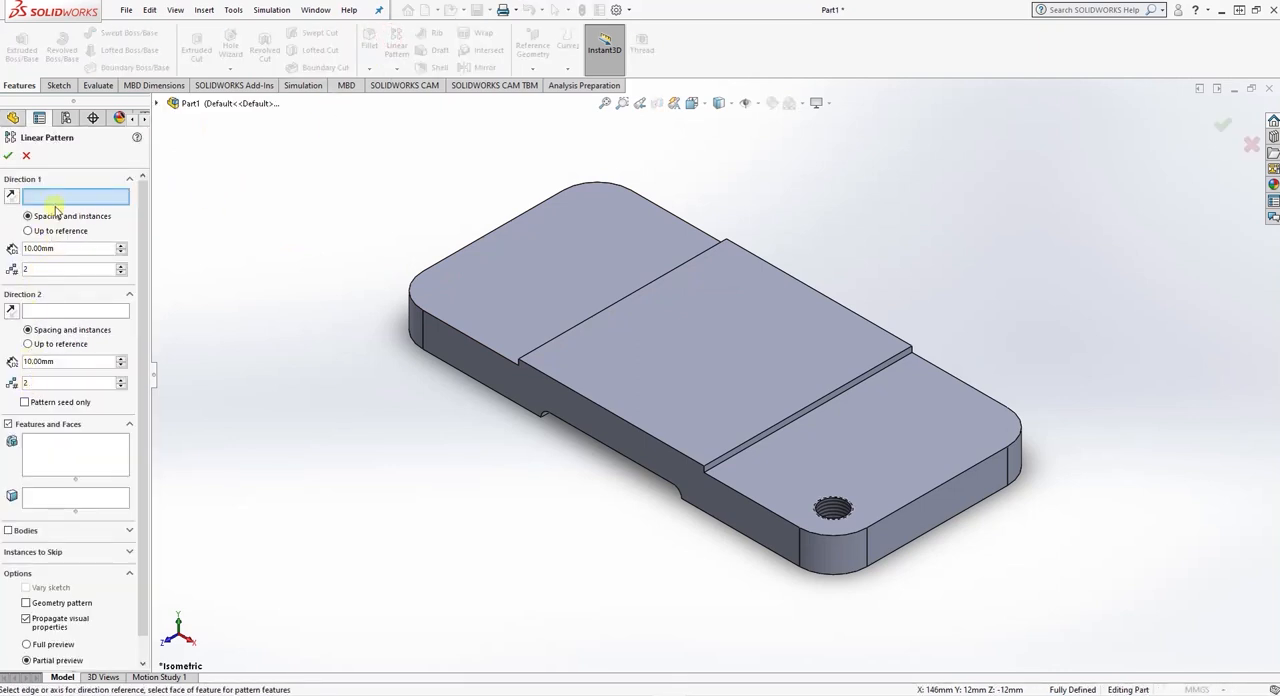
click(932, 492)
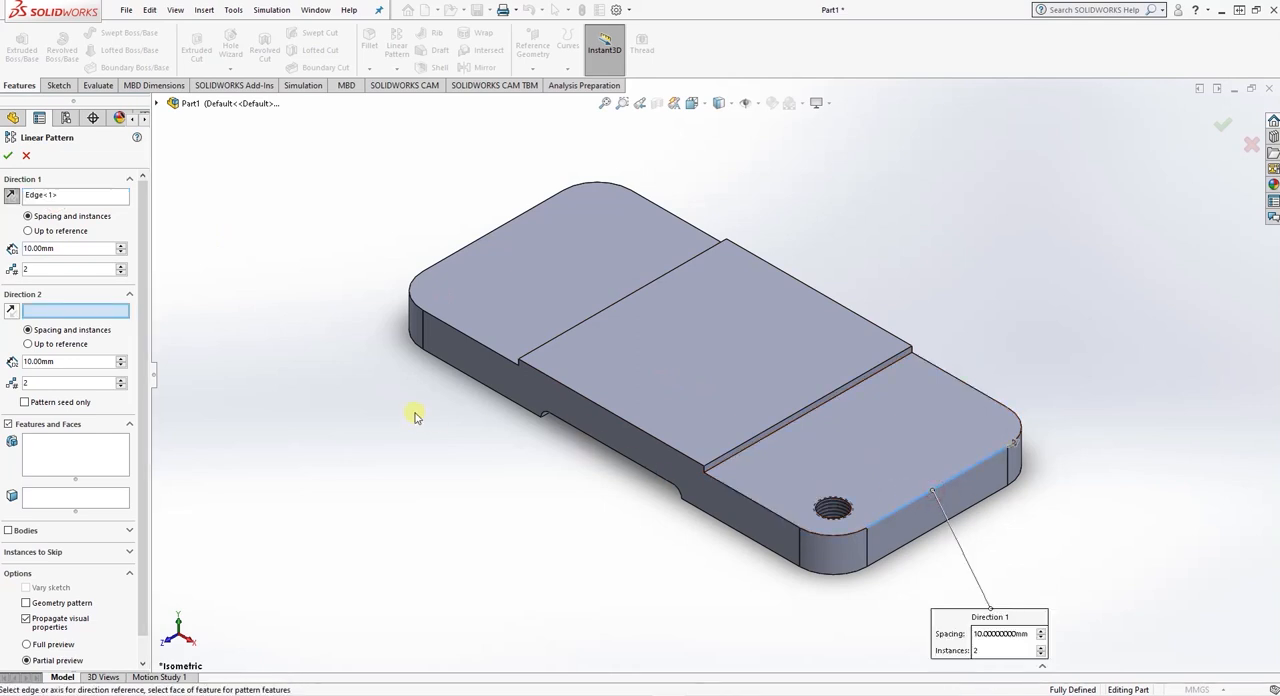
click(770, 514)
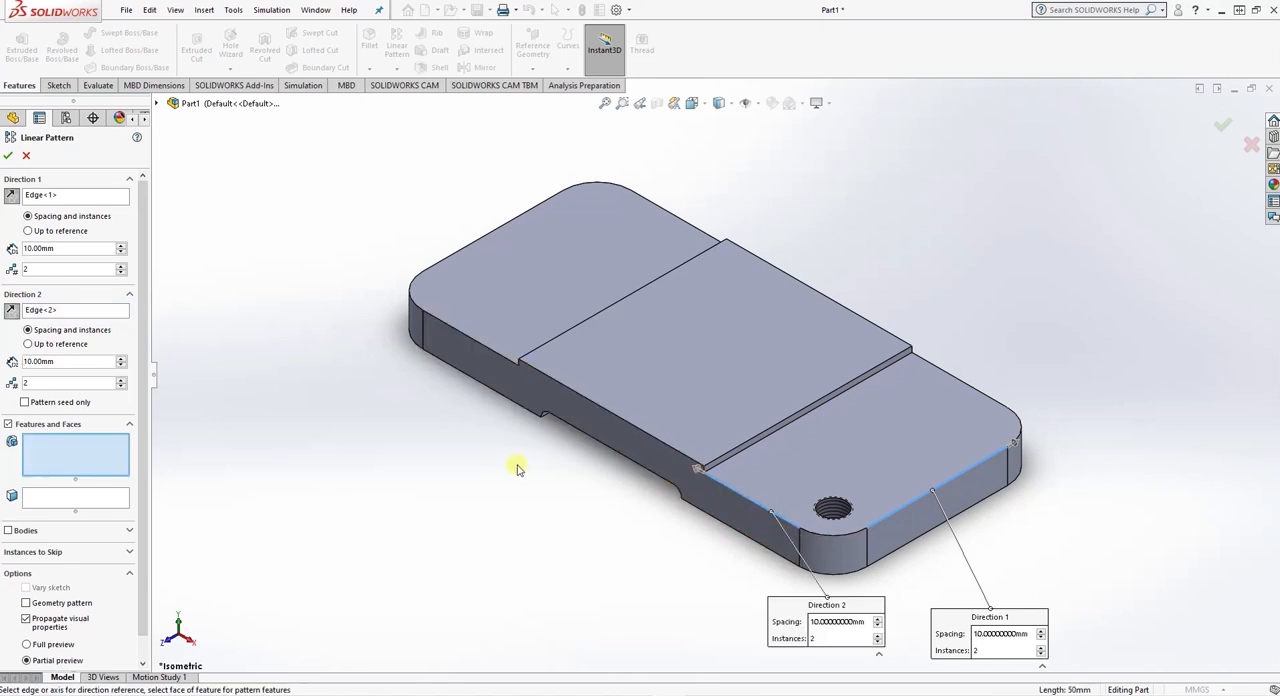
- Set the pattern spacing to 50 mm in Direction 1 and 134 mm in Direction 2, checking it against the exercise drawing in Word
click(52, 249)
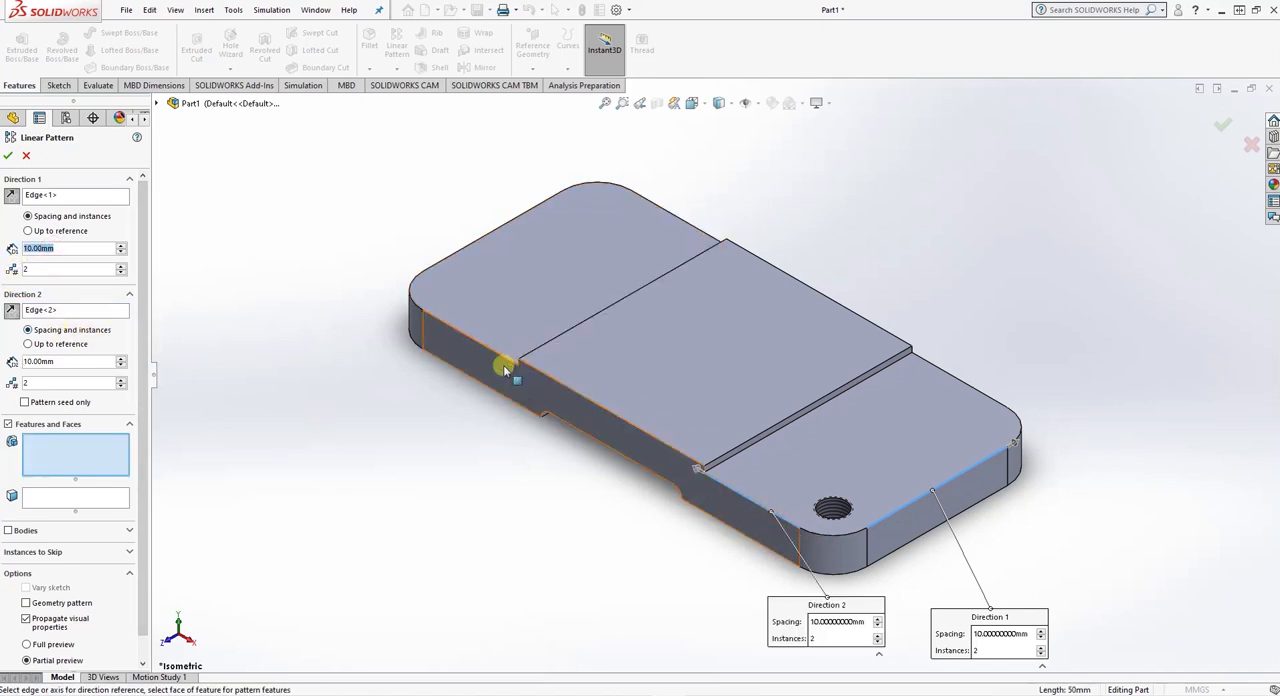
text(50)
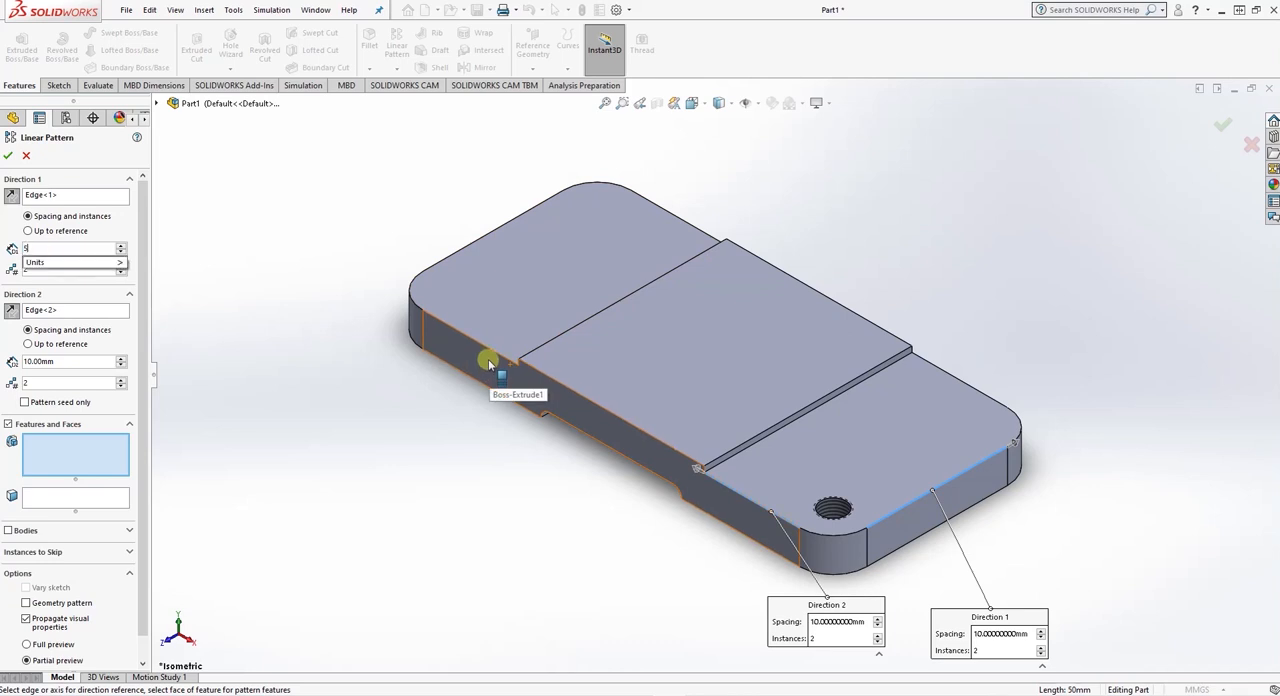
click(90, 362)
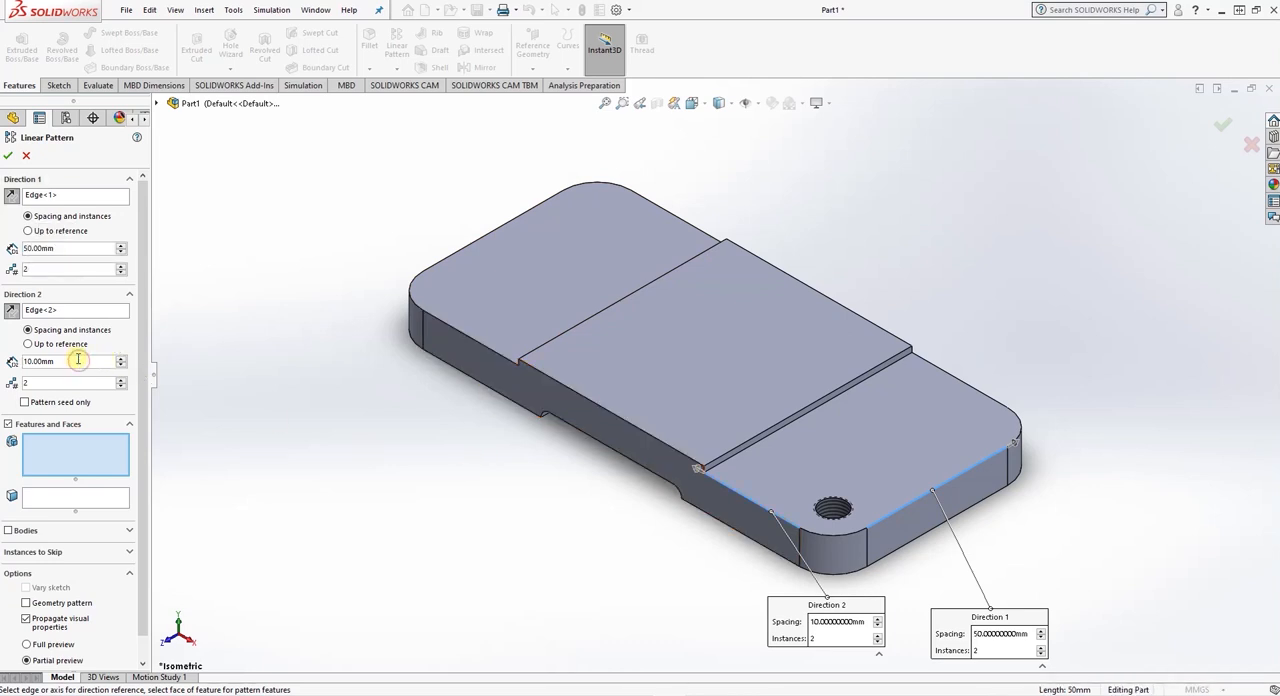
text(134)
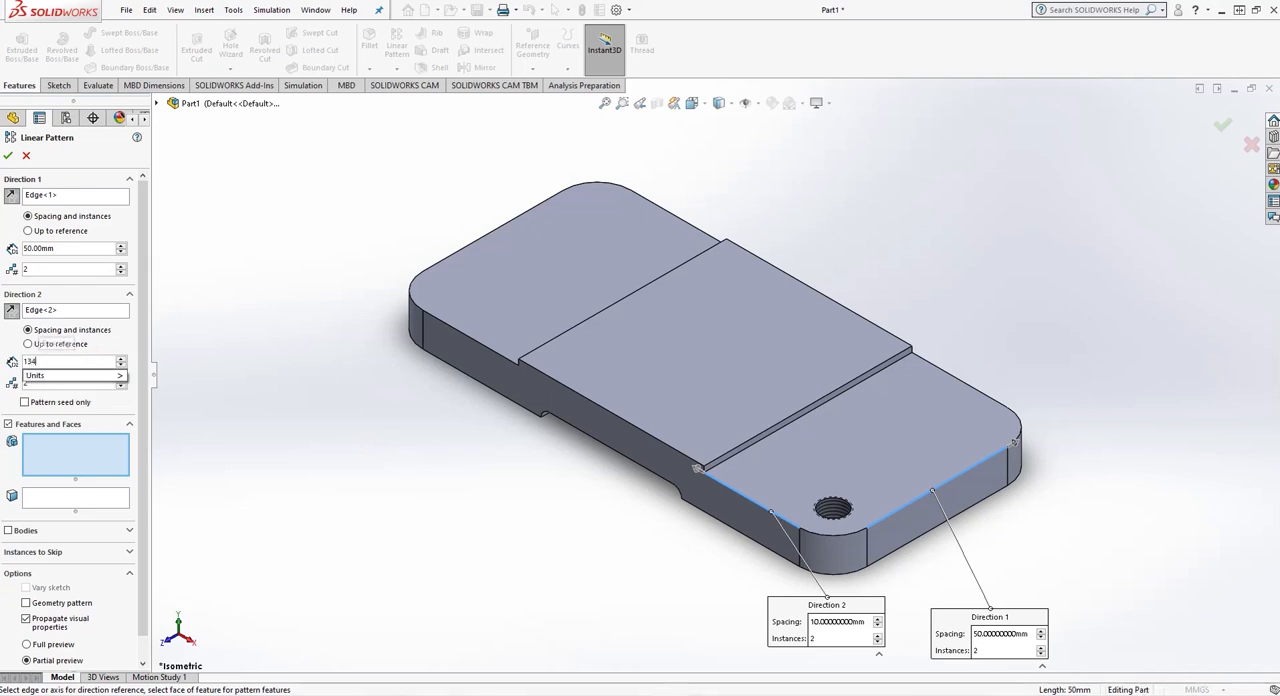
mouse_move(76, 374)
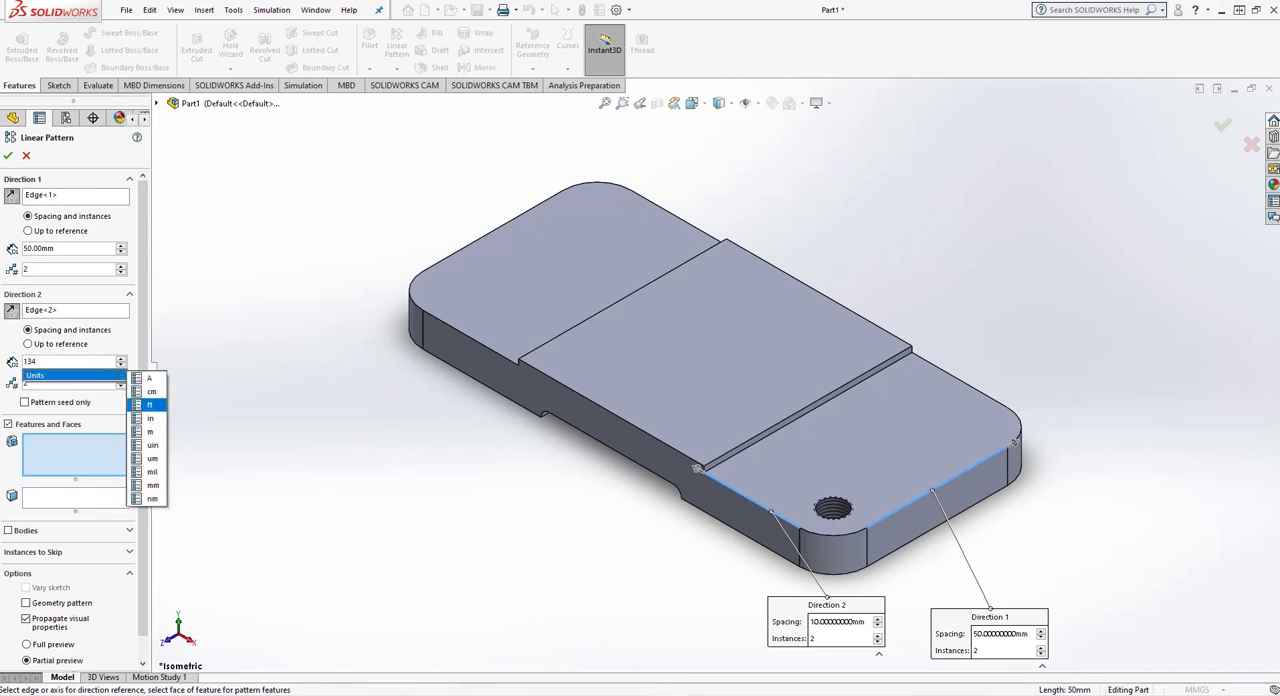
key(Return)
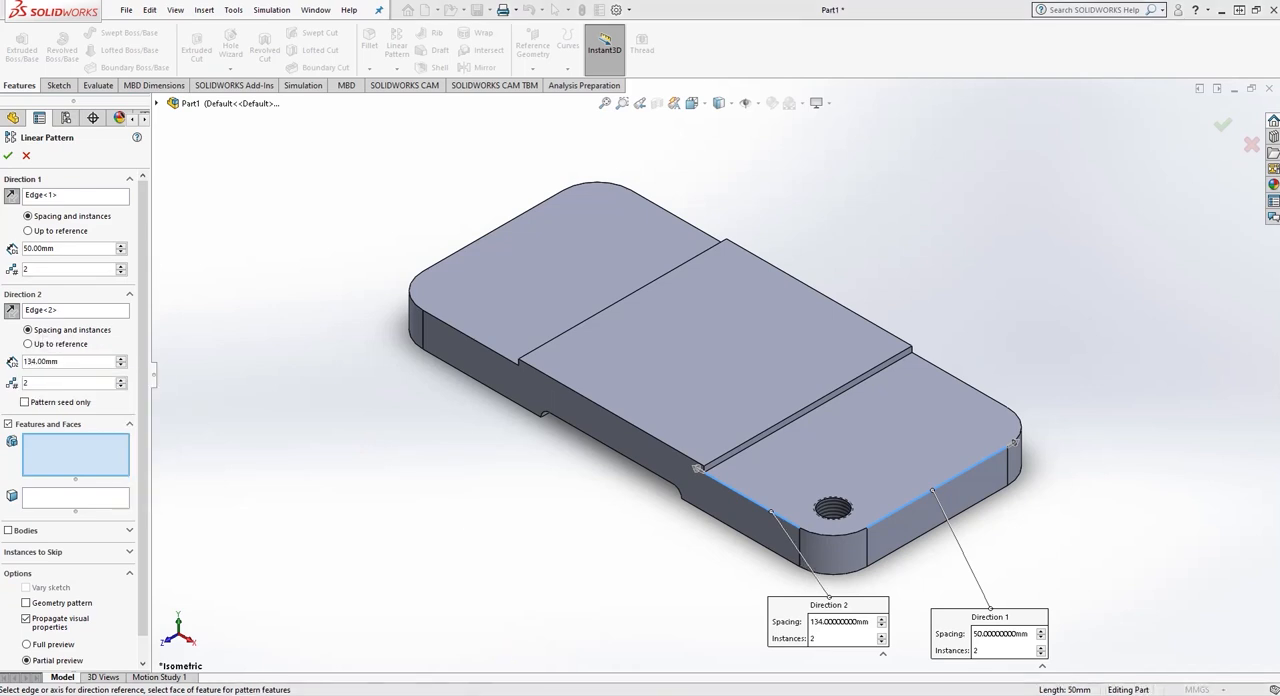
key(alt+Tab)
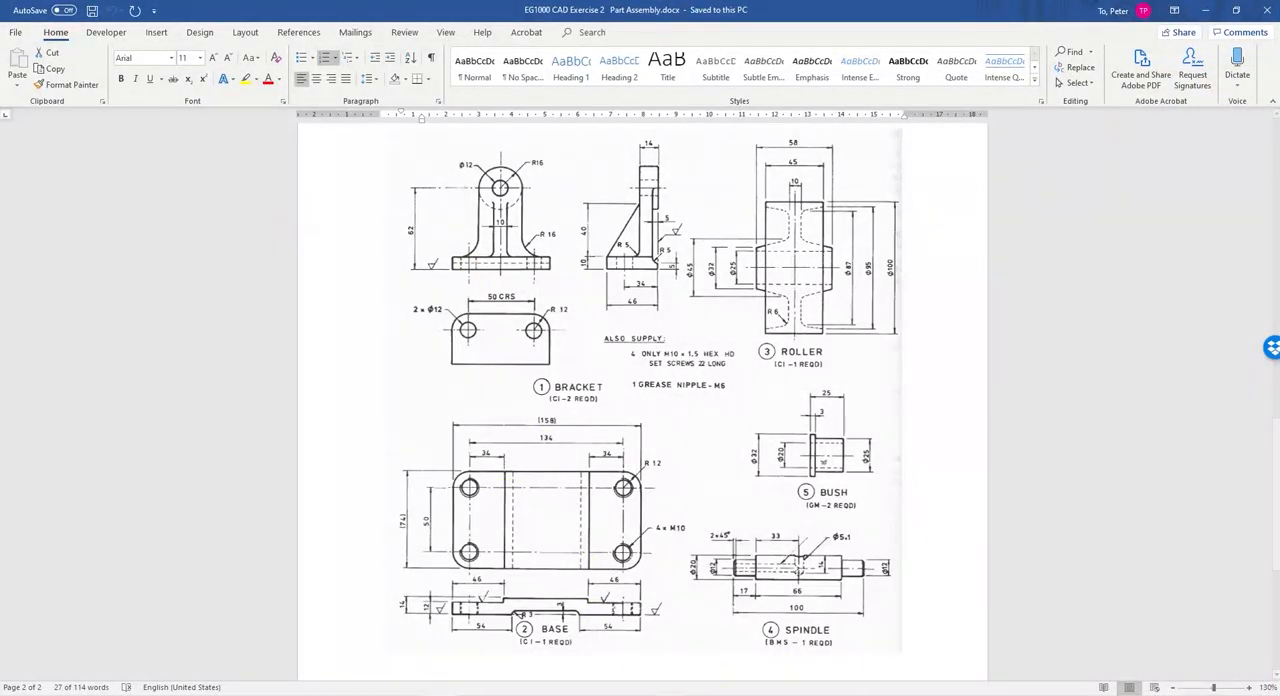
key(alt+Tab)
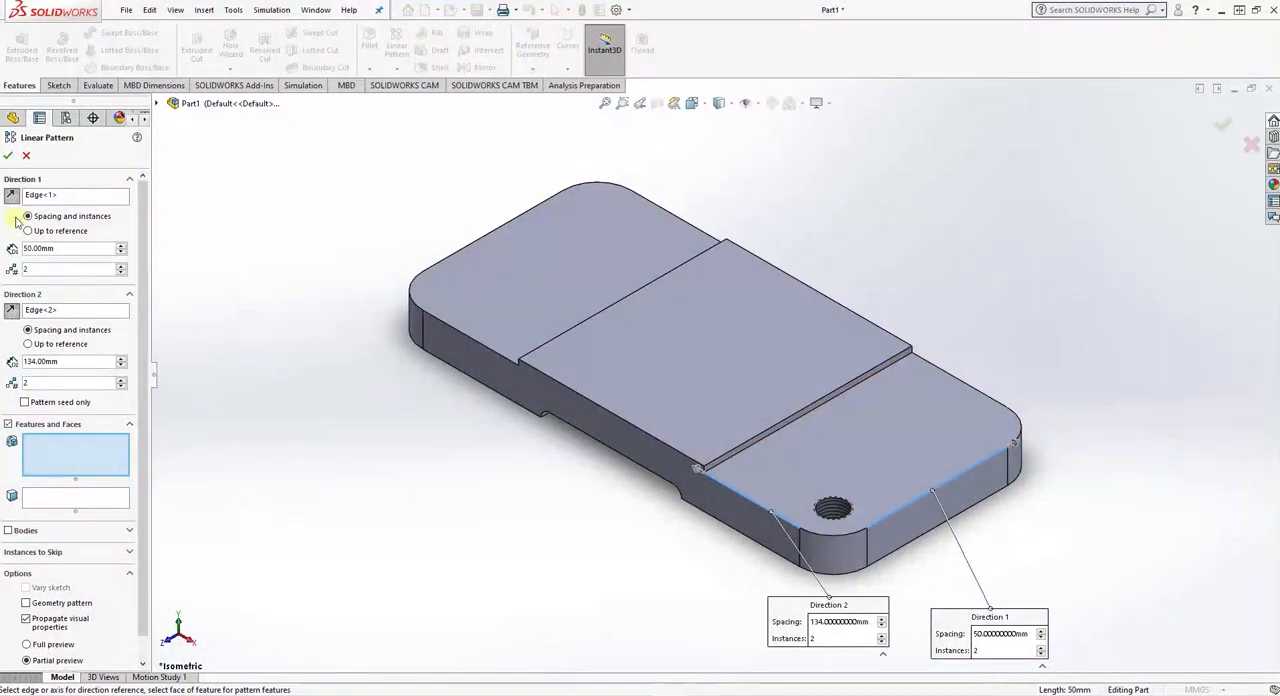
- Choose the M10x1.0 tapped hole as the feature to pattern and complete the linear pattern
click(8, 157)
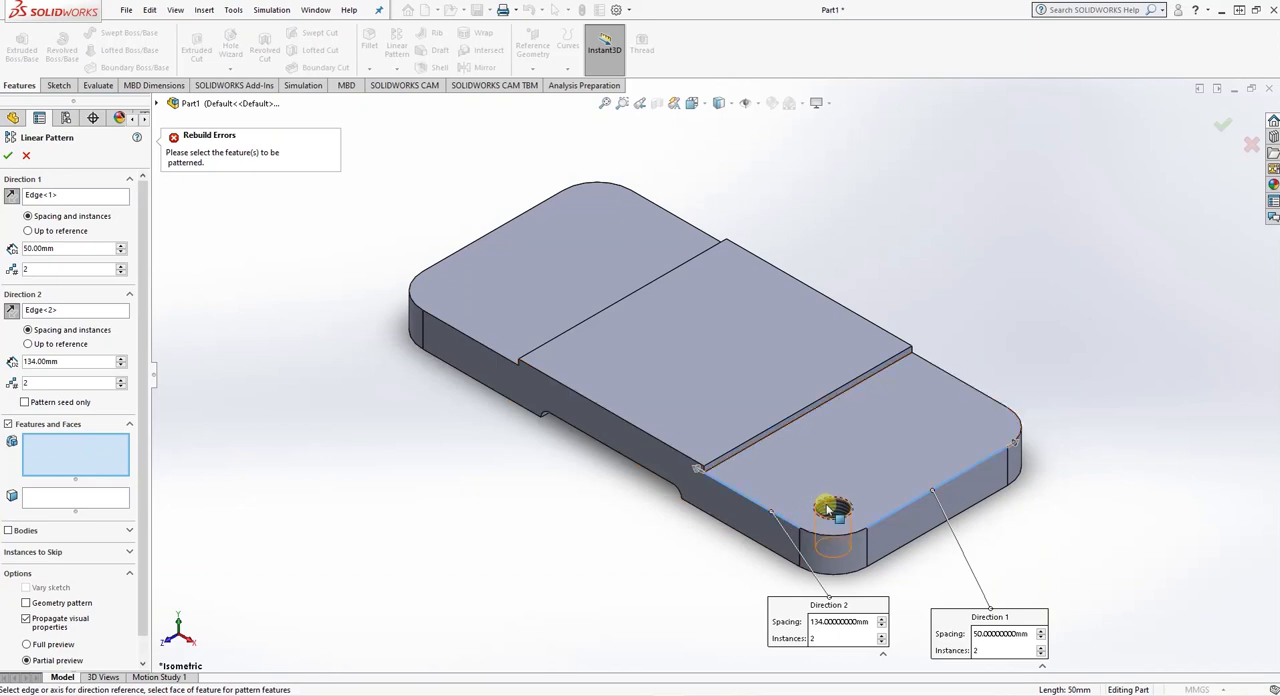
click(157, 104)
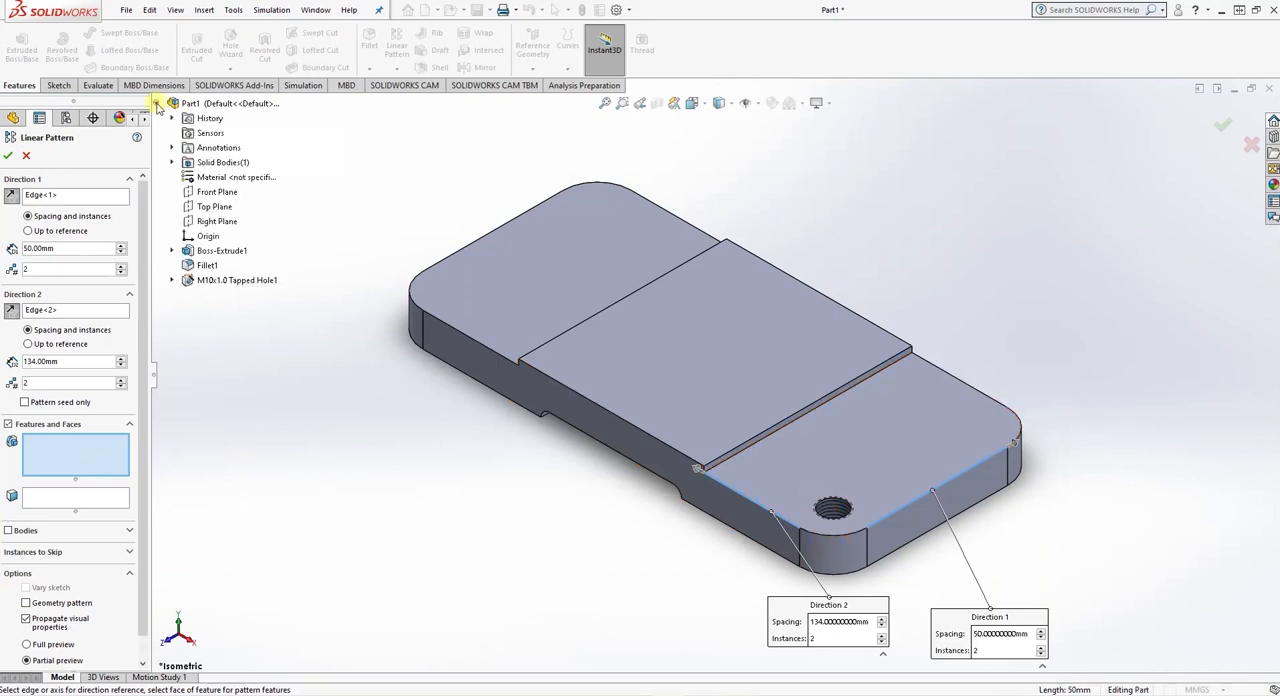
click(205, 281)
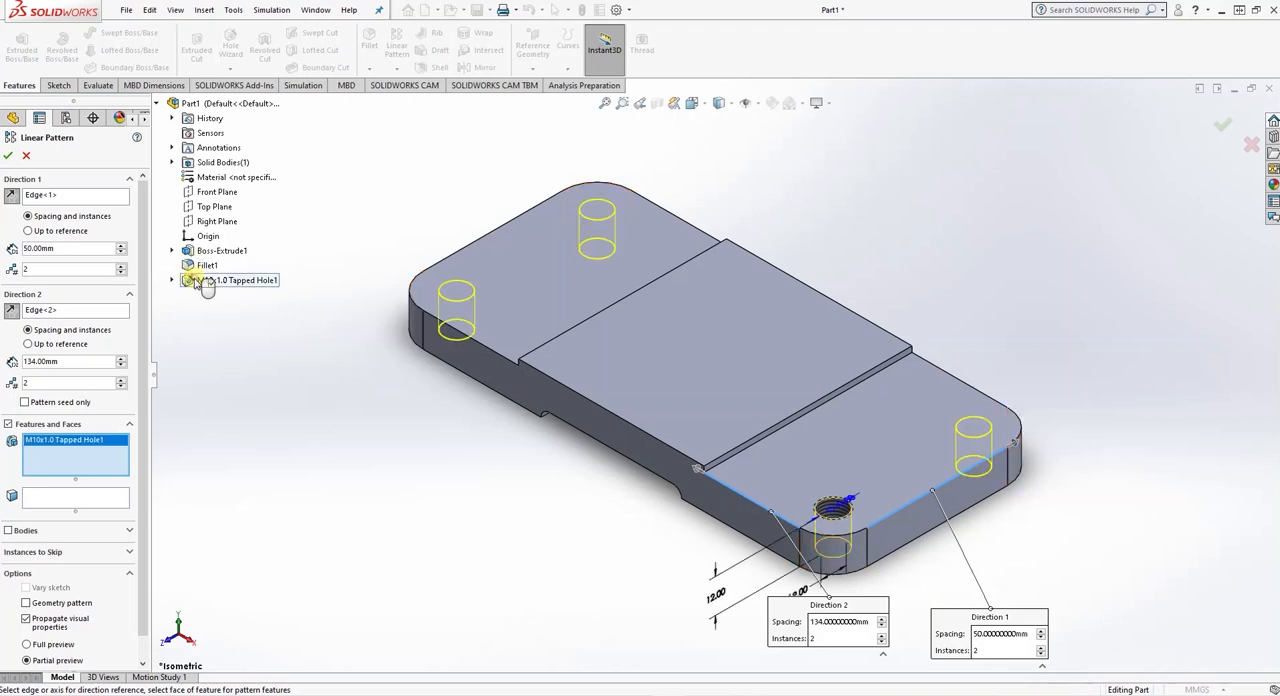
click(8, 157)
- Save the part to the Desktop as "base C1"
key(ctrl+s)
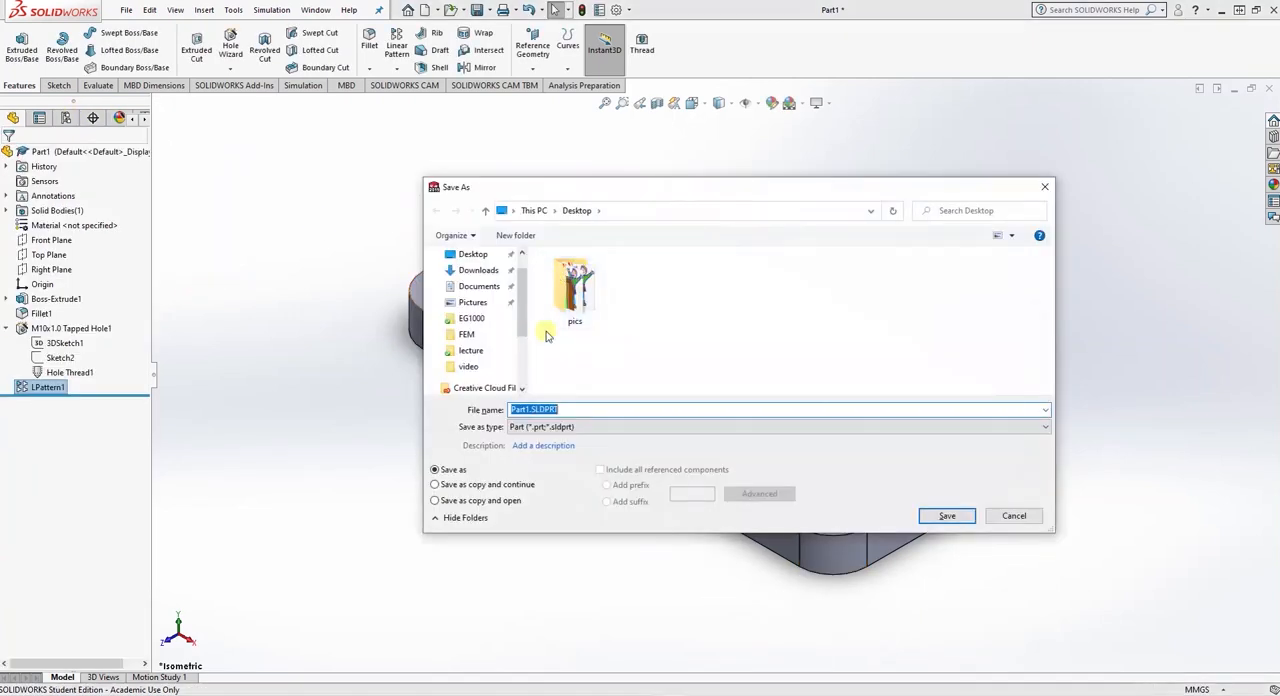
drag(581, 410, 458, 414)
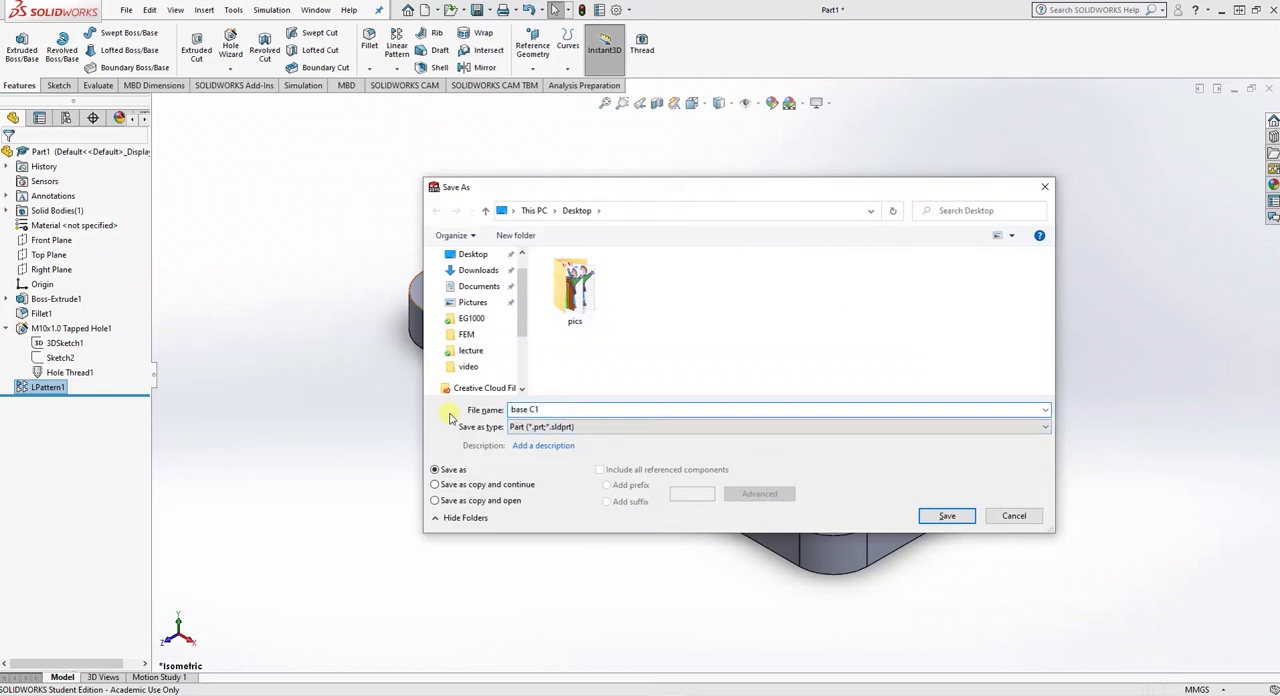
click(946, 515)
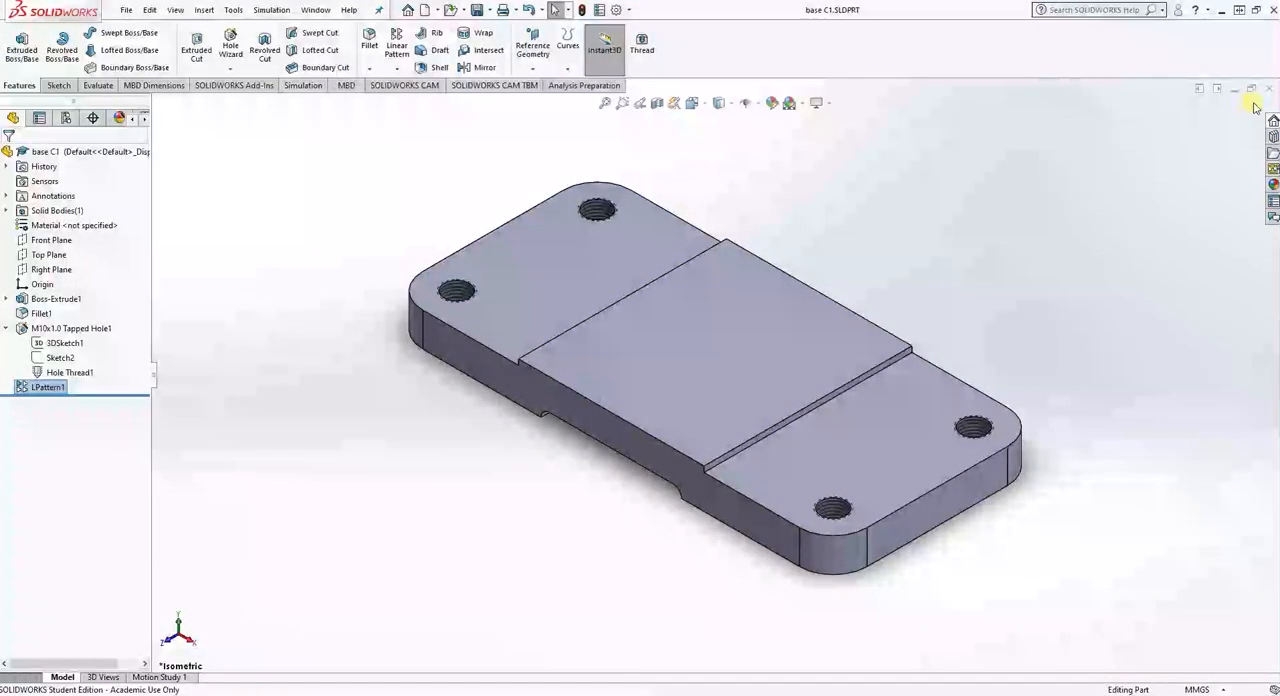
- Create a new part document and open a sketch on the Top Plane
click(126, 10)
click(131, 28)
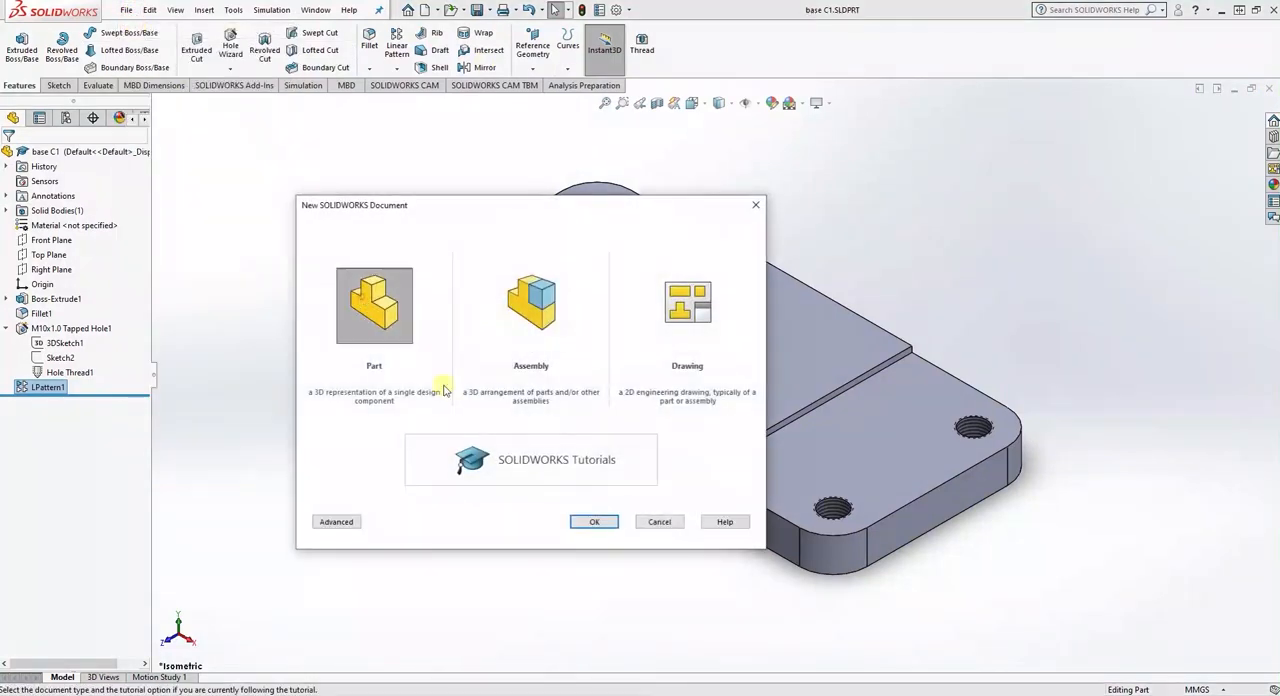
click(578, 525)
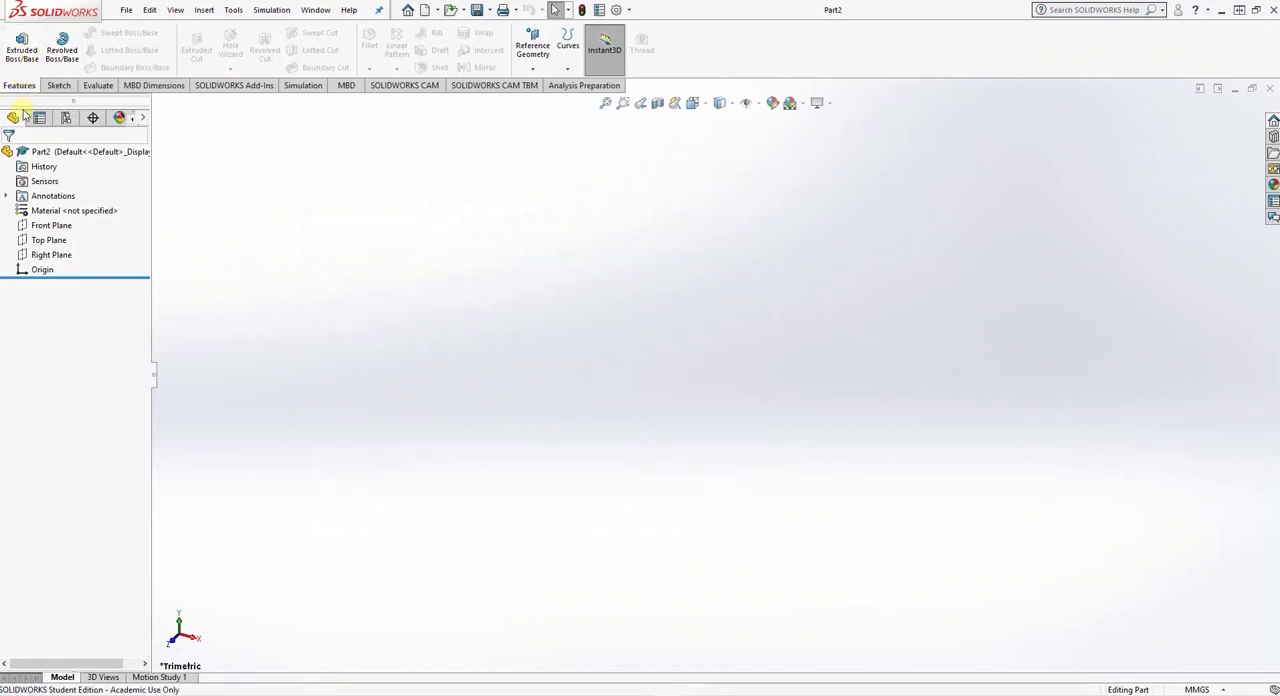
click(40, 242)
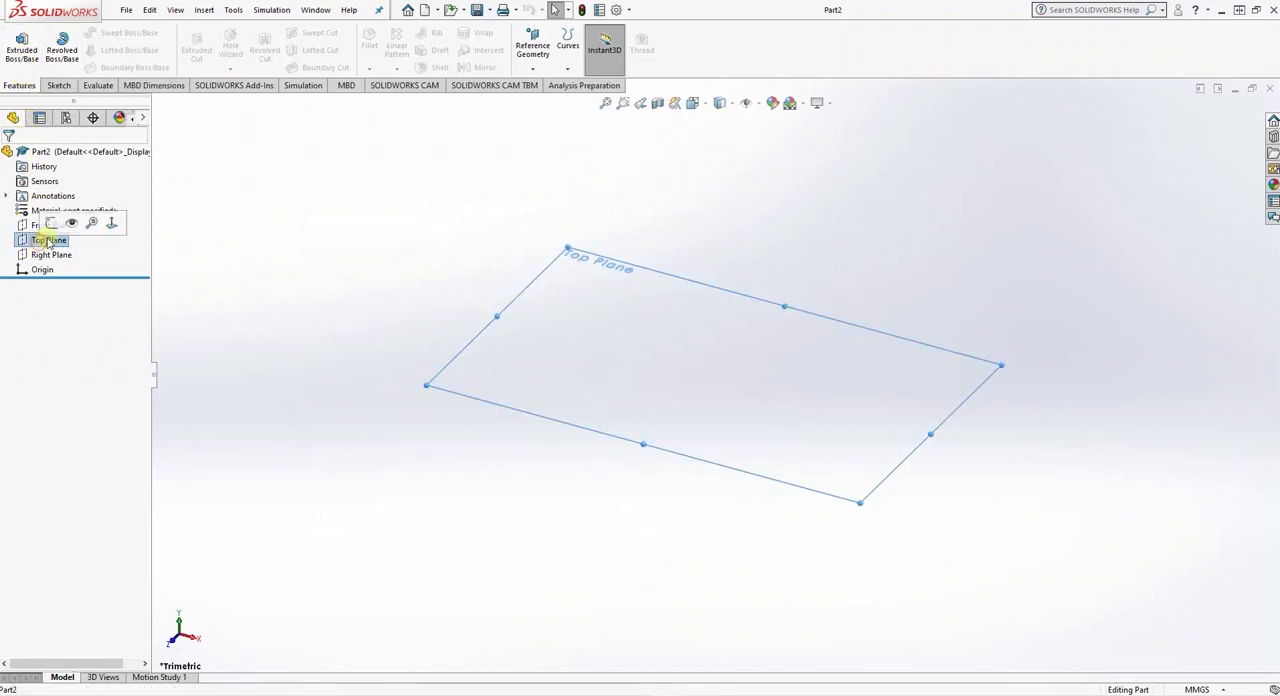
click(57, 222)
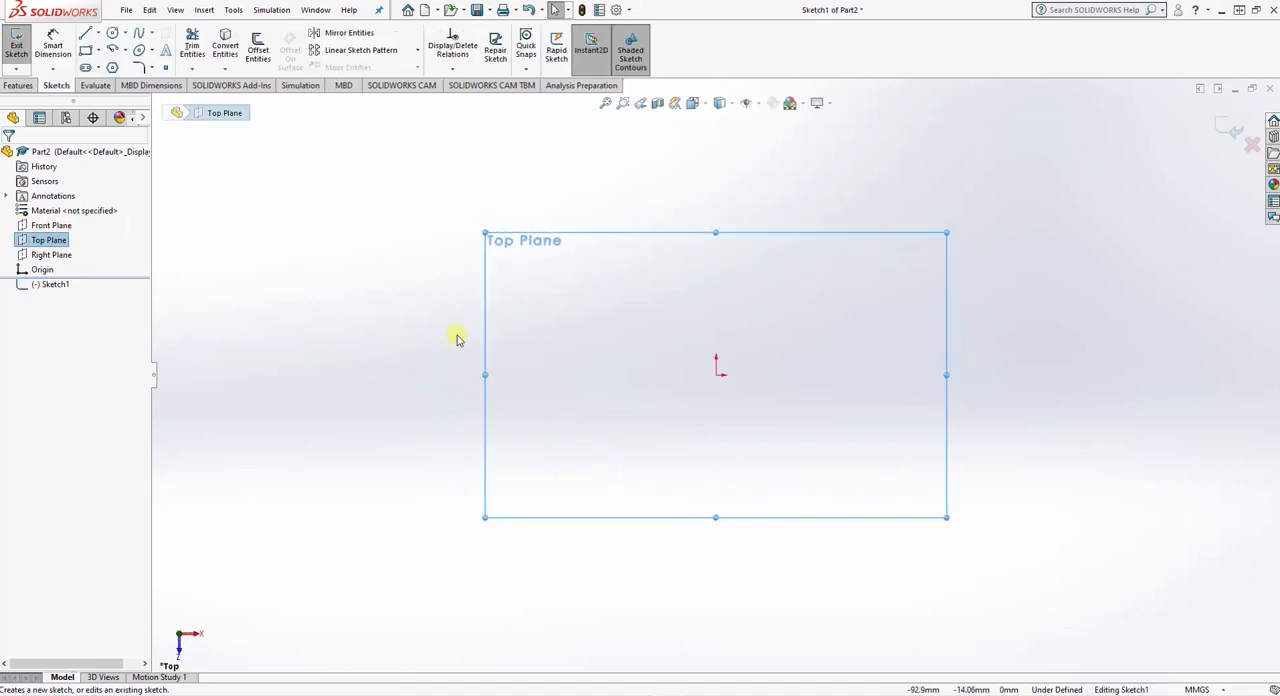
- Sketch a corner rectangle from the origin, about 39 mm wide and 16 mm high, extending up and to the right
click(88, 50)
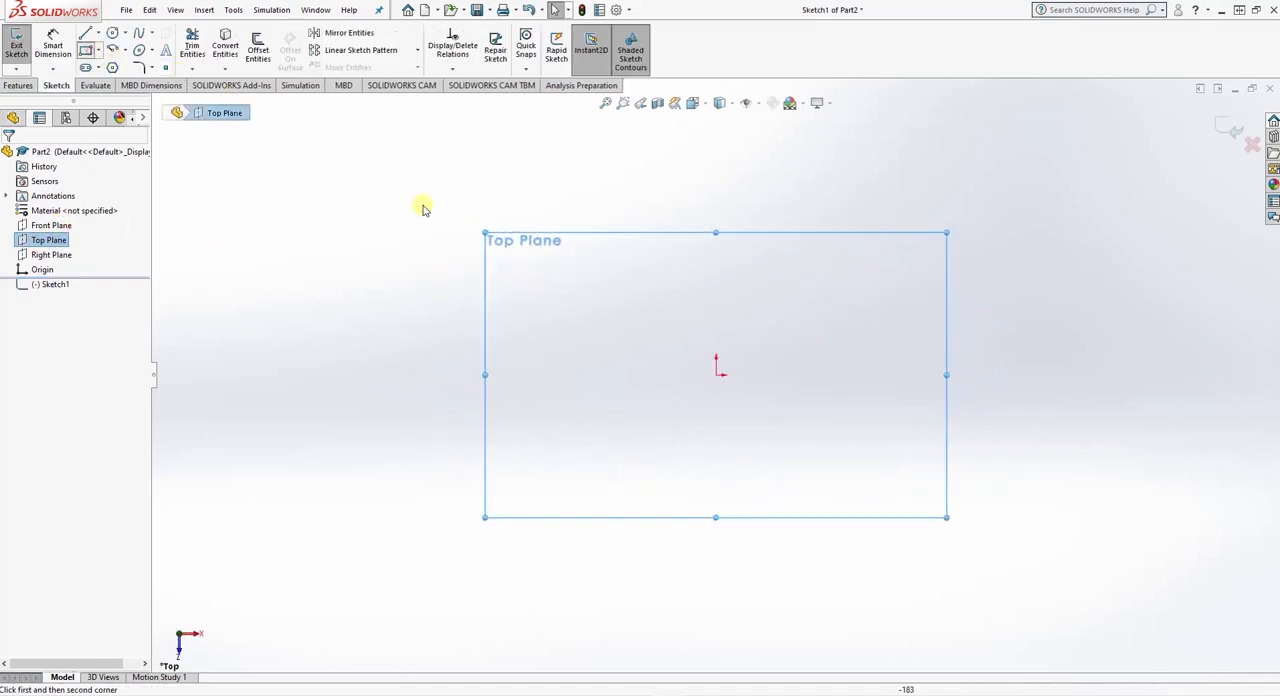
click(716, 375)
click(818, 334)
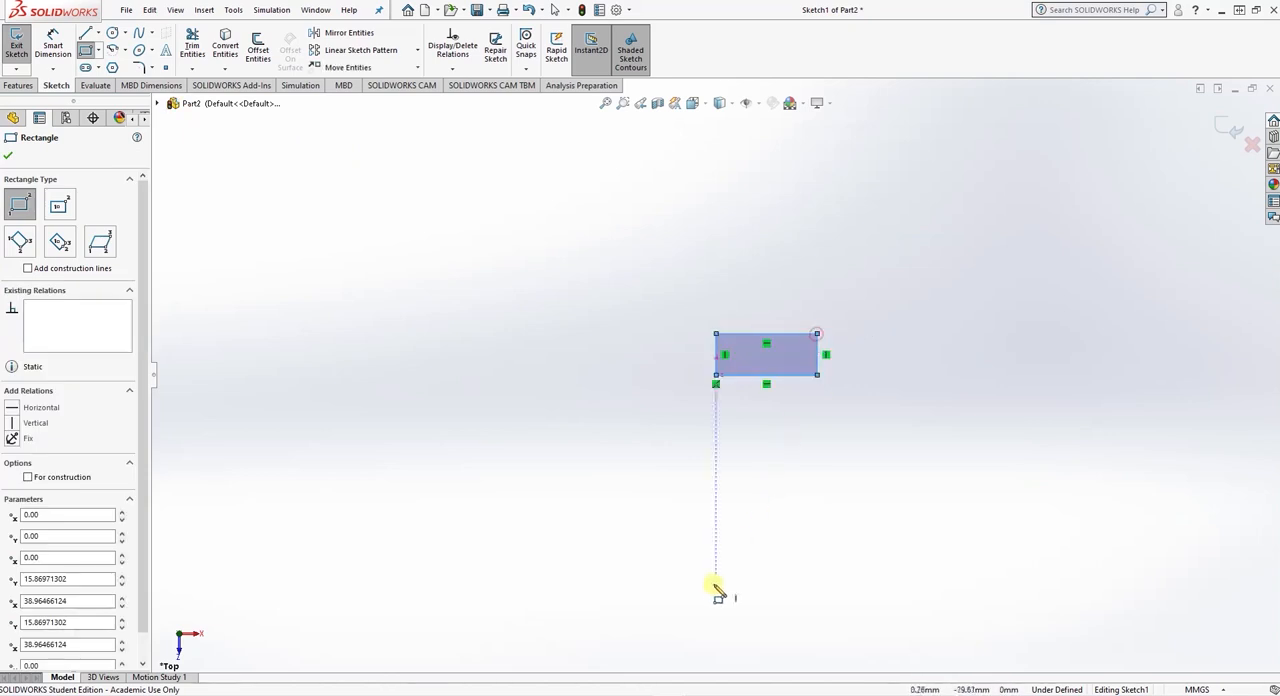
key(Escape)
- Dimension the rectangle 74 mm wide and 46 mm high
click(52, 45)
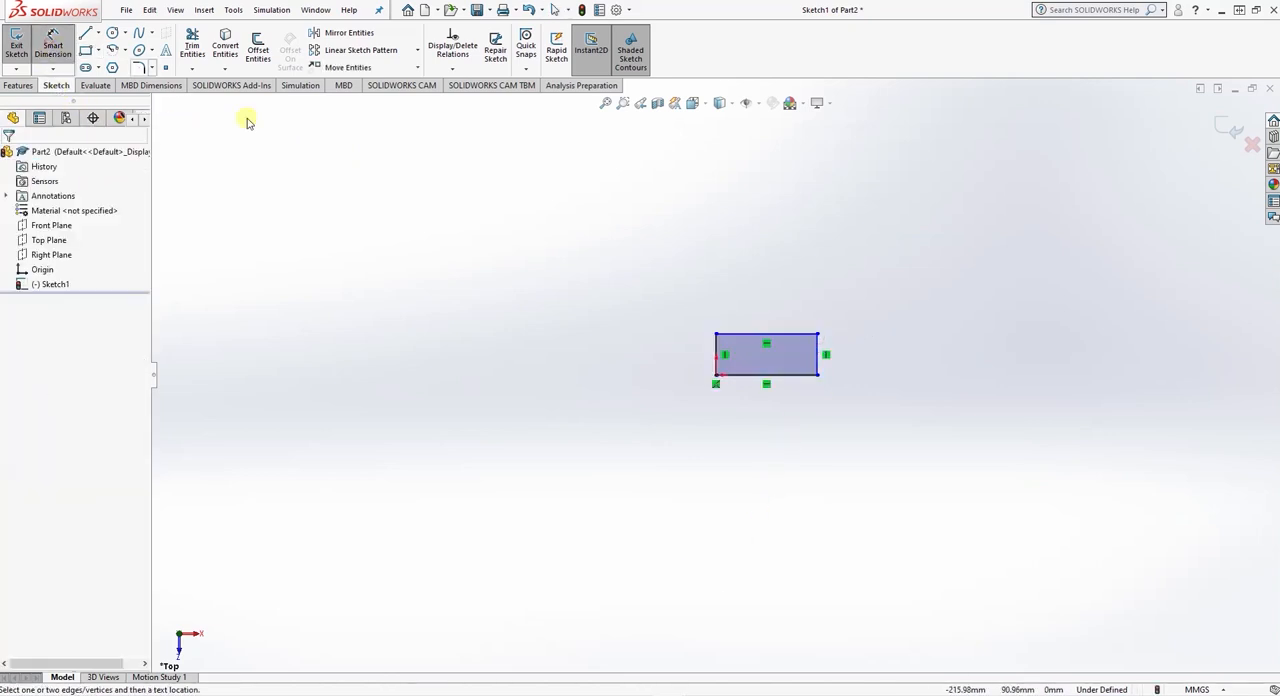
click(757, 376)
click(766, 425)
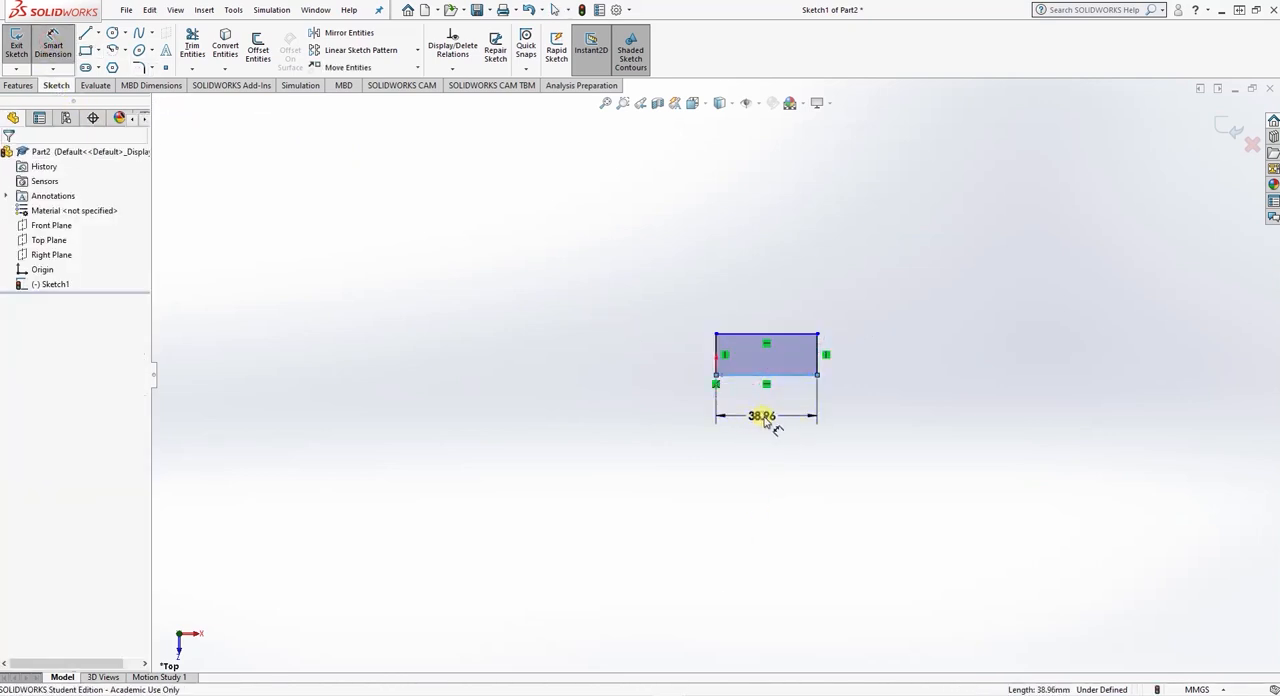
text(74)
key(Return)
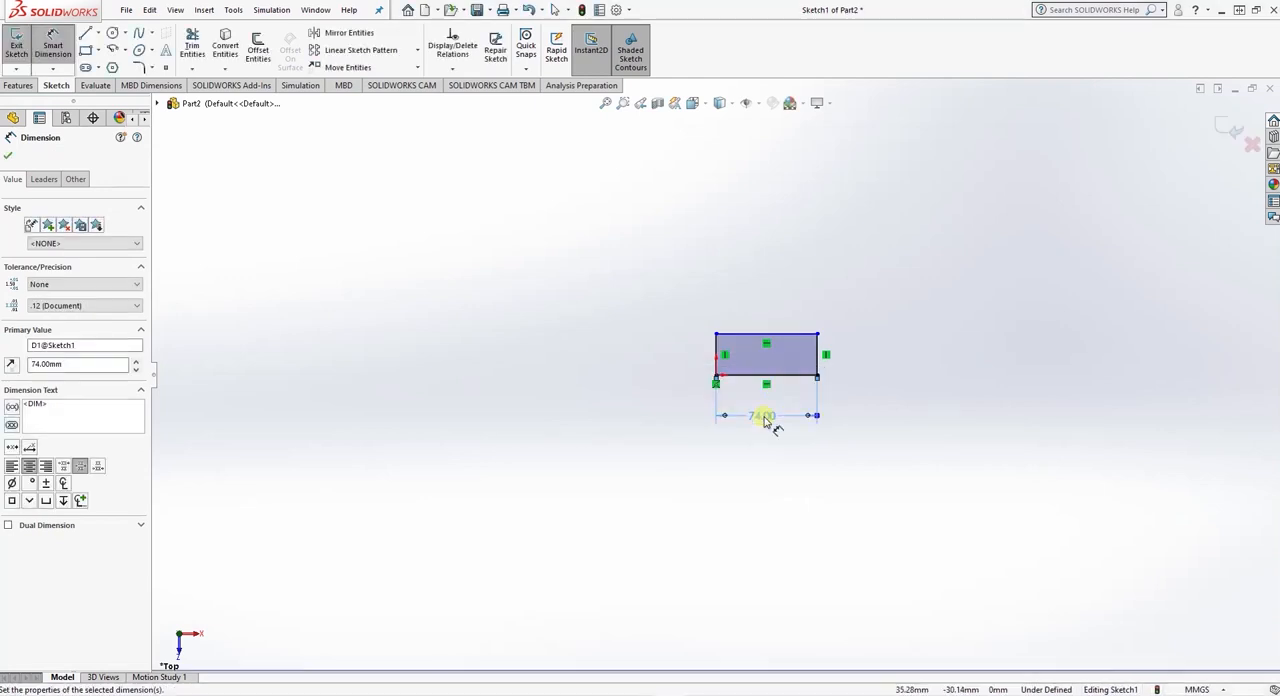
click(718, 352)
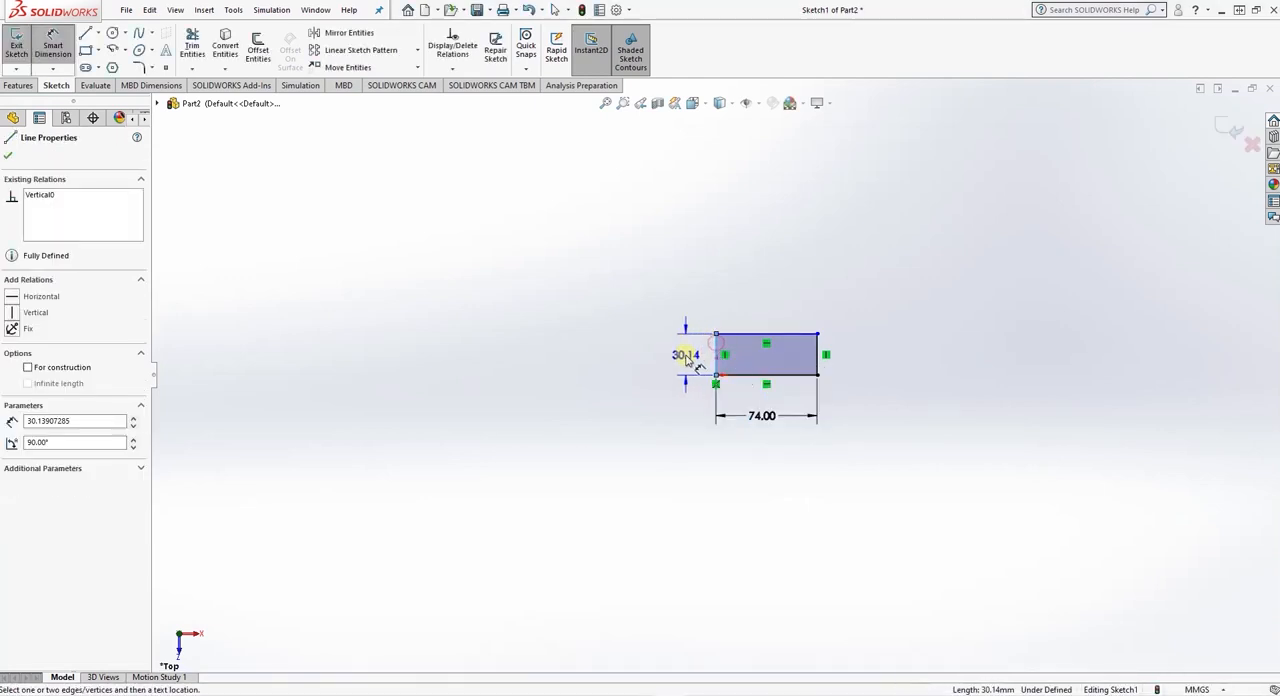
click(689, 356)
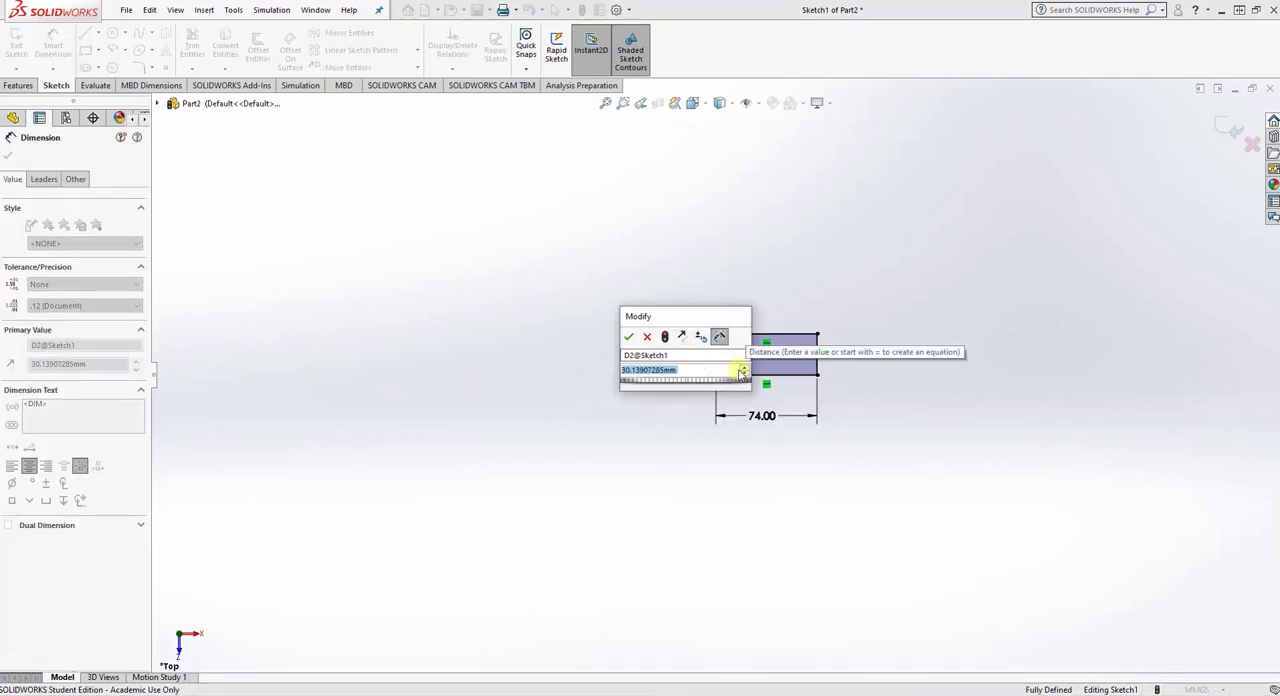
text(46)
key(Return)
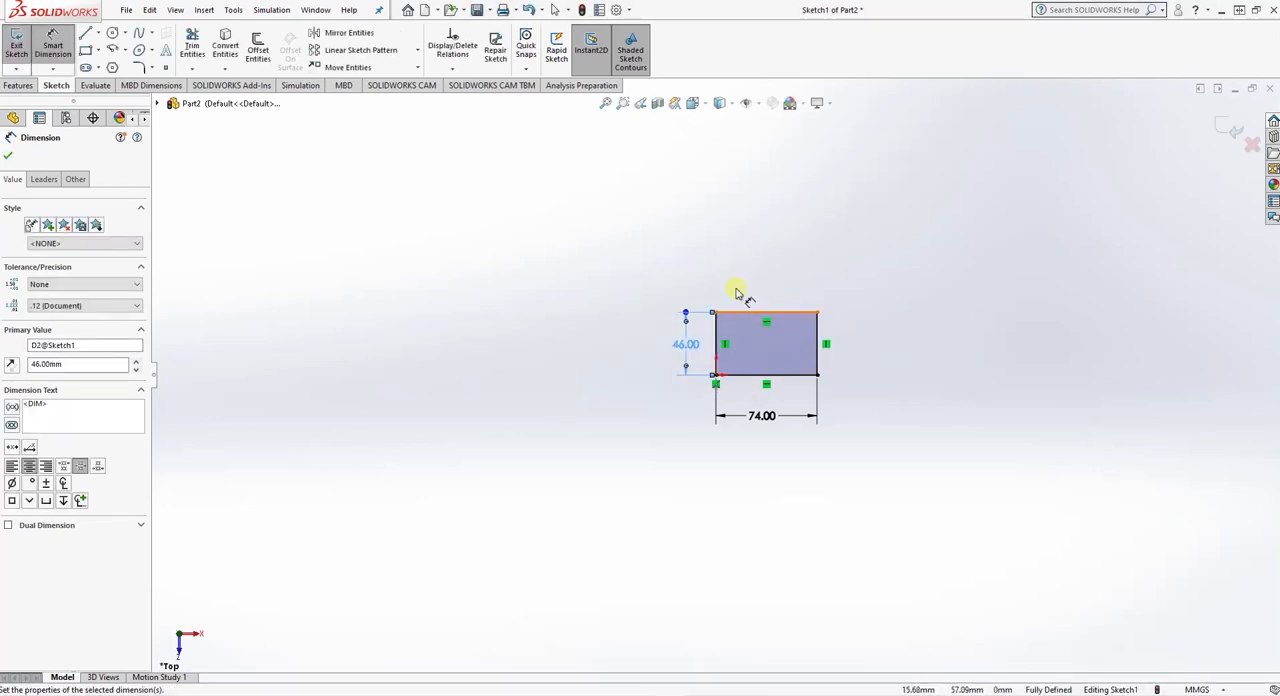
click(9, 156)
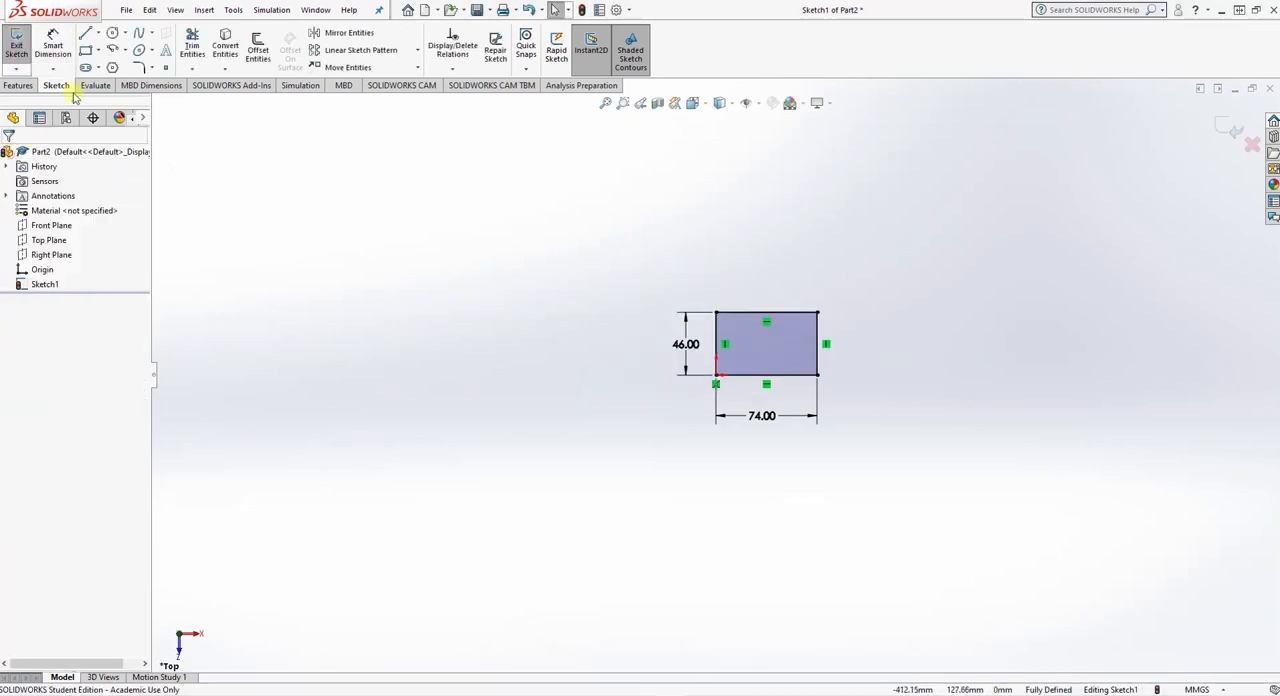
- Fillet the two upper corners of the rectangle with a 12 mm radius
click(139, 67)
click(63, 283)
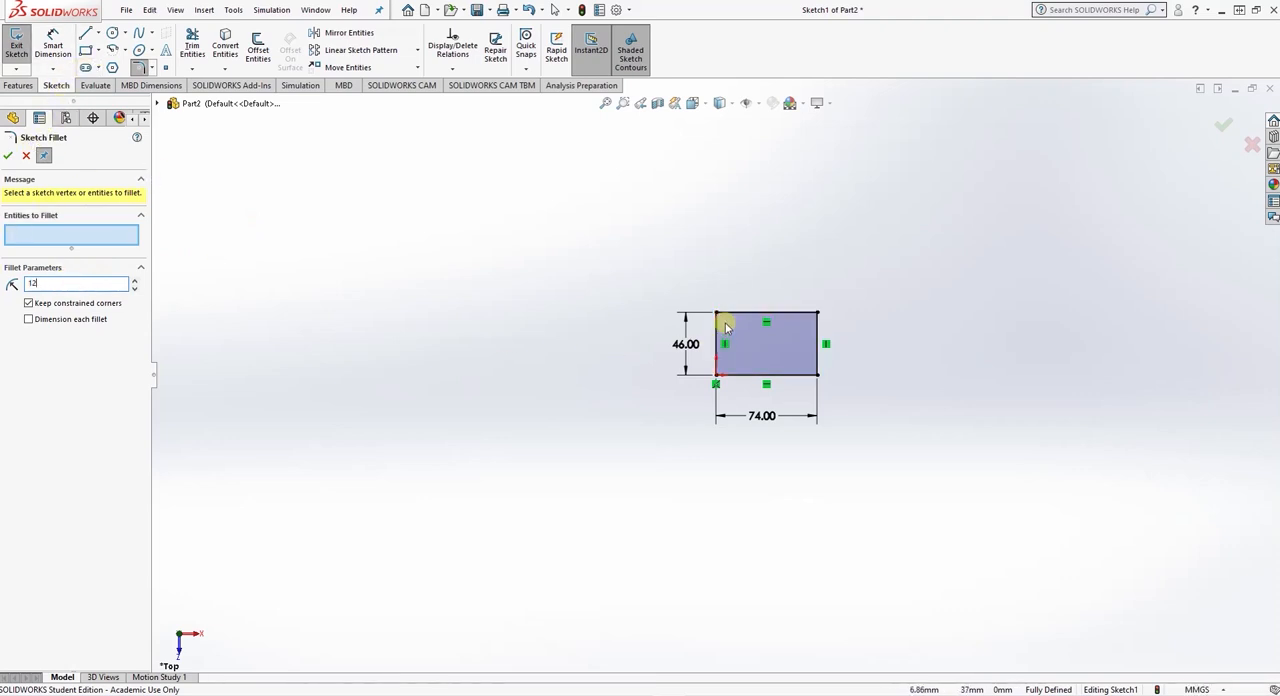
click(716, 314)
click(816, 316)
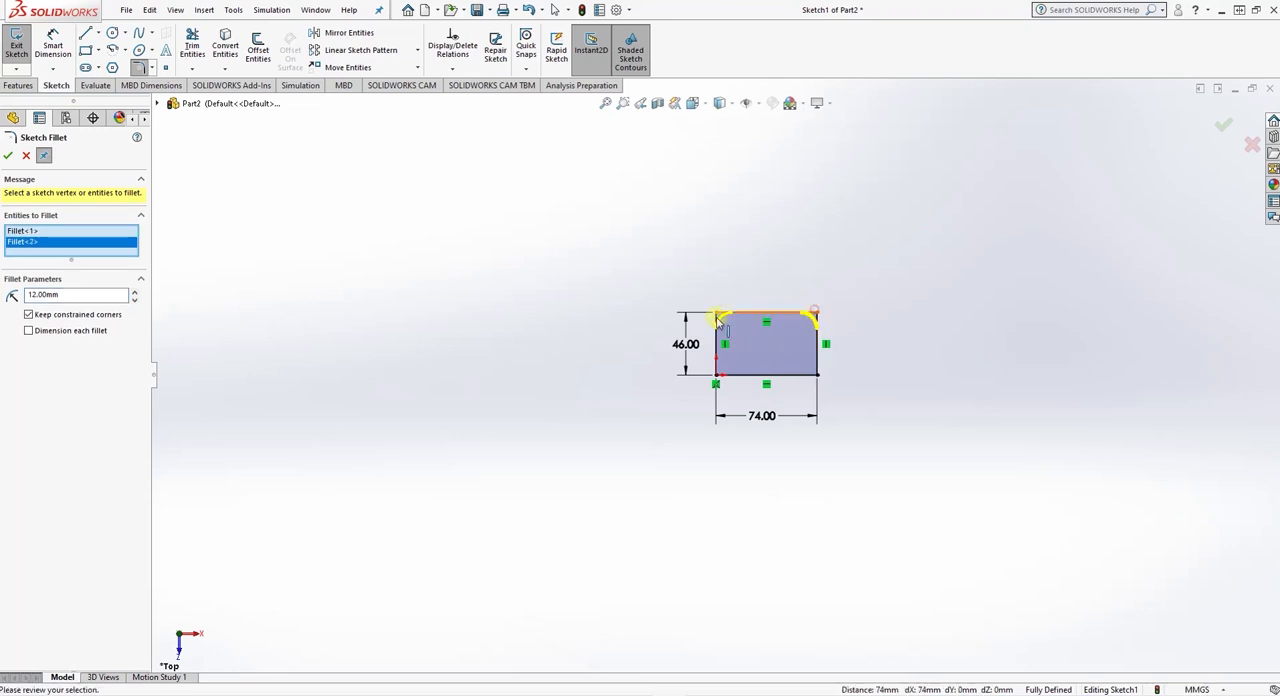
click(9, 155)
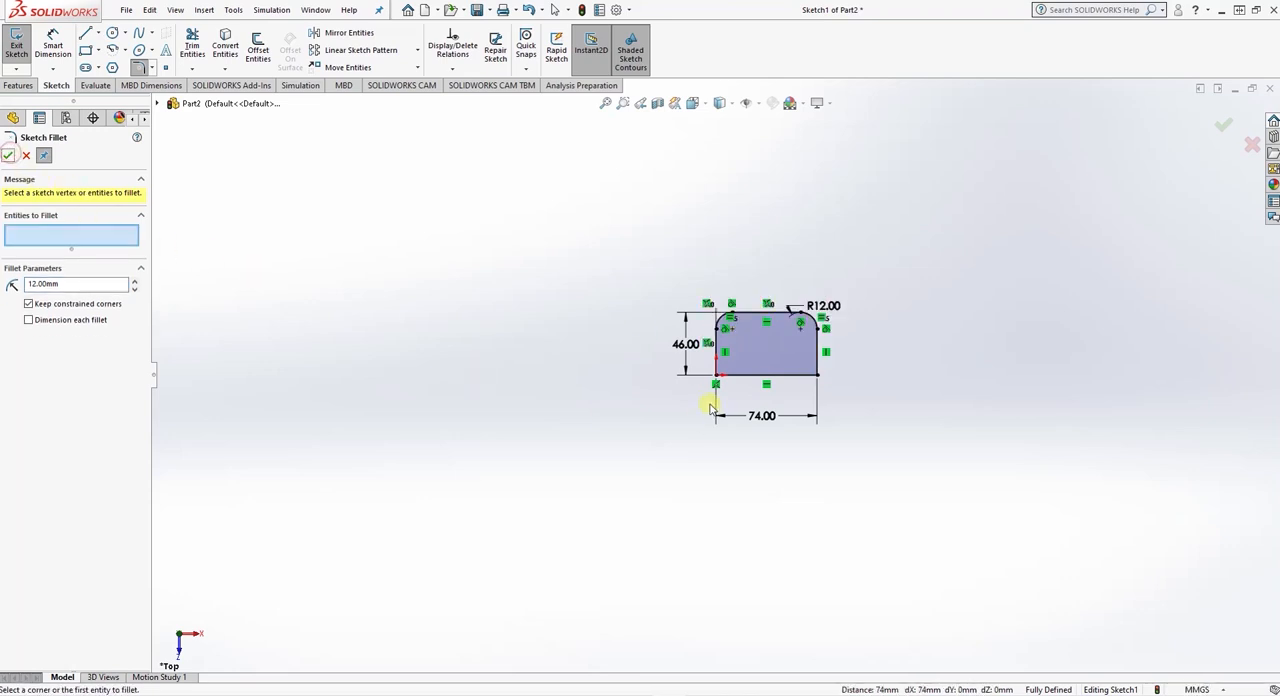
click(9, 155)
- Sketch two circles centred on the fillet arc centres, about 14 mm diameter at the left and about 12 mm at the right
scroll(762, 325, down, 4)
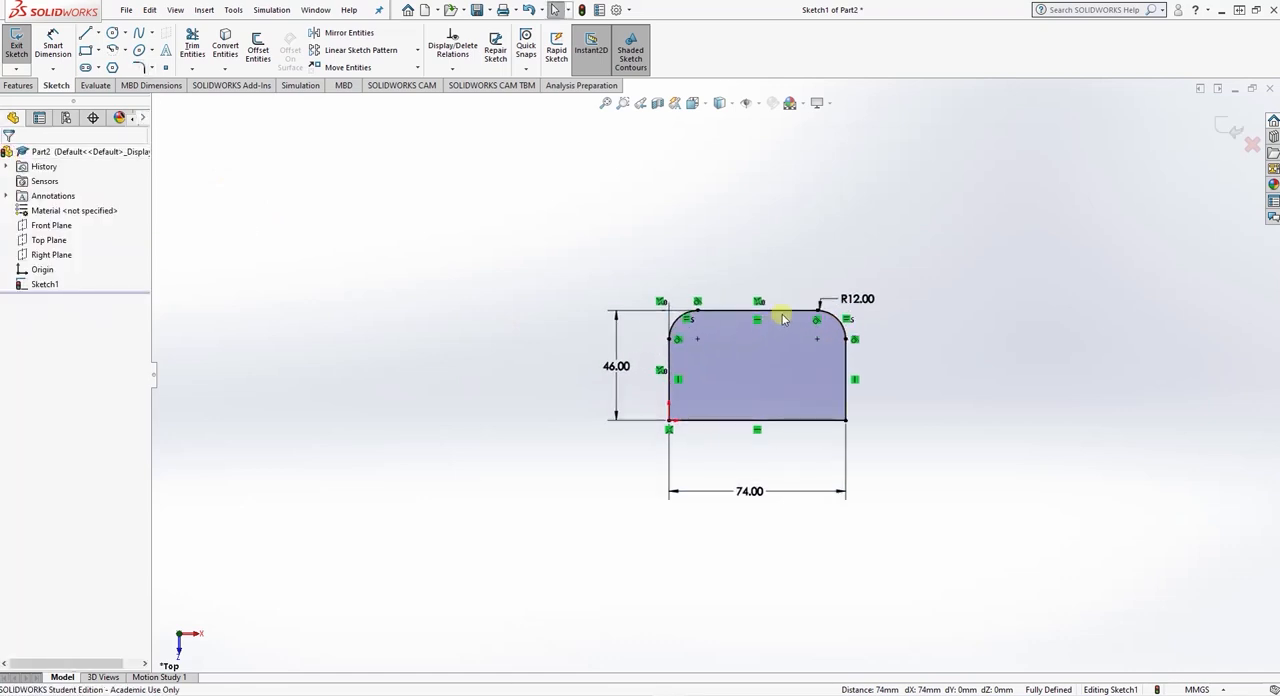
click(112, 33)
click(678, 347)
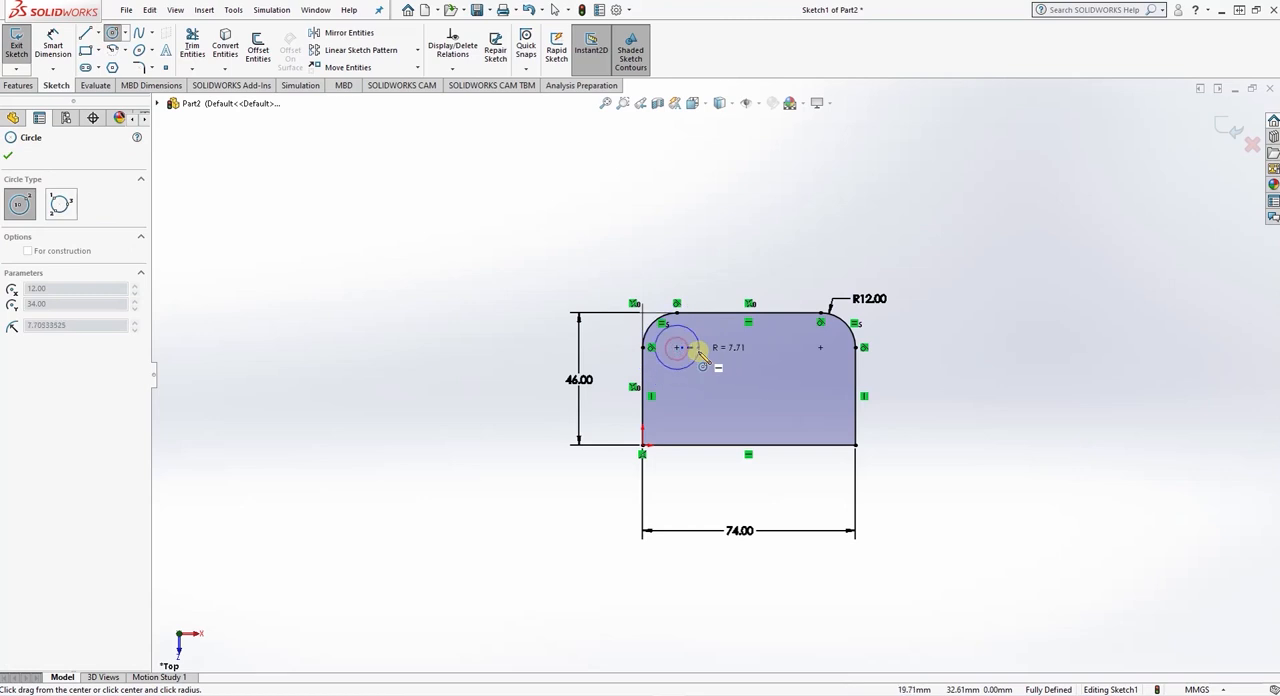
click(698, 350)
click(820, 347)
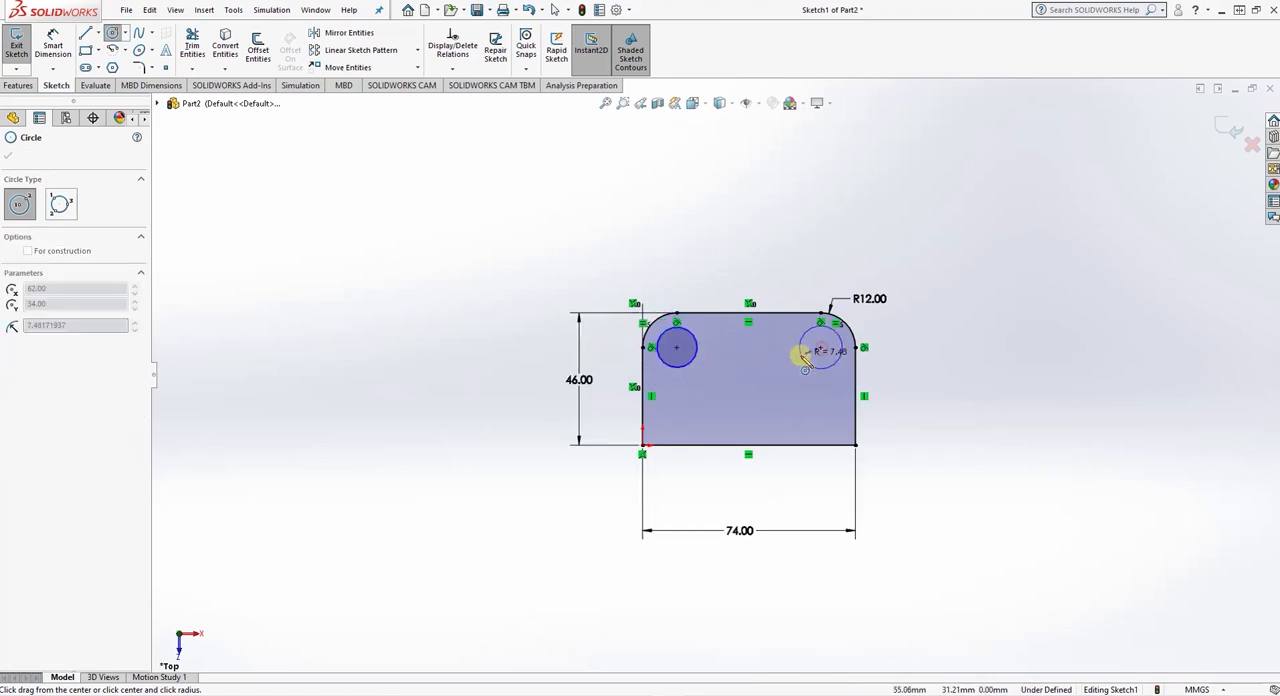
click(804, 354)
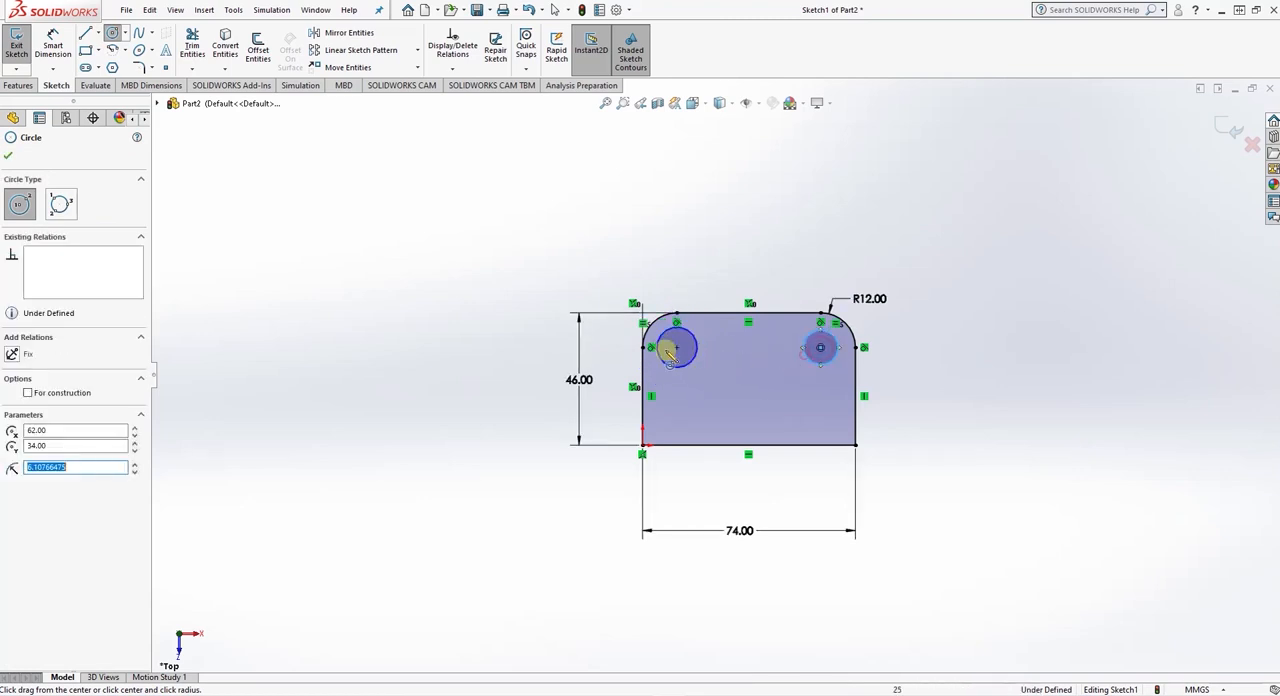
- Dimension both circles to 12 mm diameter
click(55, 42)
click(694, 358)
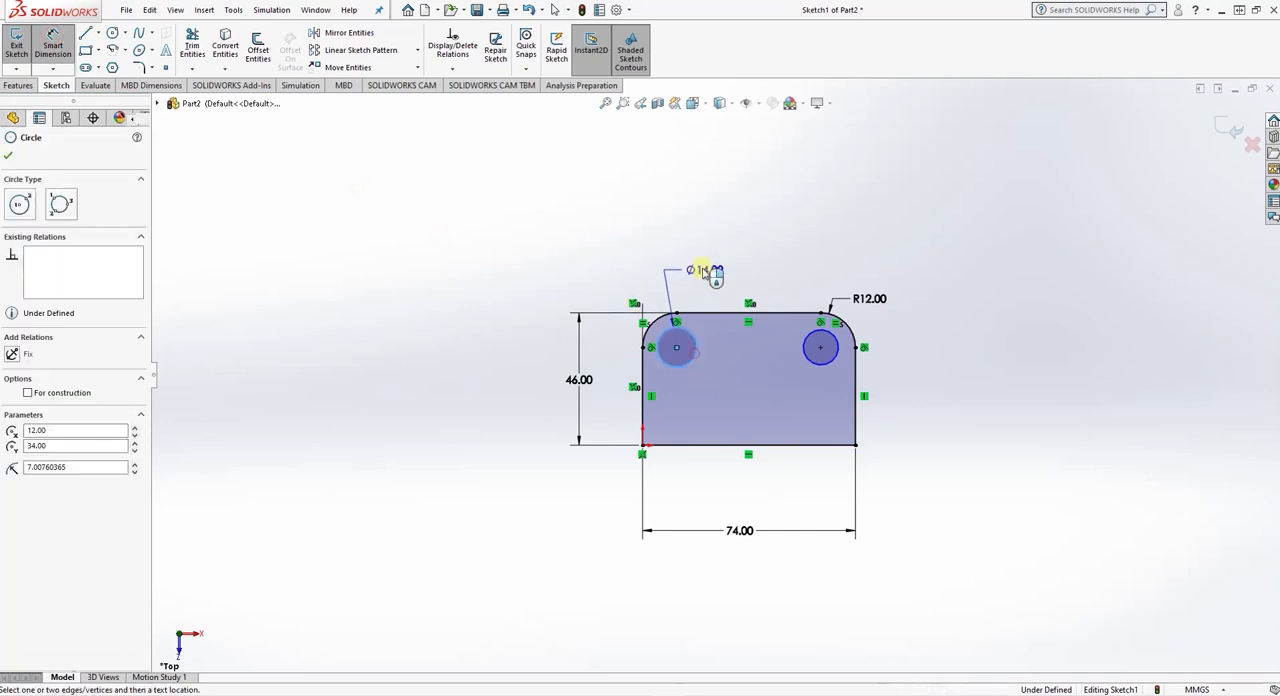
click(702, 272)
text(12)
key(Return)
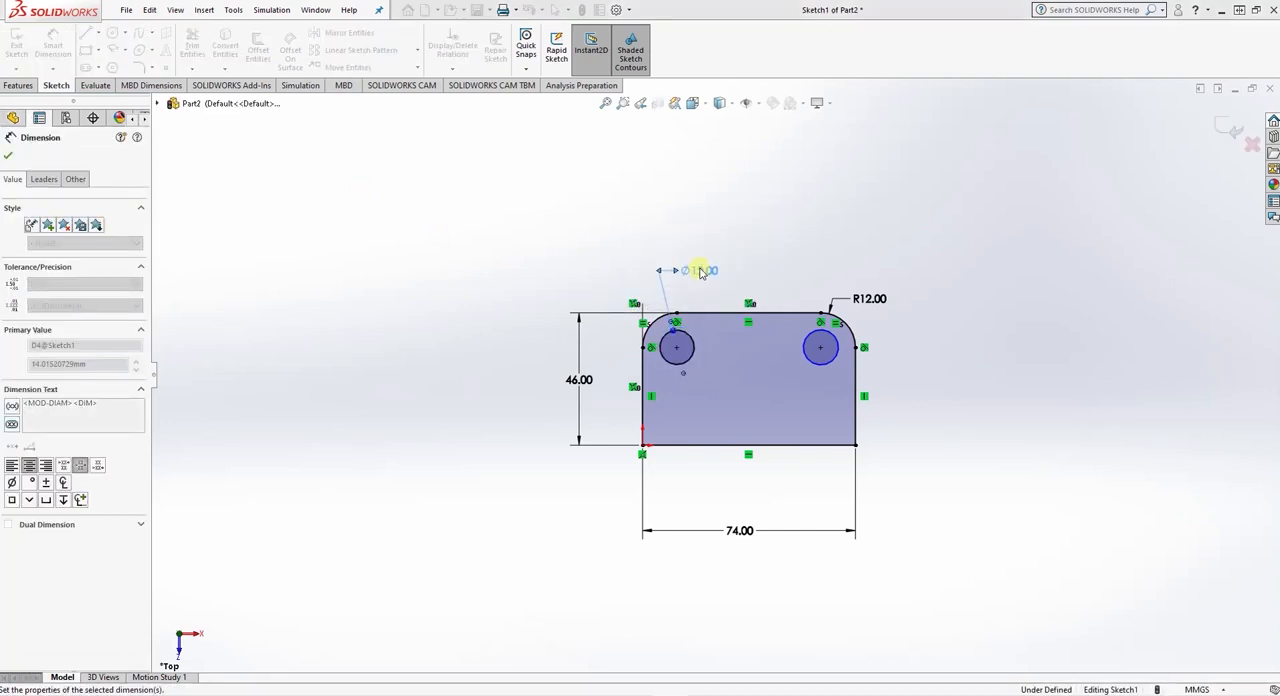
click(809, 333)
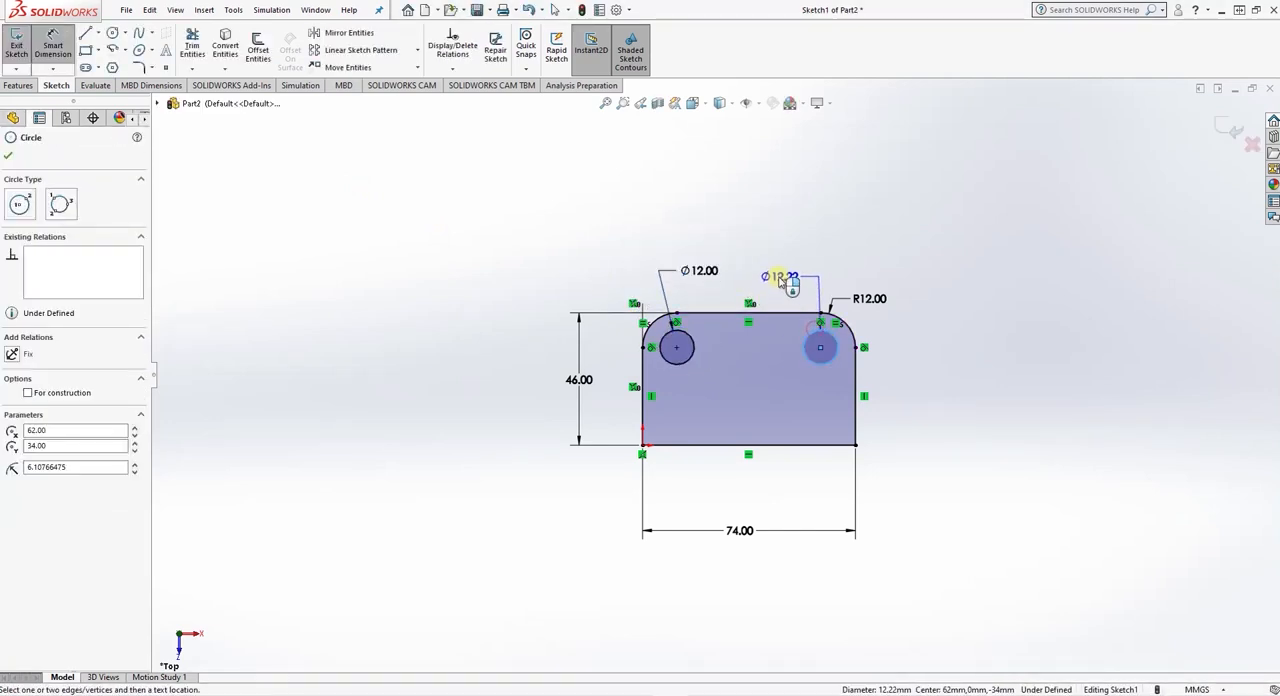
click(781, 281)
text(12)
key(Return)
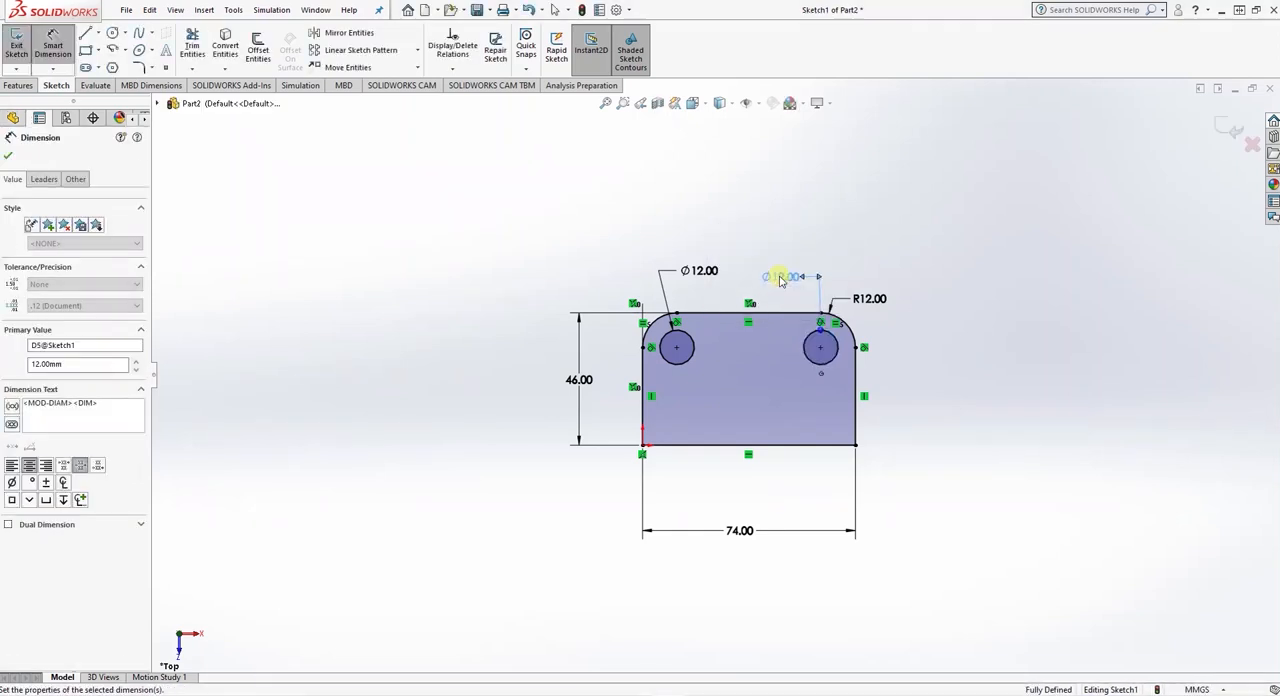
click(8, 157)
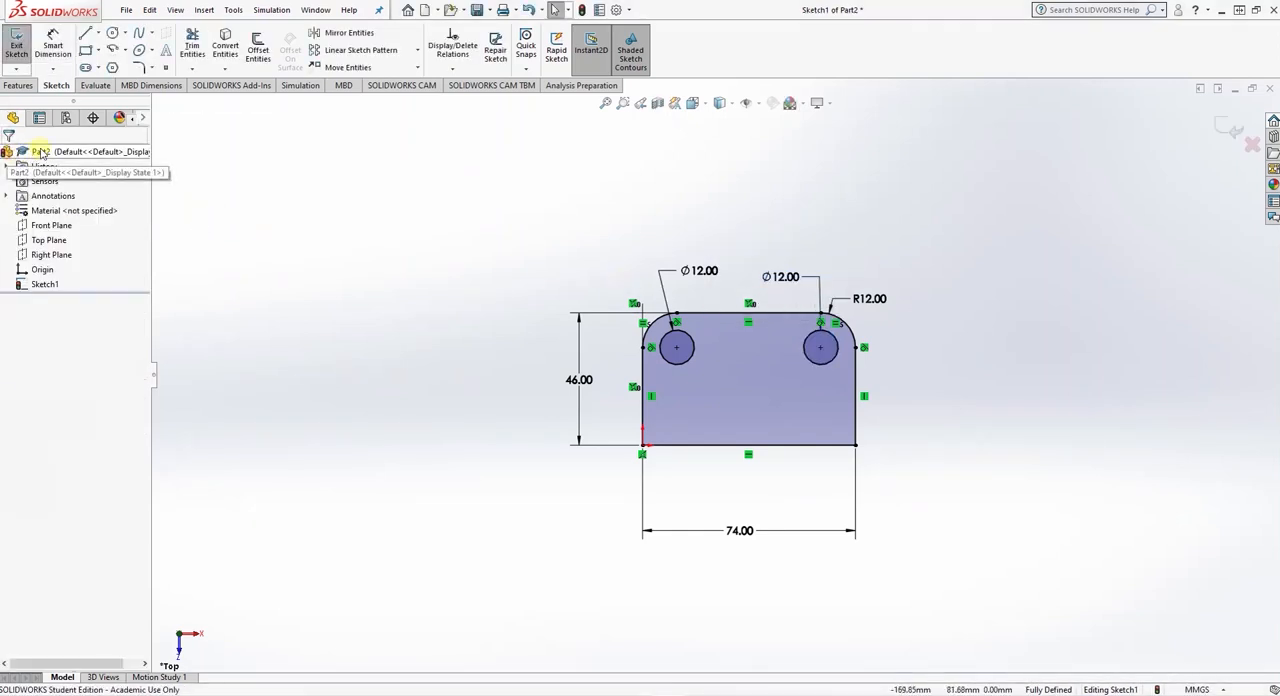
- Extrude the plate profile 10 mm with a Blind end condition, checking the thickness against the exercise drawing in Word
click(18, 86)
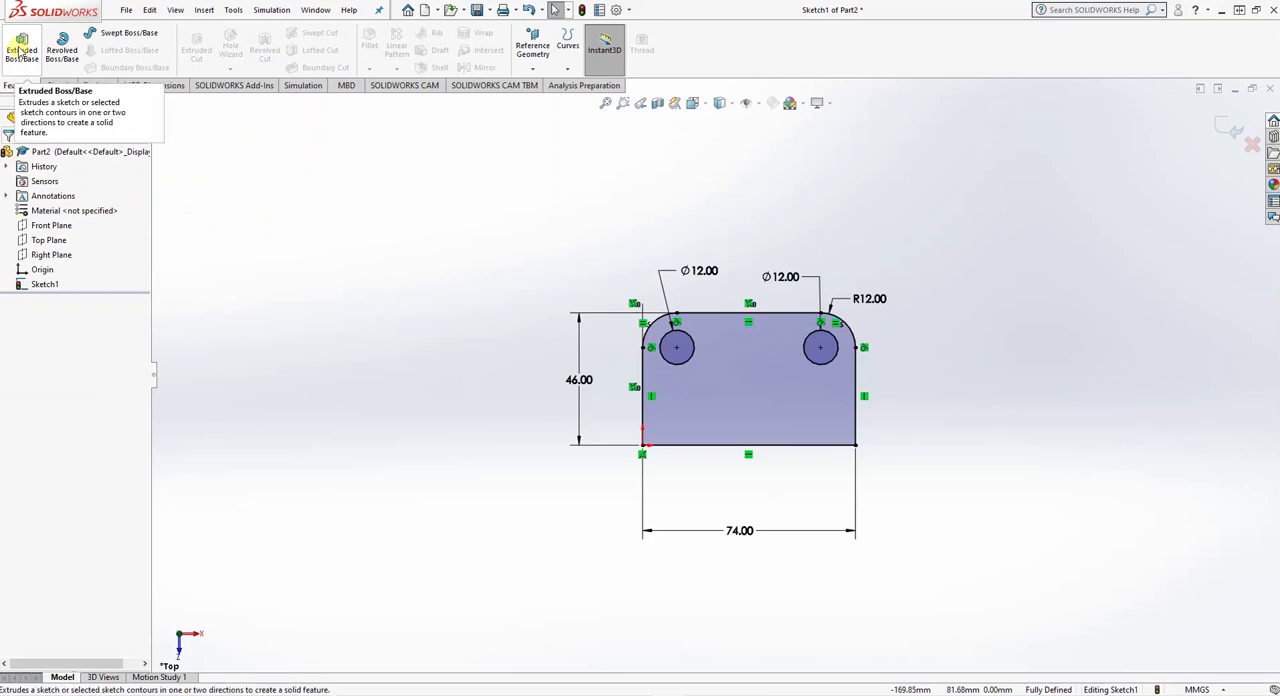
click(20, 50)
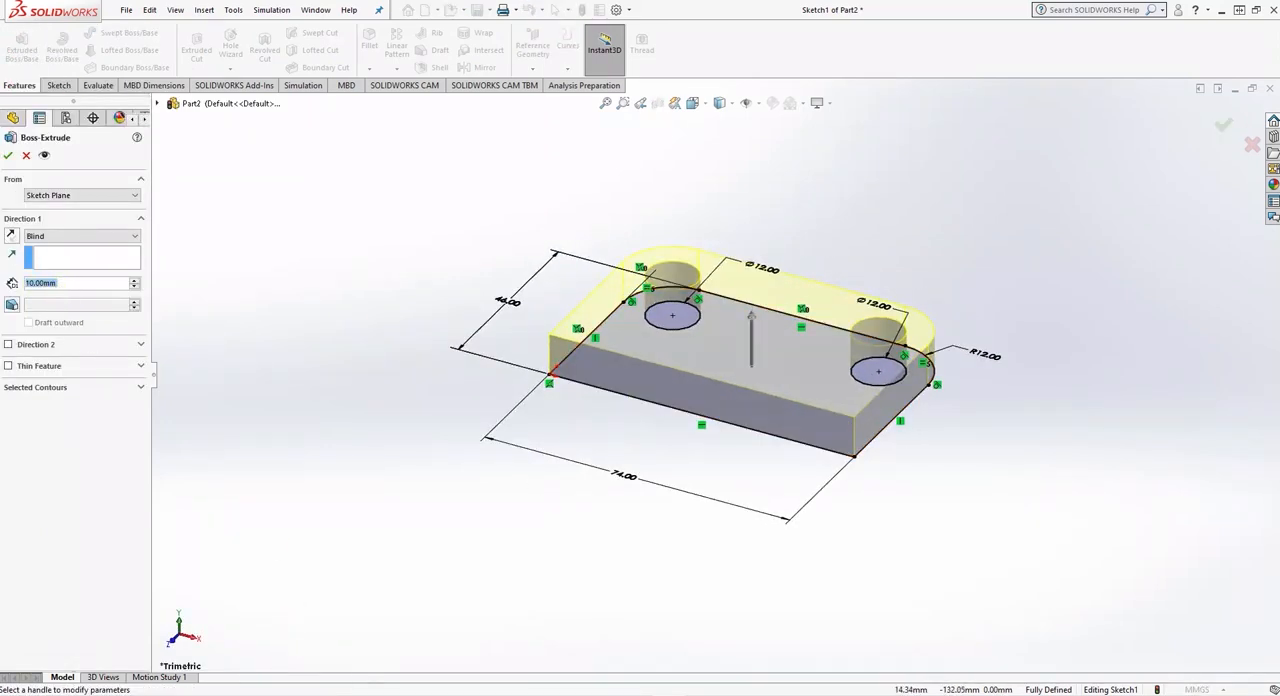
key(alt+Tab)
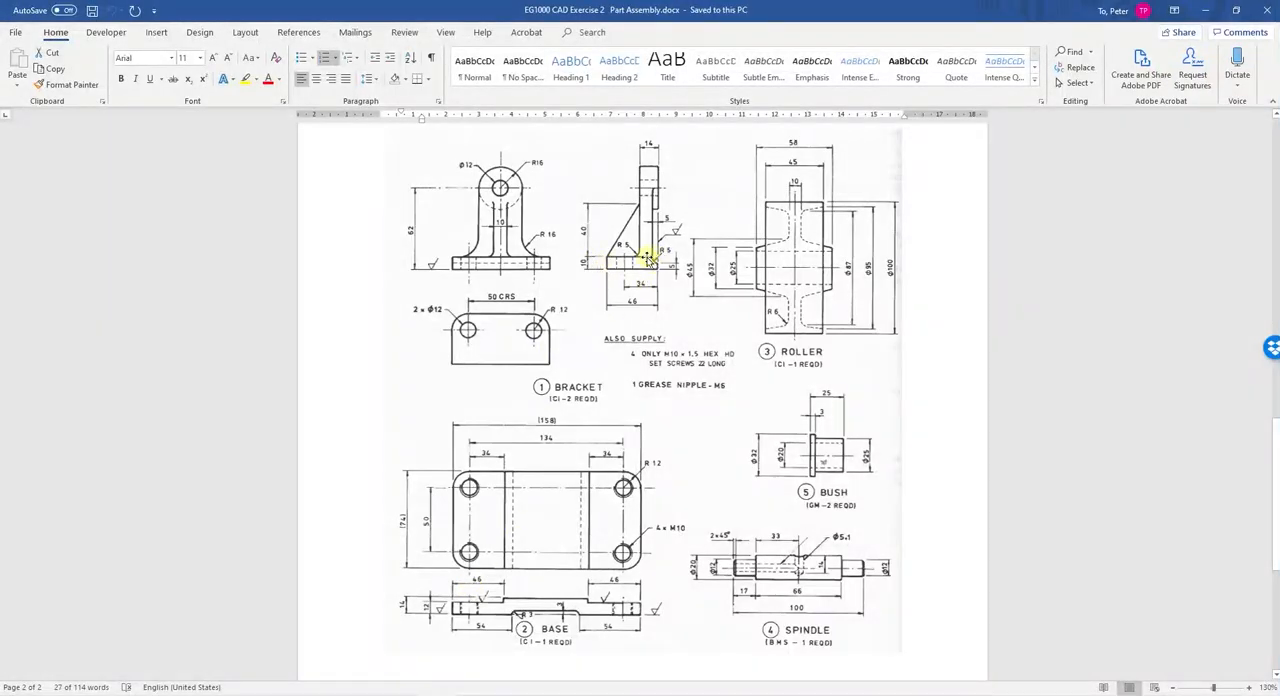
key(alt+Tab)
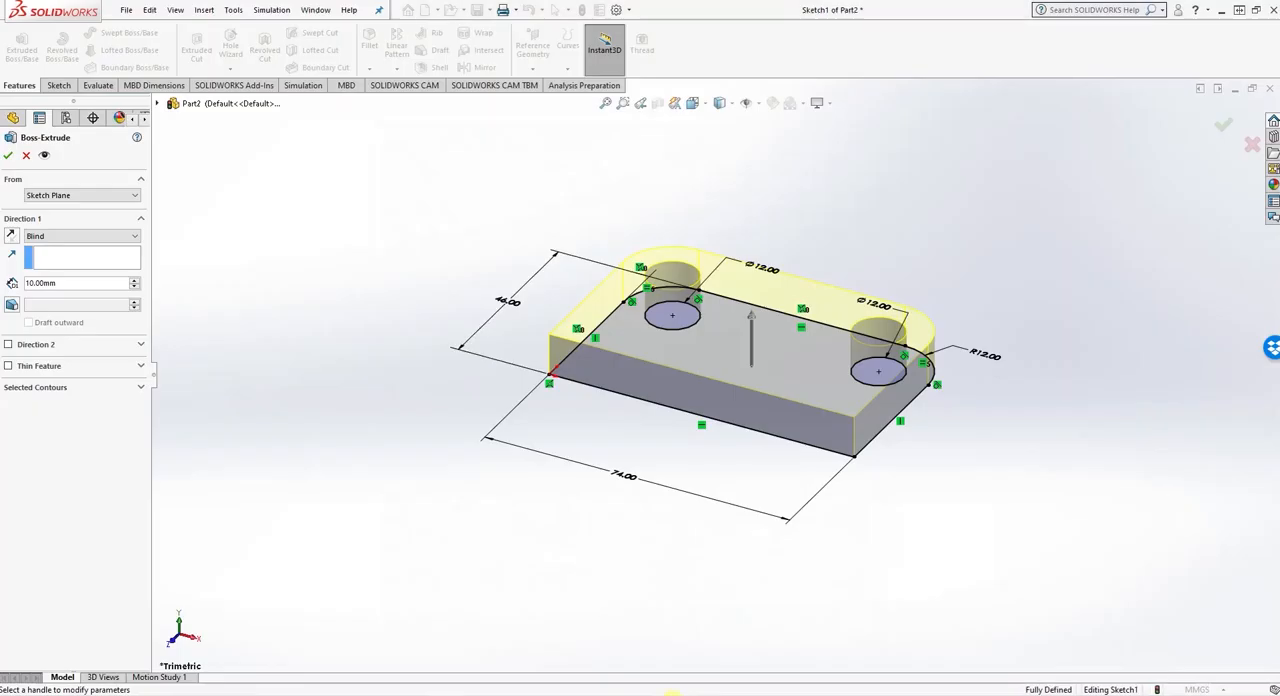
click(7, 156)
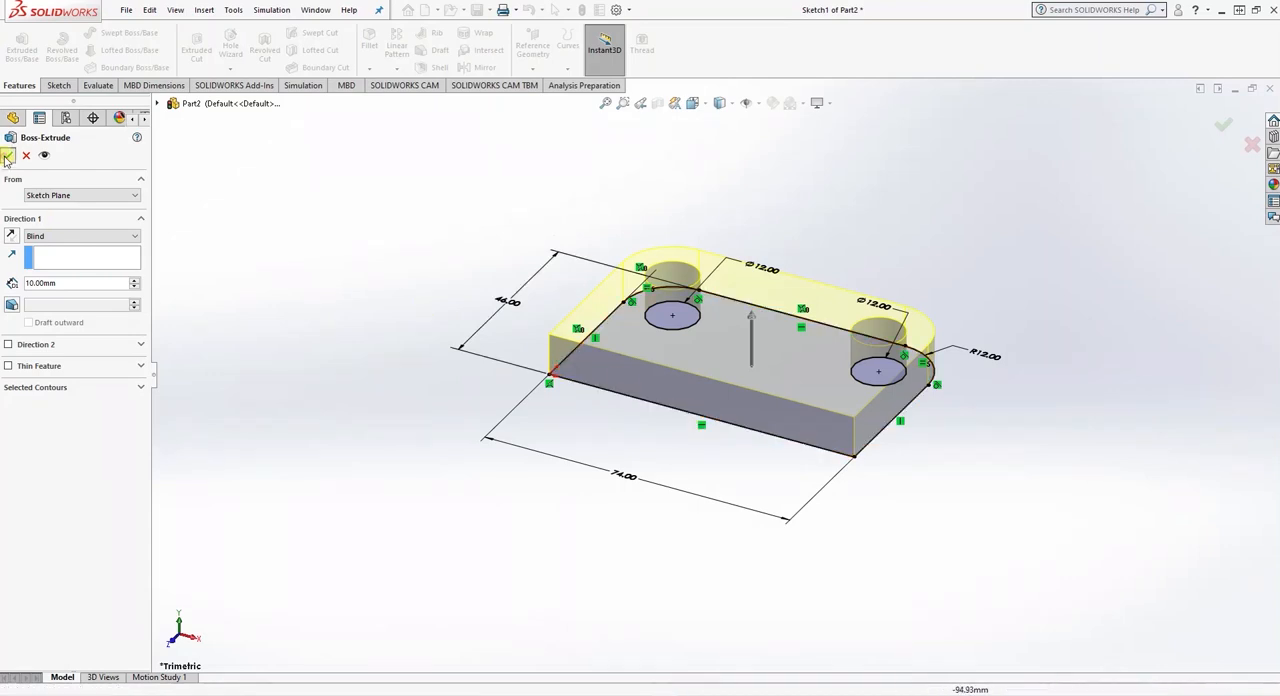
- On the plate's right end face, sketch a circle of about 9.3 mm diameter centred on the upper corner at the square-cornered side
middle_drag(823, 479, 757, 476)
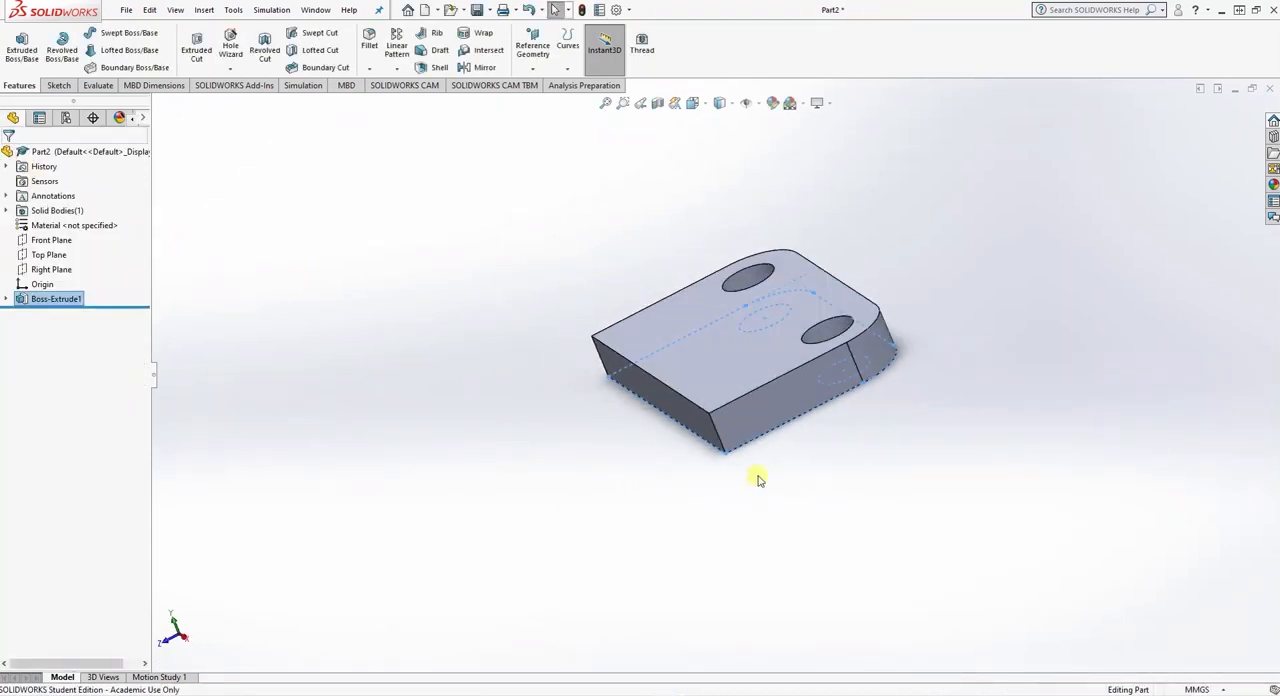
click(743, 421)
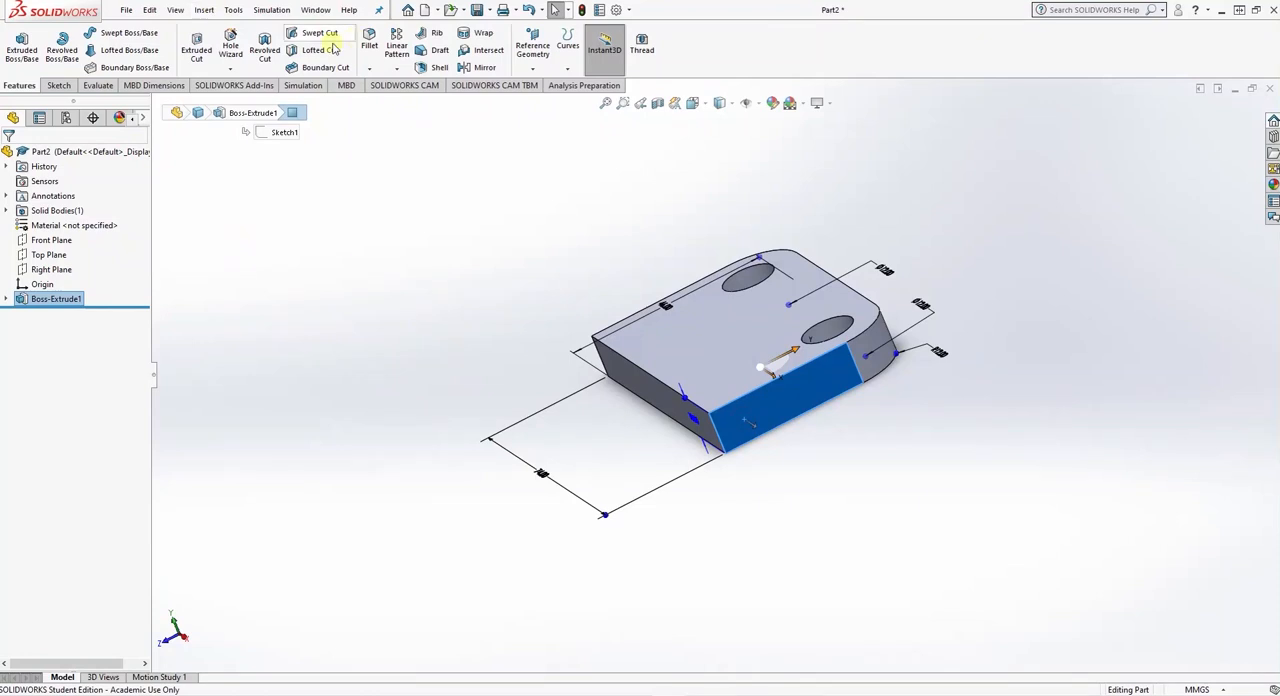
click(58, 86)
click(112, 32)
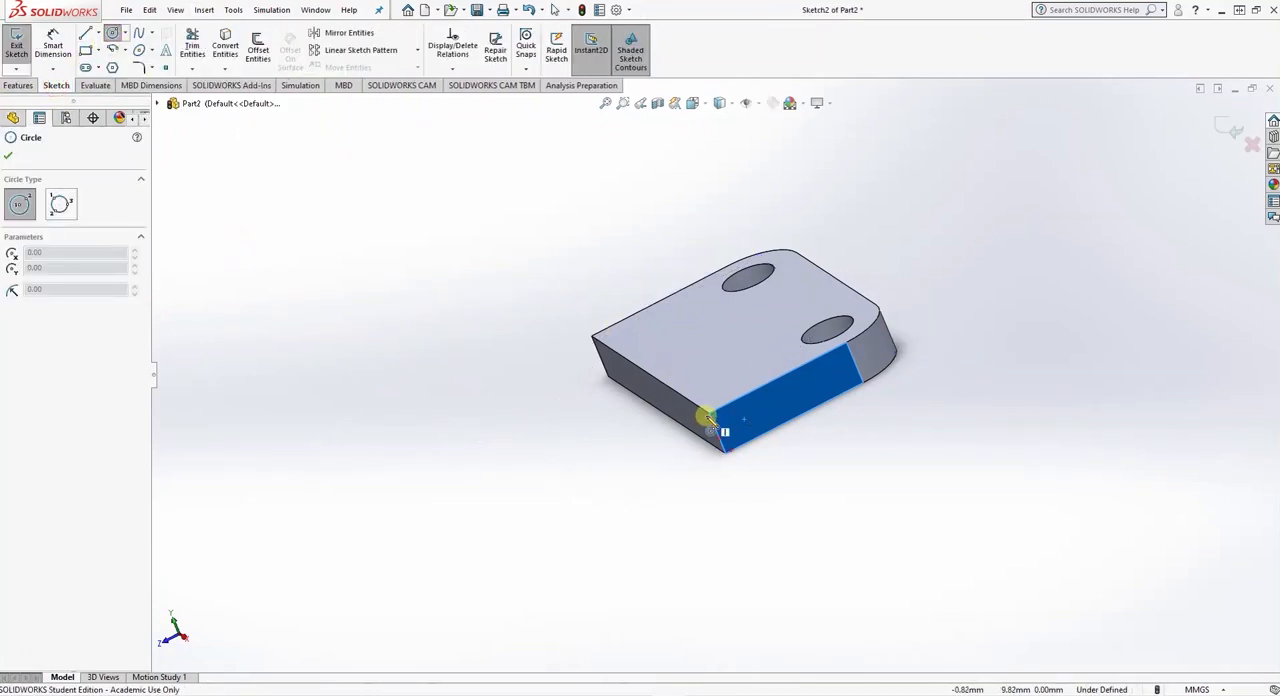
click(710, 418)
click(707, 391)
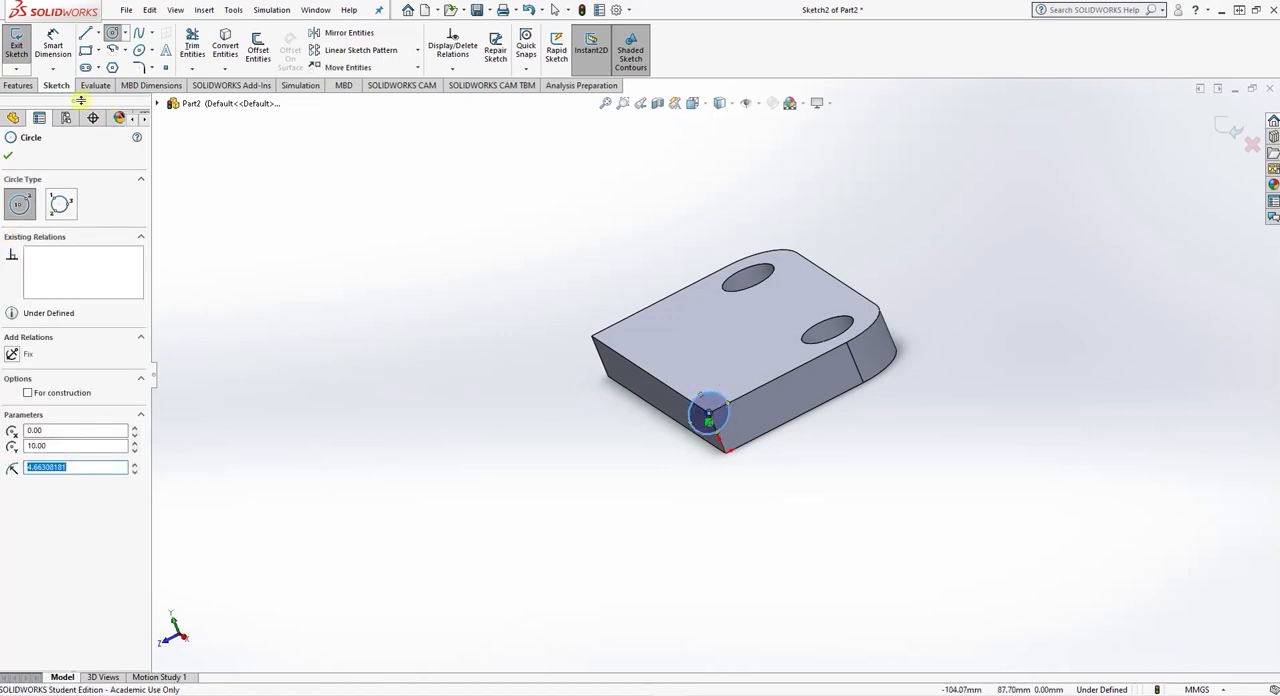
- Dimension the corner circle to 10 mm diameter
click(53, 45)
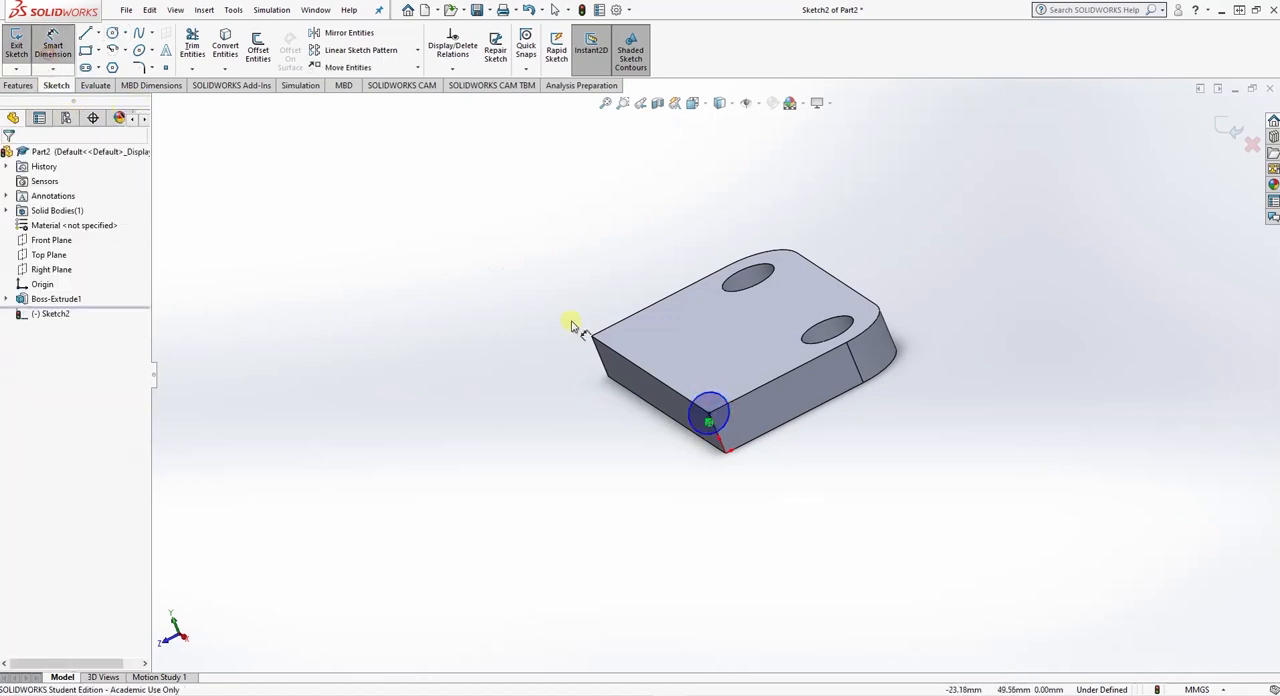
click(708, 398)
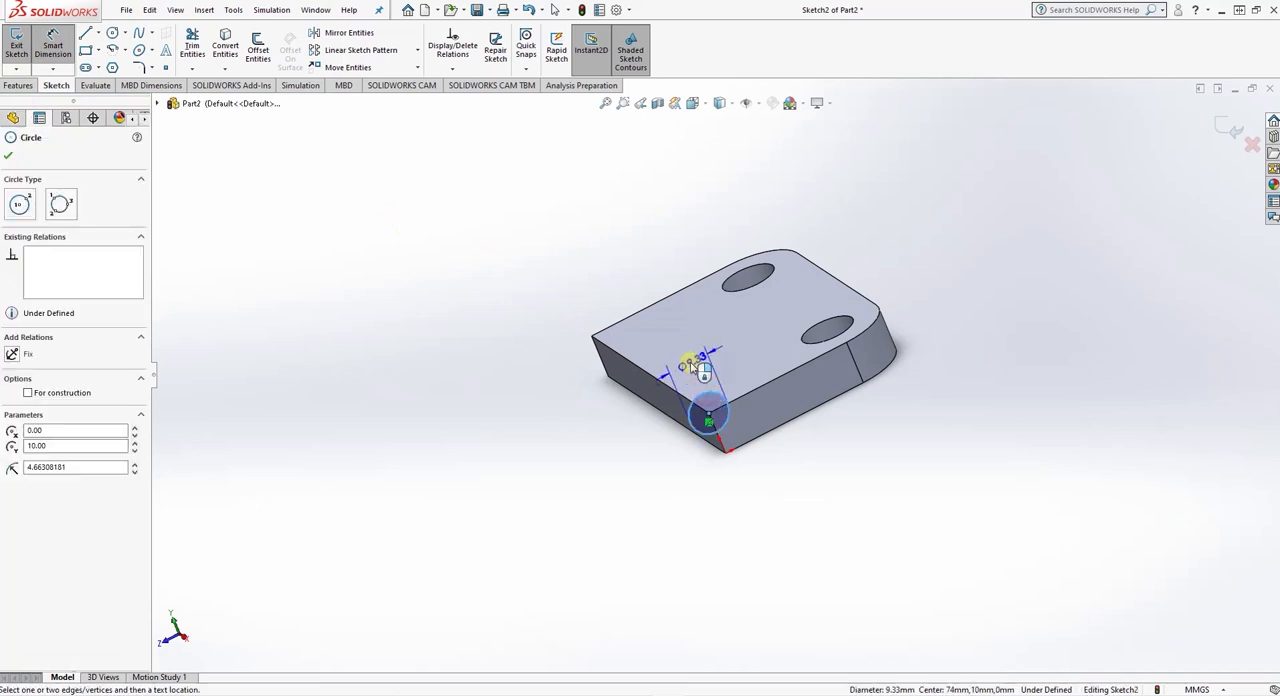
click(696, 368)
text(10)
key(Return)
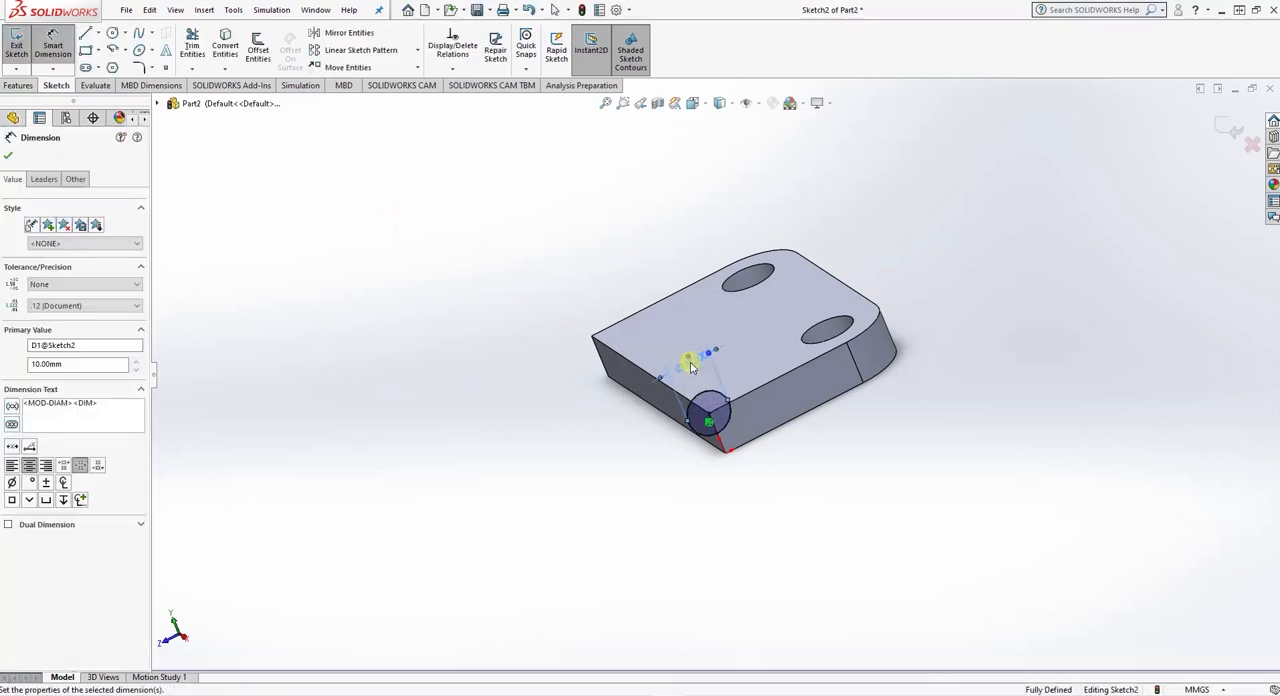
click(8, 157)
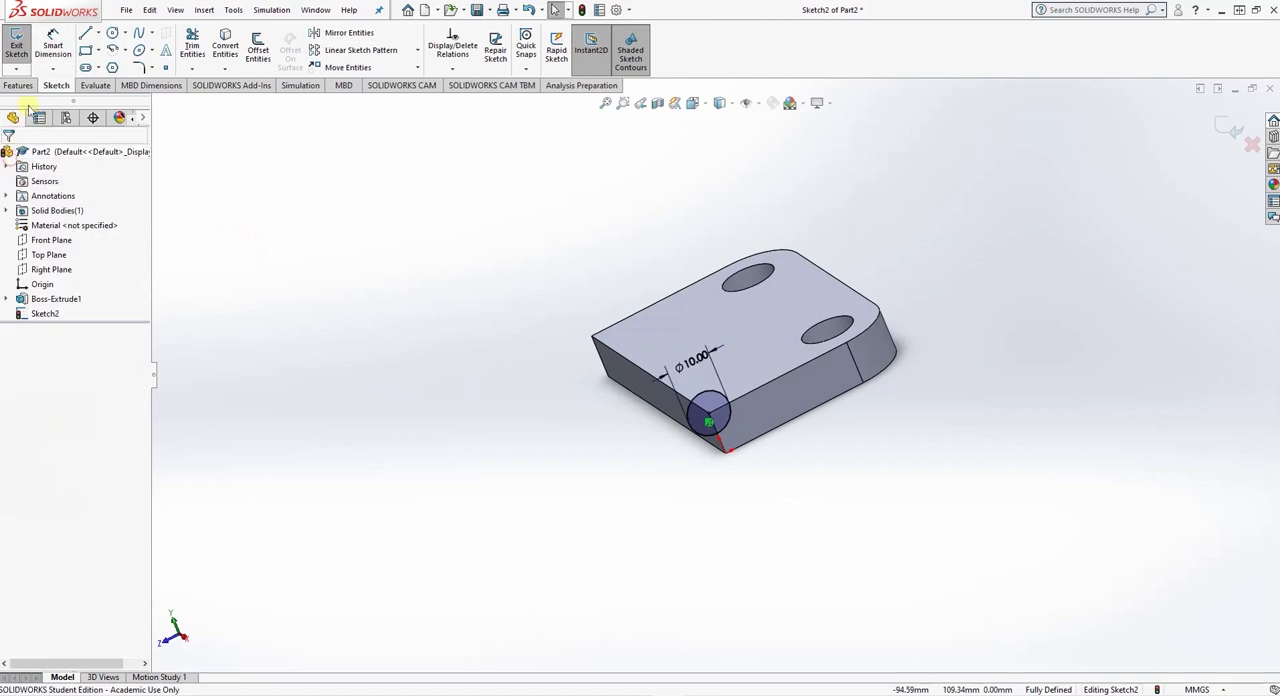
- Cut the 10 mm circle Through All along the plate's long upper edge
click(18, 85)
click(196, 48)
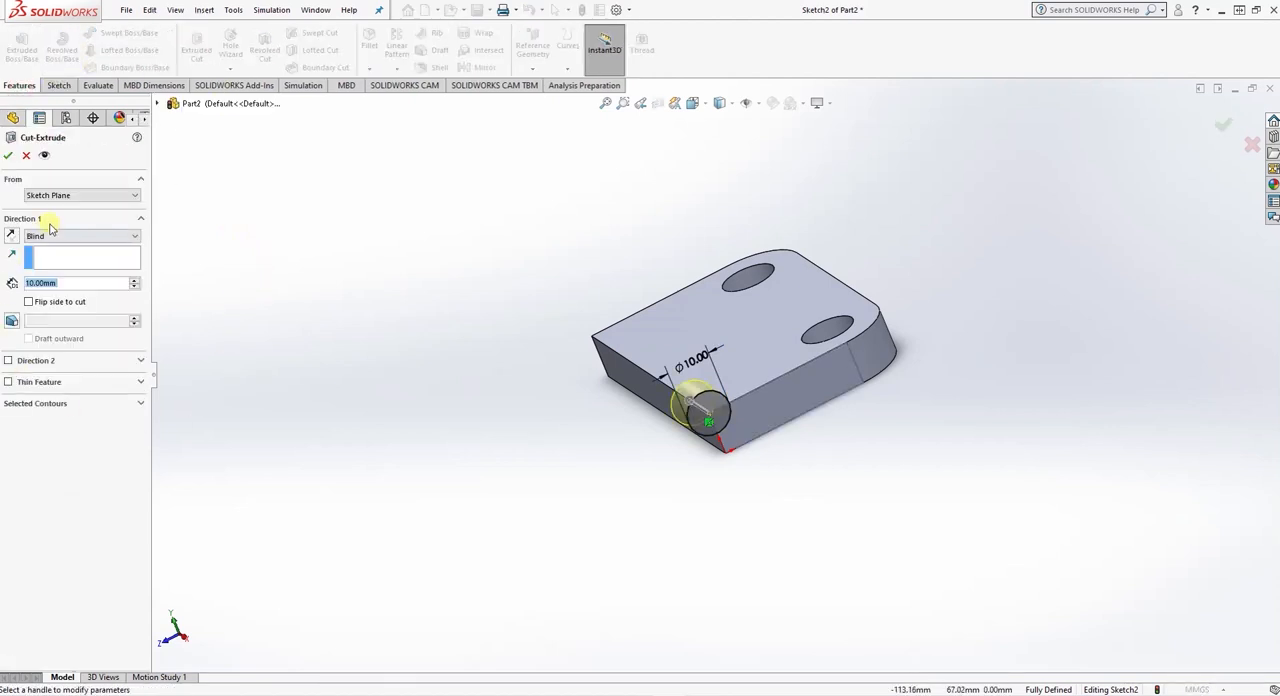
click(45, 237)
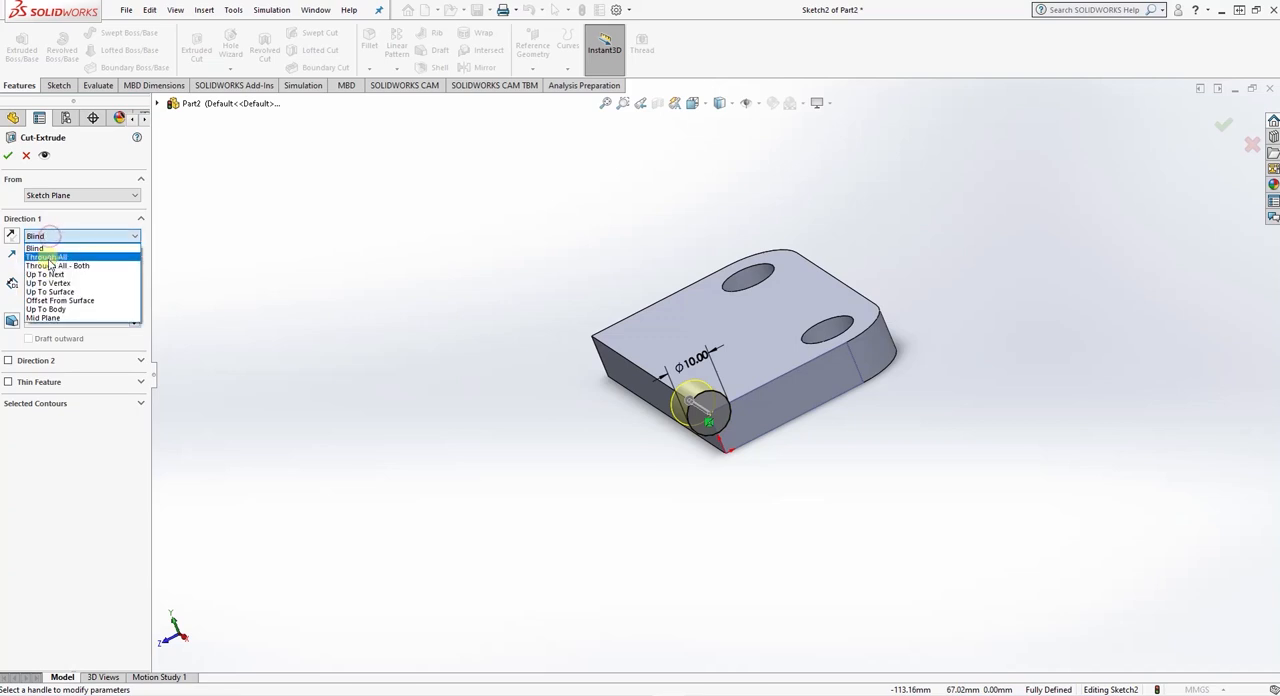
click(47, 257)
mouse_move(542, 445)
middle_down()
mouse_move(591, 443)
mouse_move(547, 455)
middle_up()
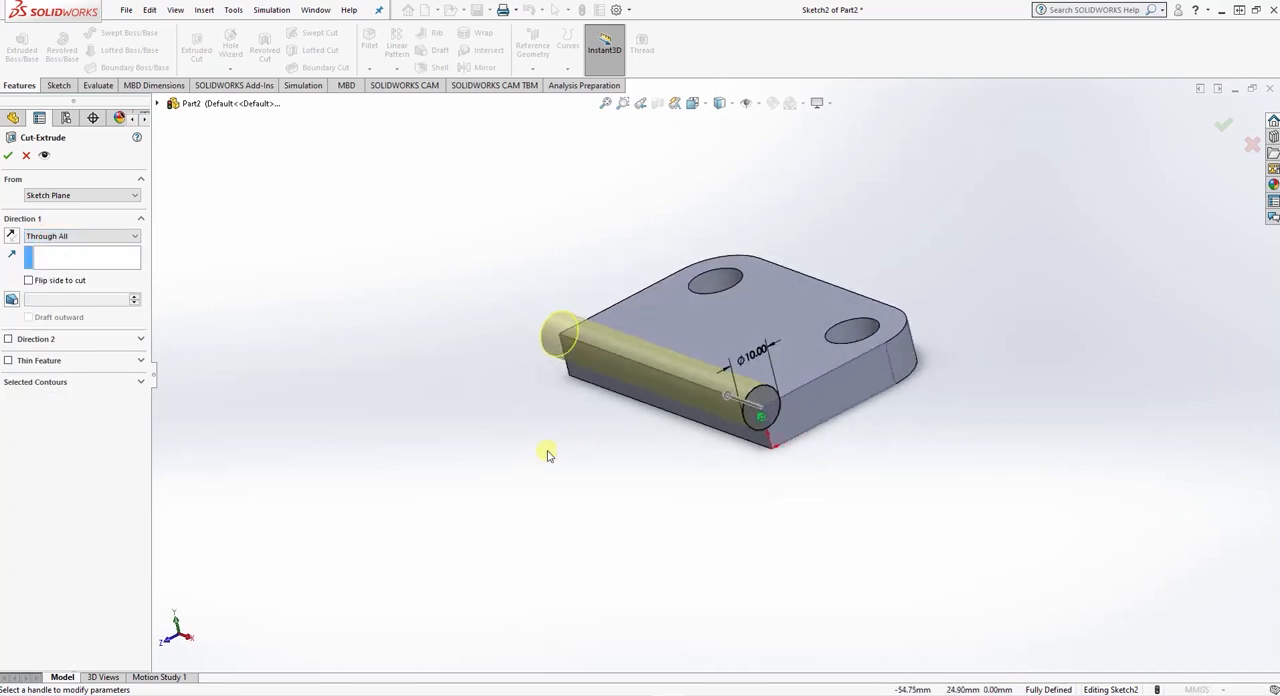
click(8, 157)
- Consult the bracket drawing in Word and sketch a rectangle about 26.3 by 9 mm on the plate's top face, starting on its grooved edge
middle_drag(563, 394, 610, 382)
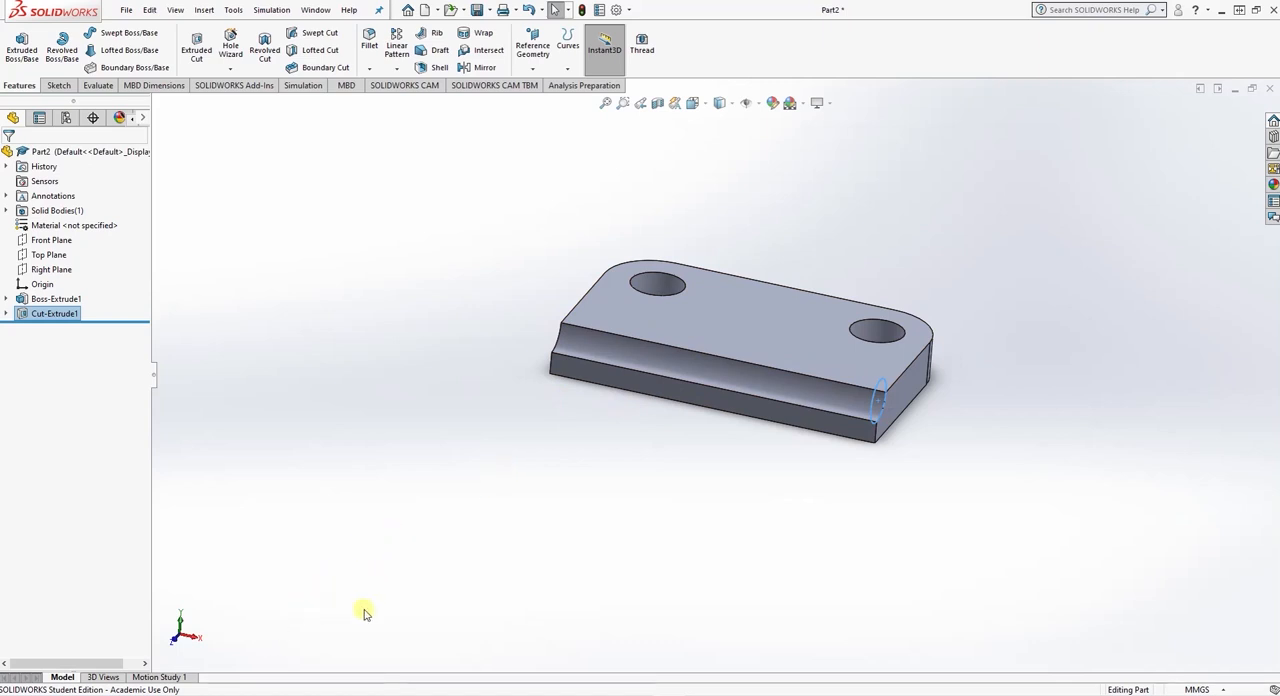
key(alt+Tab)
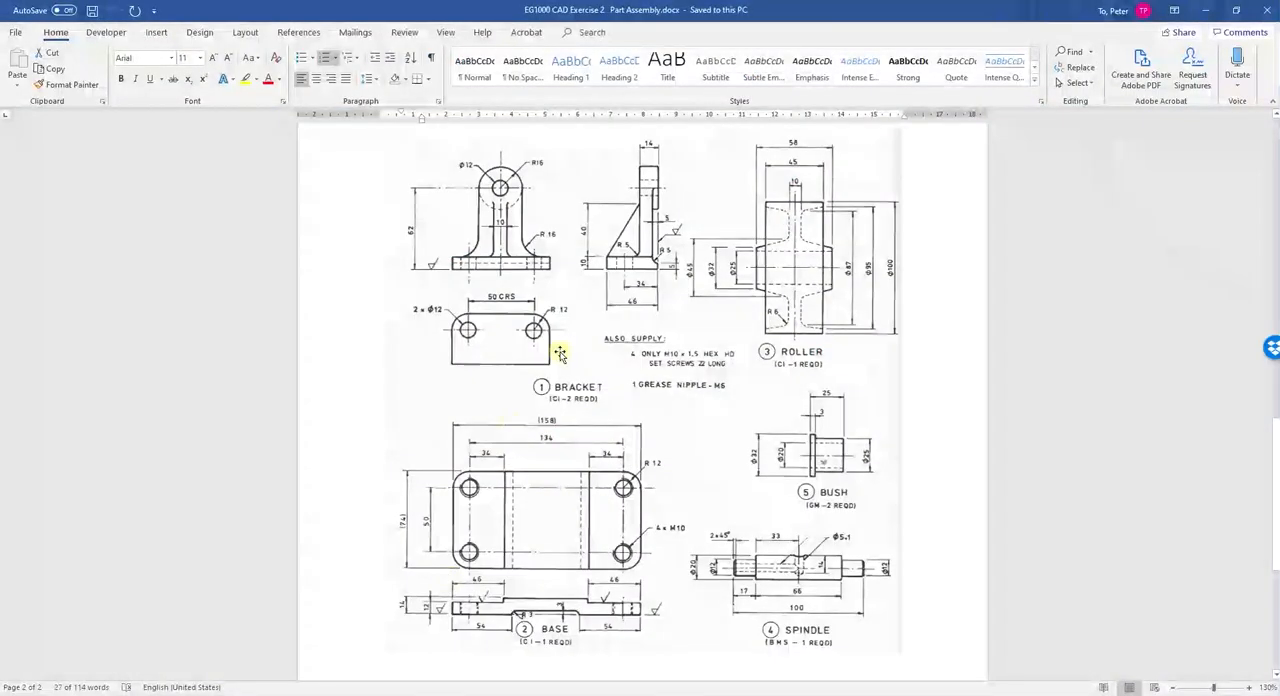
click(676, 694)
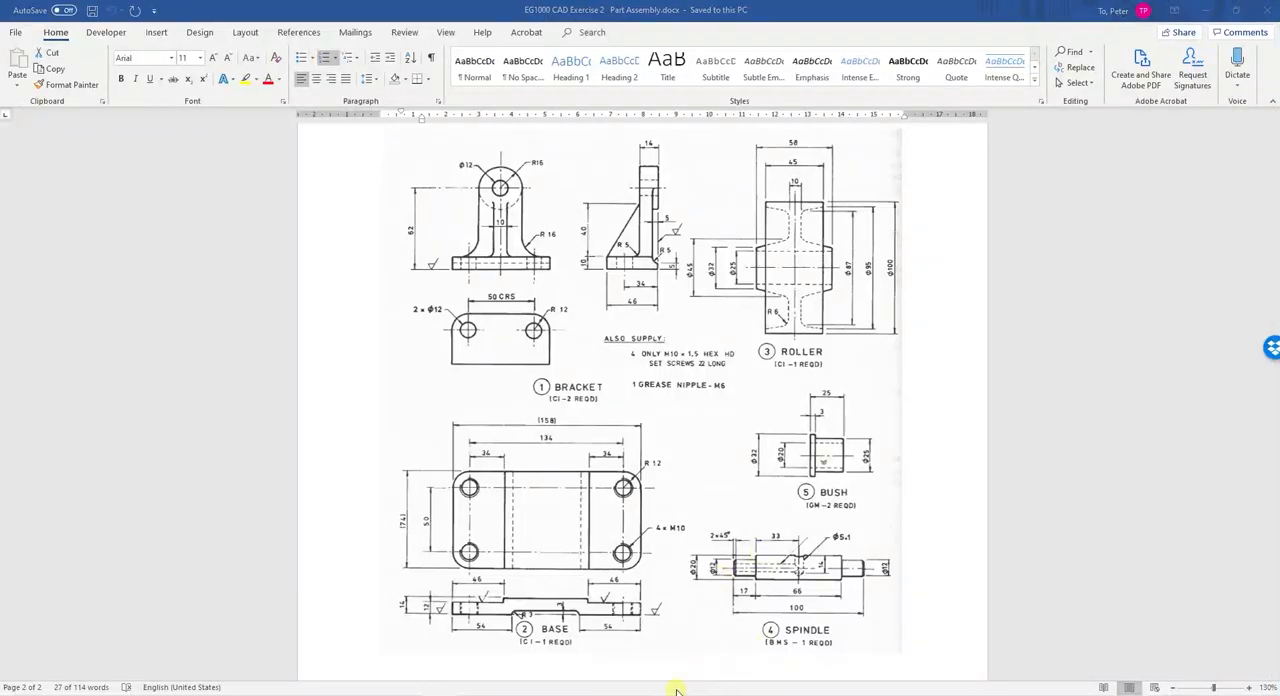
click(676, 693)
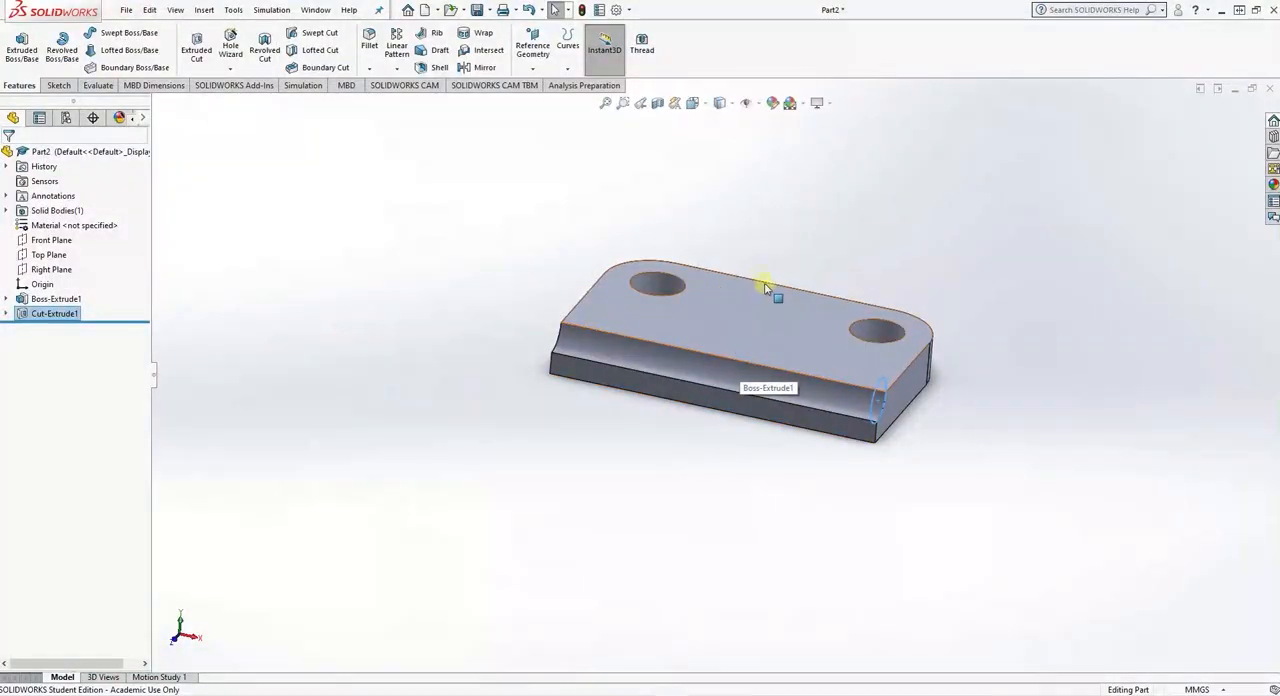
middle_drag(802, 236, 776, 320)
click(740, 342)
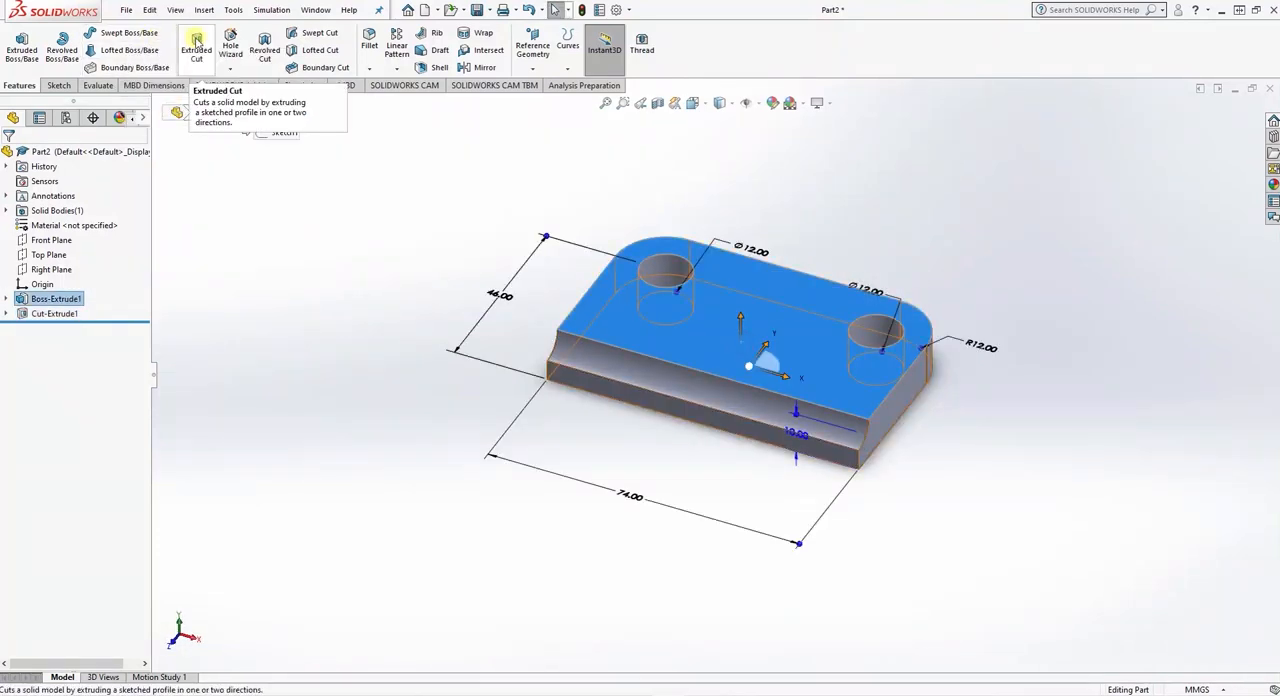
click(58, 85)
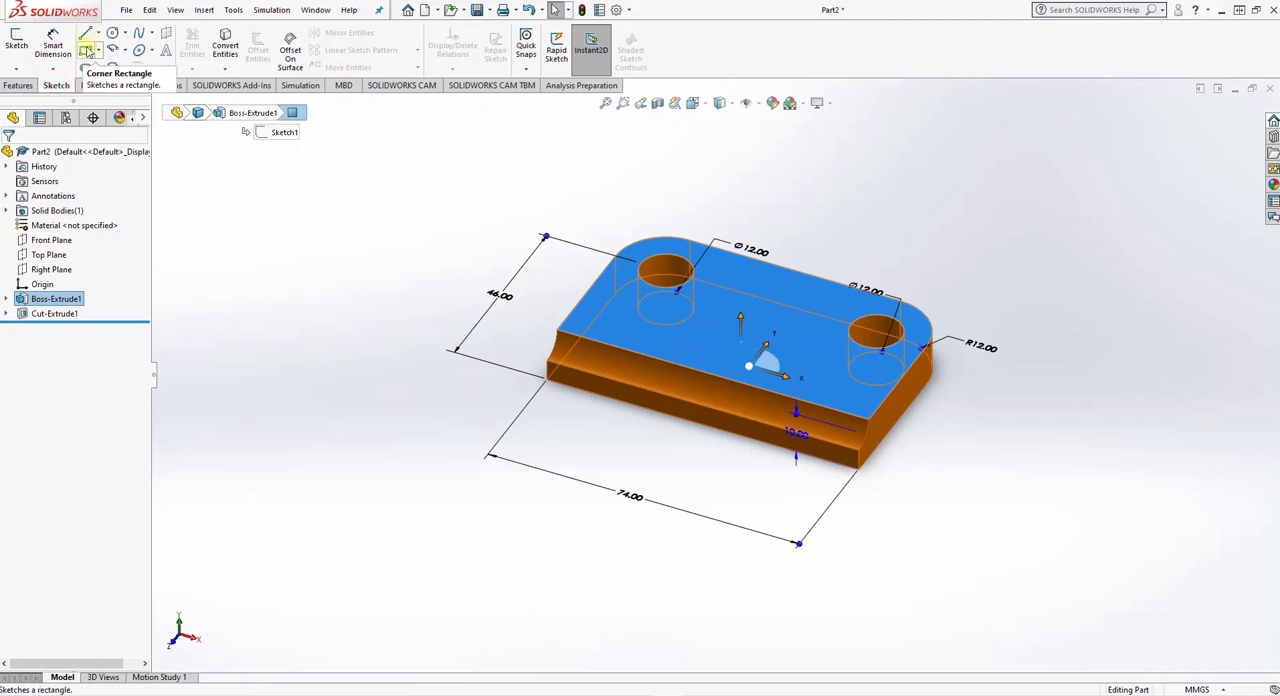
click(87, 49)
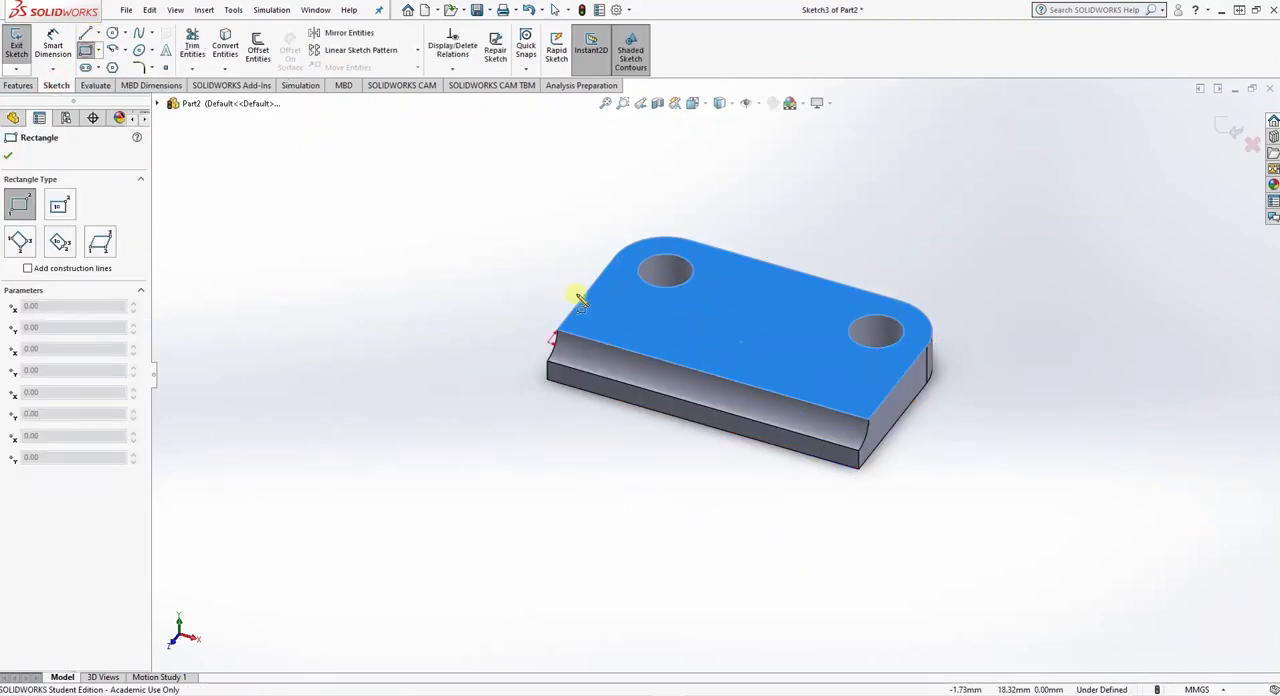
click(657, 357)
click(787, 372)
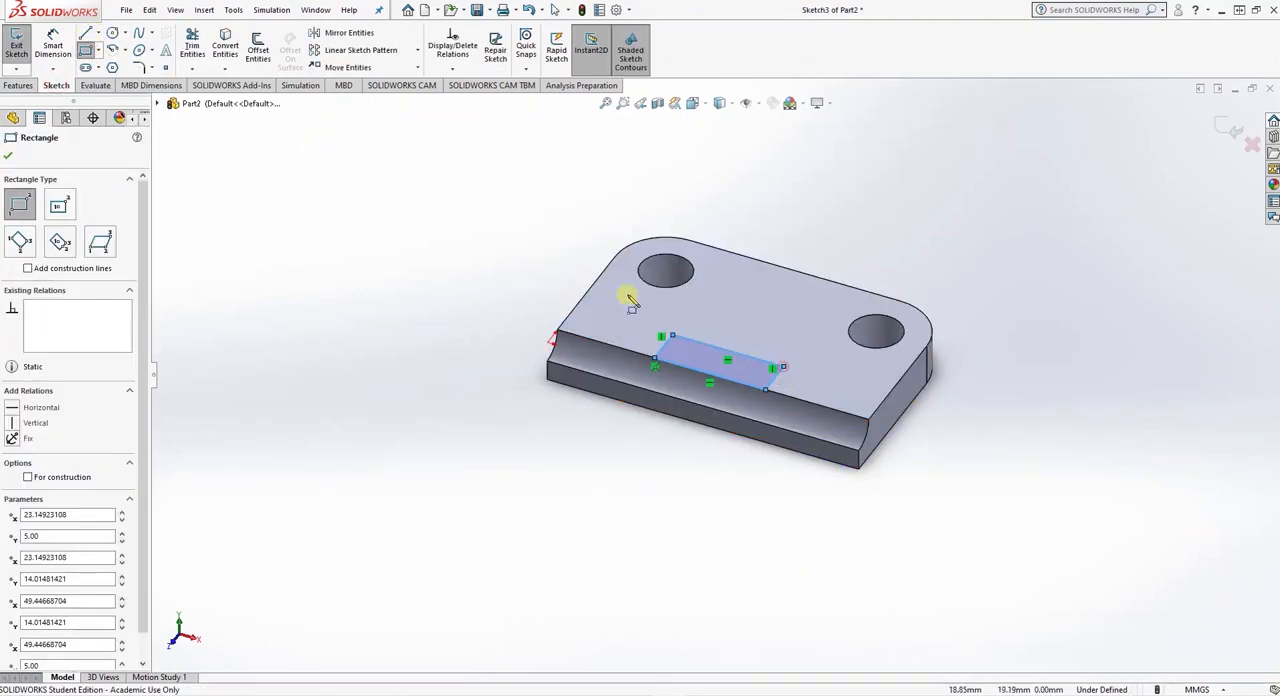
- Dimension the rectangle 32 mm long along the grooved edge and 9 mm deep
click(53, 45)
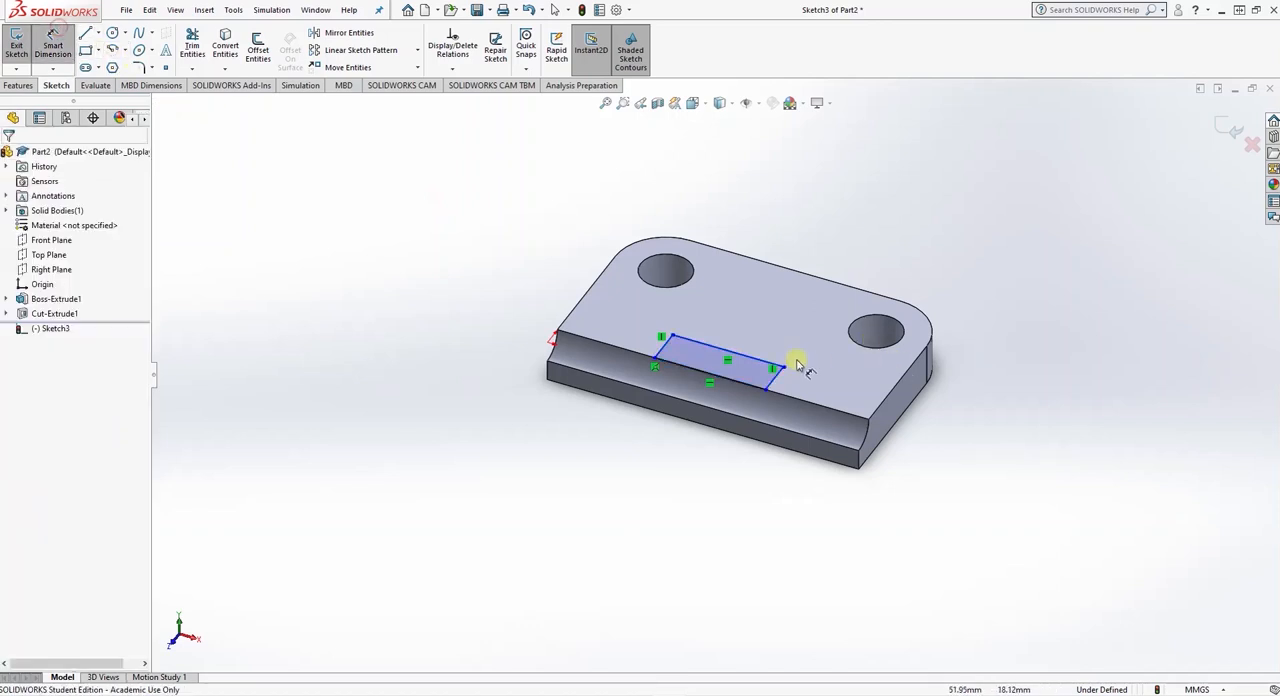
click(741, 355)
click(747, 338)
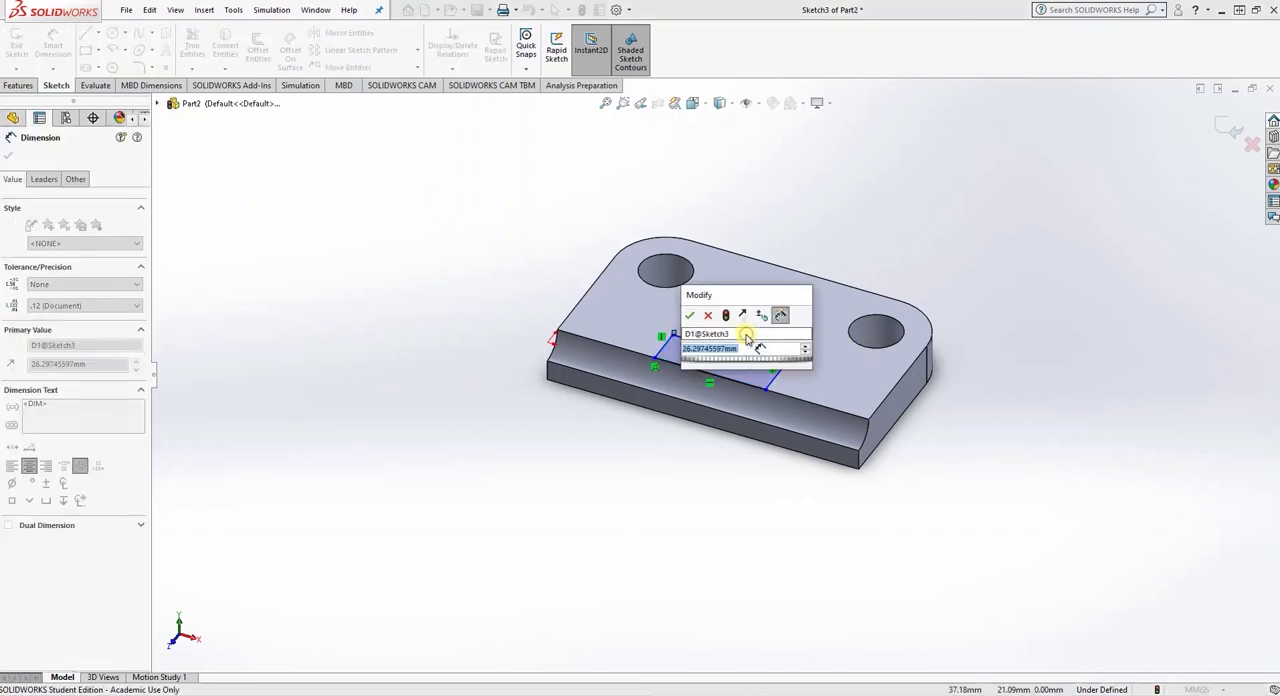
text(32)
key(Return)
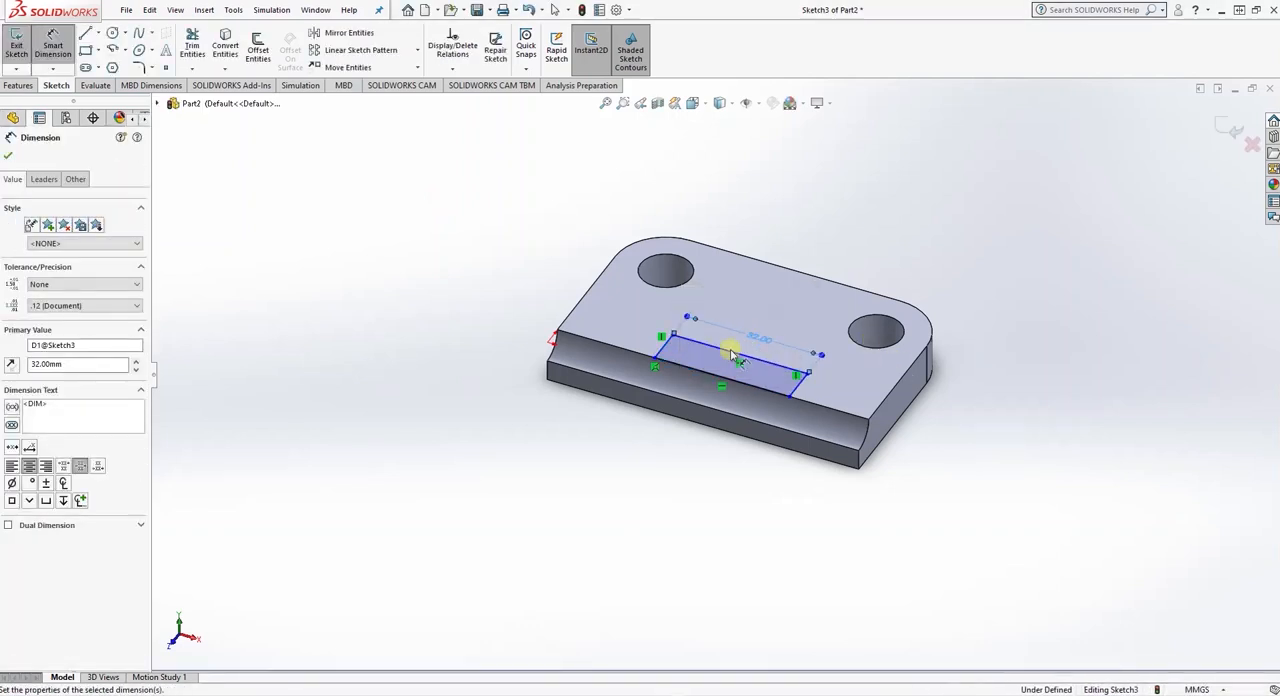
click(665, 350)
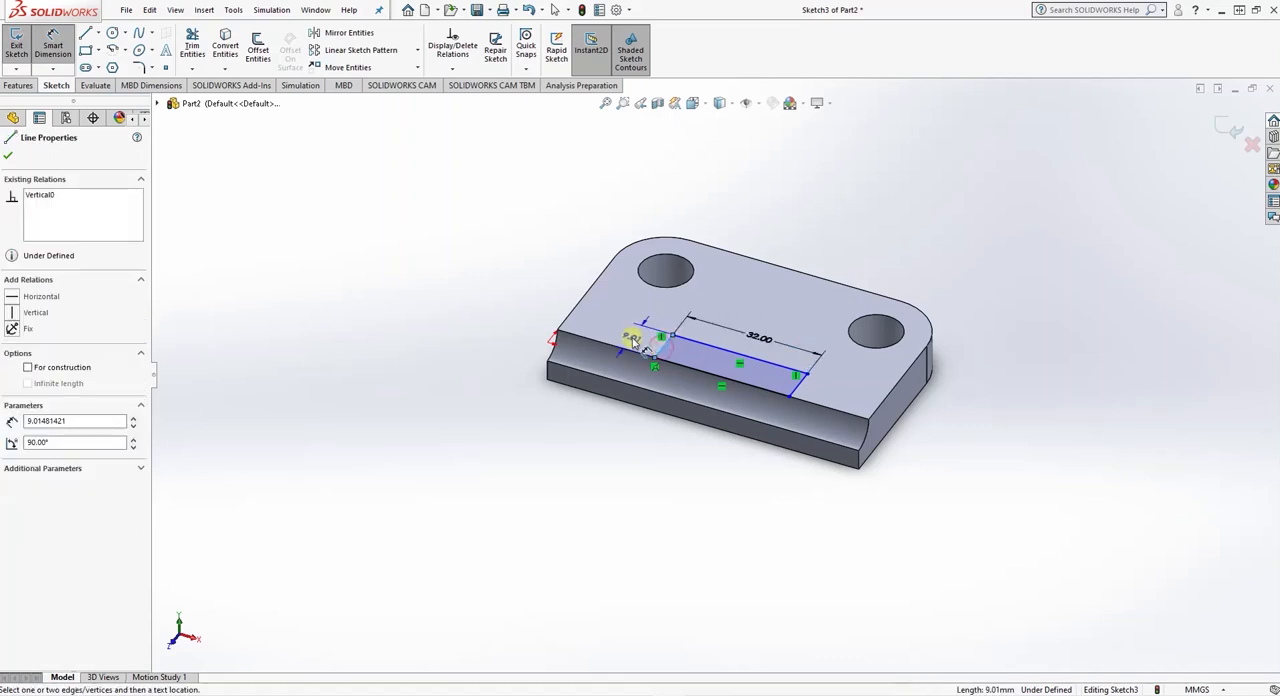
click(632, 340)
text(9.00mm)
key(Return)
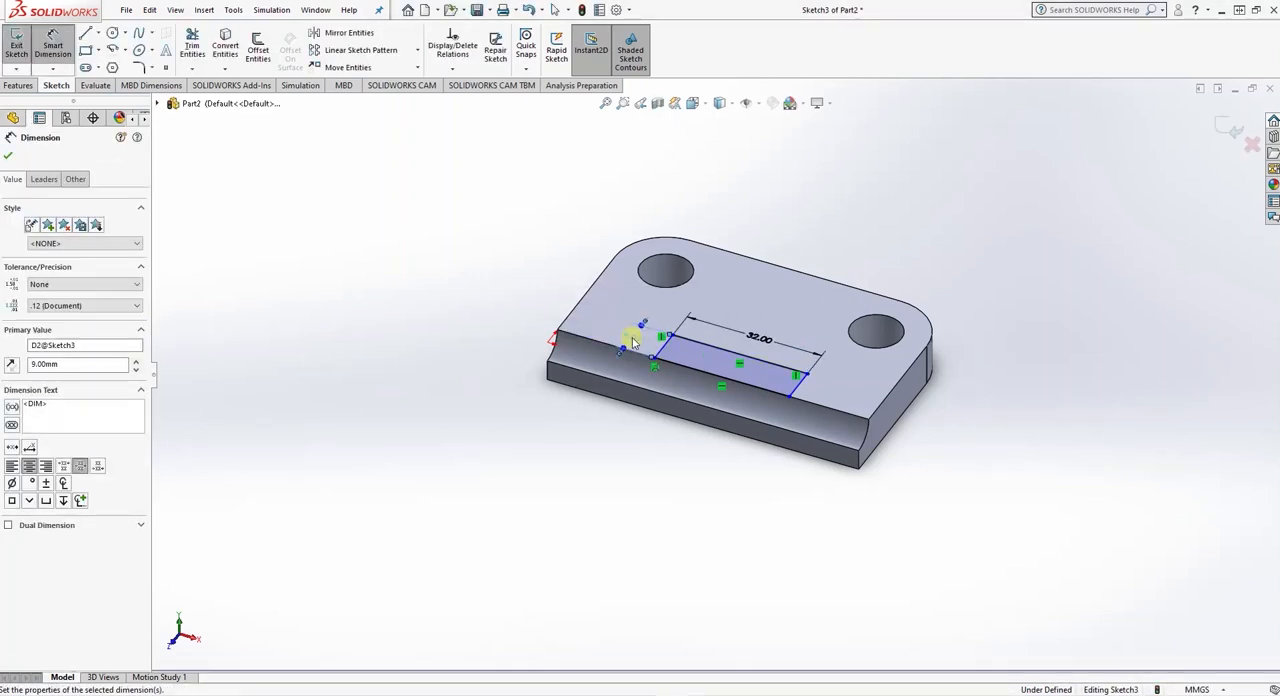
- Centre the rectangle along the plate by dimensioning its right side to the plate's right end edge as 74/2-16 mm
click(801, 386)
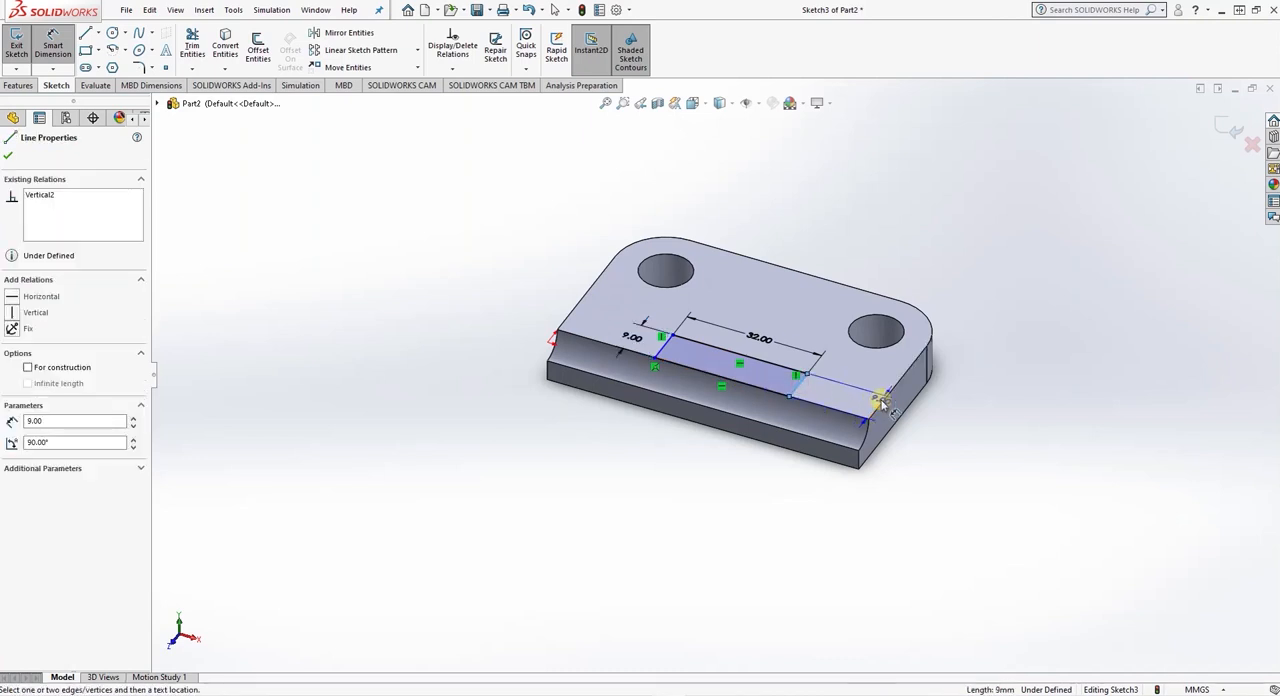
click(882, 404)
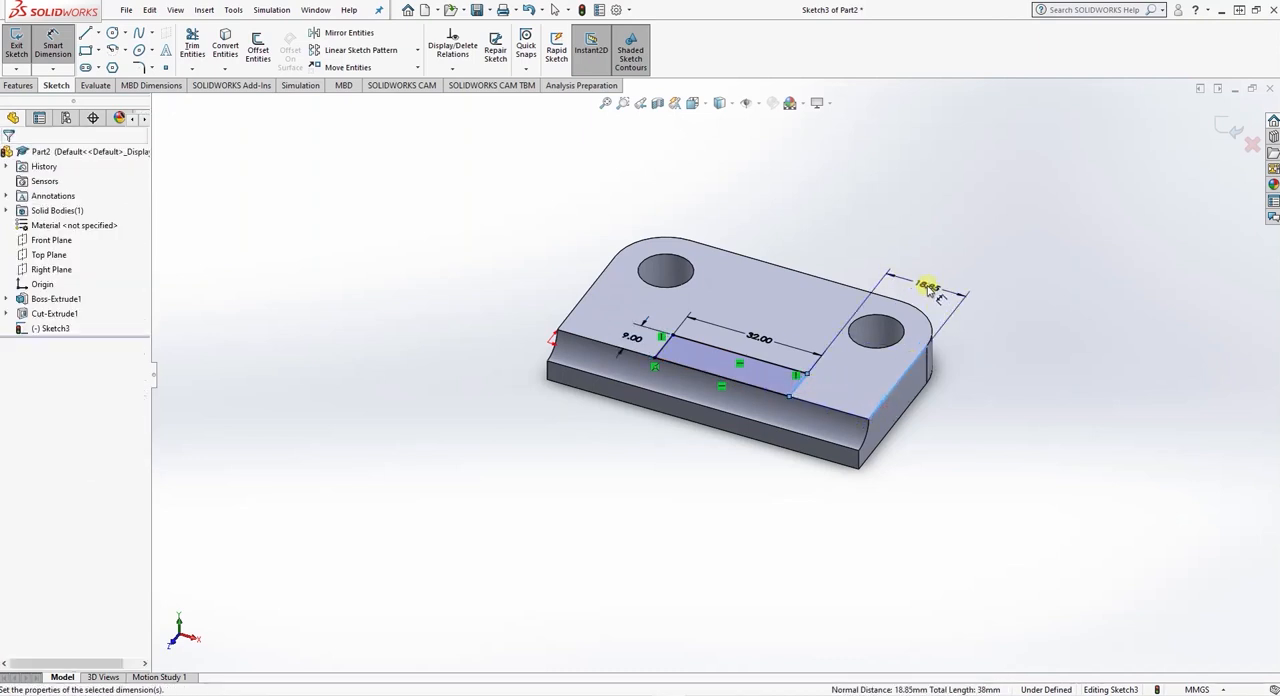
click(928, 288)
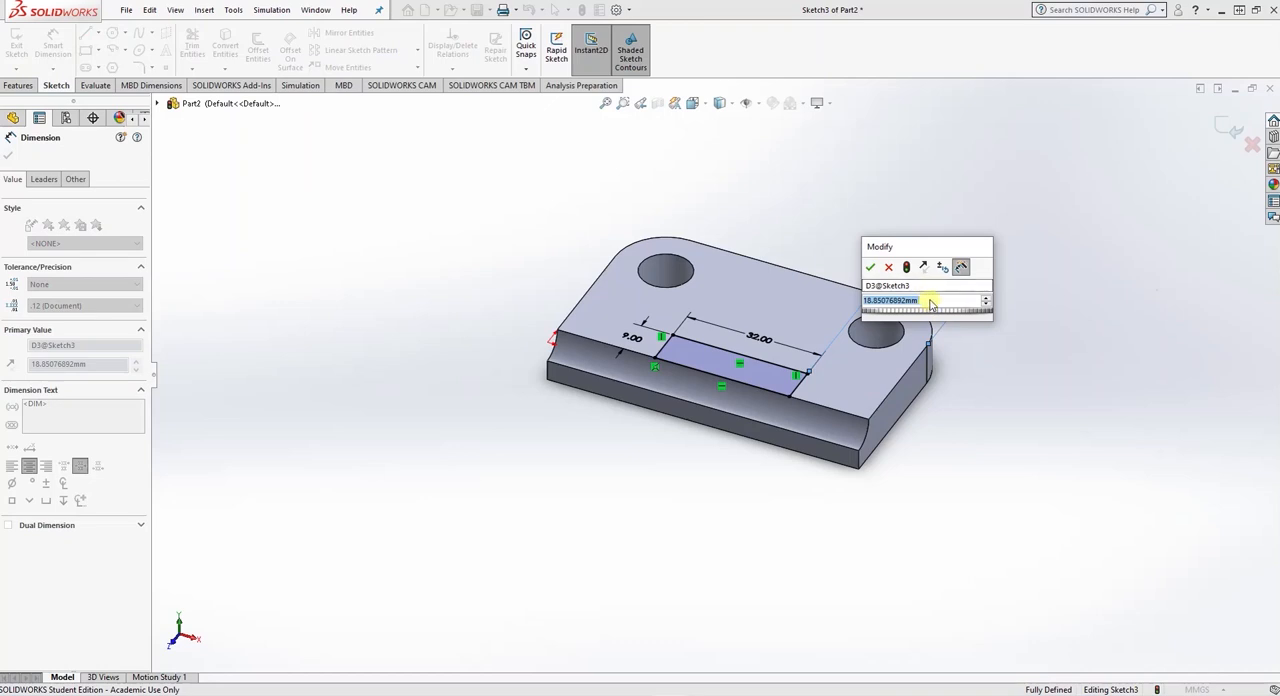
text(7)
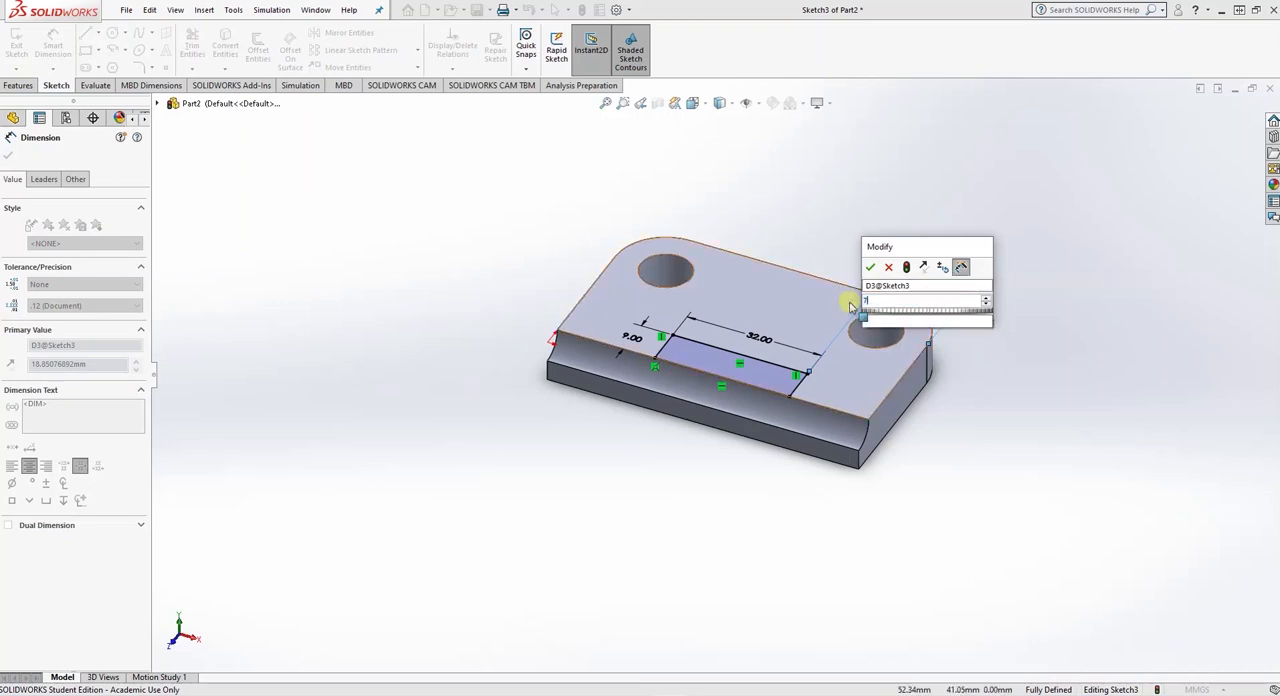
text(4/)
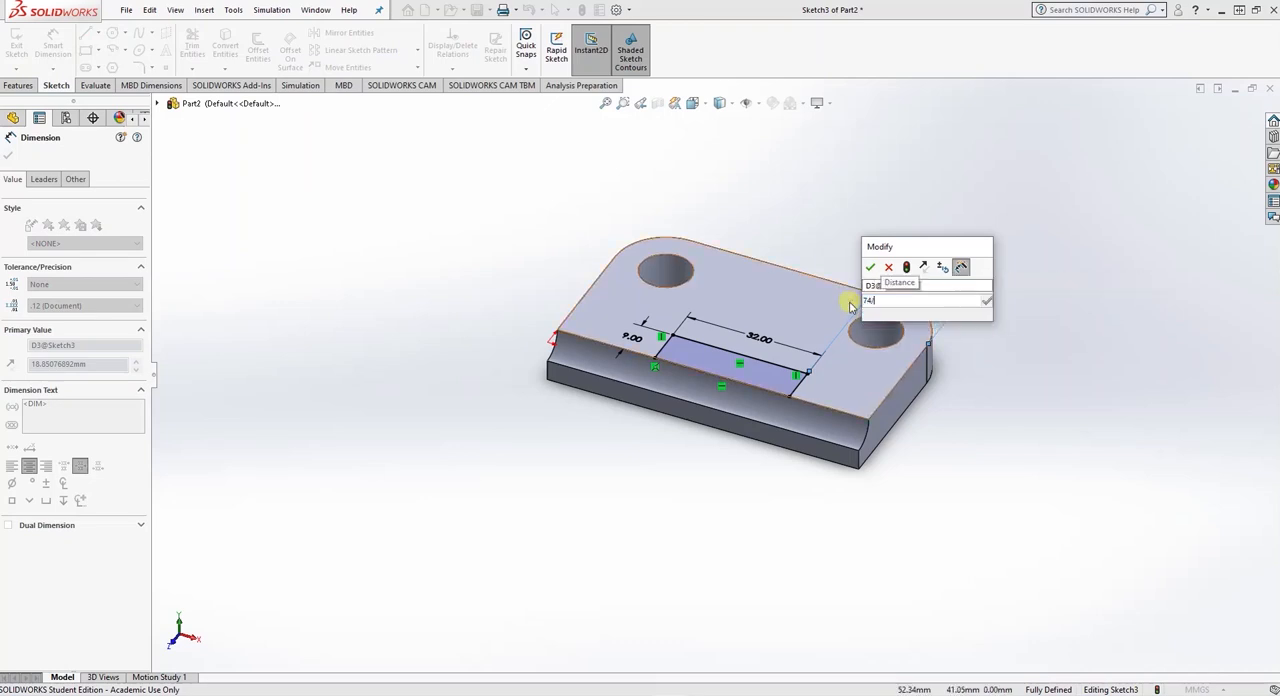
text(2-16)
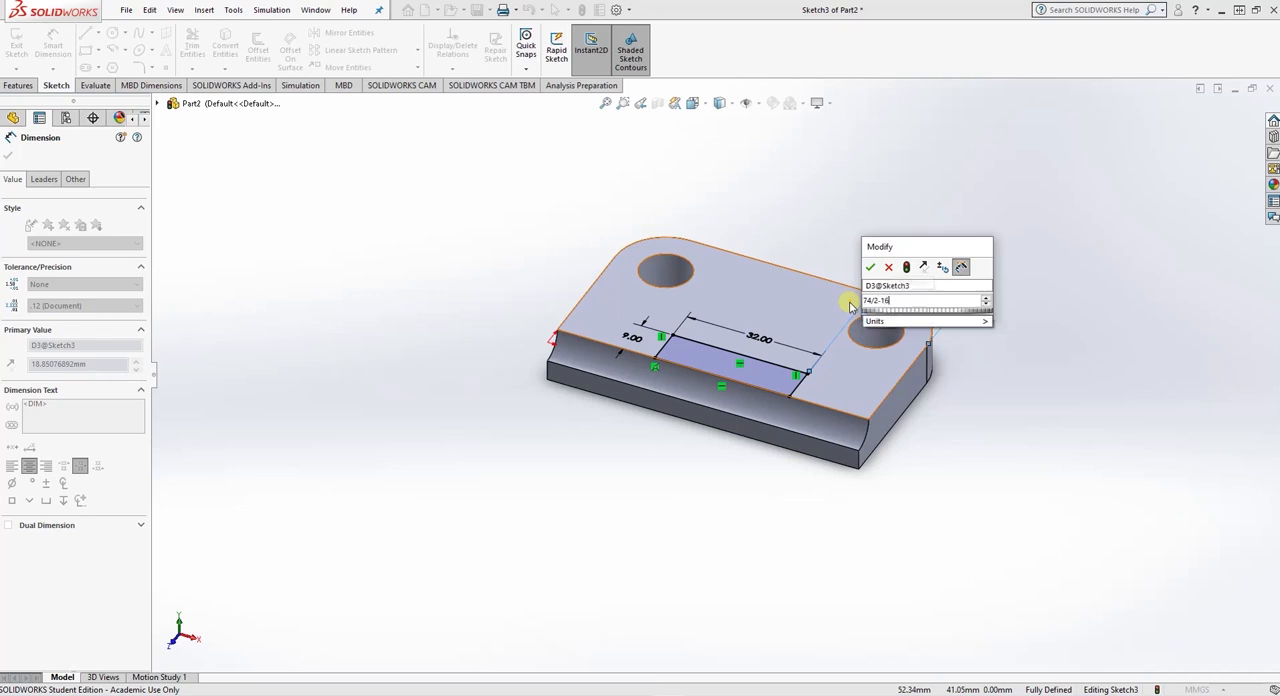
key(Return)
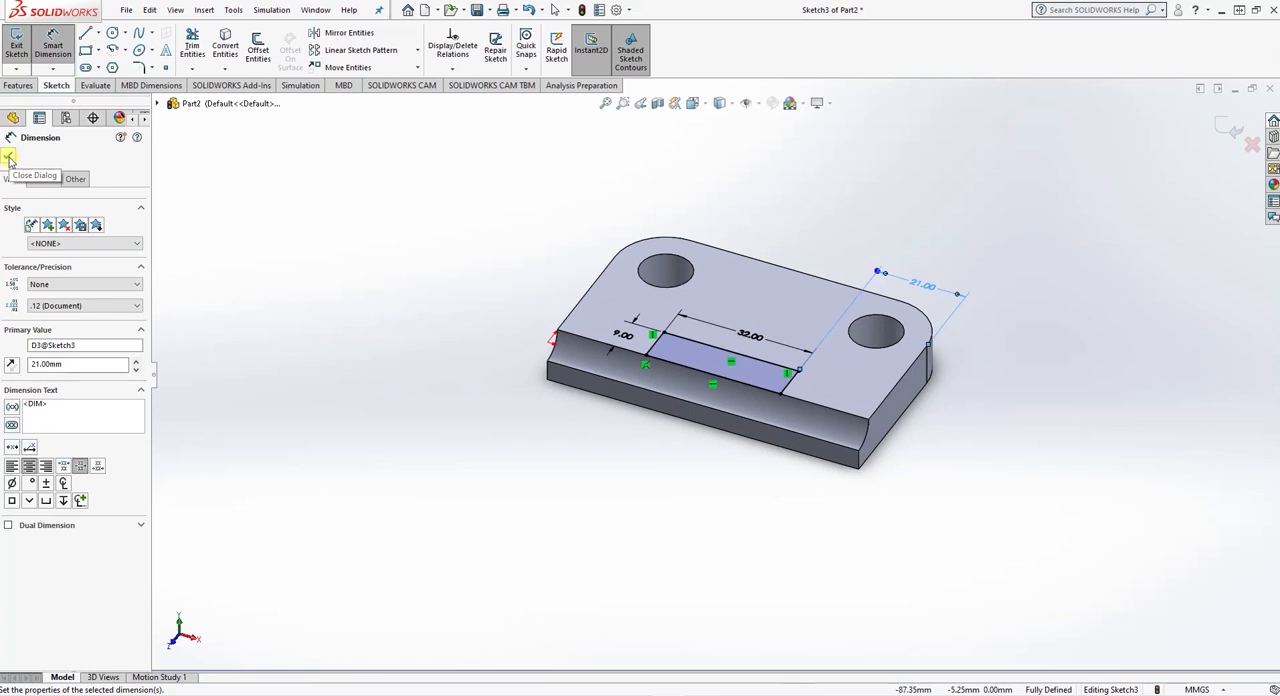
click(8, 157)
- Extrude the rectangle upward from the plate with a Blind depth of 62-10 mm, merged with the plate, to form the upright
mouse_move(749, 354)
middle_down()
mouse_move(797, 306)
mouse_move(790, 350)
mouse_move(803, 346)
middle_up()
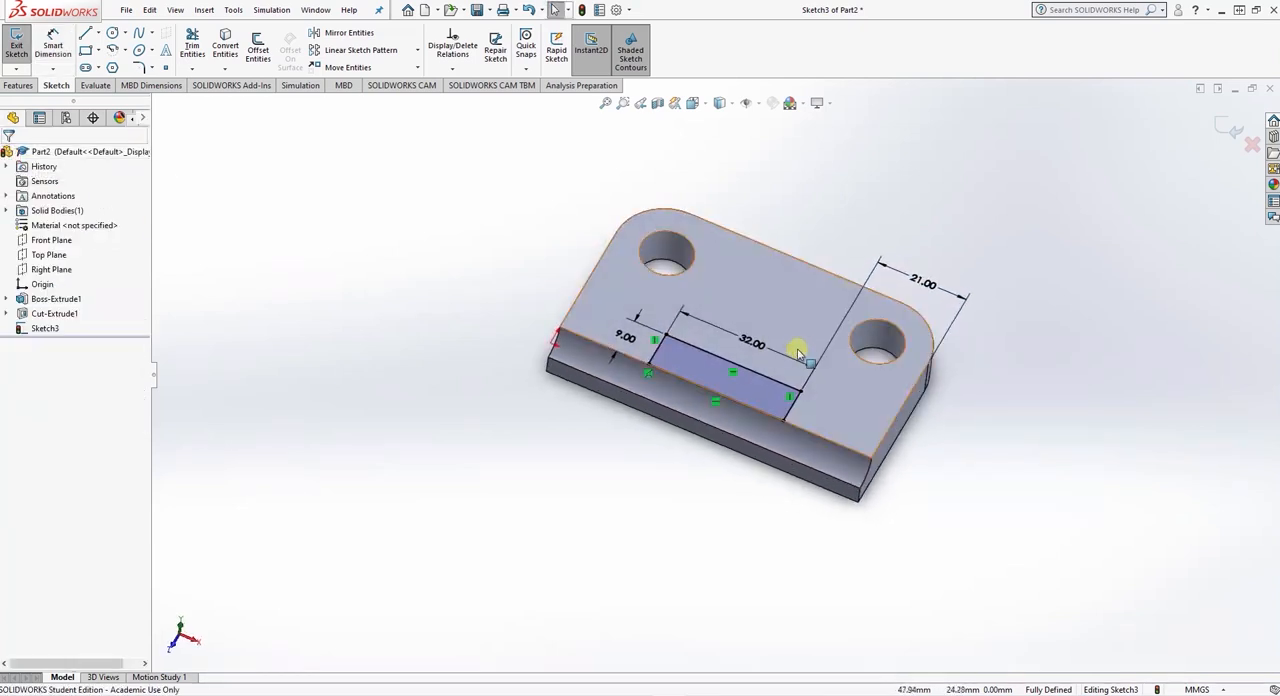
click(19, 87)
click(21, 45)
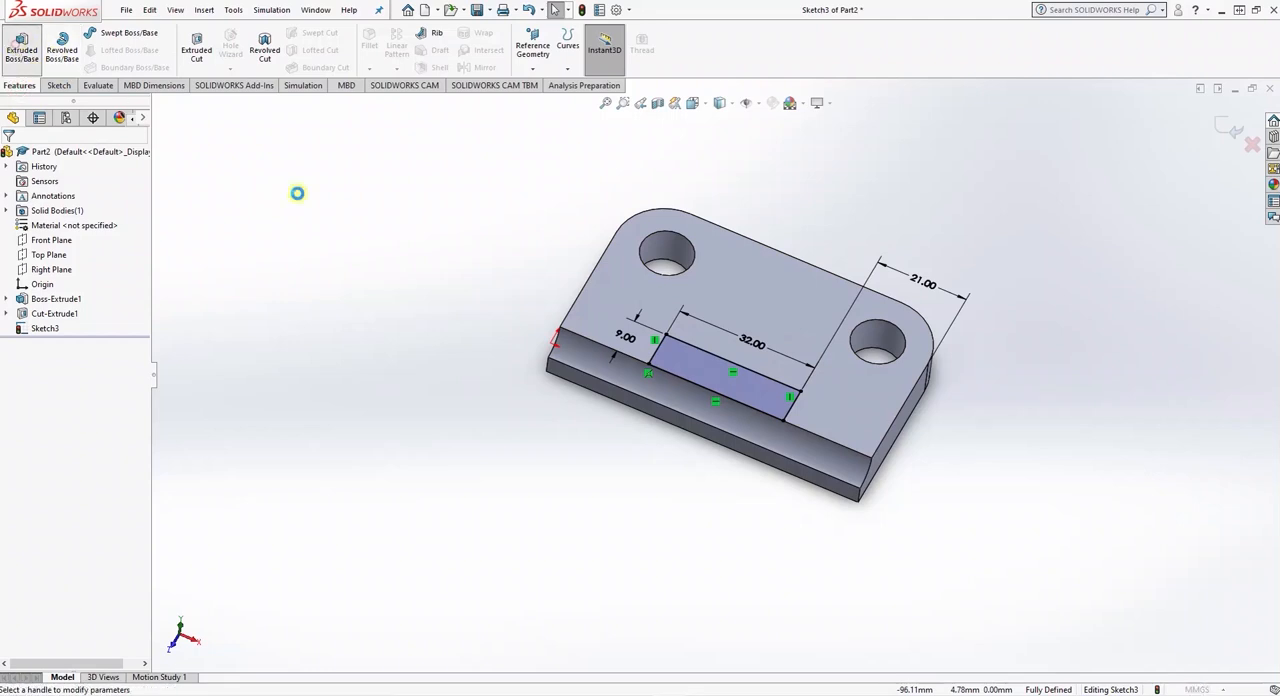
middle_drag(668, 537, 601, 511)
middle_drag(583, 490, 590, 483)
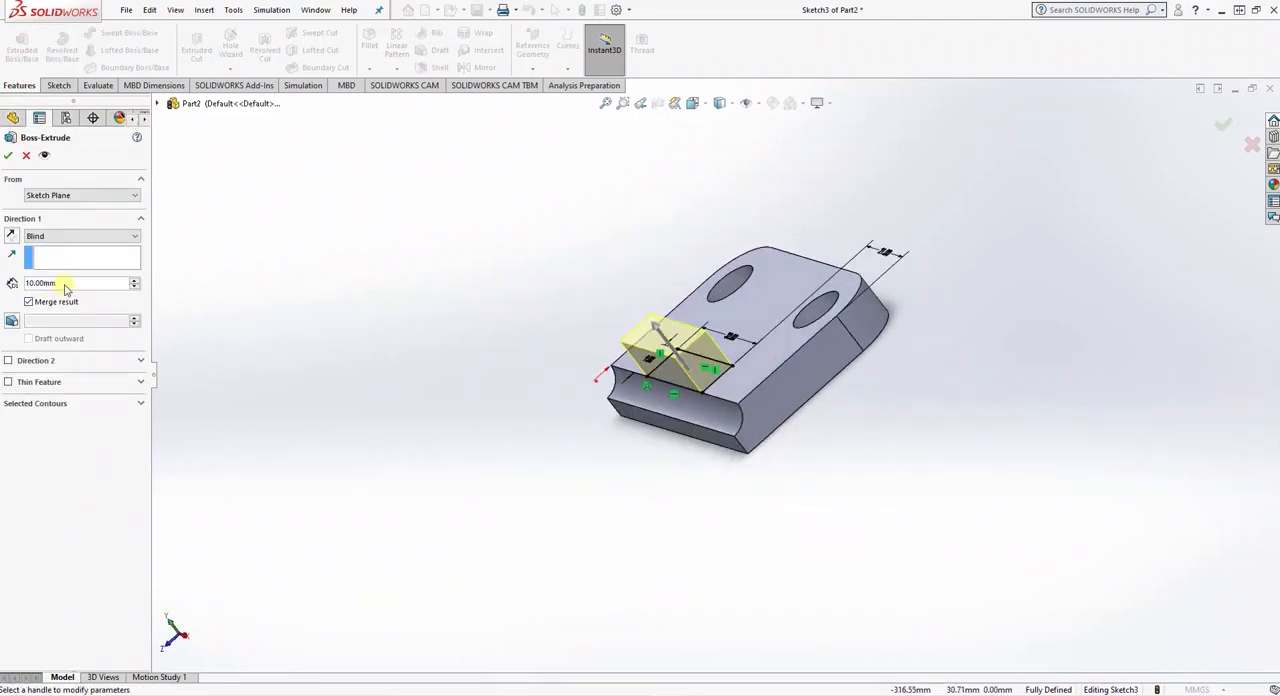
text(62-1)
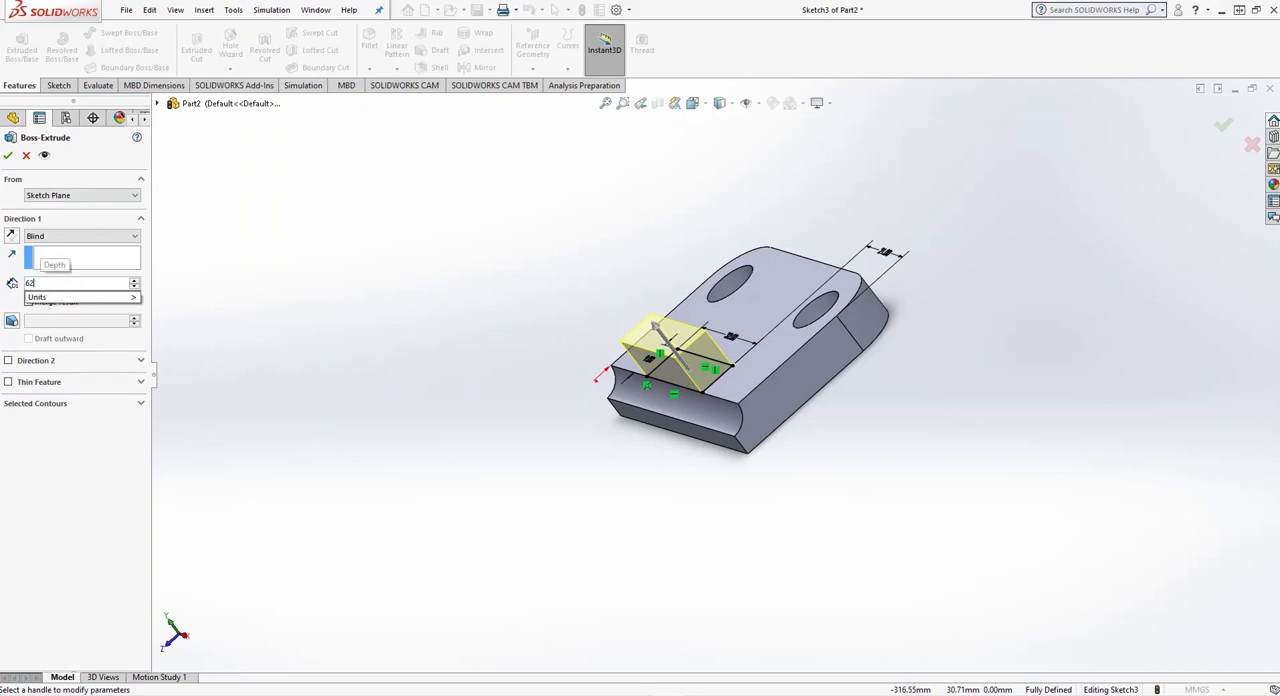
text(0)
key(Return)
middle_drag(658, 436, 708, 514)
click(9, 156)
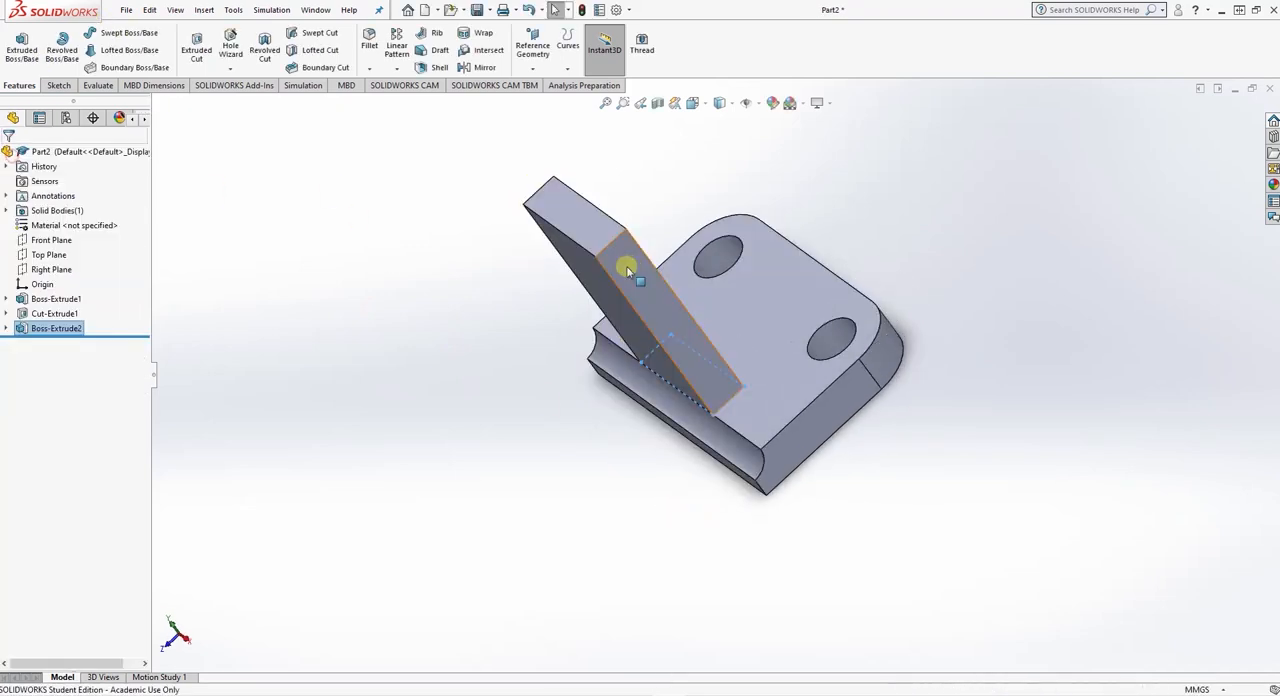
- On the upright's face towards the plate holes, sketch a 16 mm radius circle centred on the top edge's midpoint, through its corner
click(692, 103)
click(767, 142)
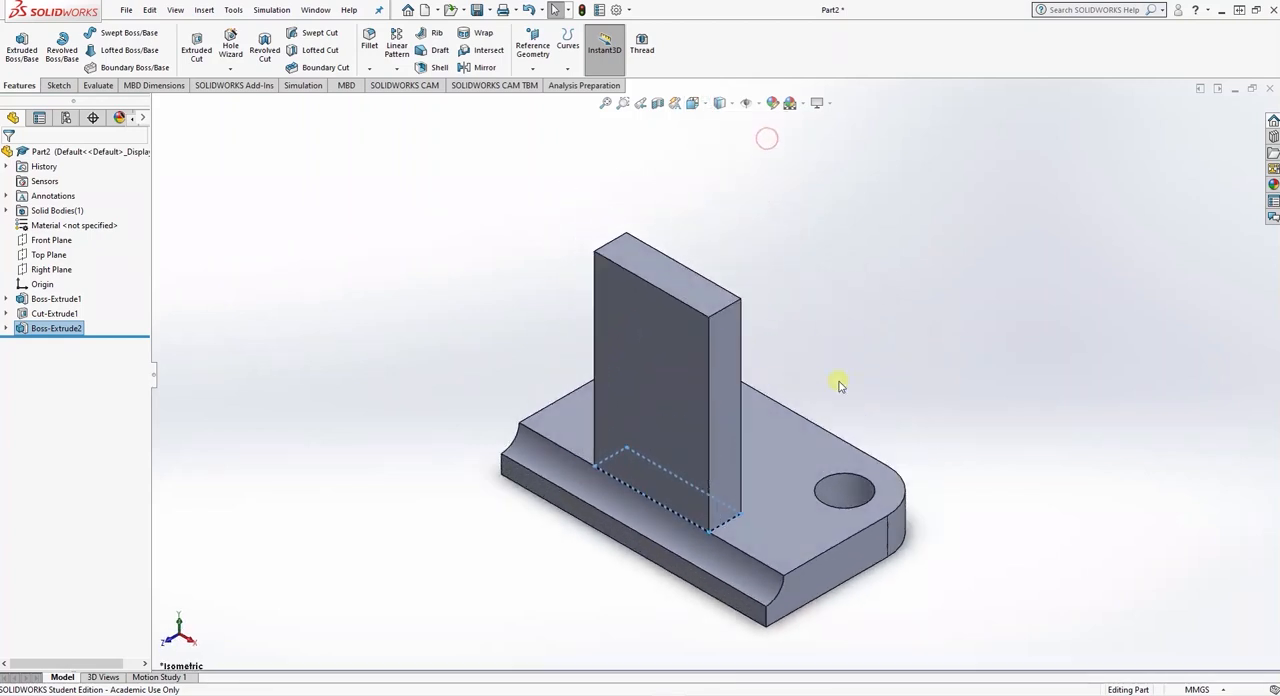
middle_drag(852, 372, 774, 437)
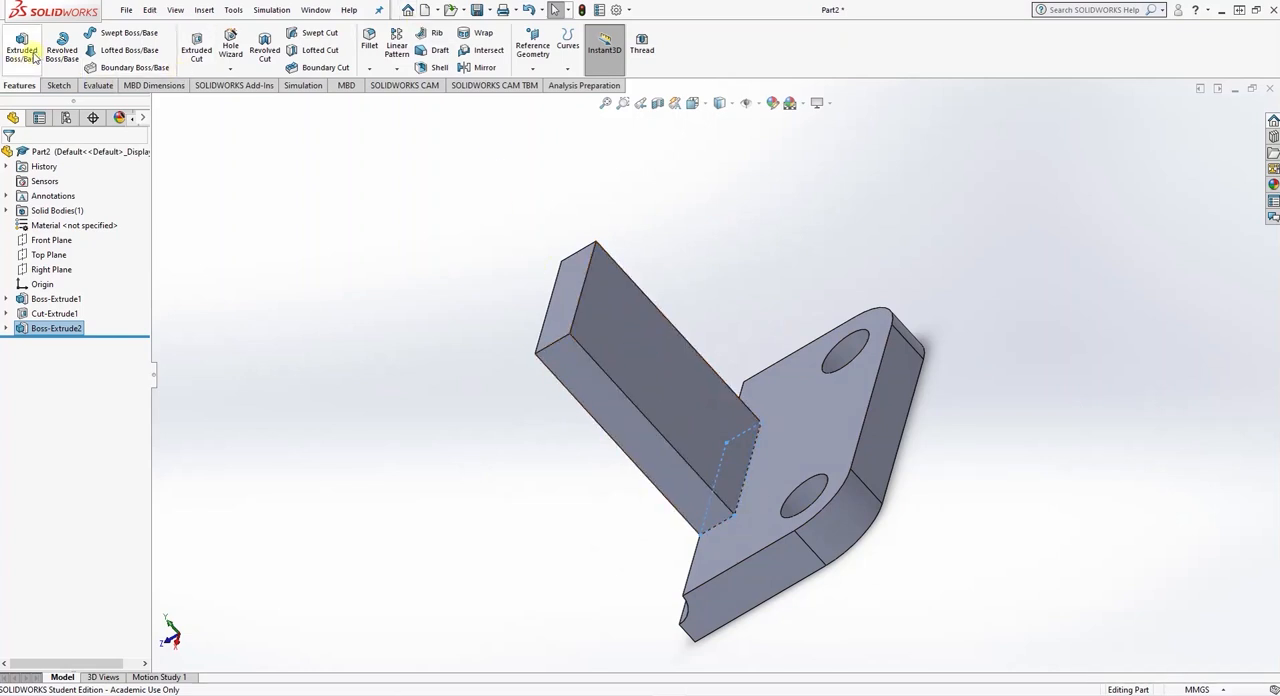
click(628, 333)
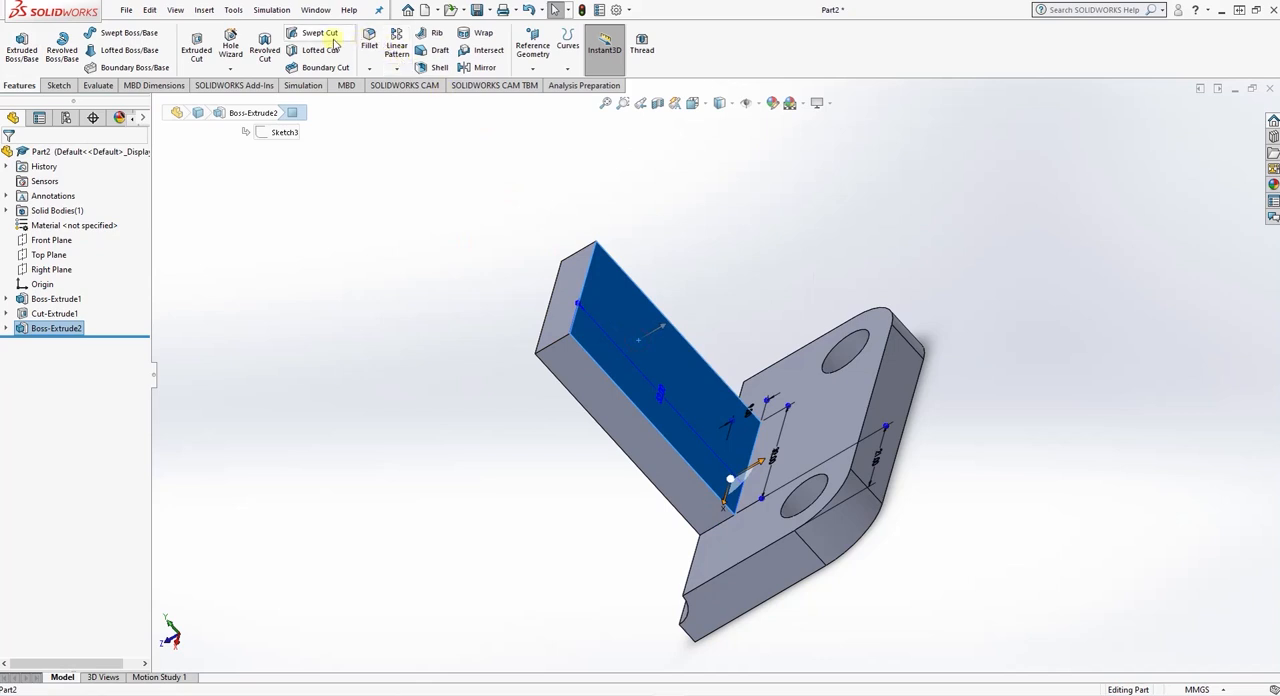
click(58, 86)
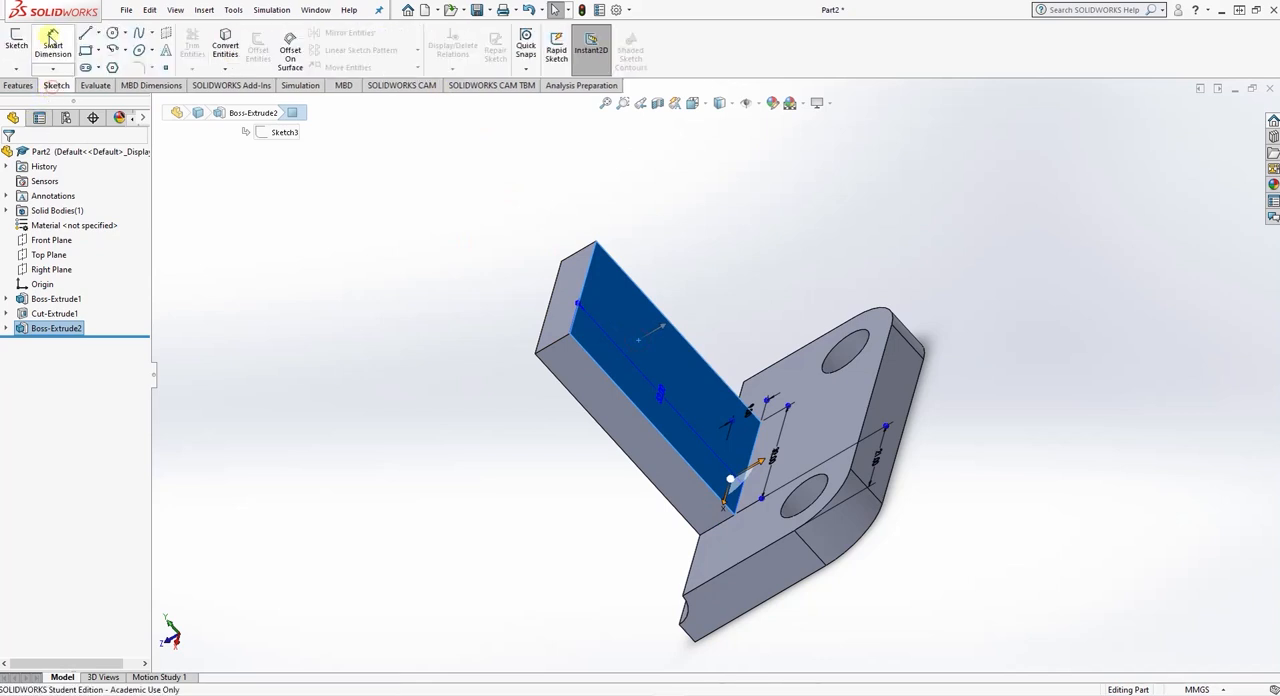
click(110, 34)
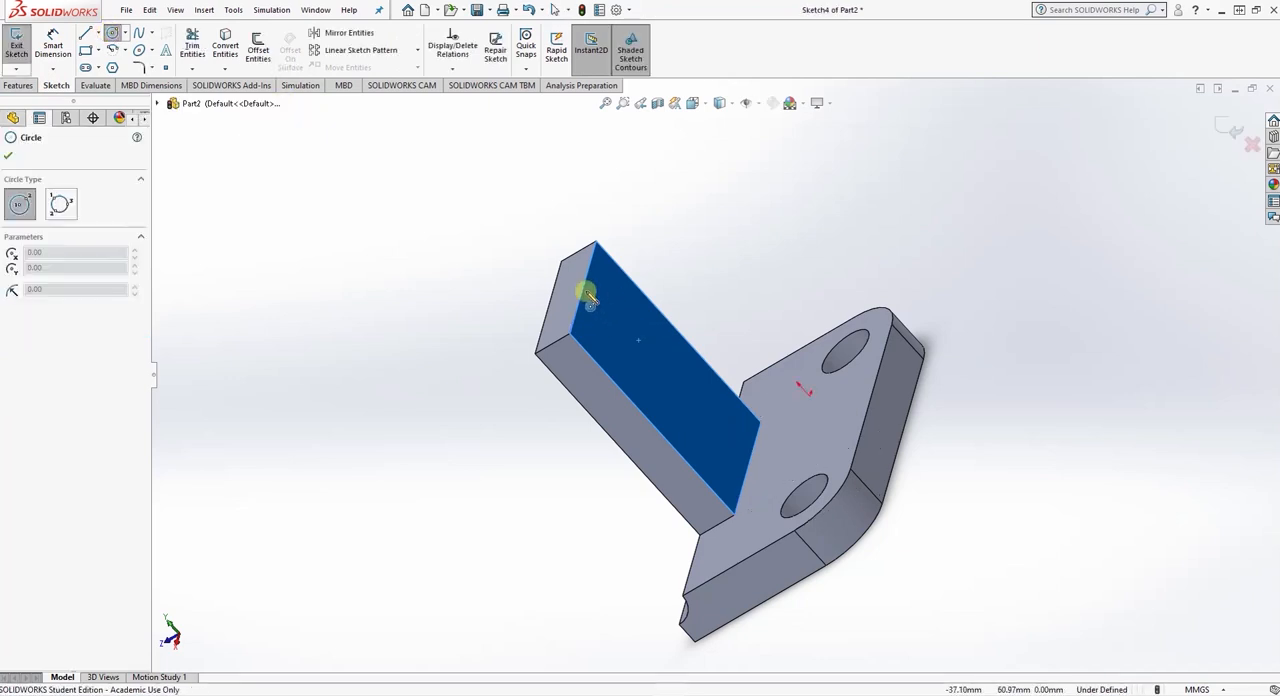
drag(581, 290, 569, 331)
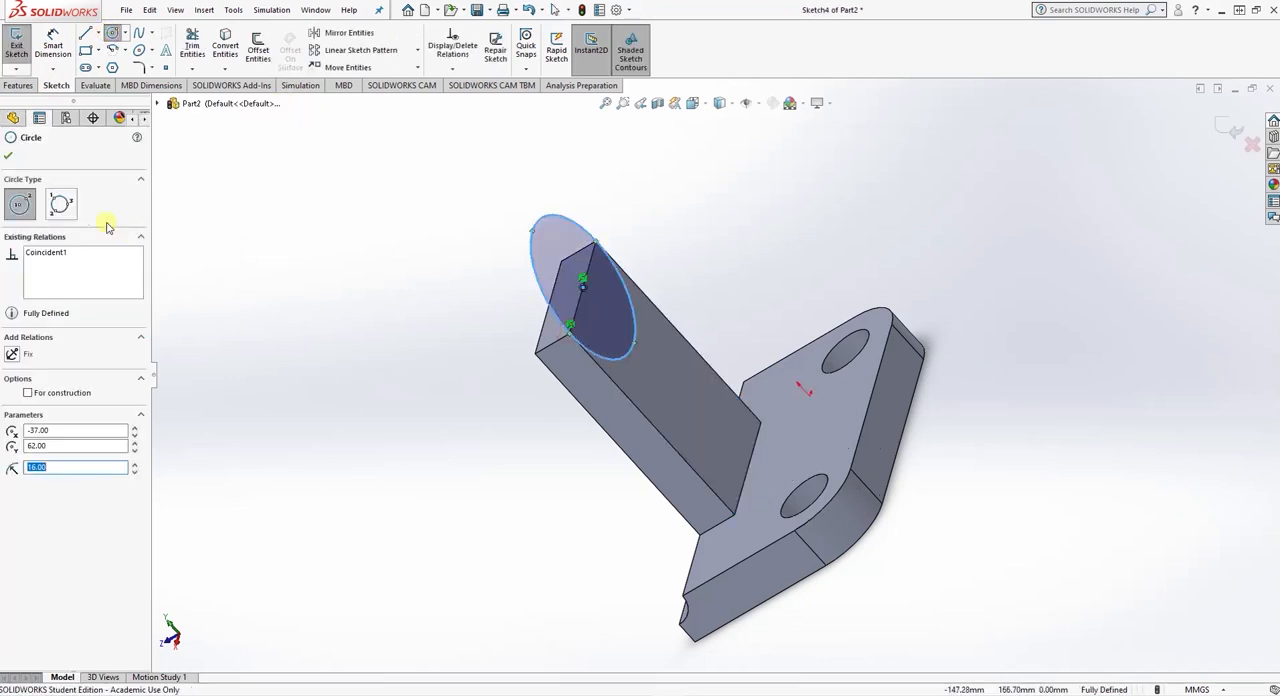
click(8, 158)
- Extrude the circle with a Blind depth of 14 mm in the reversed direction, away from the plate holes, merged with the upright
click(18, 85)
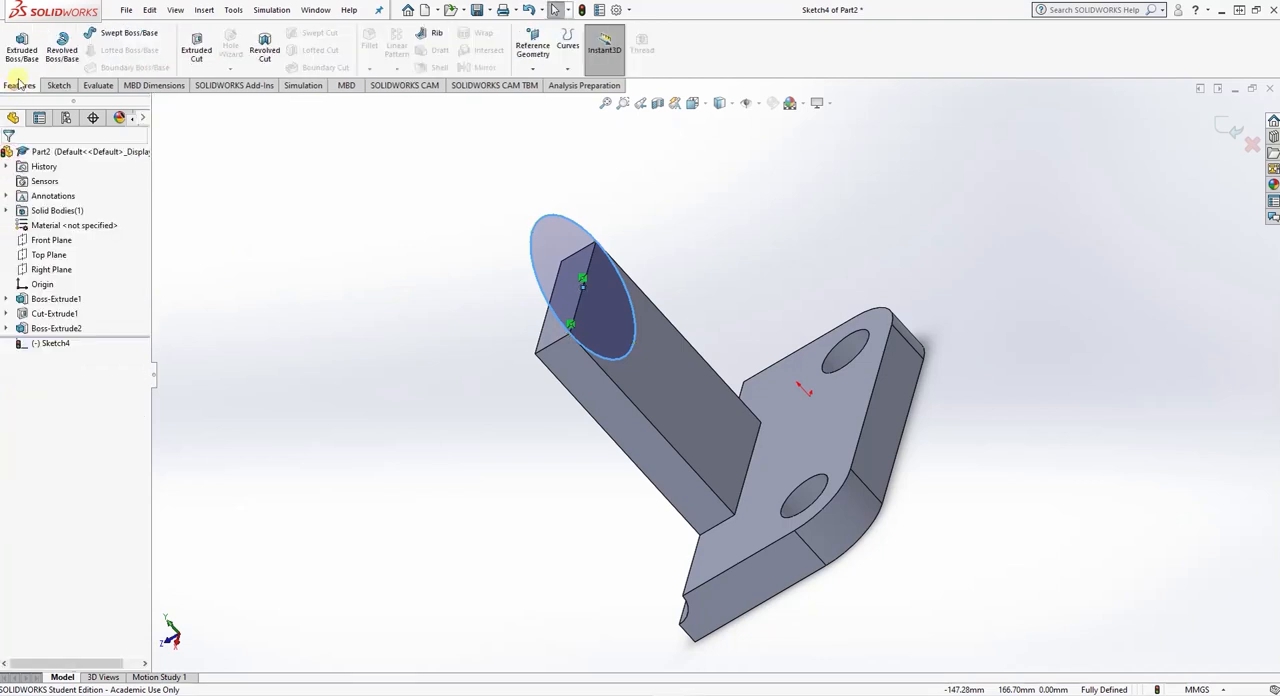
click(22, 48)
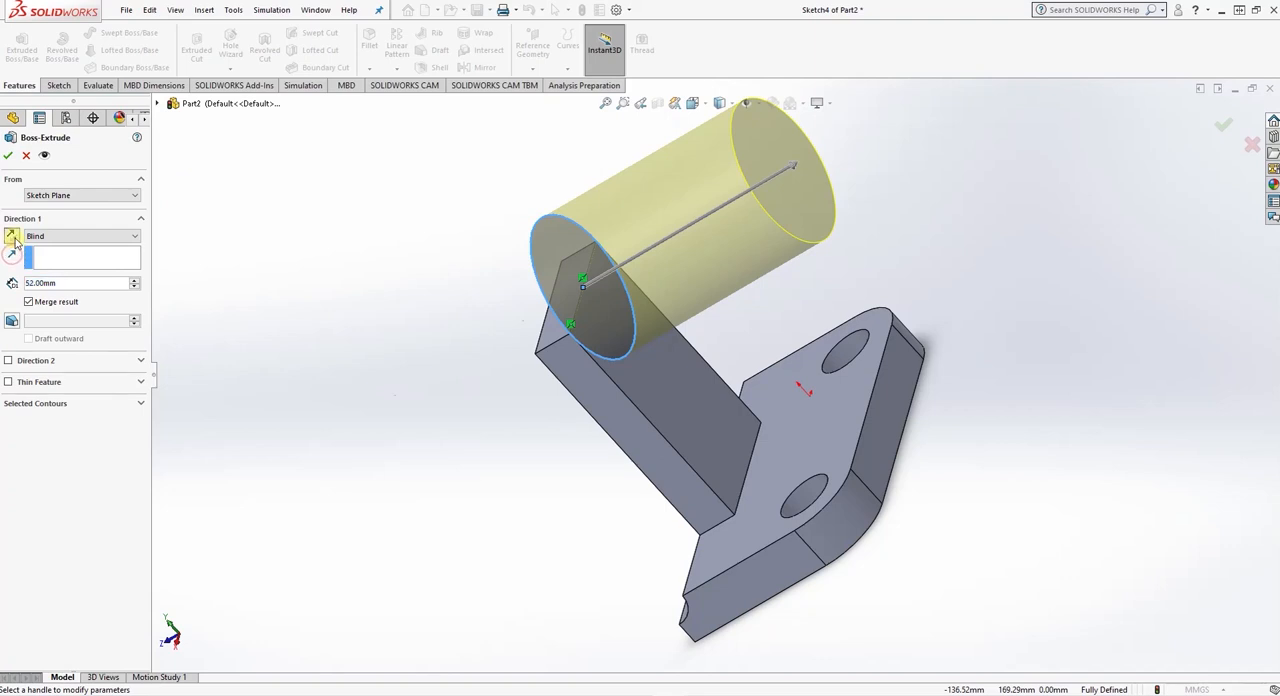
click(12, 237)
text(14)
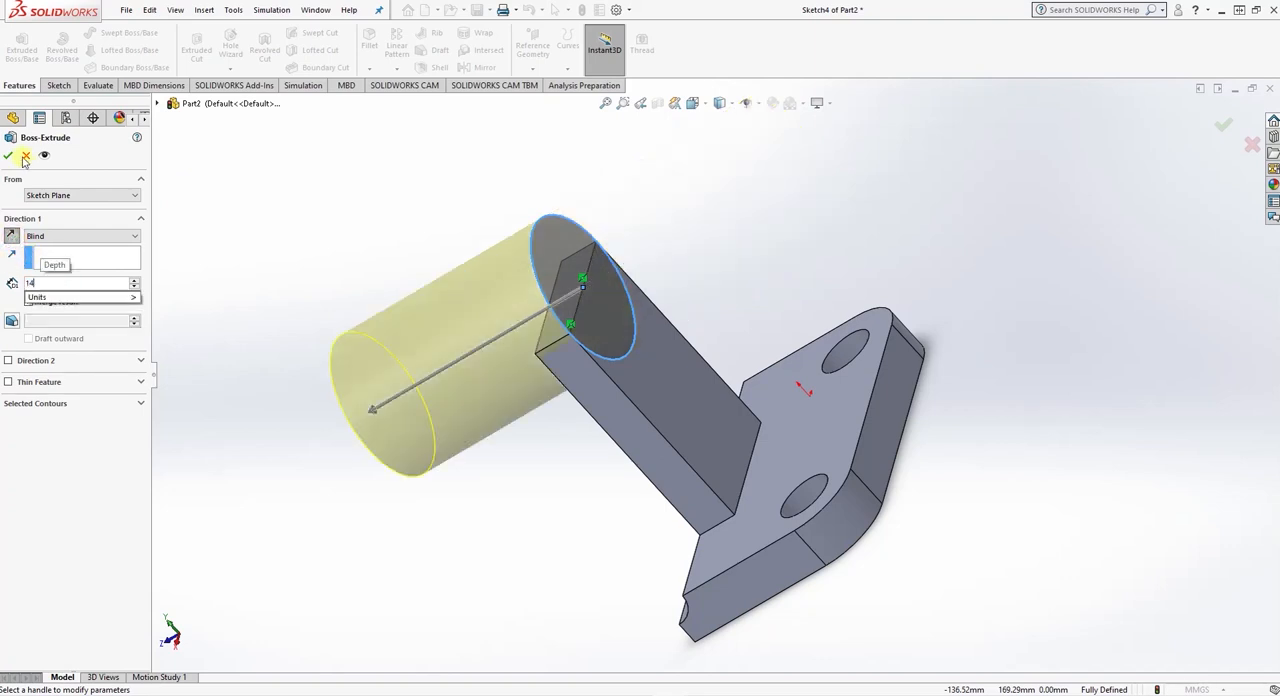
key(Return)
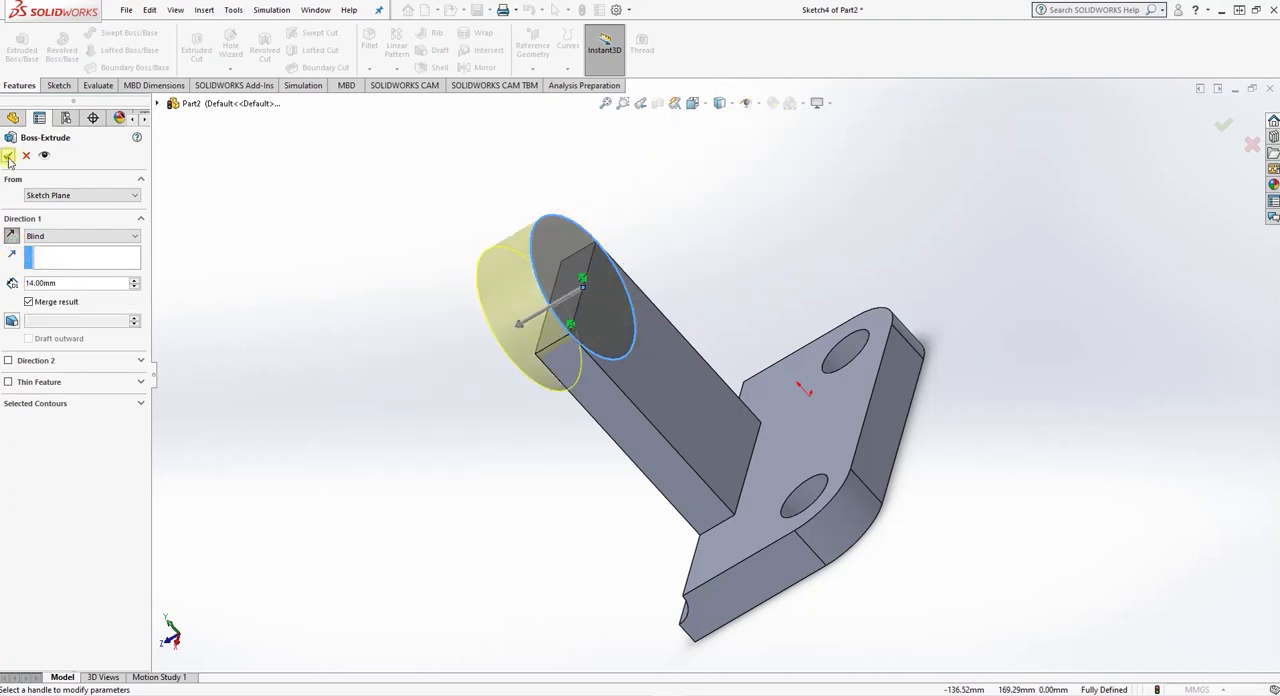
click(9, 156)
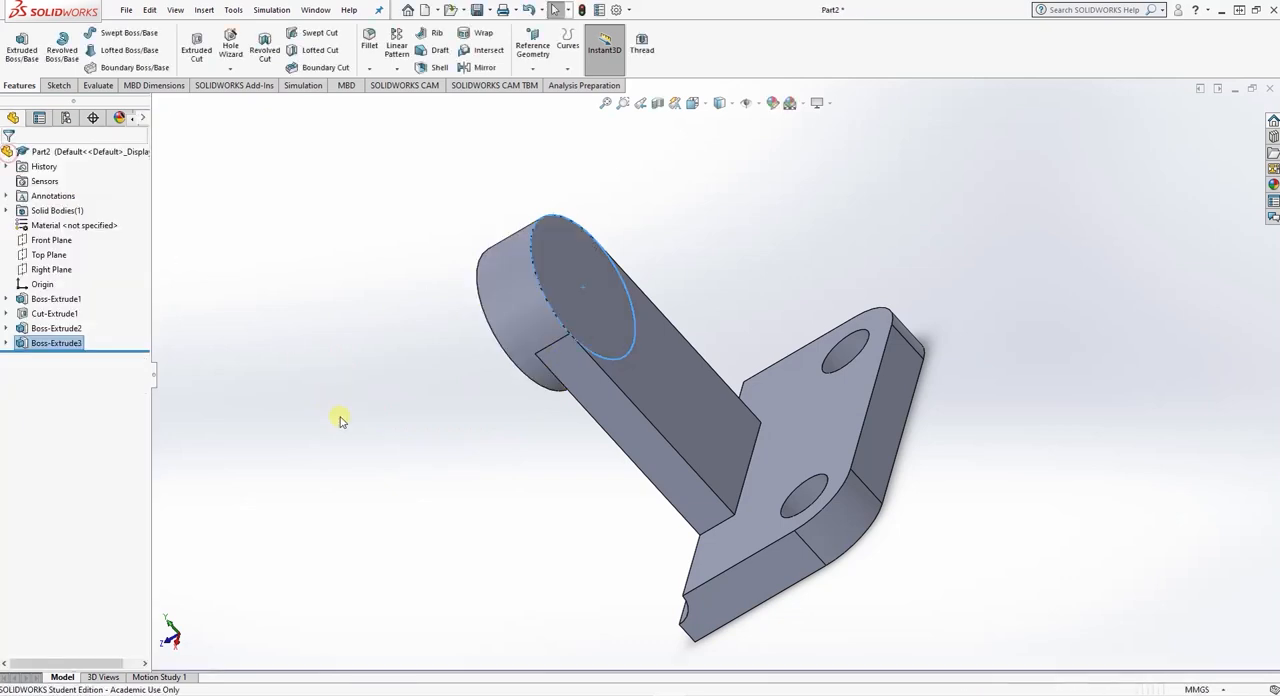
- On the upright's face towards the plate holes, sketch a circle of about 6 mm radius concentric with the rounded head
middle_drag(337, 417, 449, 368)
click(593, 278)
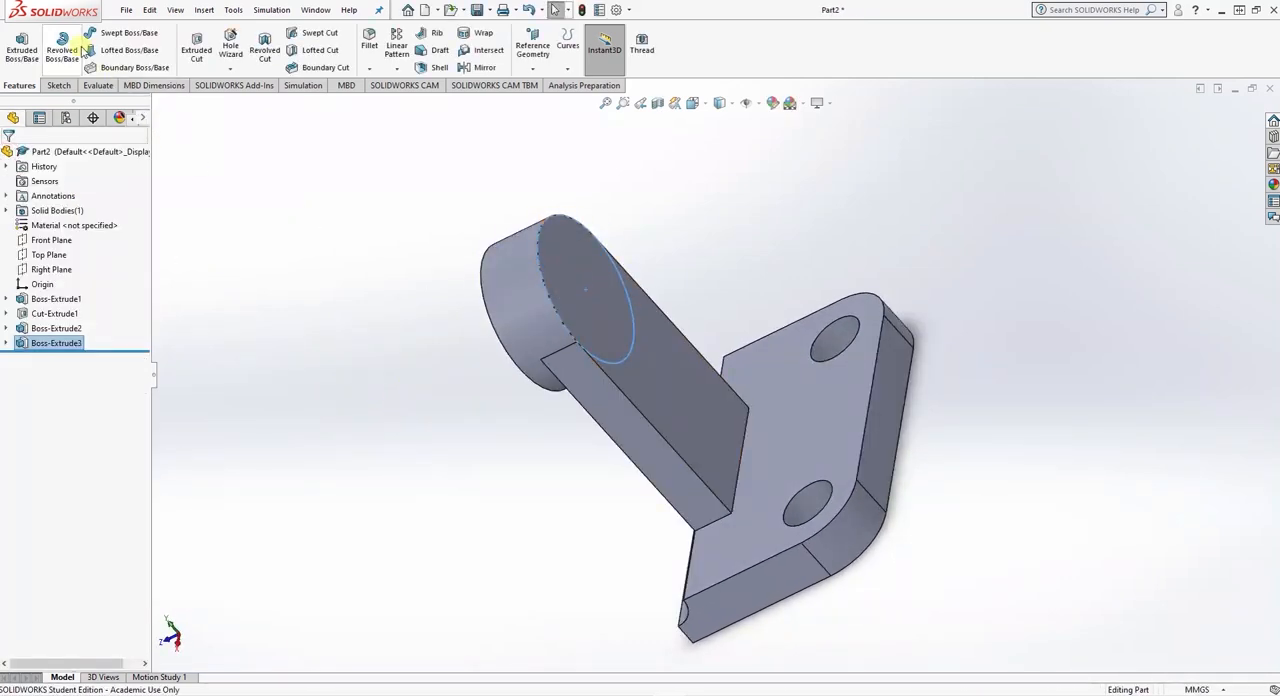
click(564, 225)
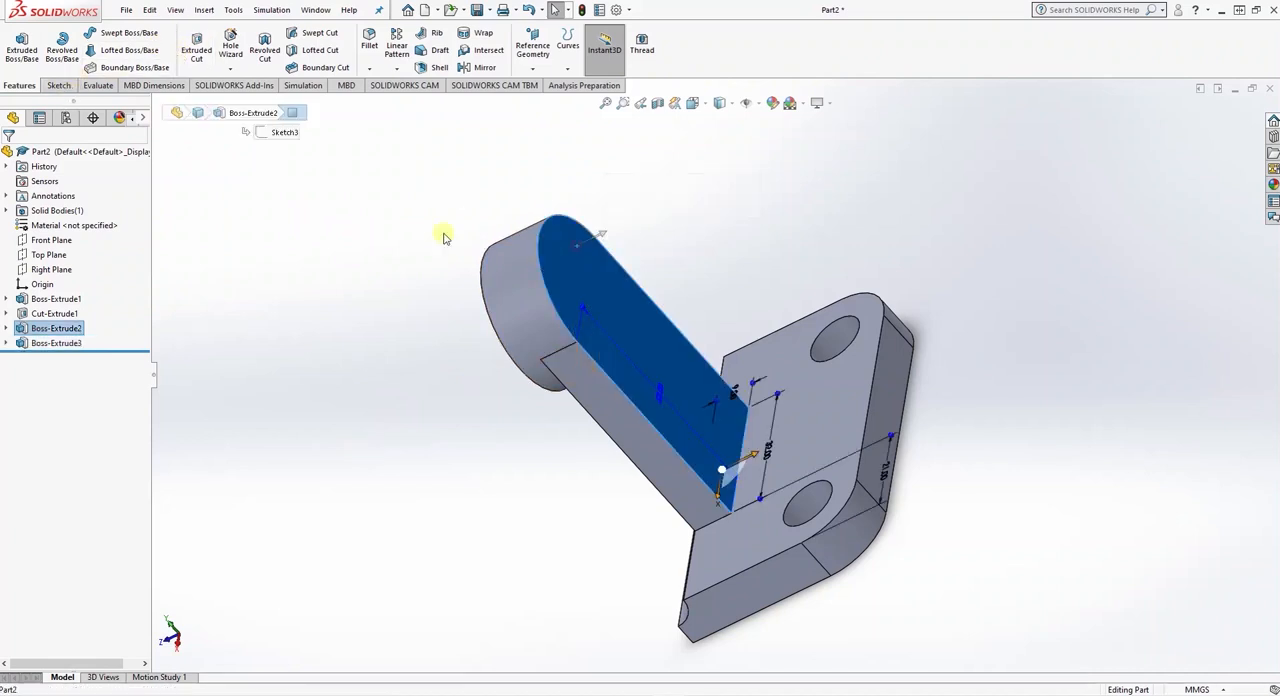
click(56, 85)
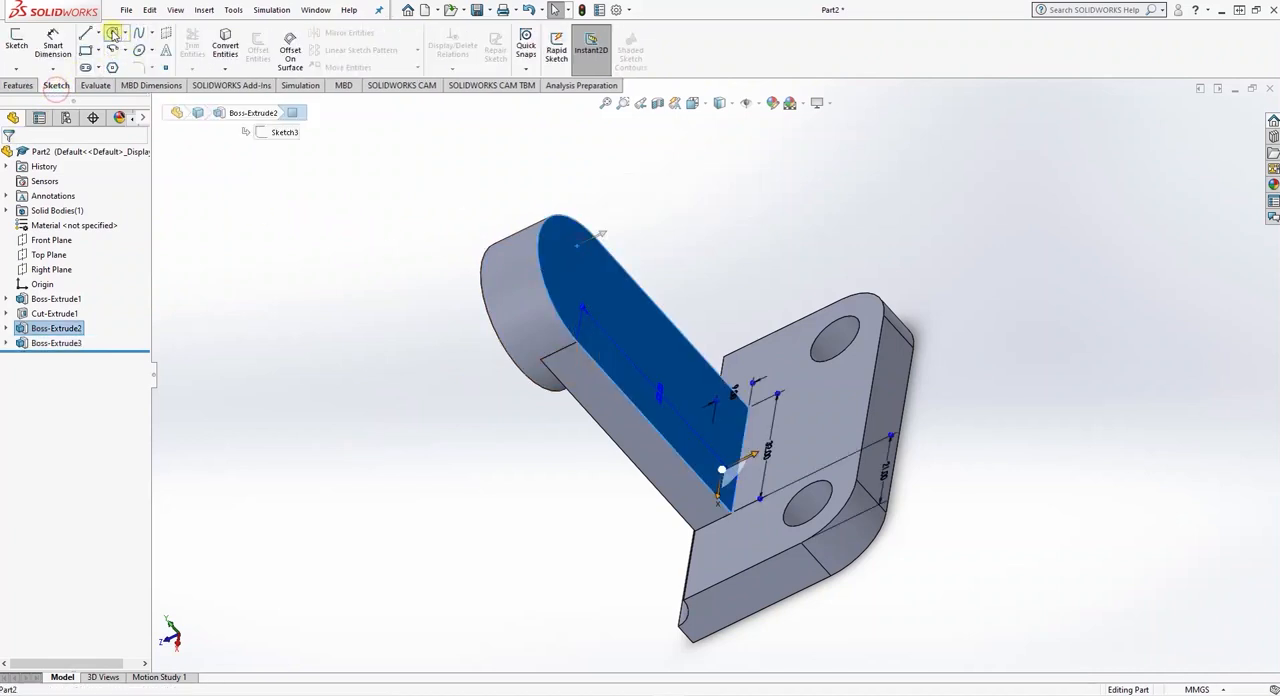
click(113, 33)
middle_drag(657, 308, 580, 294)
click(580, 291)
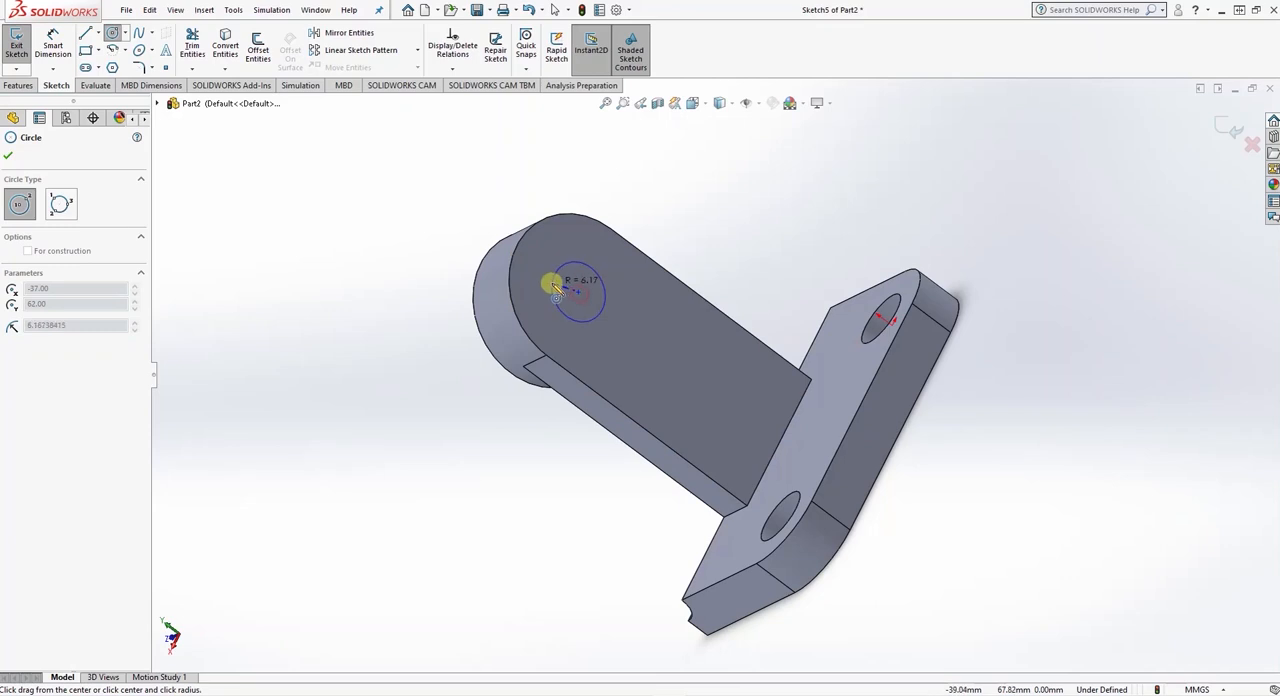
click(553, 287)
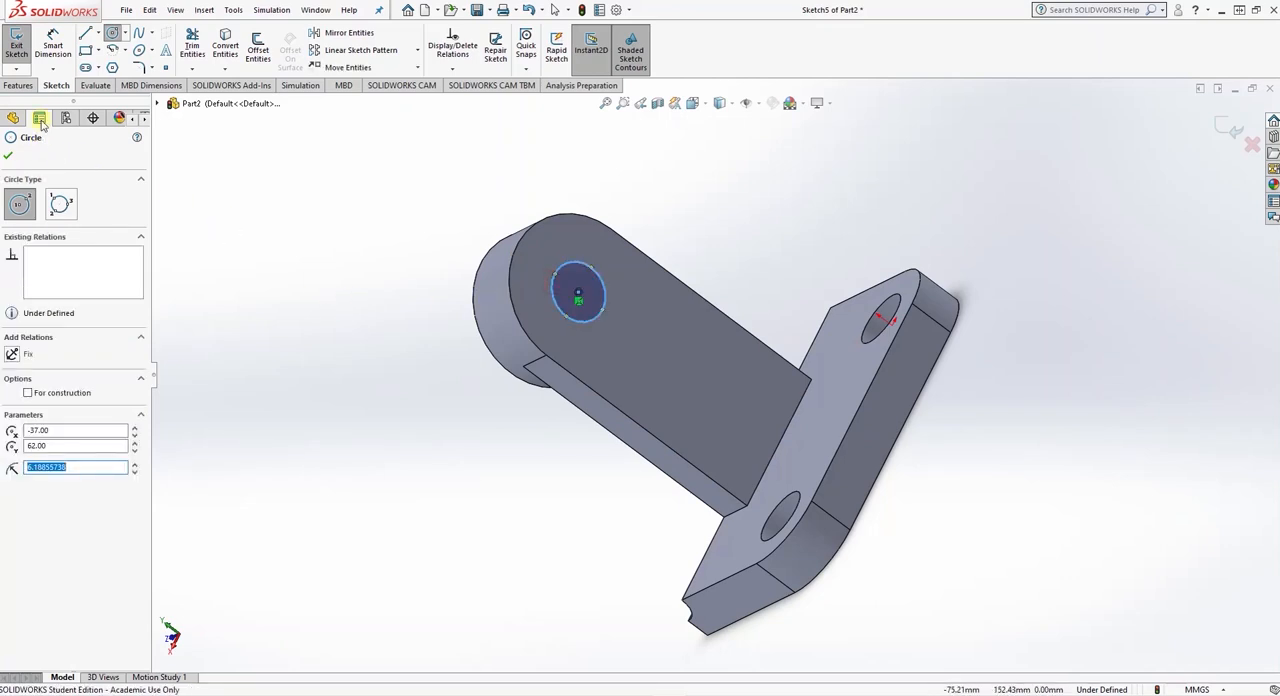
- Check the bracket's hole size in the exercise drawing and dimension the circle's diameter as 12 mm
click(53, 45)
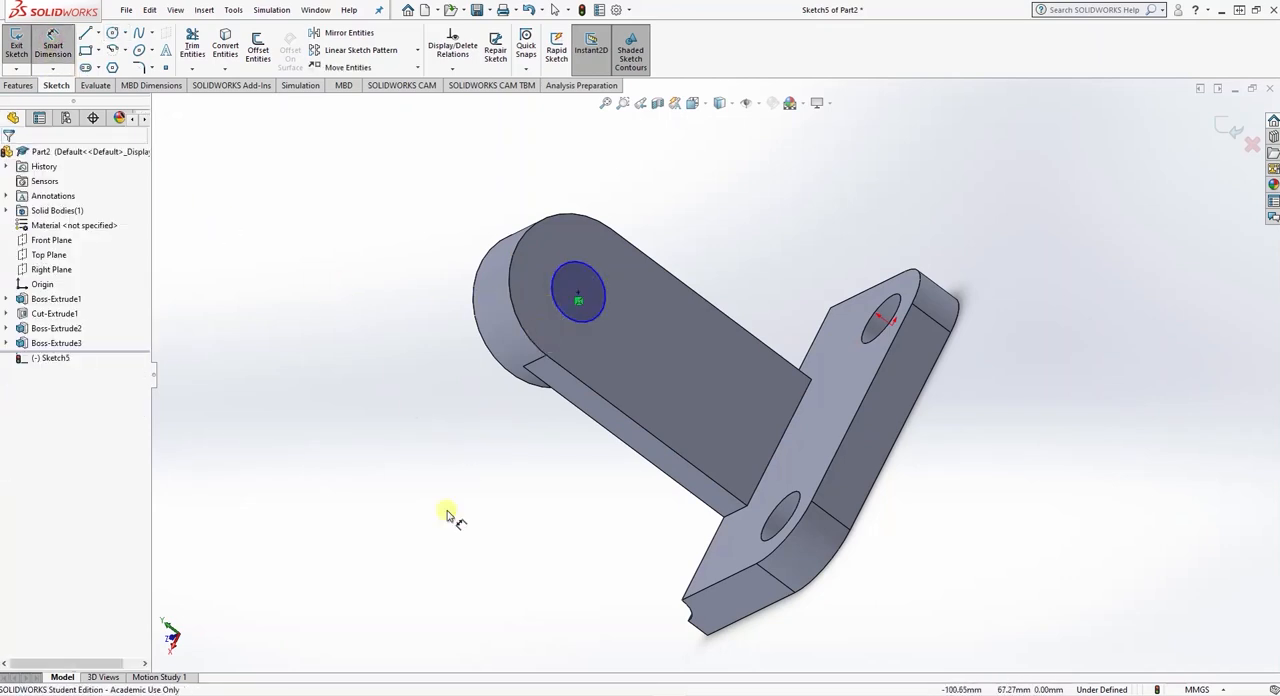
key(alt+Tab)
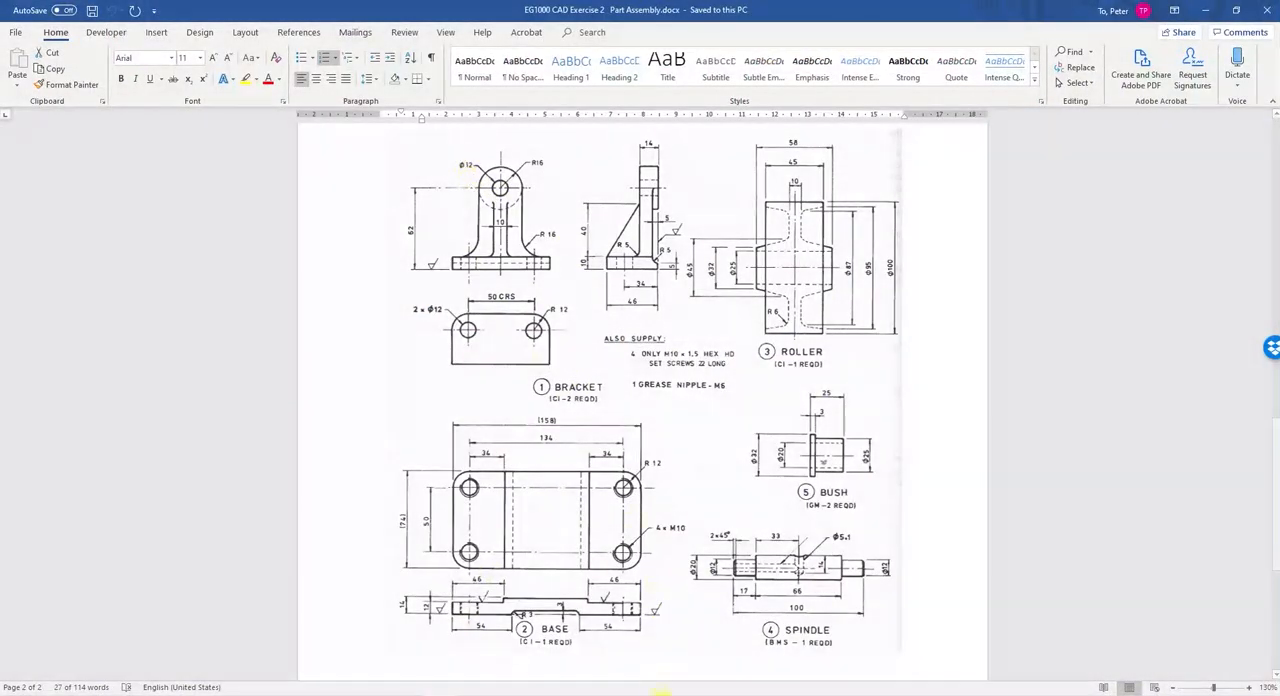
key(alt+Tab)
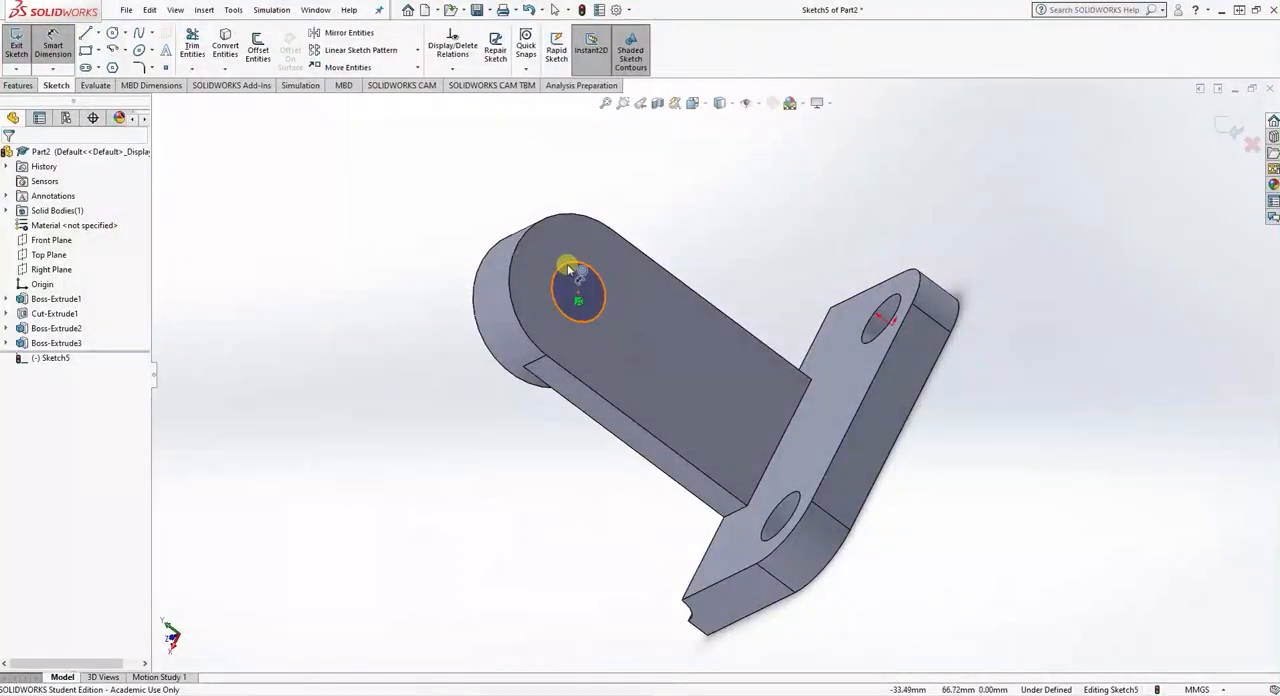
click(569, 272)
click(632, 340)
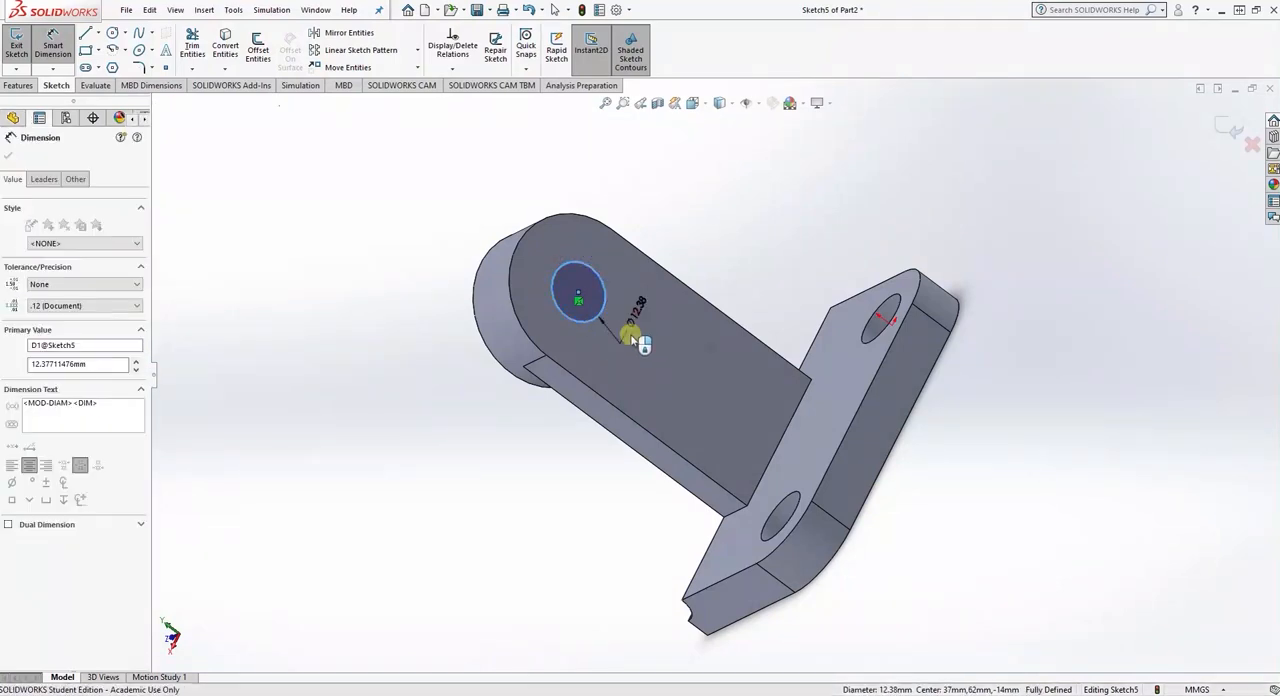
text(12)
key(Return)
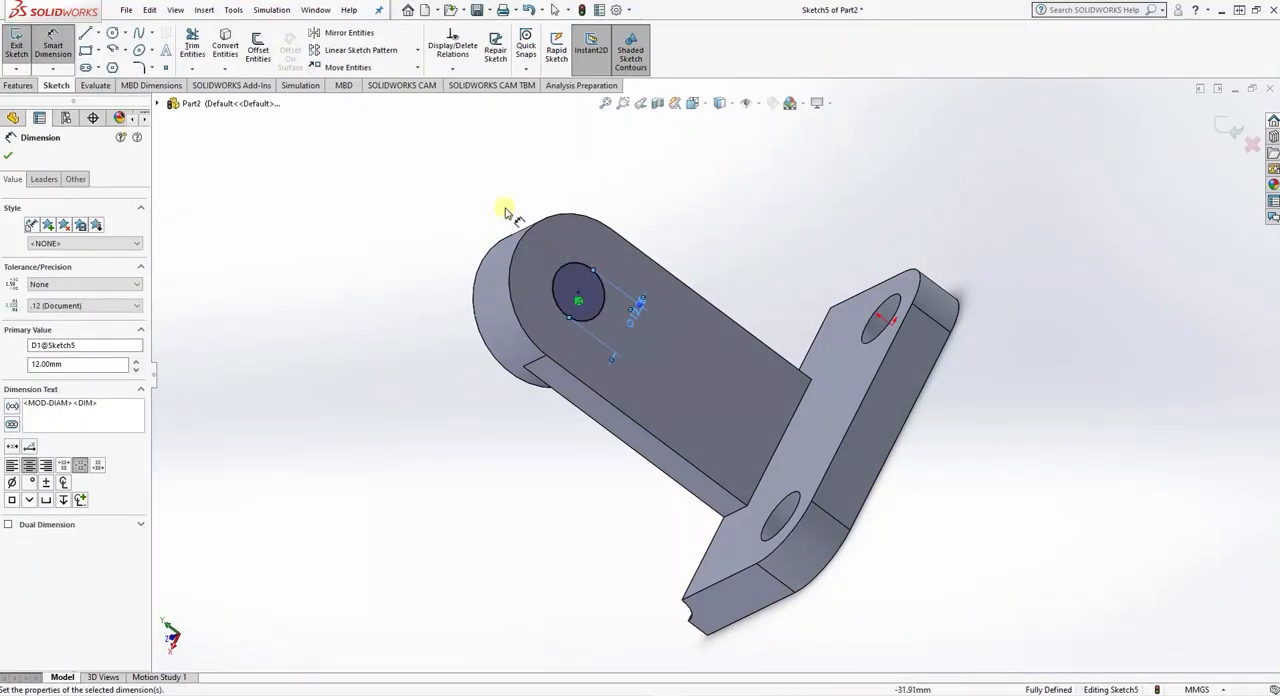
click(8, 155)
- Cut the 12 mm circle Through All to make the hole in the rounded head
click(19, 85)
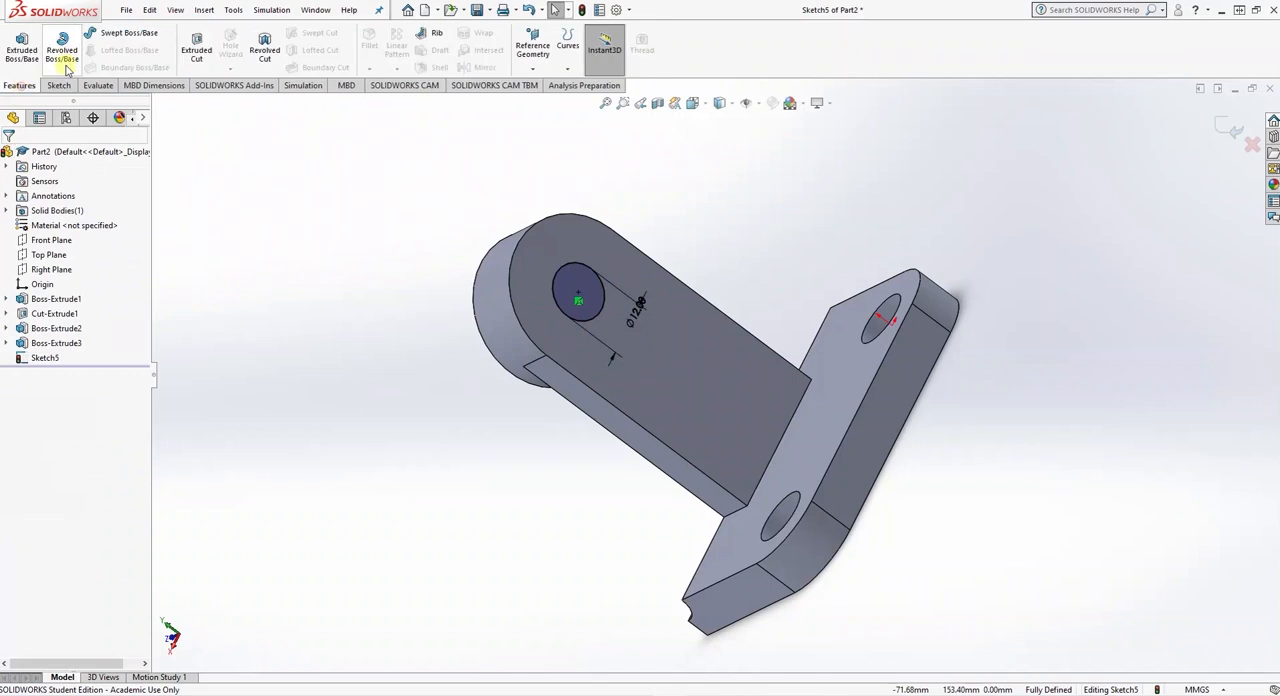
click(196, 46)
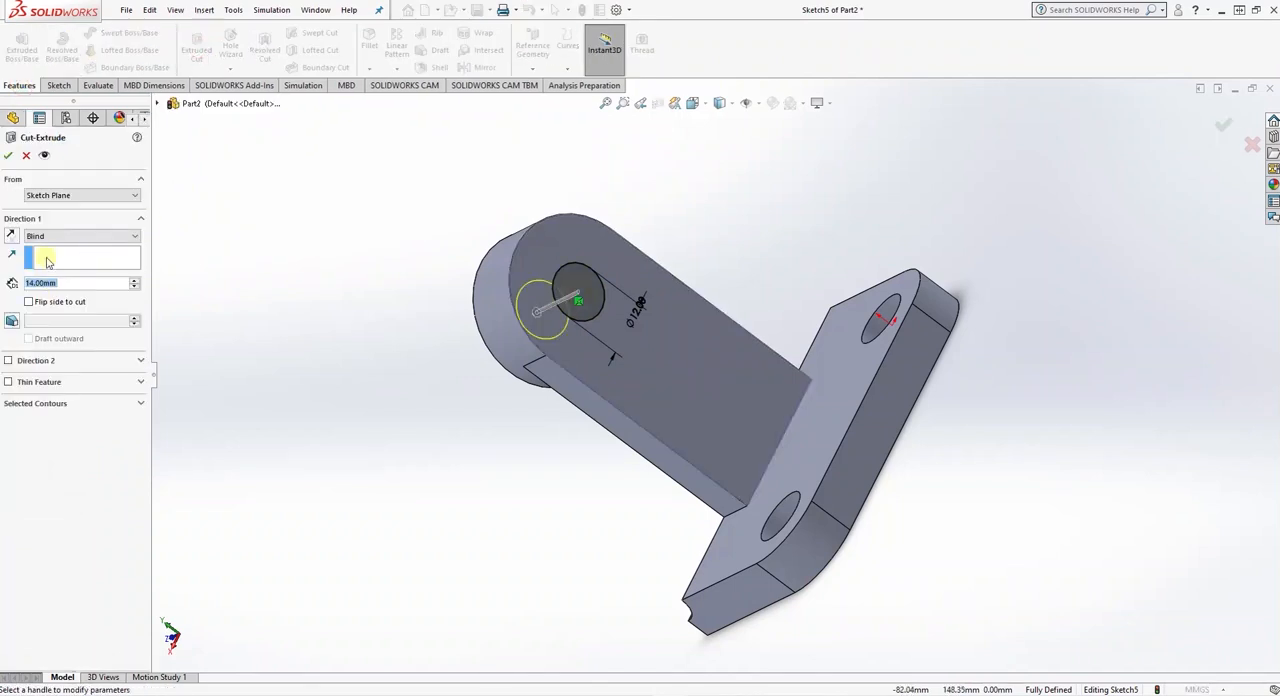
click(45, 236)
click(47, 259)
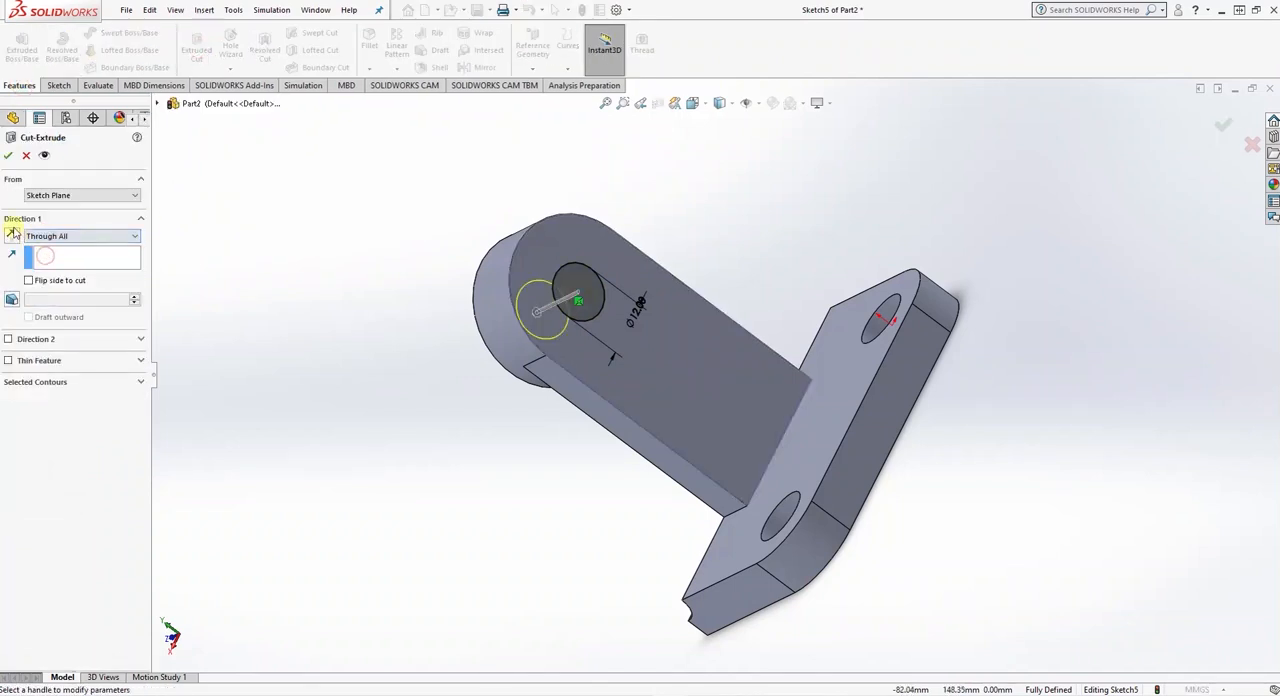
click(8, 155)
- After consulting the exercise drawing, sketch a rectangle about 6 by 32 mm on the plate's top face, from the upright's base to the opposite edge
mouse_move(329, 417)
middle_down()
mouse_move(383, 400)
mouse_move(468, 276)
mouse_move(503, 267)
mouse_move(340, 317)
mouse_move(300, 378)
mouse_move(331, 421)
middle_up()
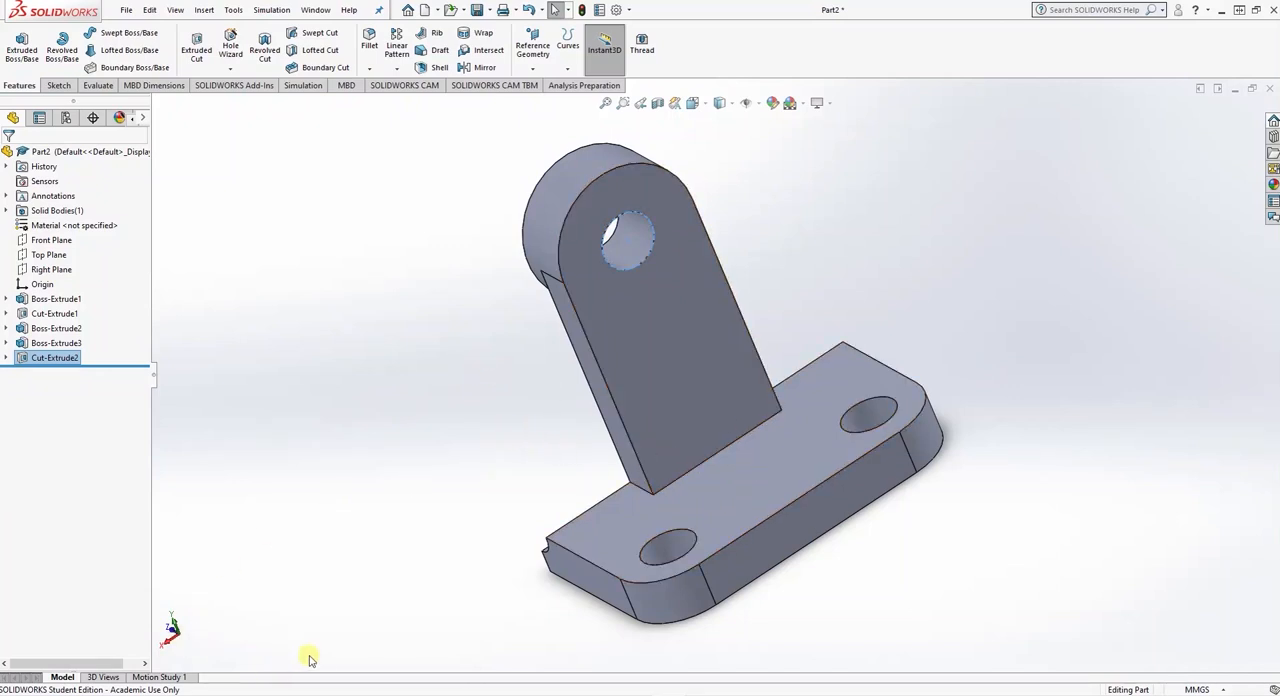
click(327, 694)
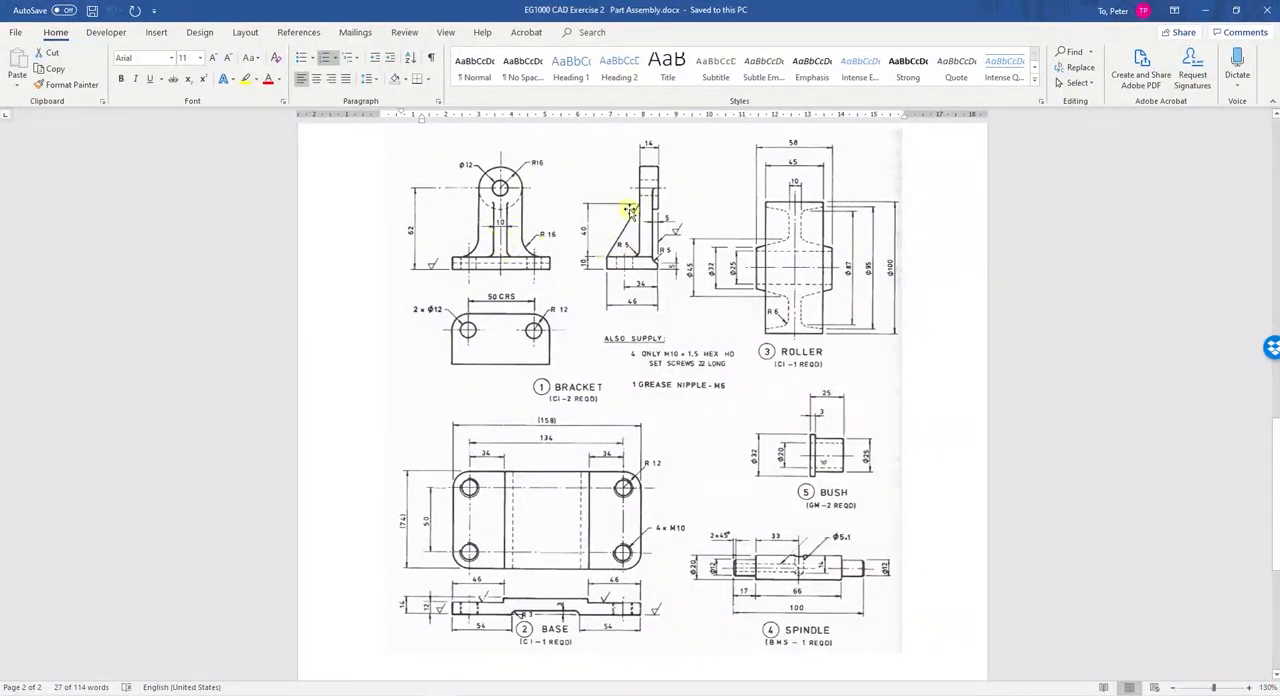
click(620, 694)
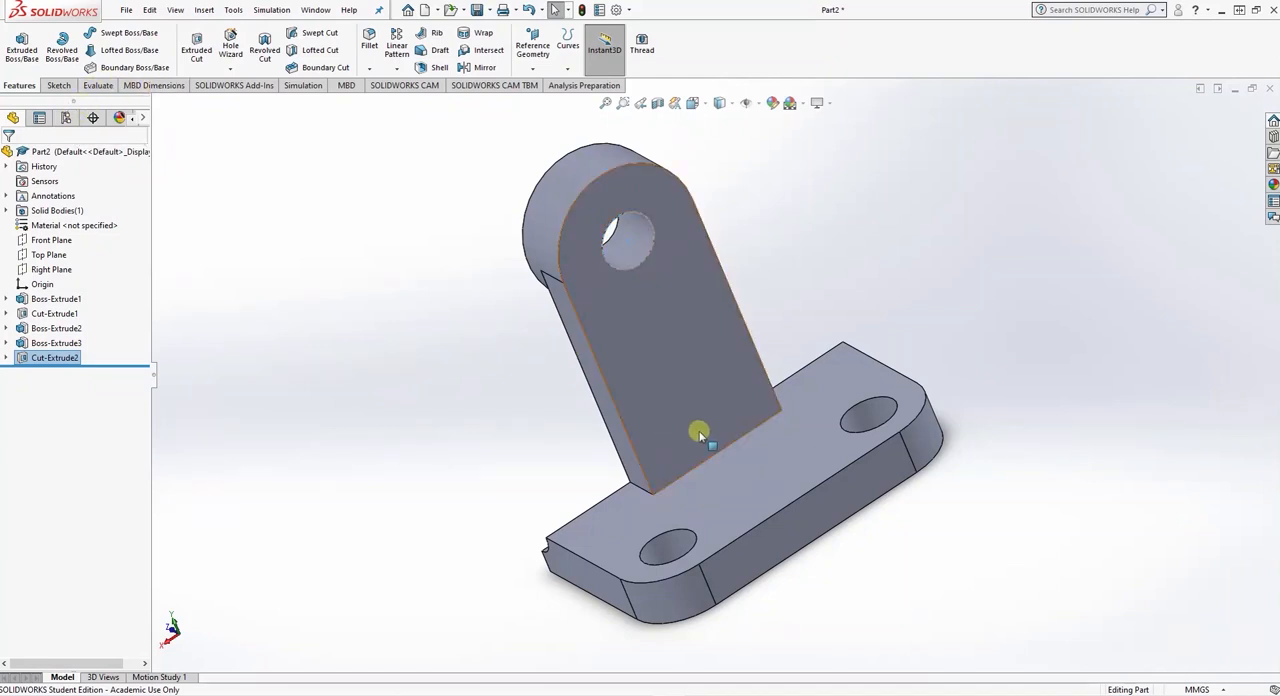
click(762, 456)
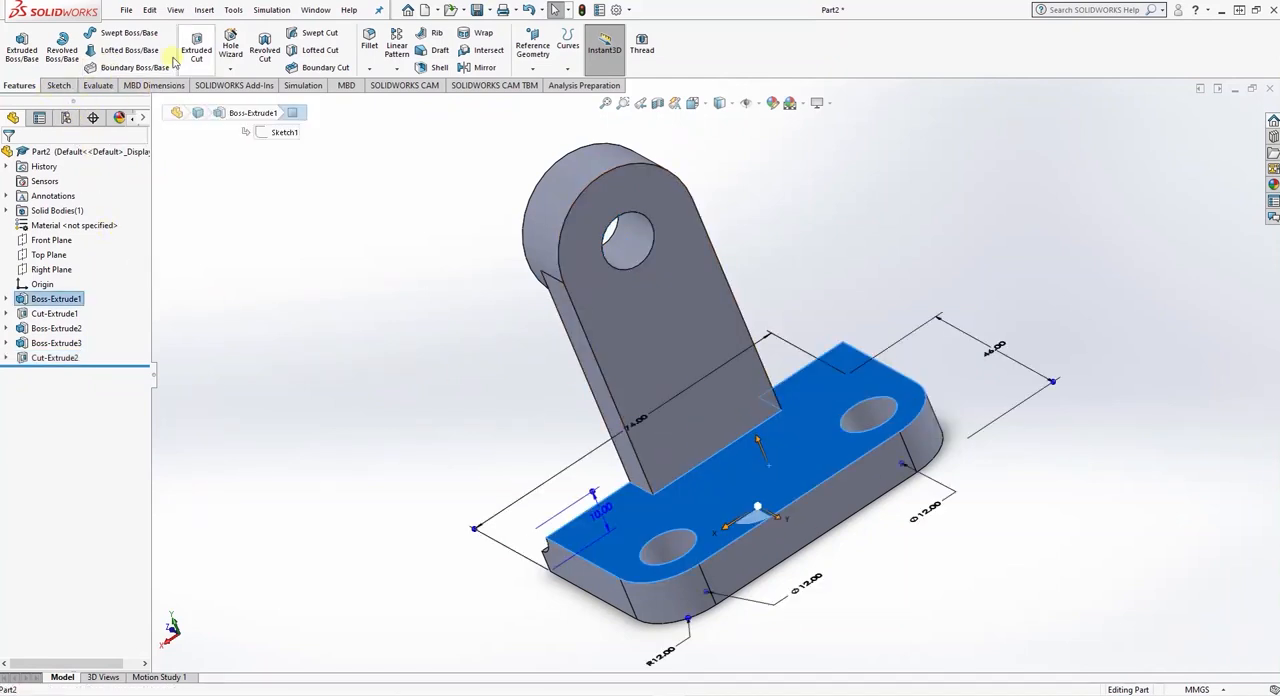
click(58, 85)
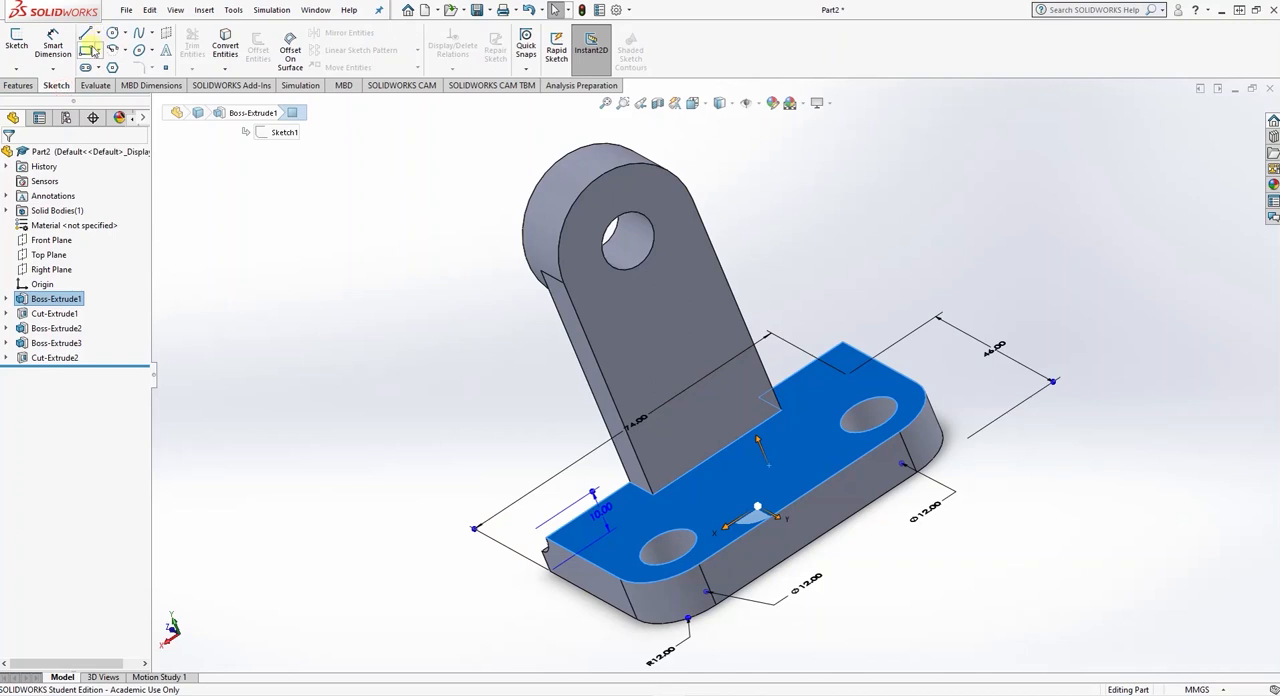
click(89, 50)
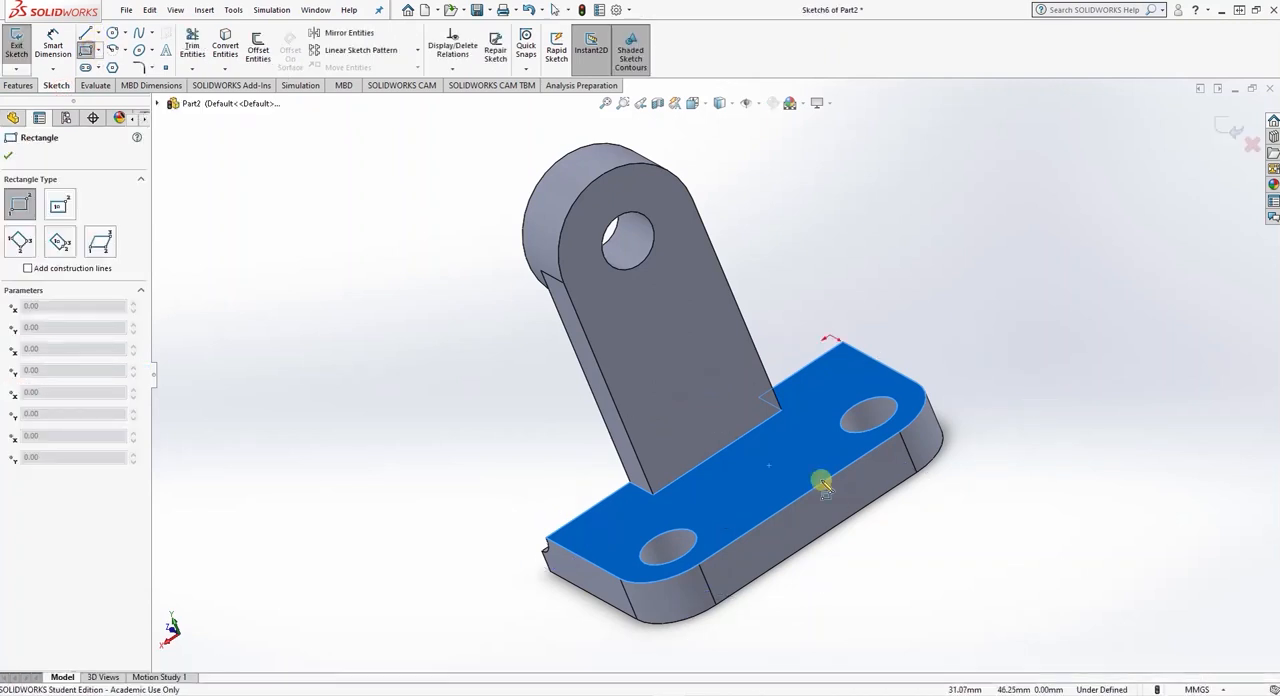
click(697, 461)
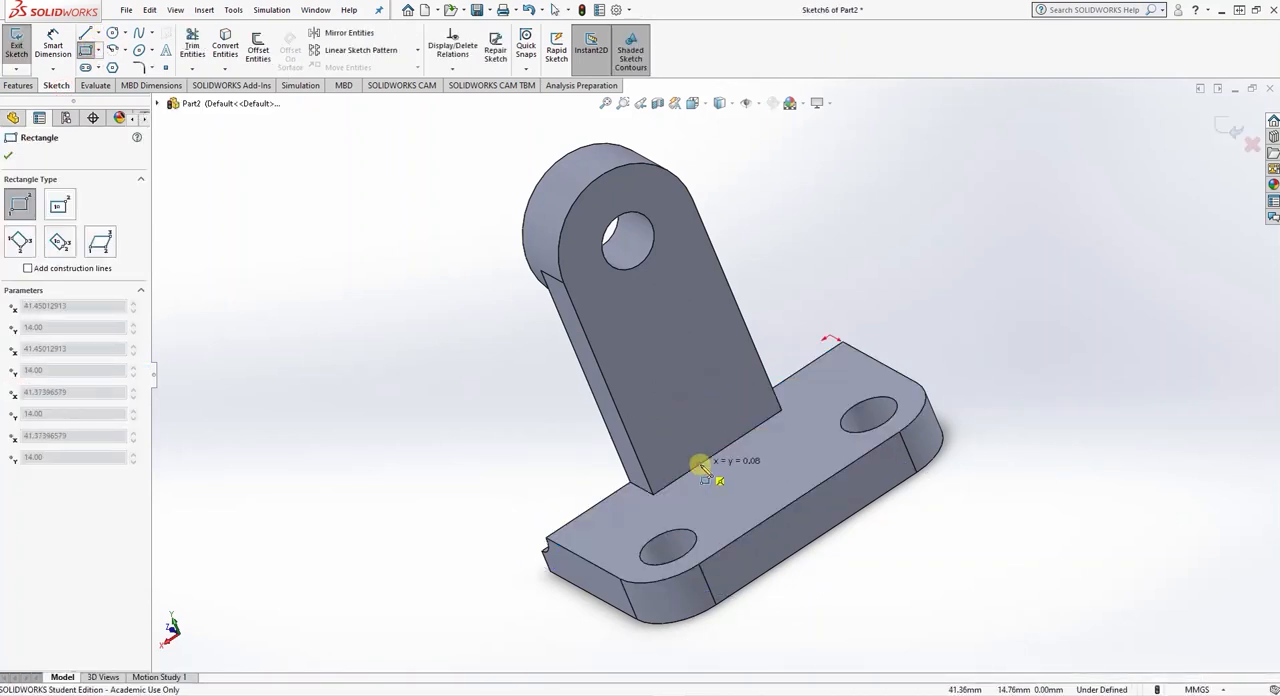
click(805, 494)
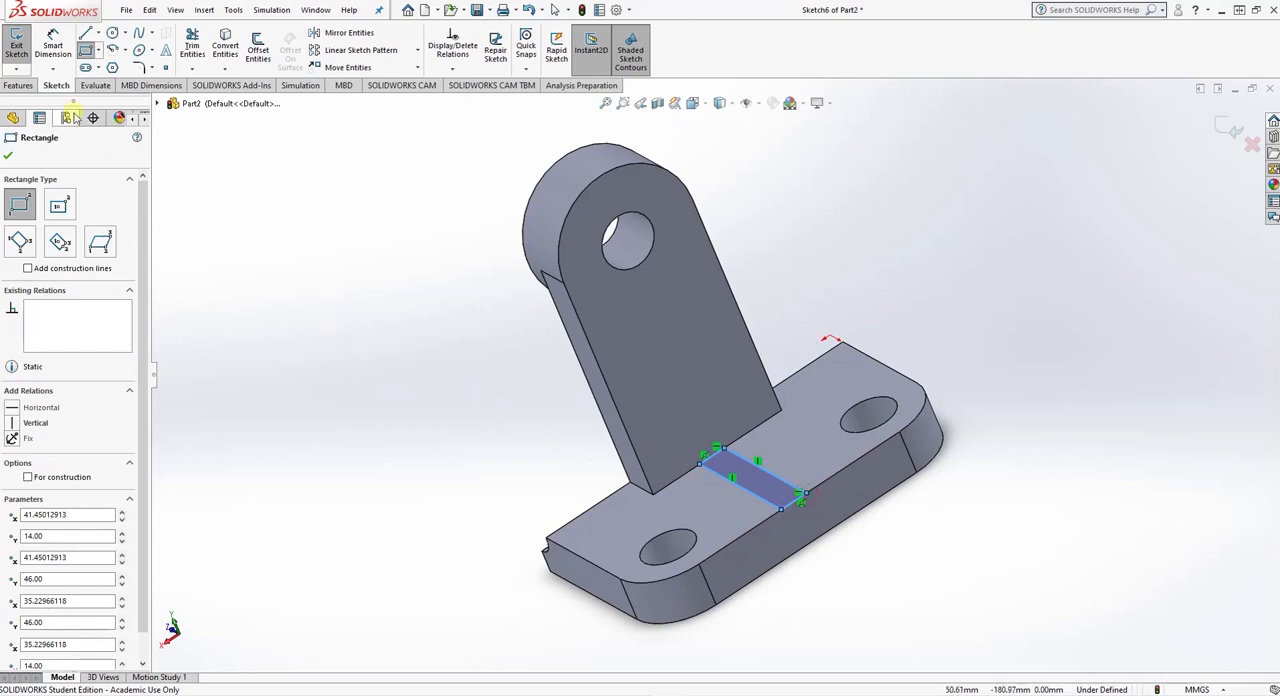
- Dimension the rectangle's width between its two long sides as 10 mm
click(53, 45)
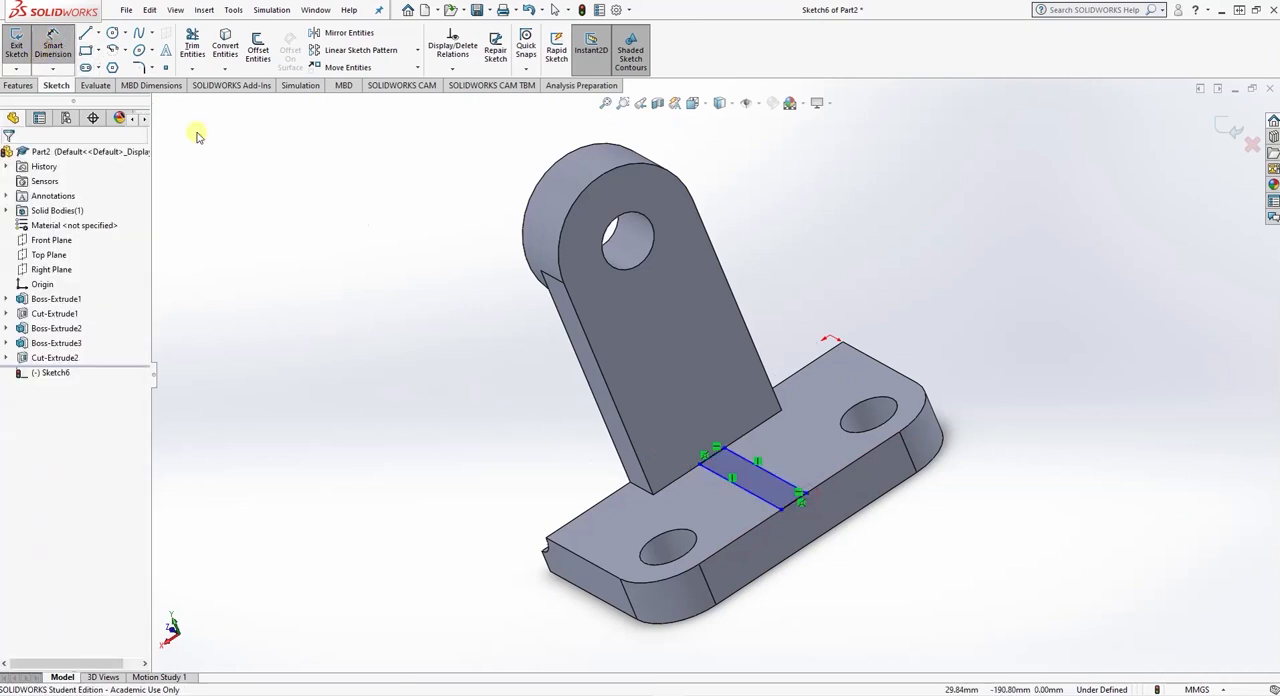
click(783, 483)
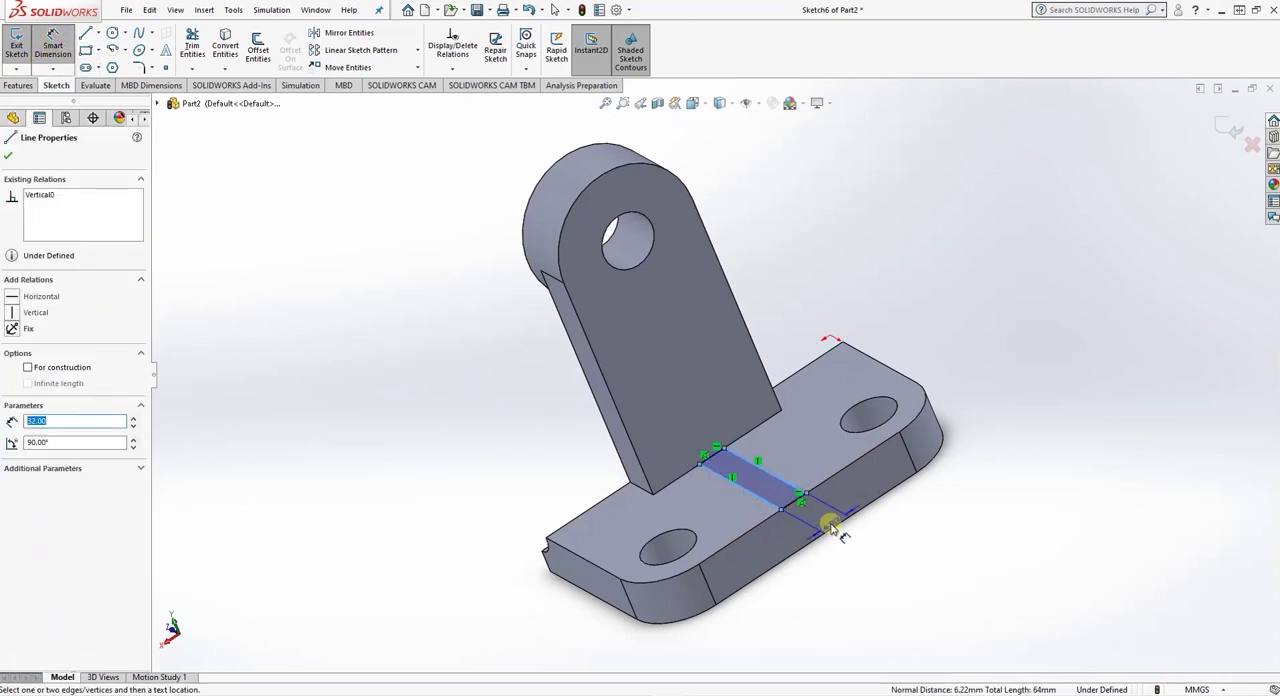
click(832, 527)
key(Return)
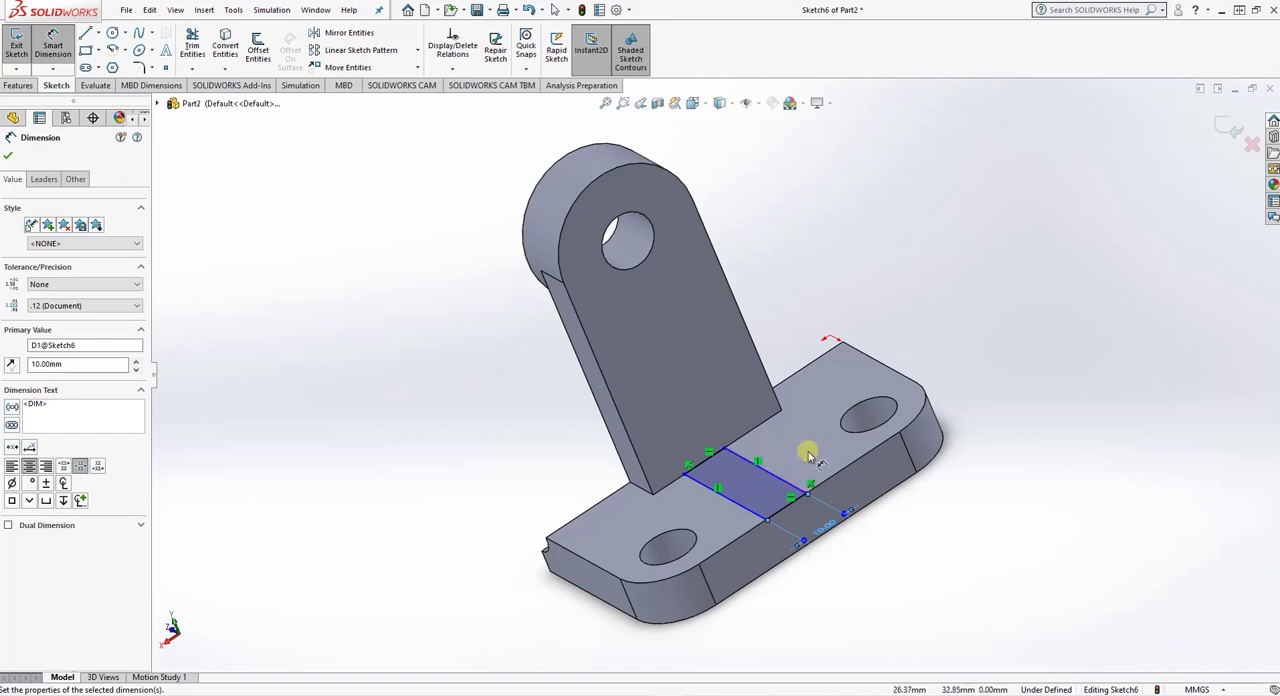
- Centre the rectangle along the plate by dimensioning its left long side to the plate's left end edge as 74/2-5 mm
mouse_move(703, 488)
mouse_down()
mouse_move(605, 535)
mouse_move(592, 566)
mouse_up()
click(591, 566)
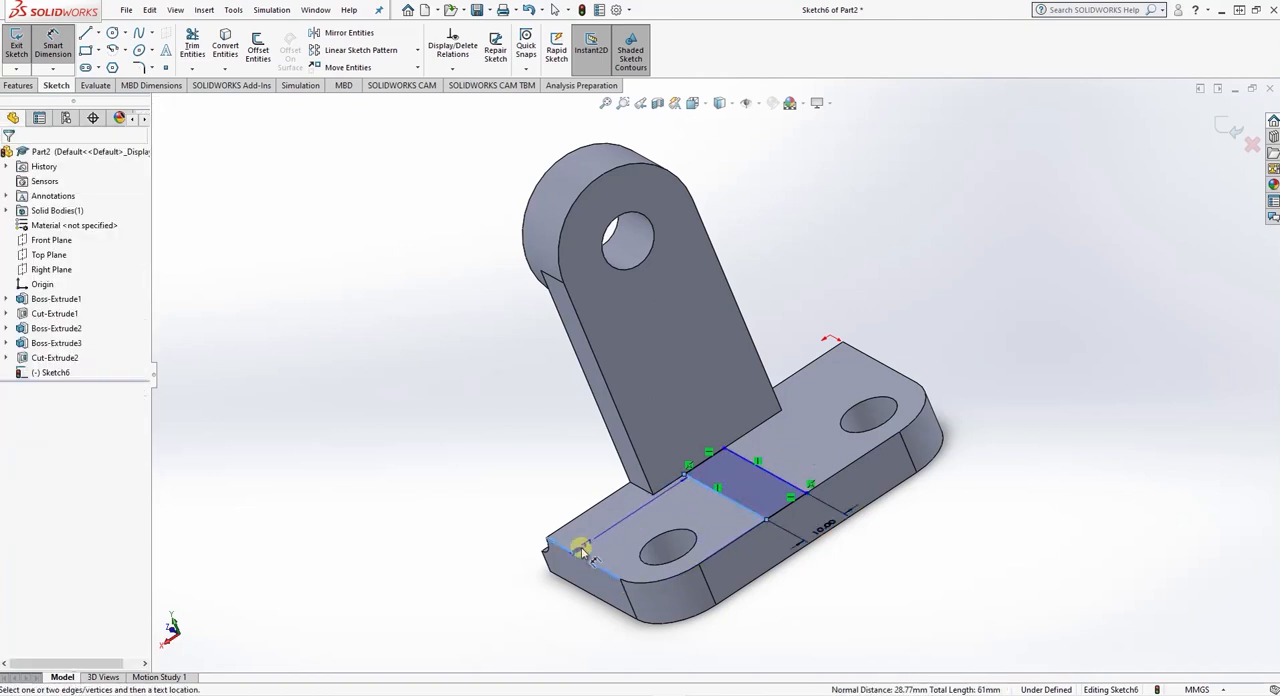
click(557, 490)
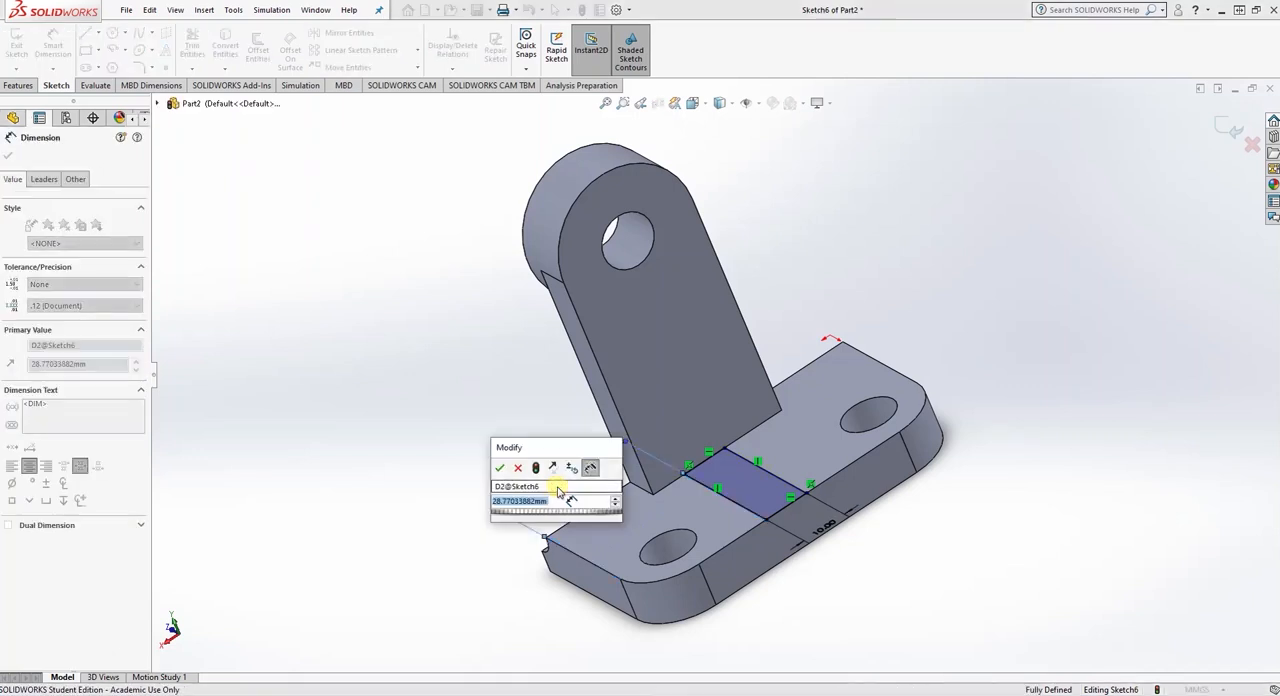
text(74/)
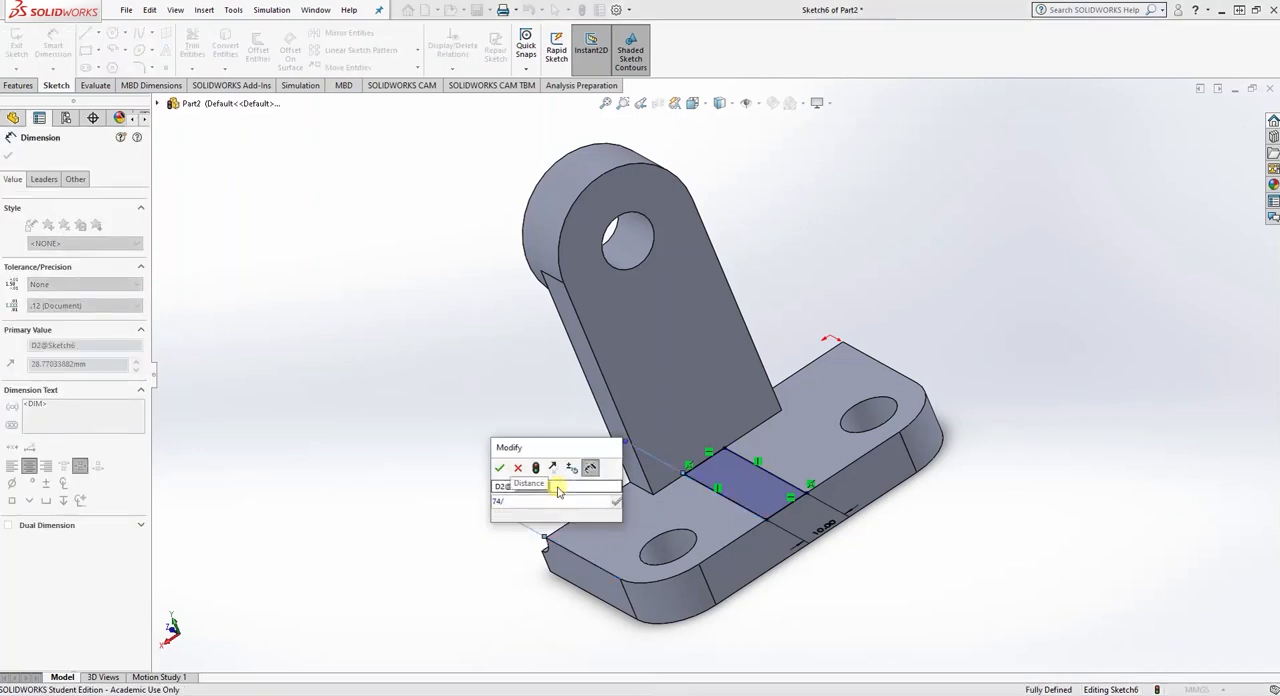
text(2-5)
key(Return)
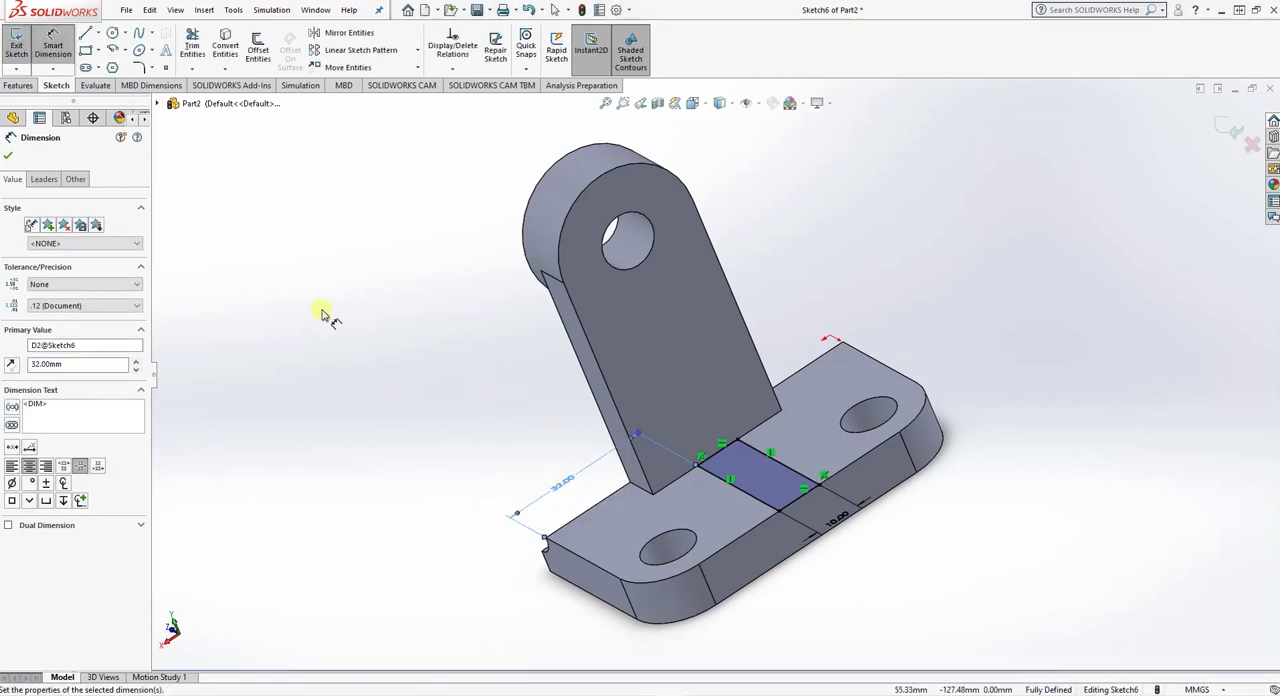
click(8, 155)
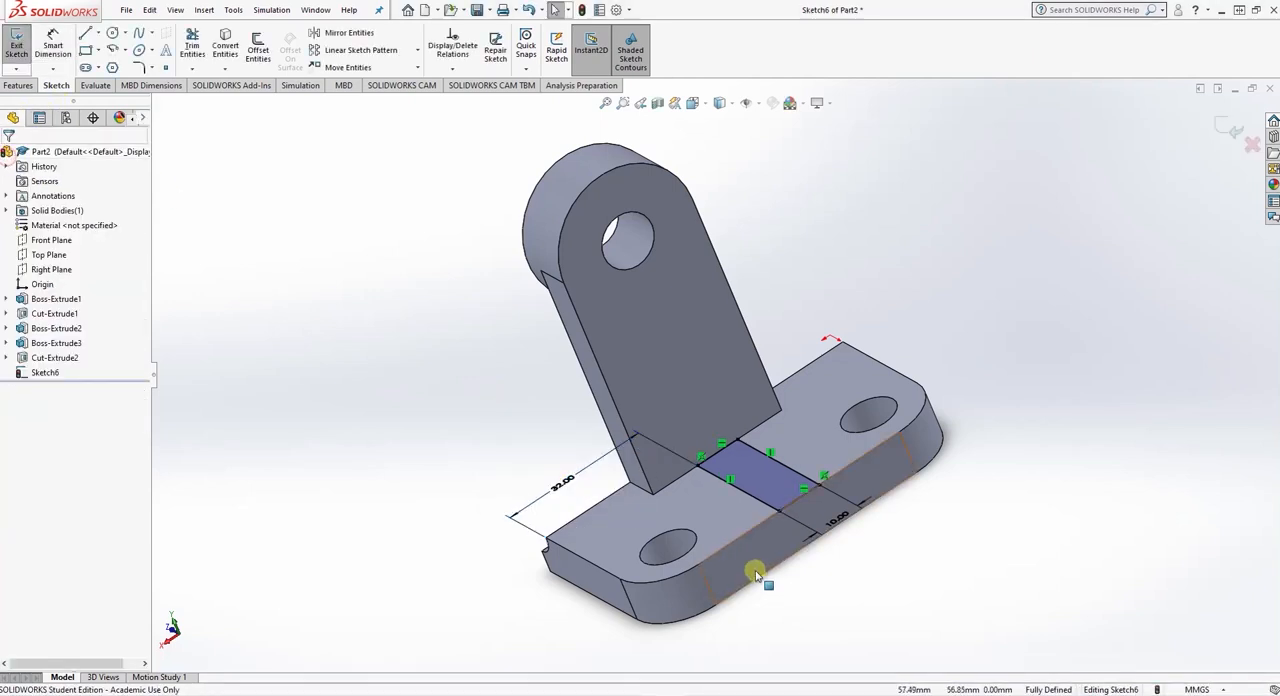
middle_drag(908, 513, 963, 571)
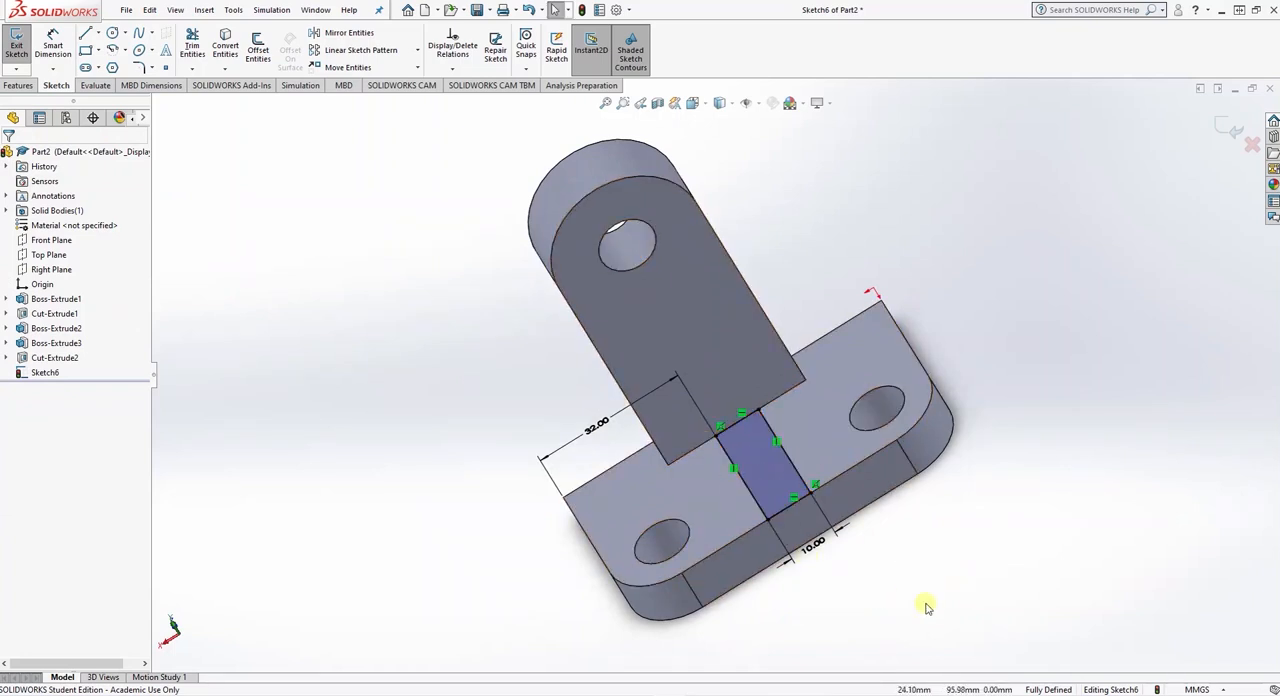
- Extrude the 10 mm wide rectangle on the plate's top face to a Blind depth of 40 mm with Merge result on
middle_drag(929, 606, 966, 551)
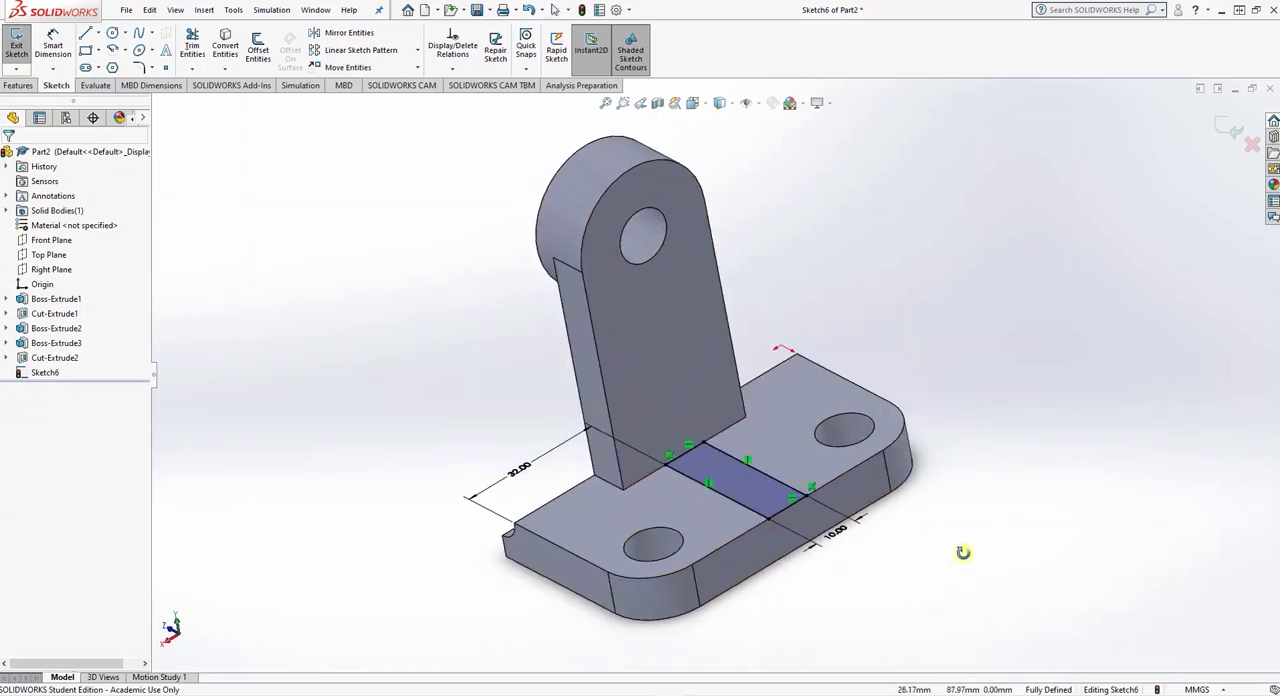
click(19, 86)
click(35, 50)
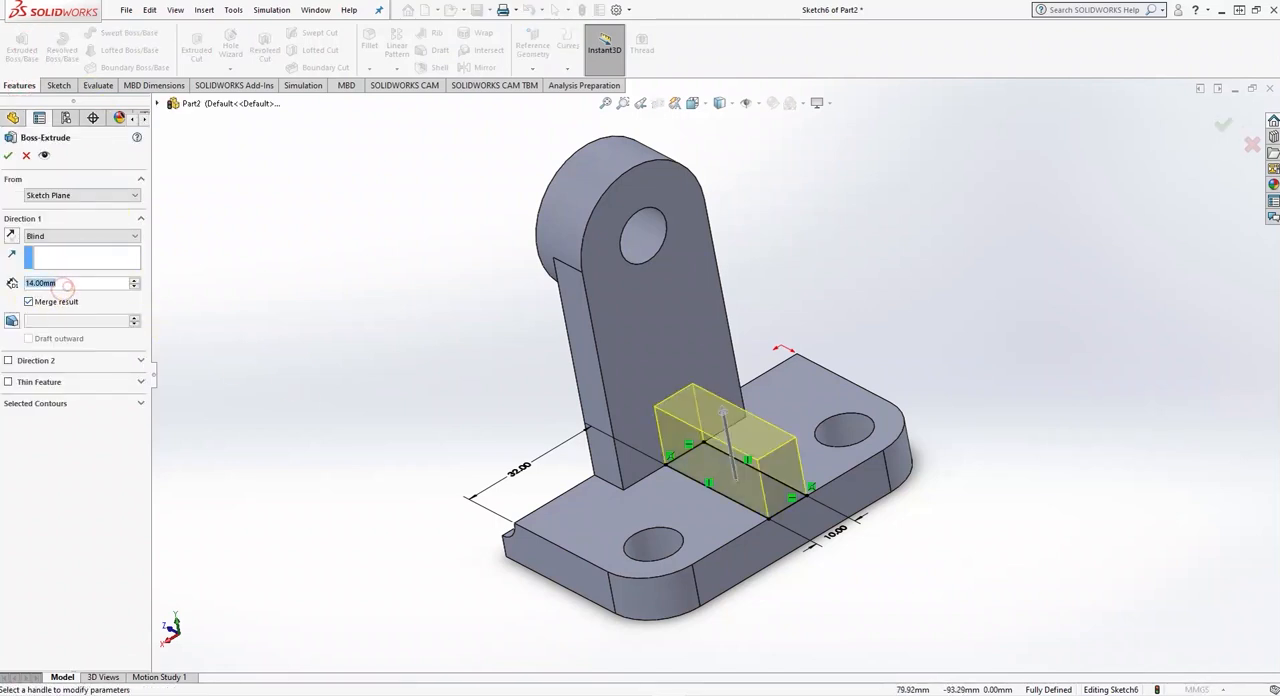
text(40)
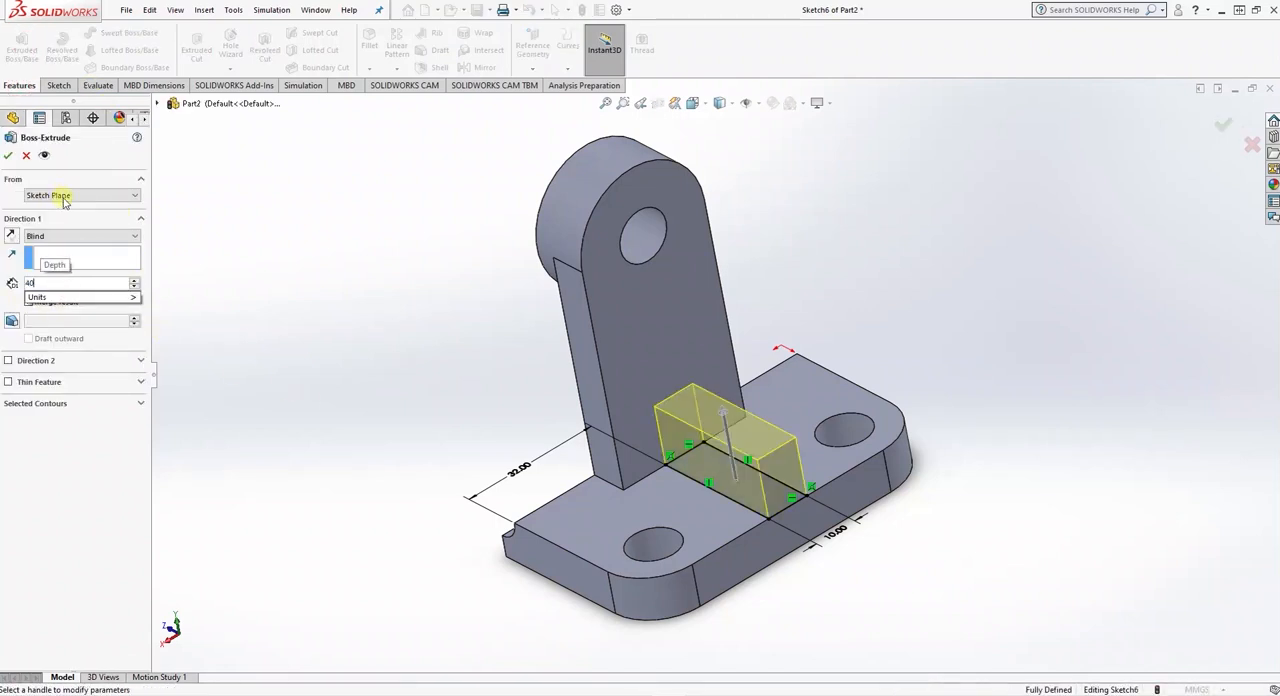
key(Return)
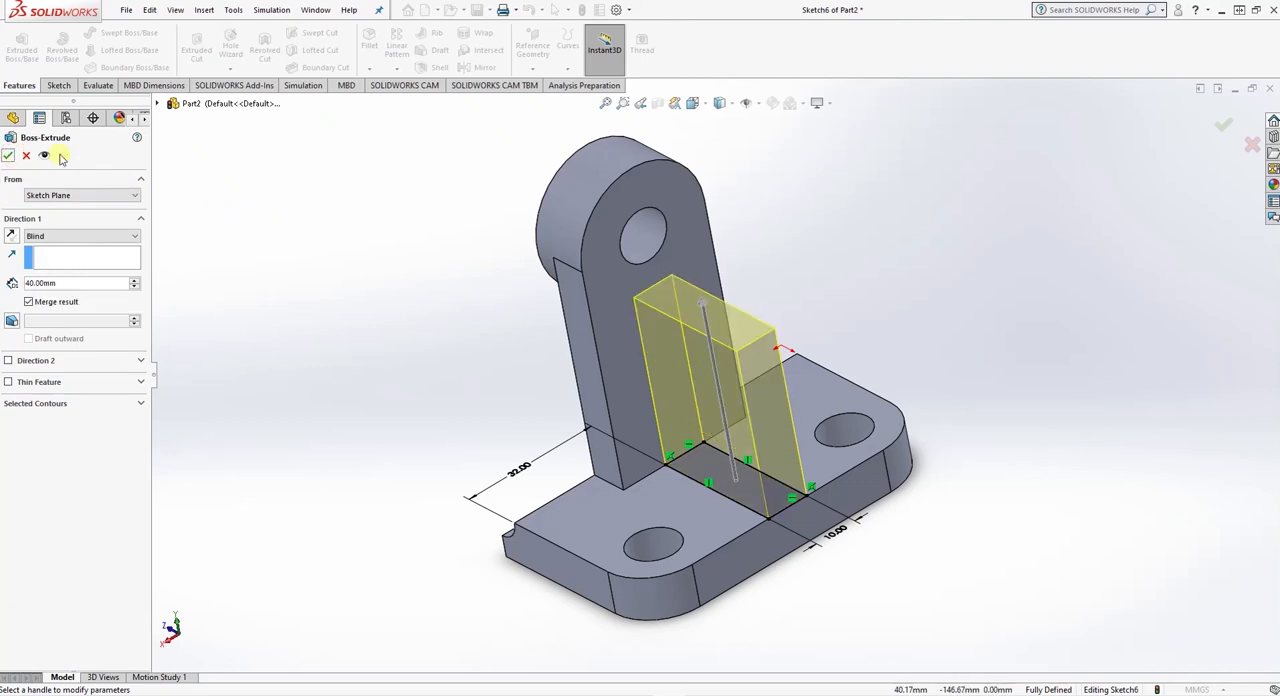
click(8, 155)
- Sketch a triangle on the rib block's side face, joining its top inner corner, bottom outer corner and top outer corner
middle_drag(716, 380, 583, 433)
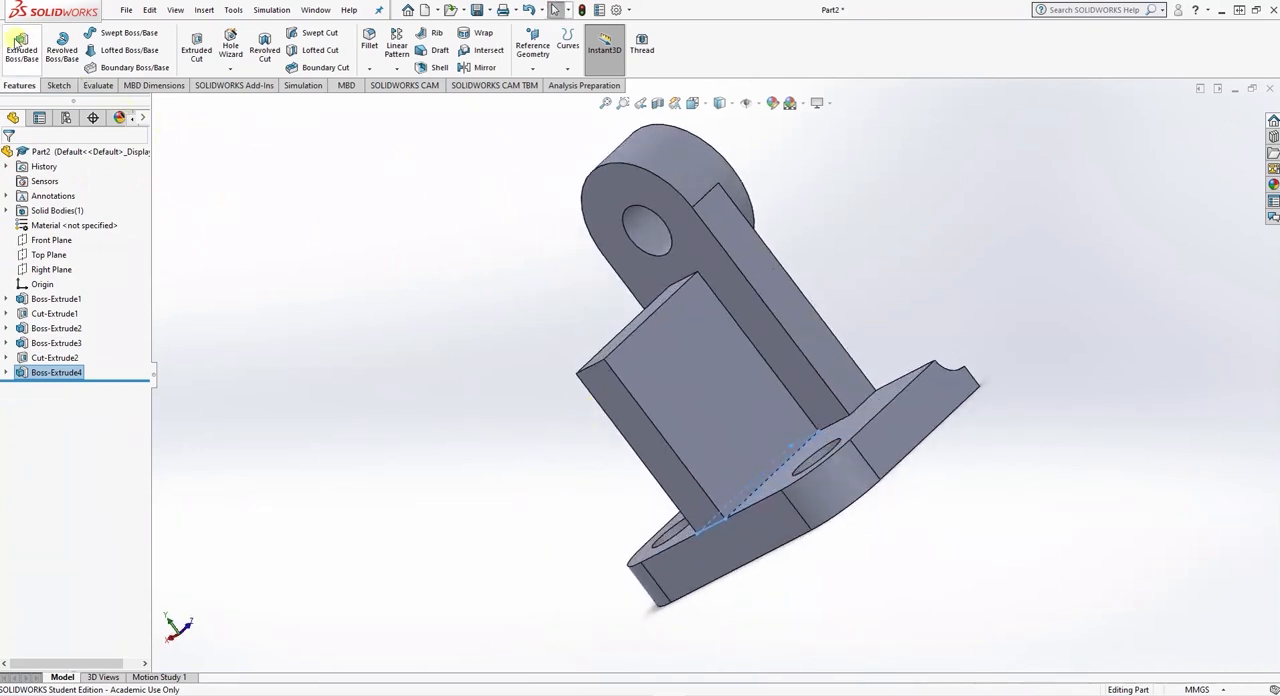
click(697, 402)
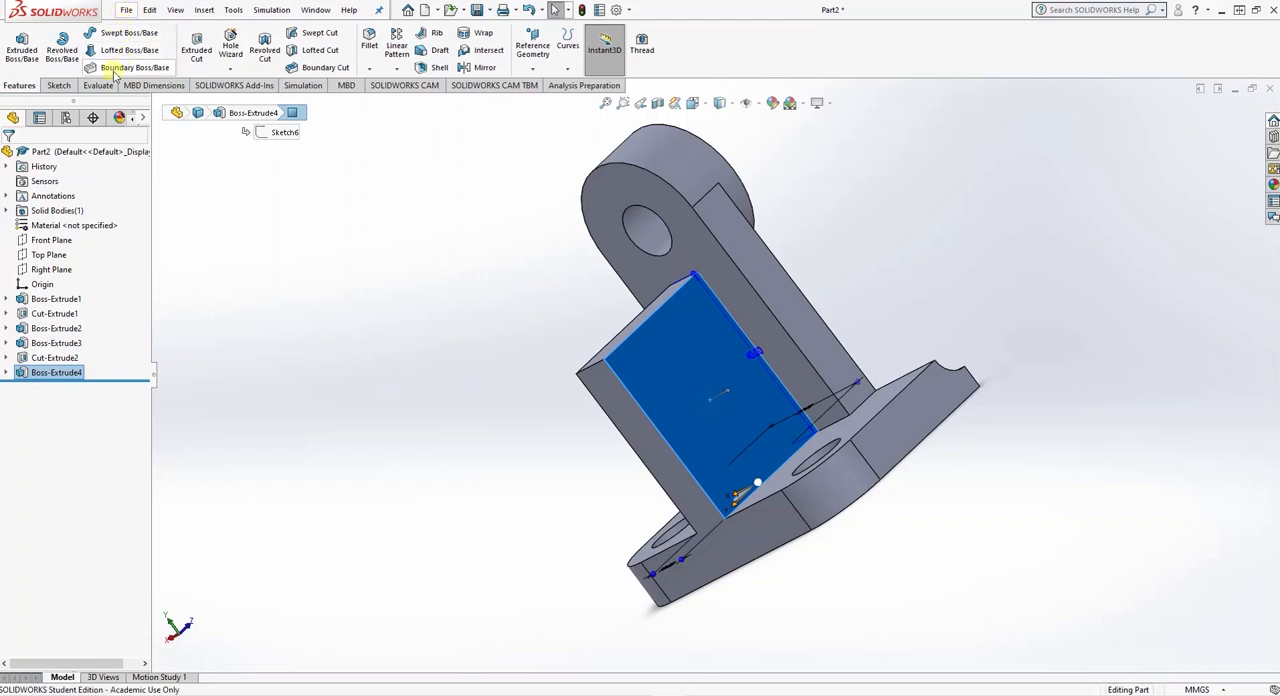
click(57, 85)
click(86, 33)
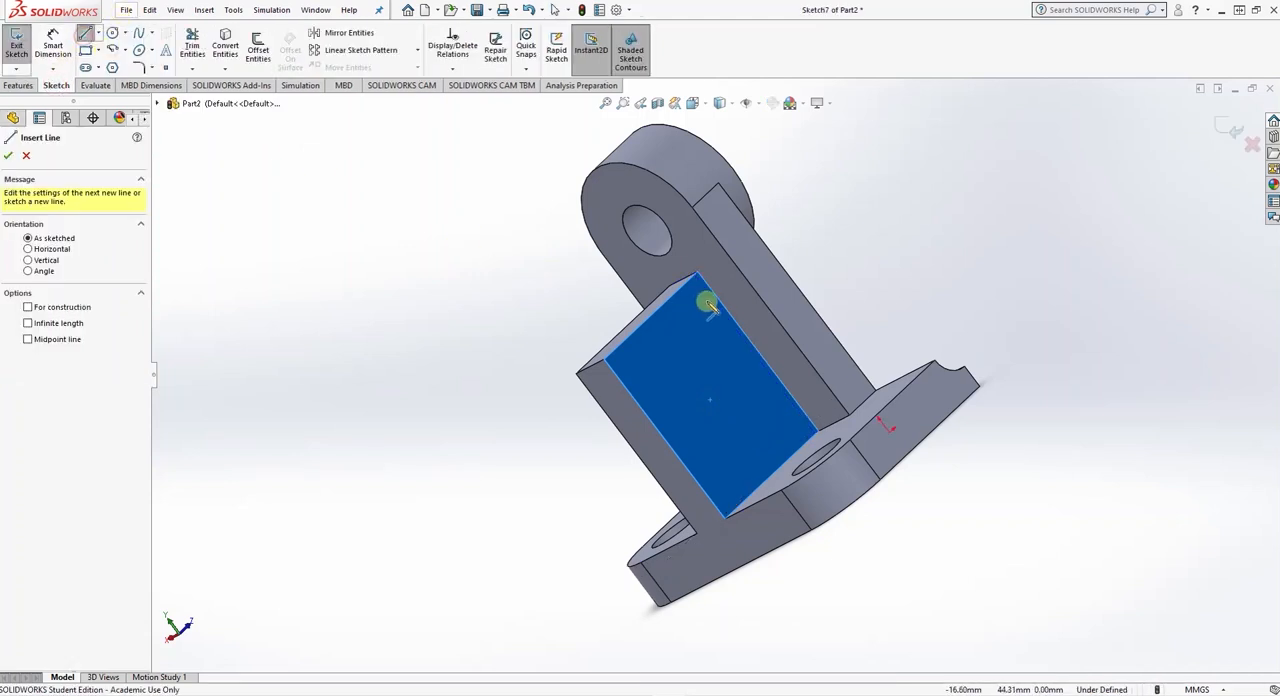
drag(697, 273, 724, 517)
click(724, 517)
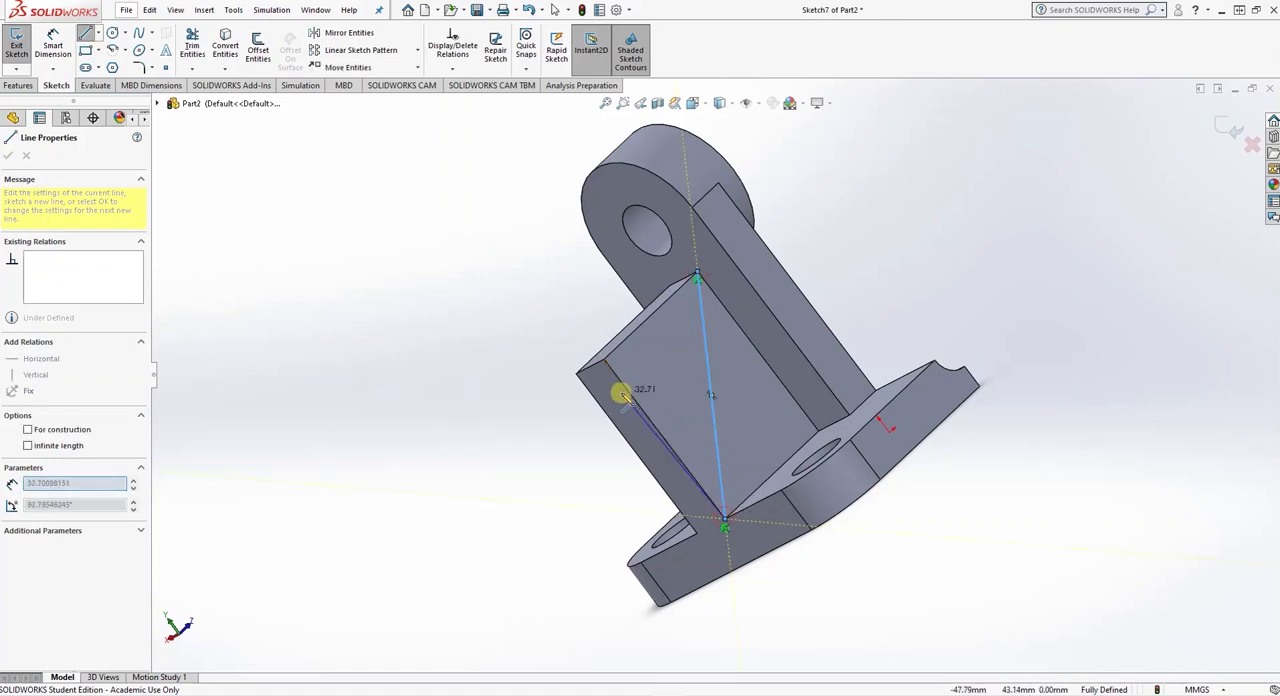
click(604, 363)
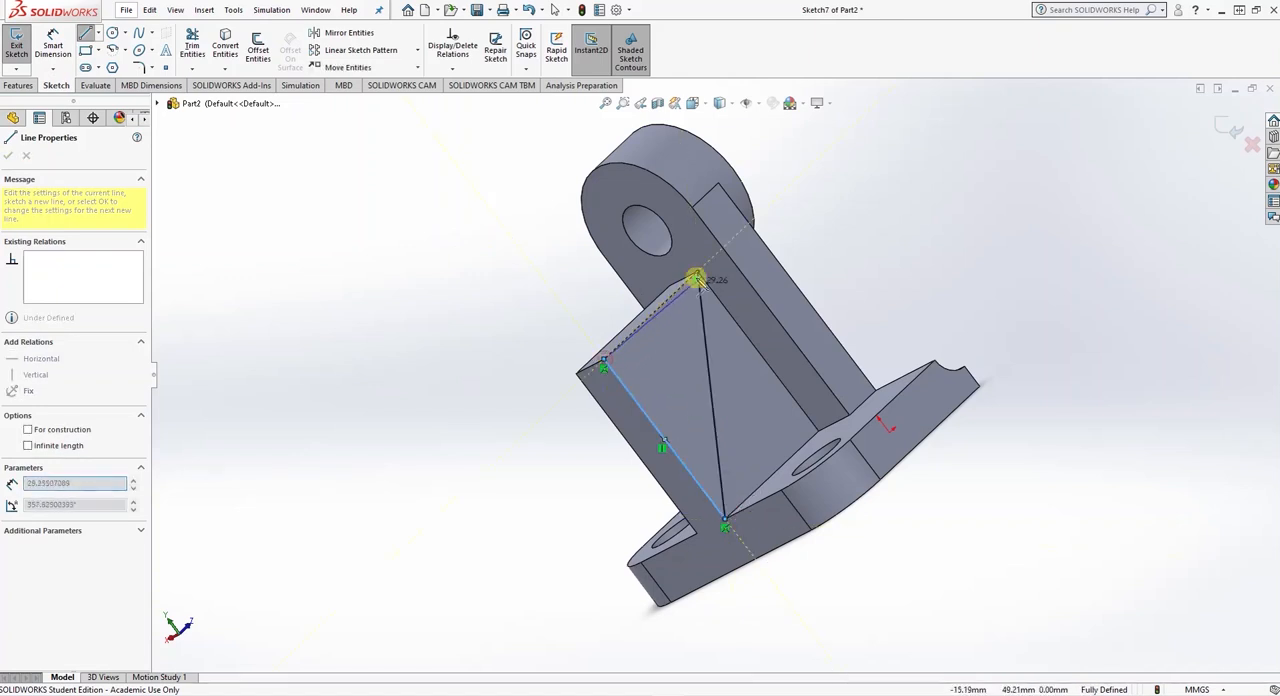
click(697, 276)
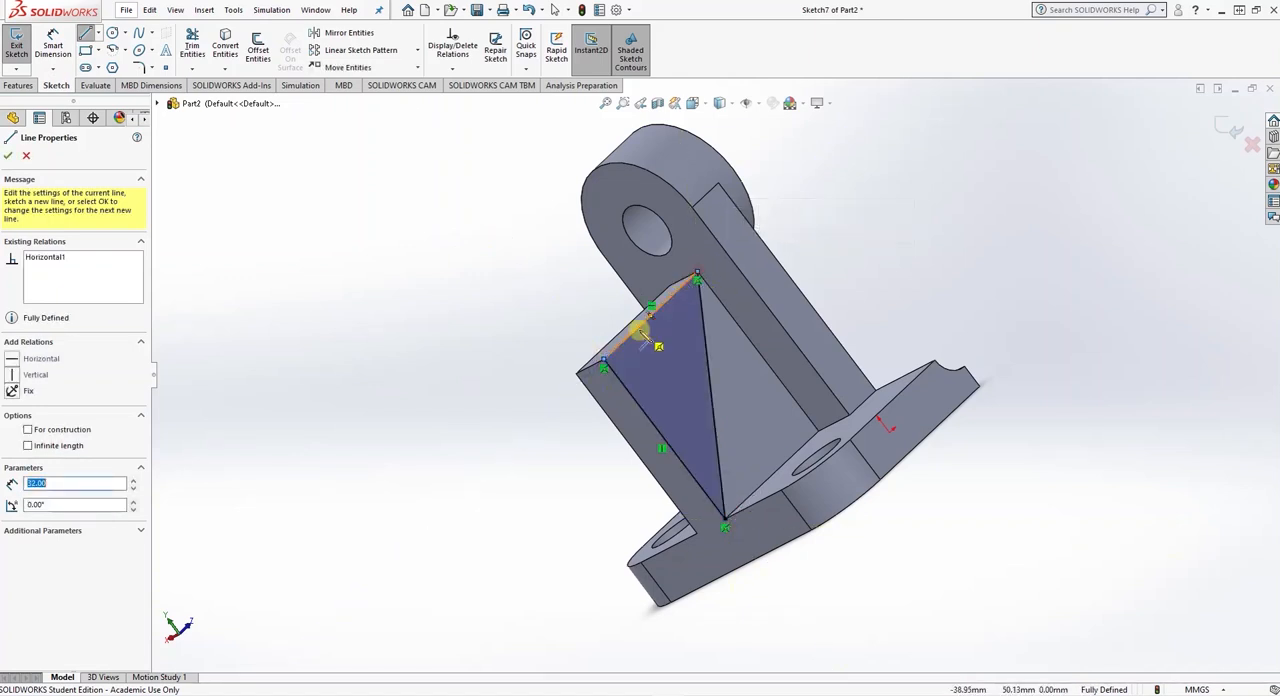
click(8, 156)
- Cut the triangle 10 mm deep with a Blind Extruded Cut across the rib block, leaving a sloping rib
click(18, 85)
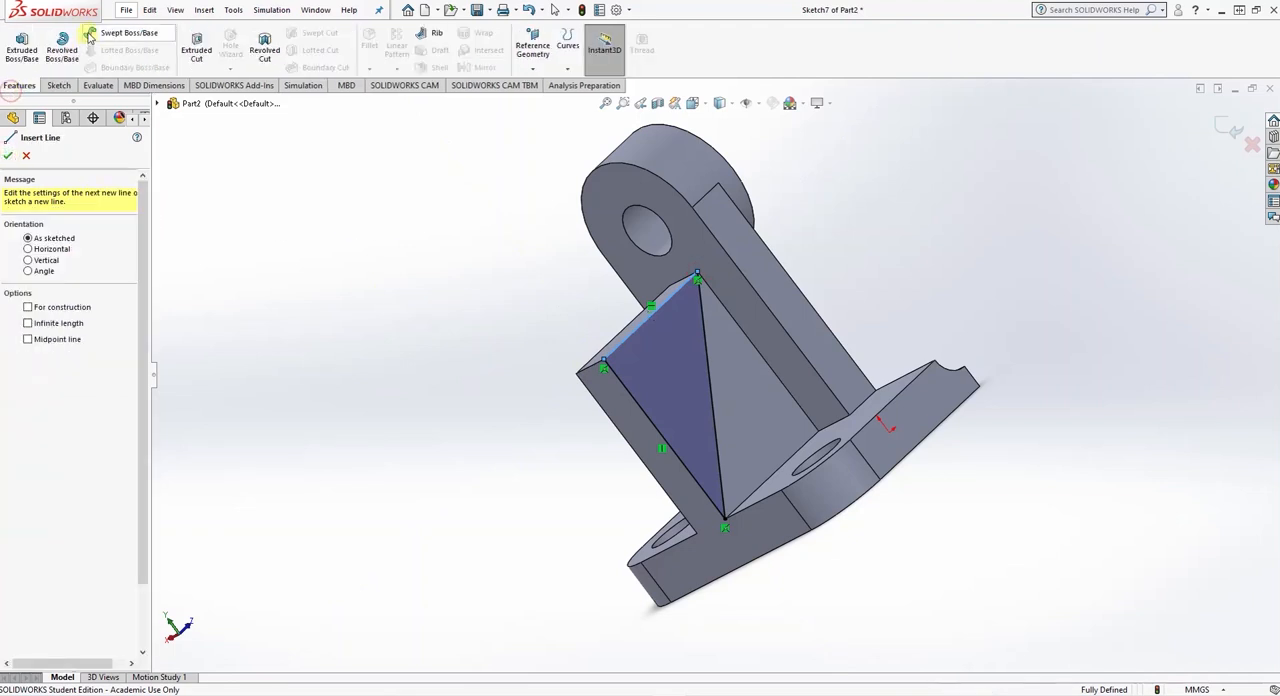
click(197, 45)
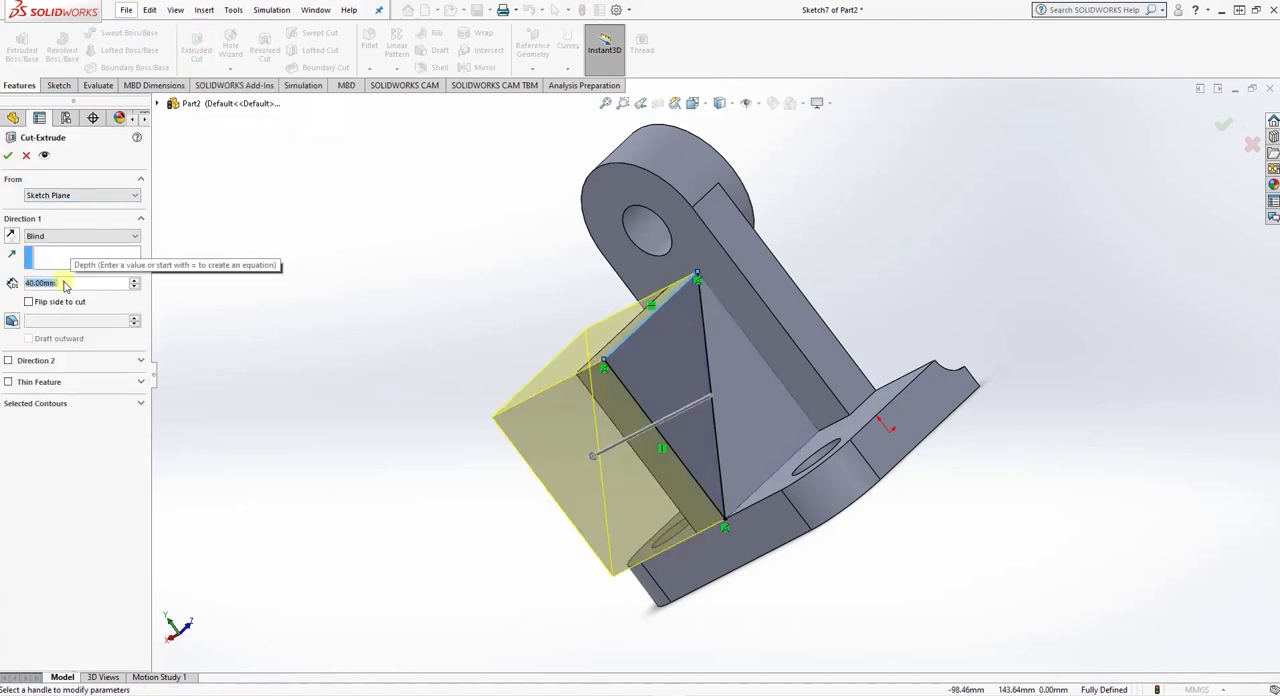
text(10)
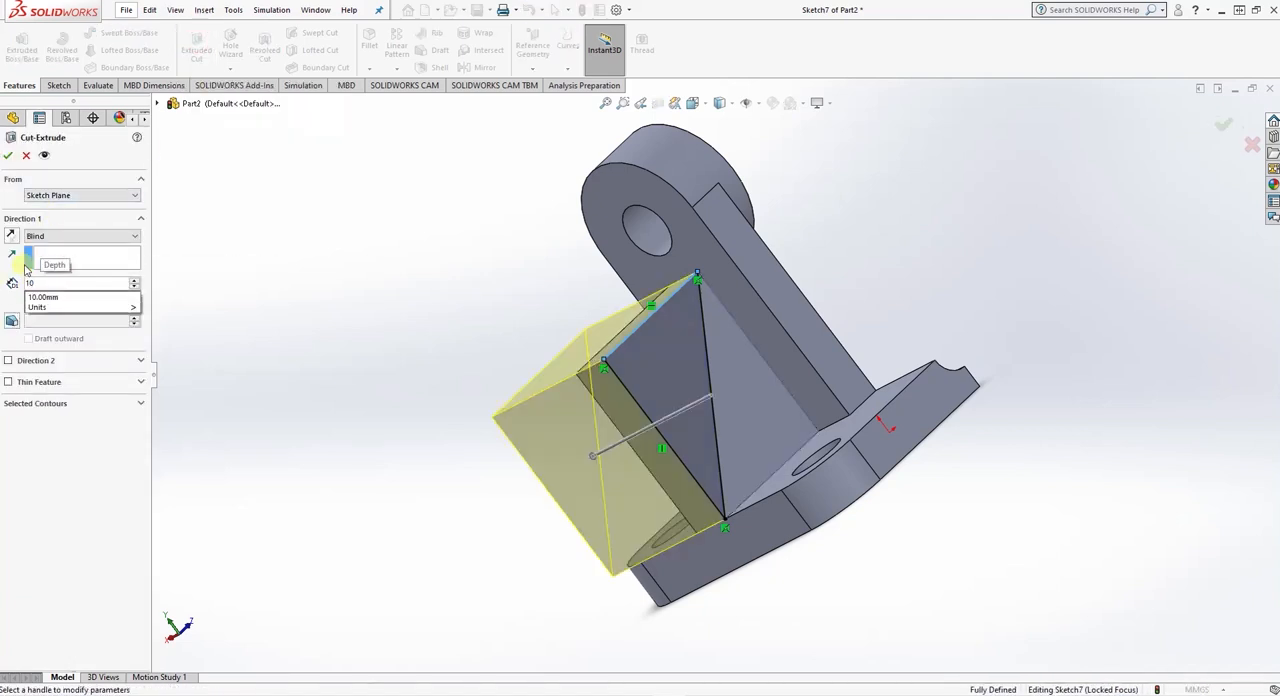
click(62, 220)
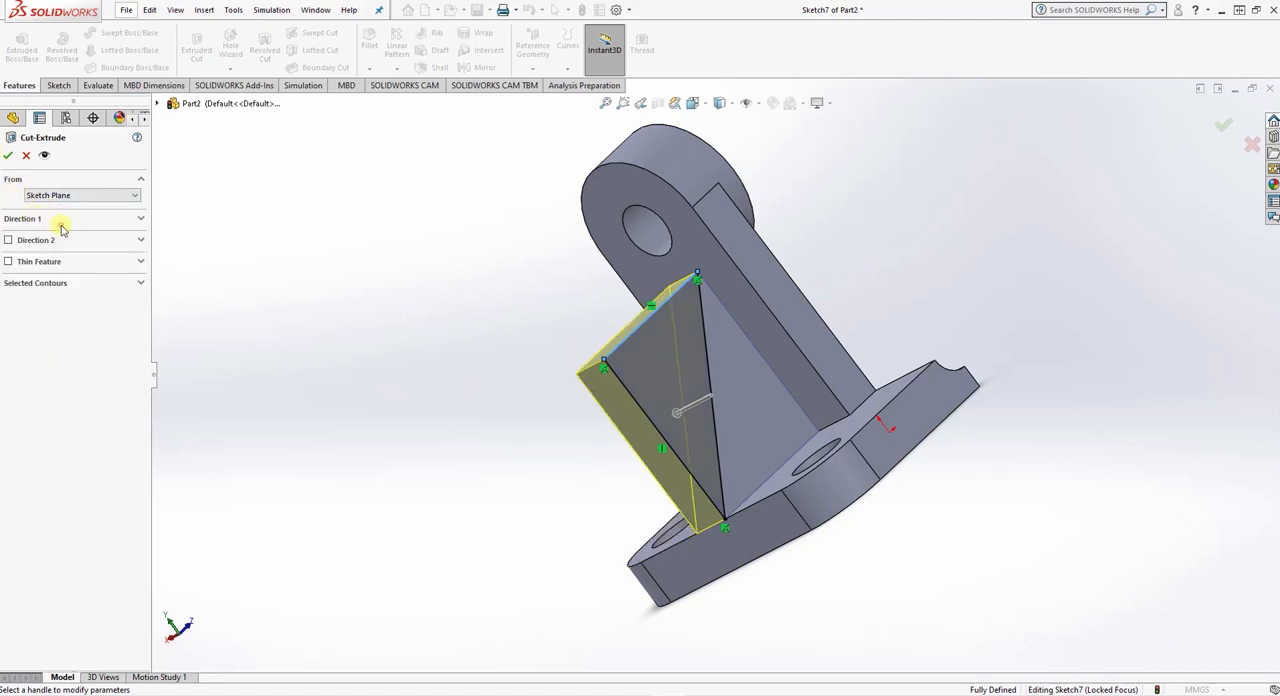
click(62, 221)
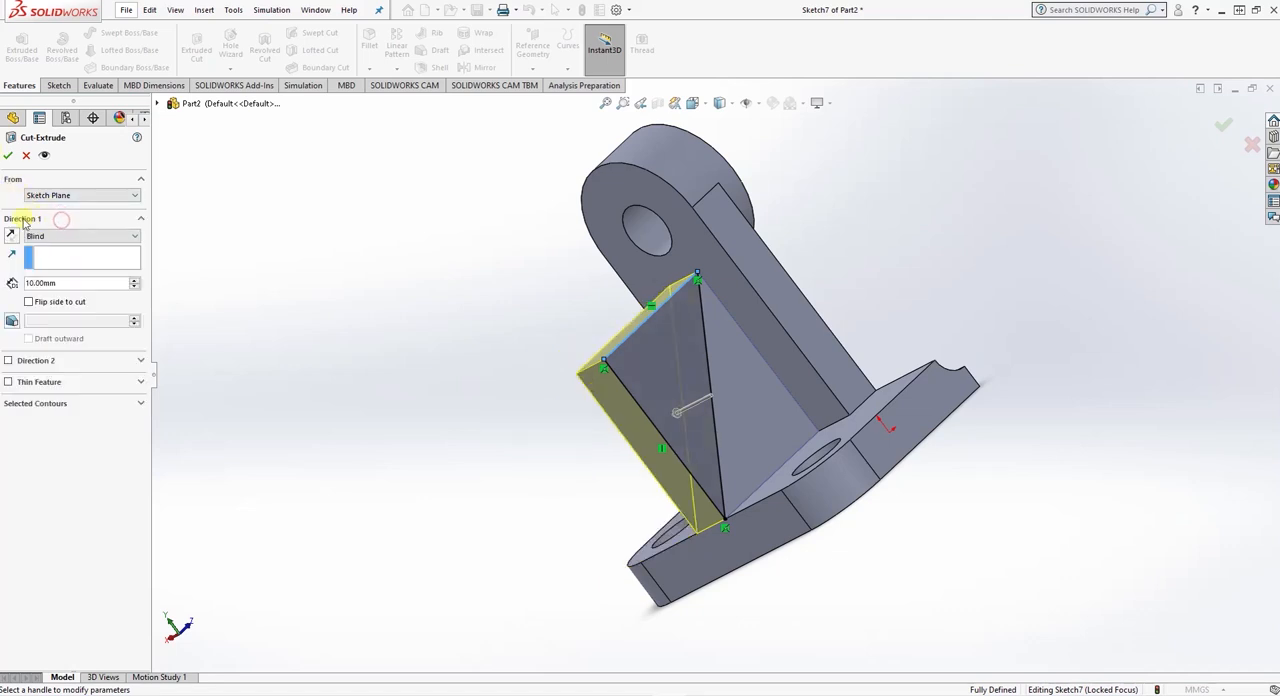
click(8, 156)
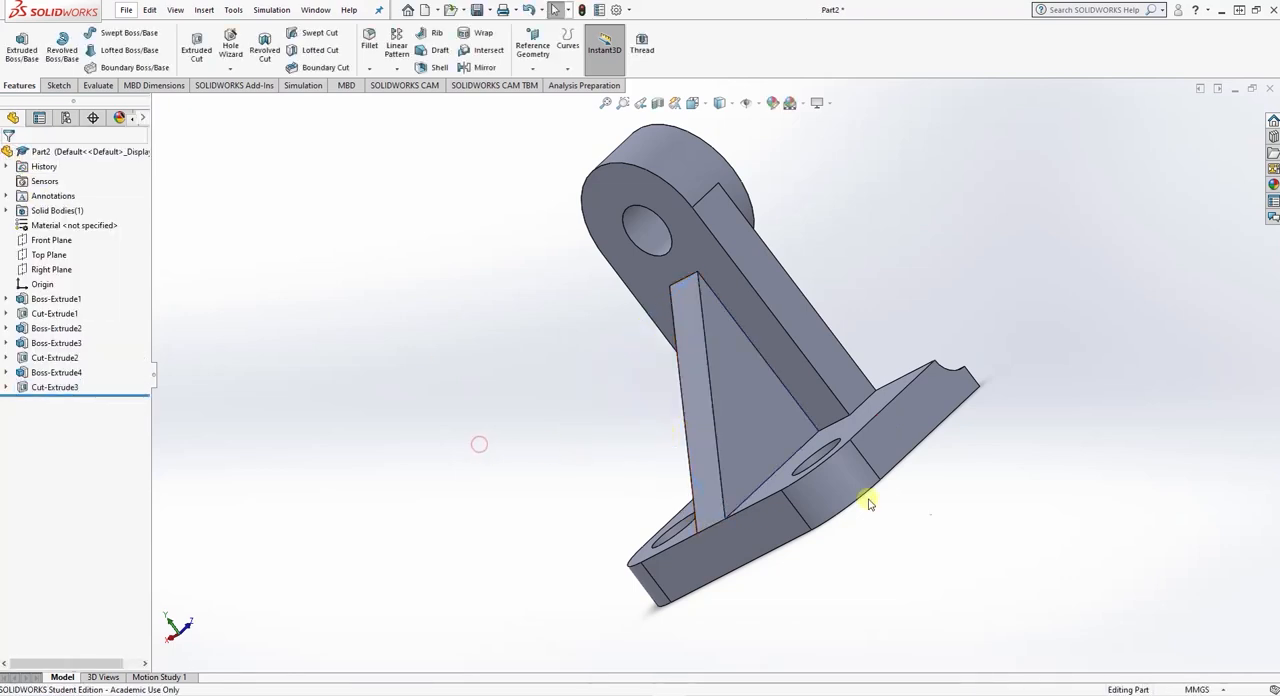
- Fillet the two edges where the upright's narrow sides meet the plate with a 16 mm radius, checking the exercise drawing
middle_drag(868, 504, 1060, 540)
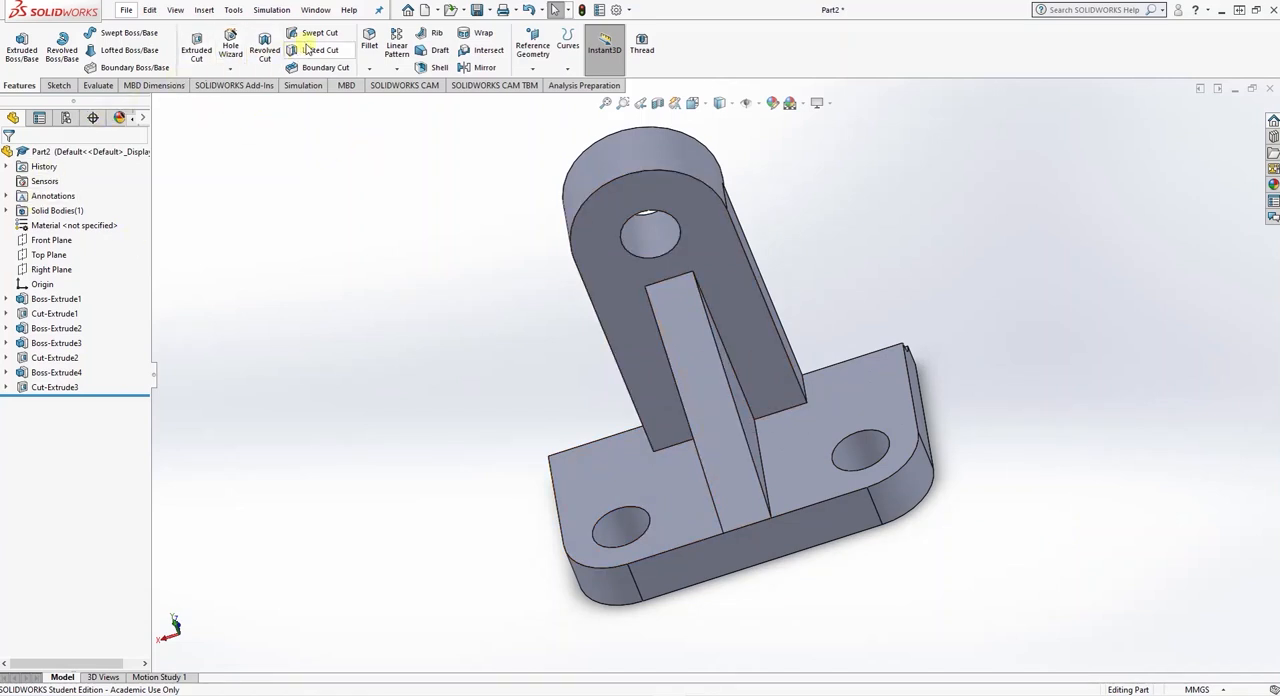
click(355, 52)
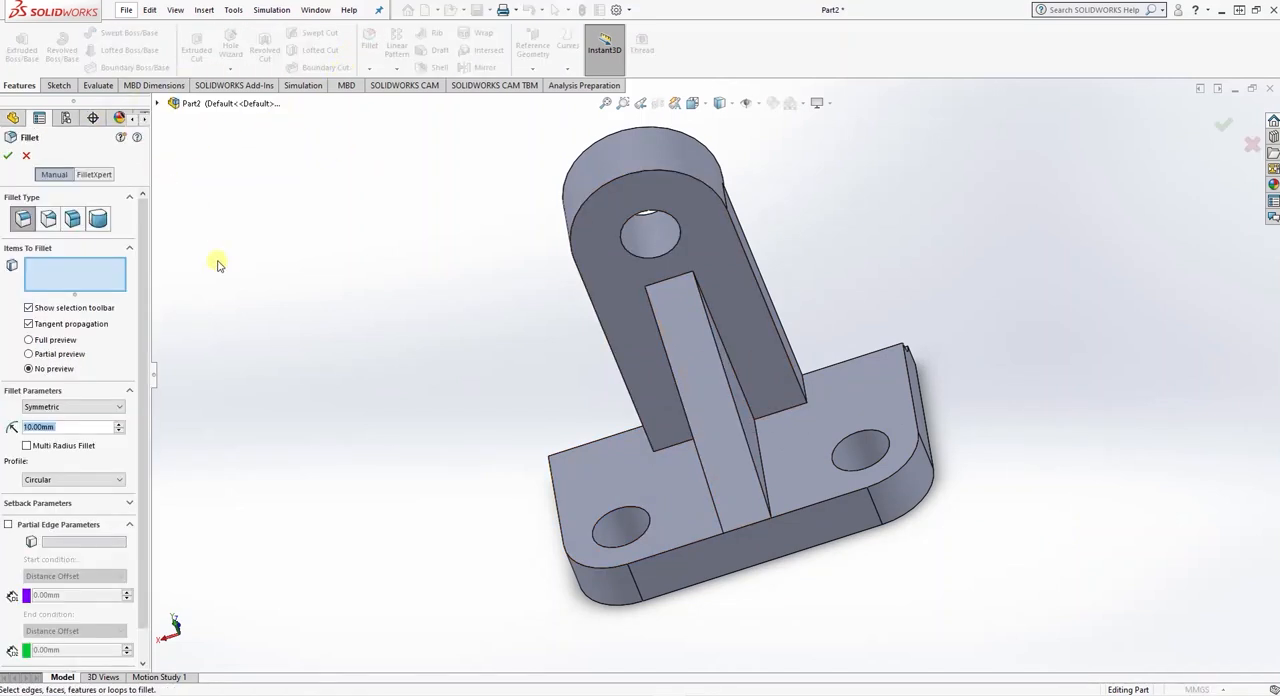
click(804, 390)
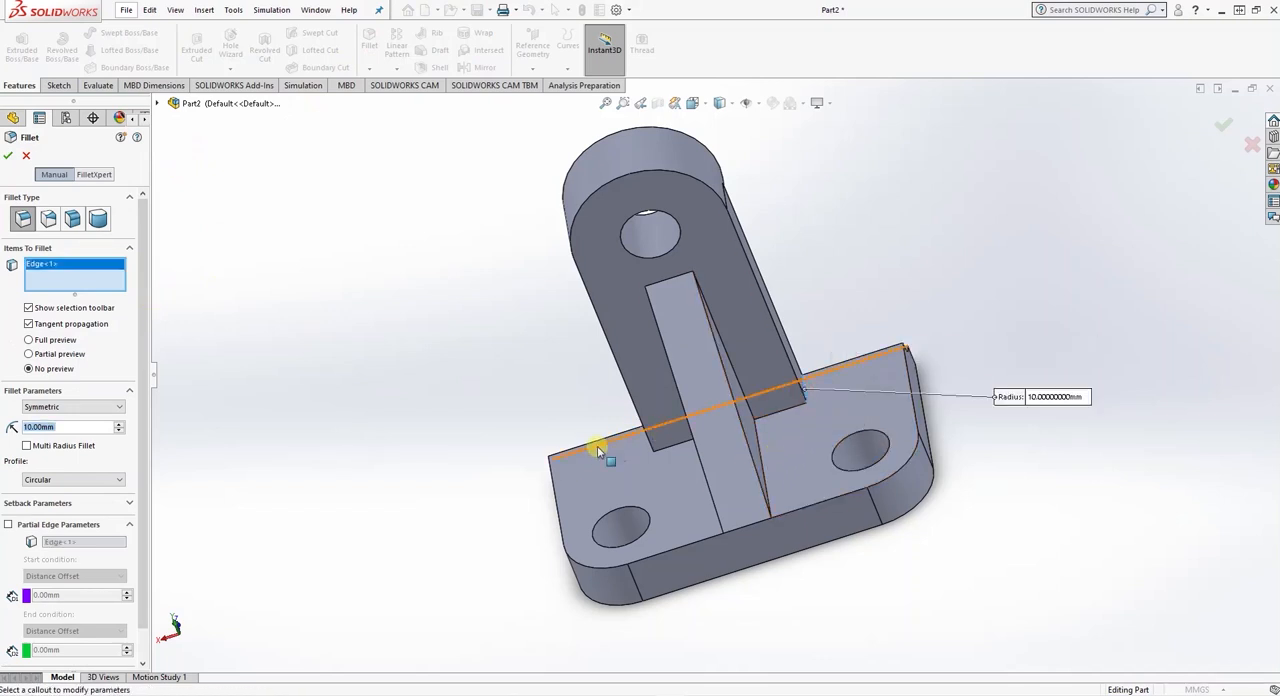
middle_drag(600, 449, 549, 438)
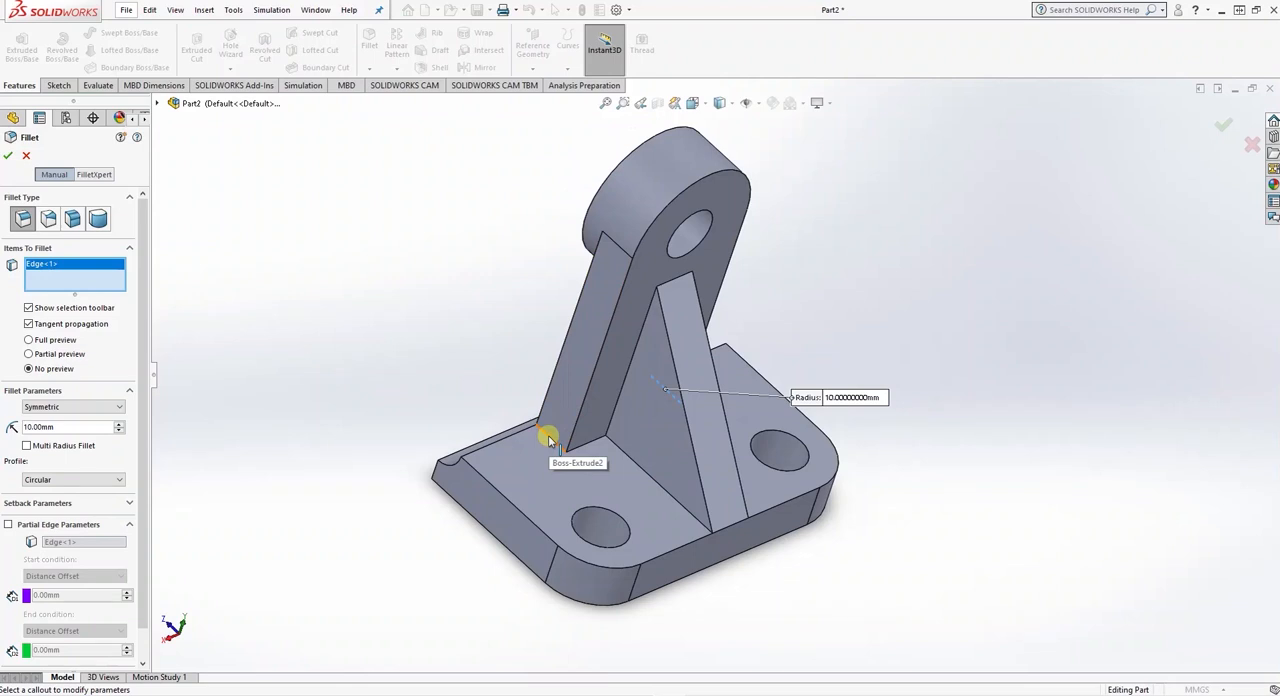
click(548, 438)
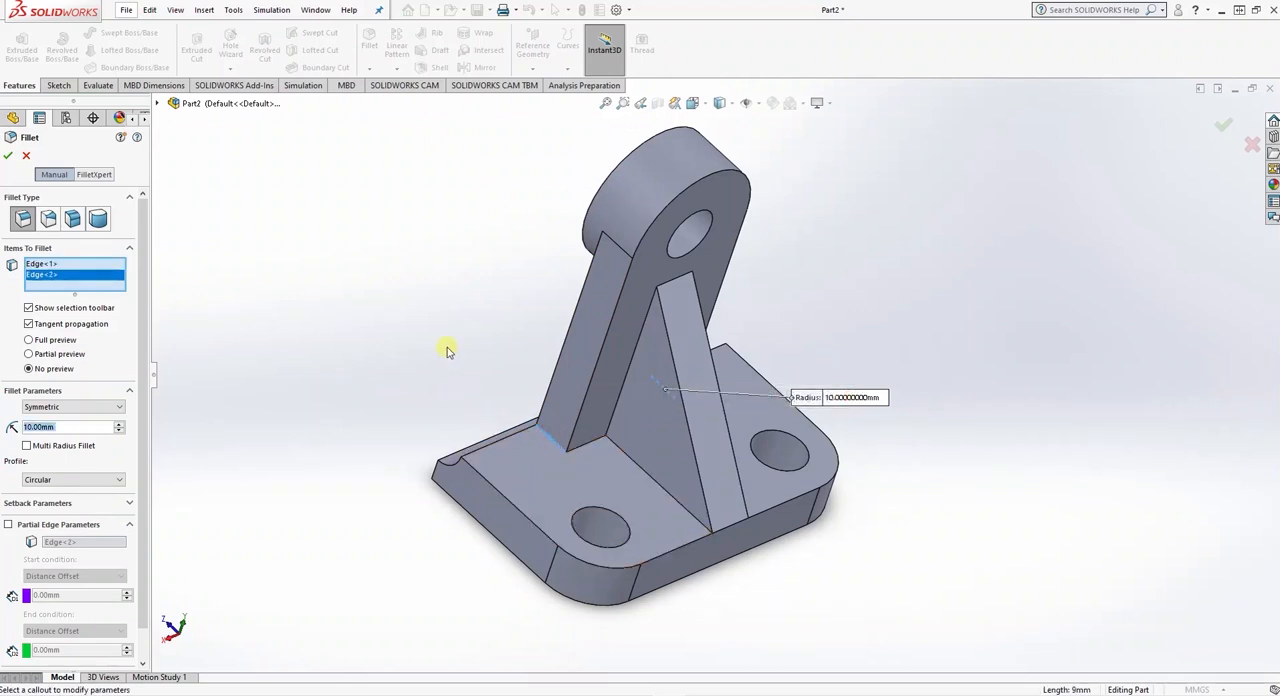
middle_drag(447, 350, 378, 374)
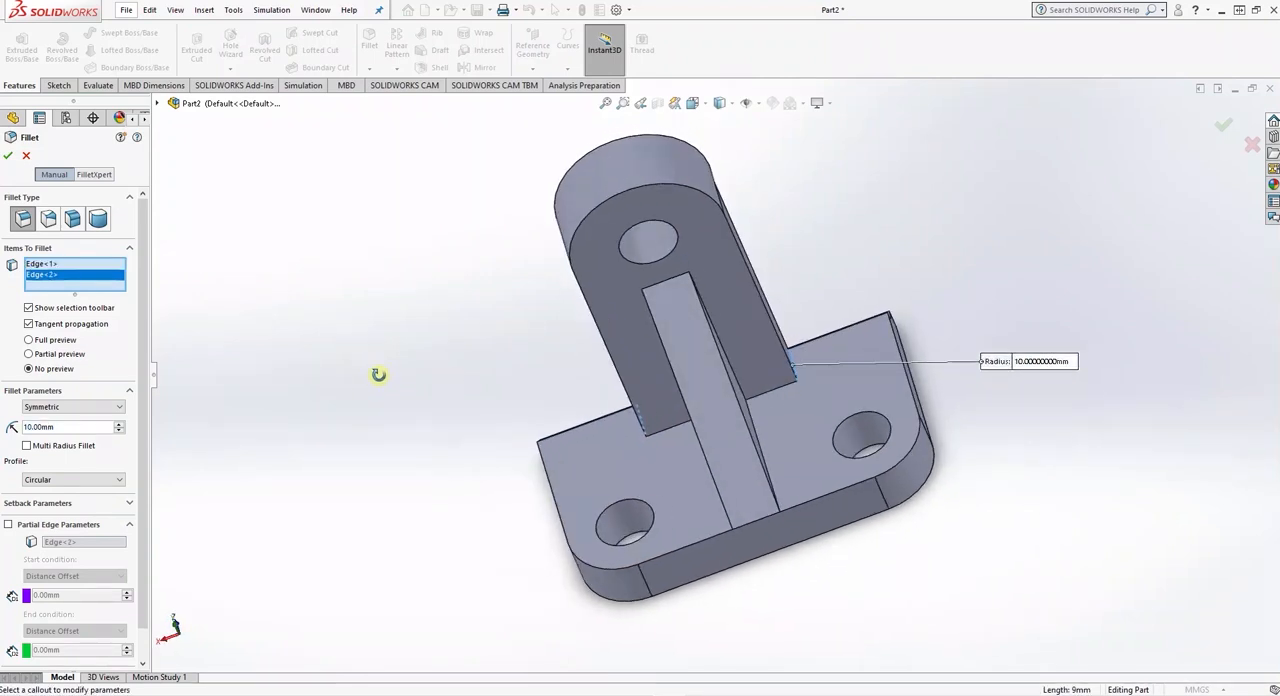
click(60, 427)
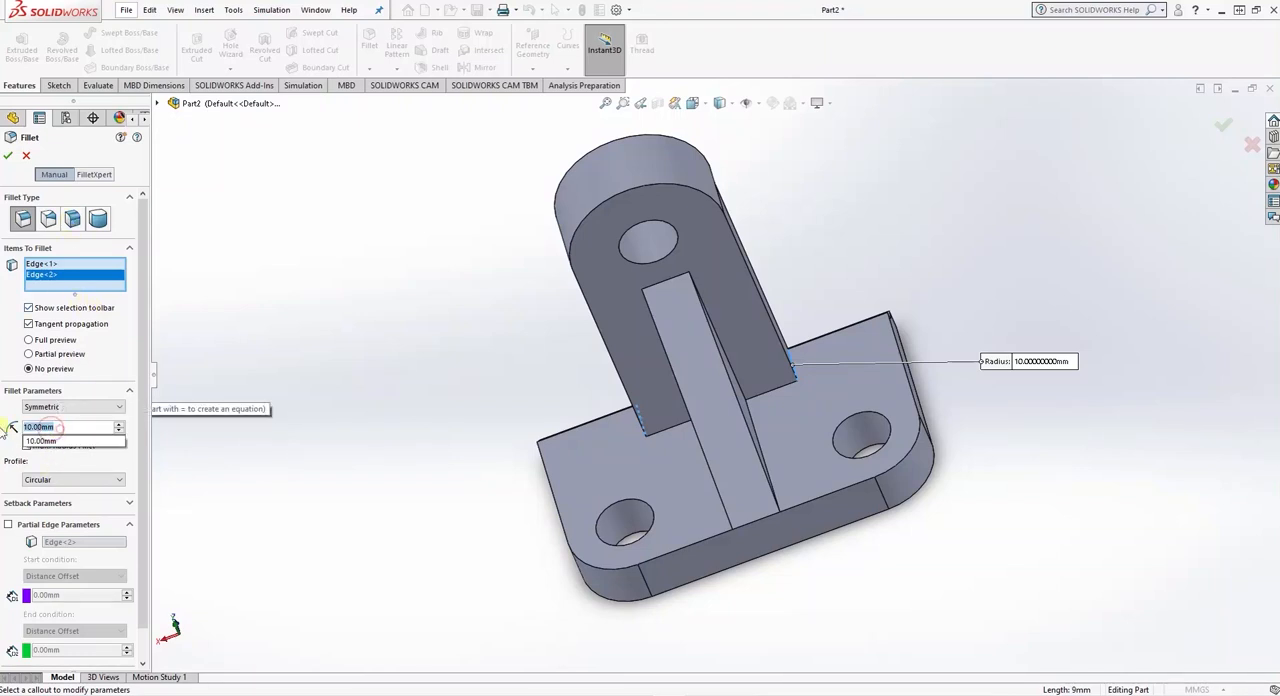
text(16)
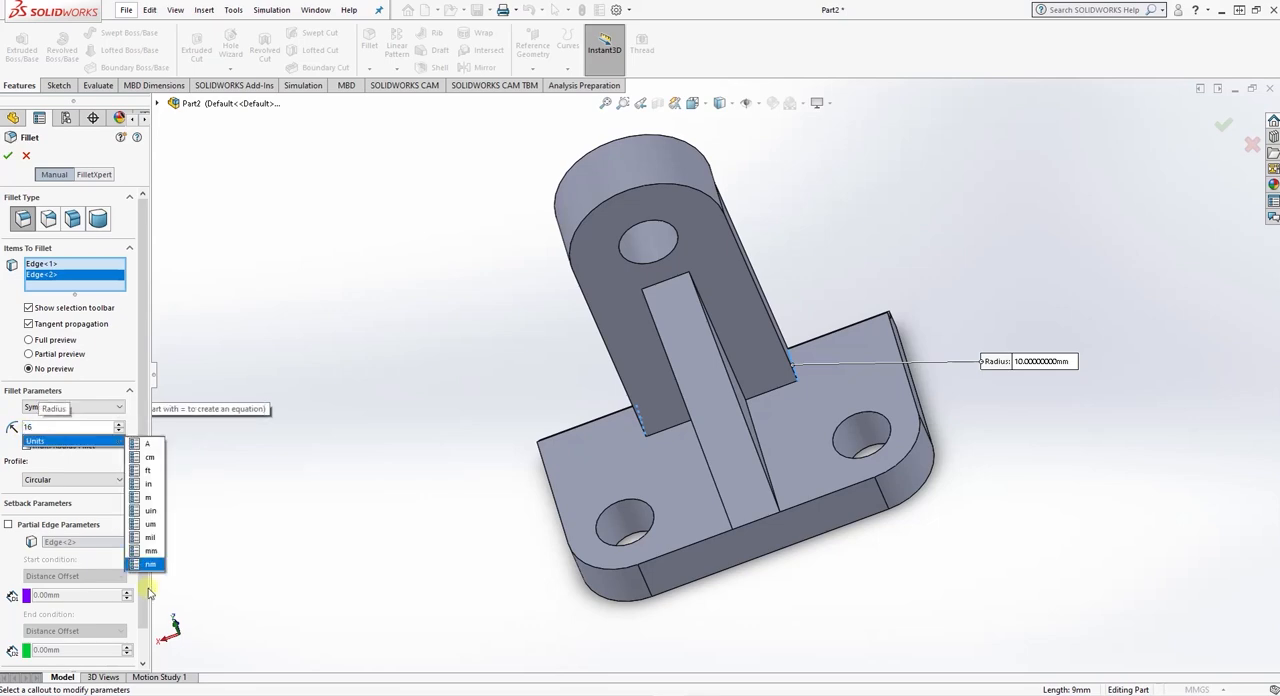
click(589, 694)
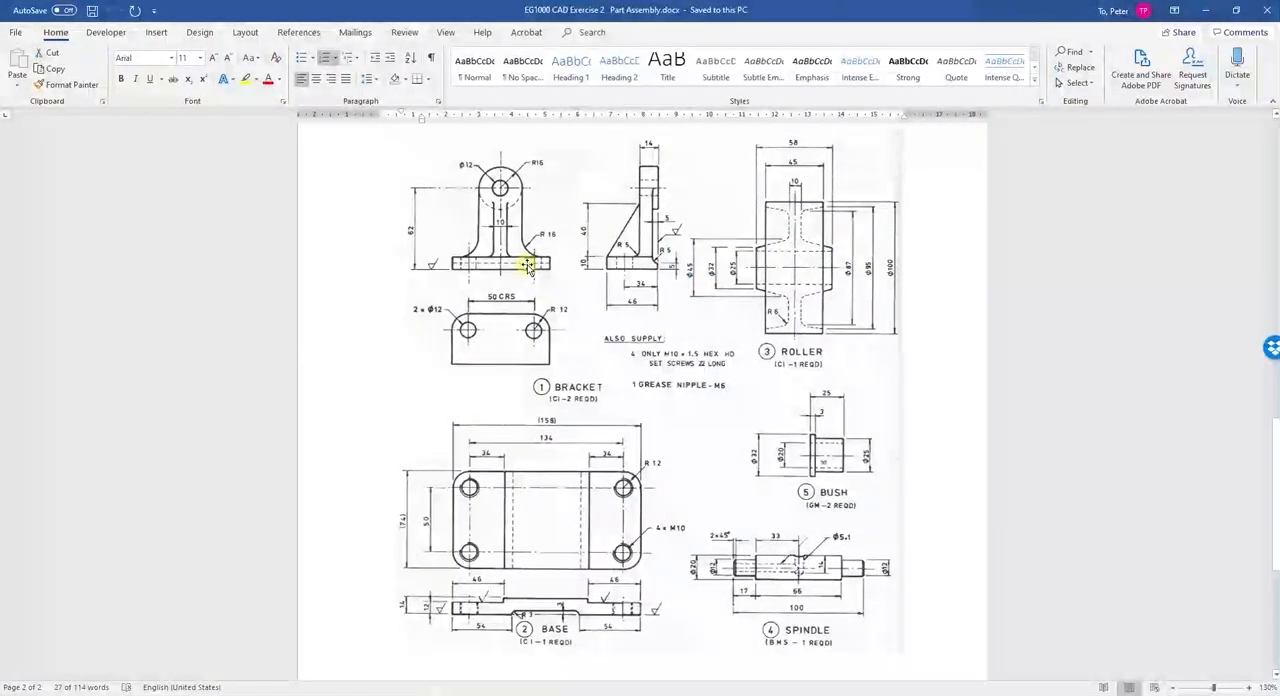
key(alt+Tab)
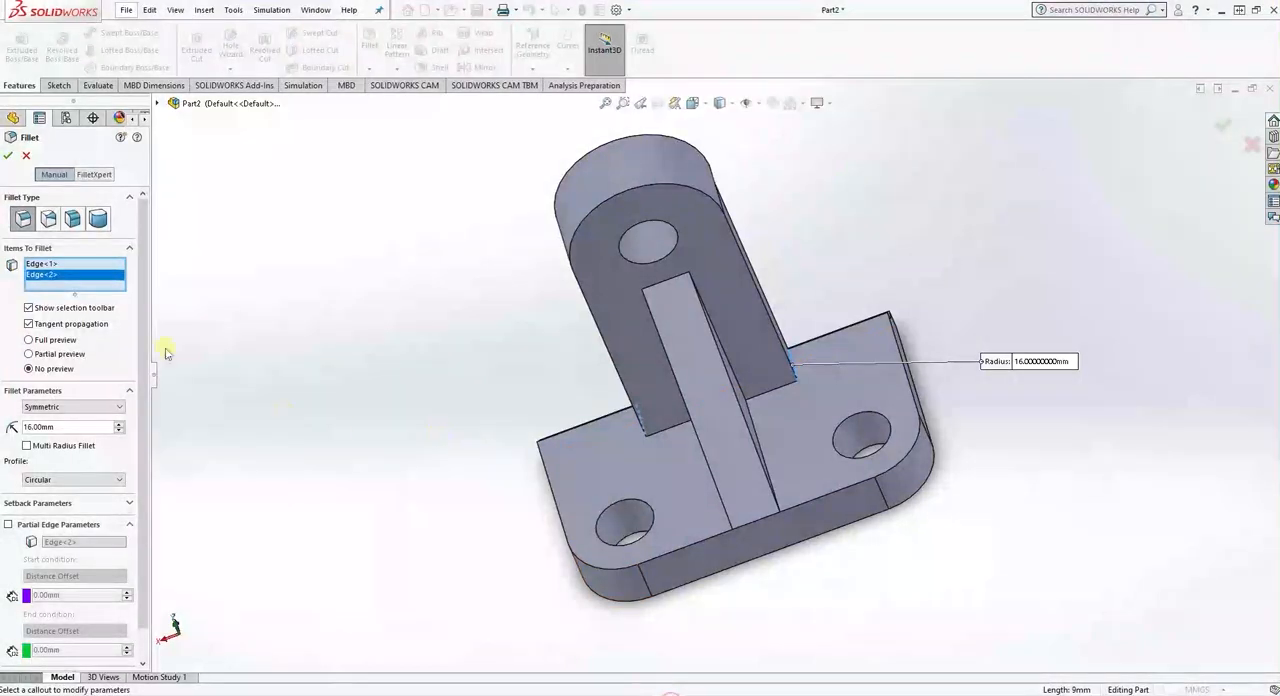
click(10, 157)
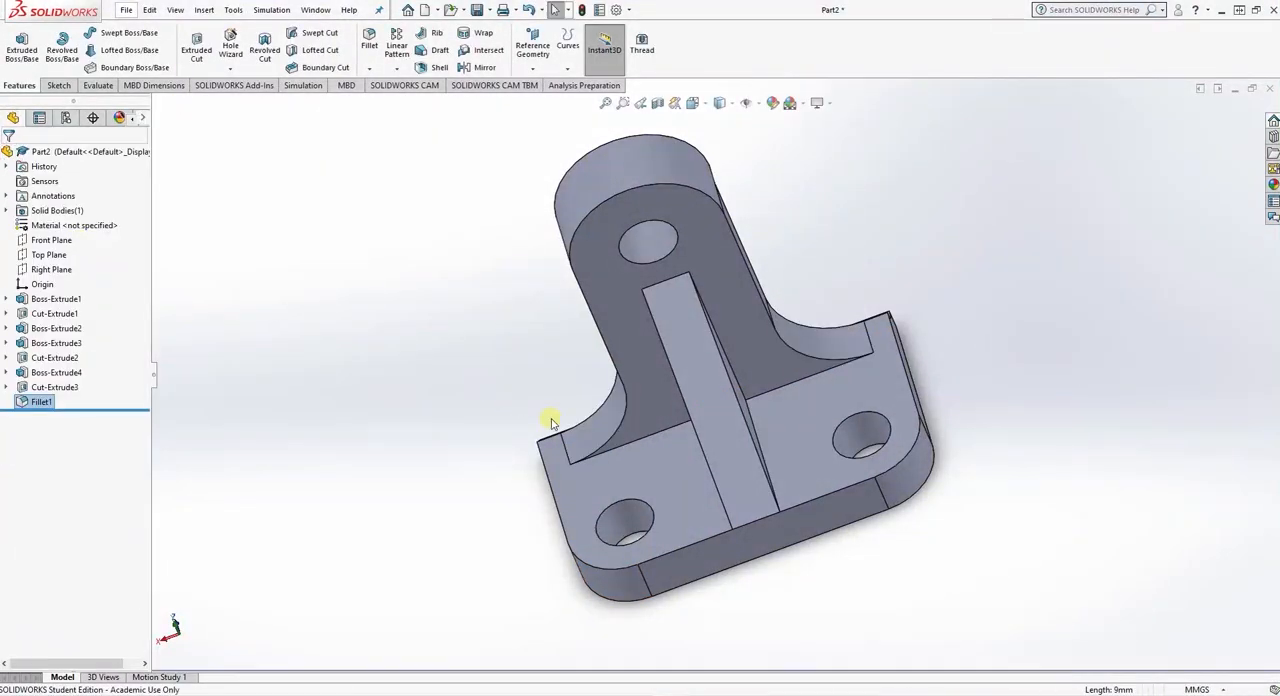
- Fillet the six inner edges between rib, upright front face and plate, on both sides of the rib, with a 5 mm radius
middle_drag(640, 469, 480, 446)
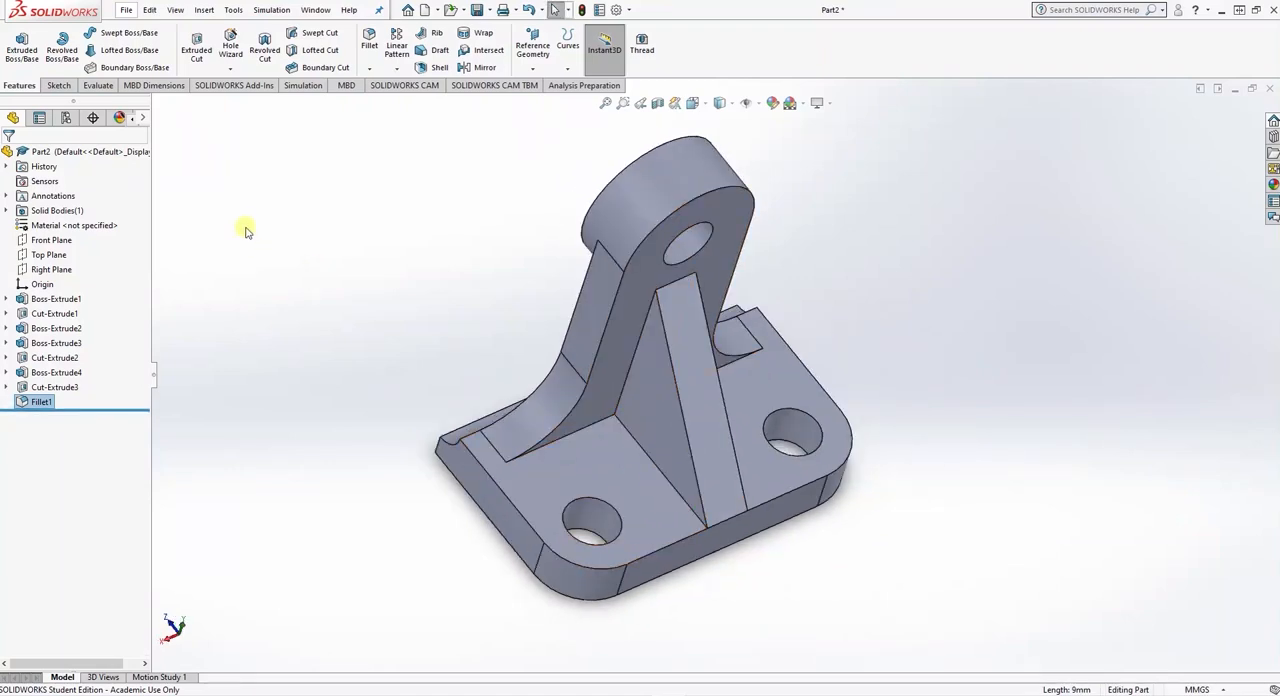
click(369, 38)
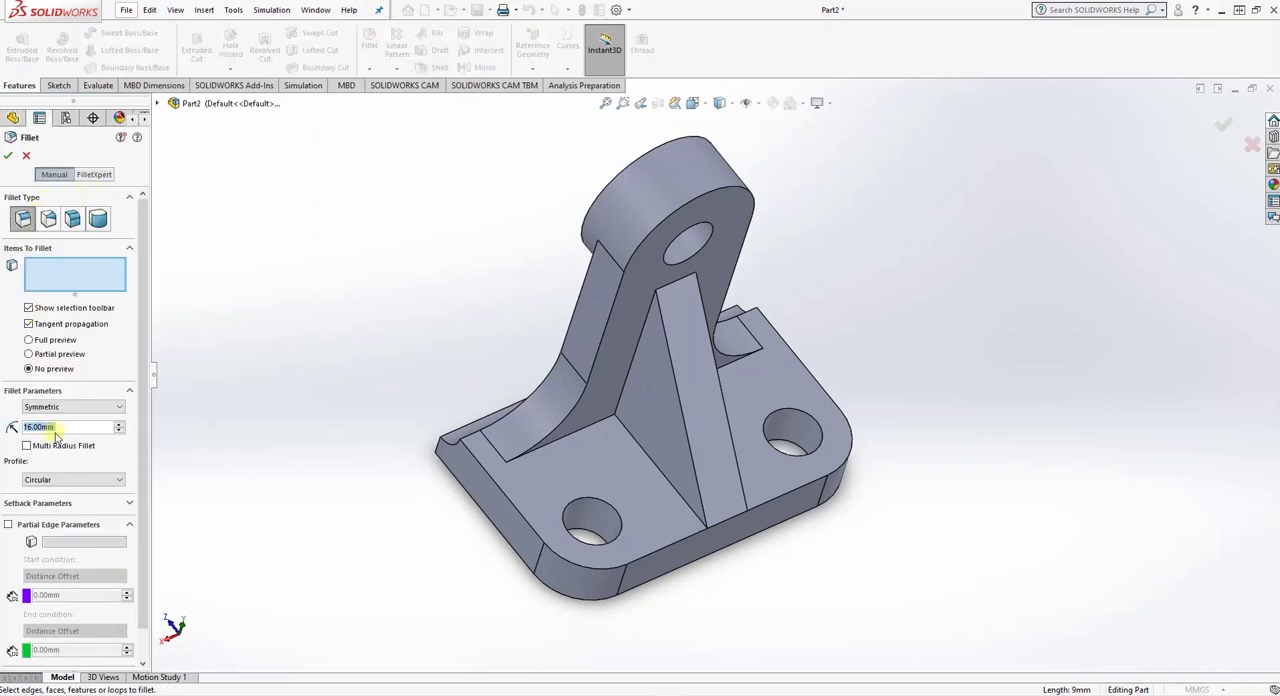
double_click(62, 427)
text(5)
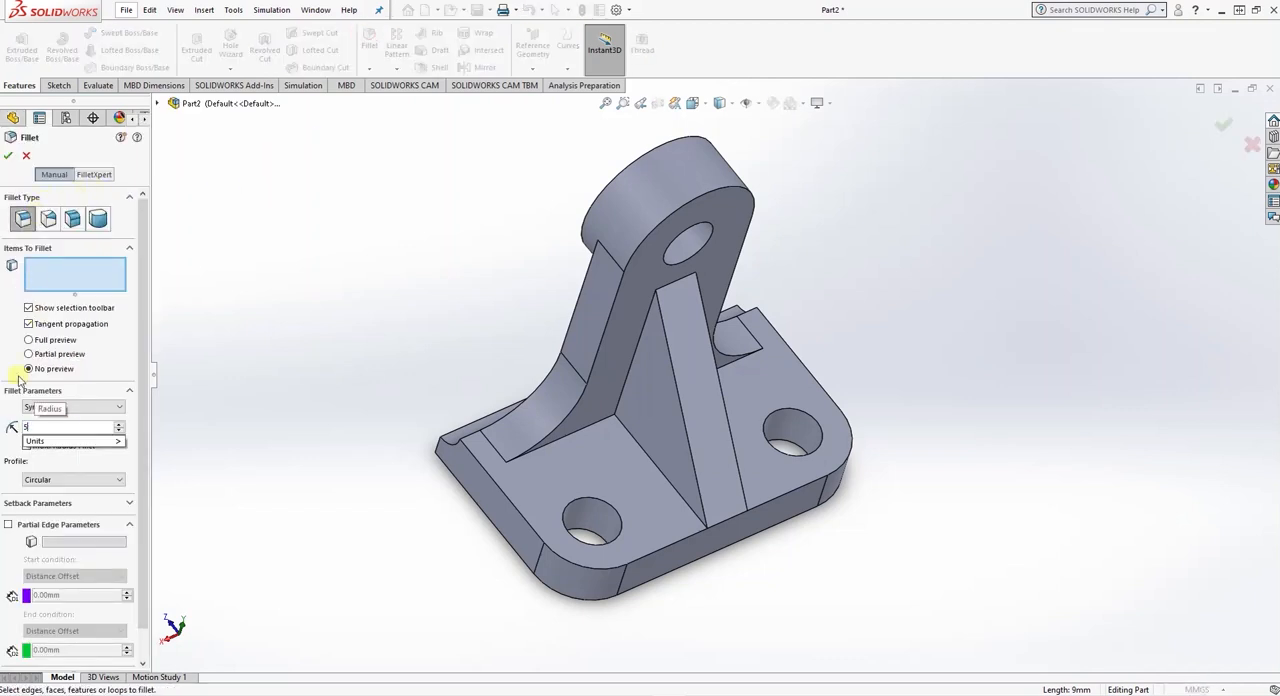
click(588, 427)
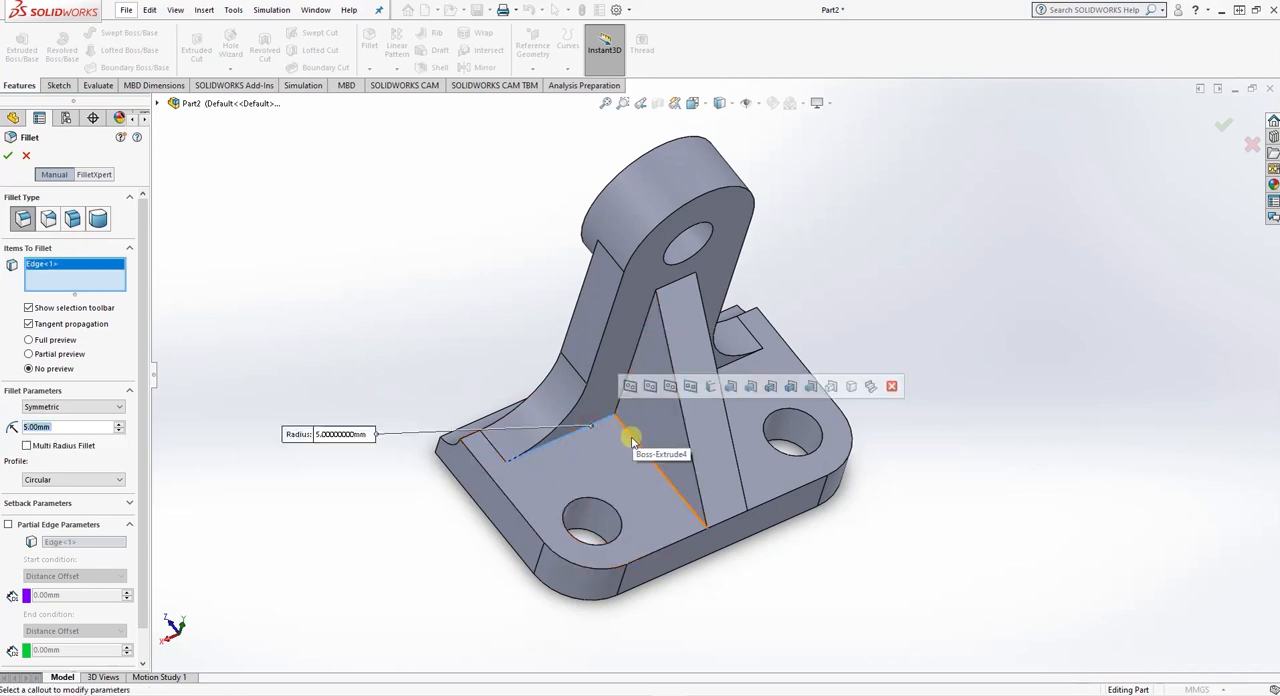
click(632, 440)
click(618, 388)
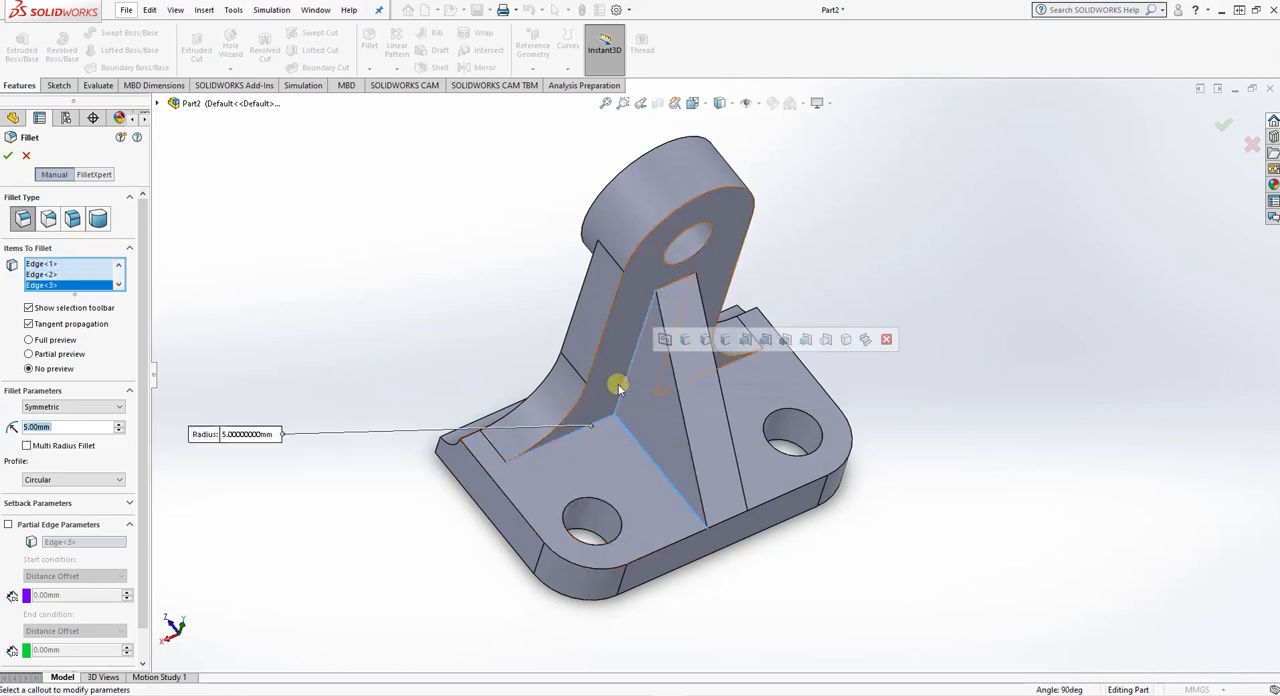
middle_drag(414, 306, 340, 306)
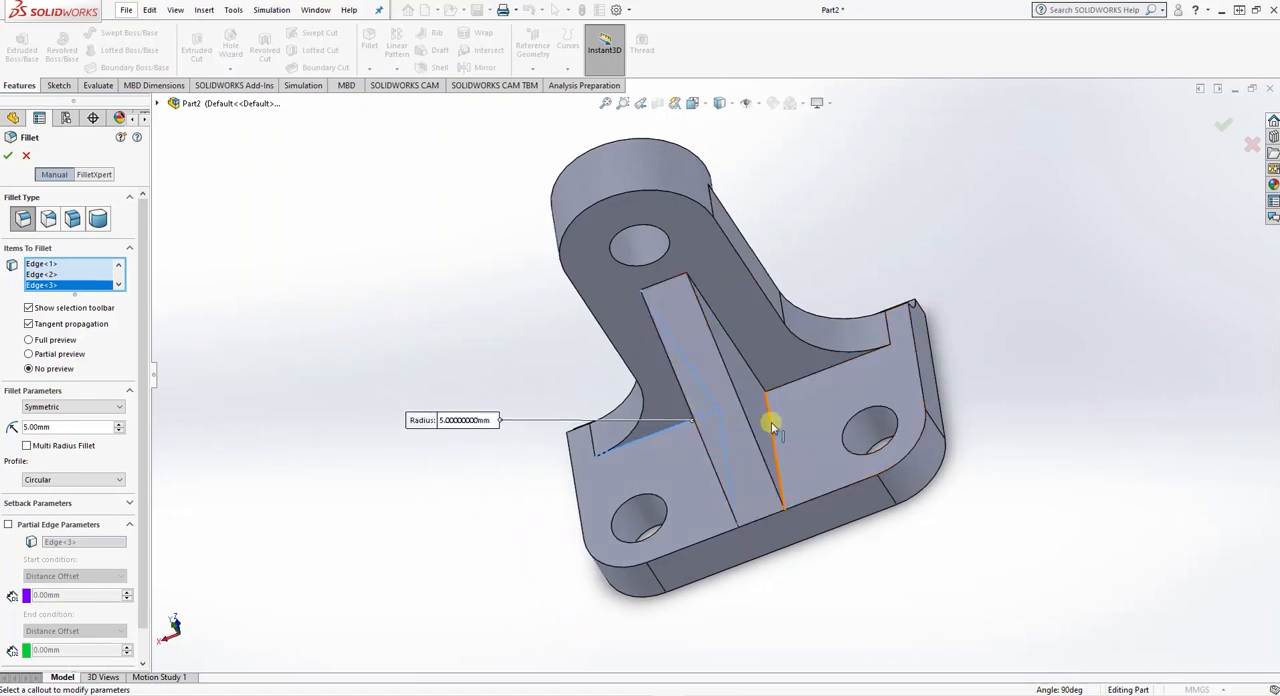
click(771, 424)
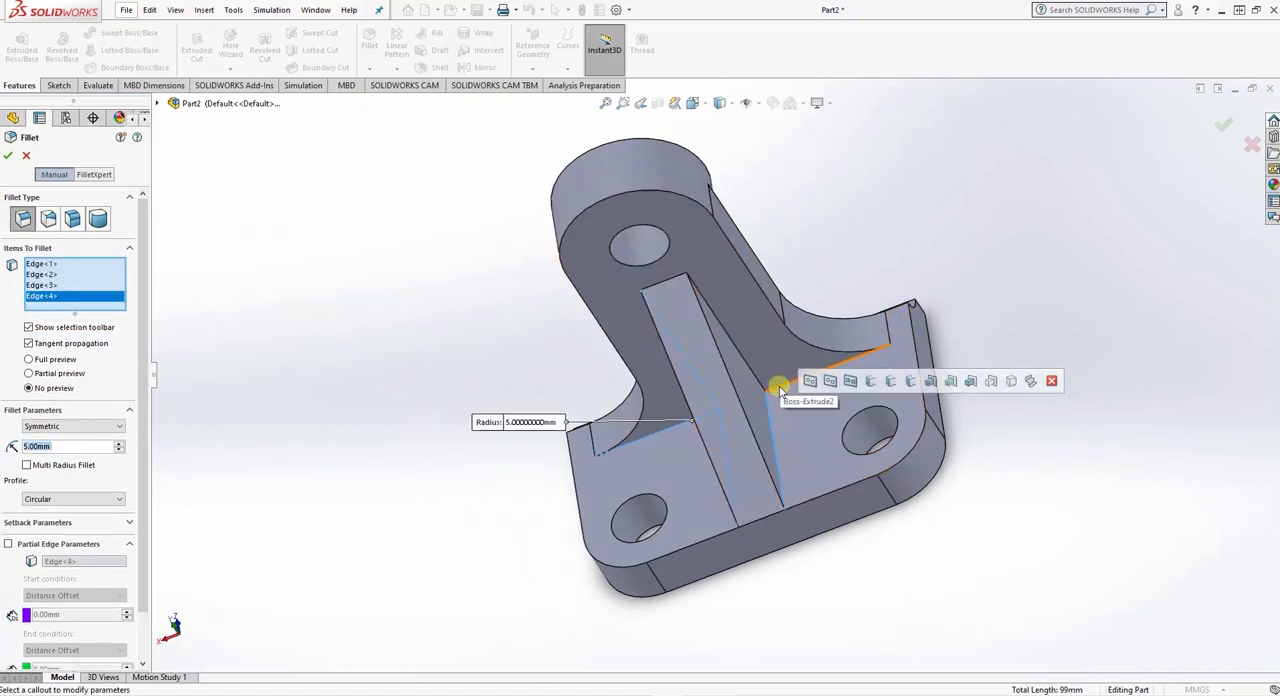
click(746, 362)
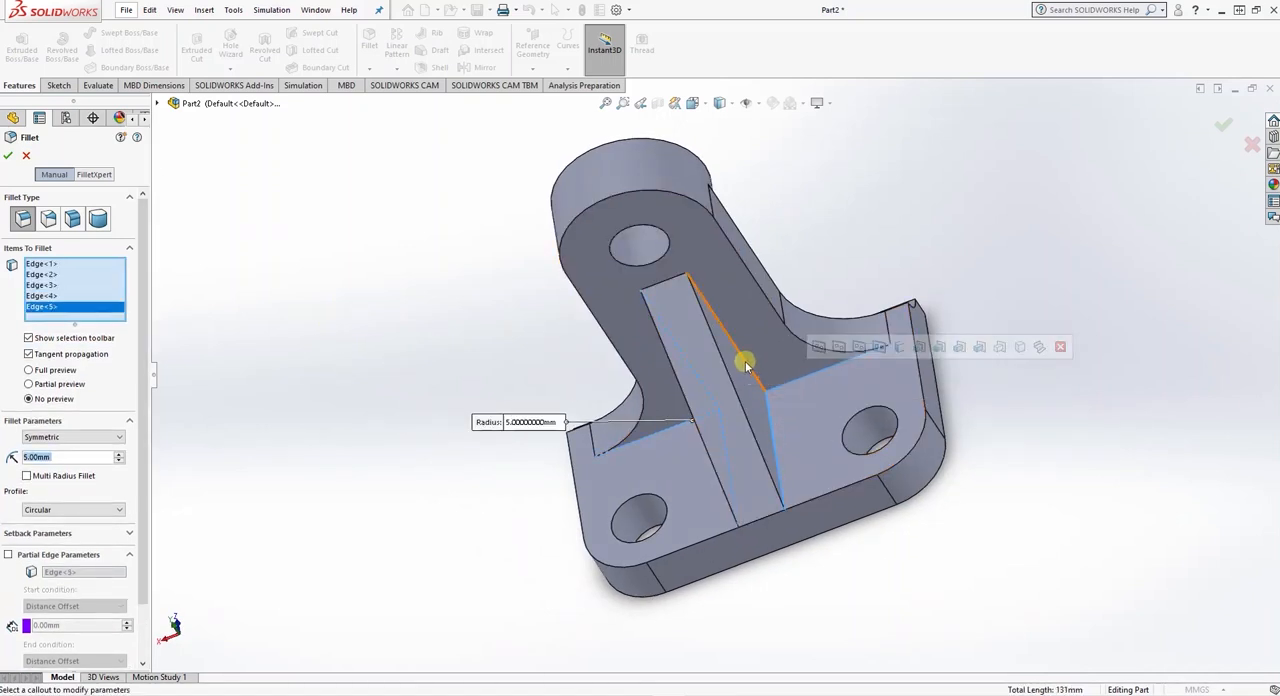
click(745, 362)
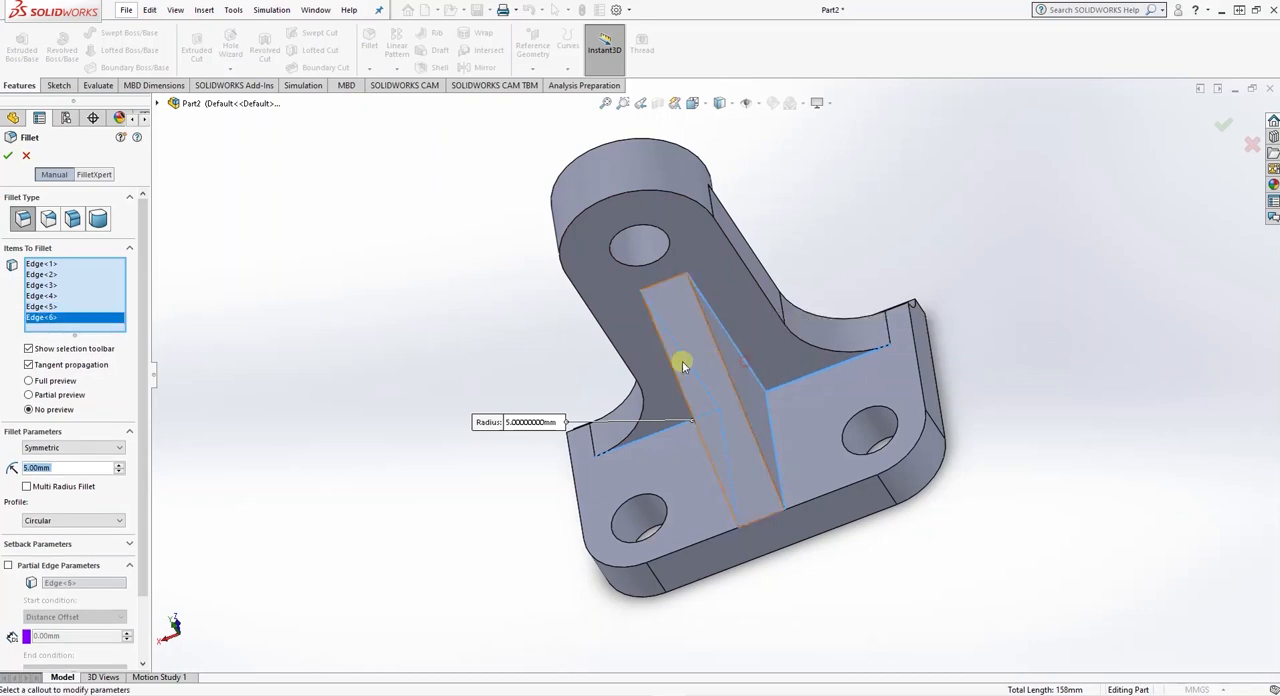
click(8, 157)
middle_drag(337, 456, 566, 162)
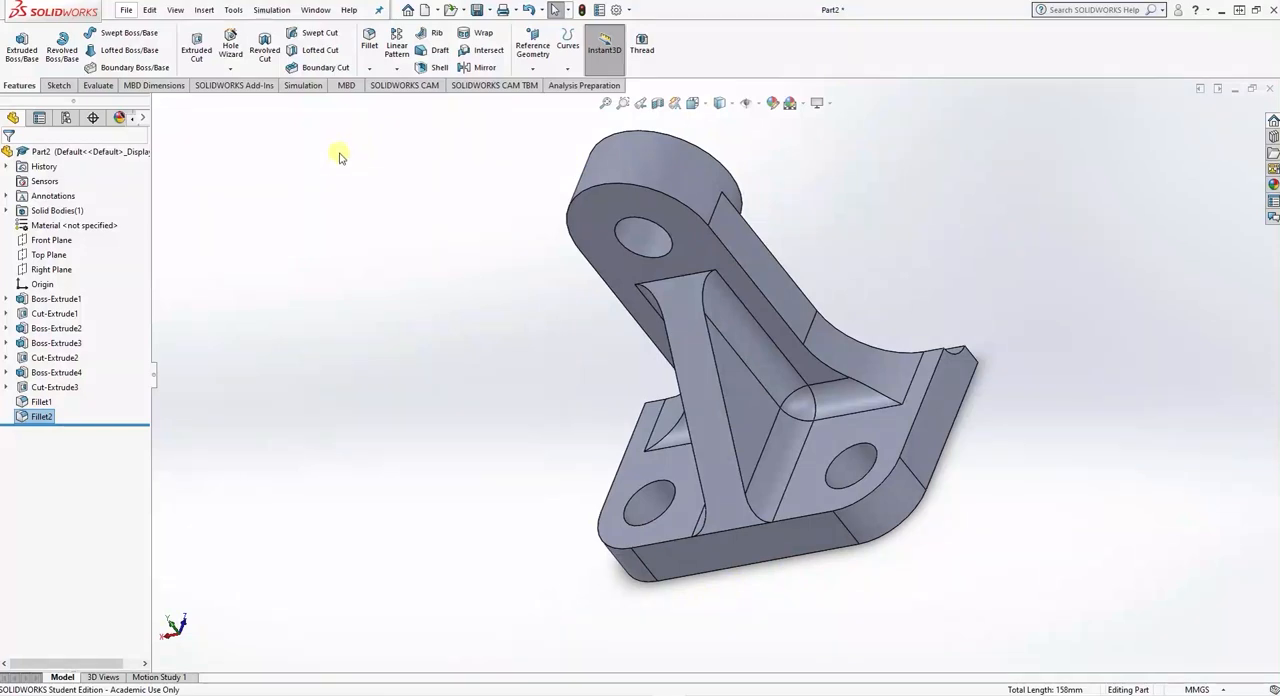
- Save the part as bracket C1 on the Desktop and switch to the exercise drawing in Word
key(ctrl+s)
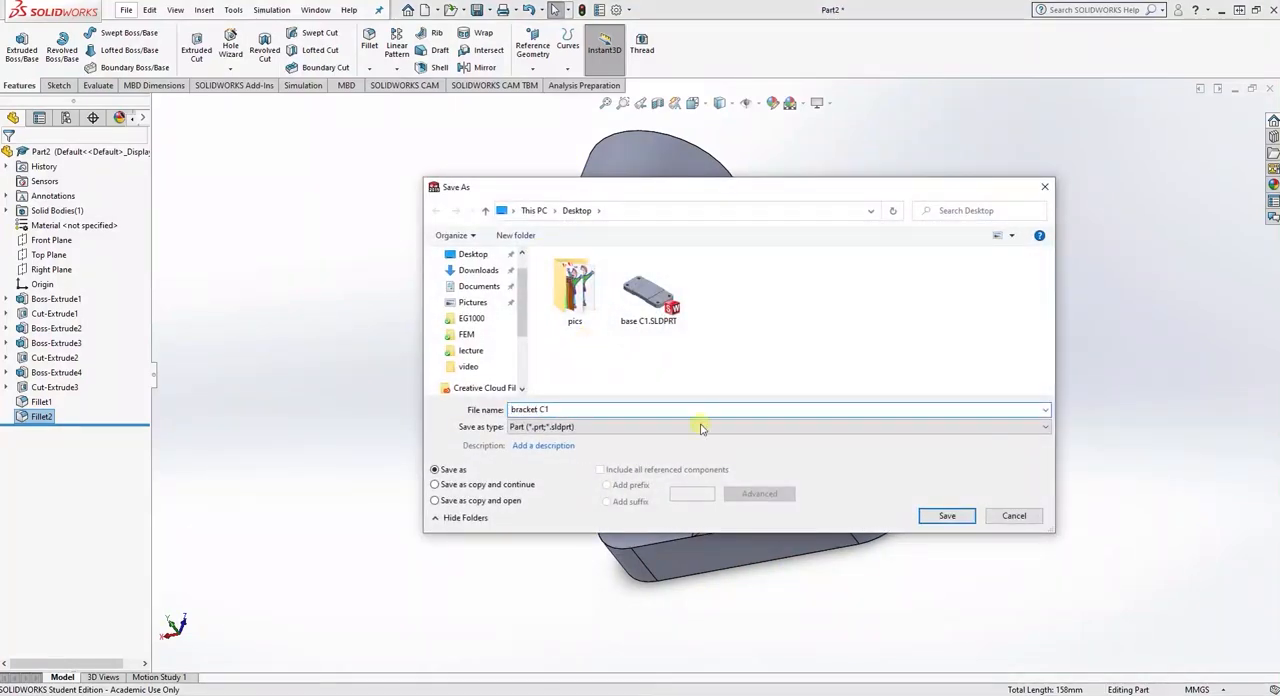
click(948, 515)
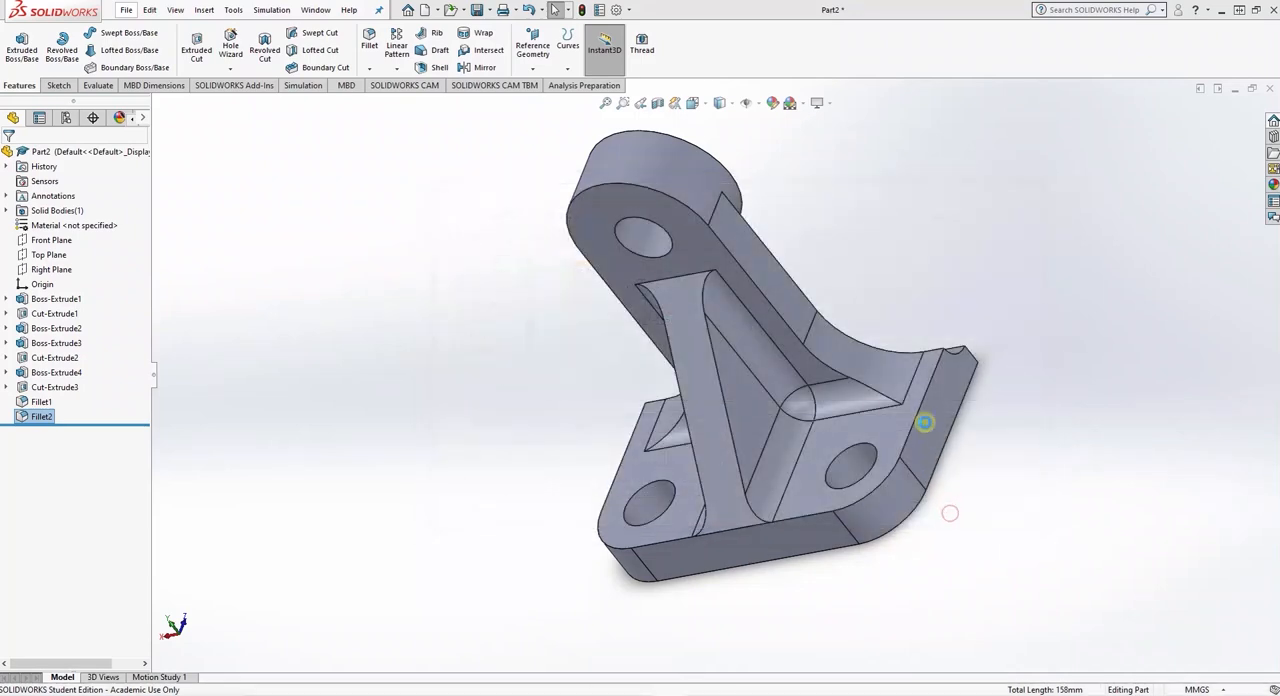
key(alt+Tab)
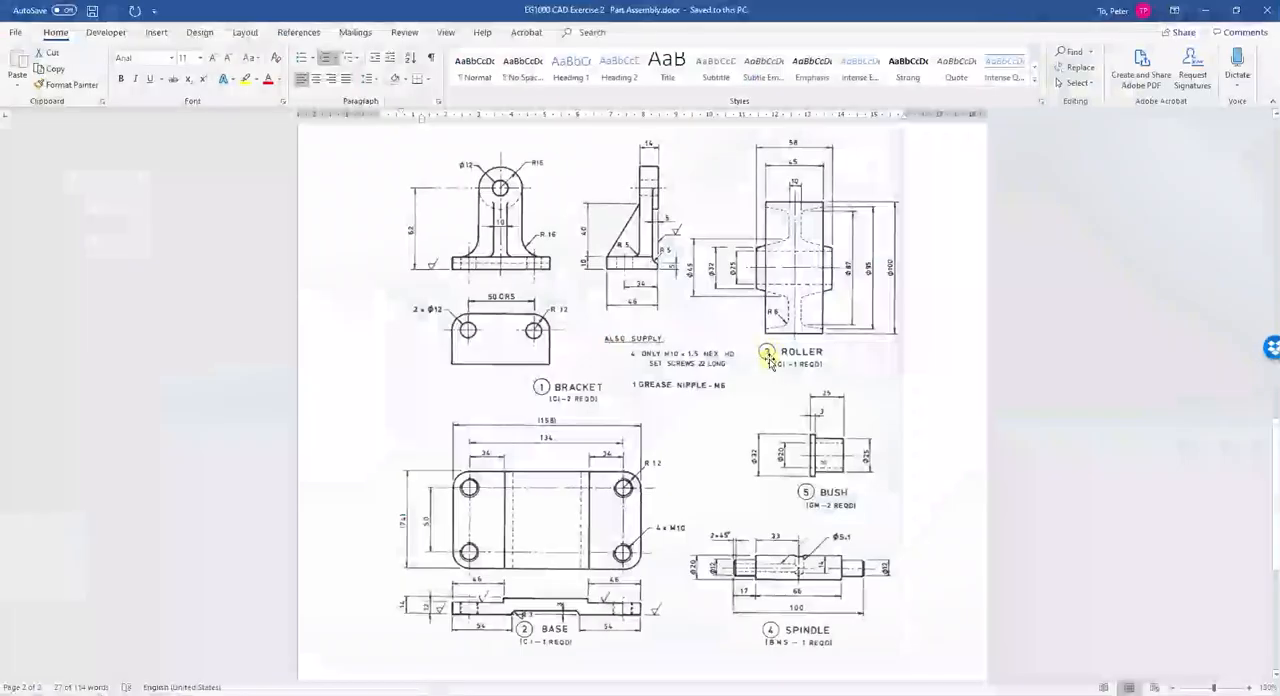
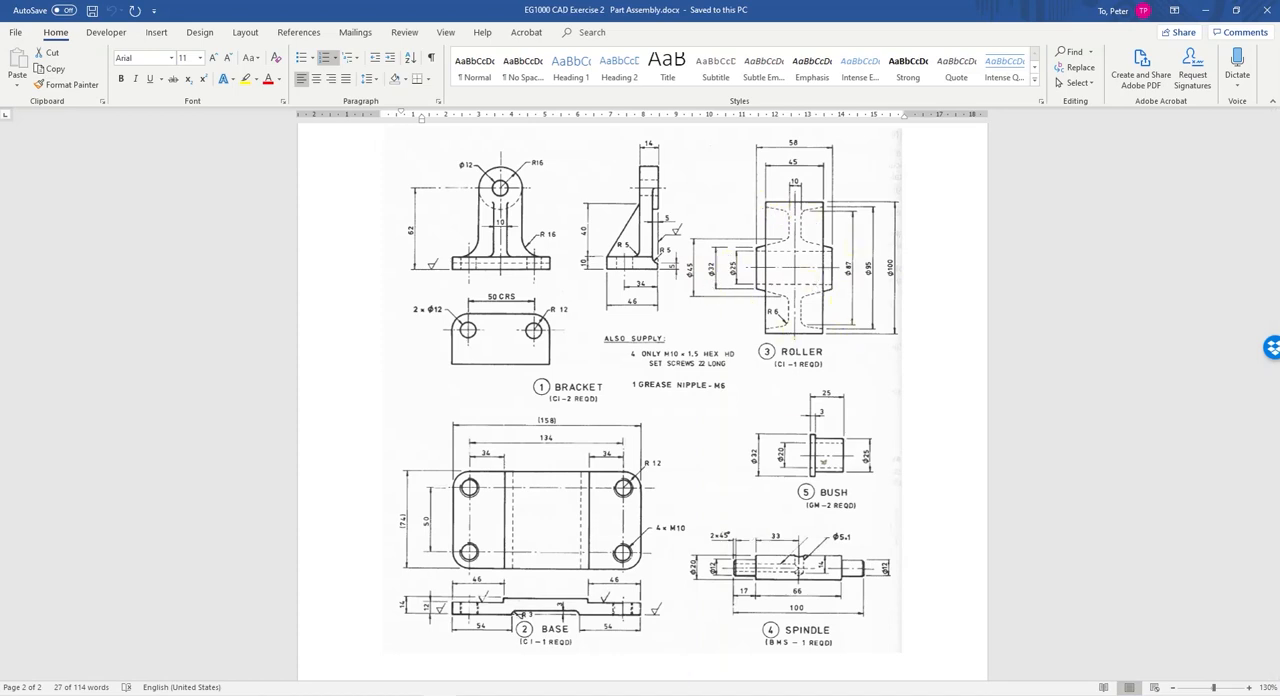
- Switch to SOLIDWORKS and create a new part document
mouse_move(669, 694)
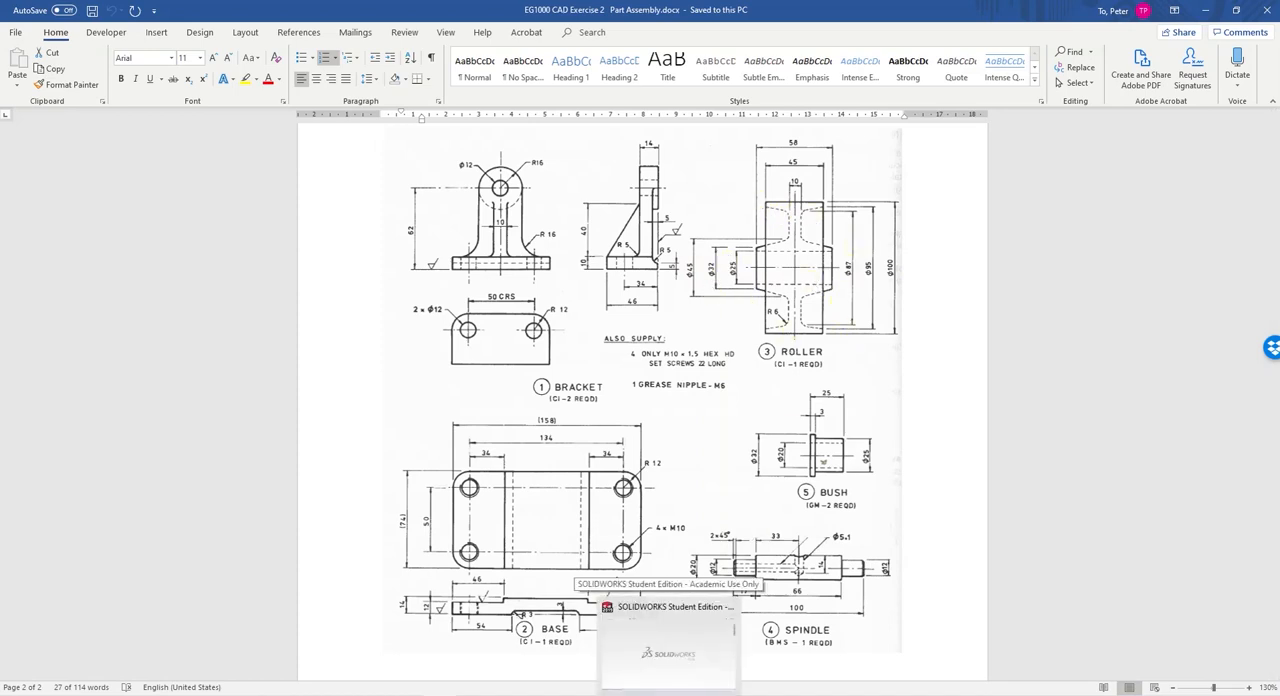
click(668, 652)
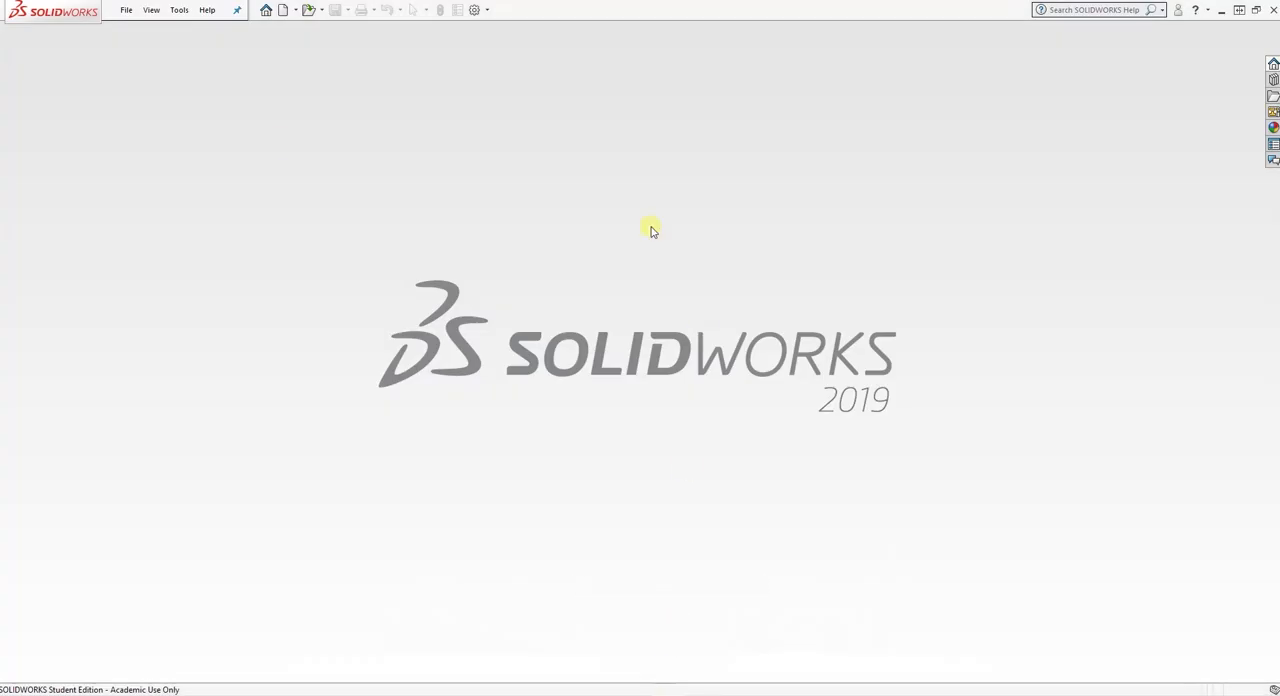
click(127, 10)
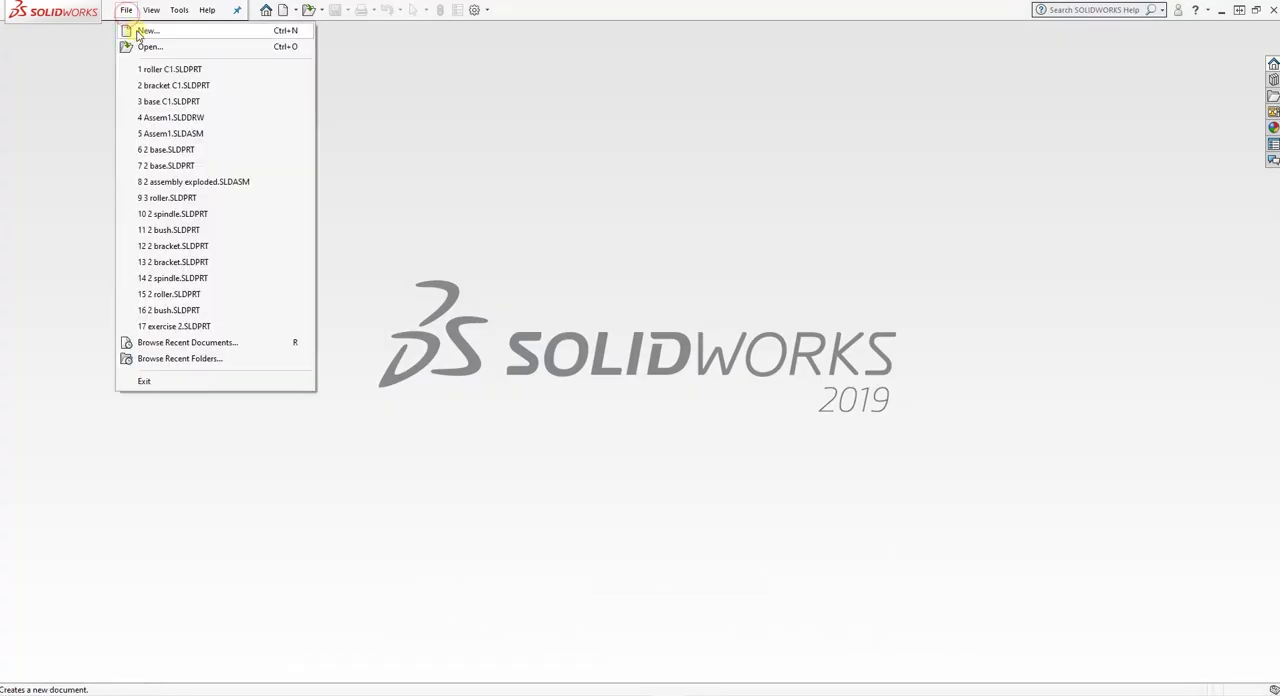
click(130, 31)
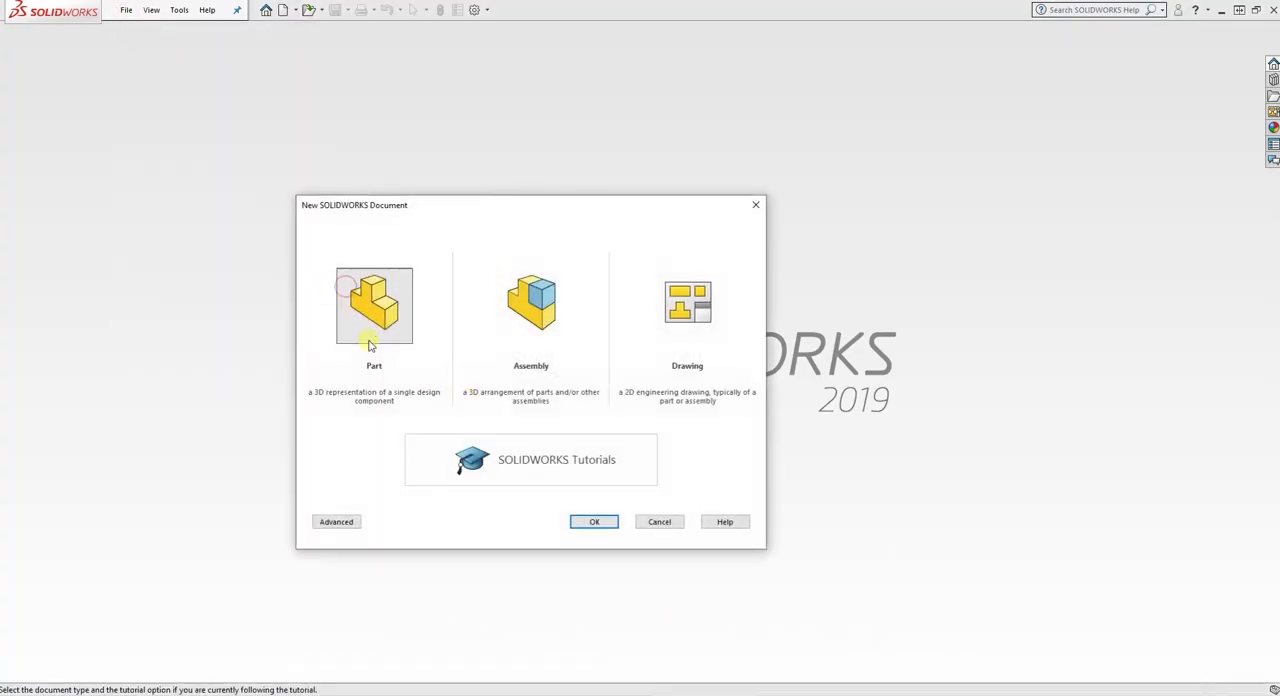
click(369, 320)
click(595, 526)
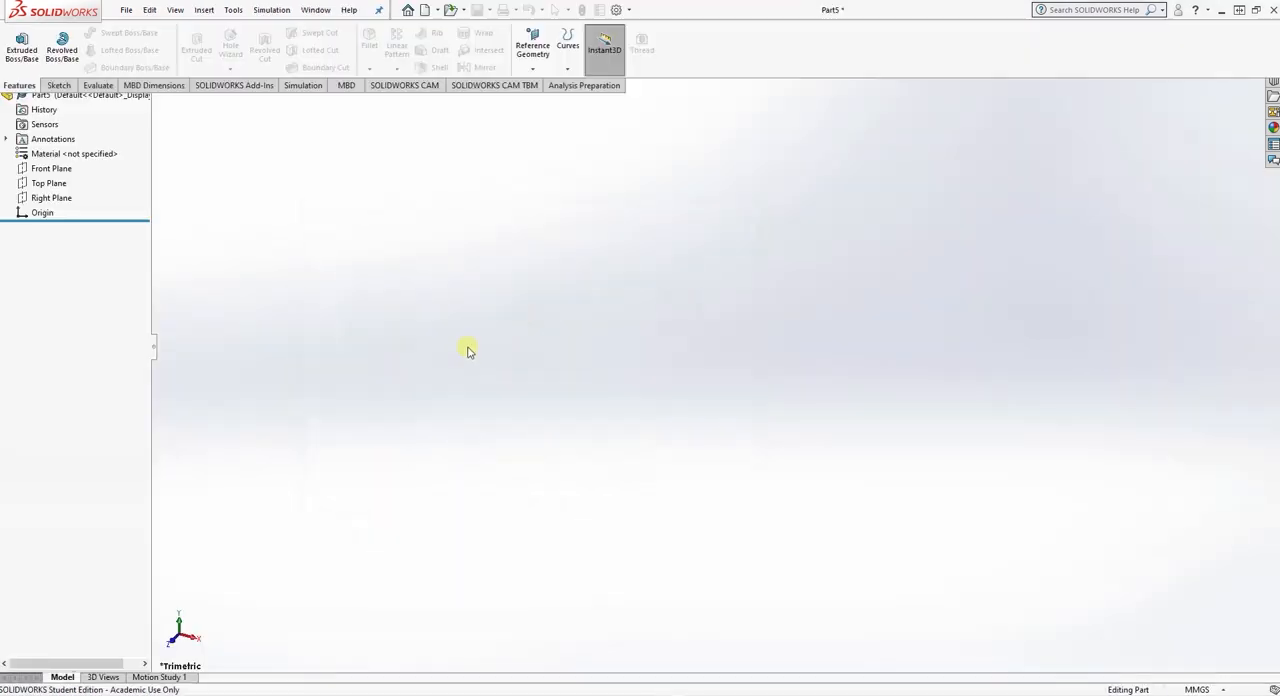
- Sketch a closed I-shaped profile on the Front Plane from the origin, with sloping flanges, bottom edge about 44 mm and top edge about 73 mm
click(36, 226)
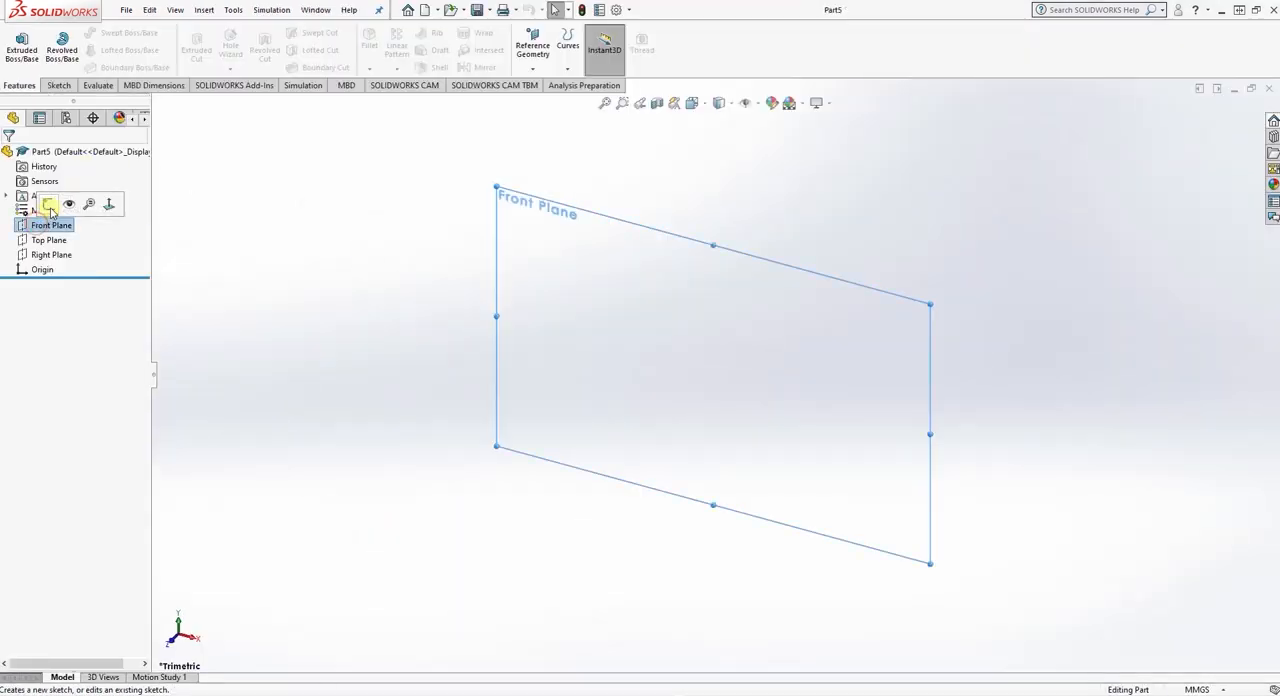
click(50, 206)
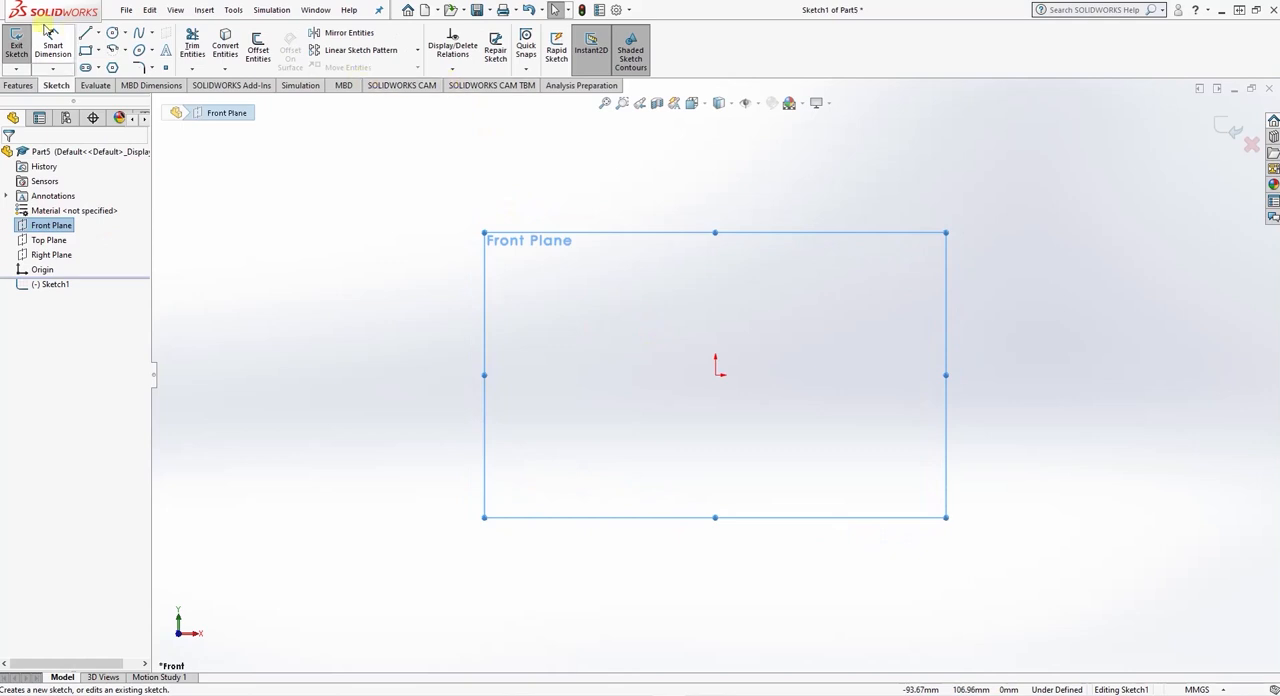
click(84, 34)
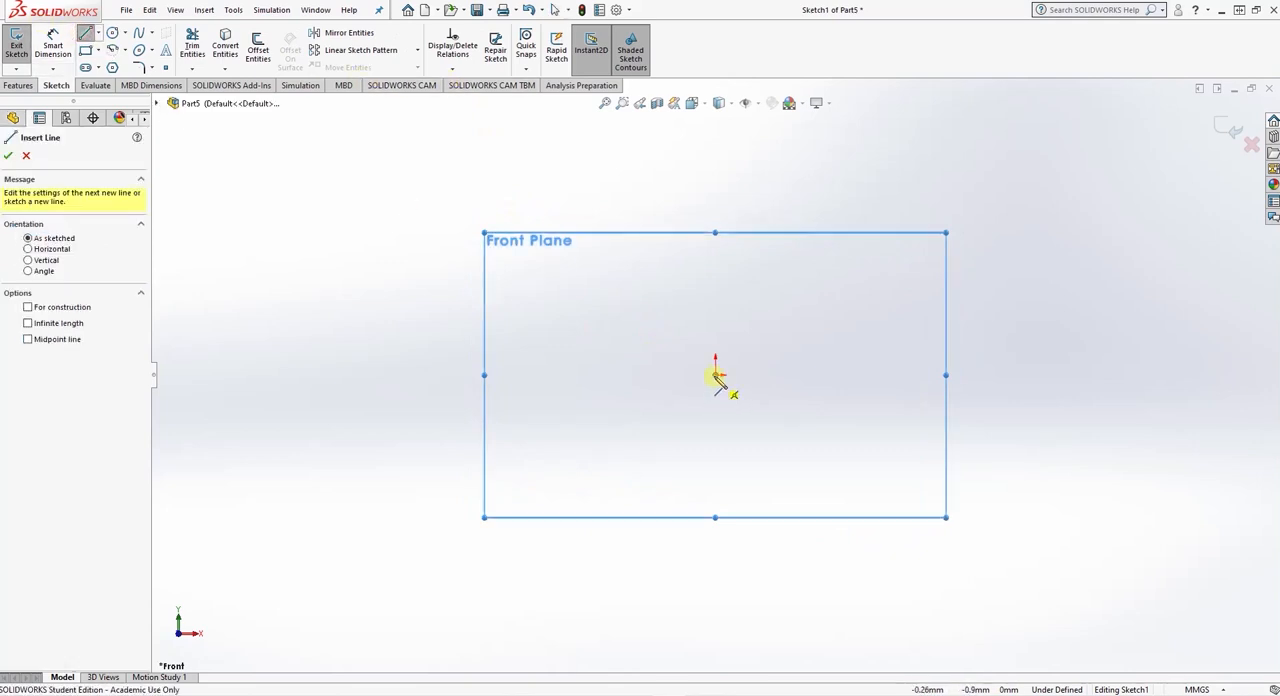
click(716, 375)
click(829, 374)
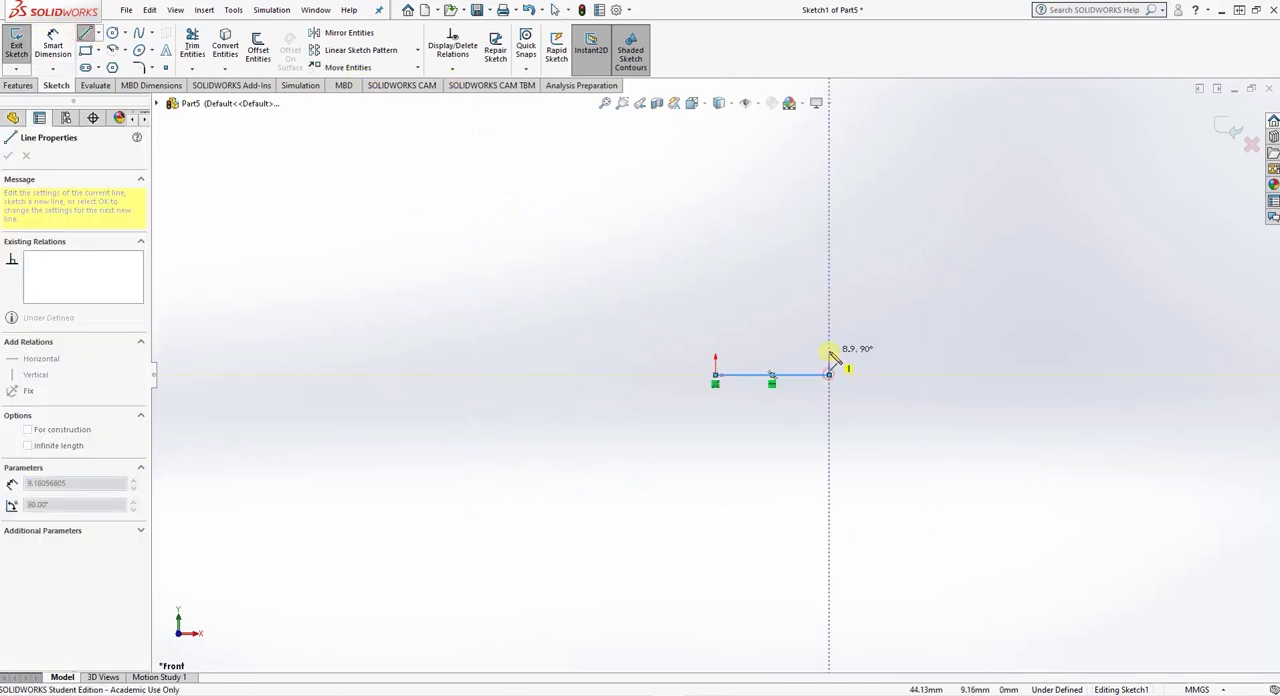
click(788, 348)
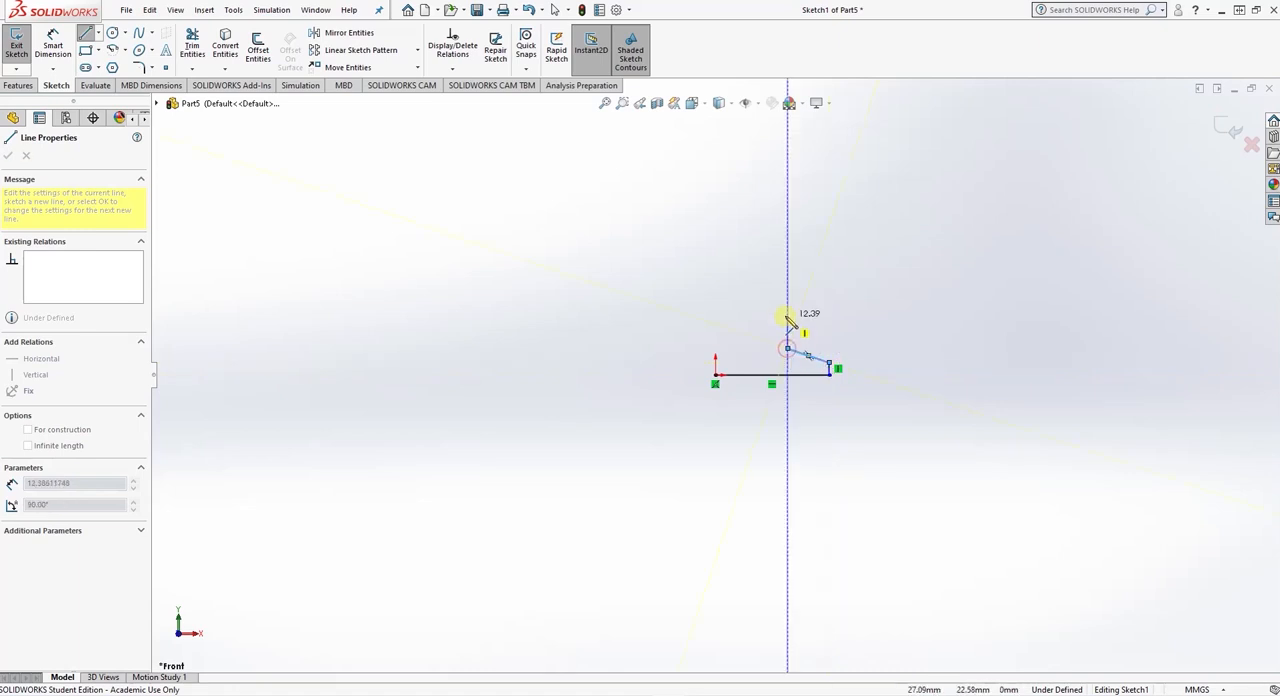
click(788, 299)
click(849, 279)
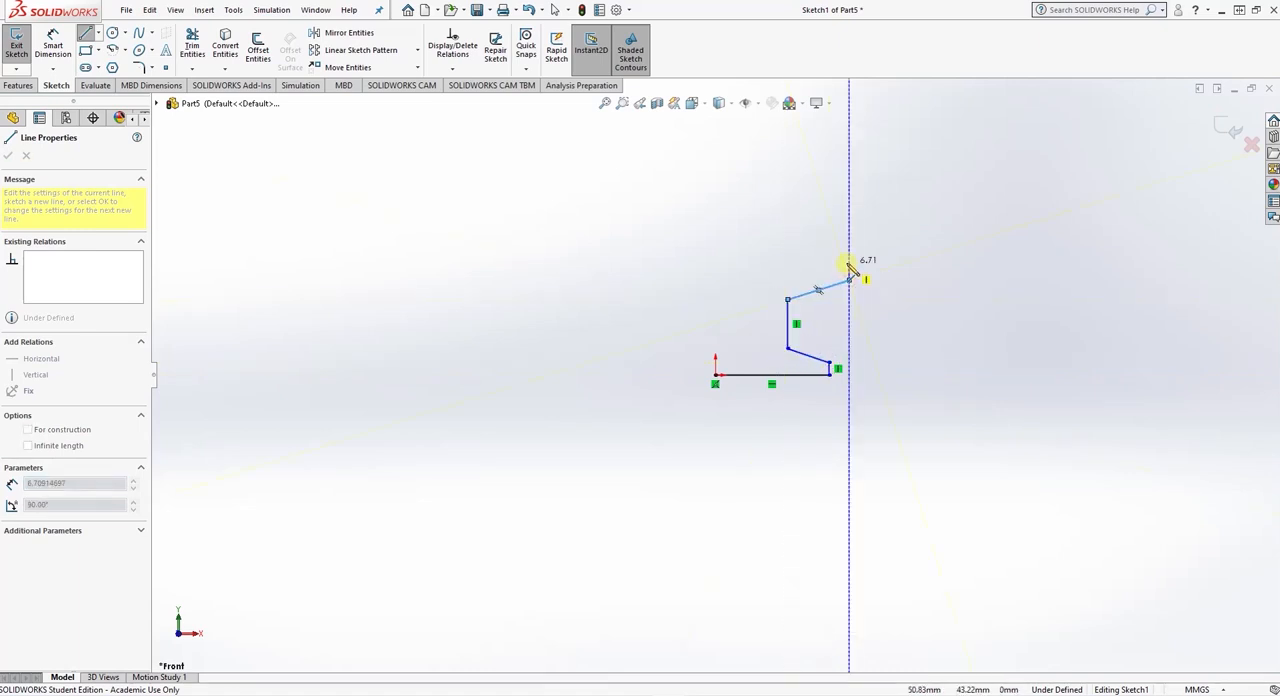
click(849, 262)
click(663, 262)
click(663, 279)
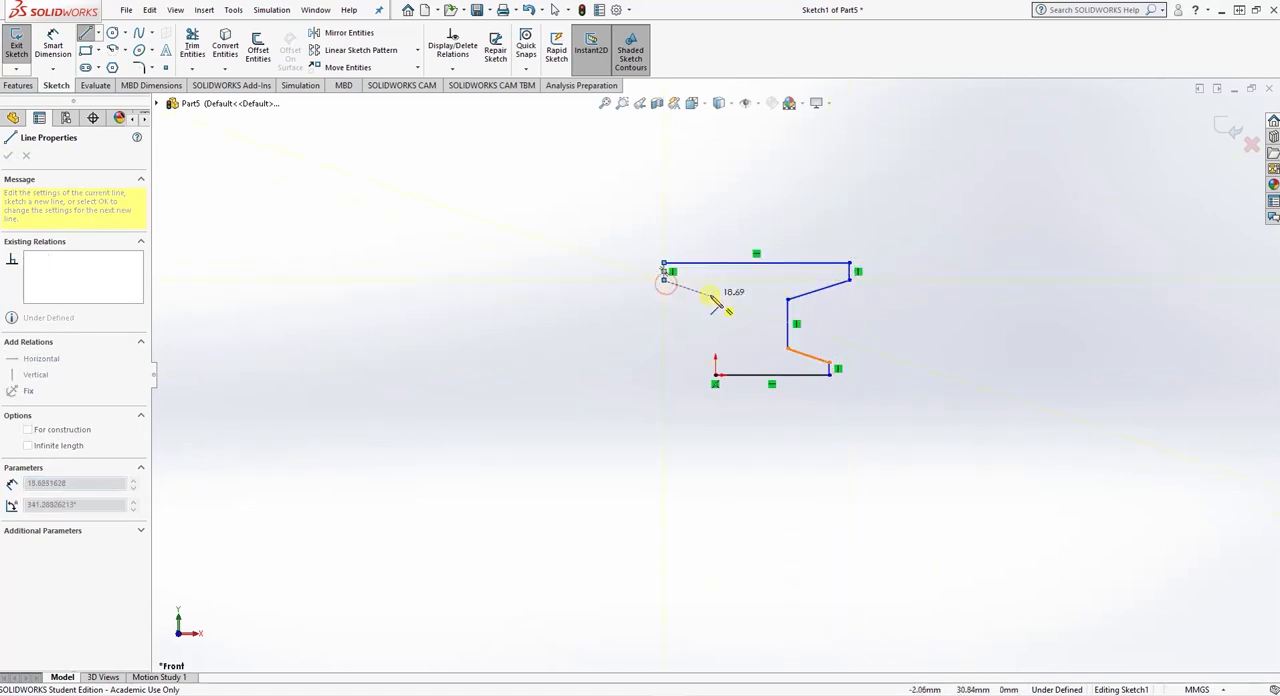
click(735, 299)
click(735, 348)
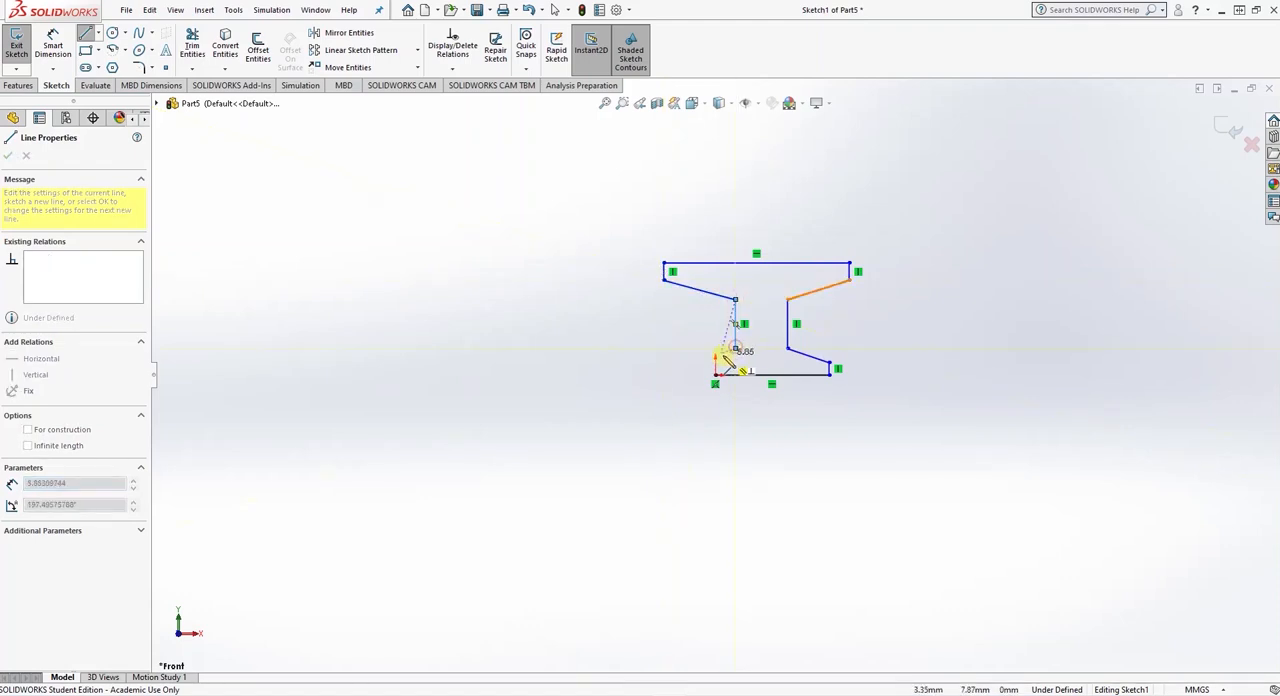
click(715, 374)
key(Escape)
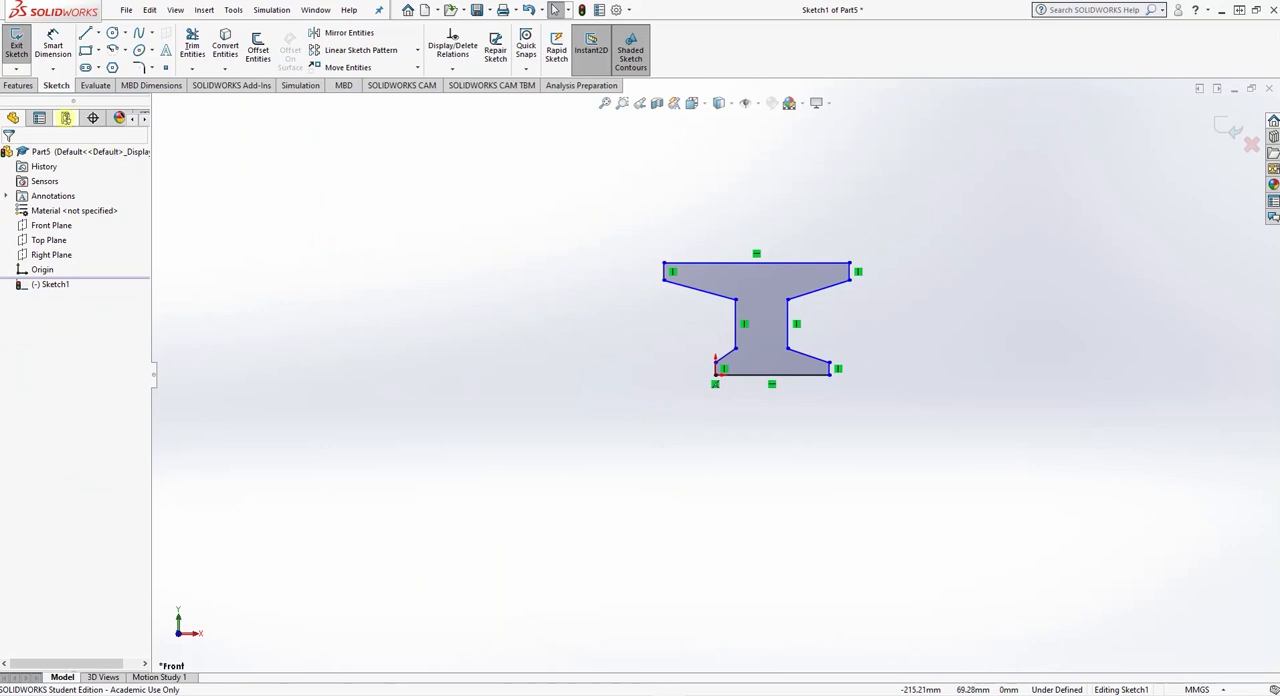
- Dimension the profile's bottom horizontal edge to 45 mm
click(53, 45)
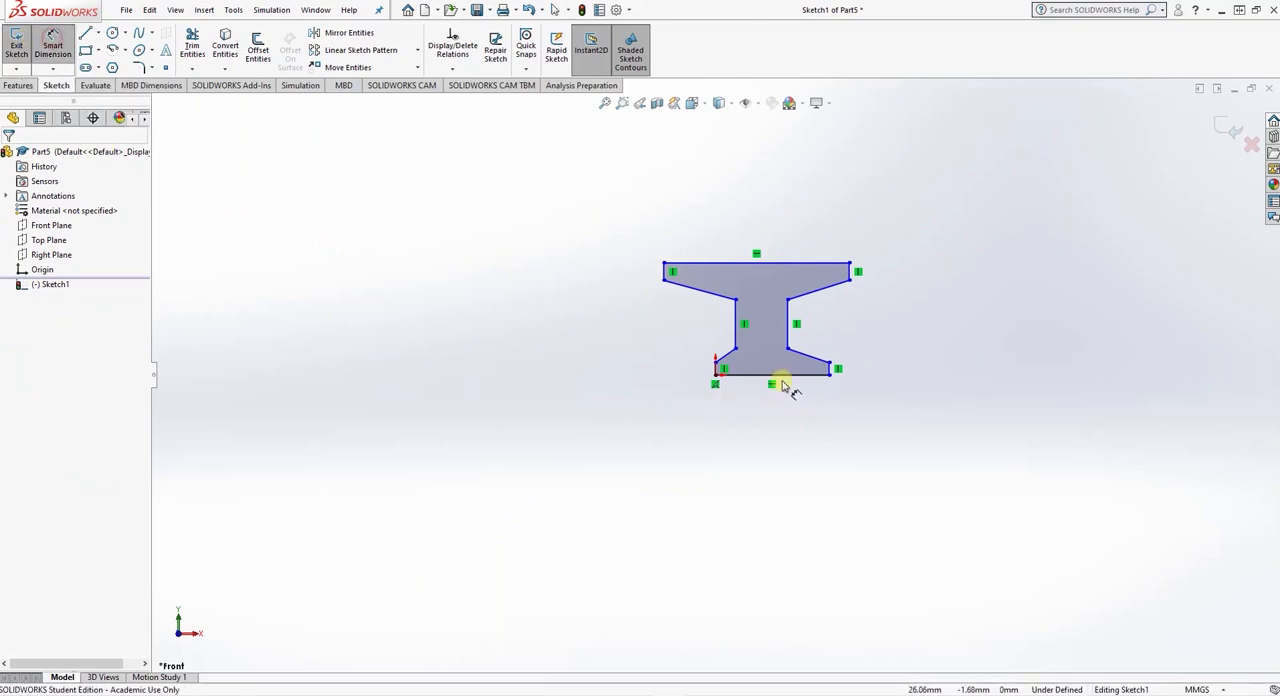
click(786, 376)
click(772, 440)
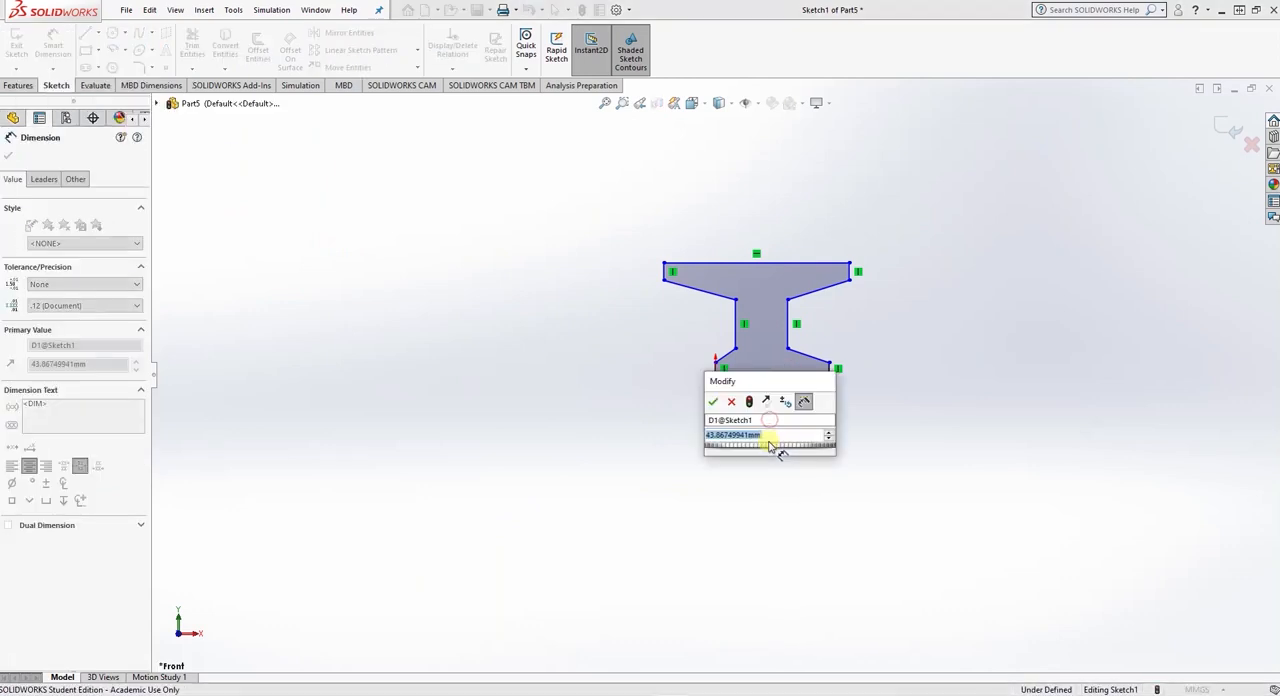
text(45)
key(Return)
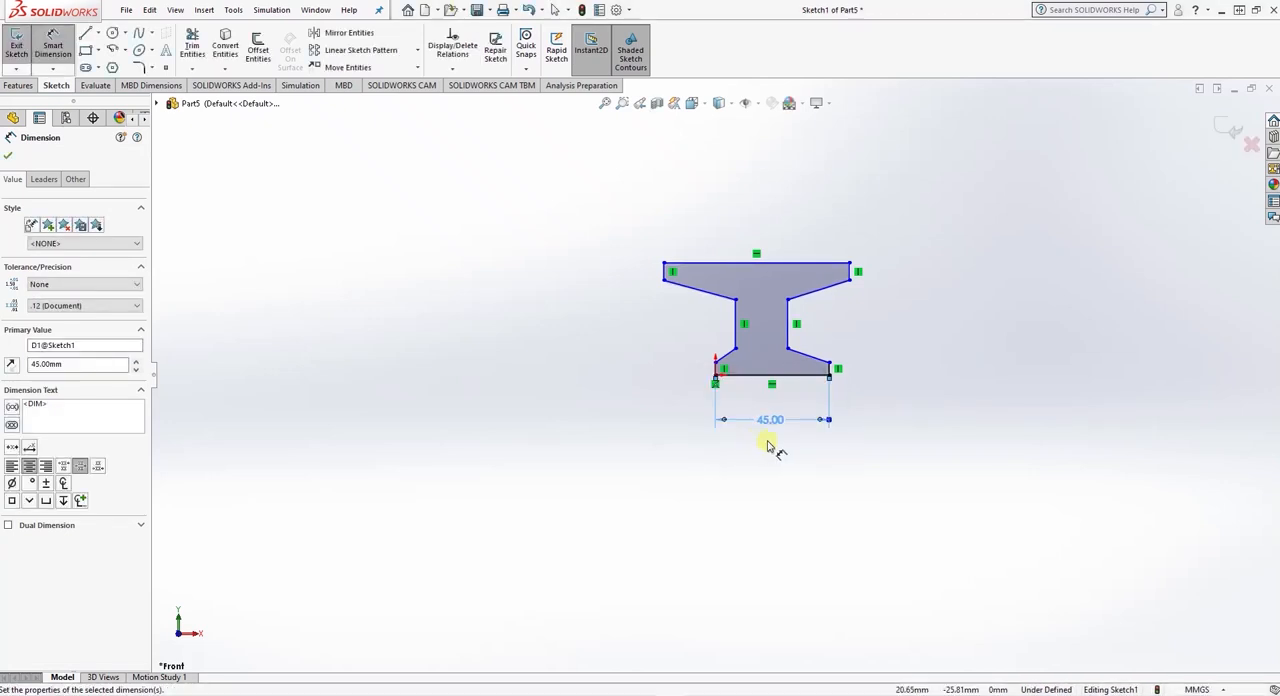
- Dimension the profile's top horizontal edge to 58 mm
click(788, 267)
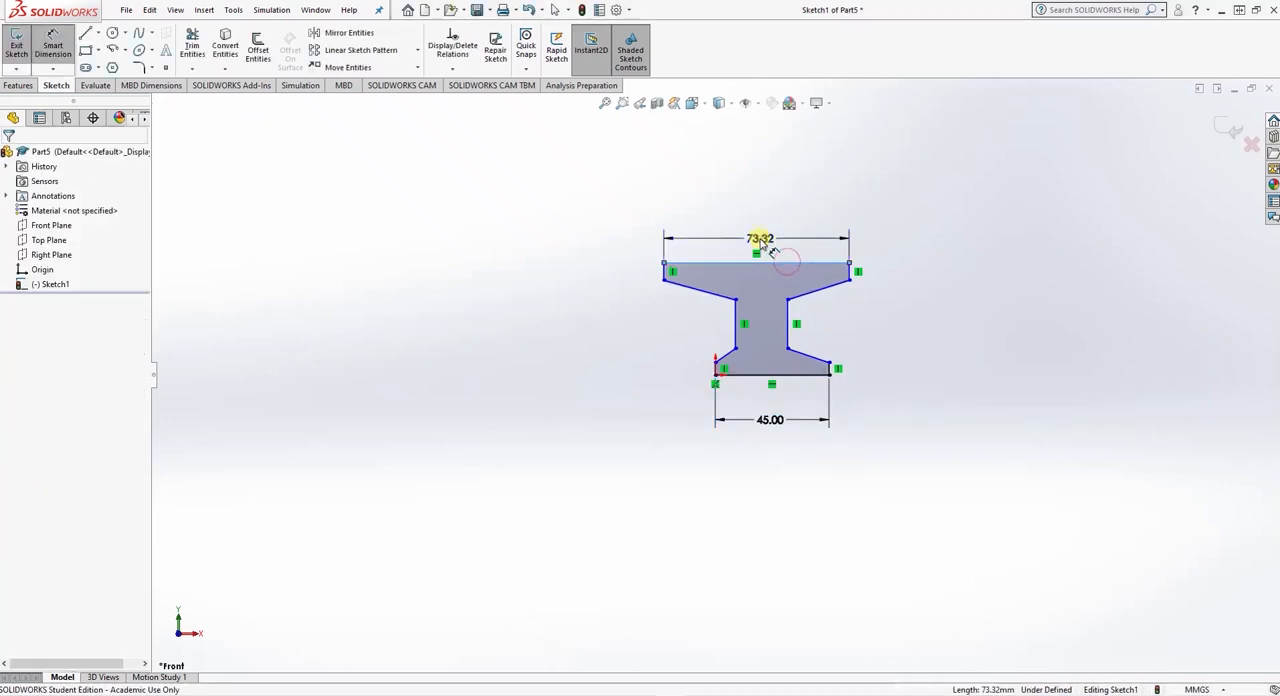
click(762, 240)
text(6)
key(BackSpace)
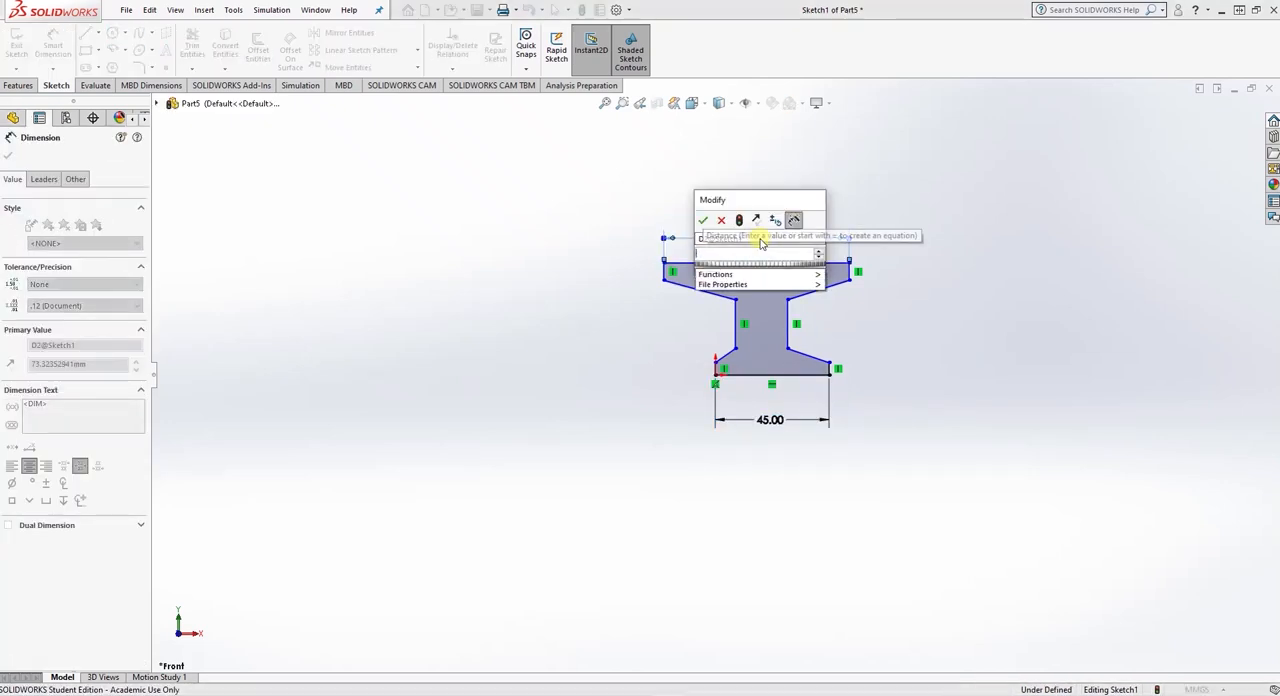
text(80)
key(Return)
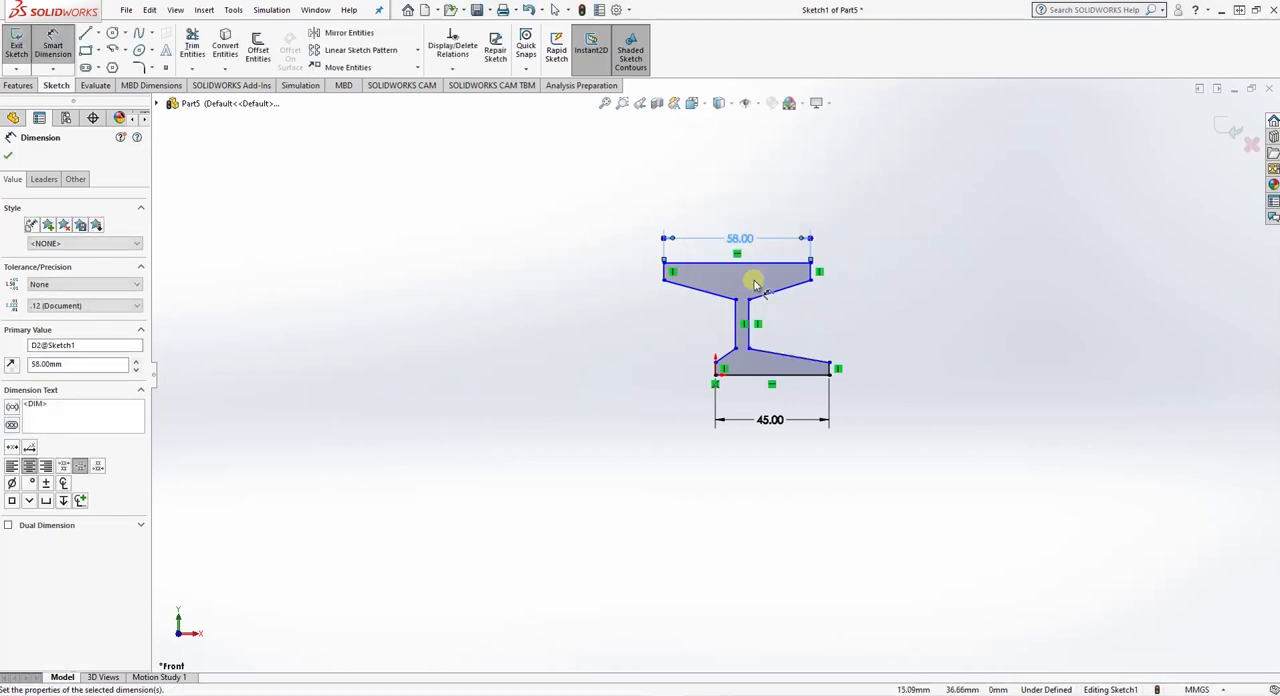
- Dimension the web width between the two inner vertical lines to 10 mm
click(745, 316)
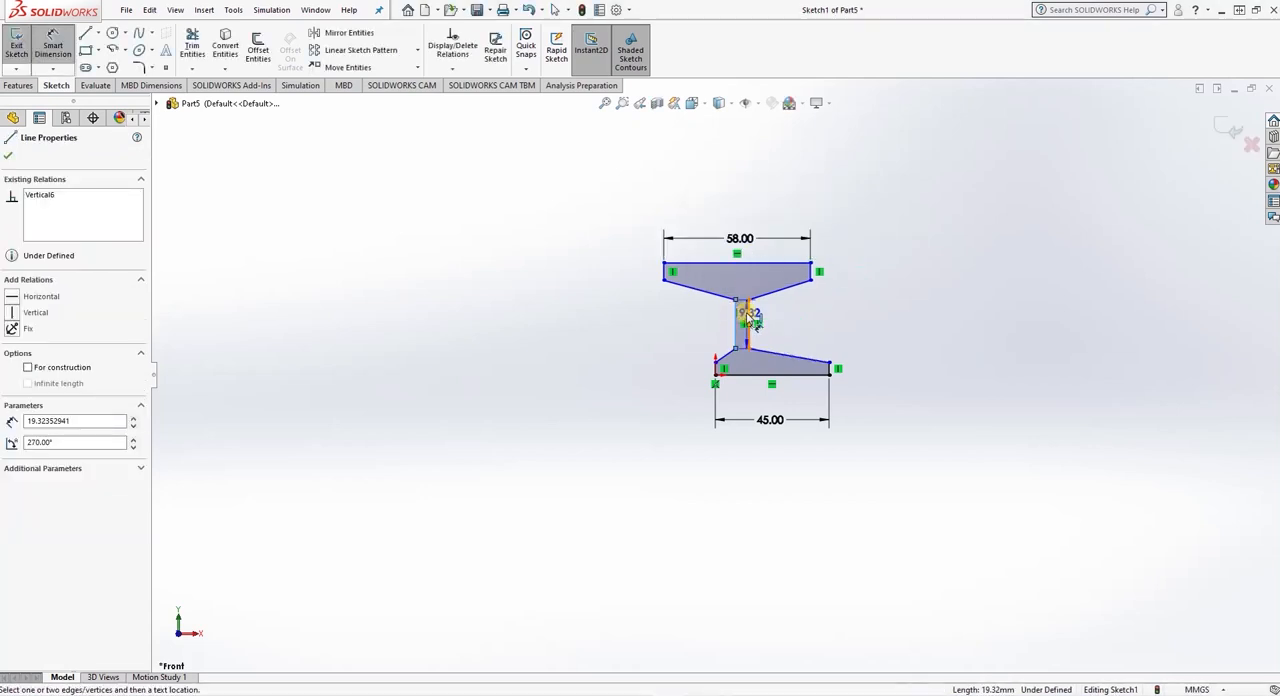
click(743, 287)
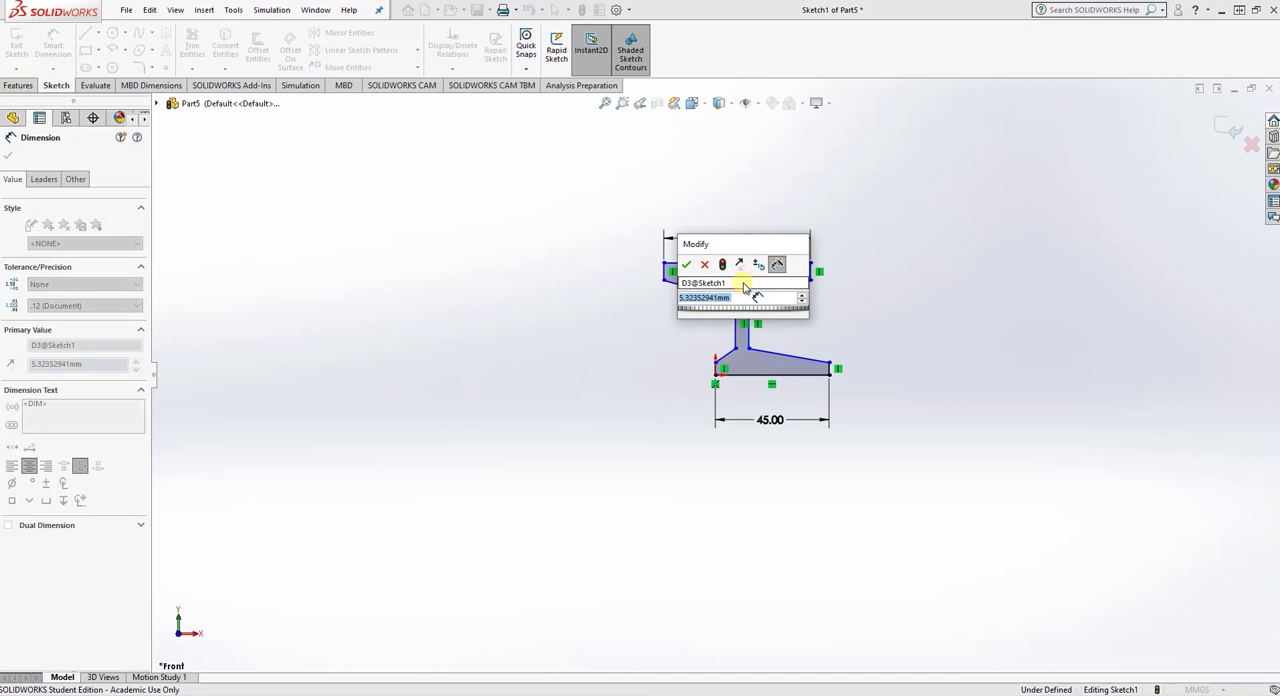
text(10)
key(Return)
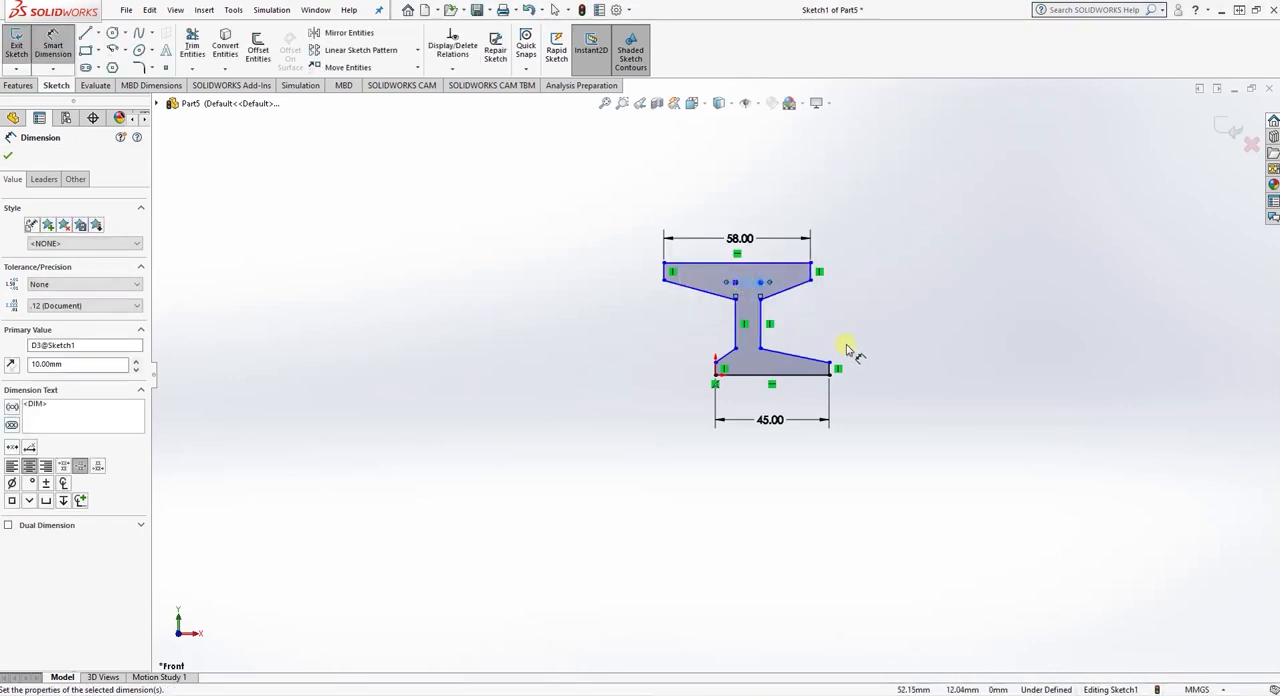
- Dimension the lower flange's right end face to 2.5 mm and the vertical rise of its right slope to 4 mm
click(832, 370)
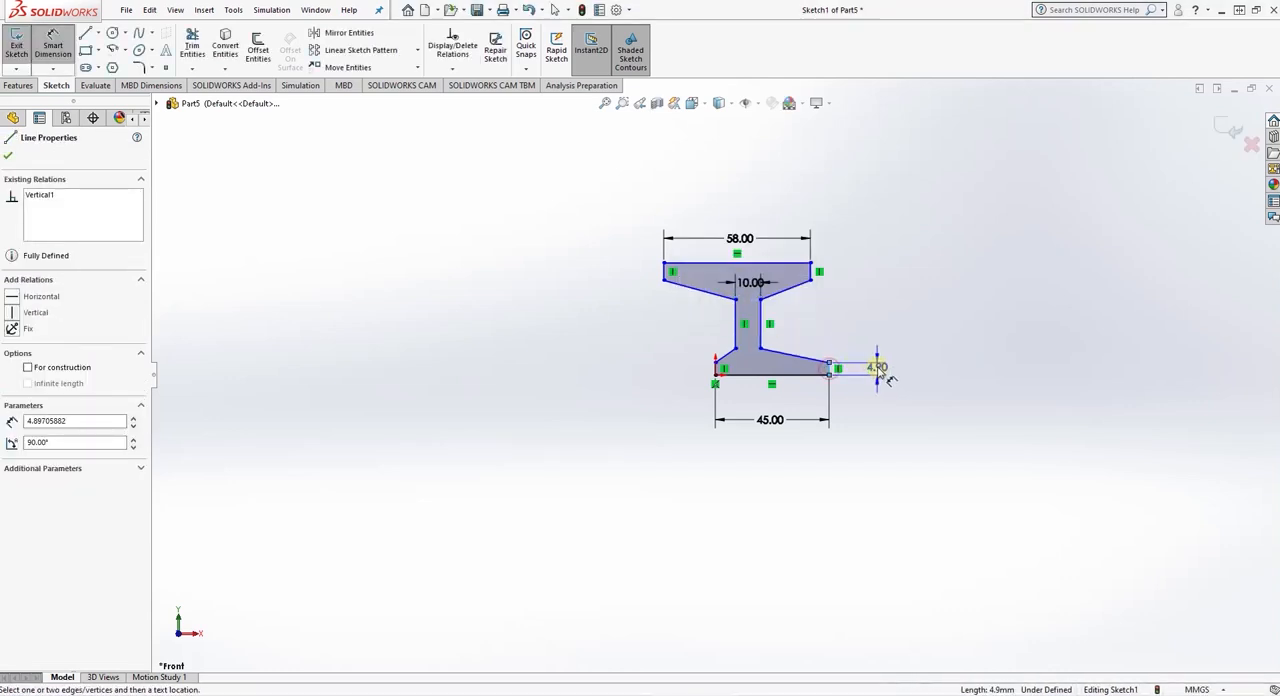
click(877, 368)
text(2.5)
key(Return)
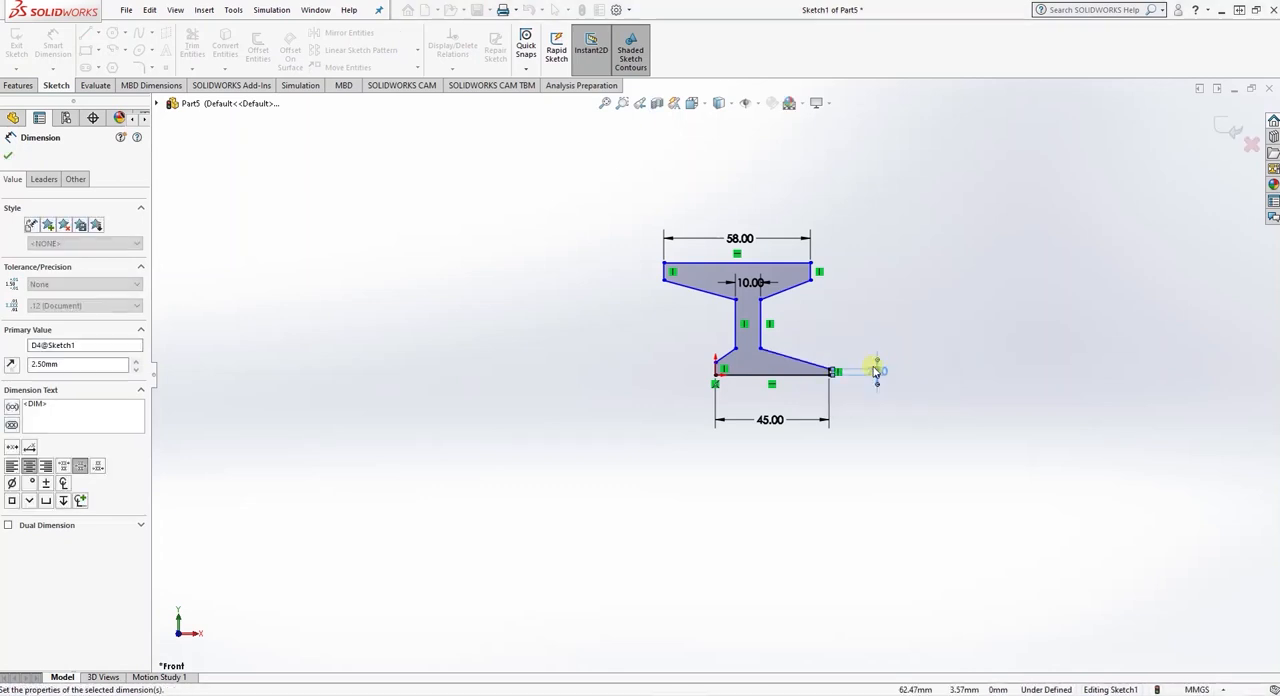
click(830, 373)
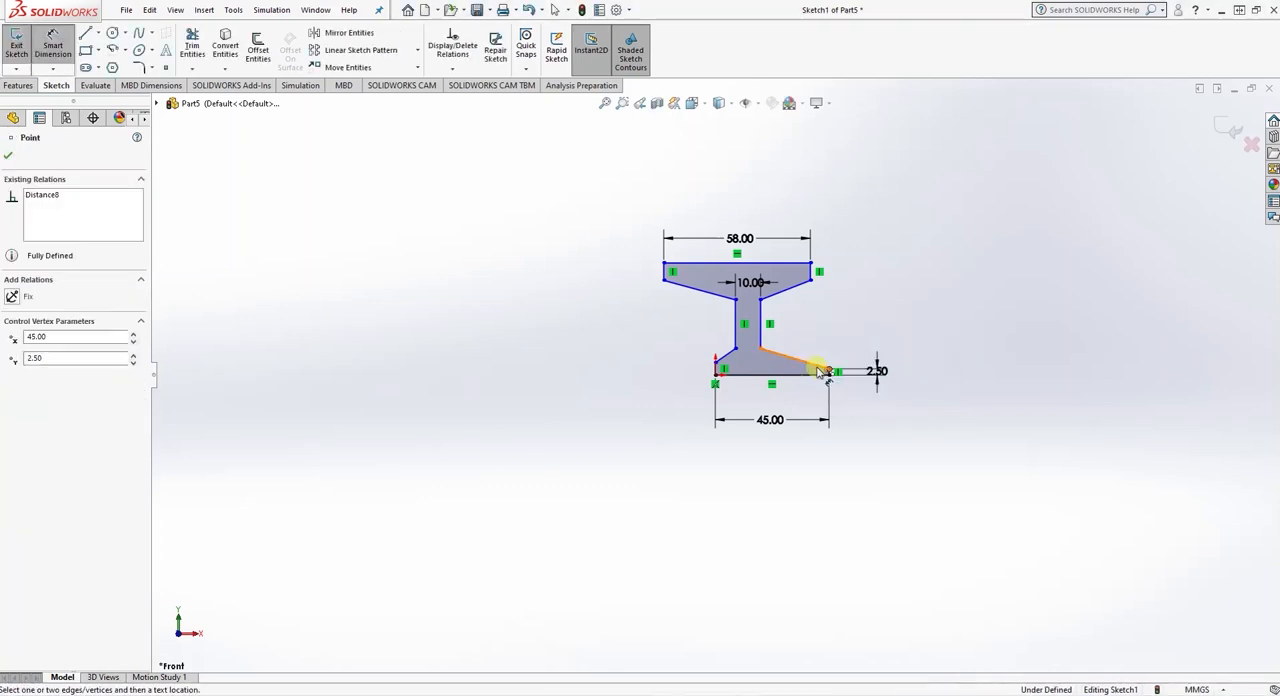
click(760, 345)
click(893, 364)
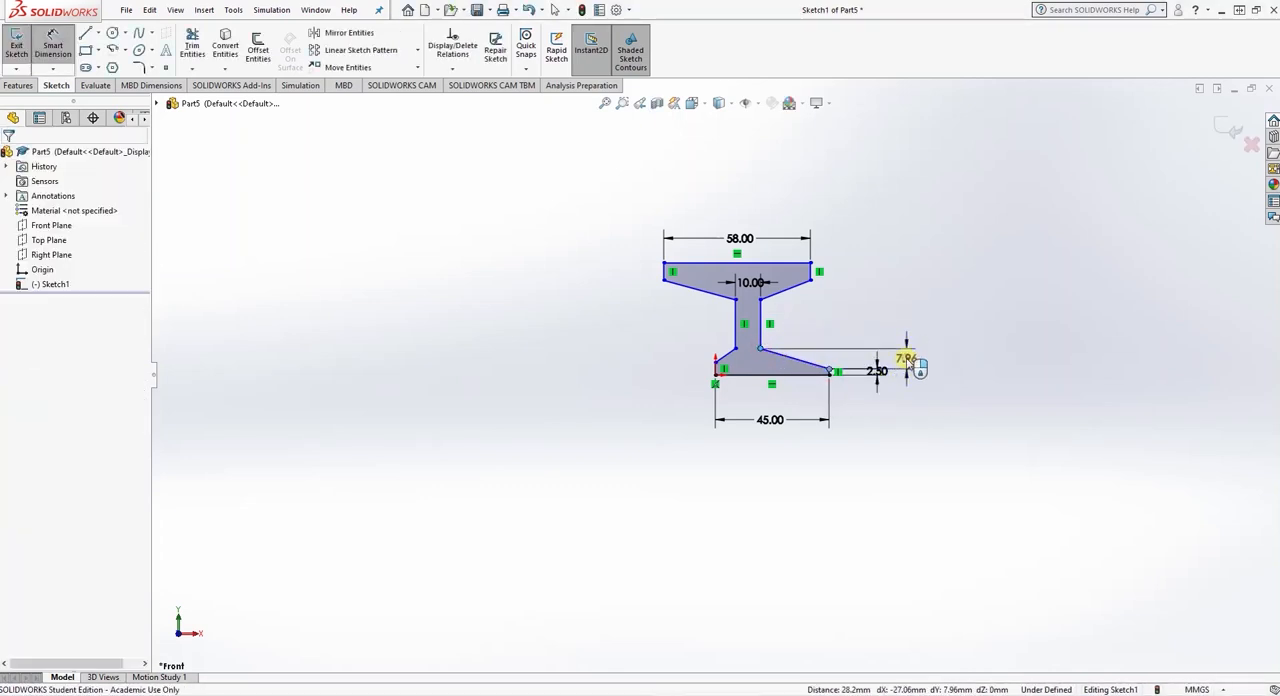
text(4)
key(Return)
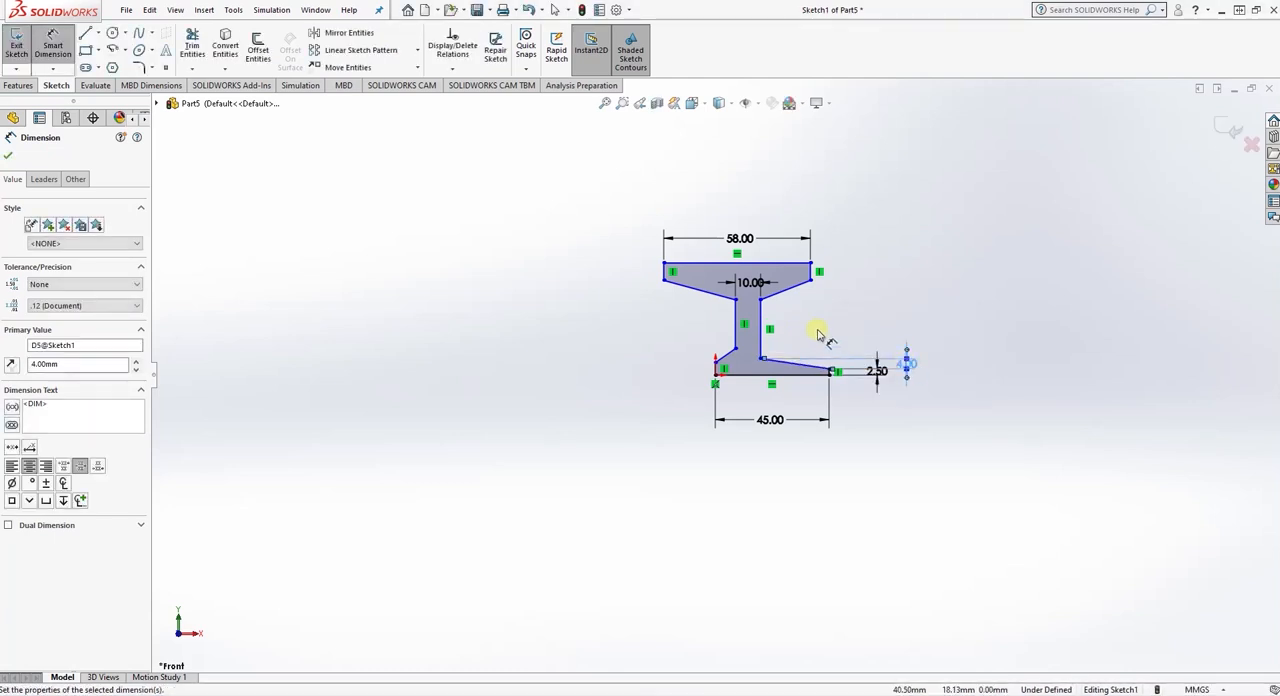
- Dimension the upper flange's right end face to 3.5 mm and the vertical drop of its right slope to 6.5 mm
click(811, 275)
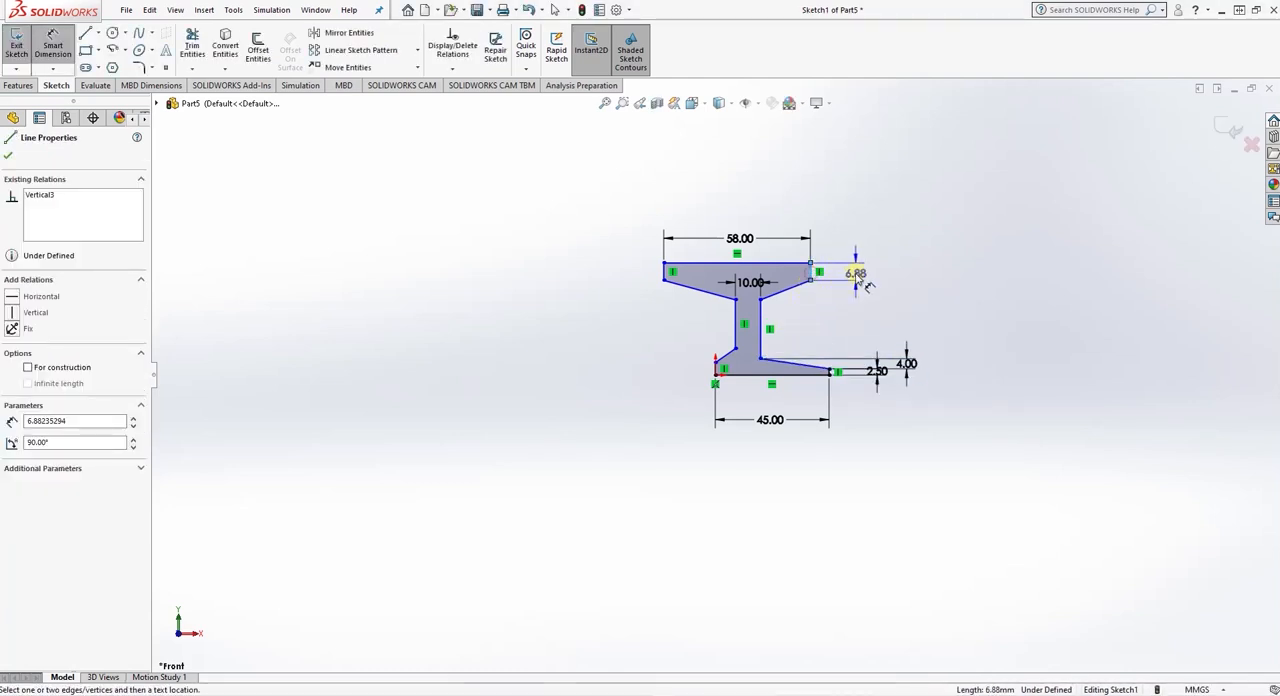
click(894, 284)
text(3.5)
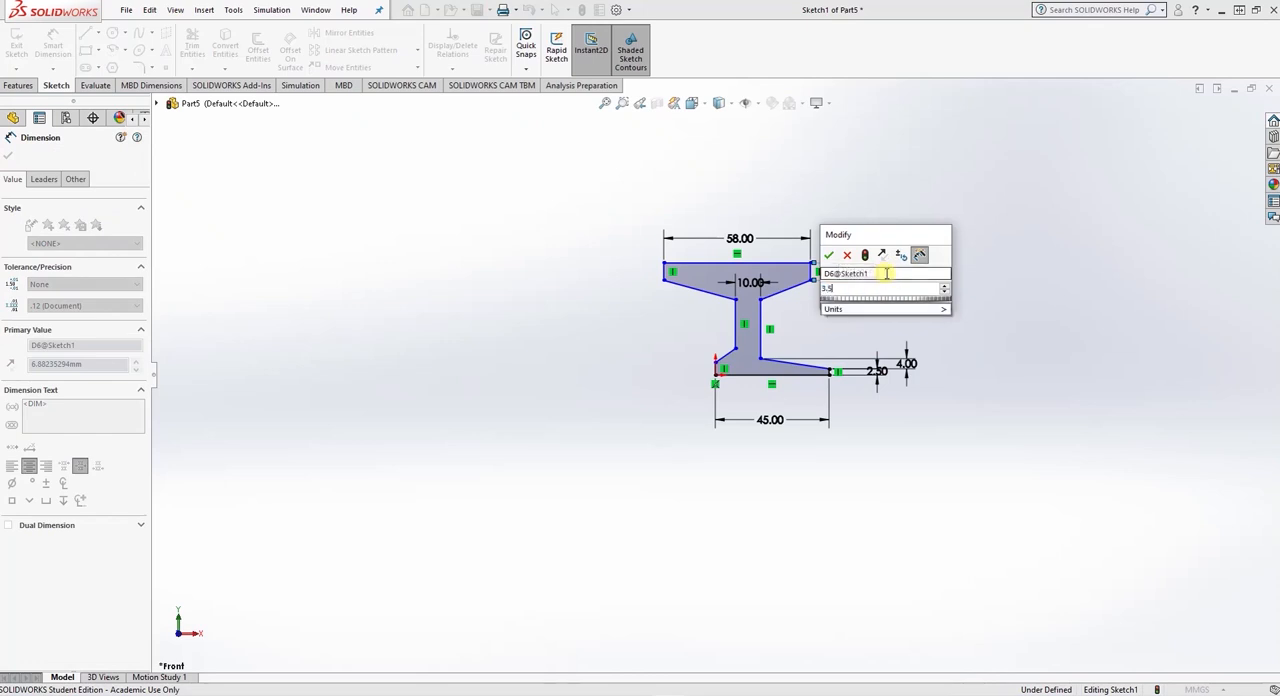
key(Return)
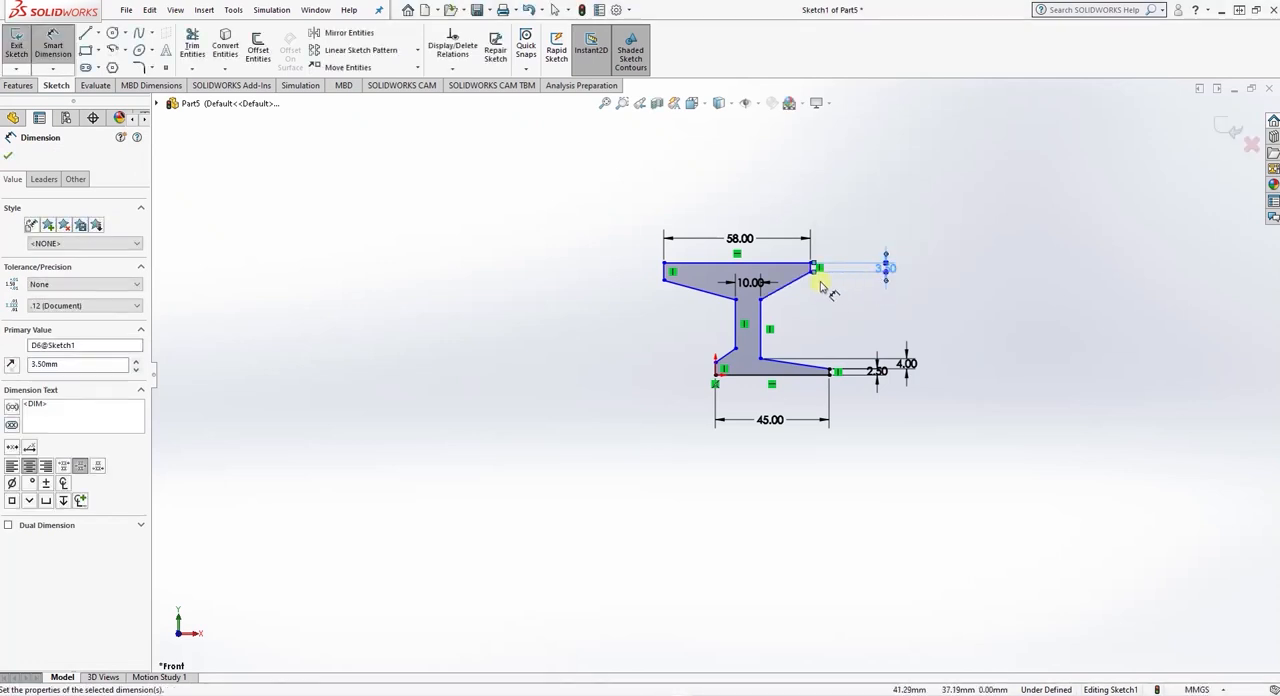
click(811, 268)
click(762, 298)
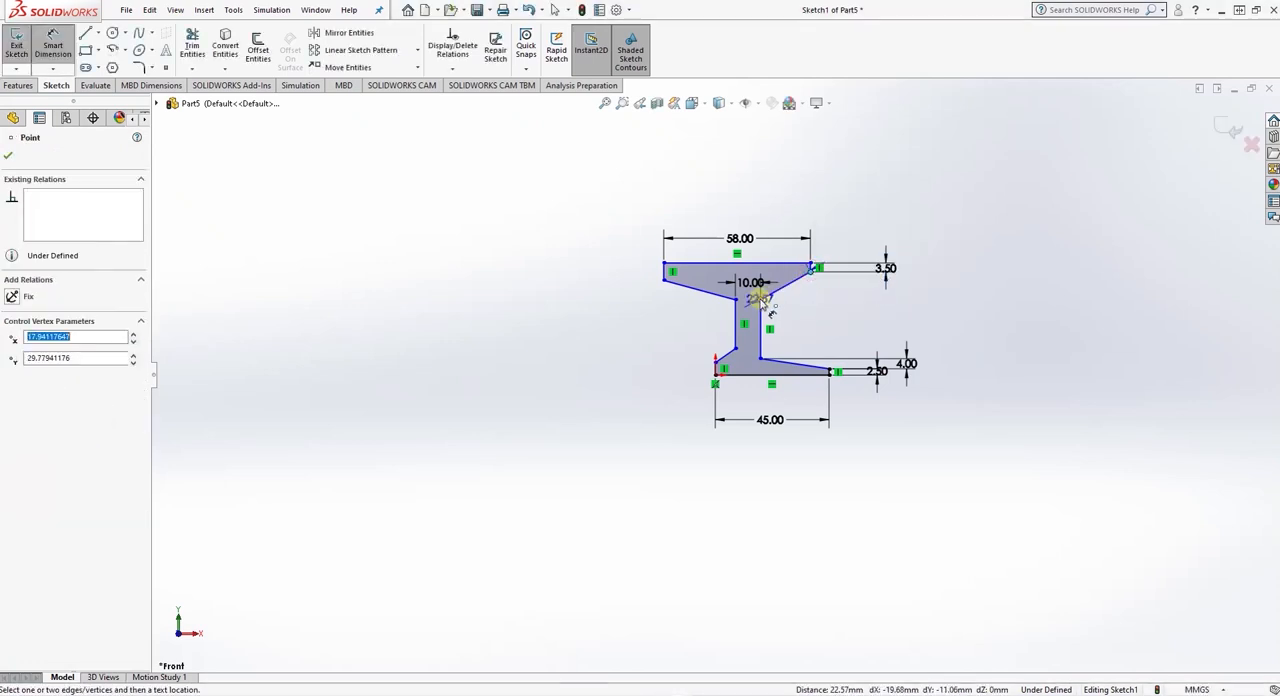
click(906, 288)
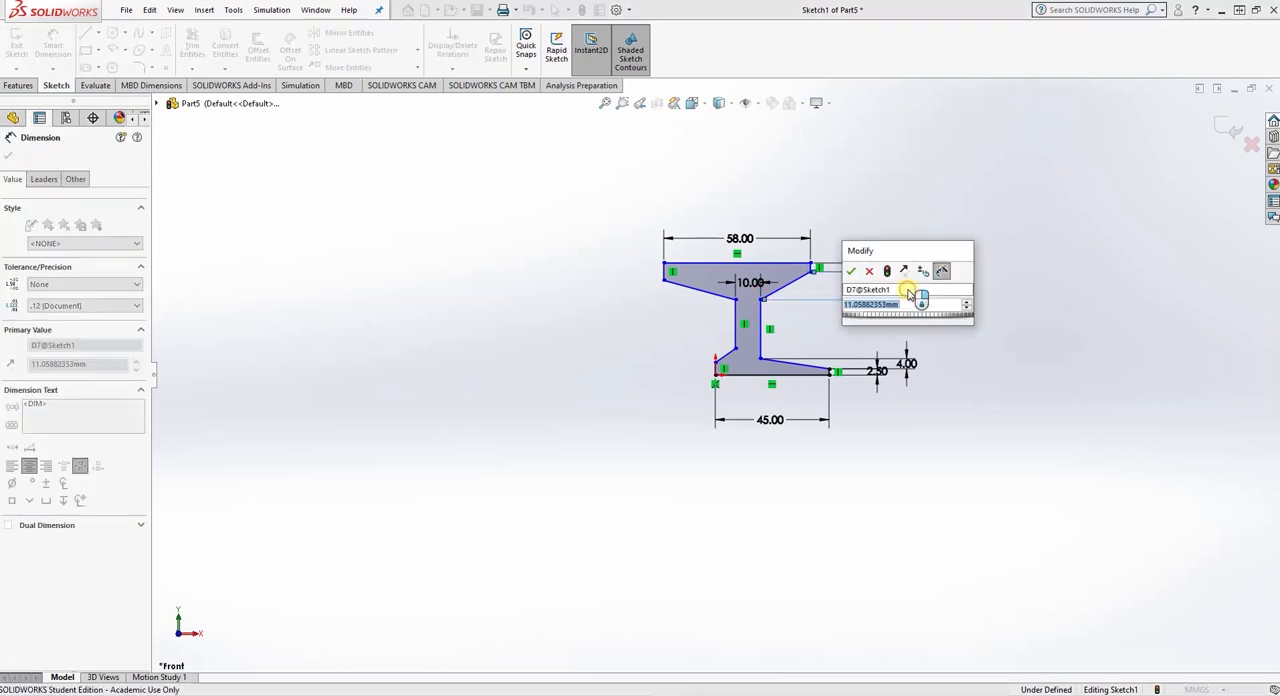
text(6.5)
key(Return)
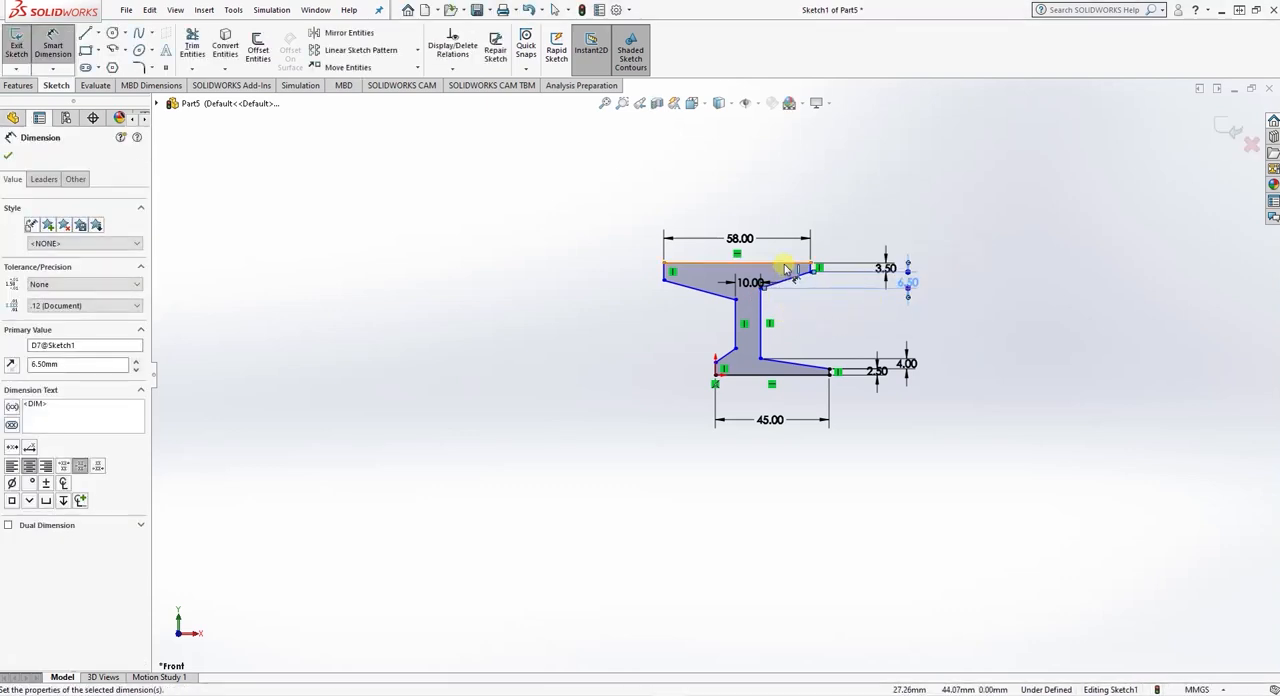
- Dimension the profile's overall height between its top and bottom horizontal edges to 37.5 mm
click(787, 266)
click(790, 371)
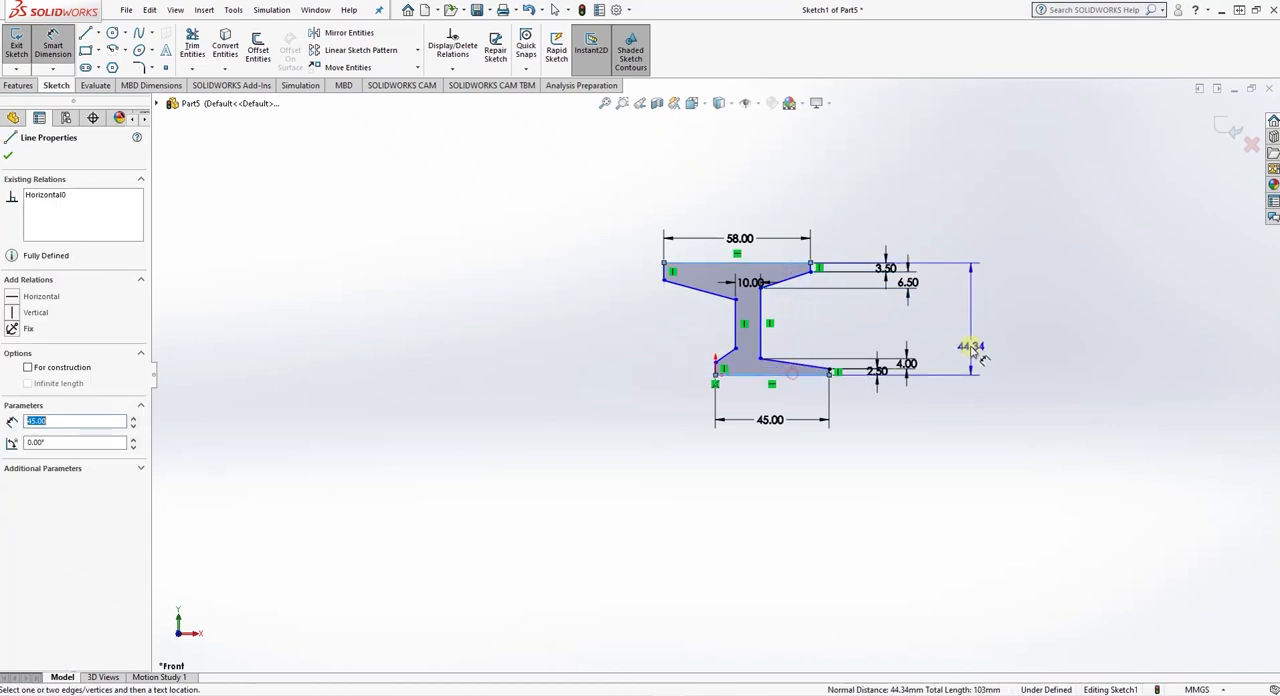
click(977, 330)
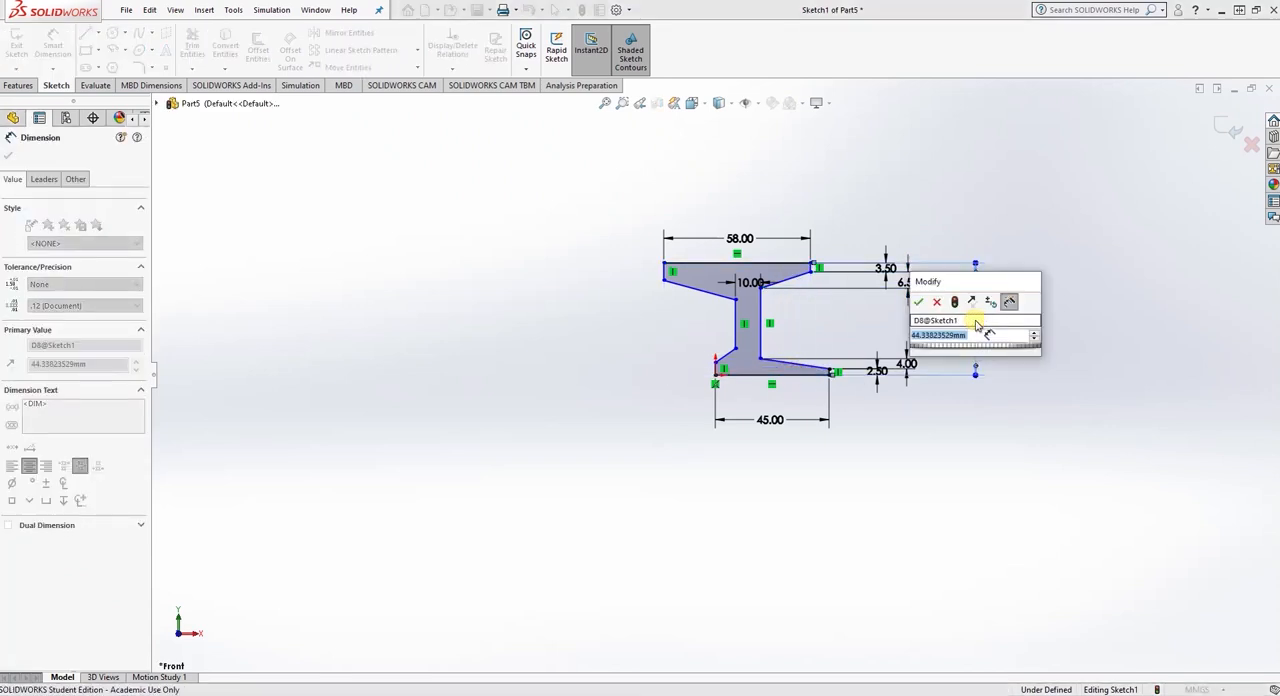
text(37.5)
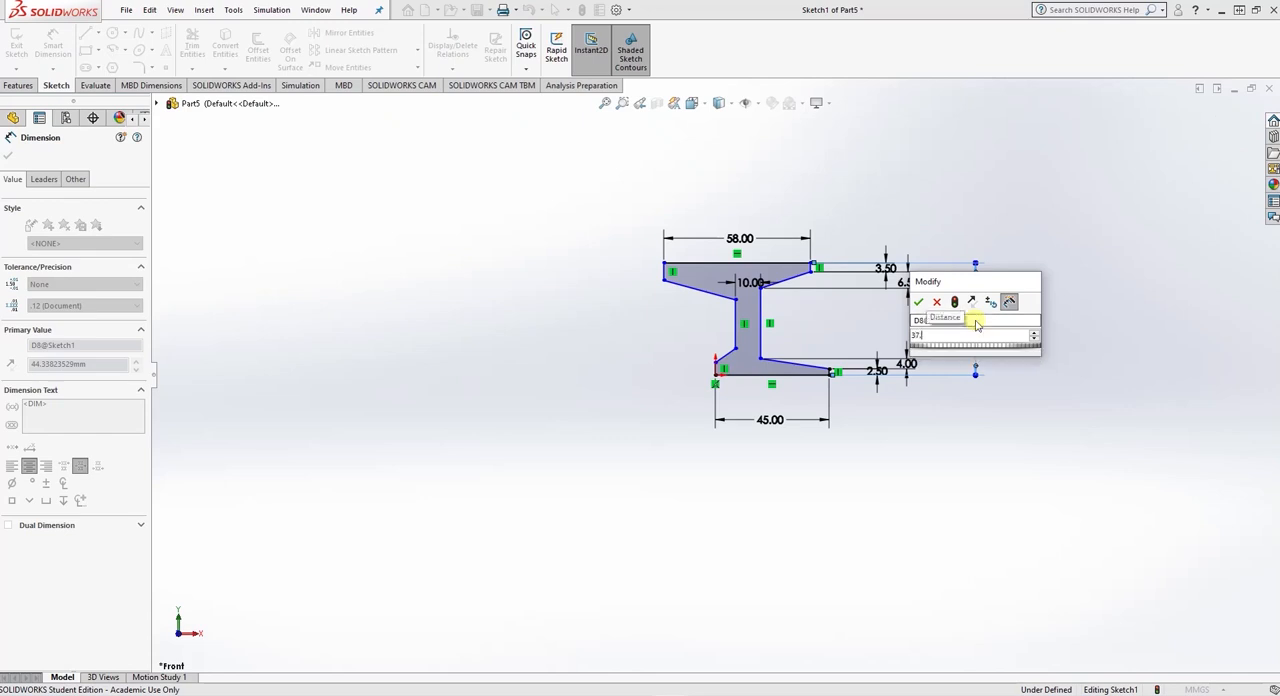
key(Return)
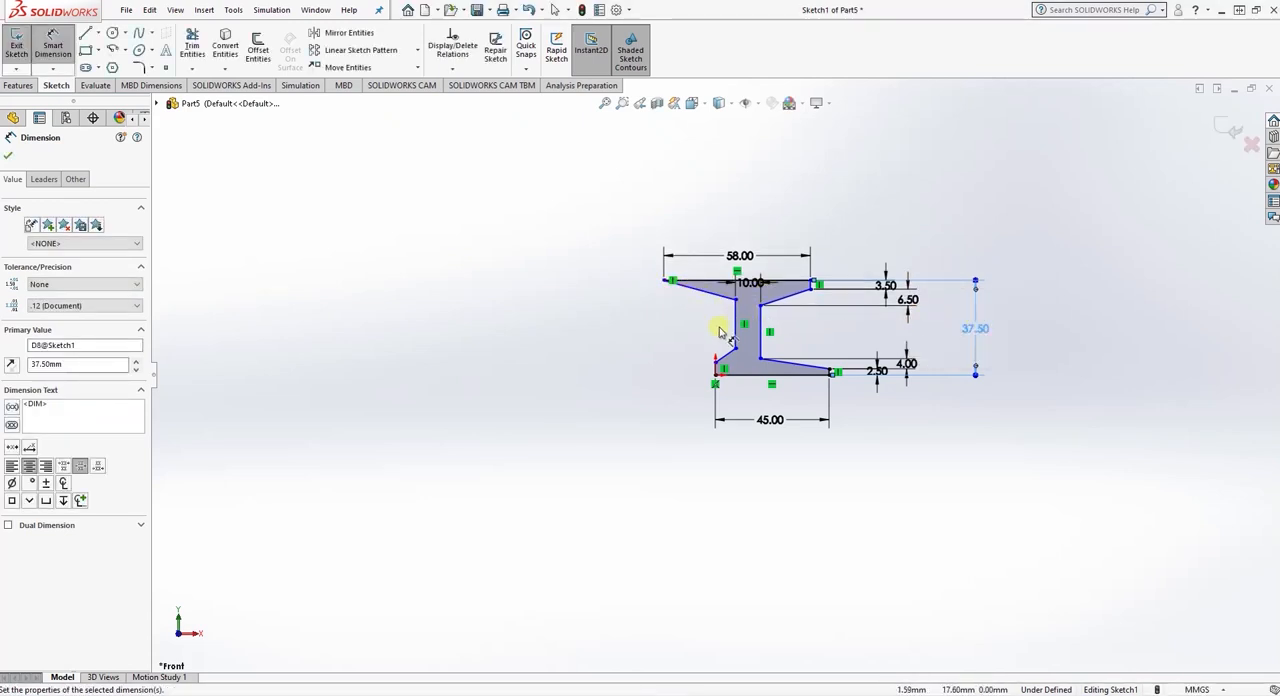
- Dimension the height of the lower flange's left end face to 2.5 mm
click(716, 370)
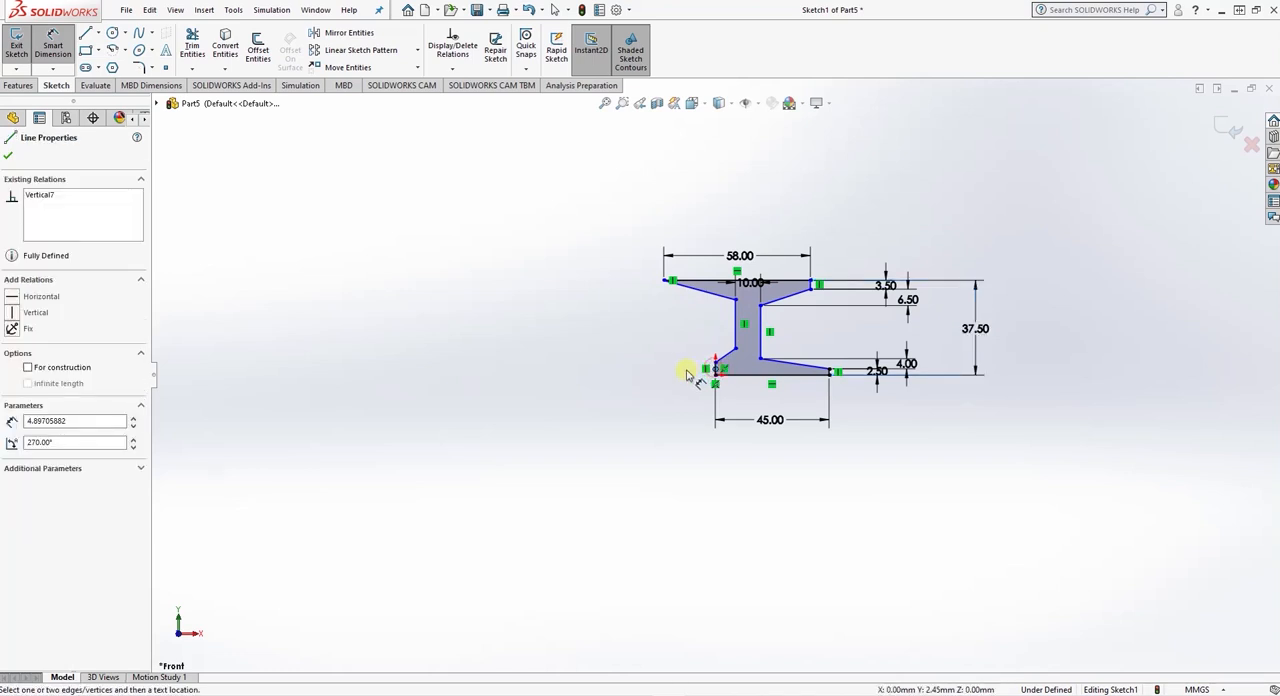
click(698, 372)
scroll(714, 372, up, 3)
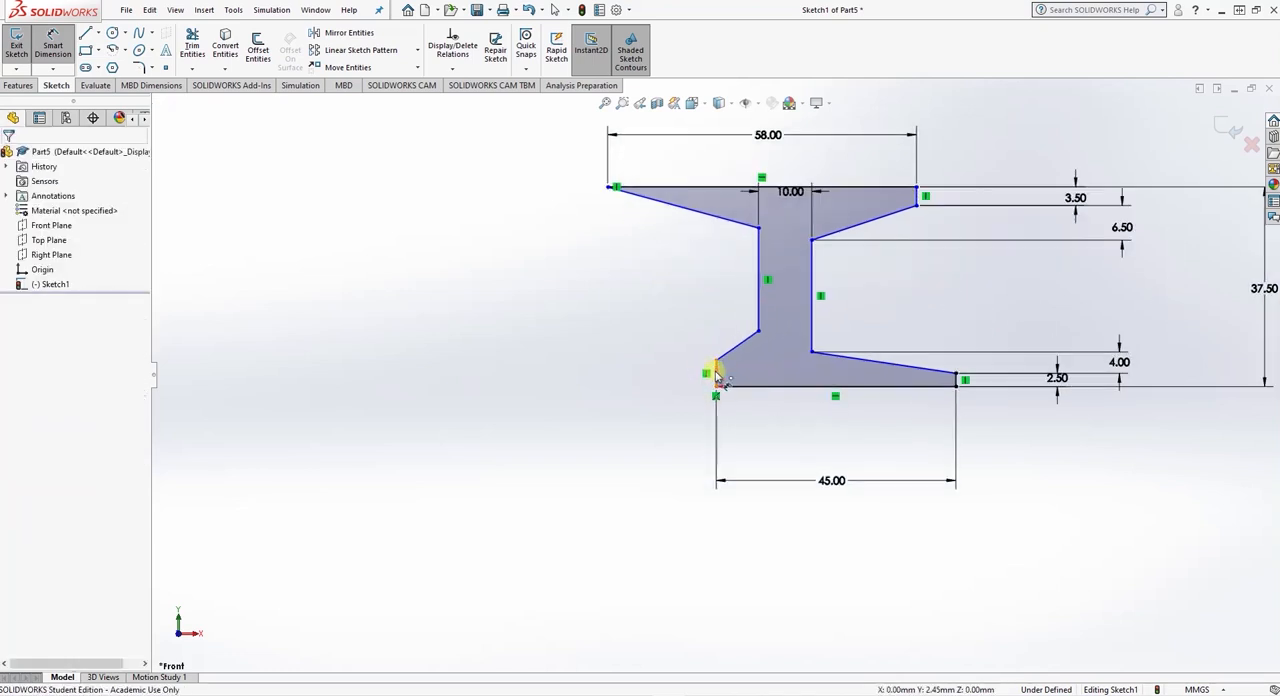
click(716, 370)
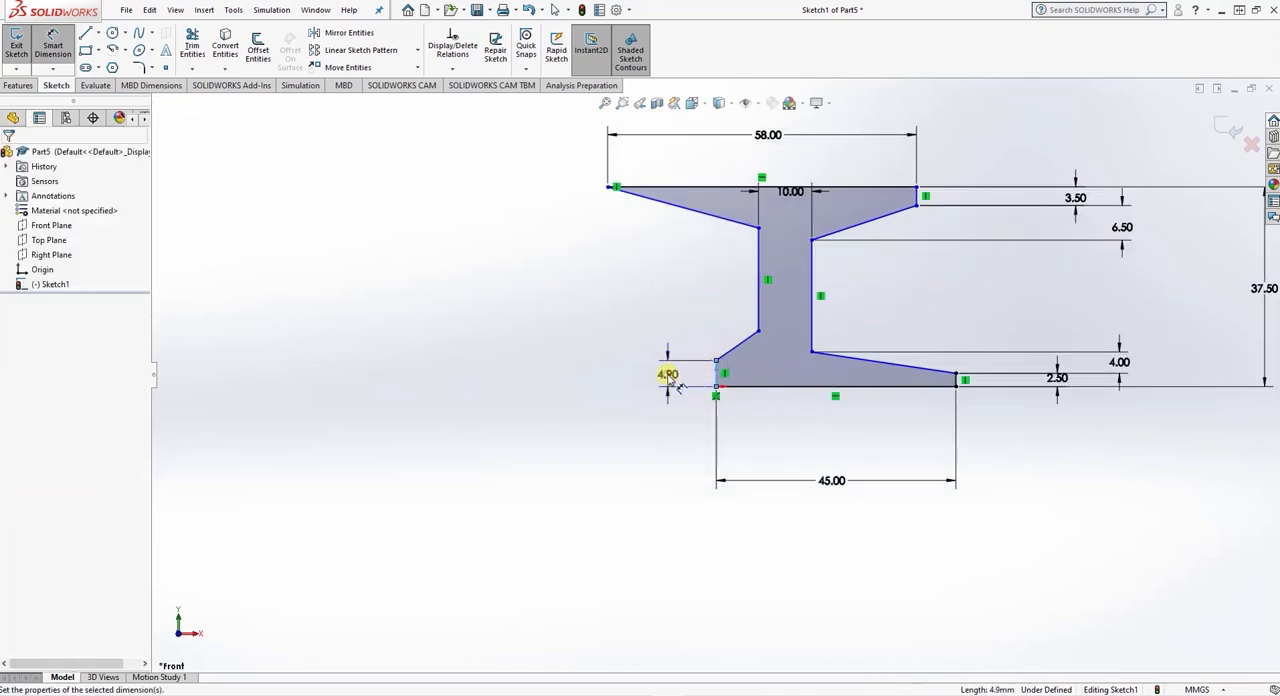
click(664, 371)
text(2.5)
key(Return)
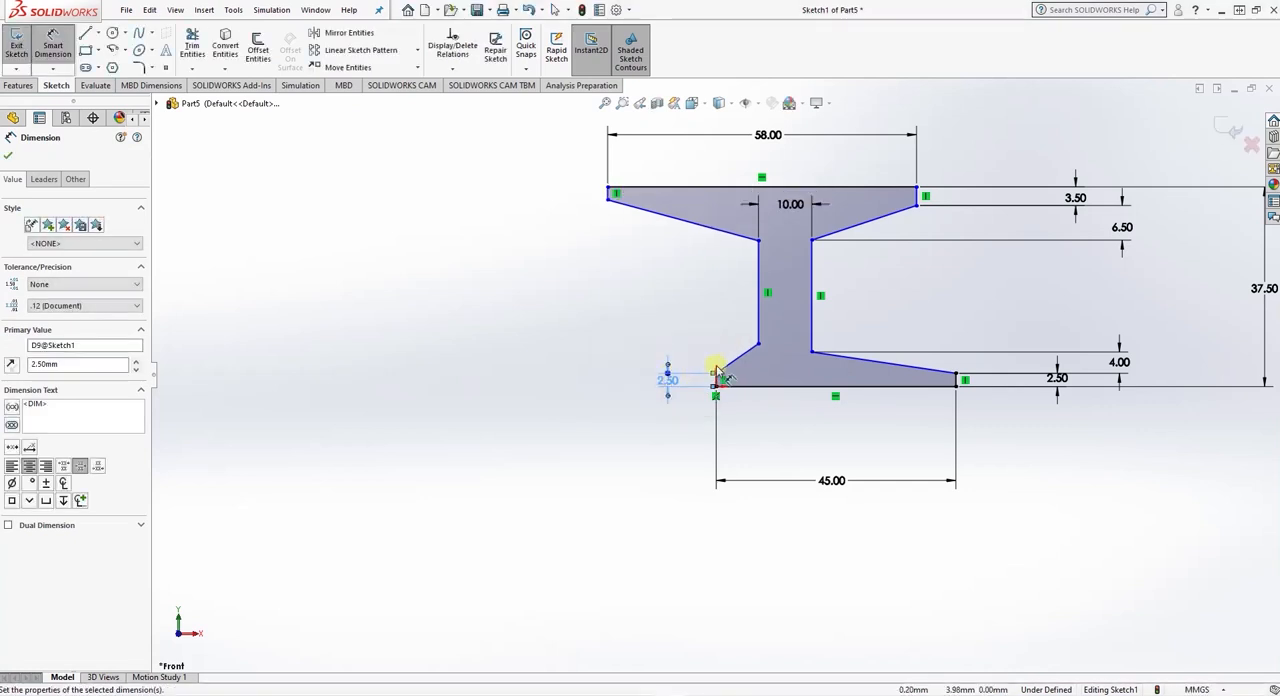
- Dimension the vertical rise of the lower flange's left slope to 4 mm
click(716, 373)
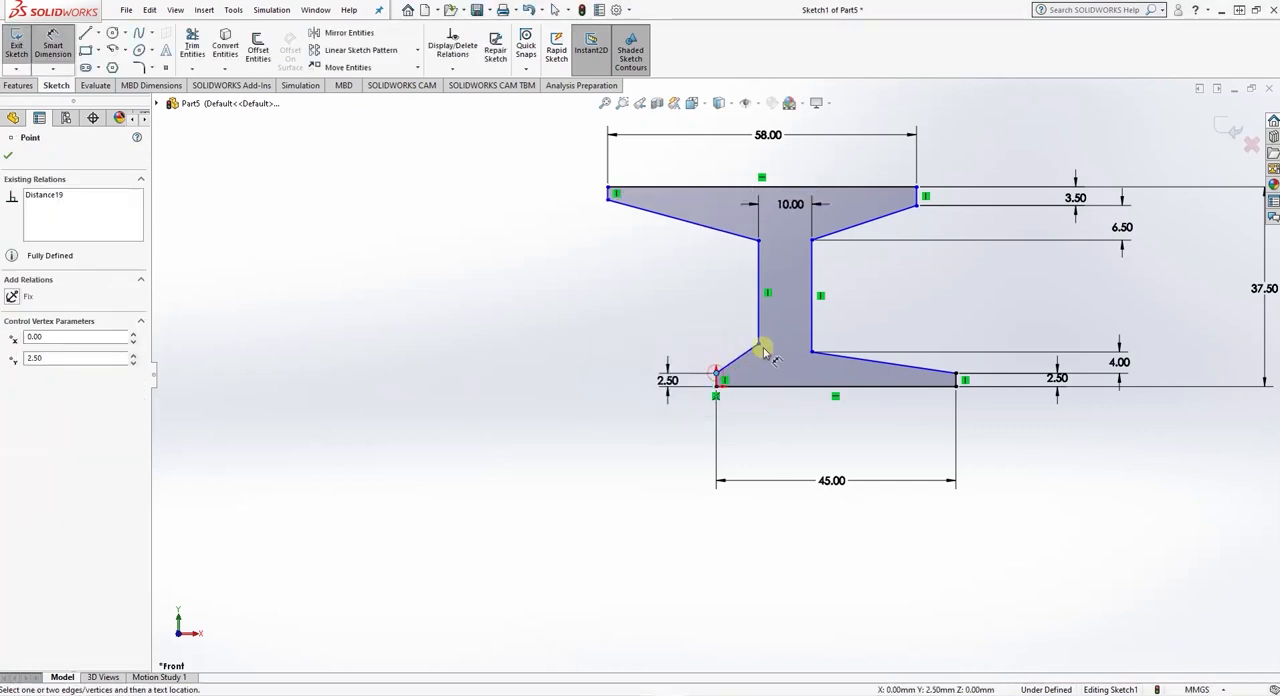
click(754, 348)
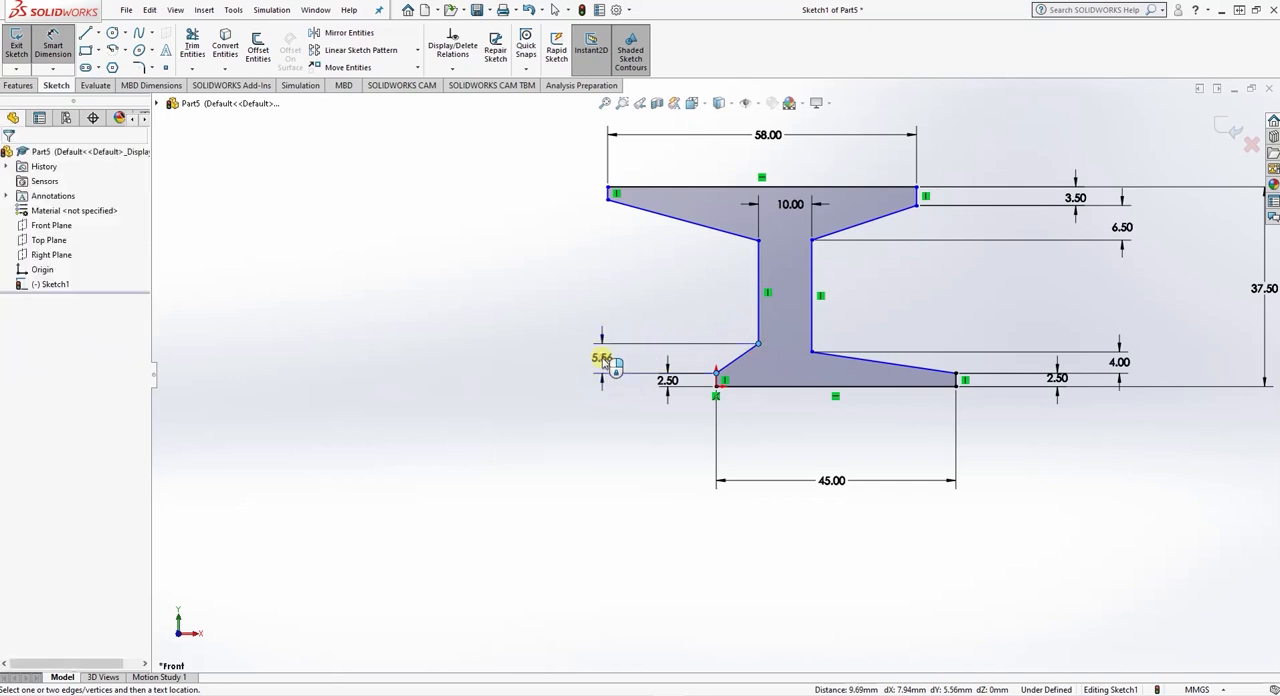
click(640, 368)
text(4)
key(Return)
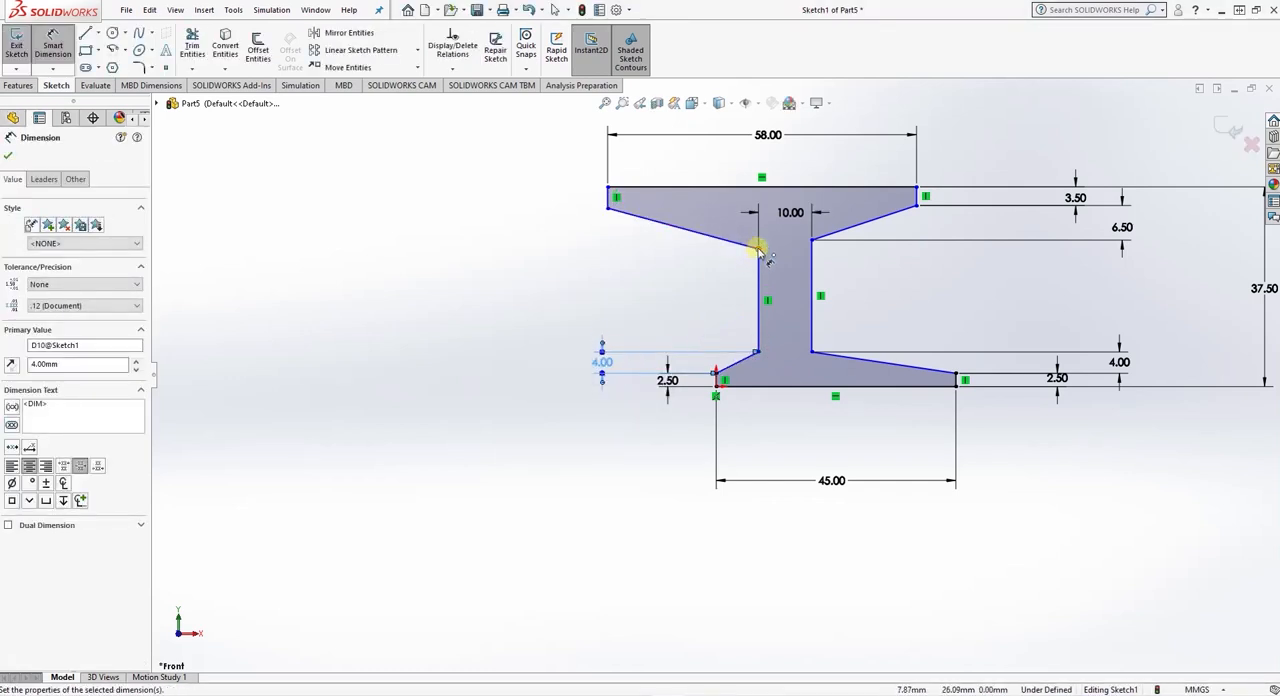
- Dimension the vertical drop of the upper flange's left slope to 6.5 mm and its left end face to 3.5 mm
click(758, 249)
click(607, 207)
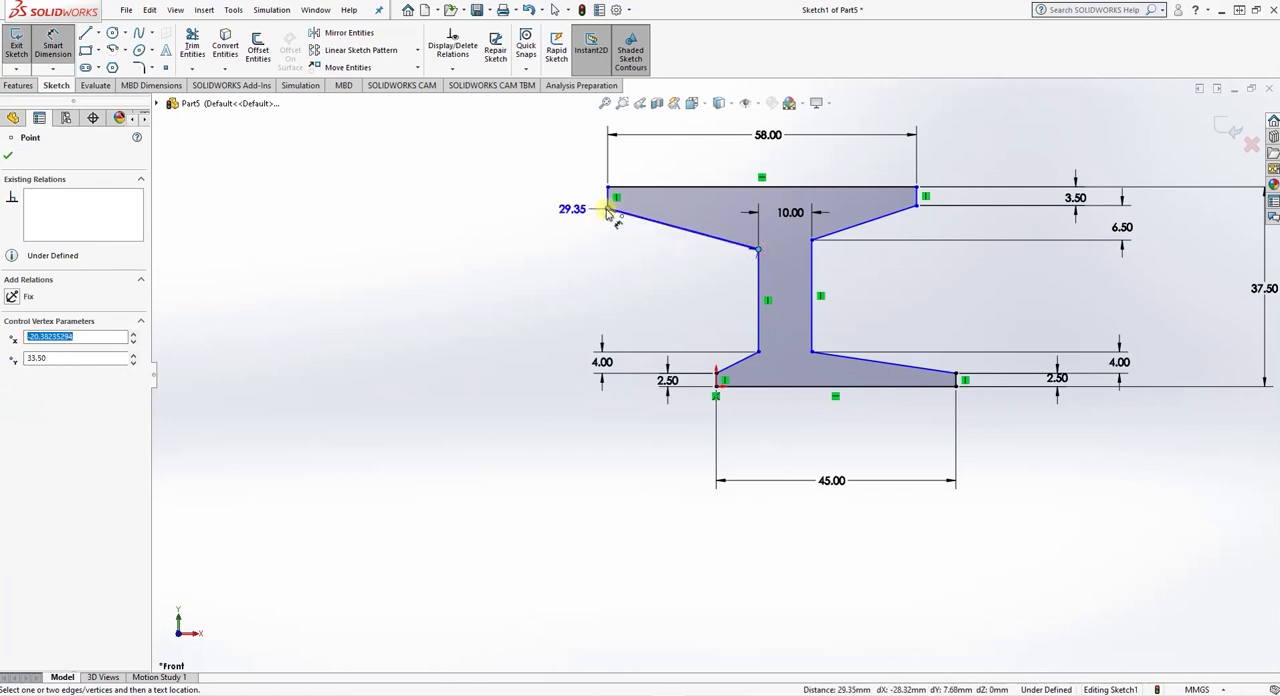
click(579, 236)
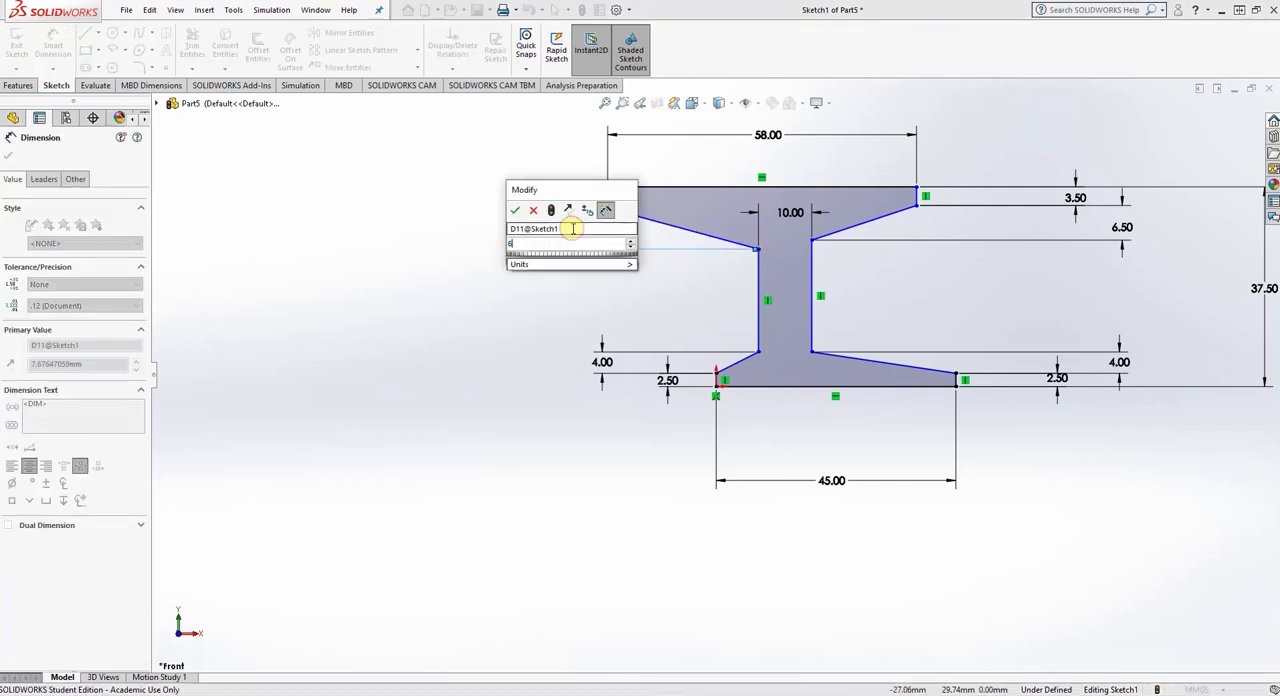
text(6.5)
key(Return)
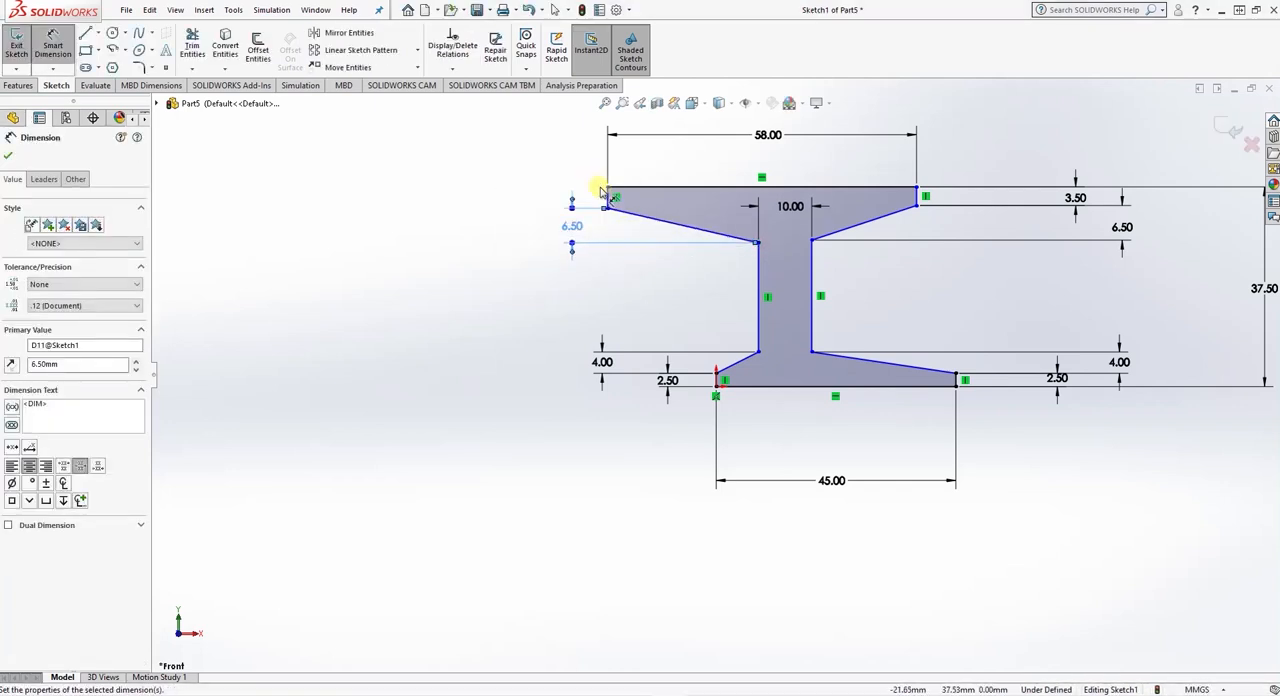
click(607, 198)
click(579, 197)
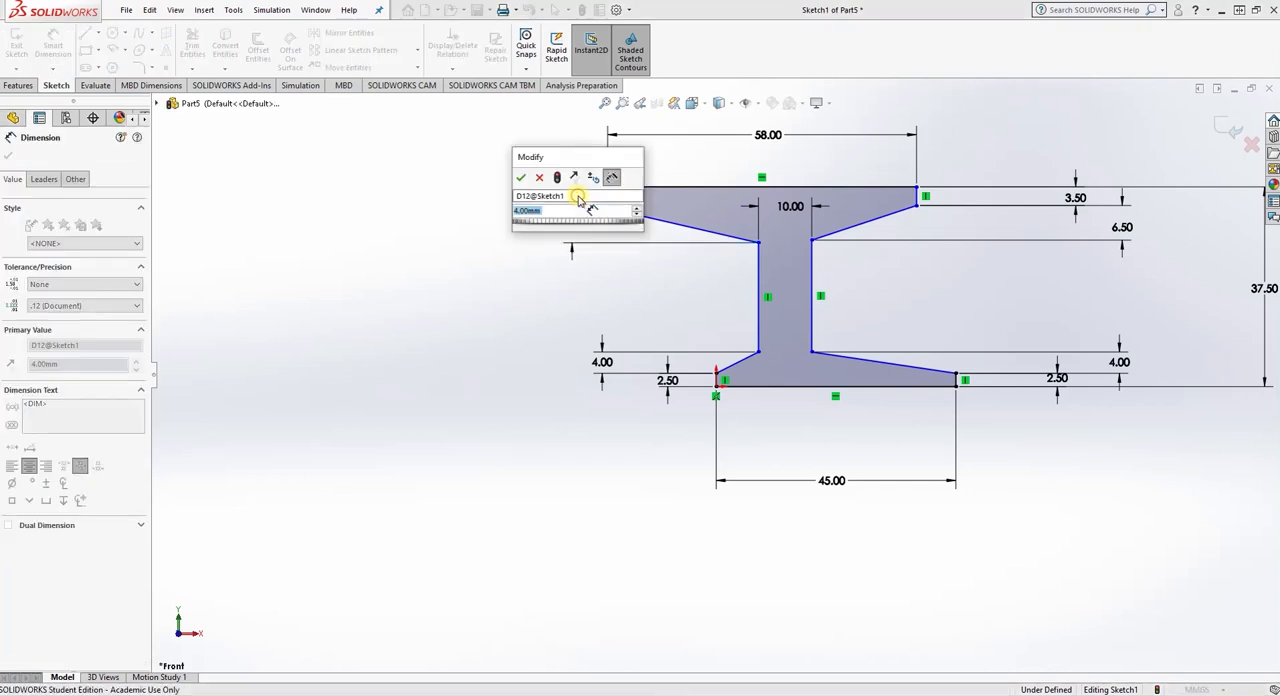
key(Return)
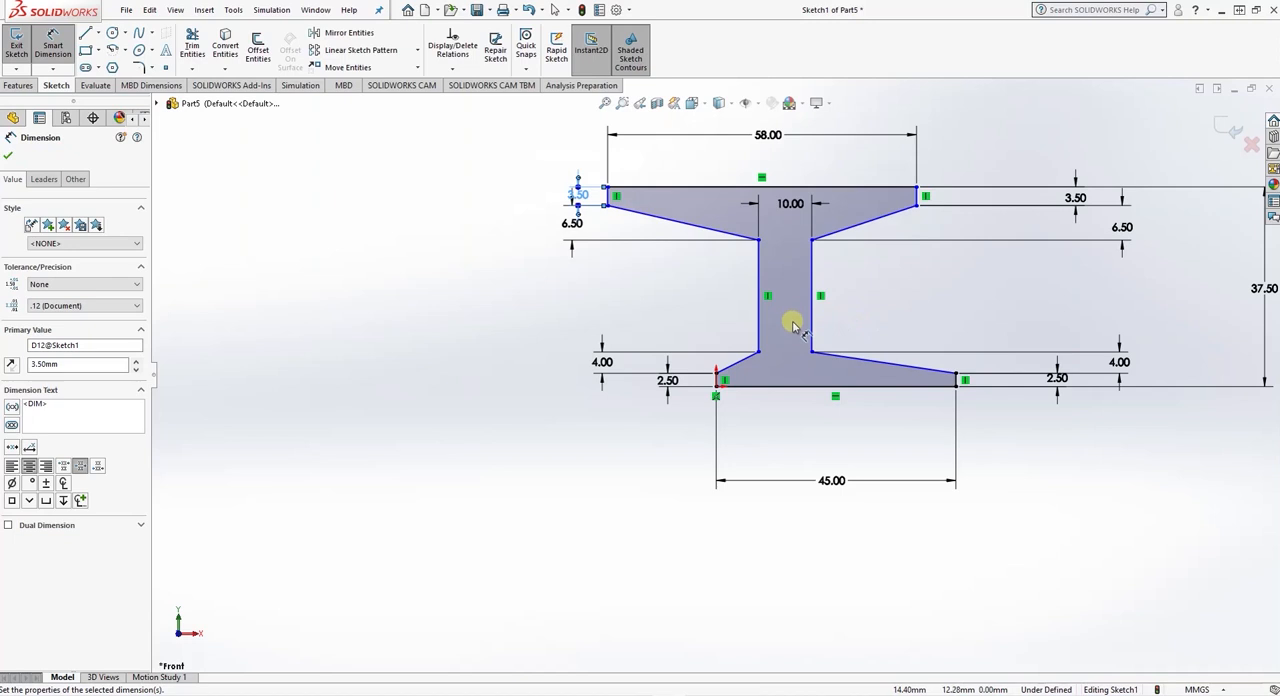
- Dimension the horizontal distance from the upper flange's left end face to the web's left line as (58-10)/2
click(758, 293)
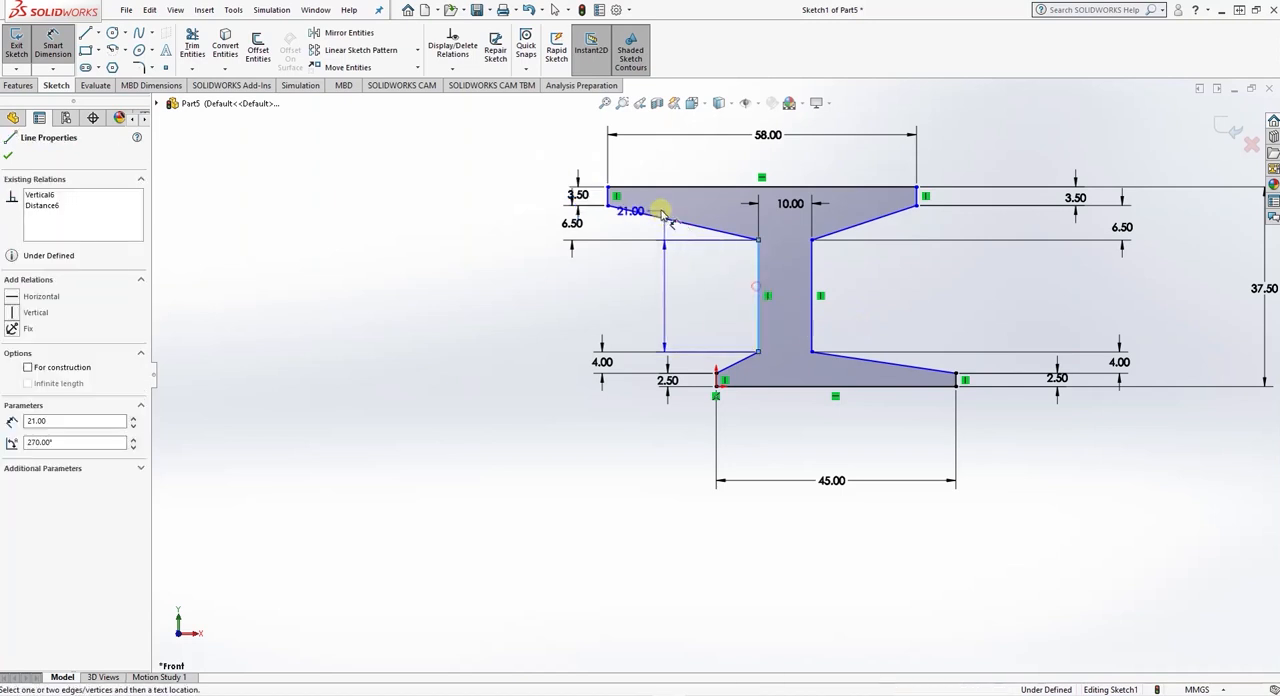
click(607, 195)
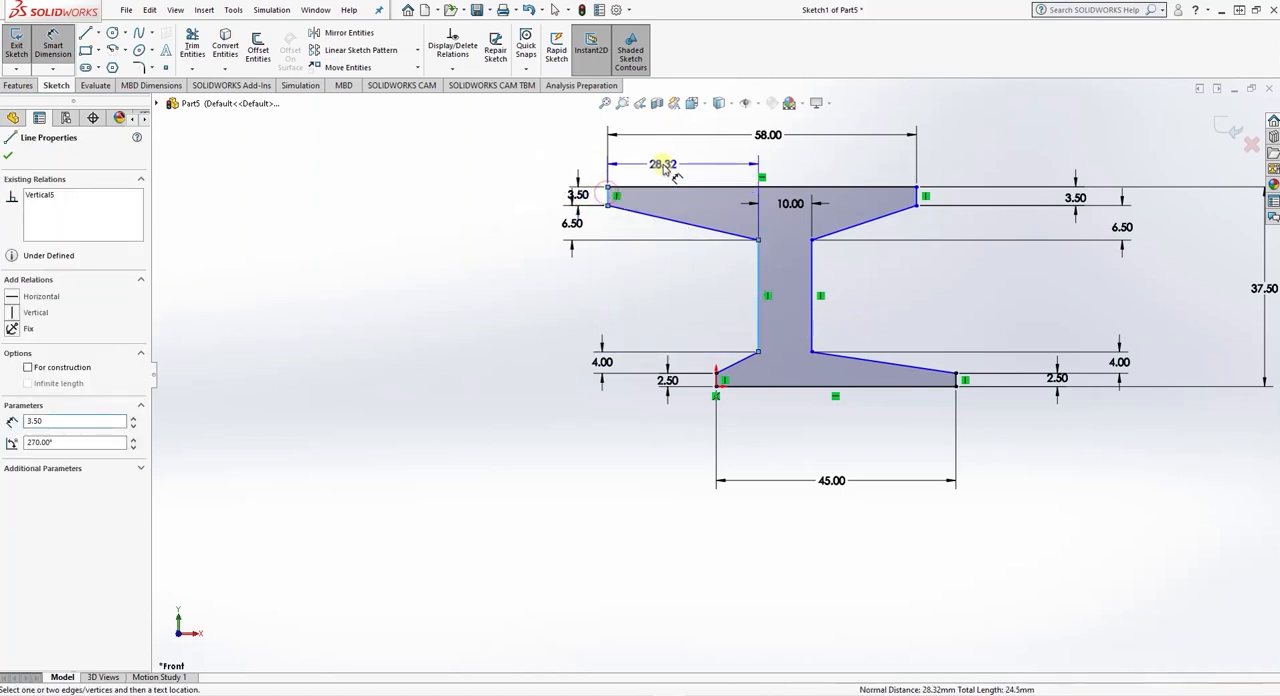
click(663, 168)
text(=58-10)
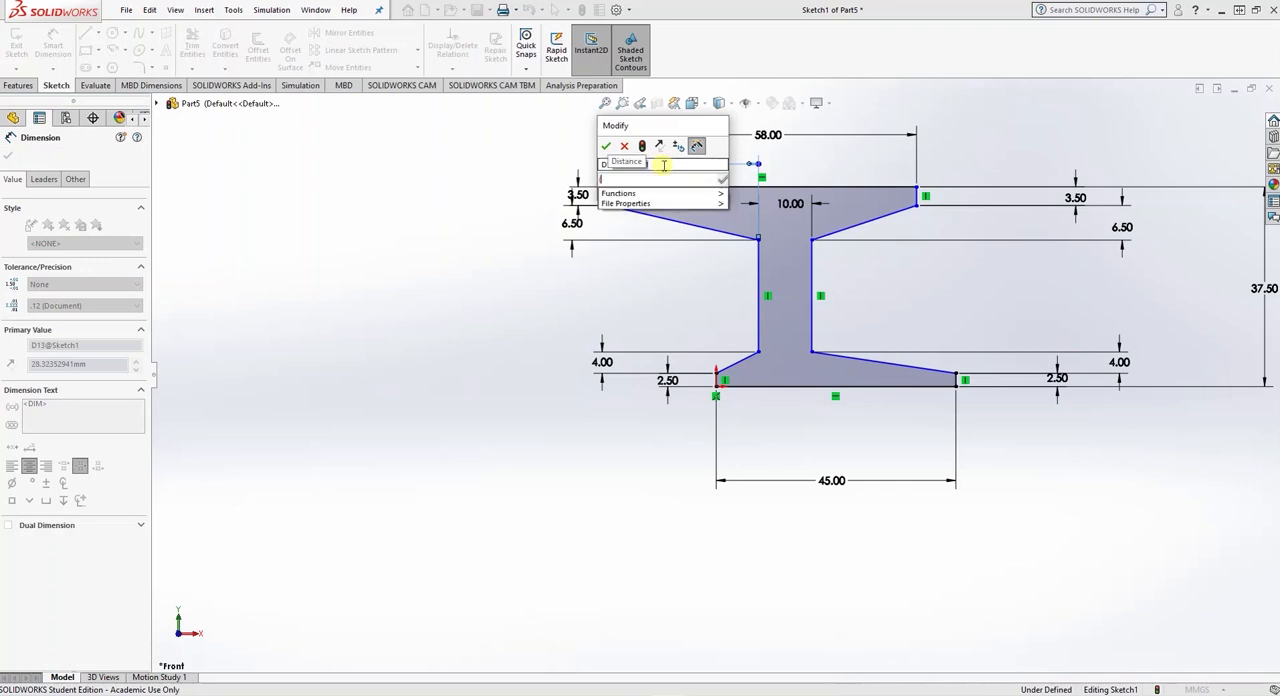
text()/2)
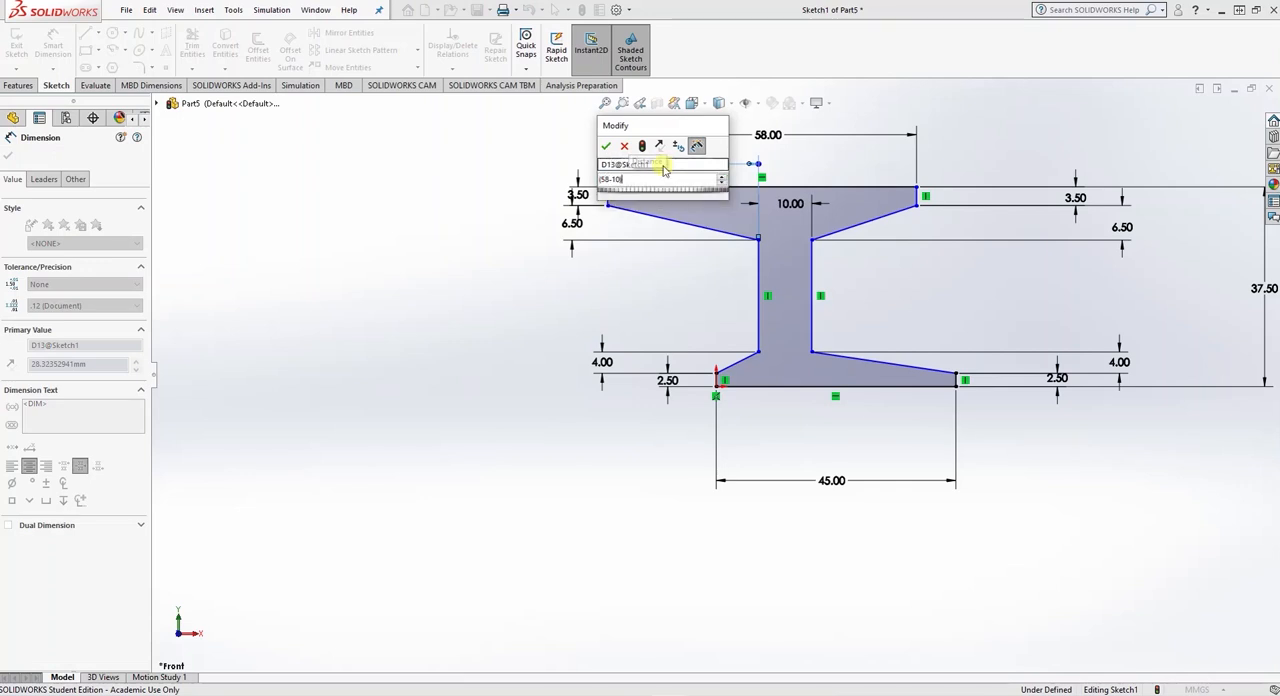
key(Return)
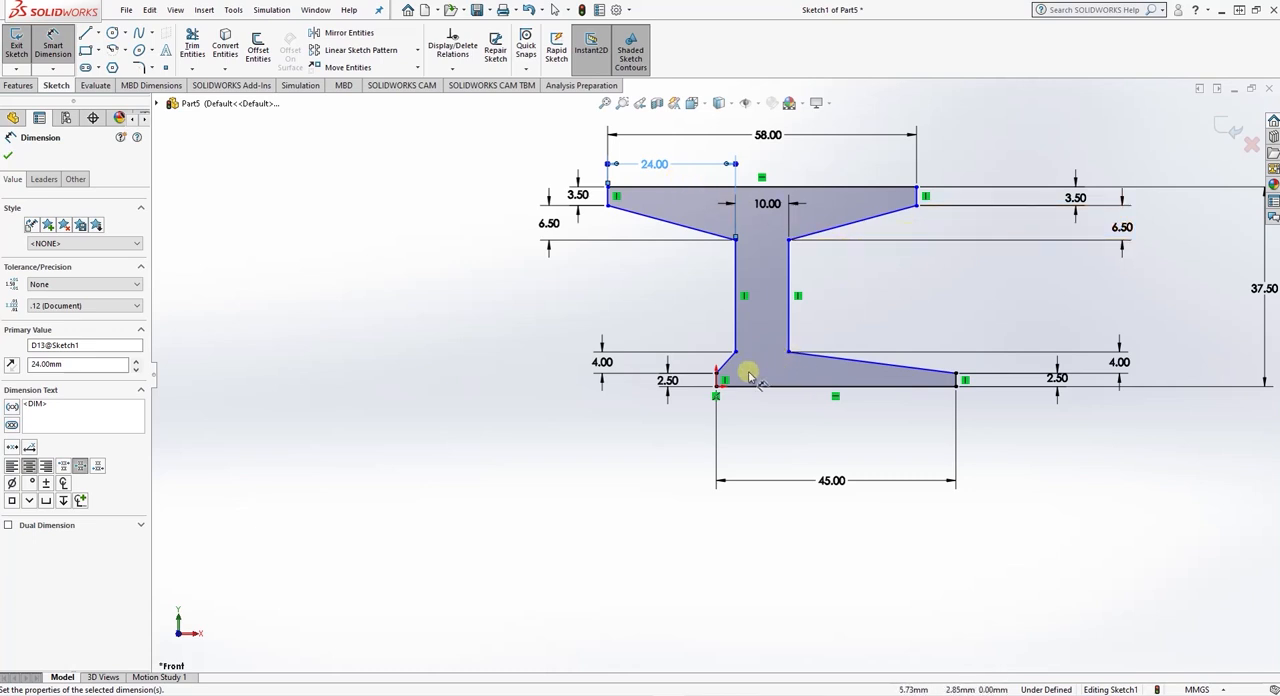
- Dimension the horizontal offset between the left end faces of the upper and lower flanges as (58-45)/2
click(718, 381)
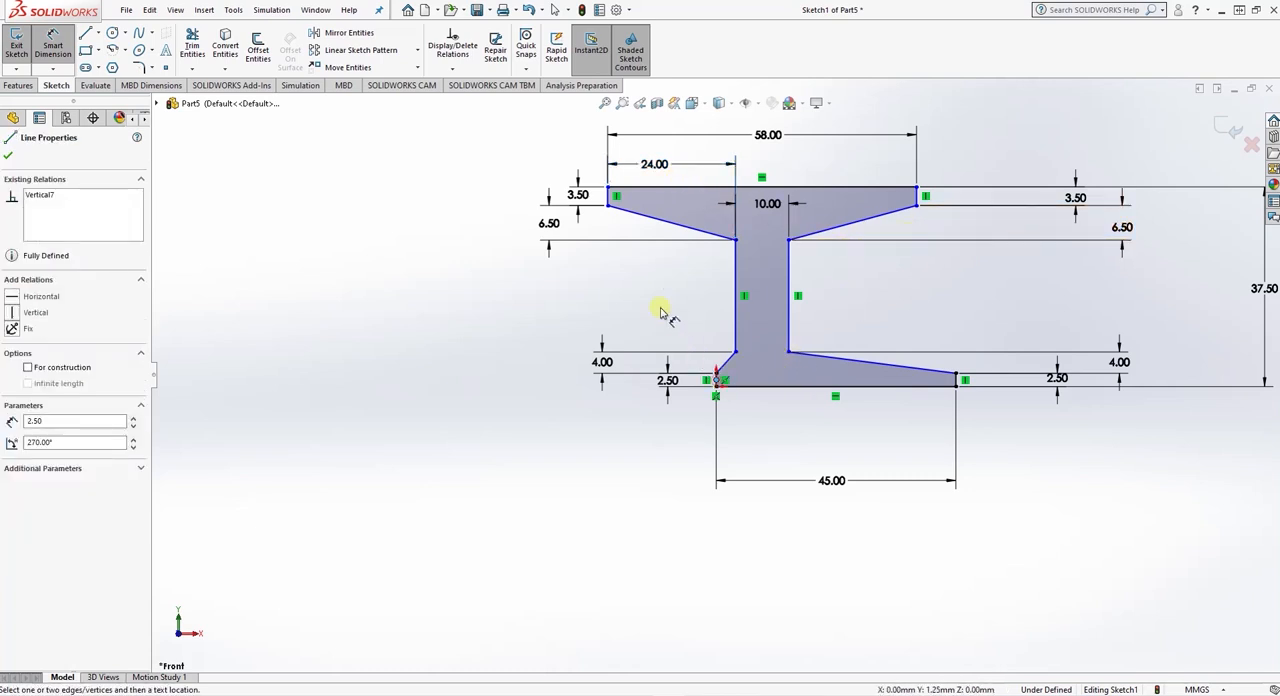
click(609, 198)
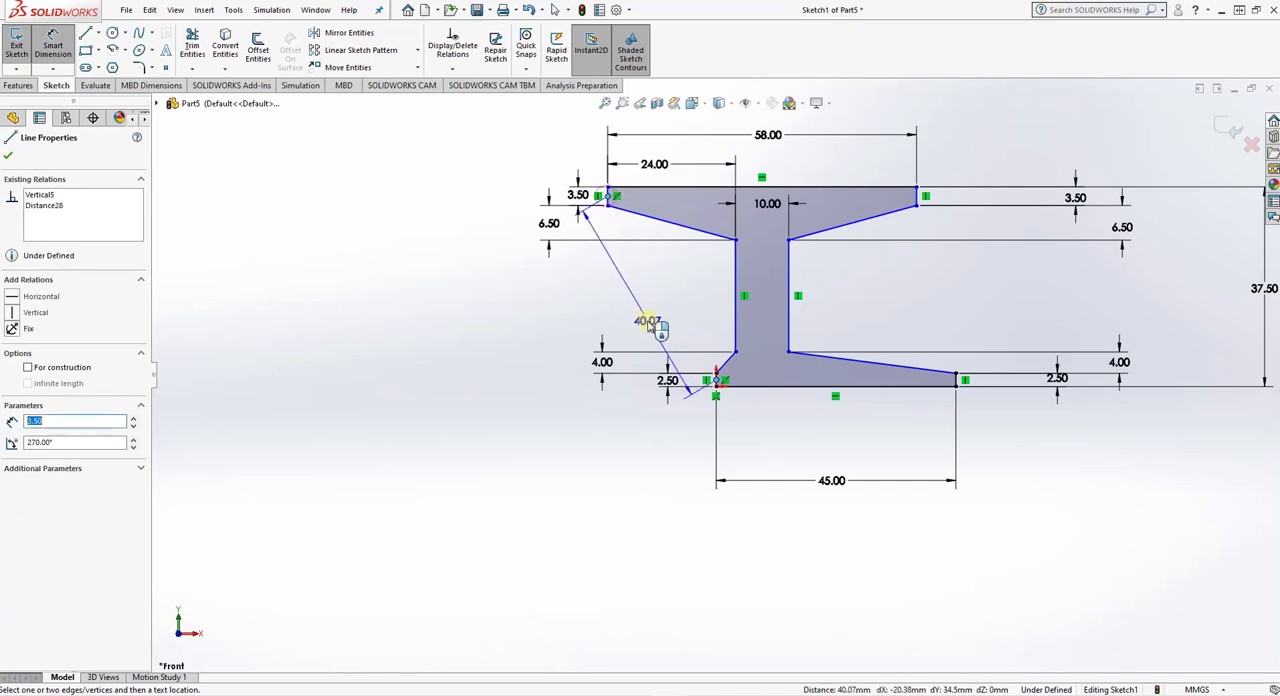
click(716, 378)
click(652, 484)
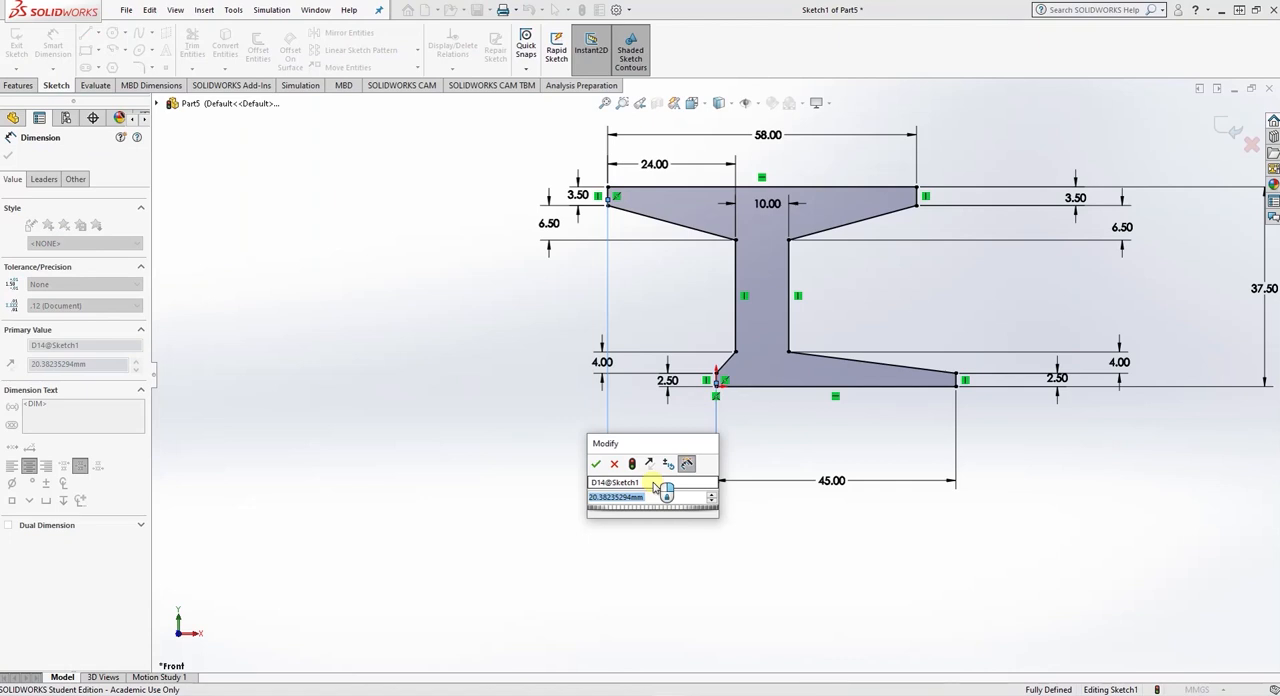
text(=(58-45)/)
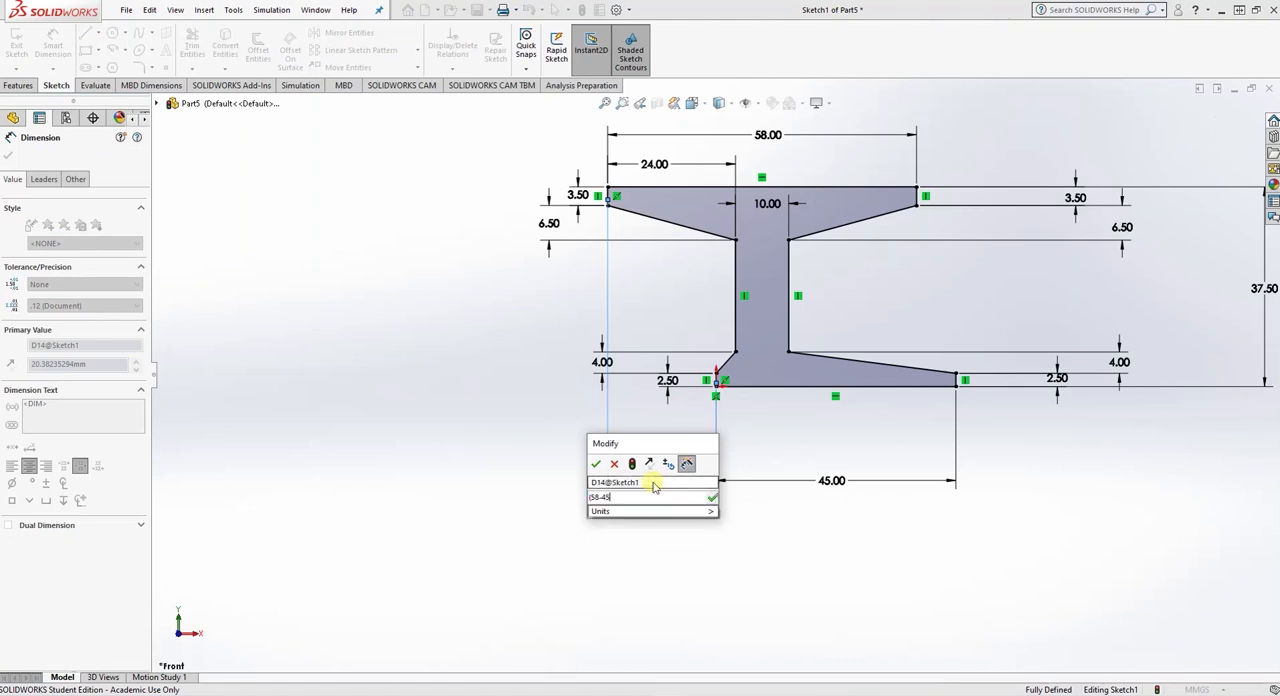
text(2)
key(Return)
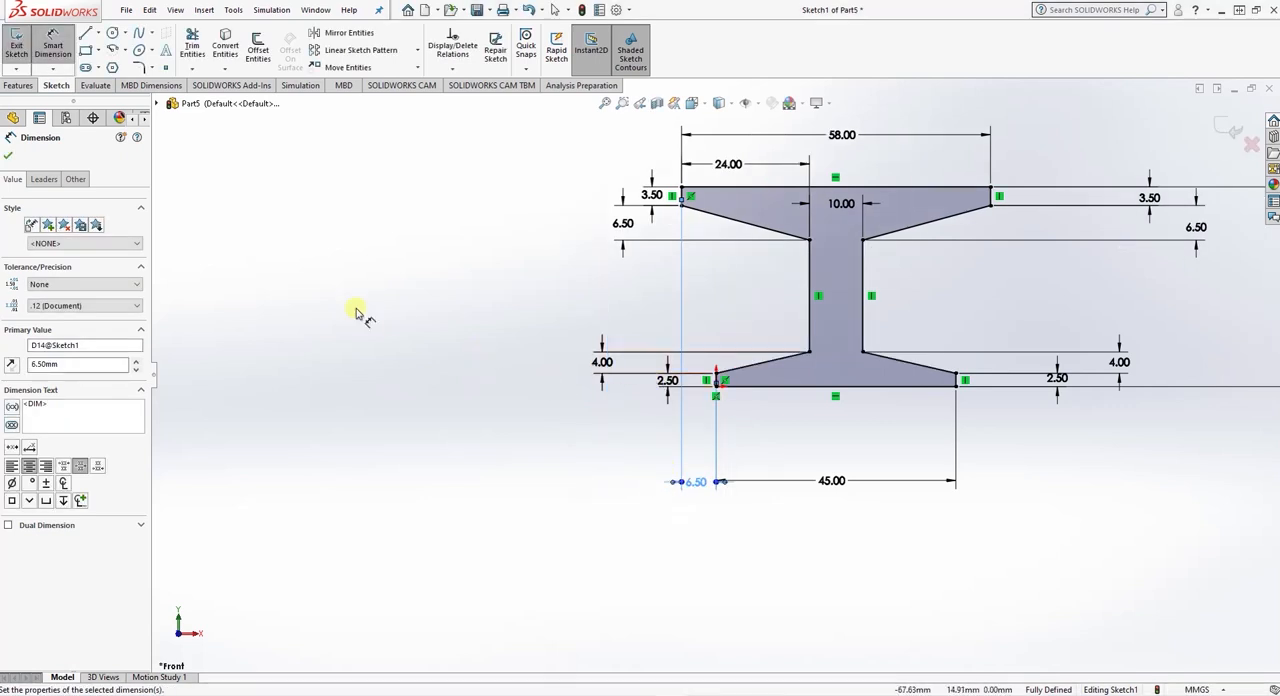
click(8, 157)
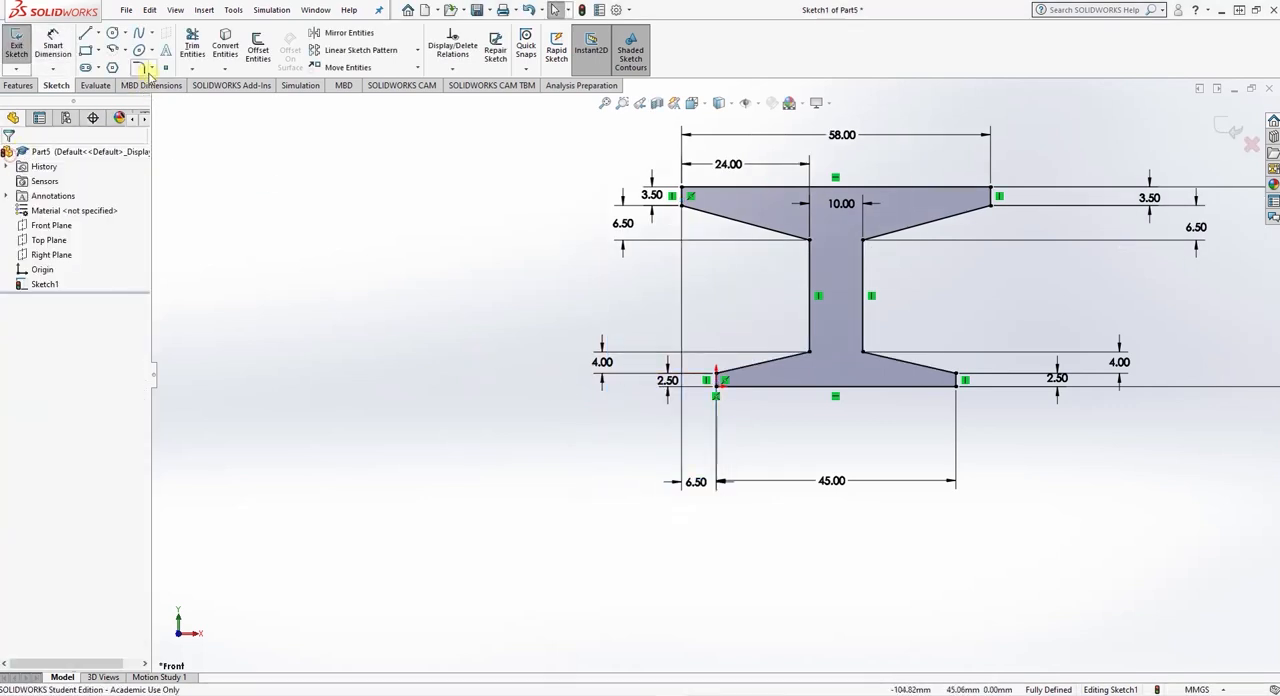
- Add 6 mm sketch fillets at the four inner corners where the web meets the flanges
click(141, 68)
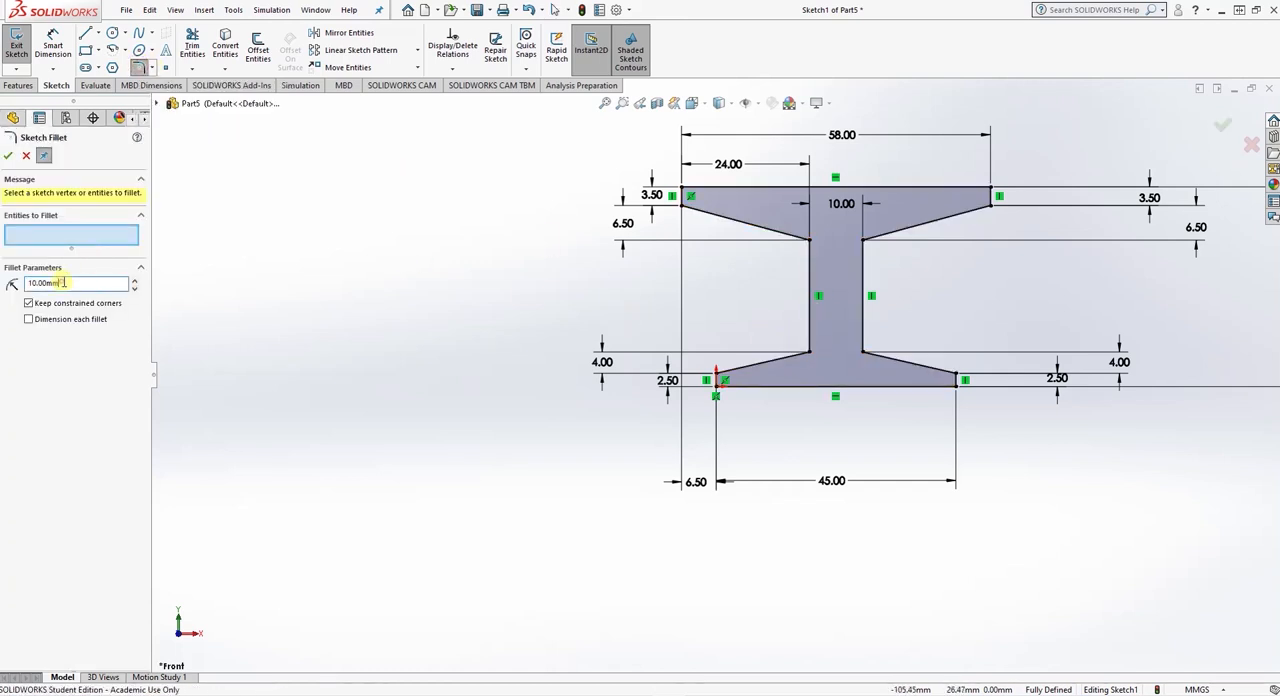
key(BackSpace)
click(812, 346)
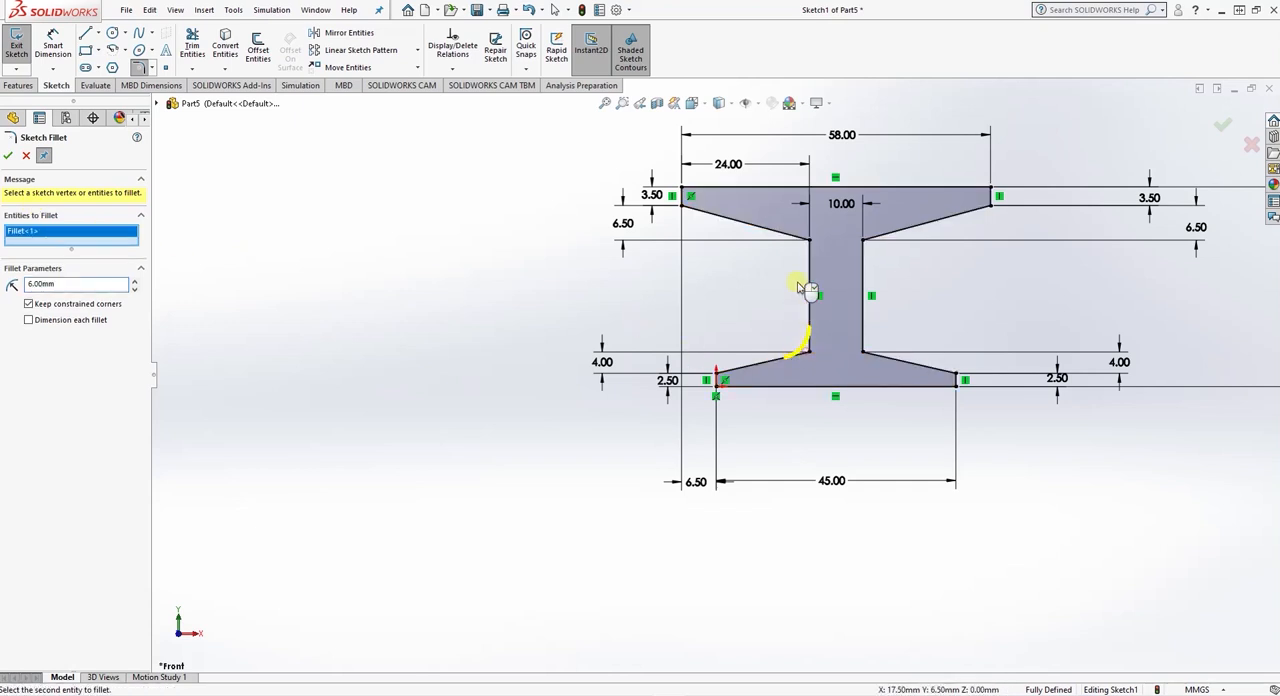
click(806, 240)
click(862, 240)
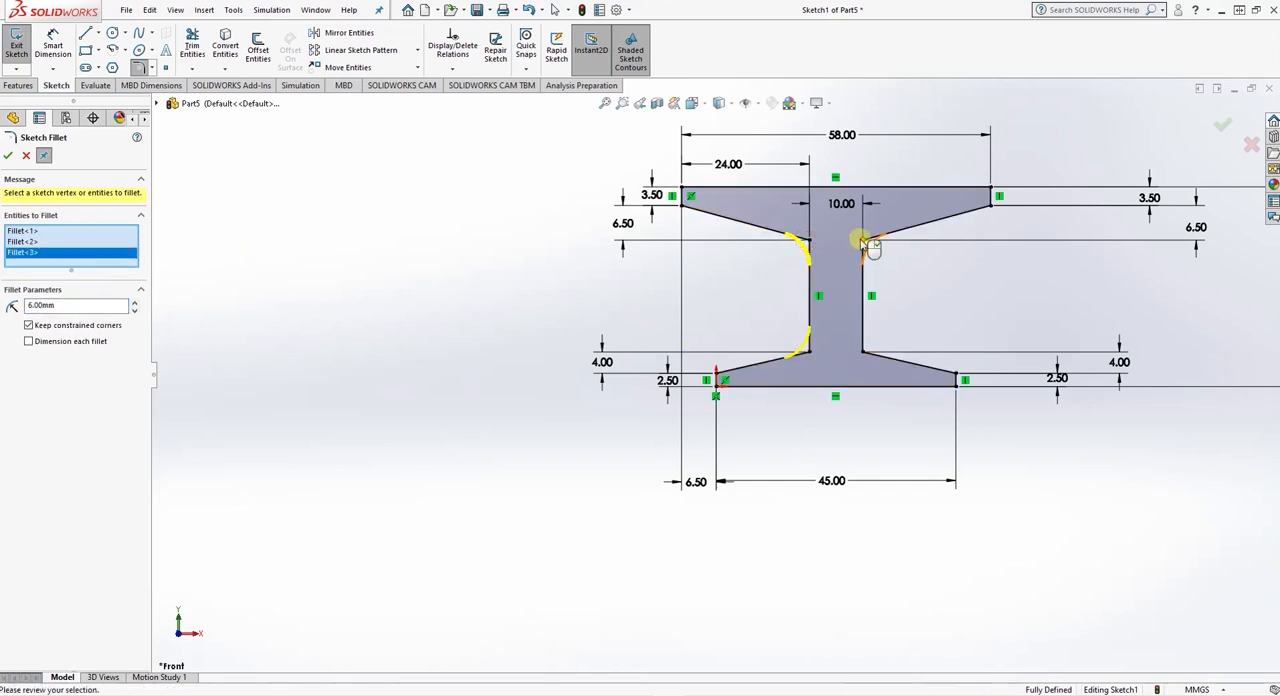
click(860, 348)
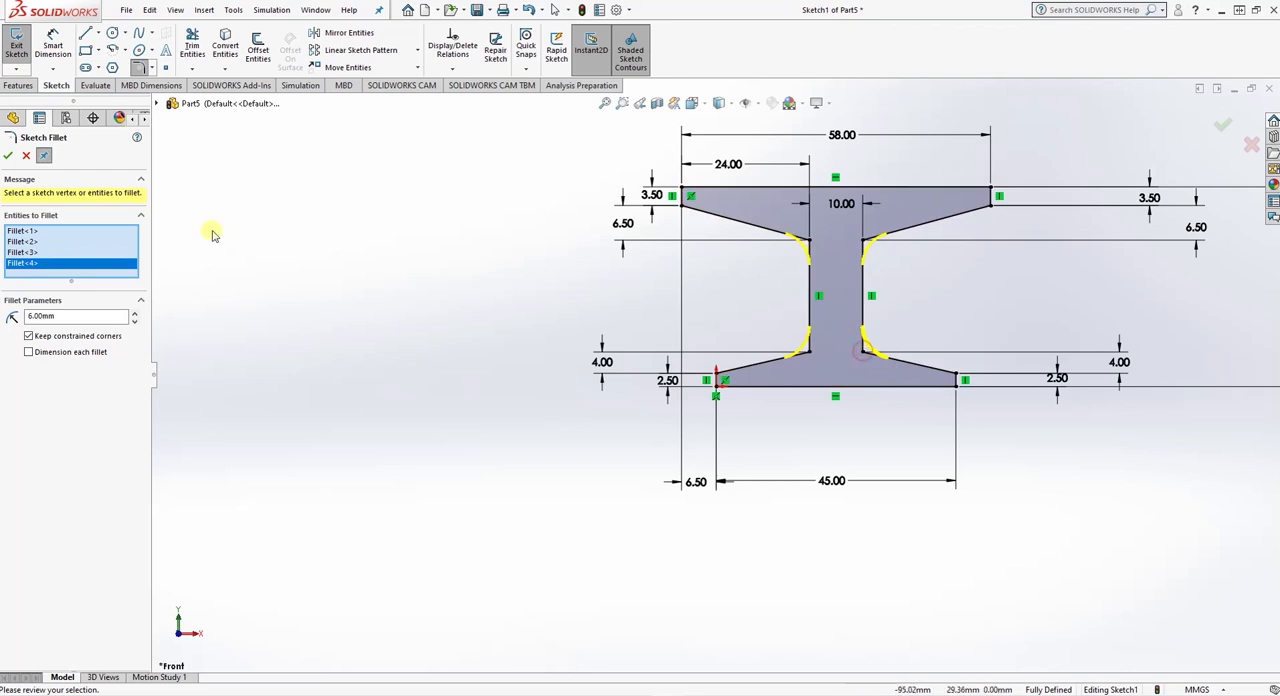
click(7, 156)
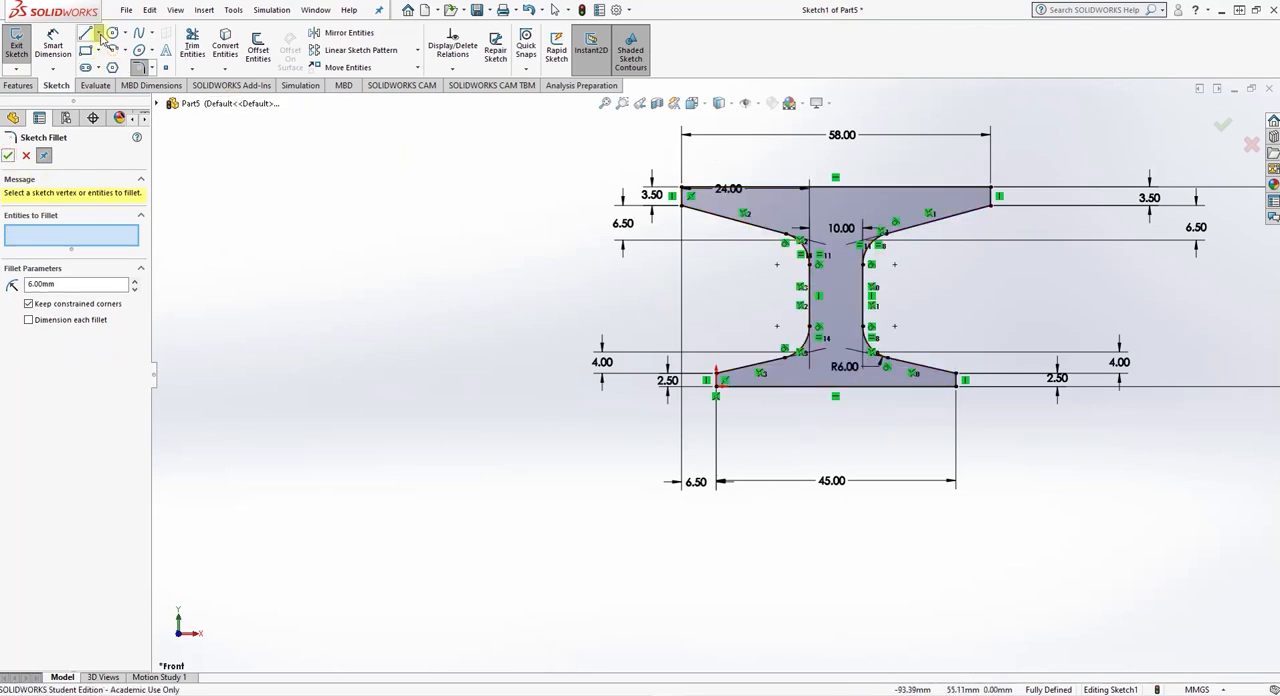
- Sketch a horizontal centerline above the profile, extending past both ends of the upper flange
click(98, 33)
click(112, 66)
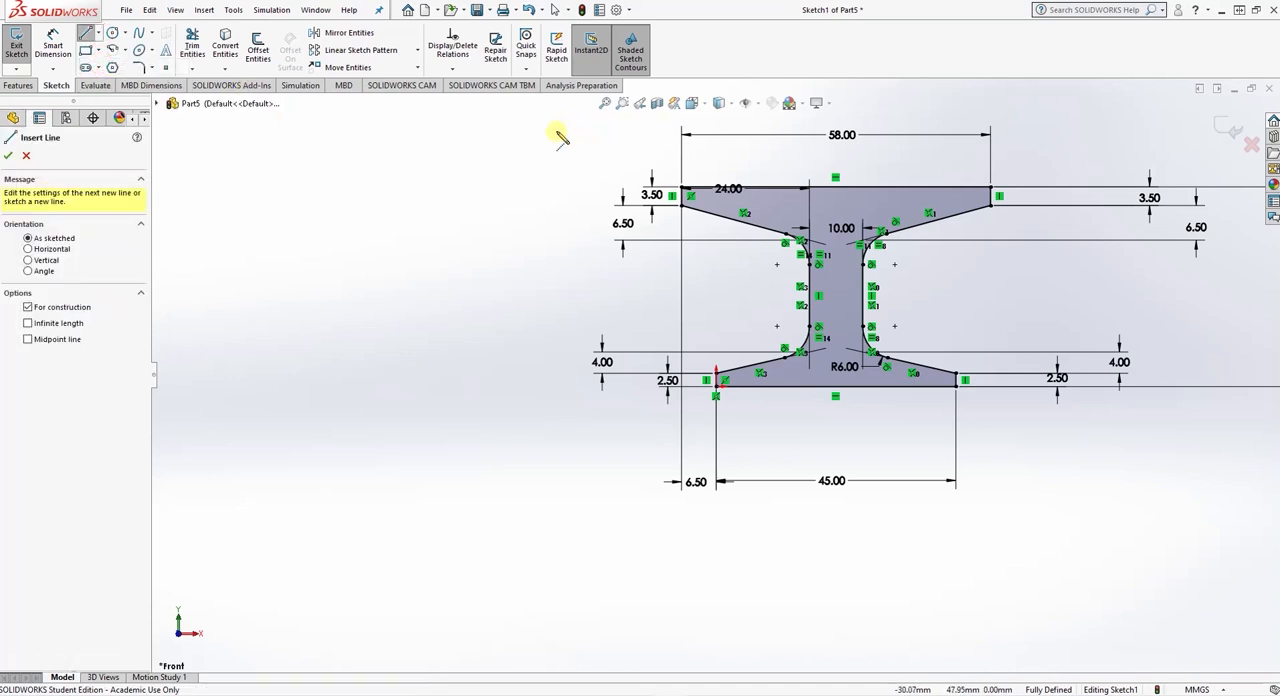
click(549, 111)
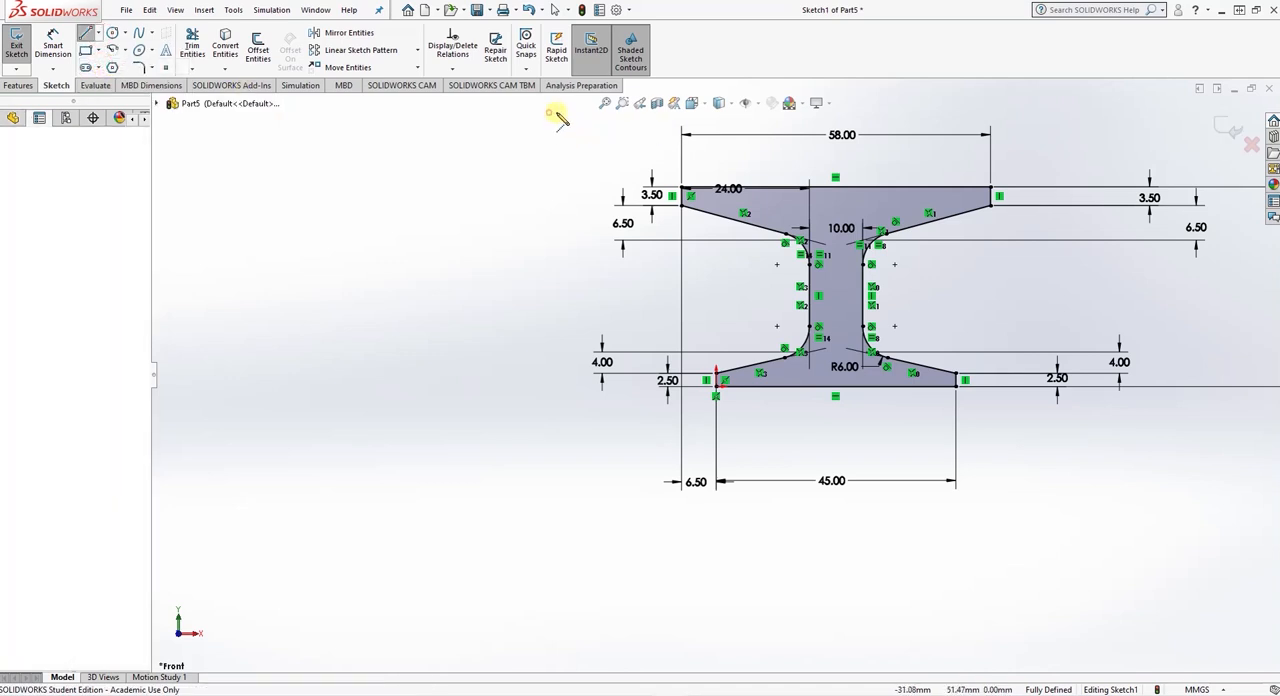
click(1056, 111)
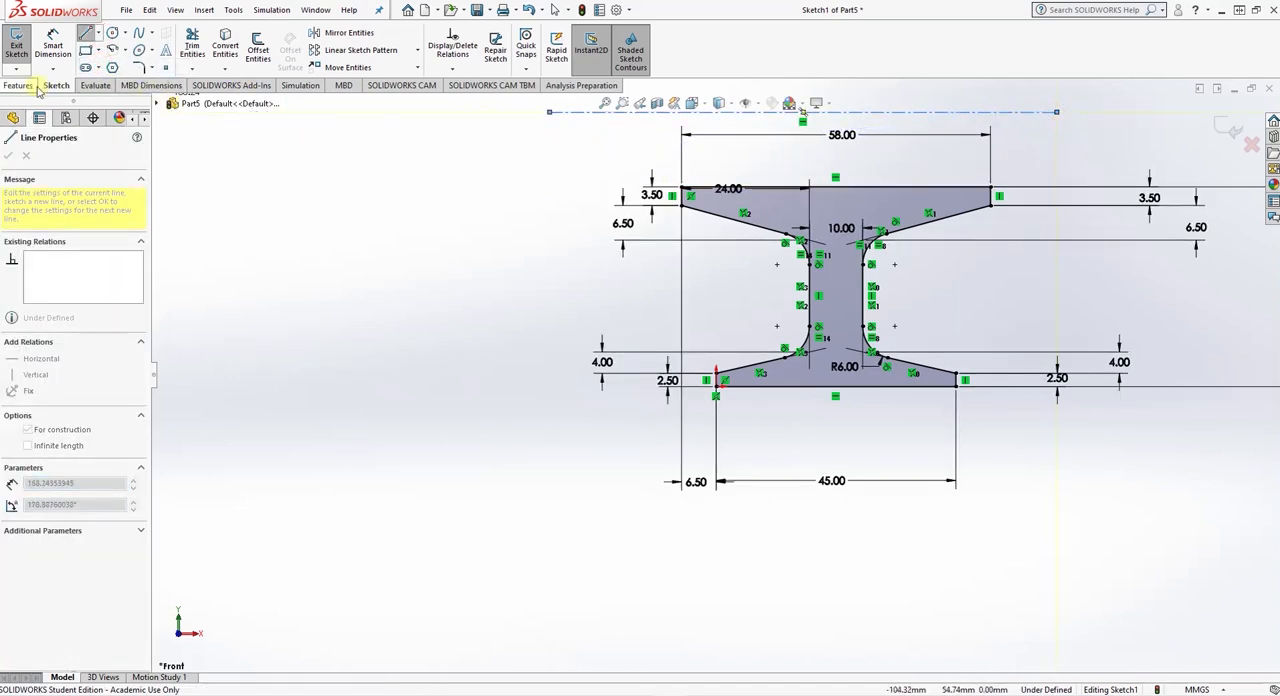
- Dimension the vertical distance between the centerline and the lower flange's bottom edge as 50 mm
click(53, 45)
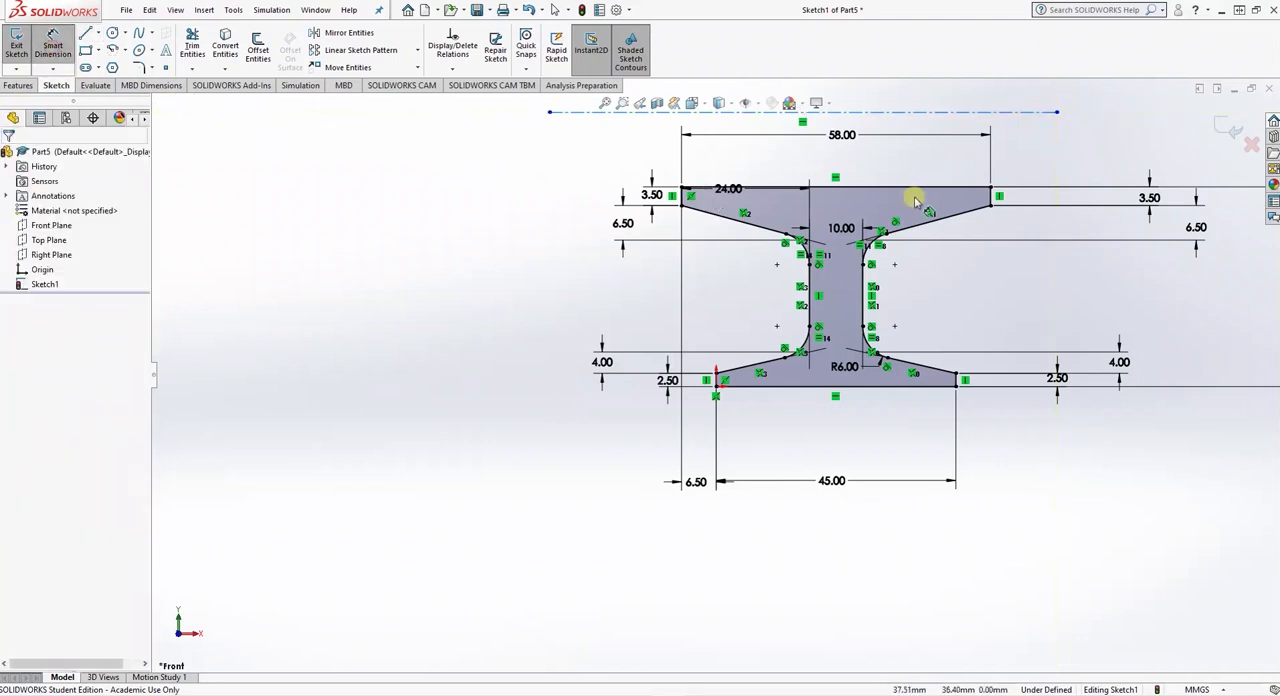
click(857, 111)
click(856, 387)
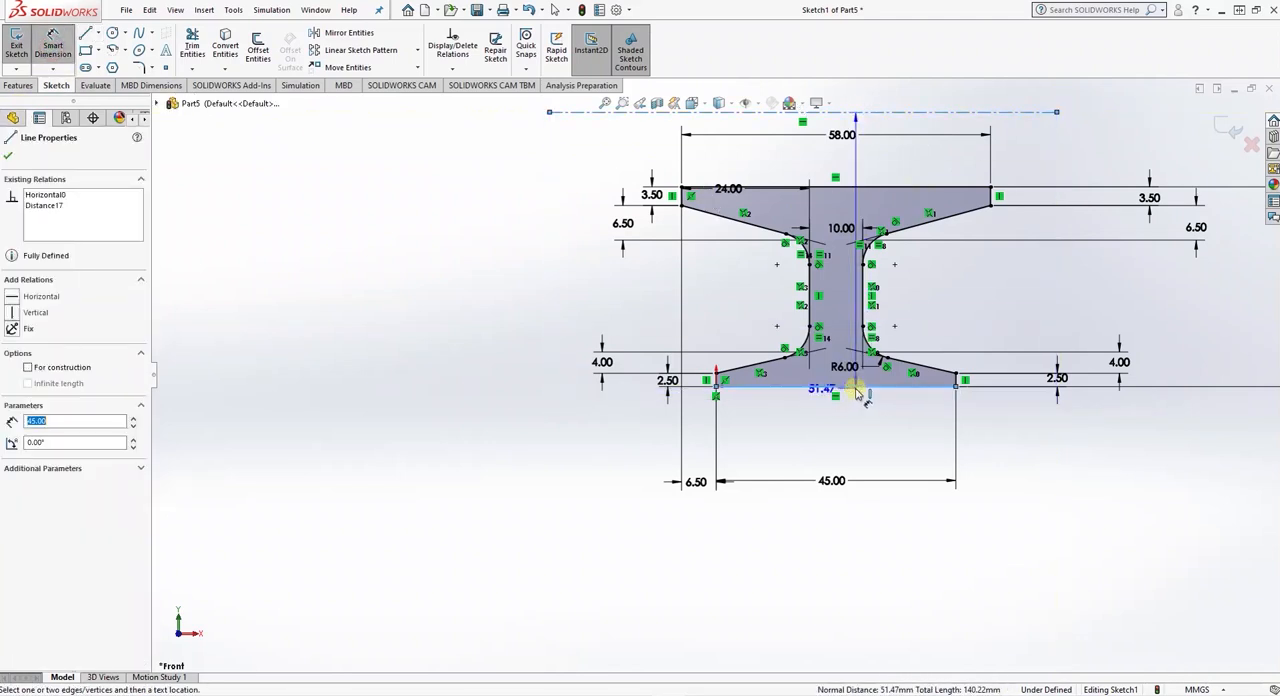
click(523, 262)
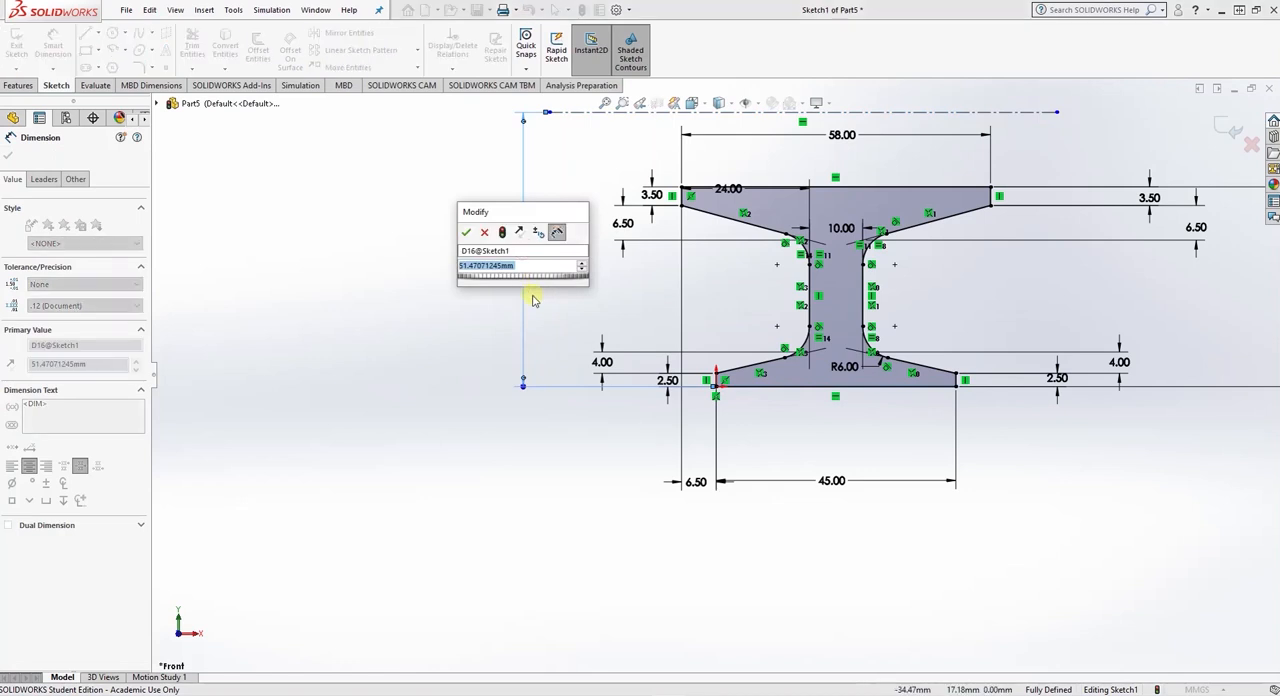
text(50)
key(Return)
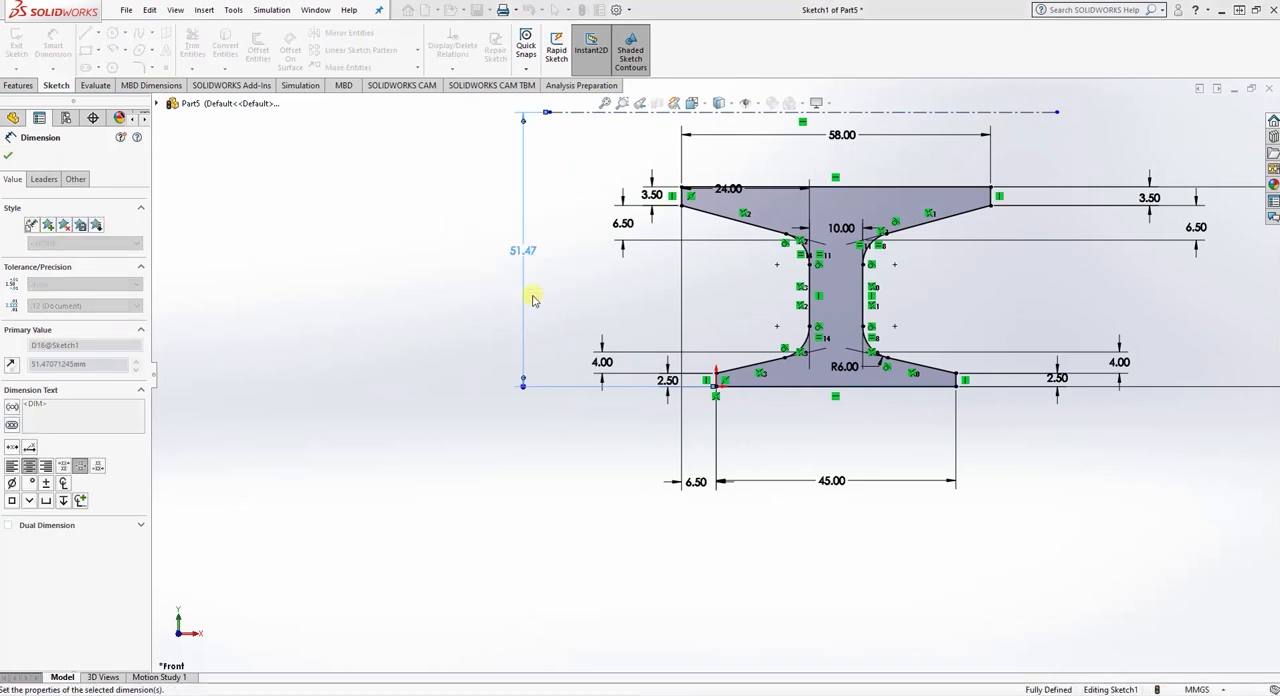
click(8, 157)
- Revolve the I-shaped profile 360 degrees about the centerline to form the roller, and show it in isometric view
click(19, 85)
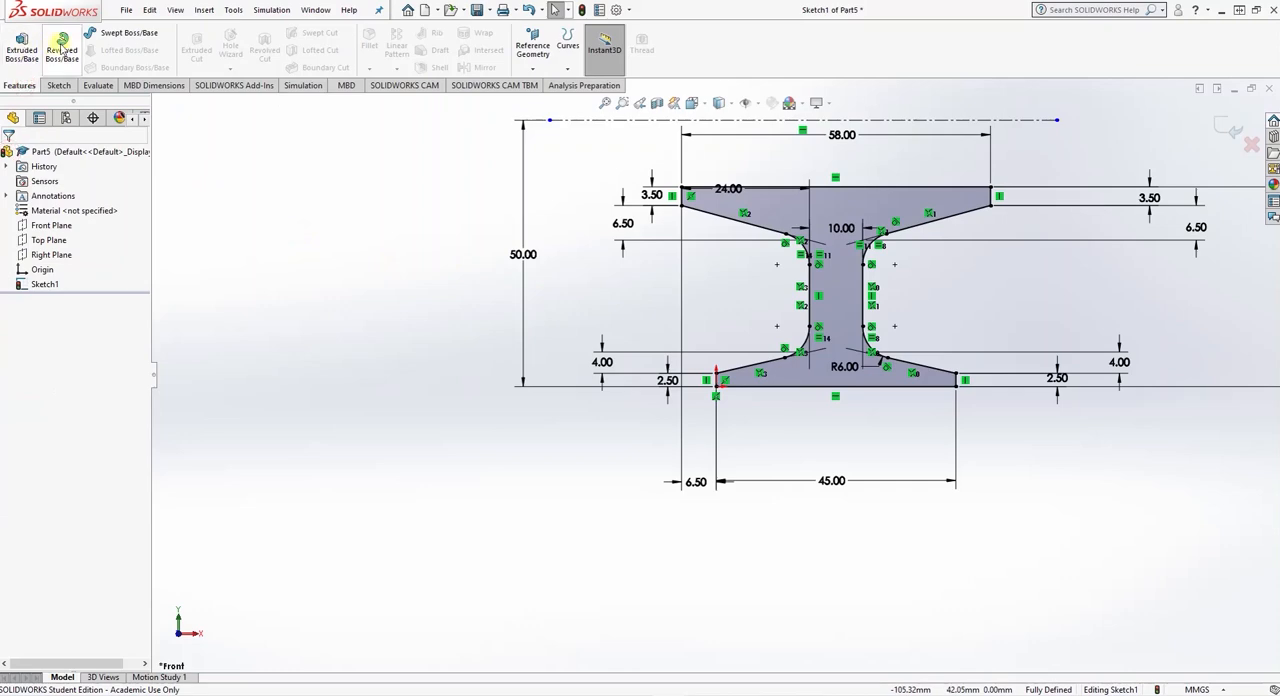
click(62, 47)
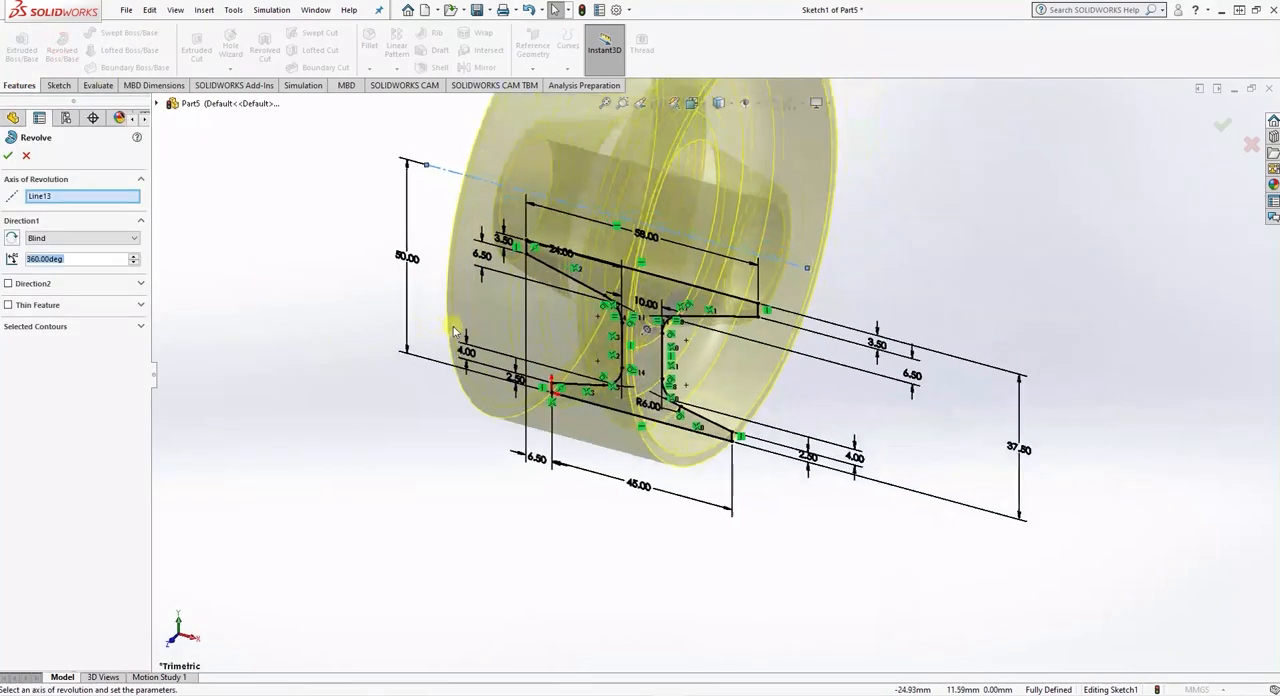
click(8, 155)
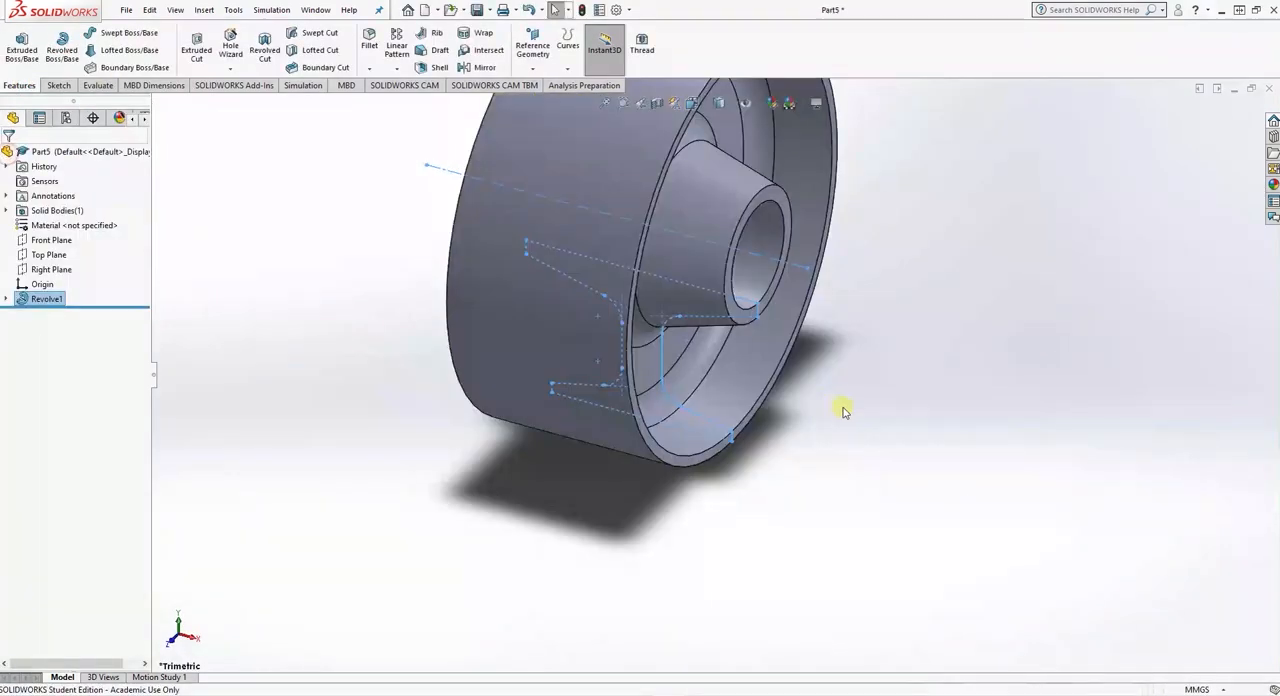
middle_drag(1029, 444, 970, 438)
click(719, 103)
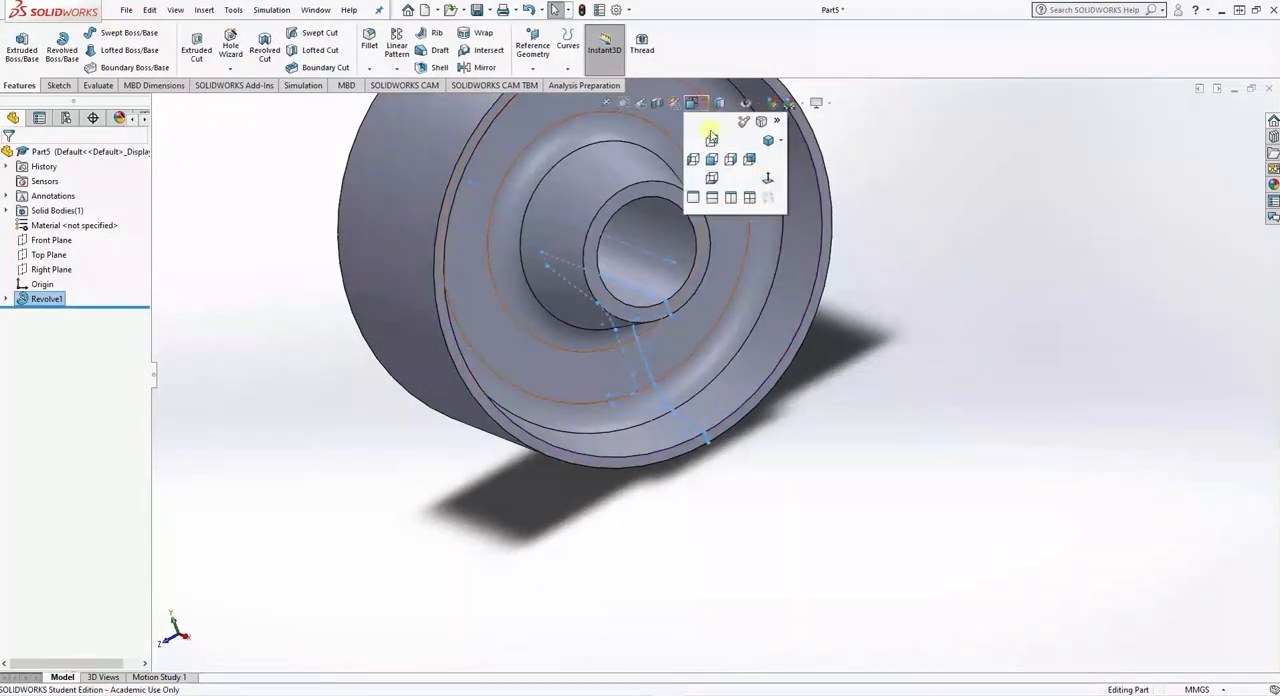
click(708, 171)
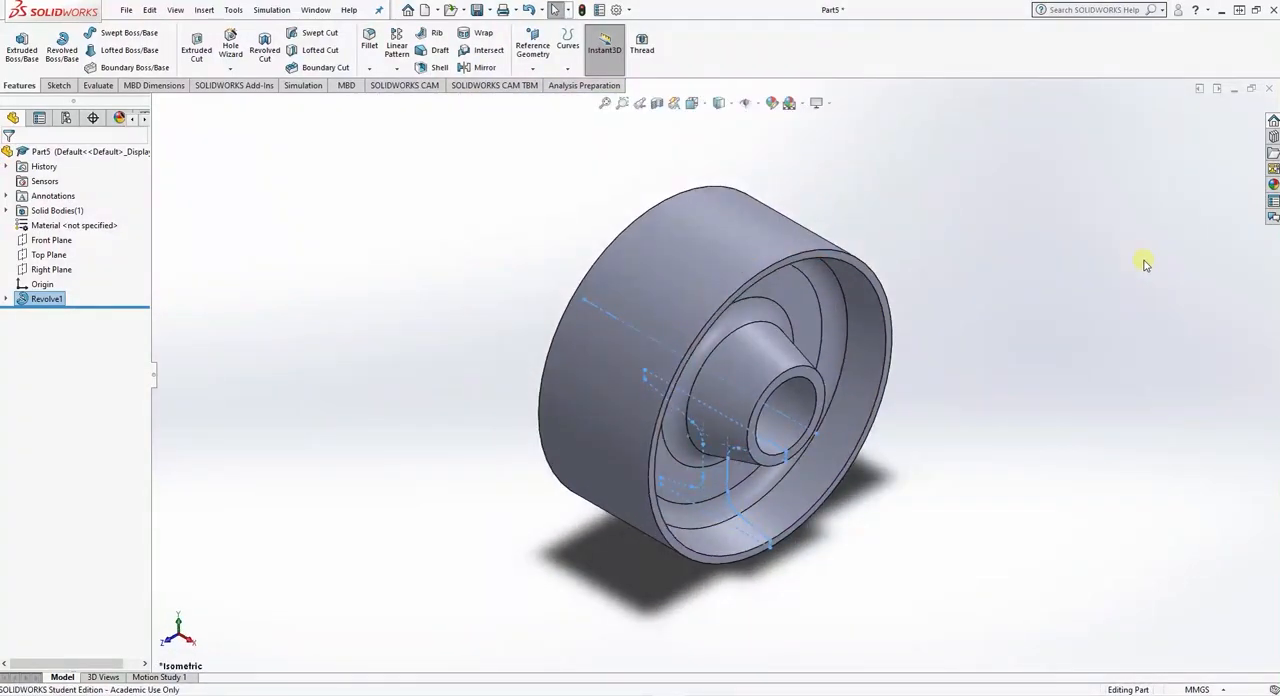
- Save the part to the Desktop as roller C1
key(ctrl+s)
text(rol)
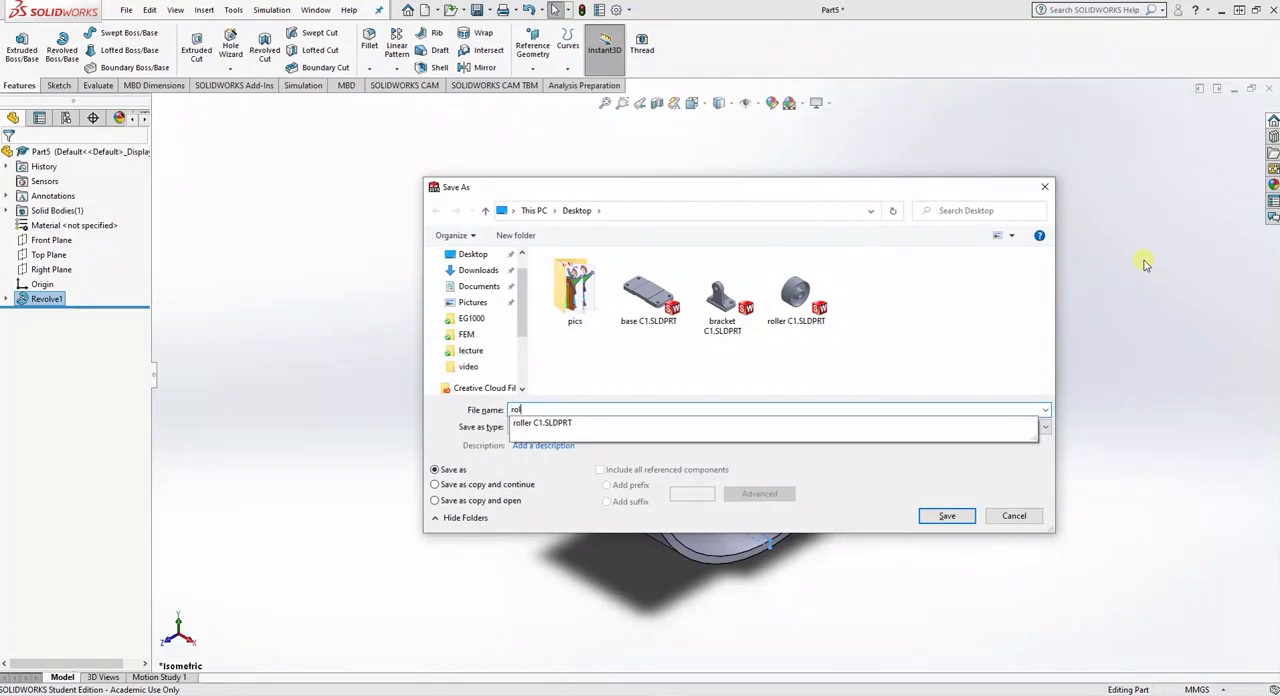
text(ler C1)
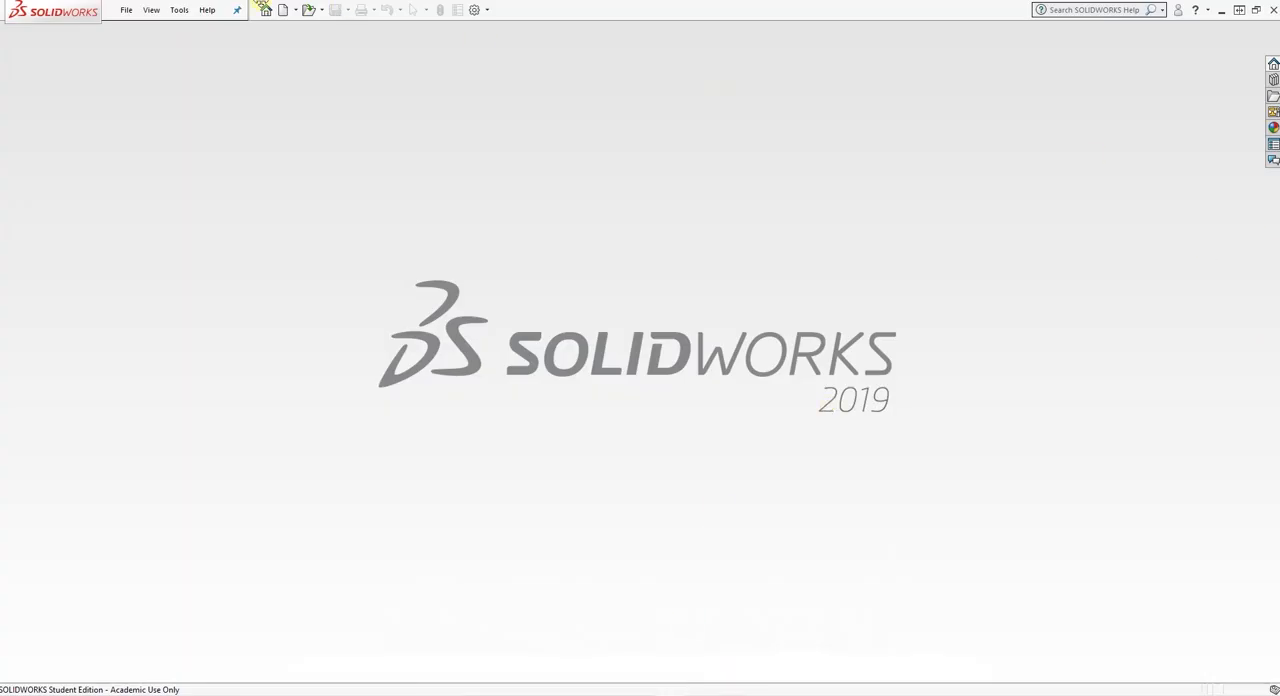
- Create a new part and start a sketch on the Front Plane
click(129, 11)
click(131, 31)
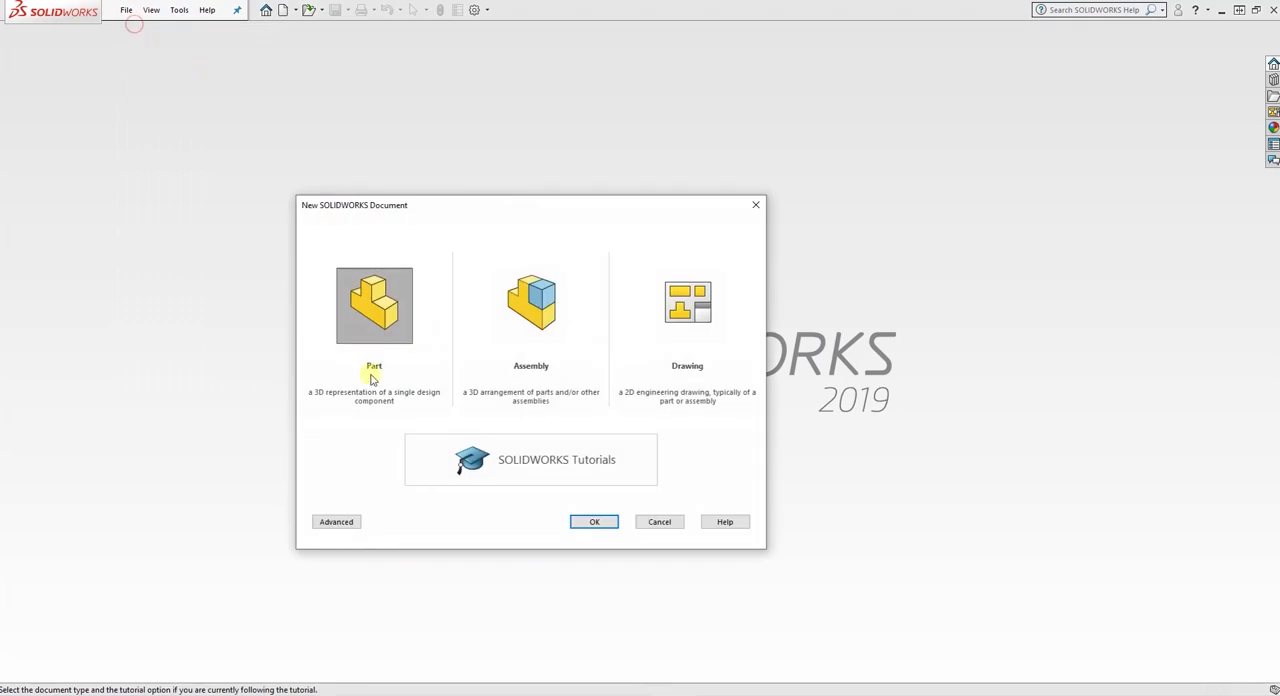
click(371, 333)
click(590, 522)
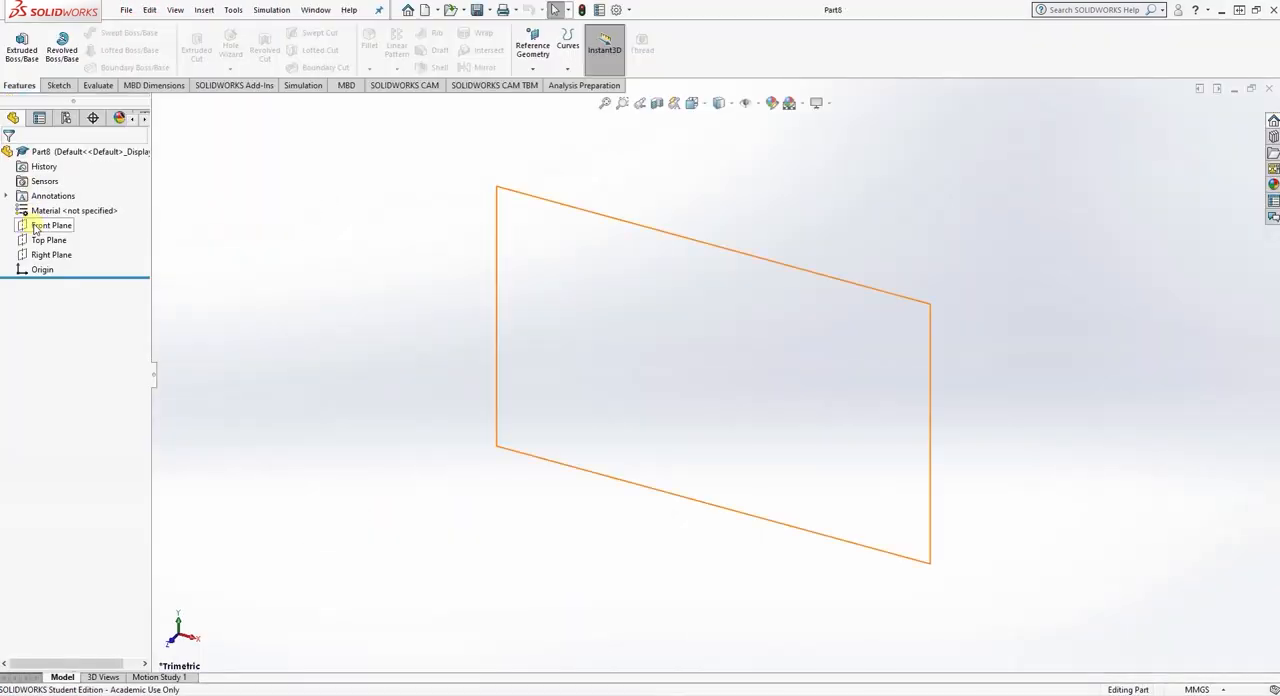
click(35, 226)
click(40, 205)
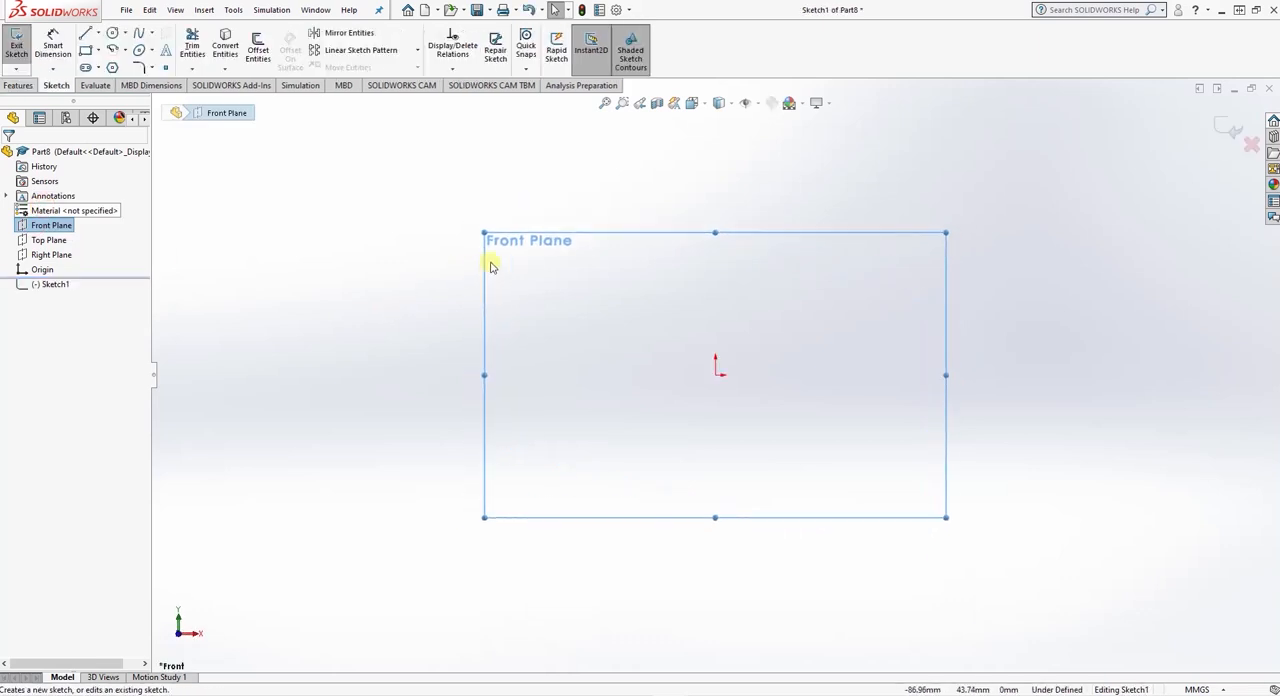
- Sketch a closed stepped profile from the origin, about 69 mm long, with a deeper middle section between two shallower ends
click(88, 36)
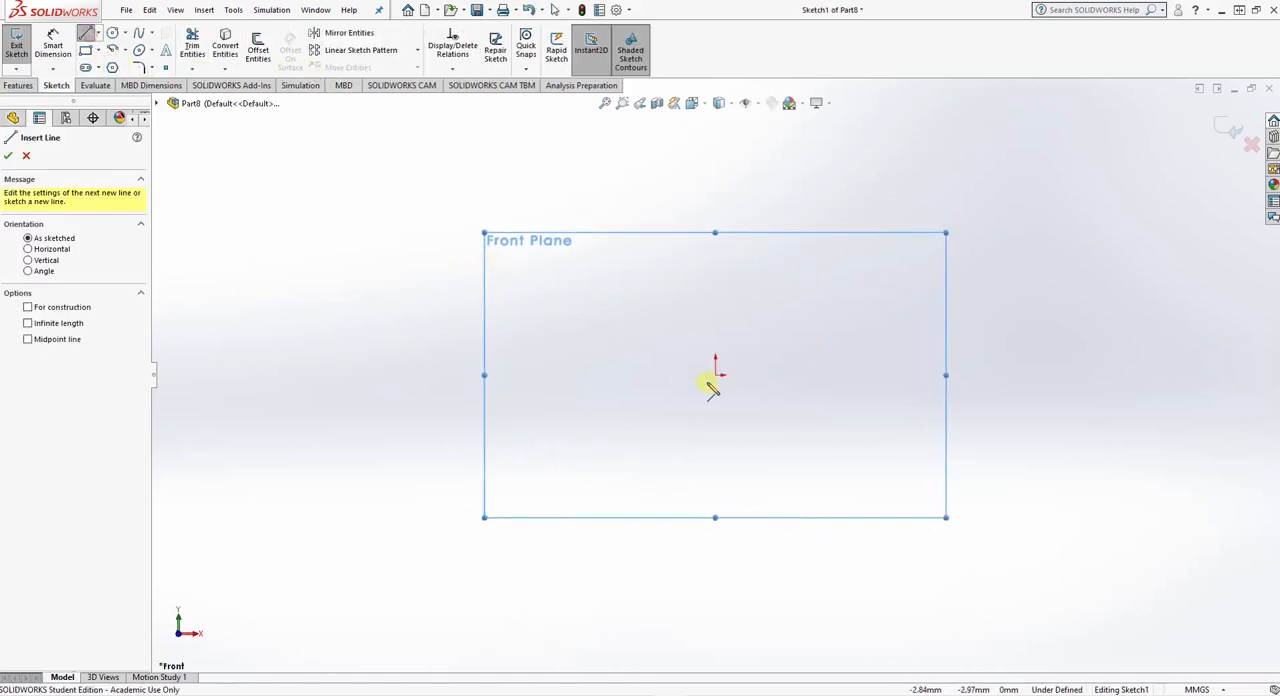
click(716, 377)
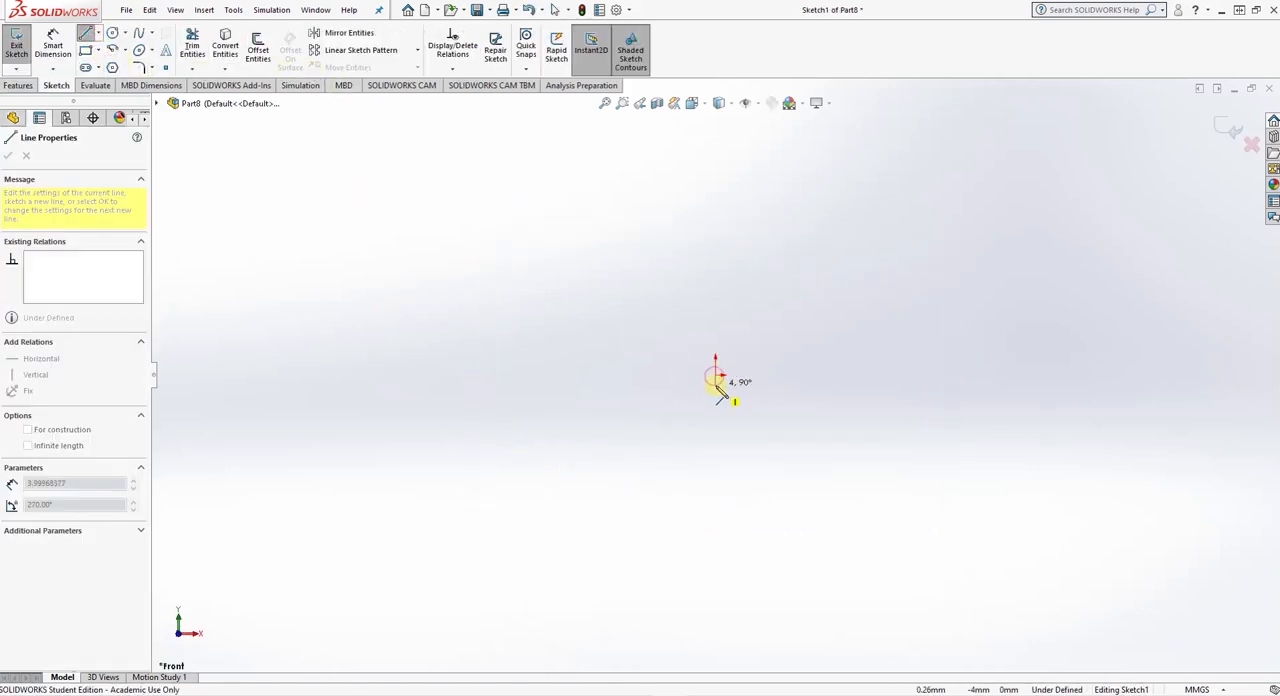
click(742, 392)
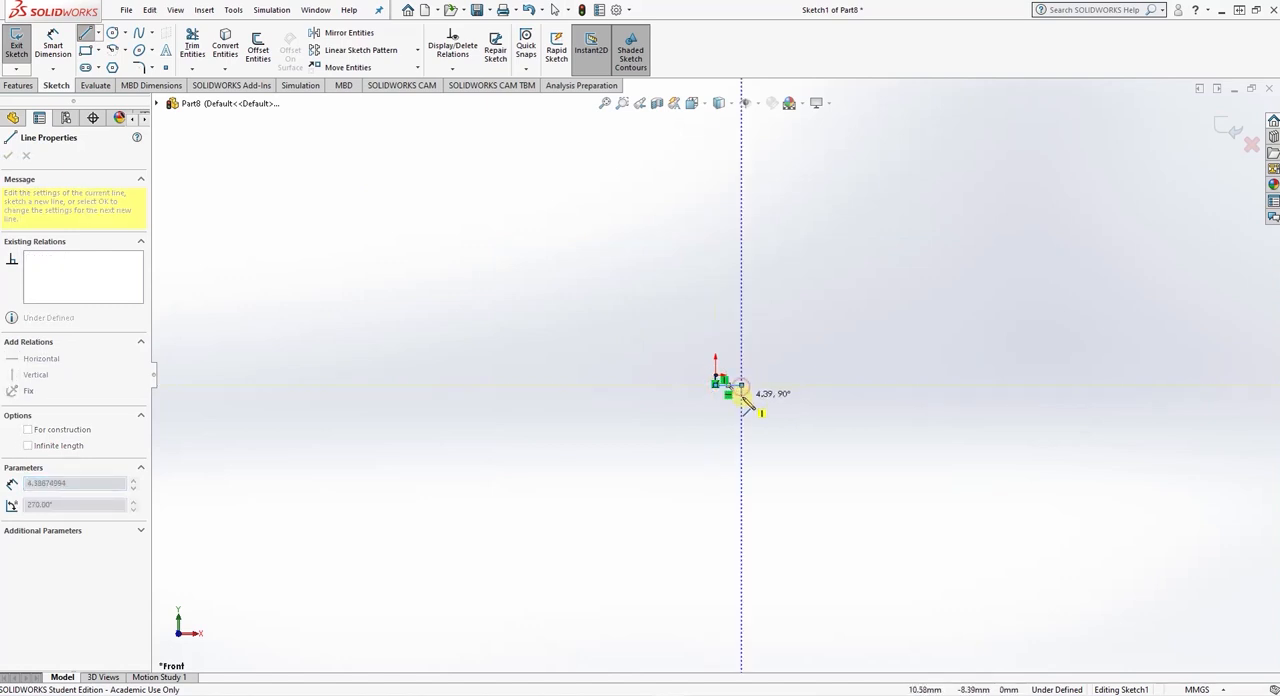
click(863, 386)
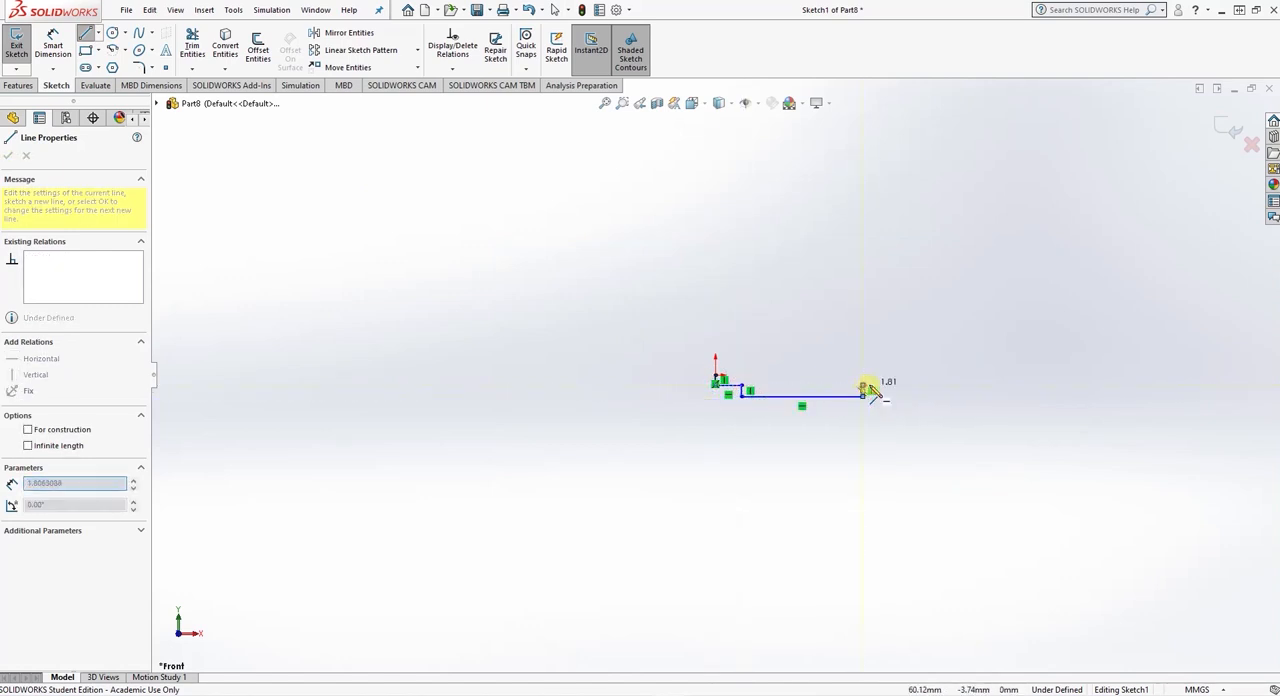
click(895, 385)
click(895, 375)
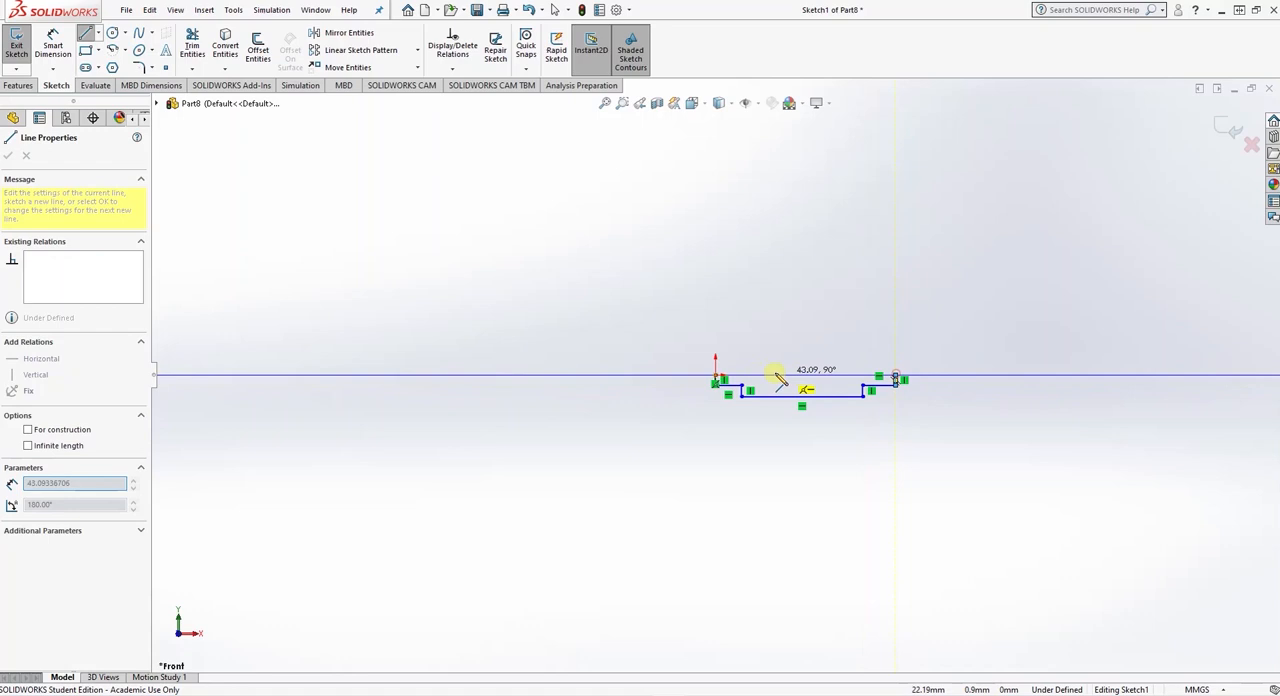
click(716, 377)
click(26, 157)
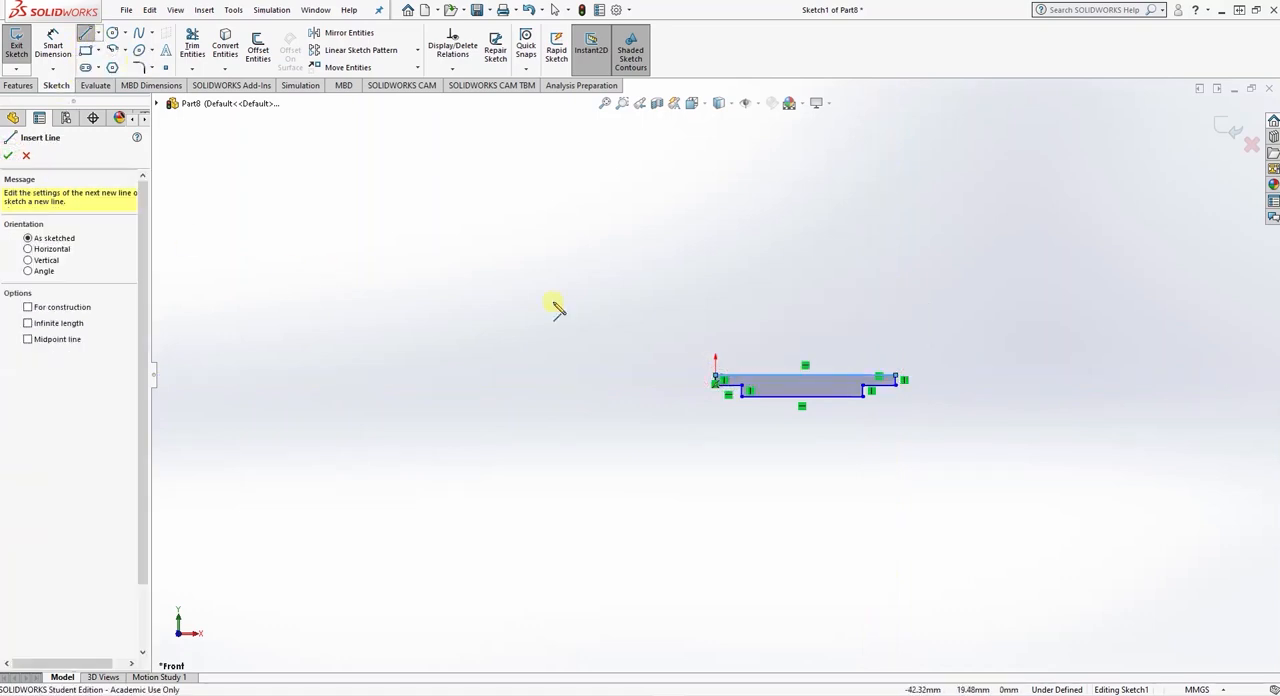
- Dimension the profile's long top edge as 100 mm
scroll(843, 359, down, 5)
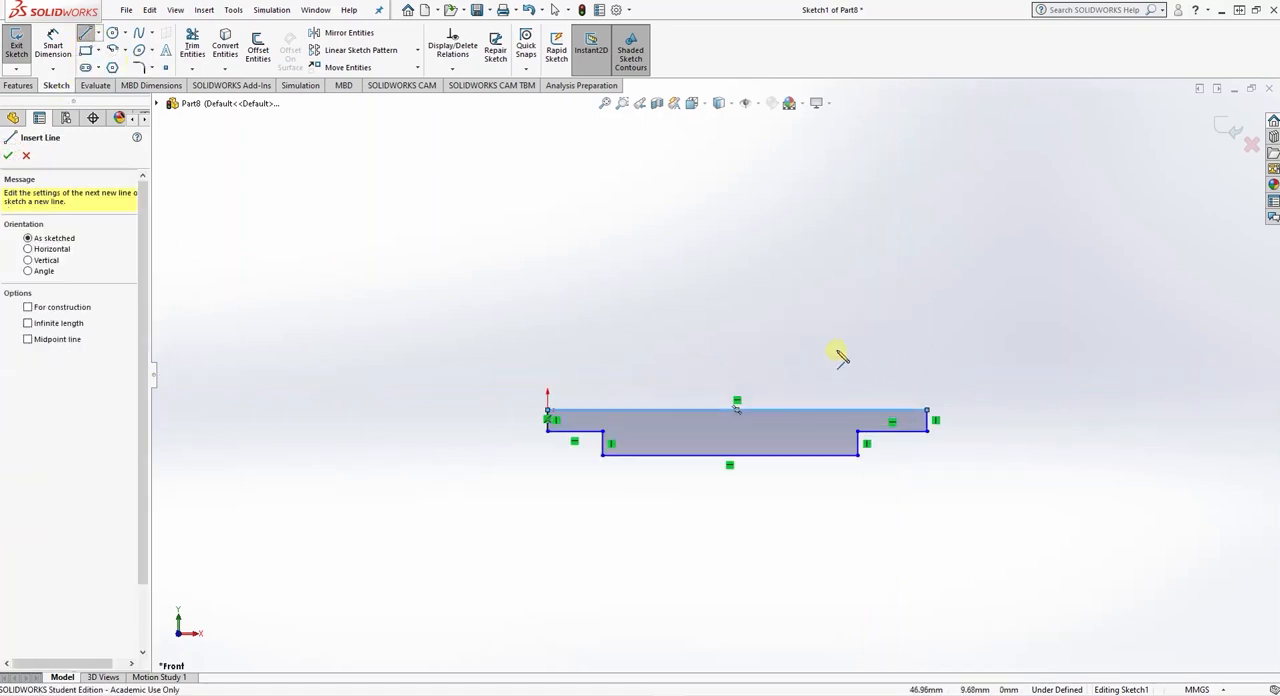
click(53, 47)
click(716, 420)
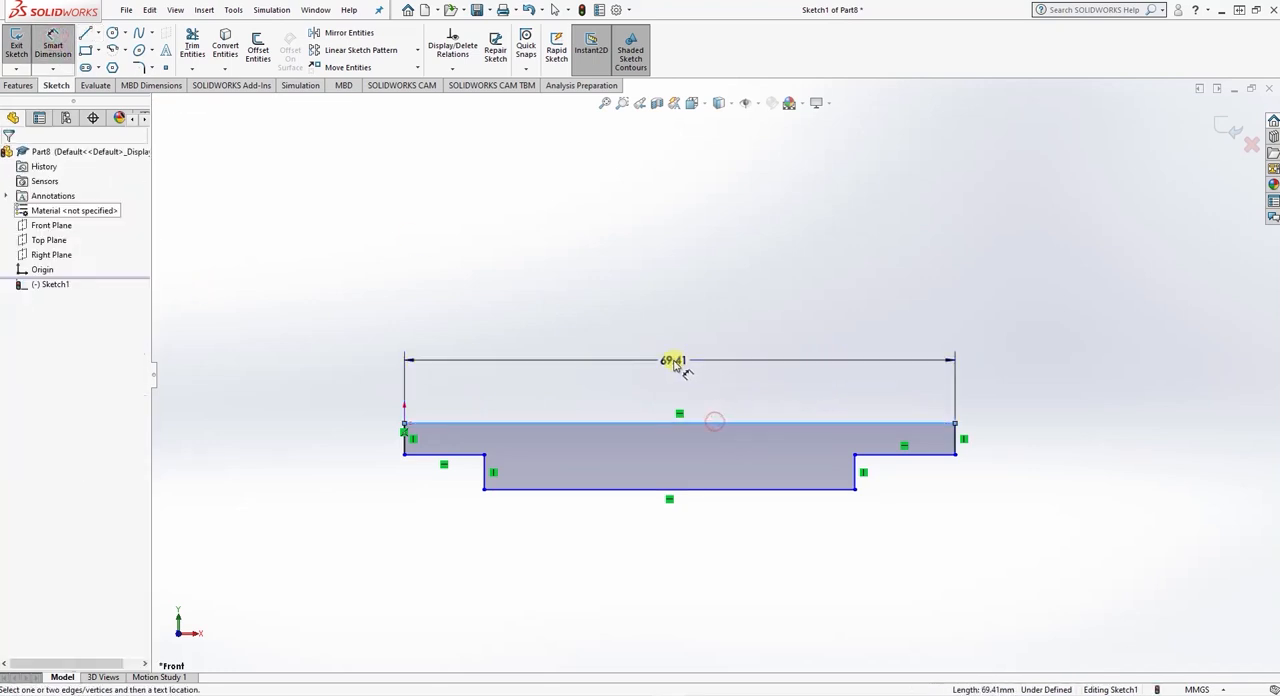
click(673, 361)
text(100)
key(Return)
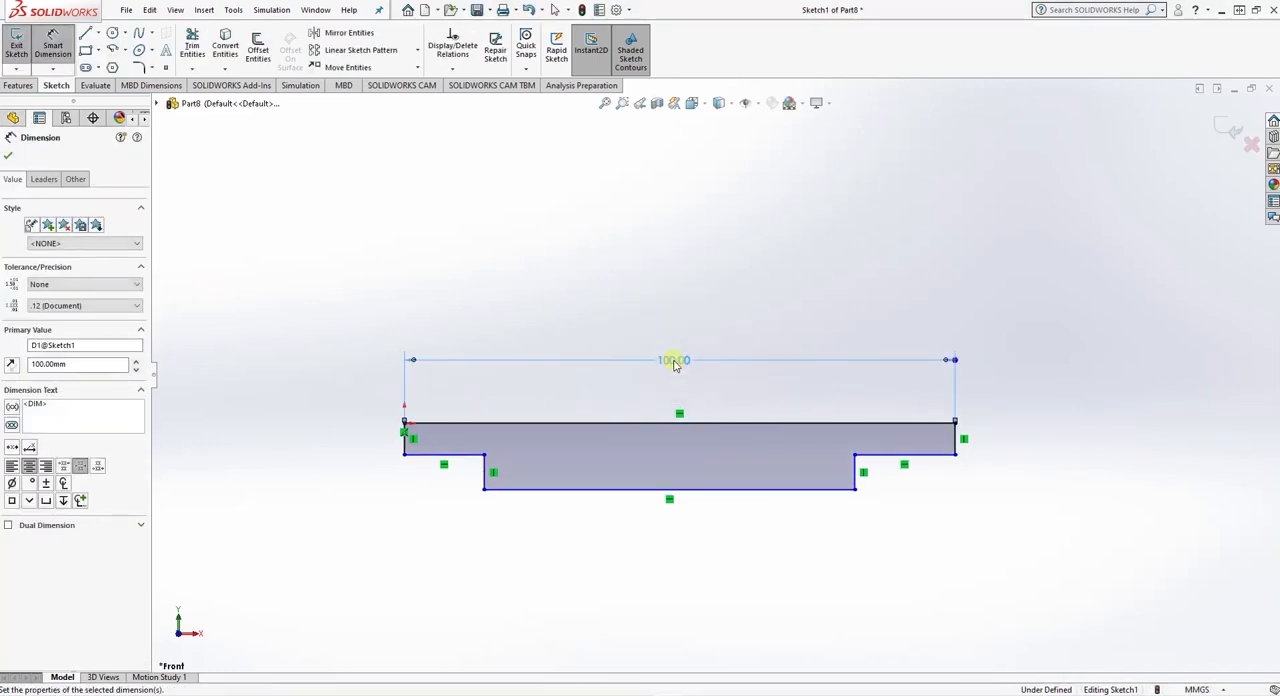
- Dimension the left end section's lower edge as 17 mm and the middle section's bottom edge as 66 mm
click(444, 456)
click(440, 542)
text(17)
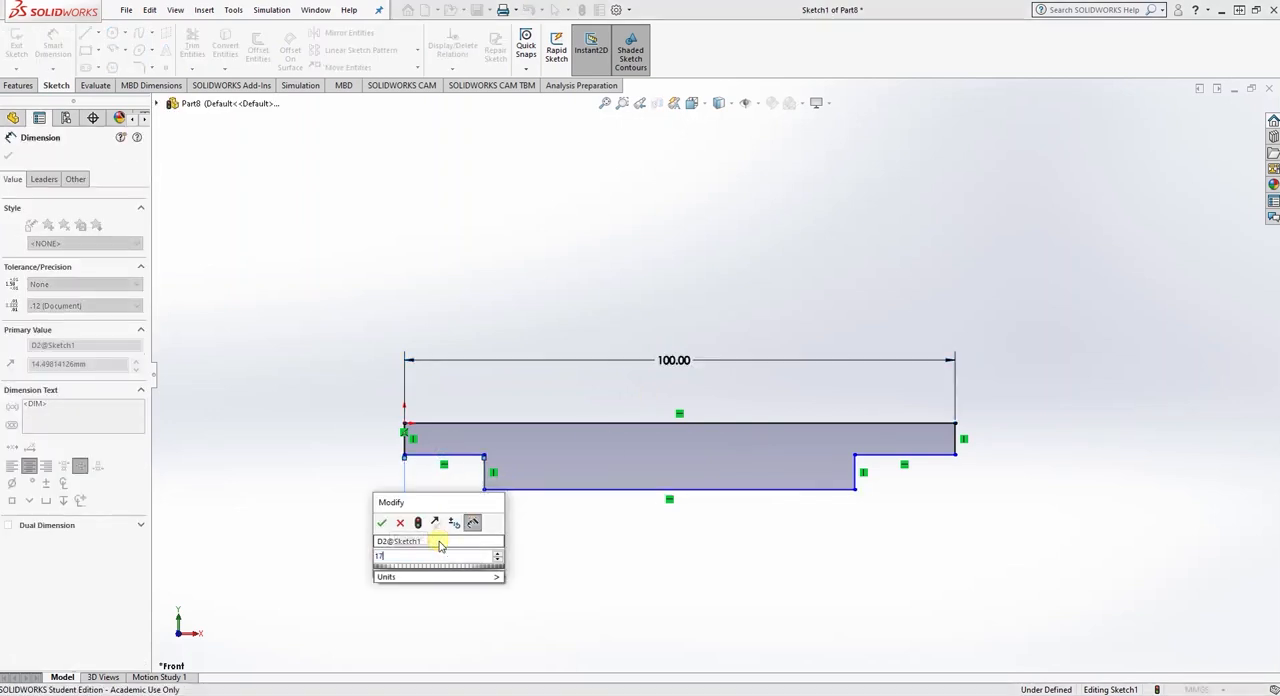
key(Return)
click(563, 490)
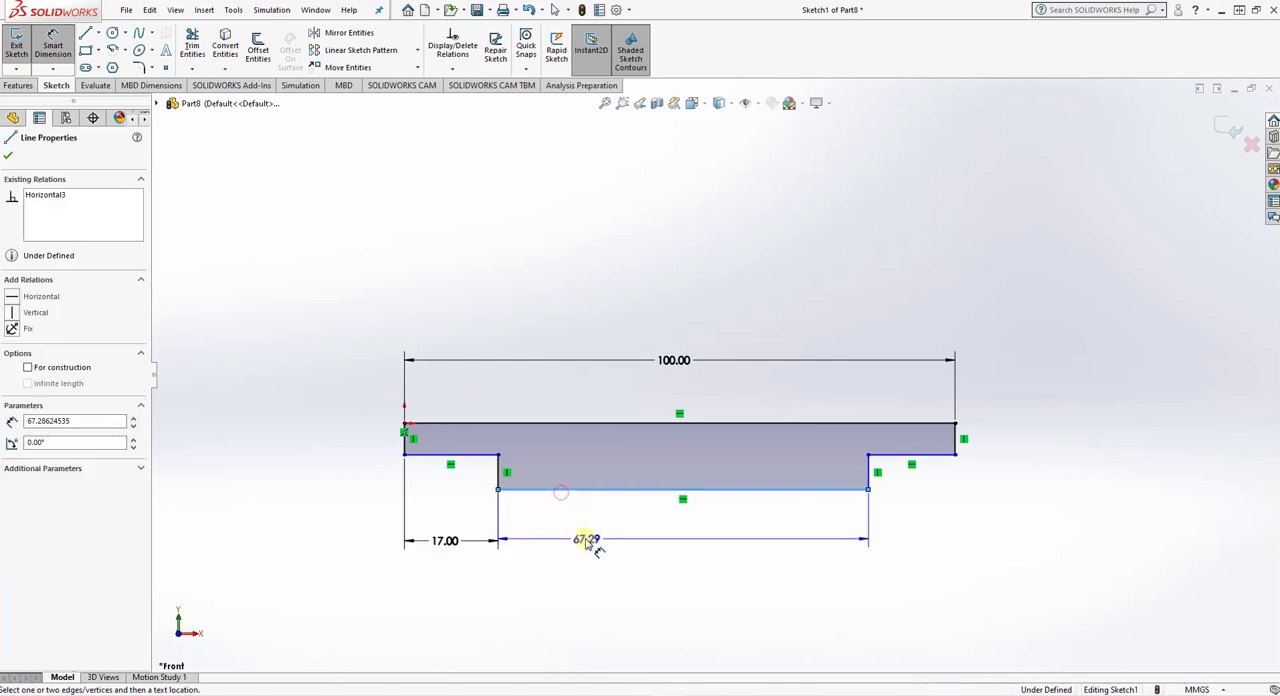
click(626, 543)
text(66)
key(Return)
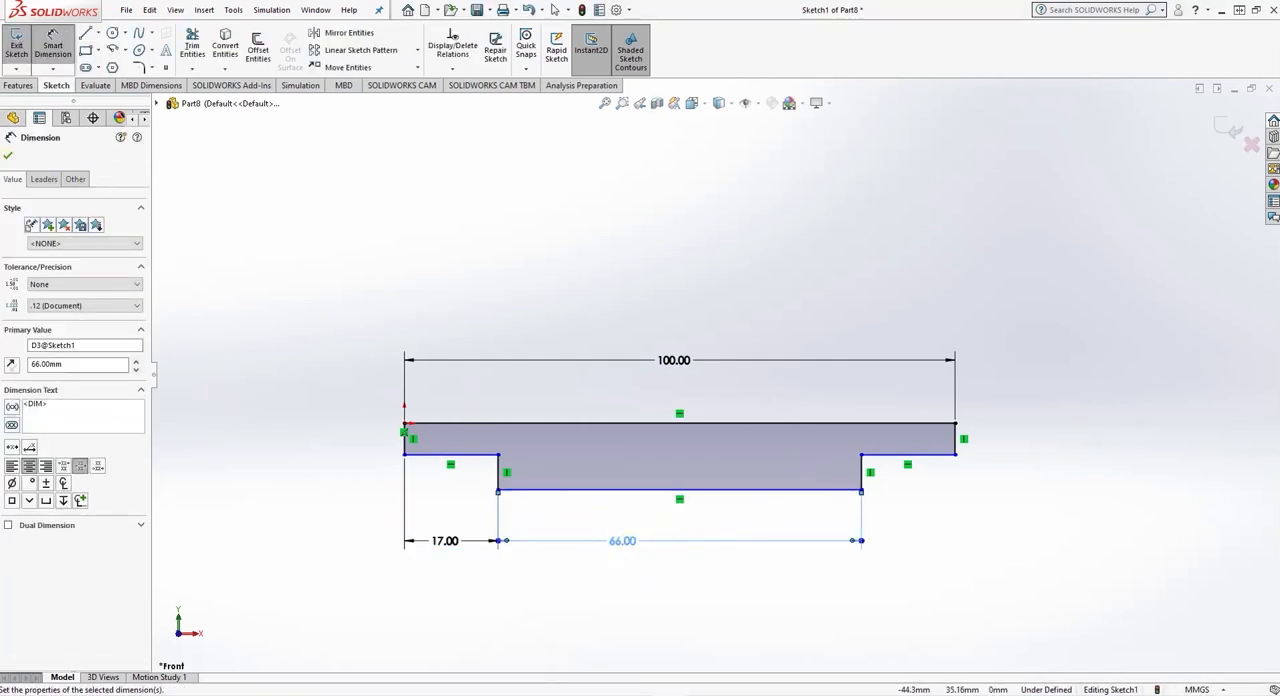
click(8, 157)
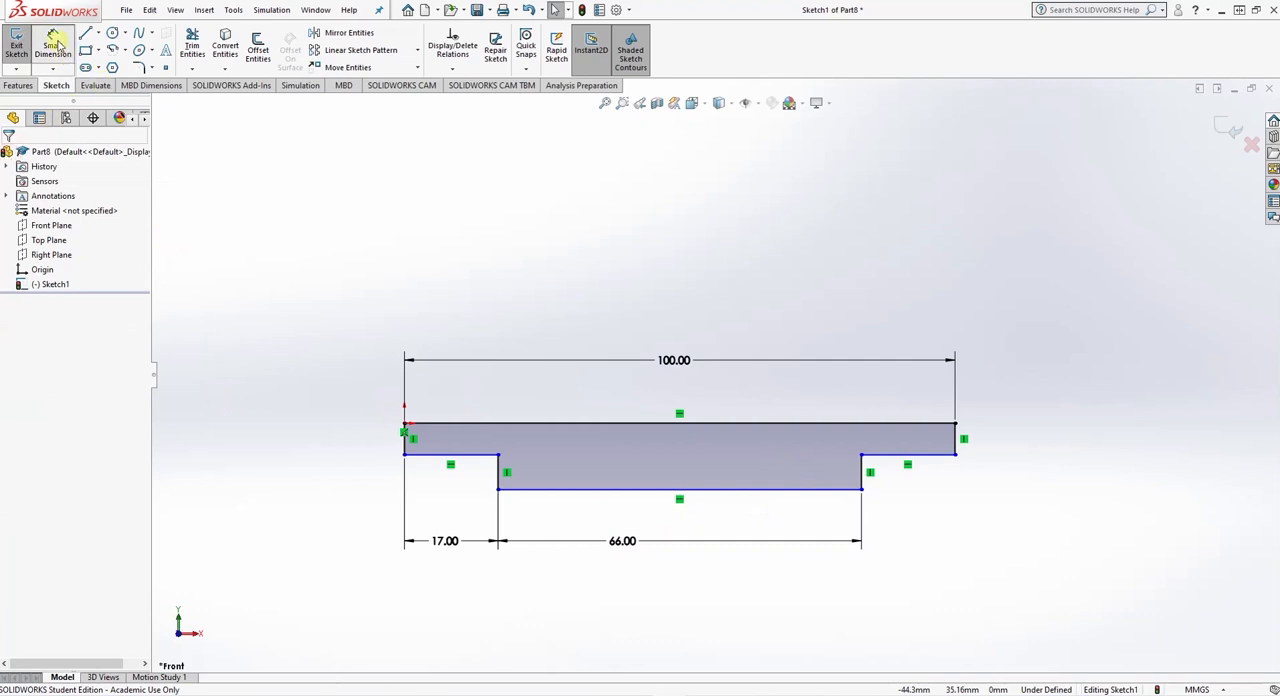
- Dimension the height from the middle section's bottom edge to the top edge as 10 mm
click(526, 424)
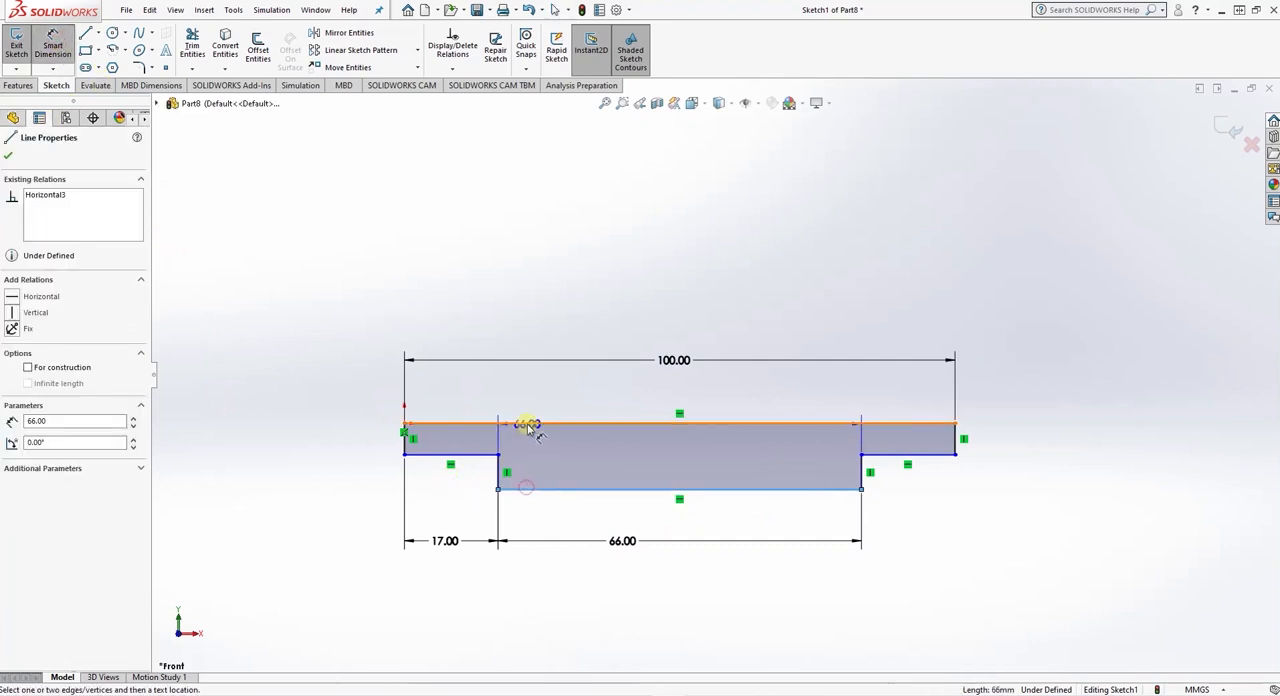
click(334, 449)
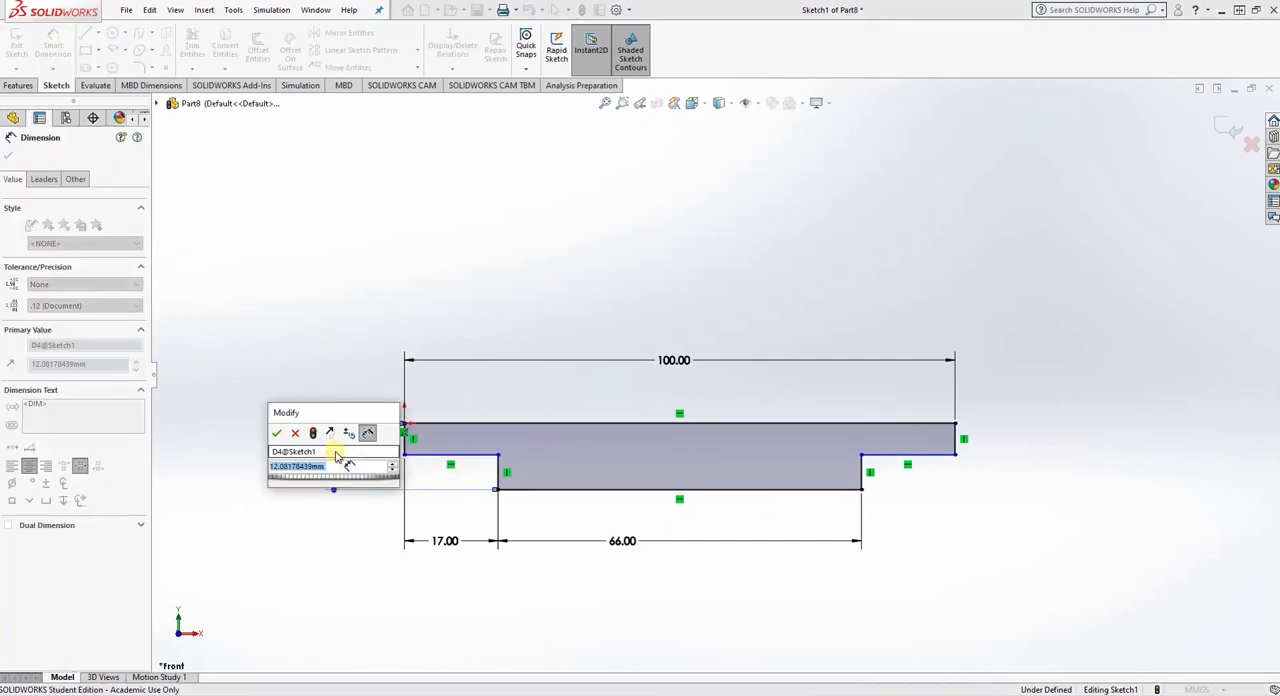
text(10)
key(Return)
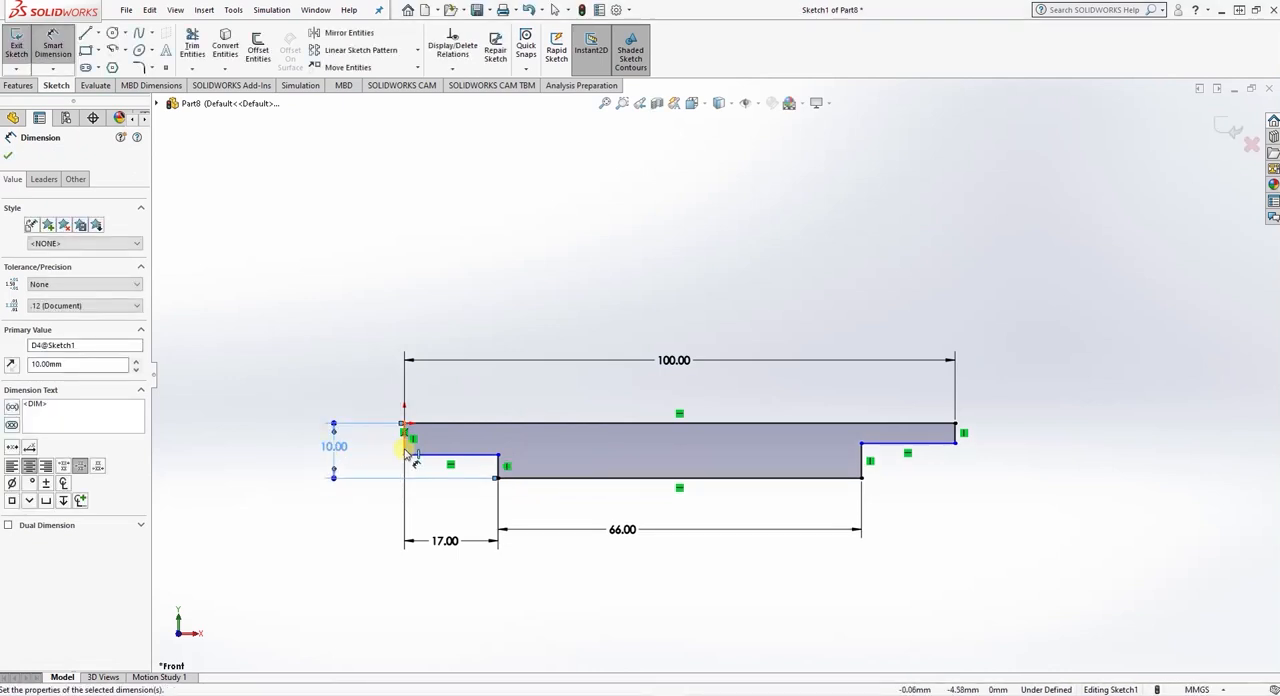
- Dimension the left and right end faces of the stepped profile as 6 mm high each
click(410, 452)
click(364, 438)
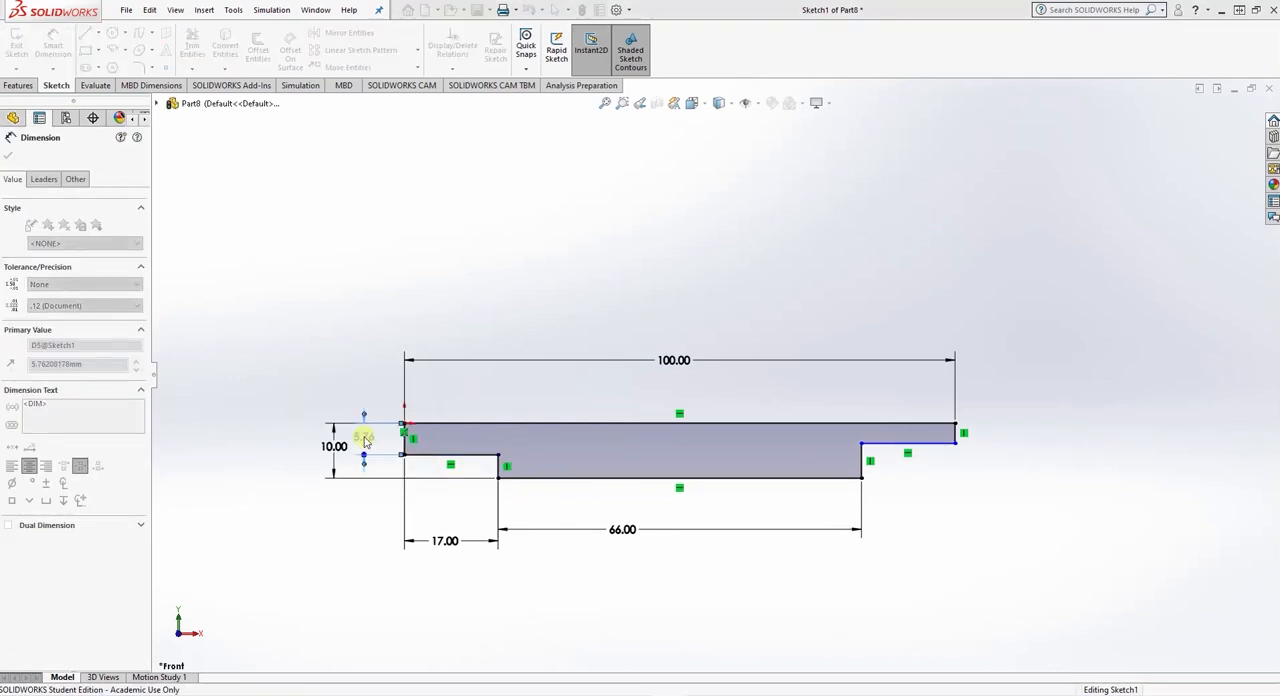
text(6)
key(Return)
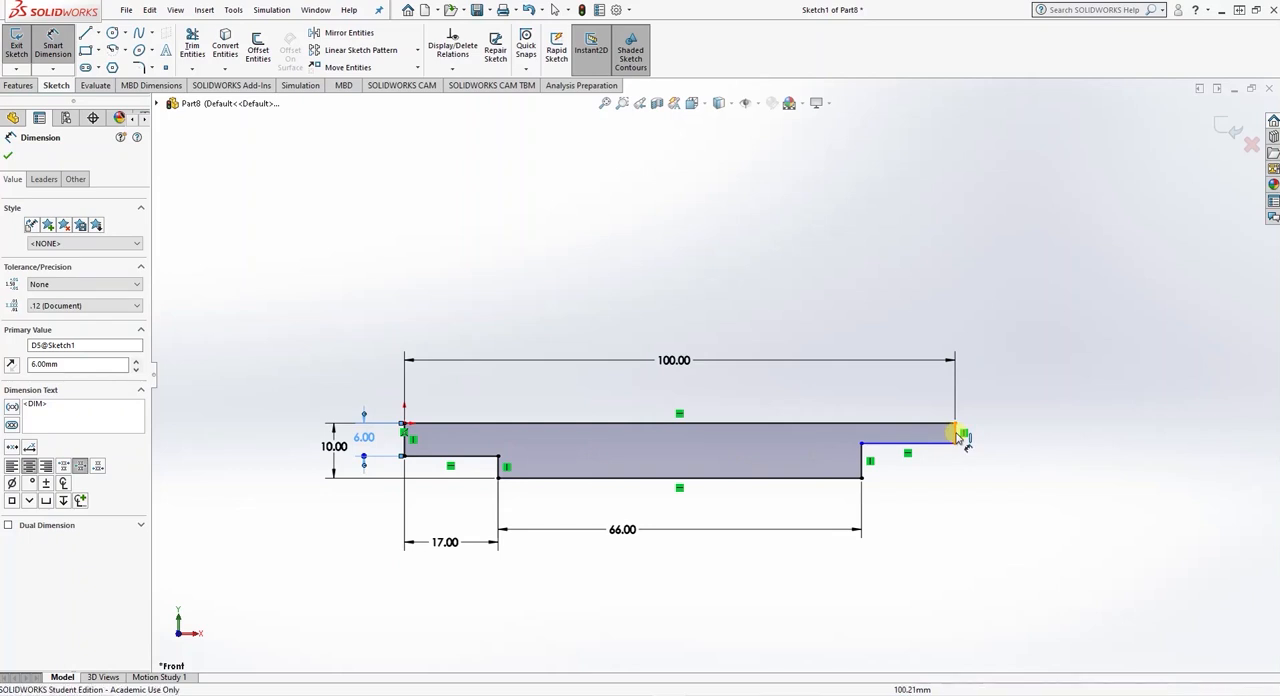
click(958, 436)
click(998, 440)
key(Return)
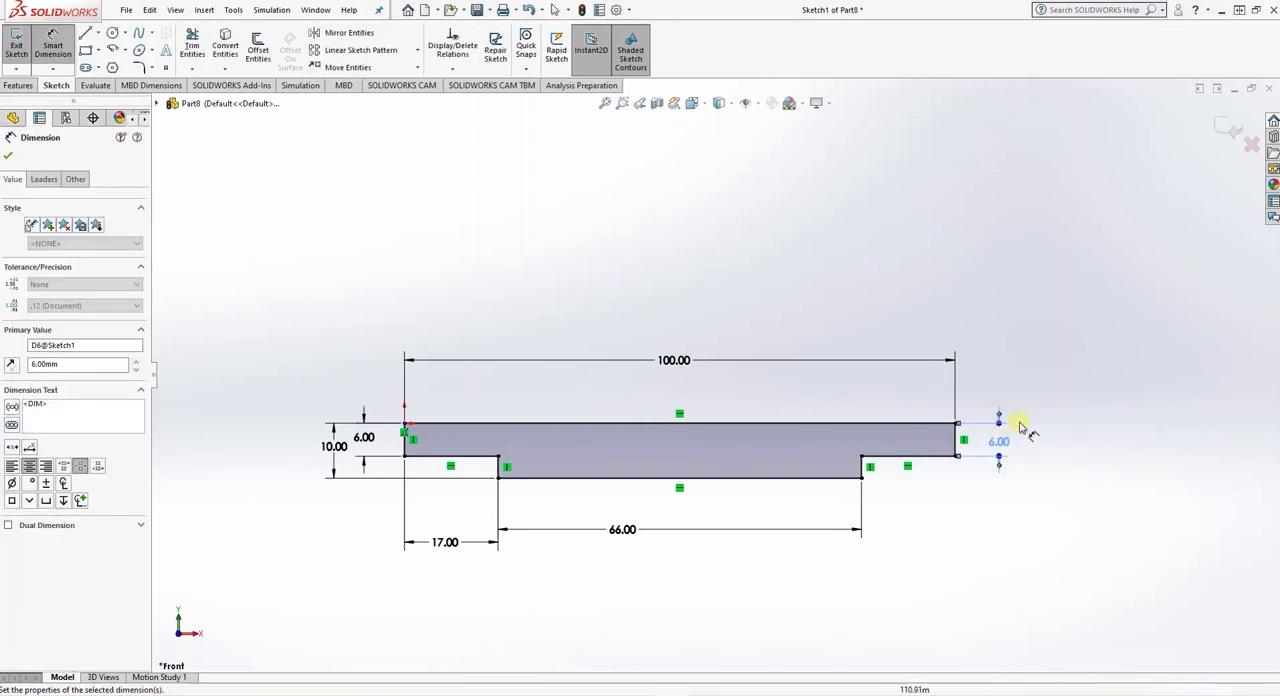
click(8, 157)
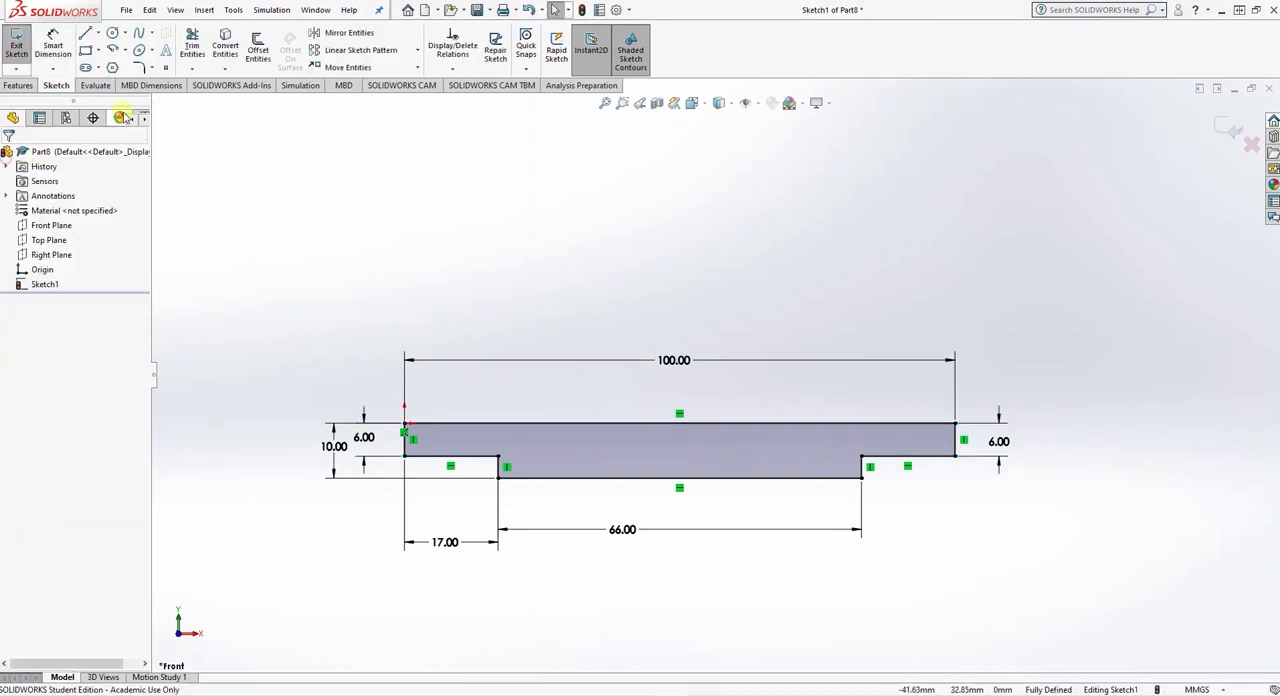
- Chamfer the profile's two outer lower corners at the left and right end faces with 2 mm at 45°
click(153, 68)
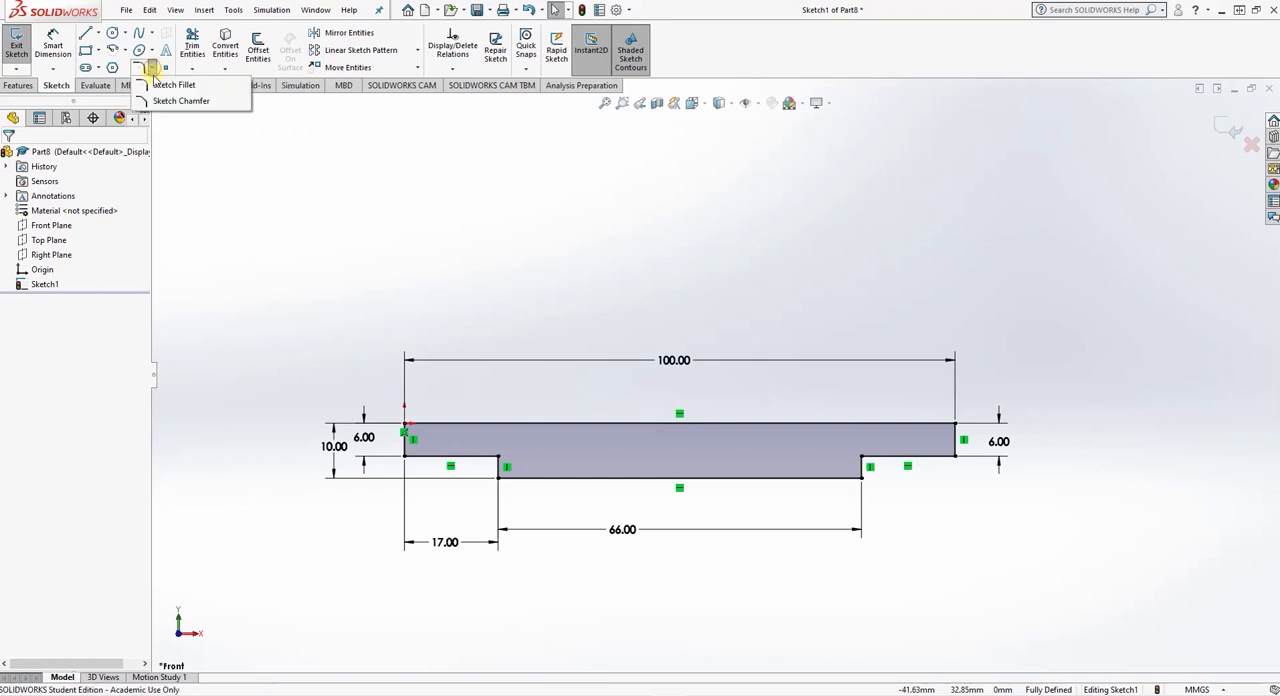
click(162, 101)
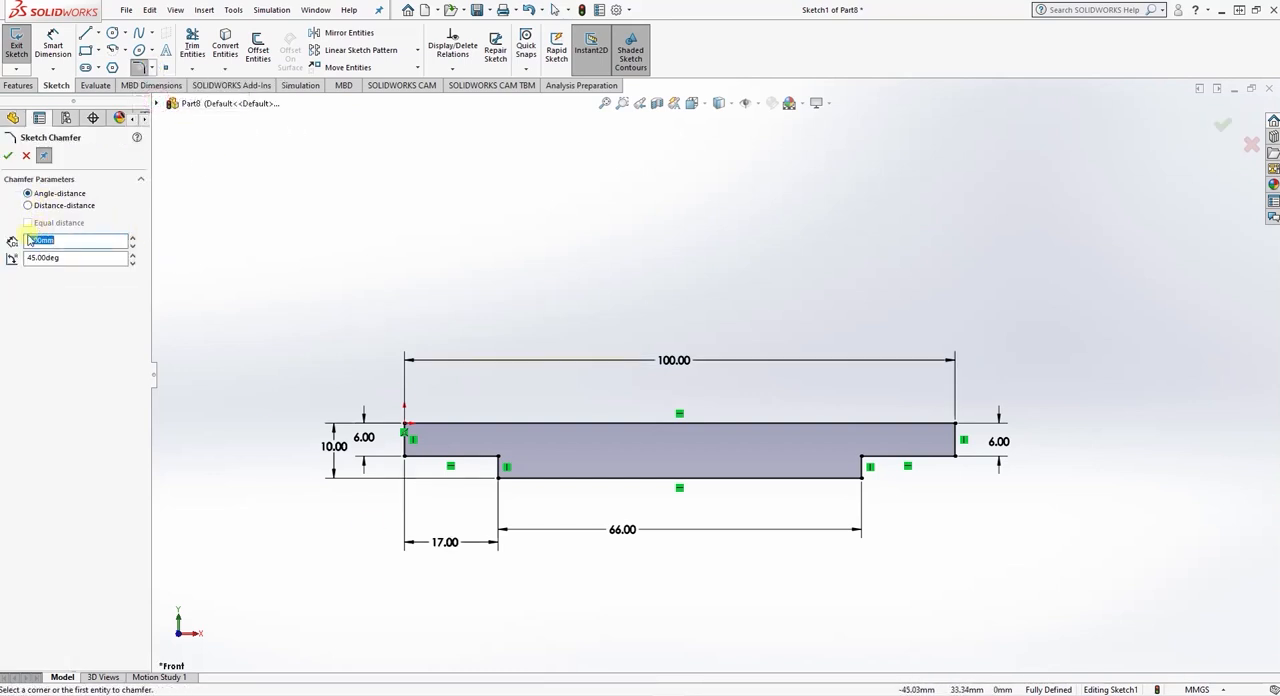
text(2)
key(Return)
click(406, 459)
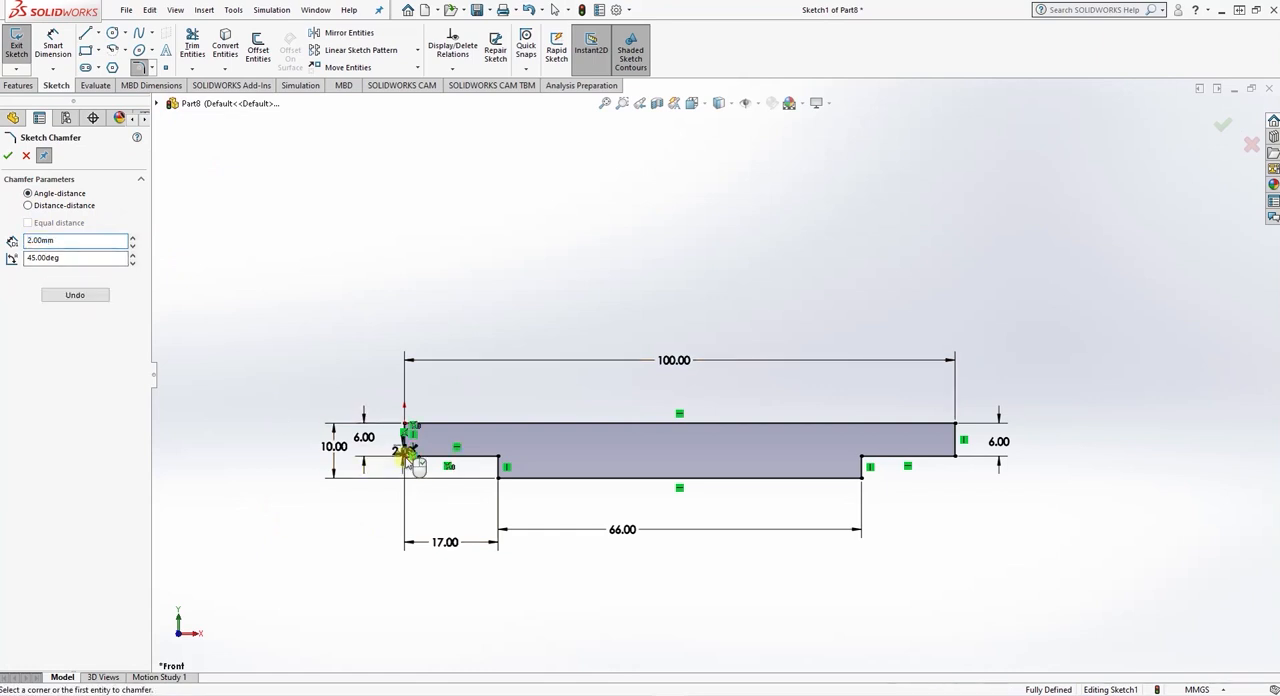
click(955, 458)
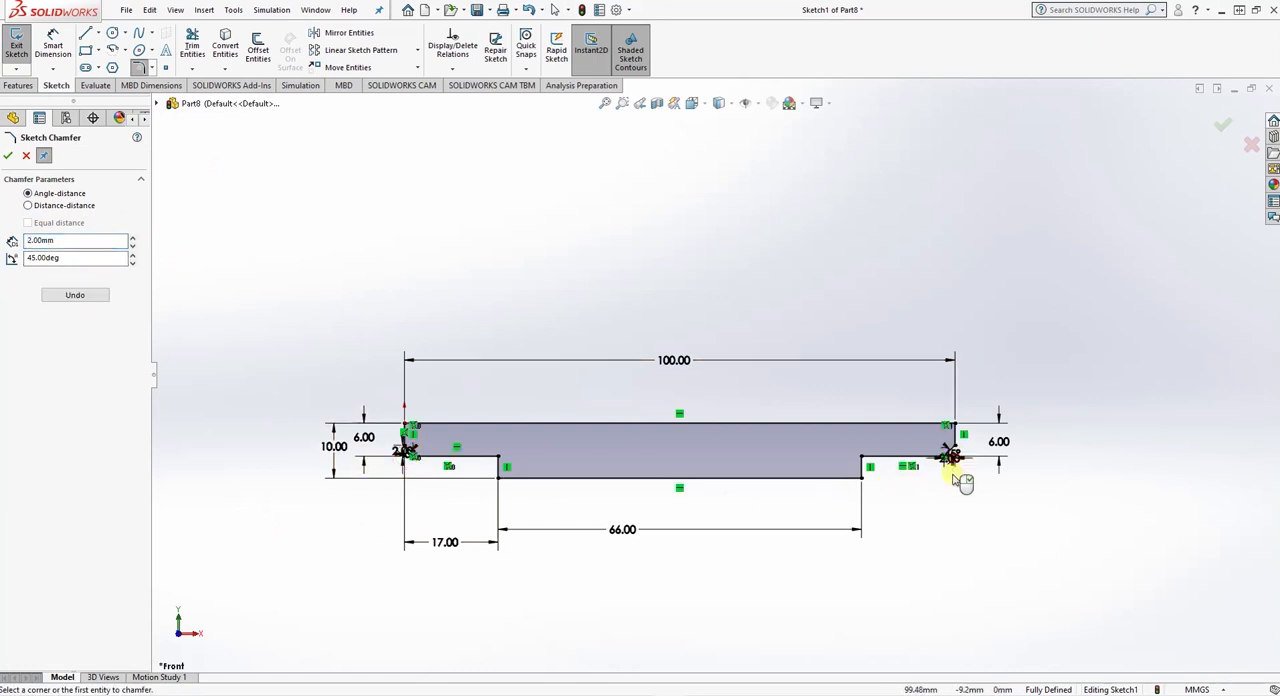
scroll(958, 472, down, 6)
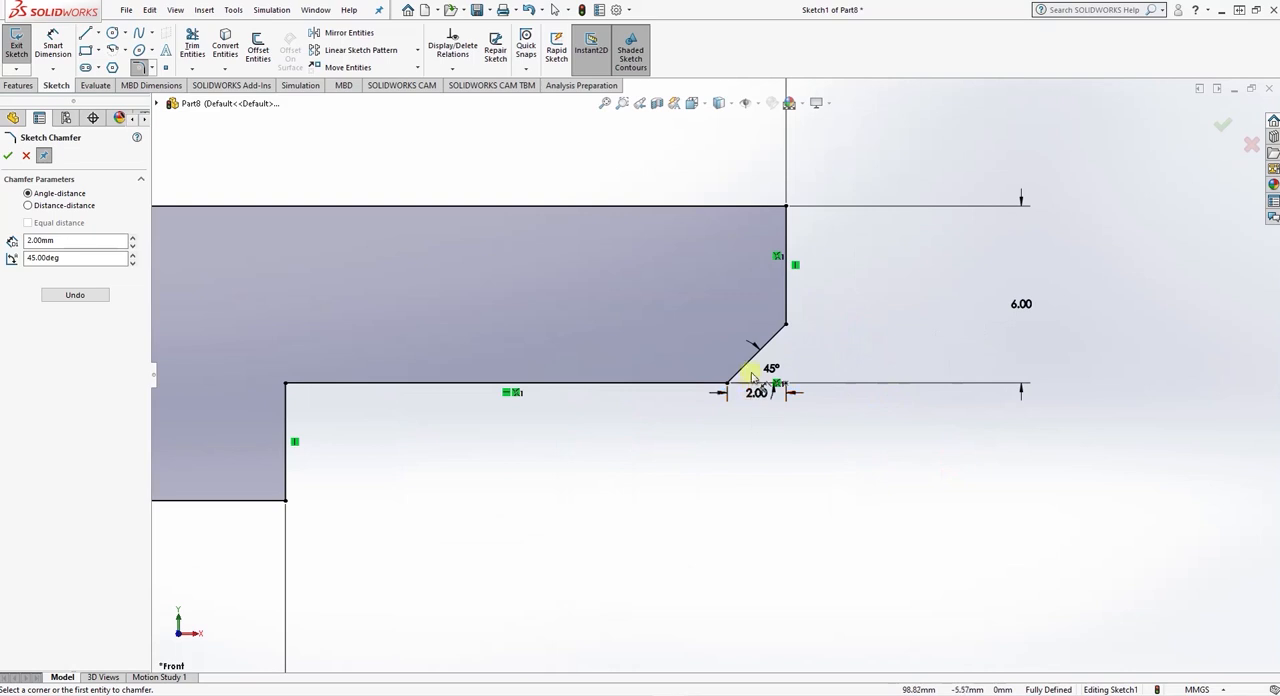
scroll(786, 423, up, 5)
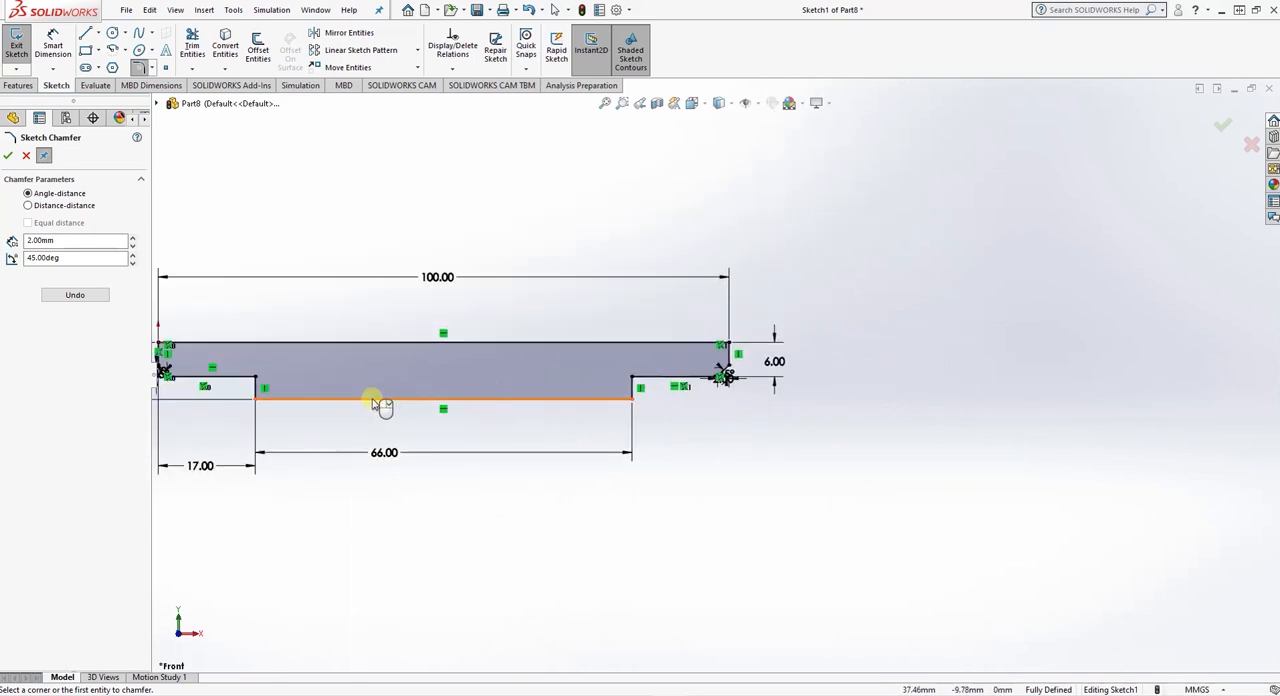
scroll(390, 410, up, 4)
scroll(630, 370, down, 4)
scroll(630, 385, down, 2)
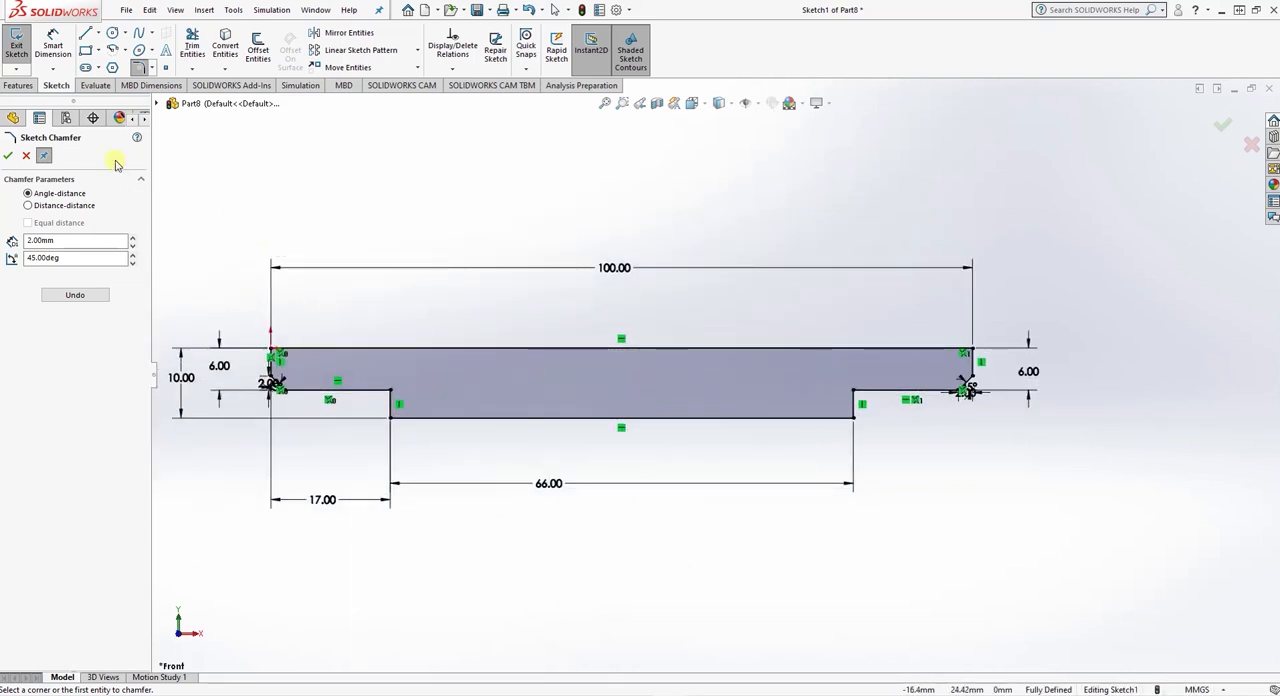
click(9, 156)
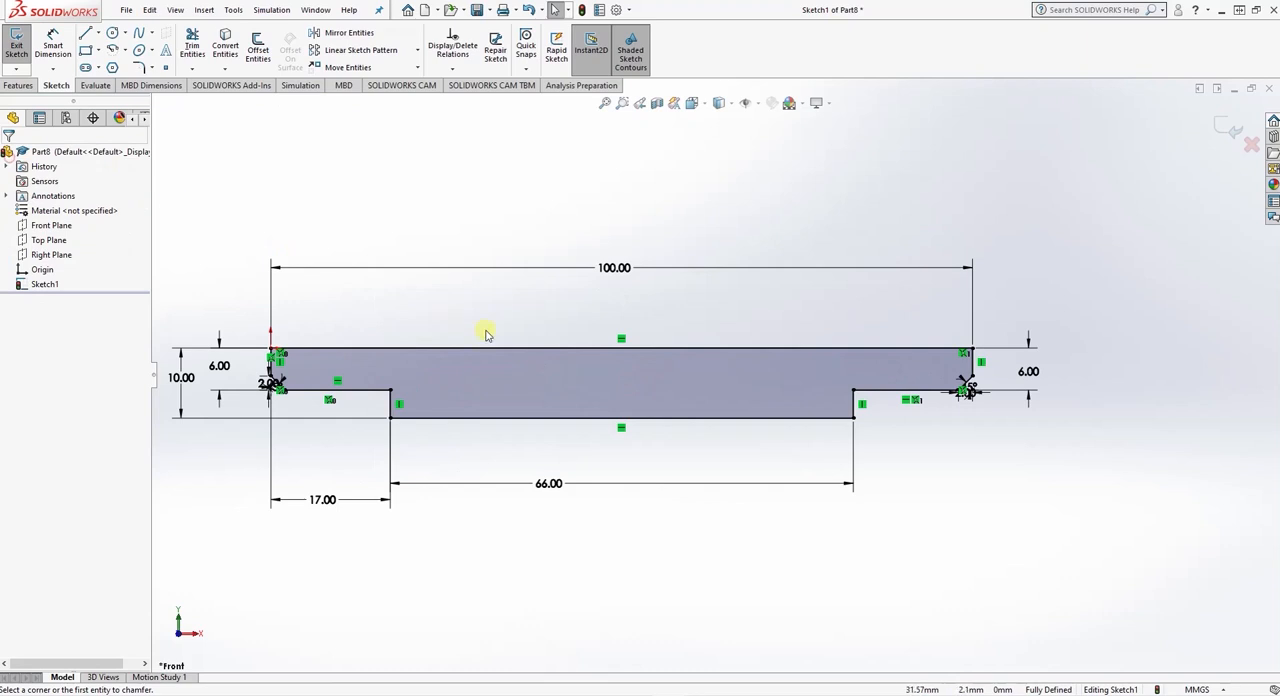
- Revolve the stepped half-profile 360° about its 100 mm top edge into a solid shaft
click(18, 85)
click(61, 50)
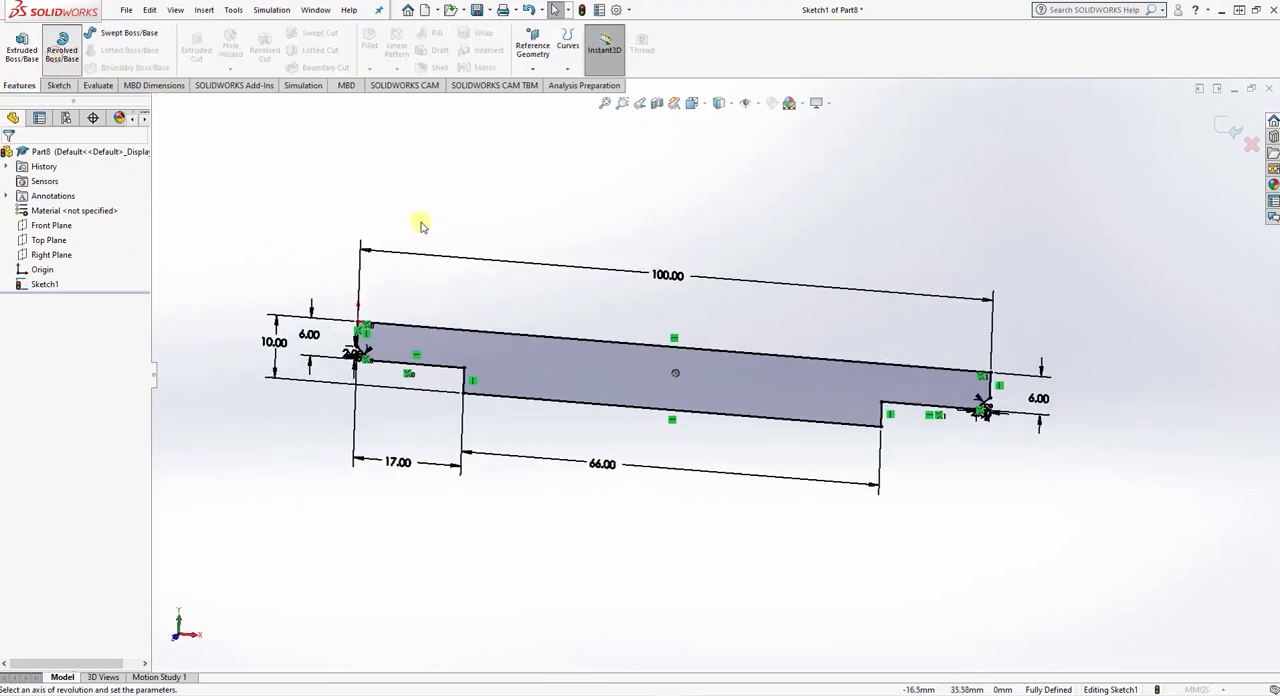
click(692, 350)
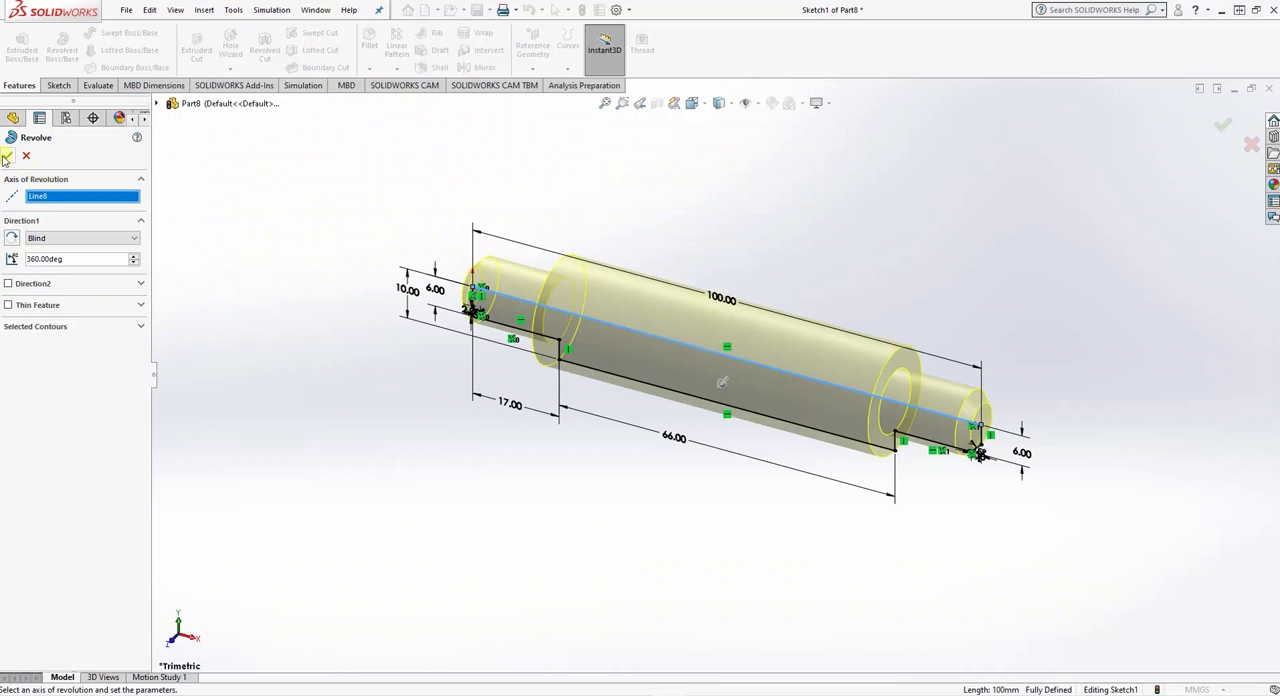
click(6, 157)
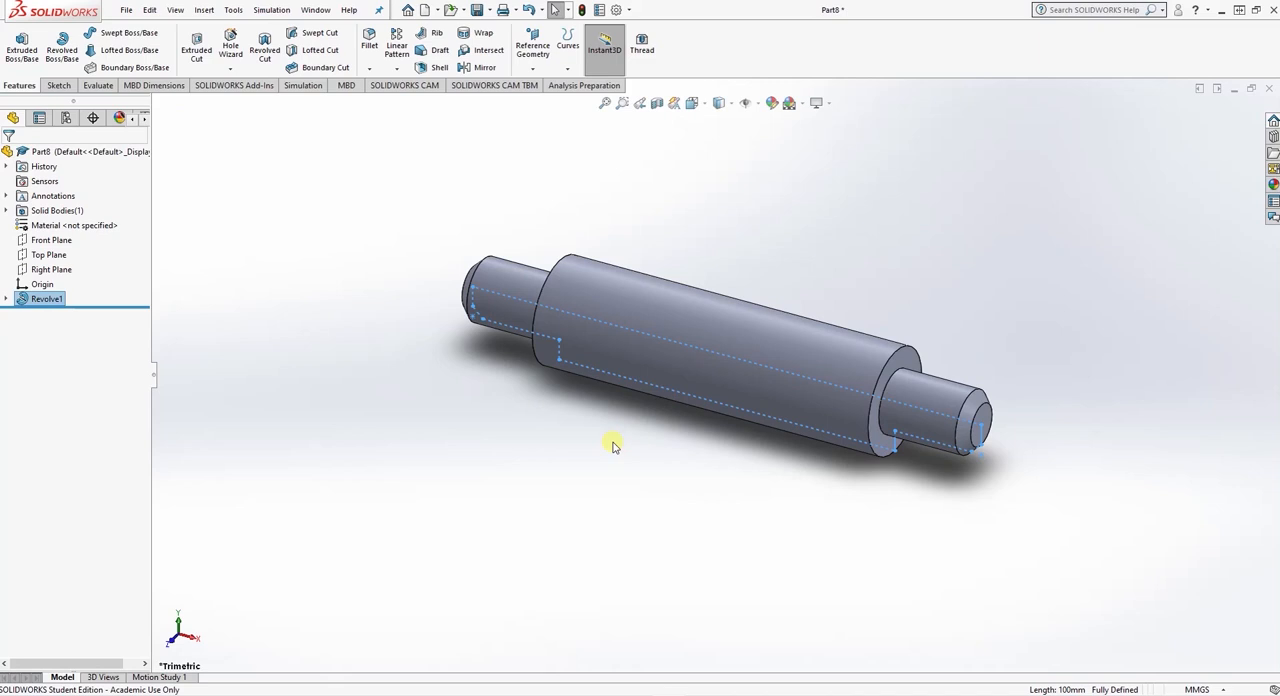
- Specify a Hole Wizard ANSI Metric dowel hole with custom diameter 5.1 mm, 90° tip angle and blind depth 46.39 mm
middle_drag(611, 440, 691, 443)
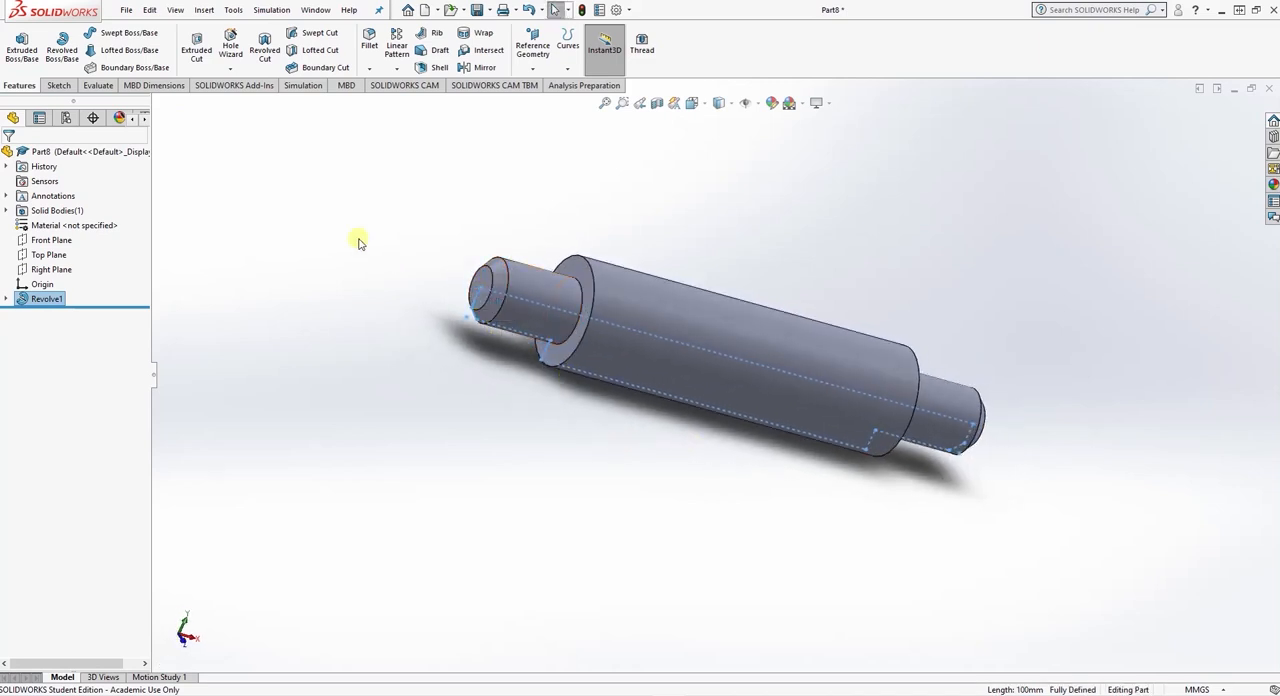
click(230, 45)
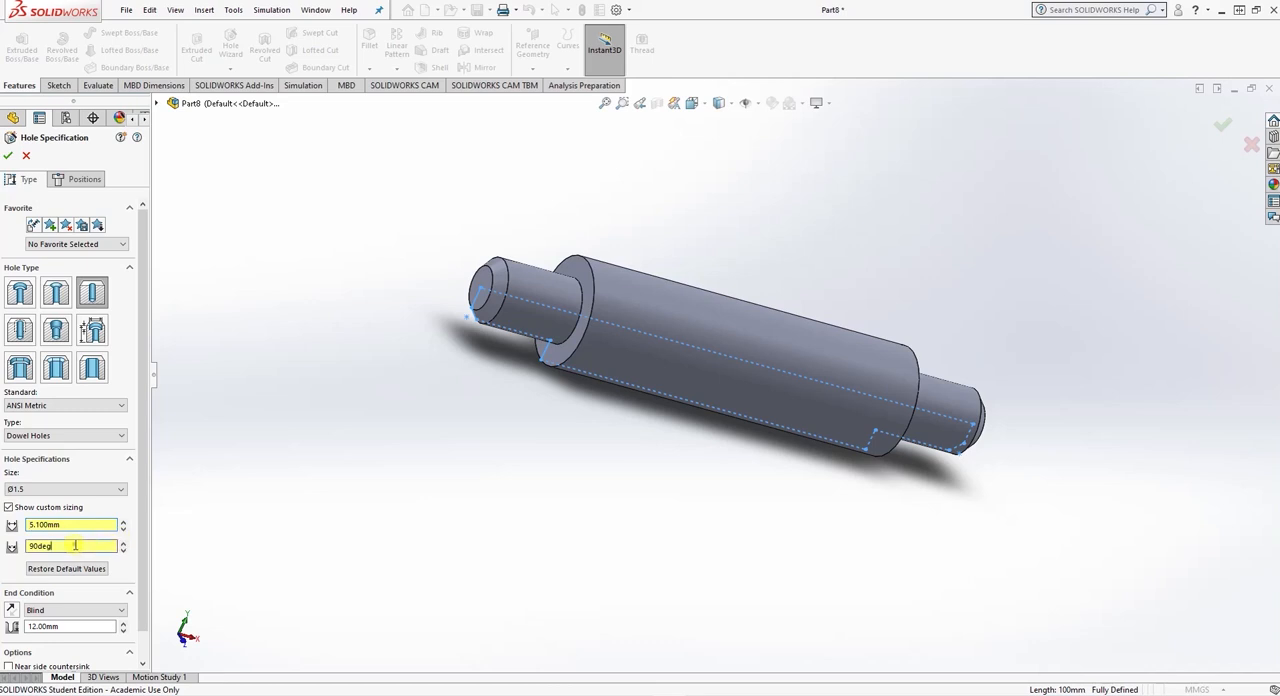
scroll(74, 545, down, 1)
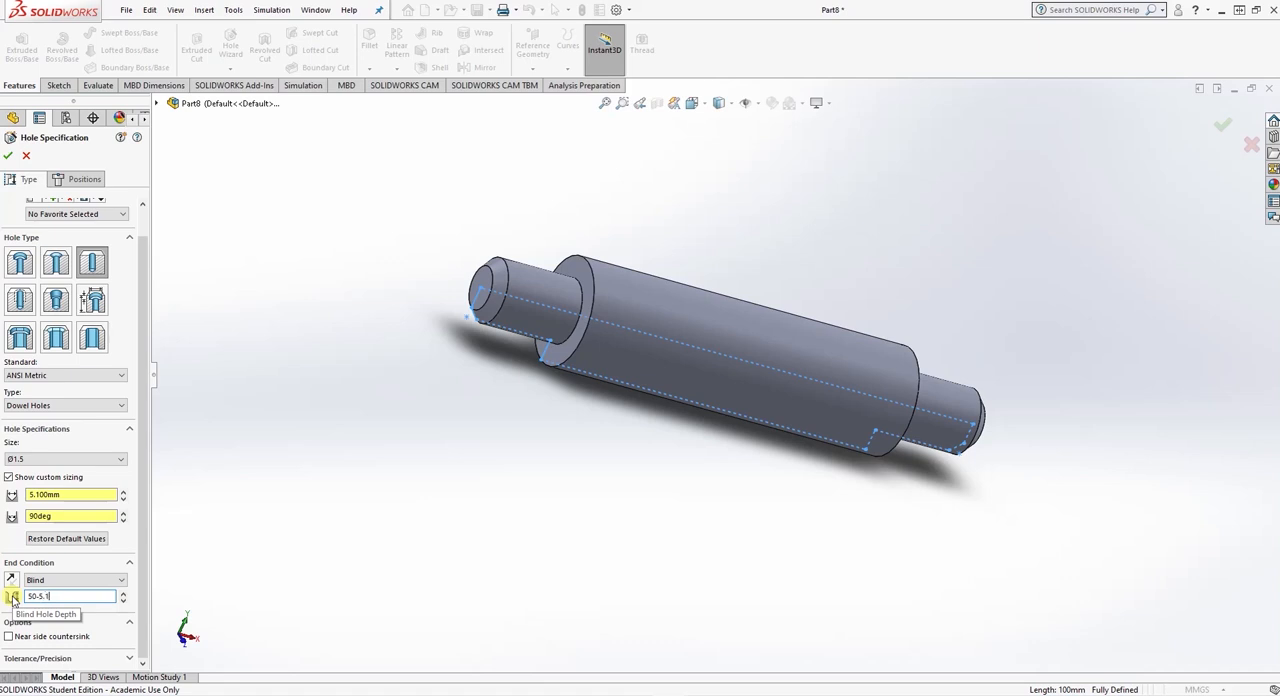
text(/)
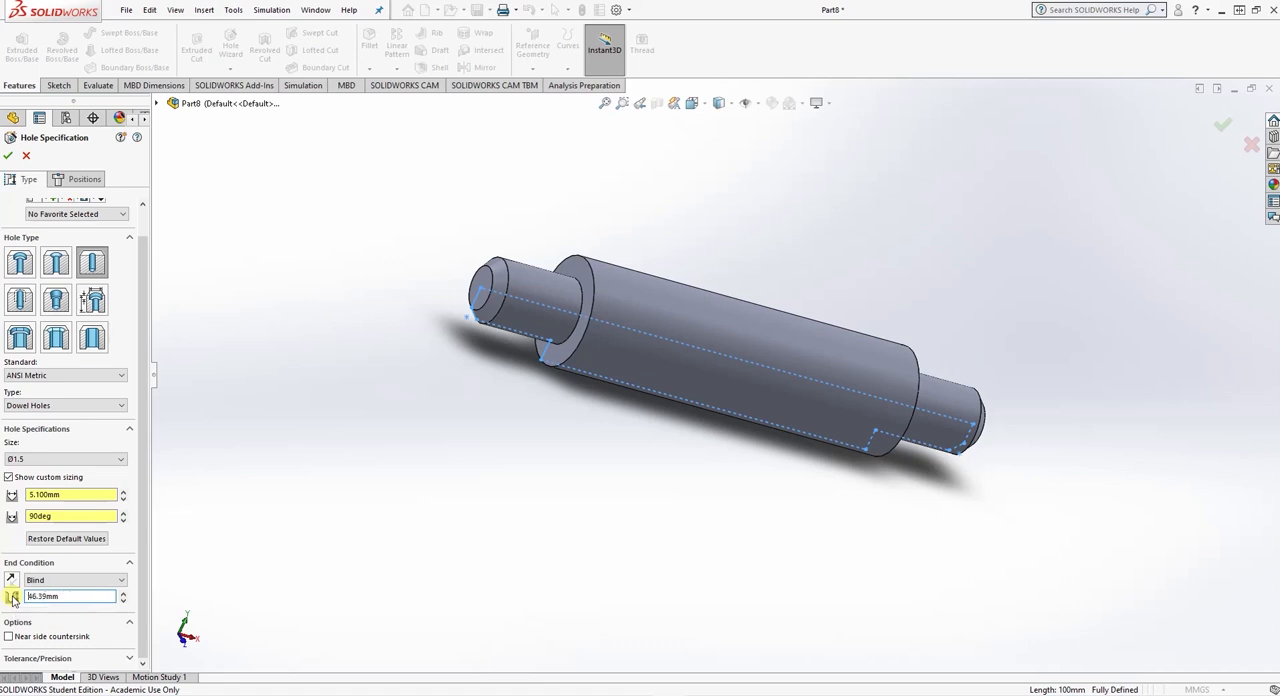
- Place the dowel hole on the flat end face of the shaft at the origin end and finish the hole
click(74, 180)
click(70, 297)
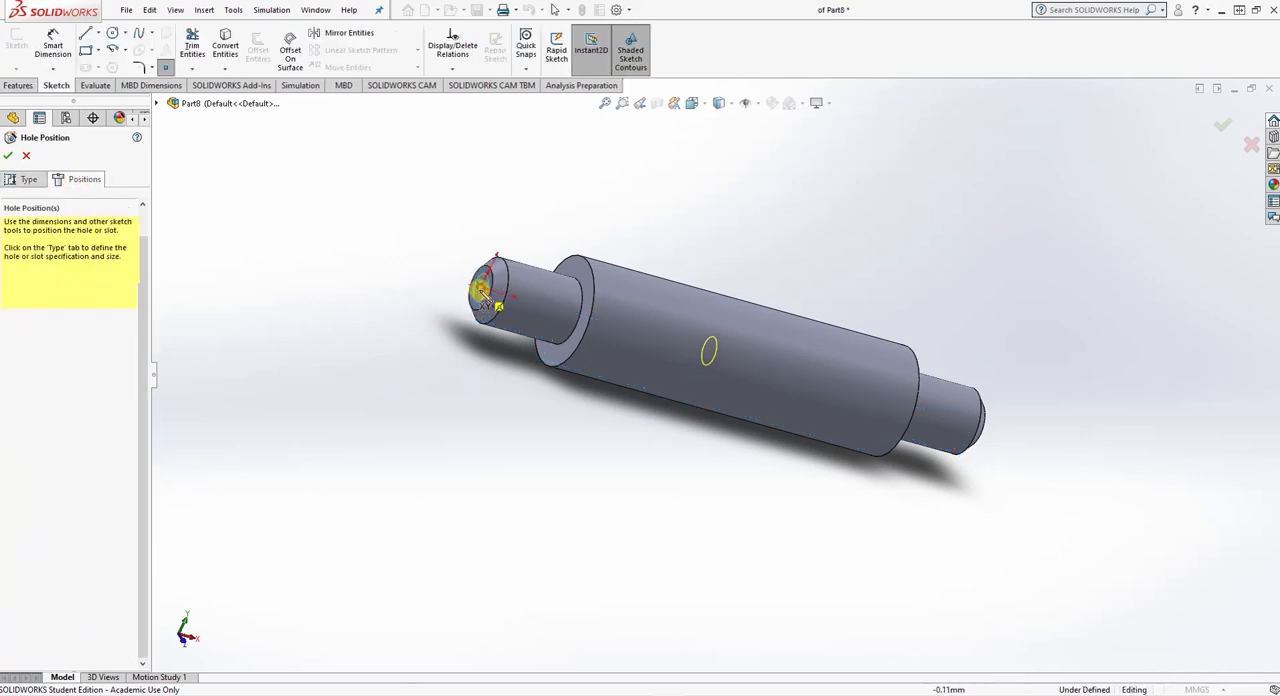
click(481, 300)
click(481, 298)
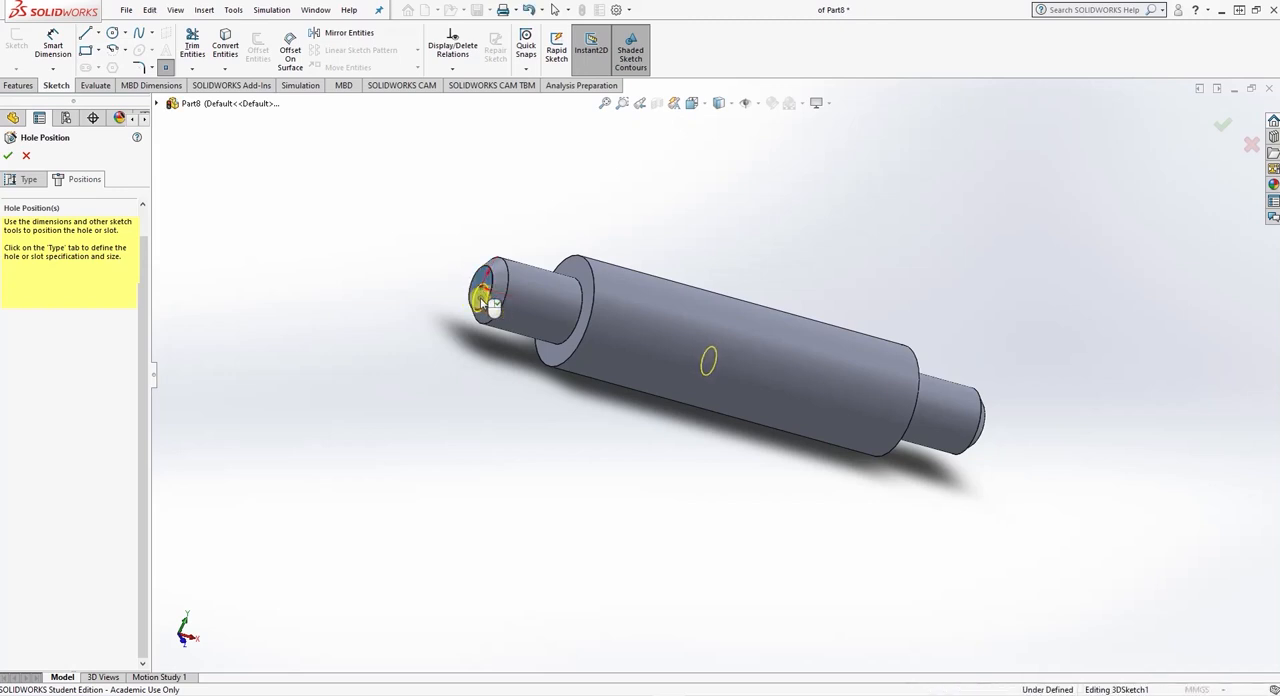
click(8, 157)
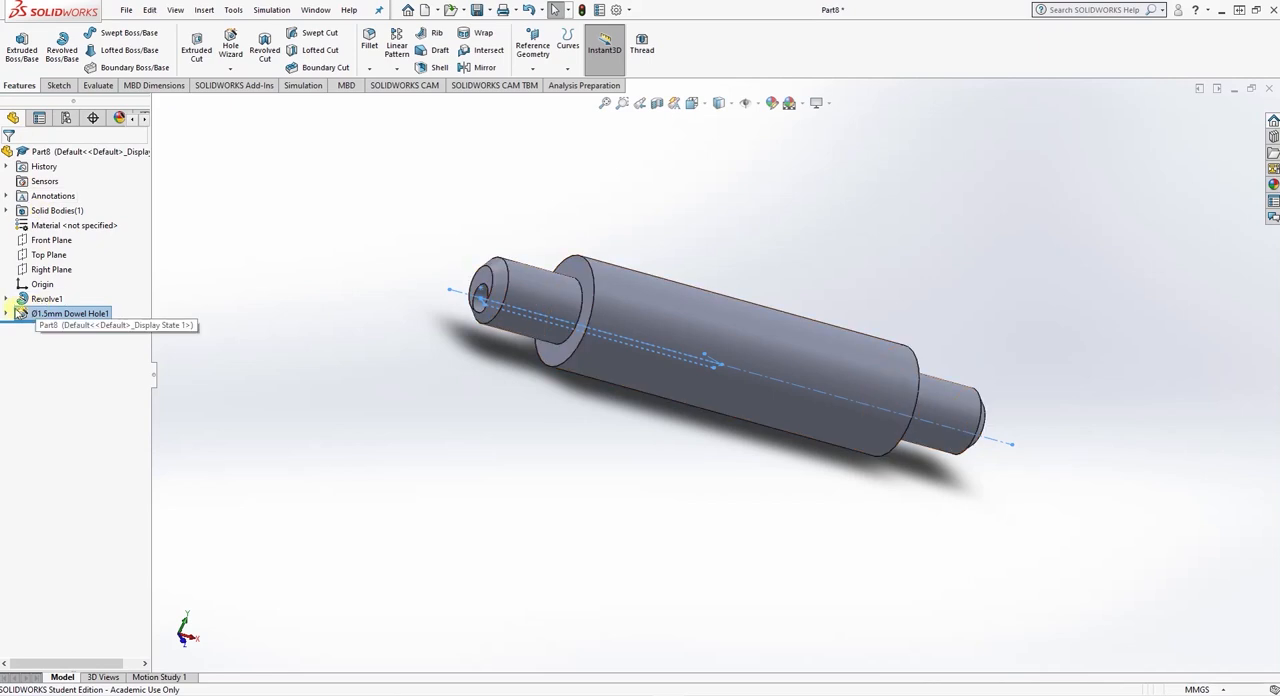
- Edit the hole's 3D position sketch and make its point coincident with the origin at the centre of the end face
click(6, 313)
click(62, 329)
right_click(60, 333)
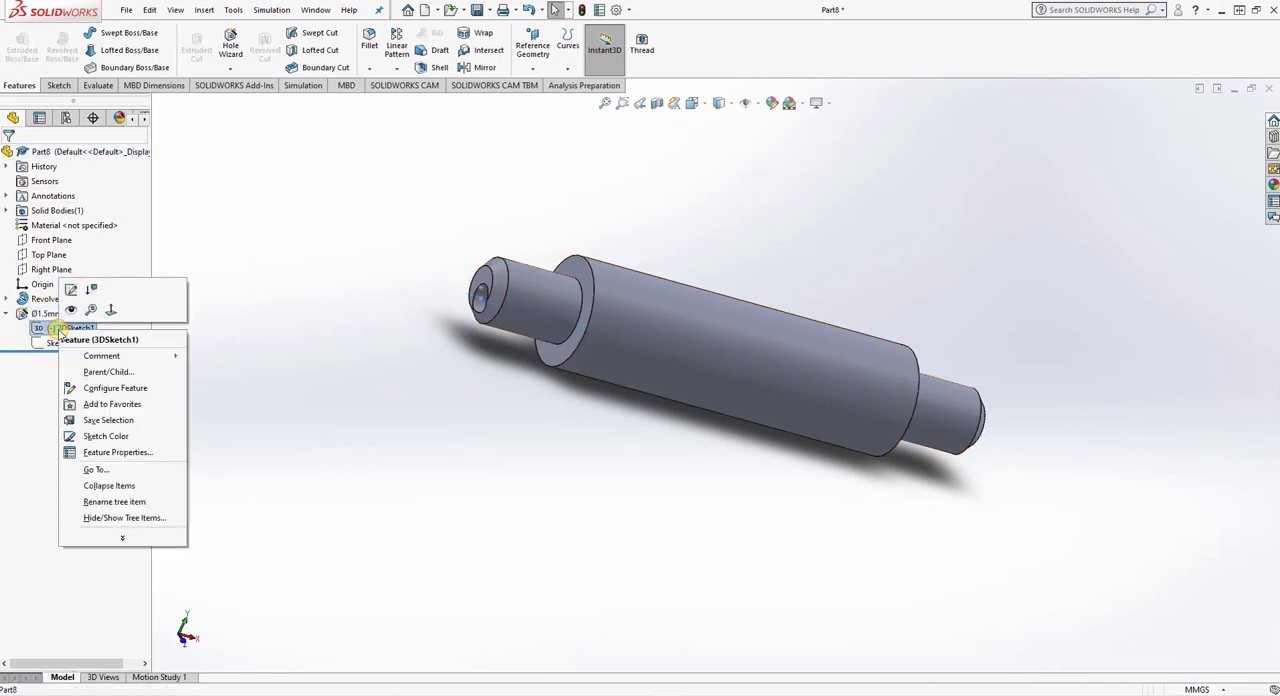
click(71, 290)
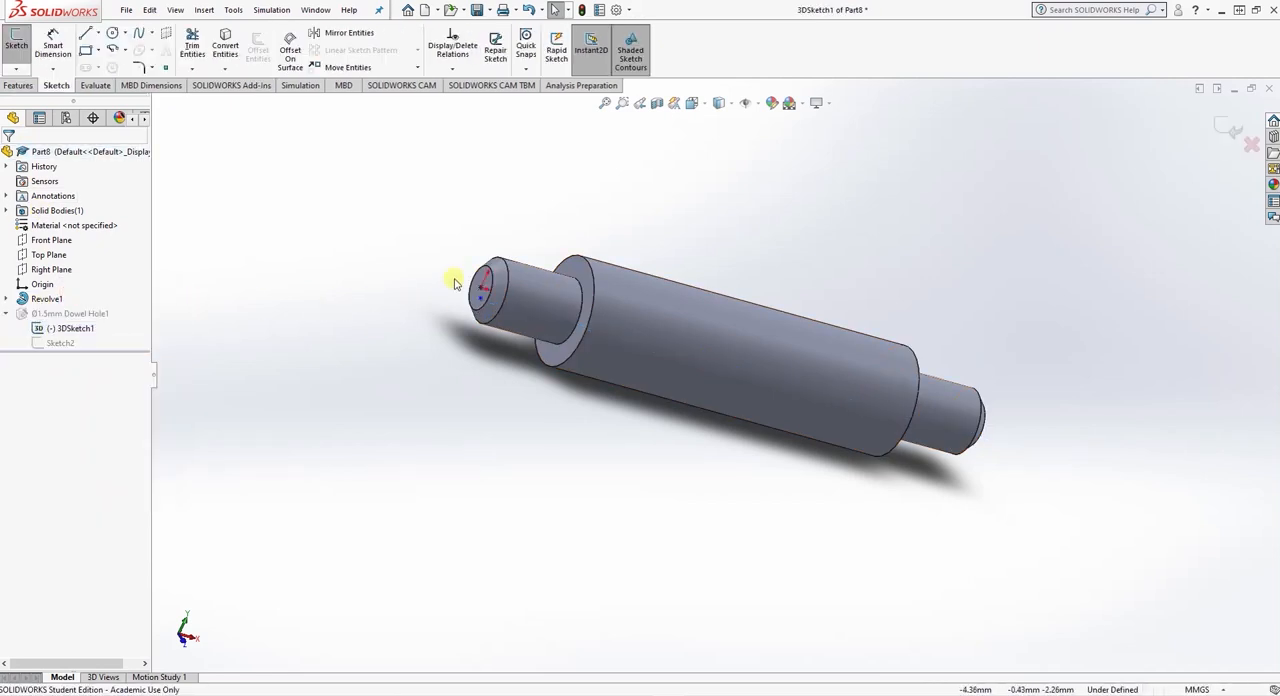
scroll(480, 285, down, 5)
drag(671, 404, 677, 359)
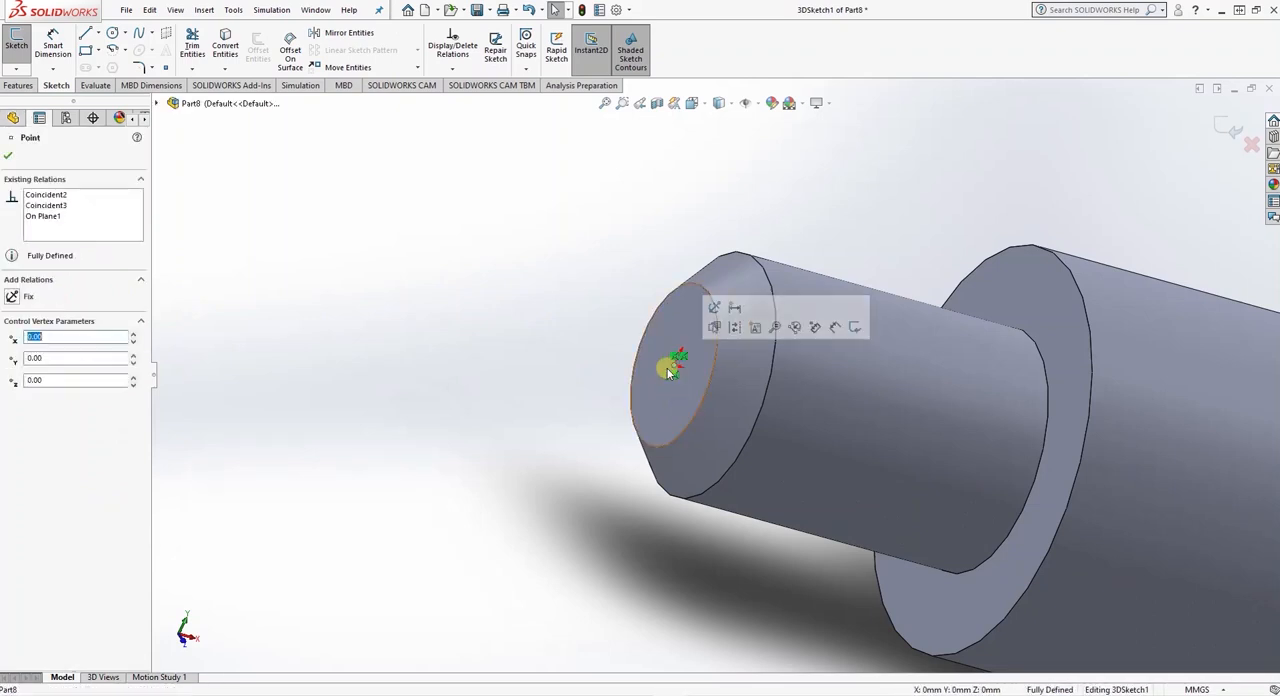
click(9, 156)
click(16, 72)
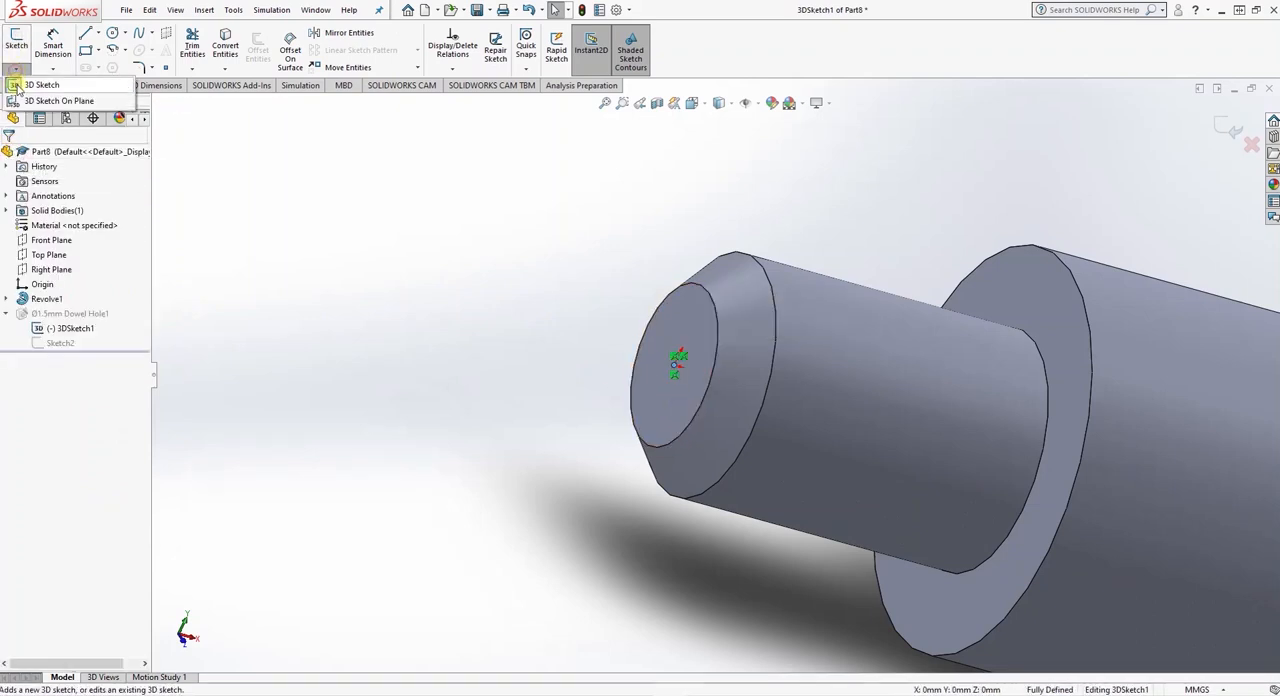
click(17, 85)
- Examine the axial hole inside the shaft with hidden lines visible, and restore the shaded-with-edges display
scroll(264, 361, down, 5)
scroll(264, 361, up, 6)
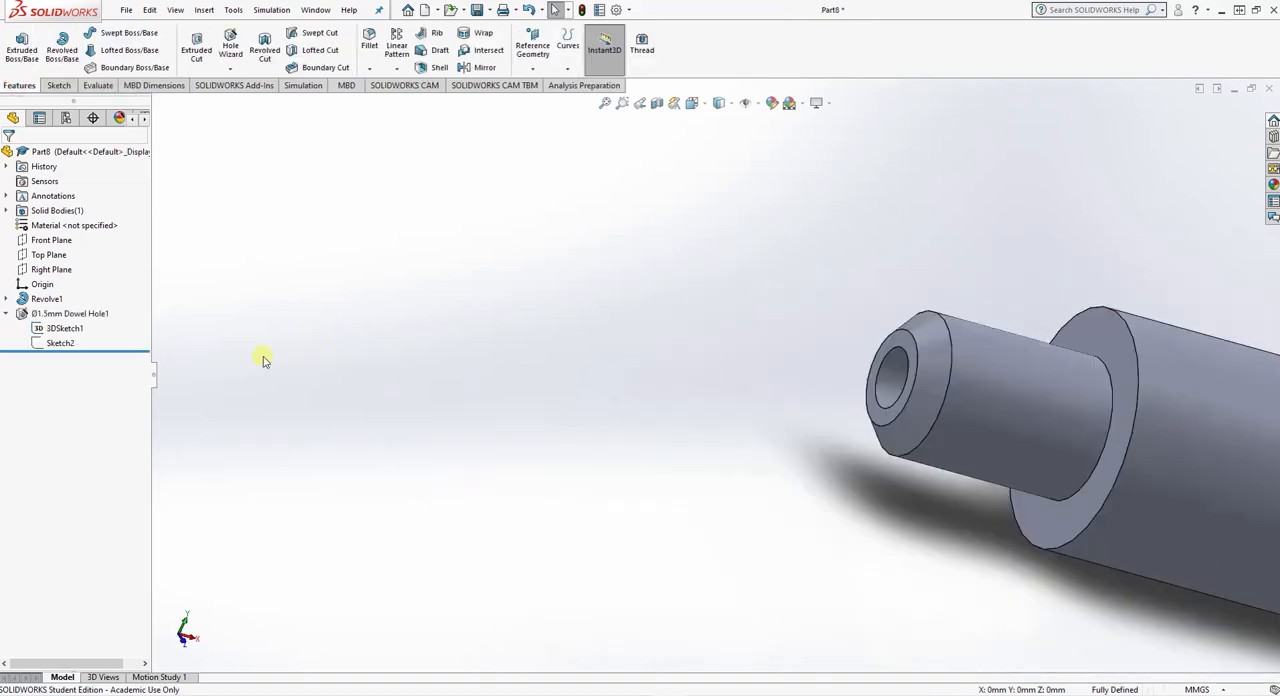
key(f)
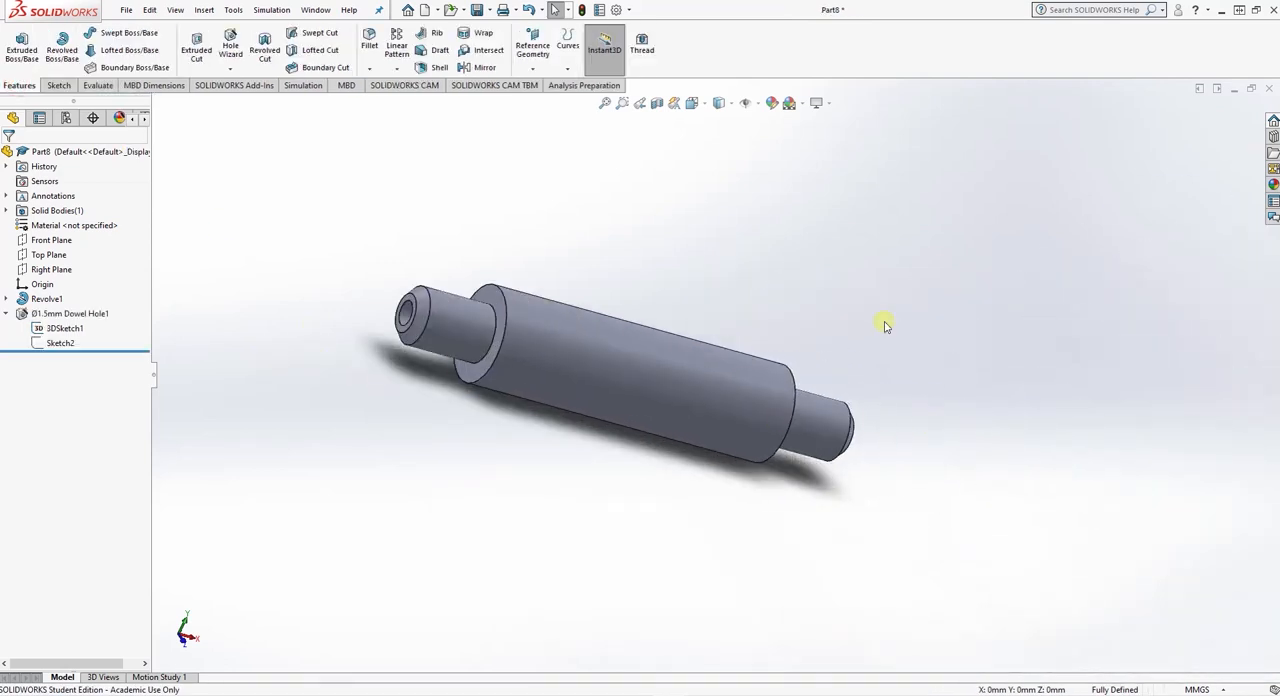
click(724, 104)
click(720, 176)
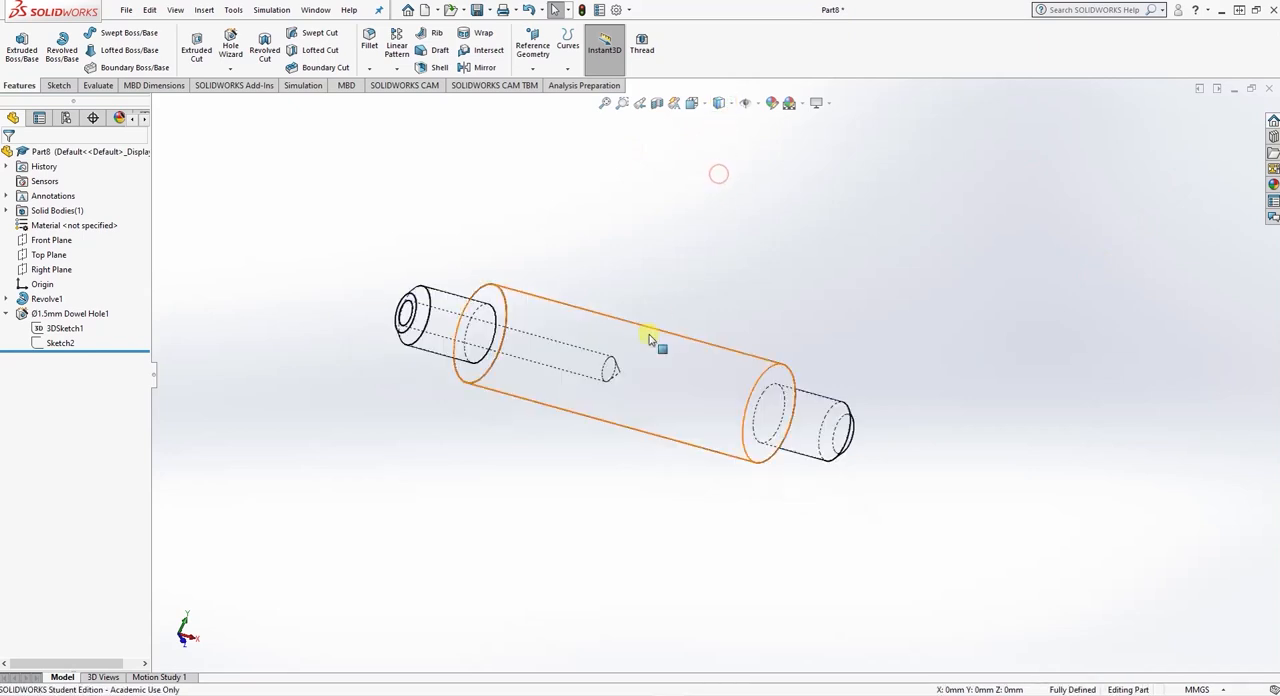
middle_drag(654, 337, 652, 256)
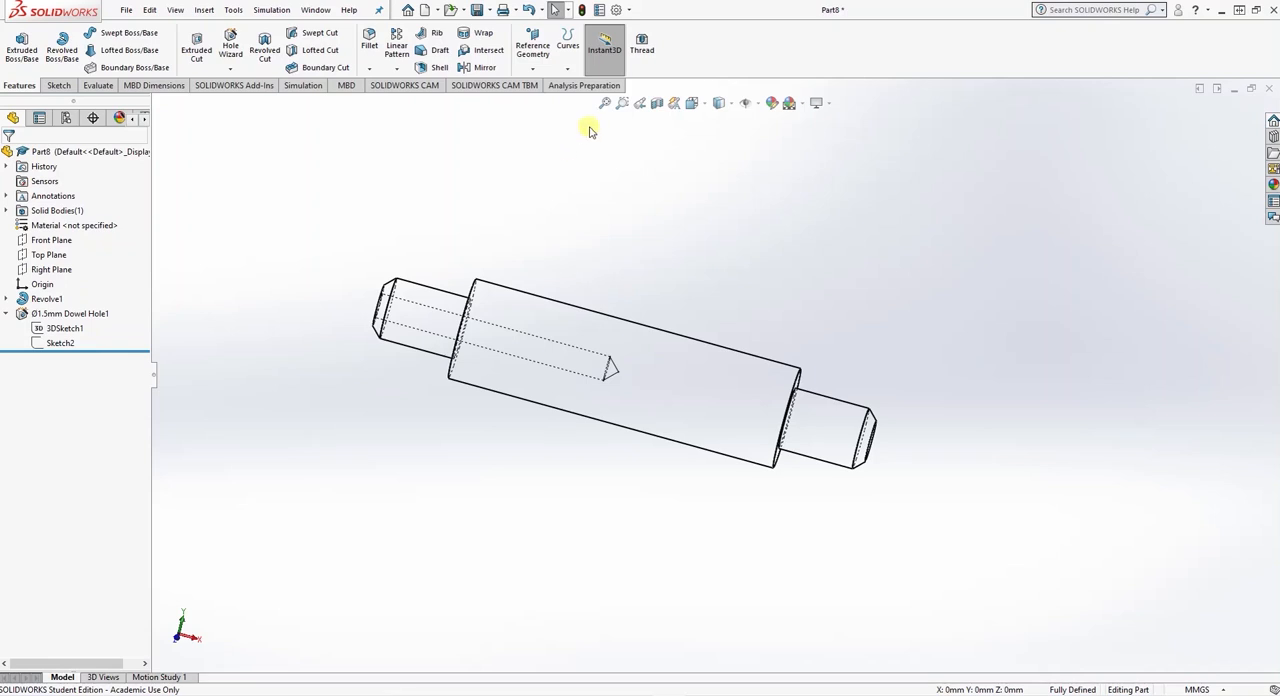
click(732, 106)
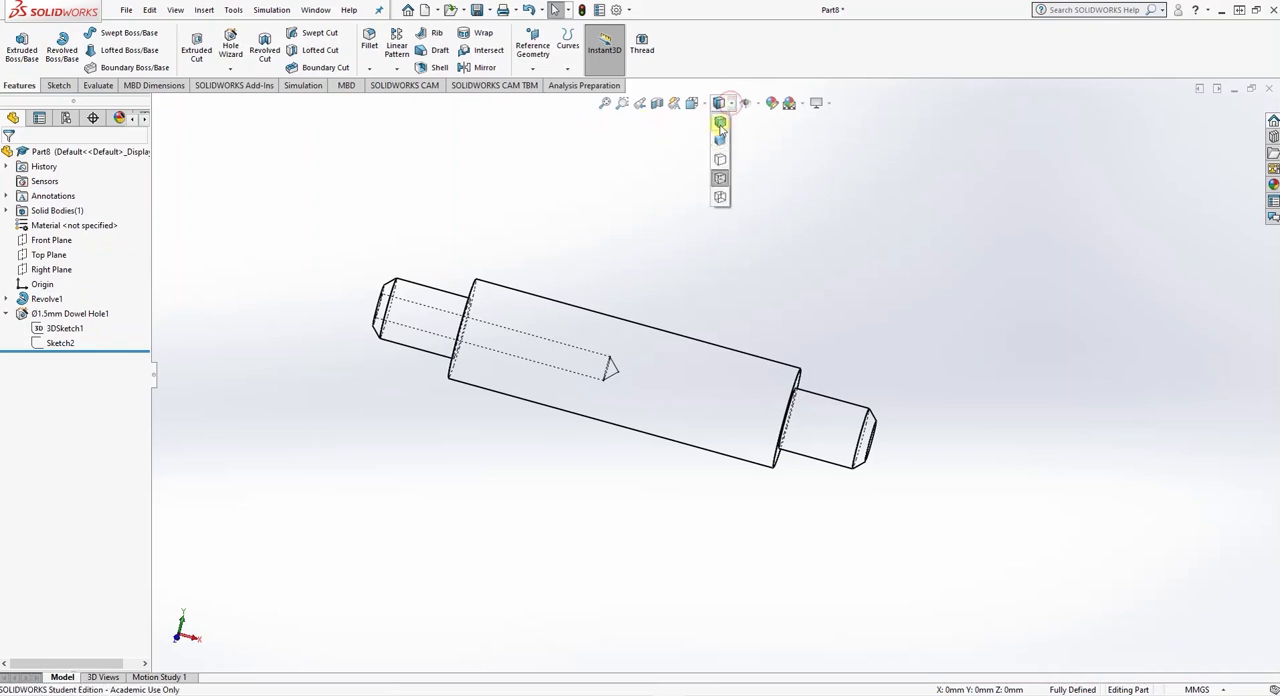
click(720, 132)
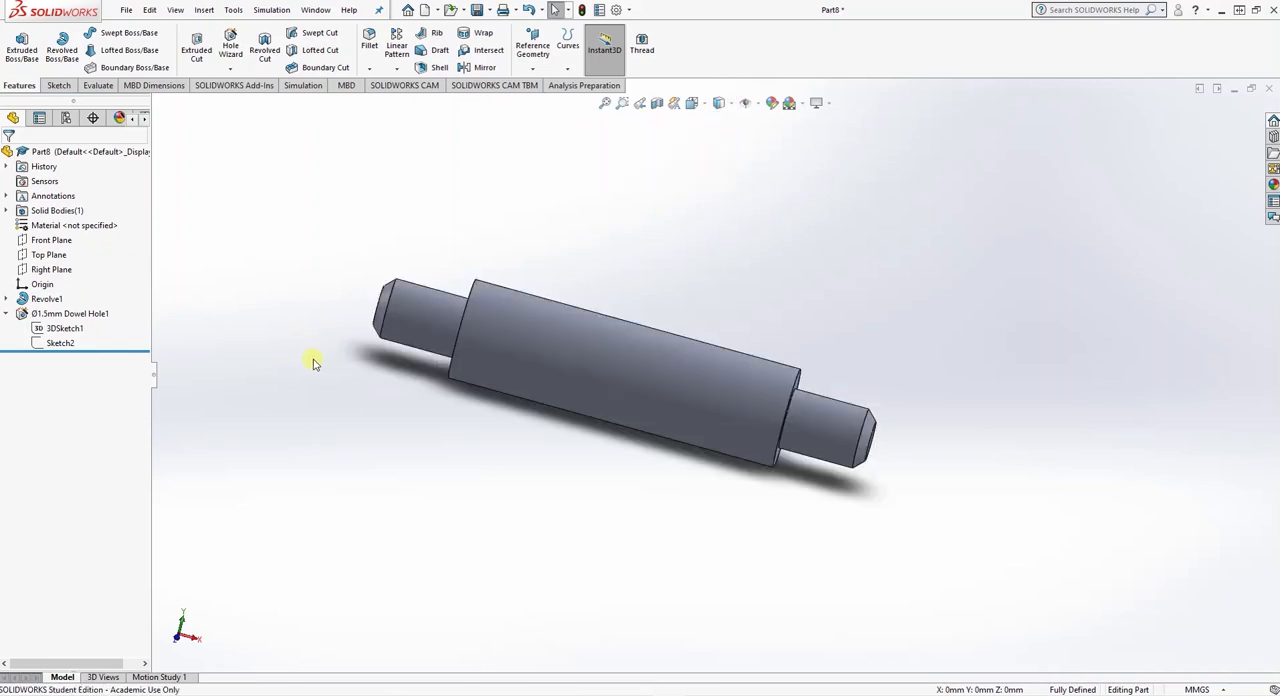
- Create a reference plane offset 10 mm above the Top Plane
click(44, 255)
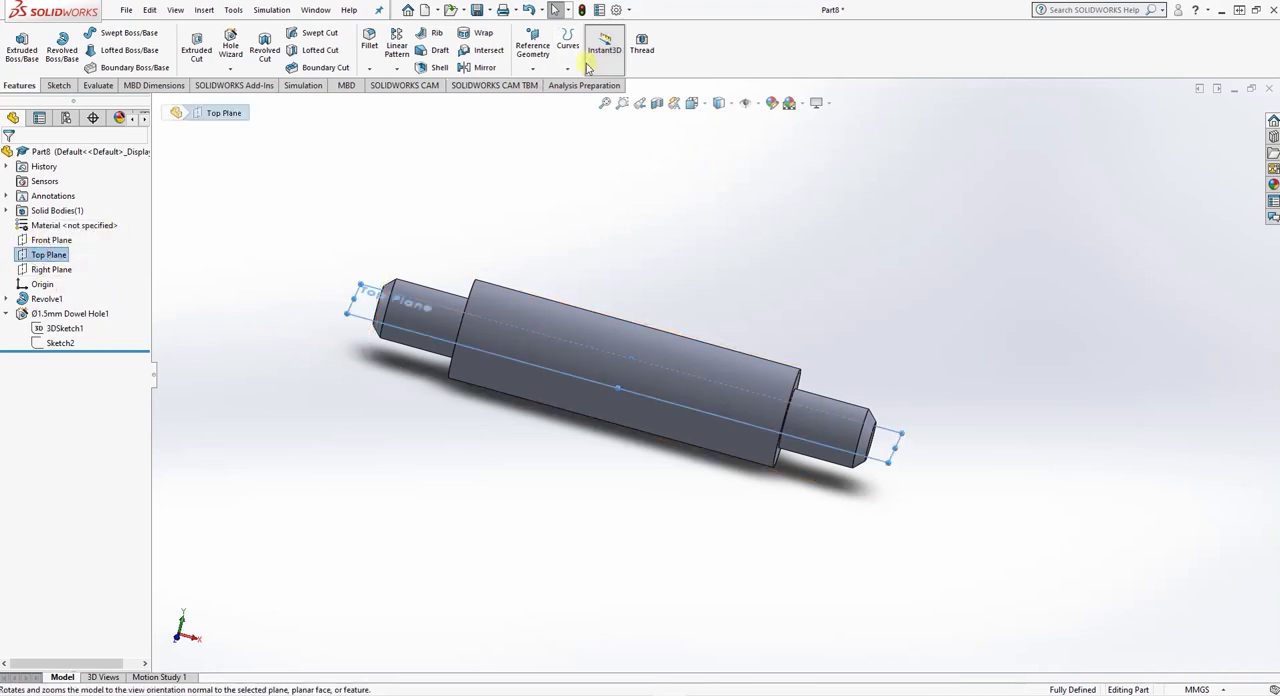
click(533, 46)
click(536, 85)
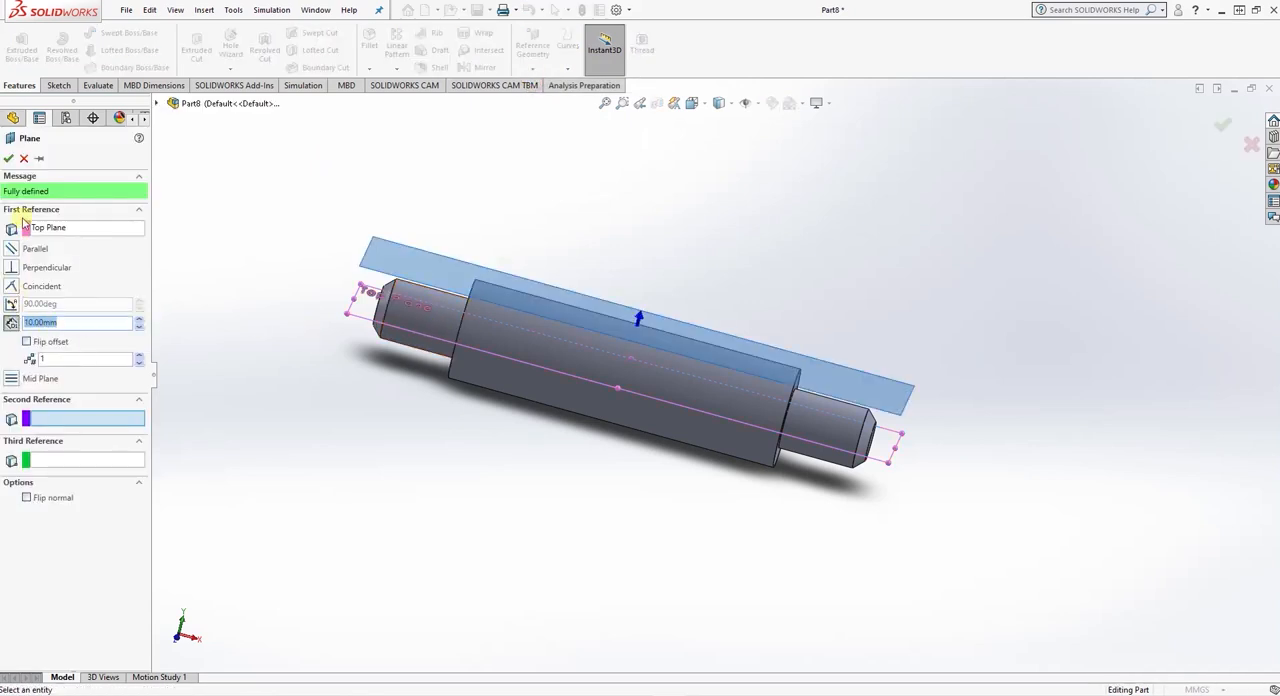
click(9, 158)
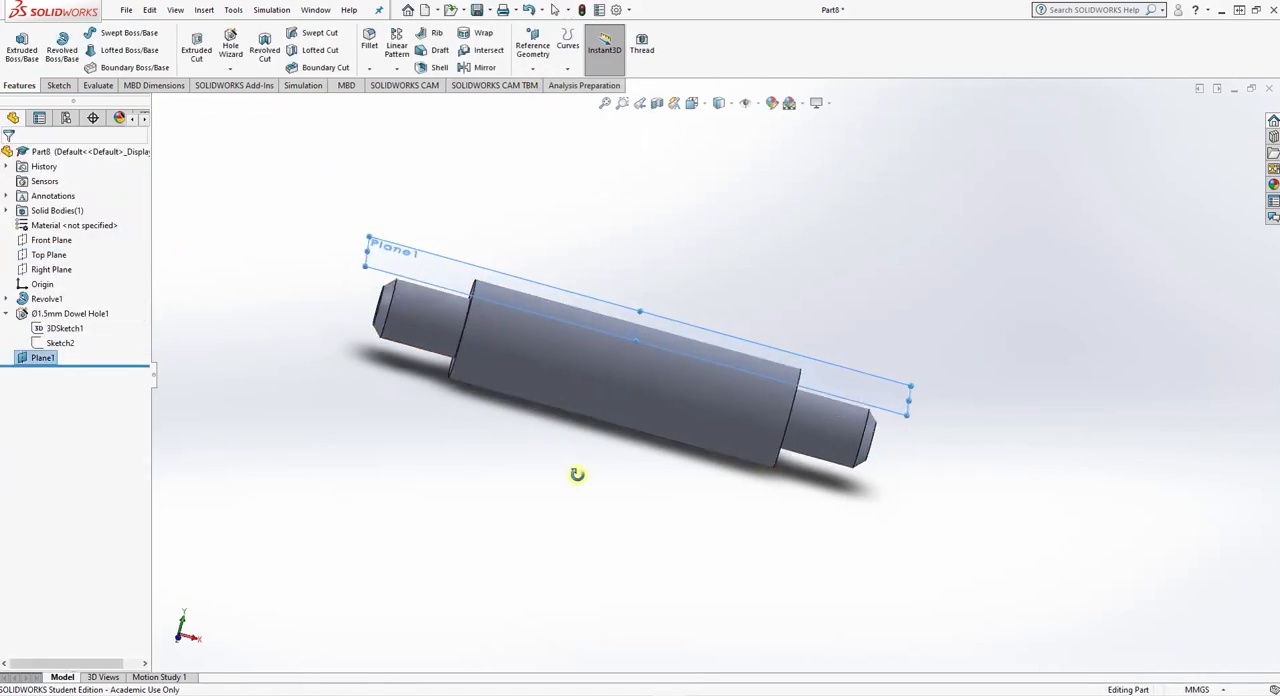
- Place a 5.1 mm dowel hole, blind to 14 mm deep, on the offset plane above the shaft with the Hole Wizard
middle_drag(577, 477, 531, 487)
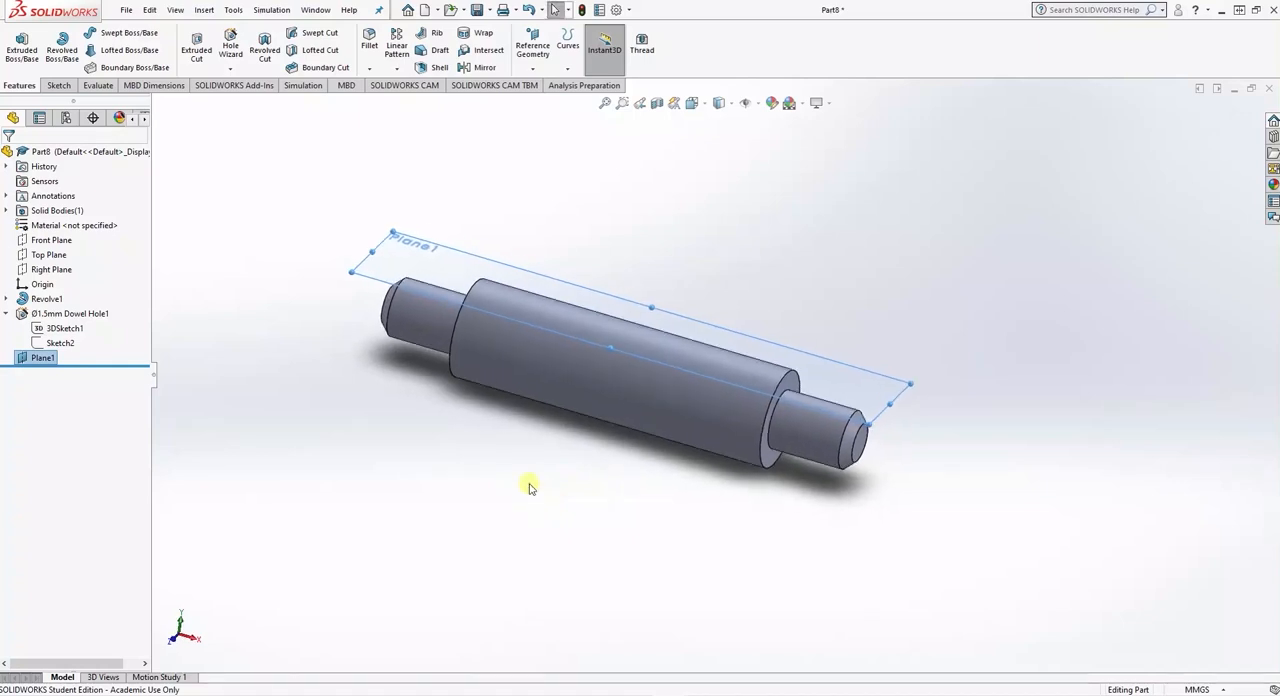
click(230, 45)
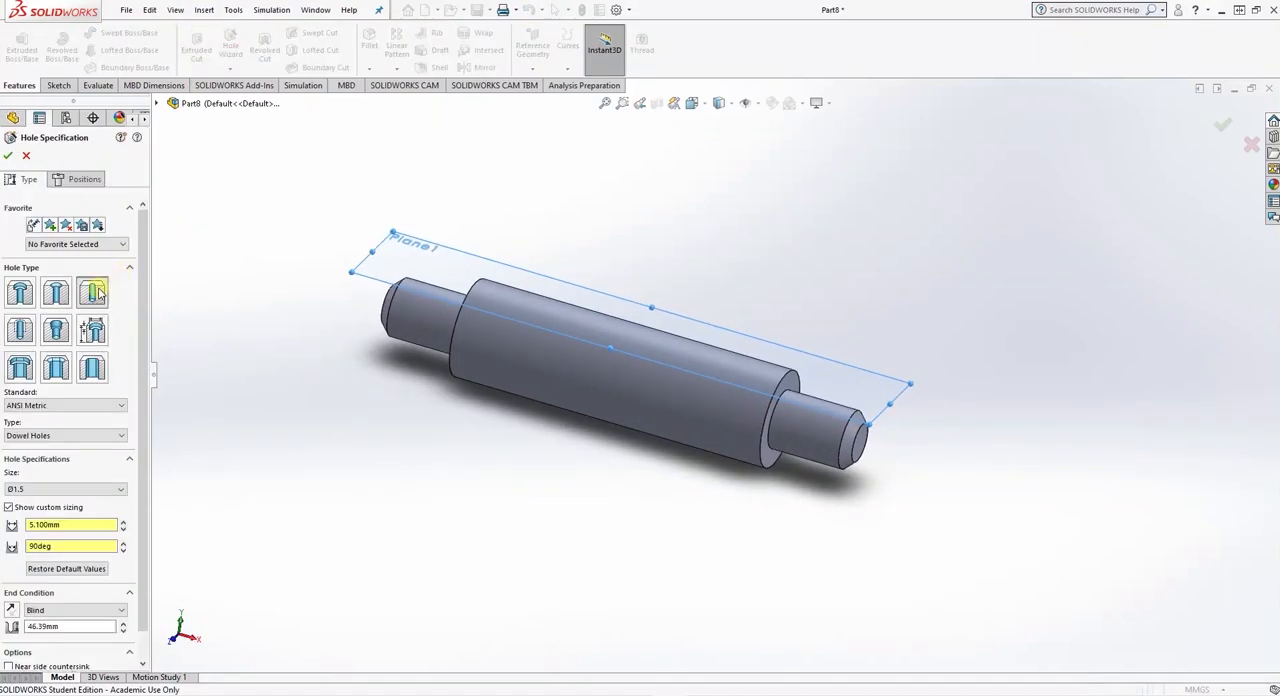
click(54, 524)
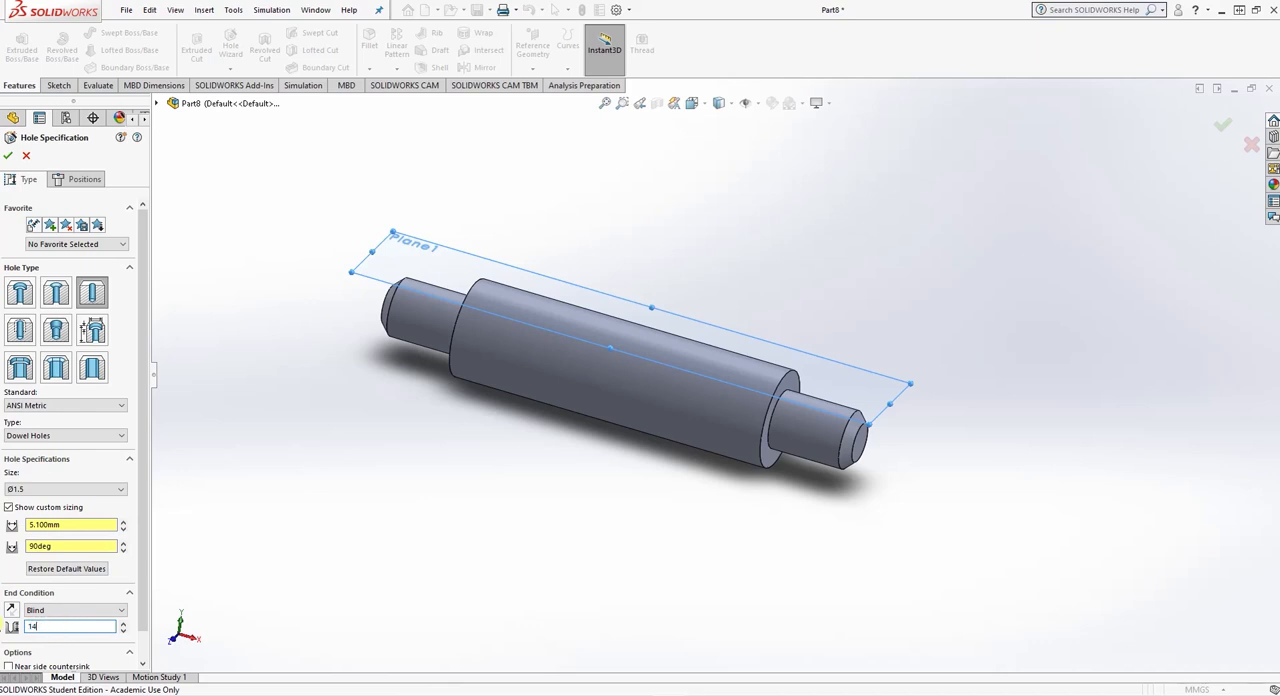
click(72, 179)
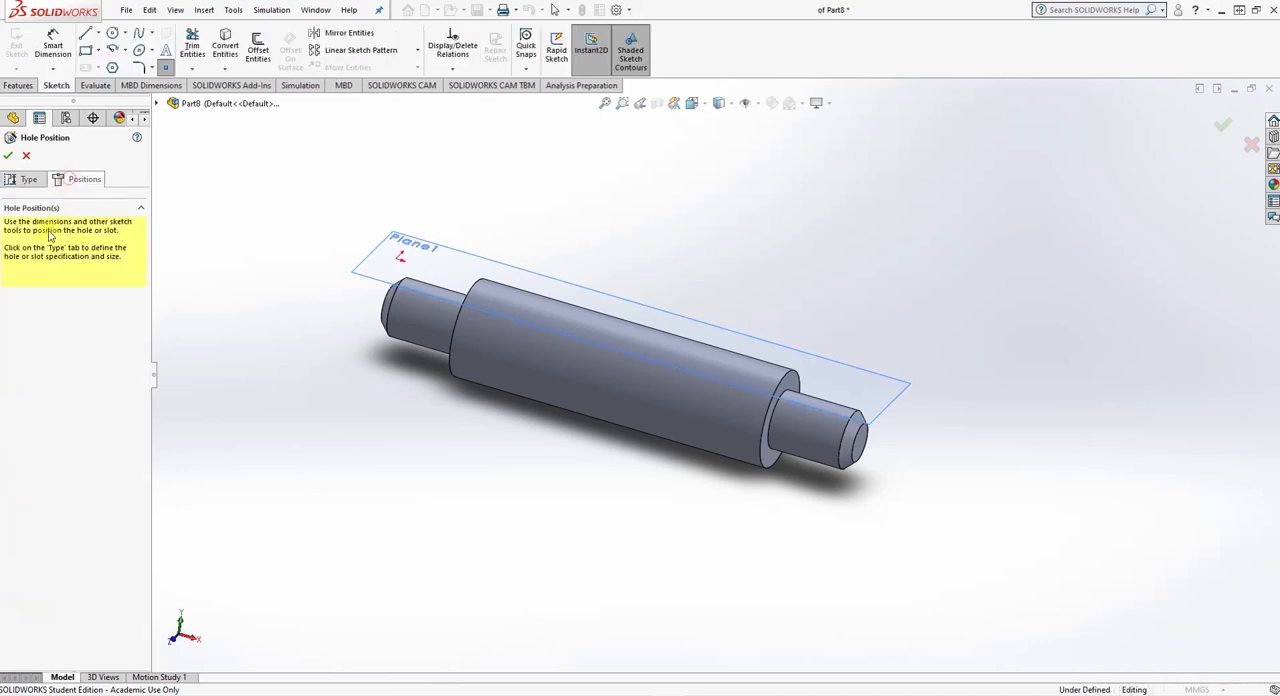
click(586, 298)
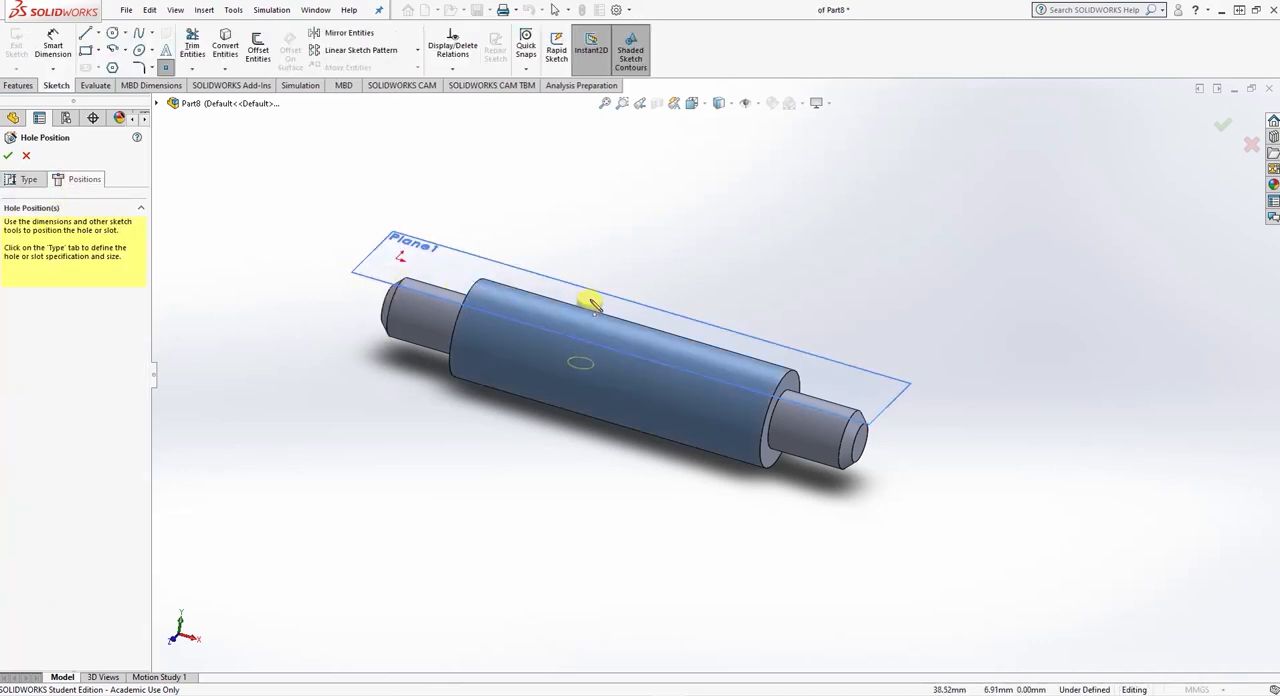
click(8, 157)
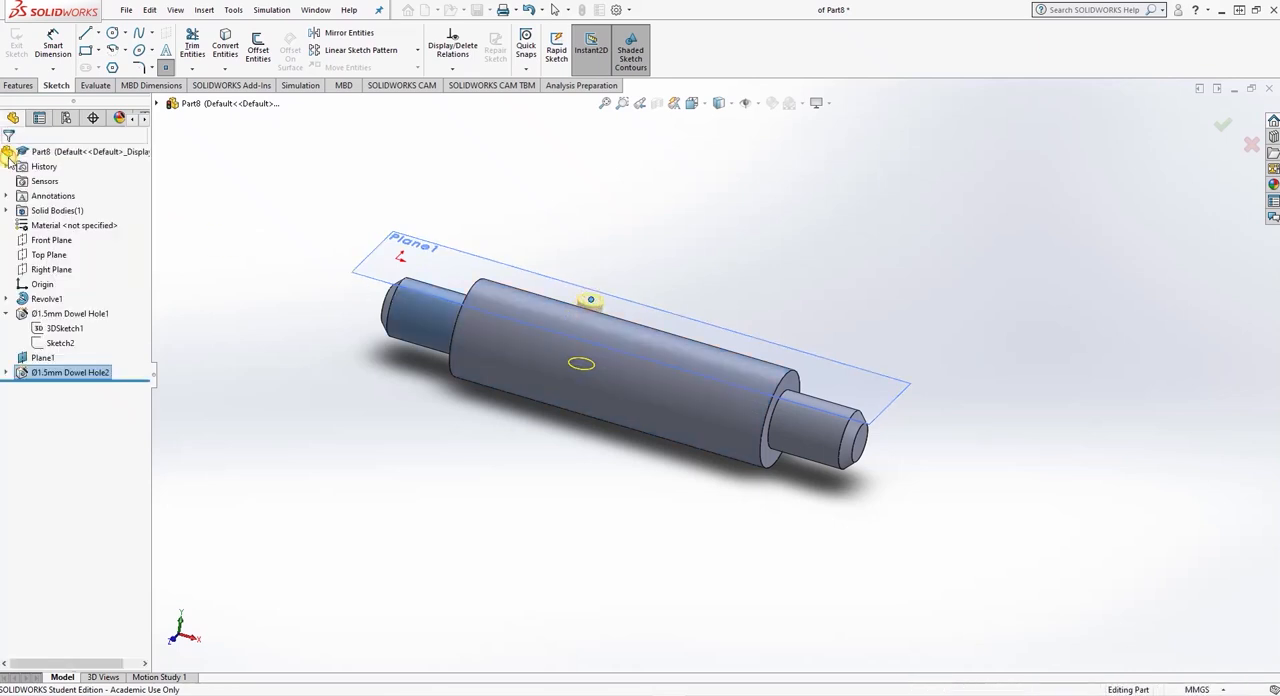
- Edit the cross hole's position sketch and move its point onto the shaft's centreline, about 49 mm from the origin
middle_drag(472, 241, 545, 284)
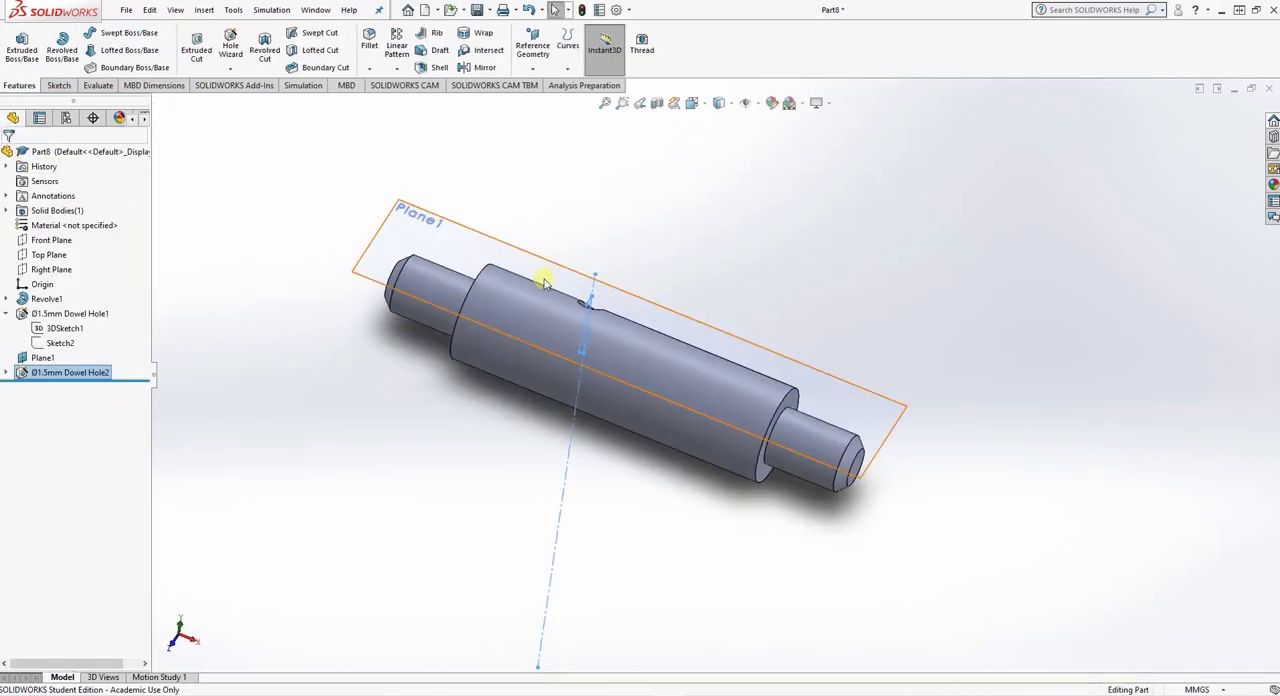
middle_drag(609, 226, 578, 249)
click(6, 372)
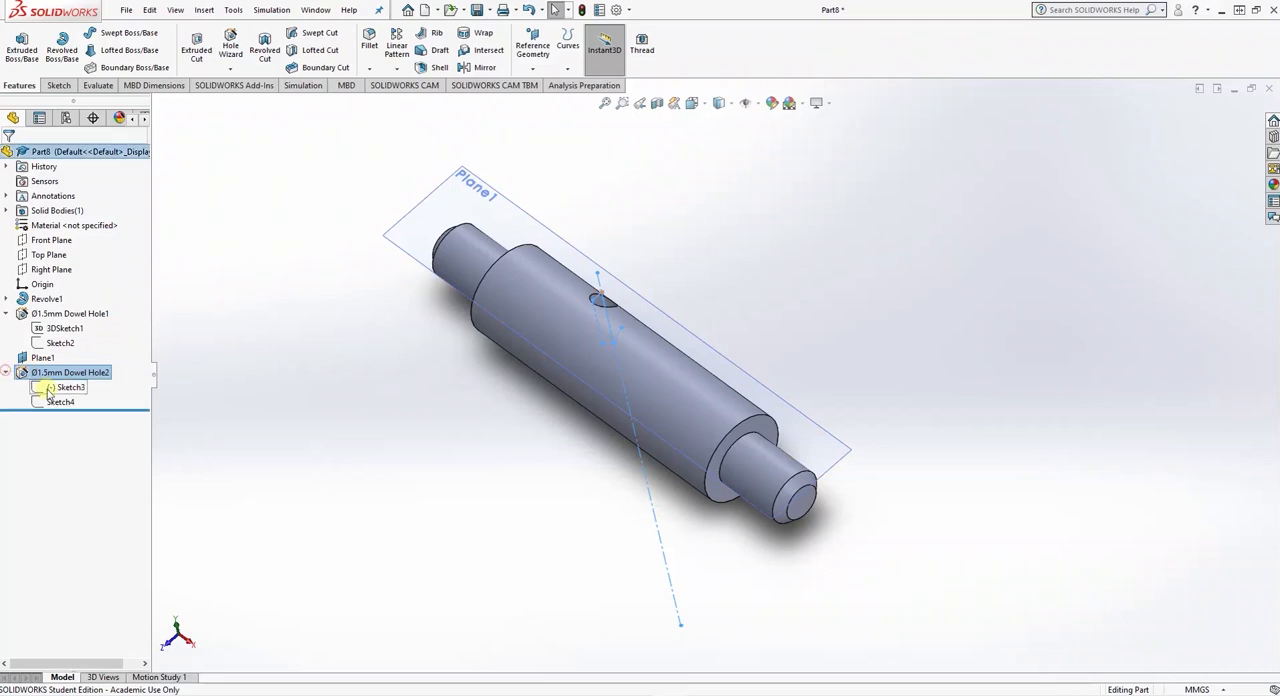
click(66, 387)
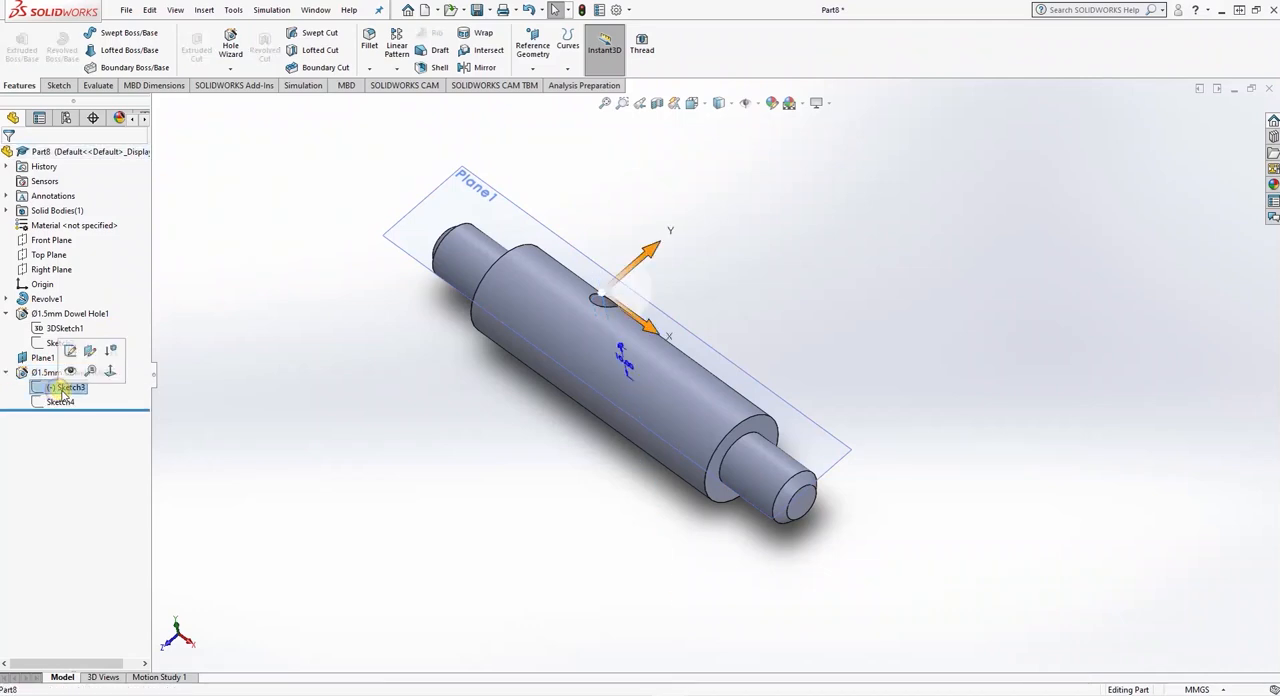
click(48, 352)
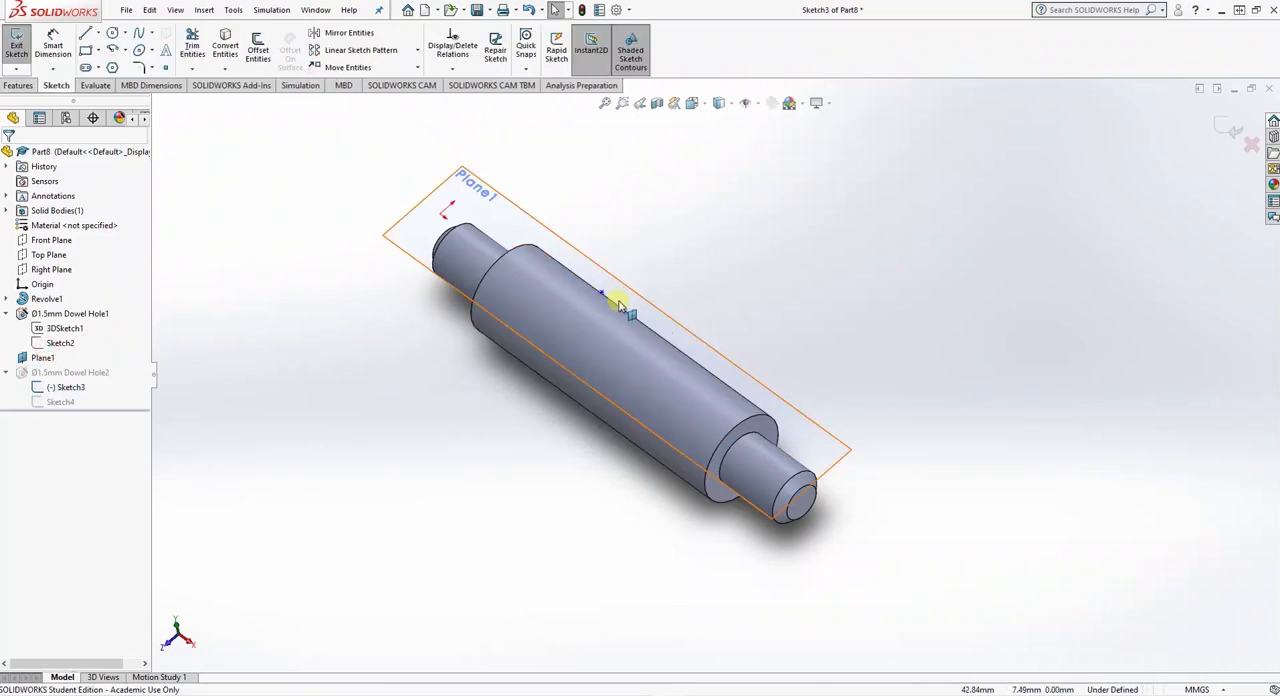
click(600, 292)
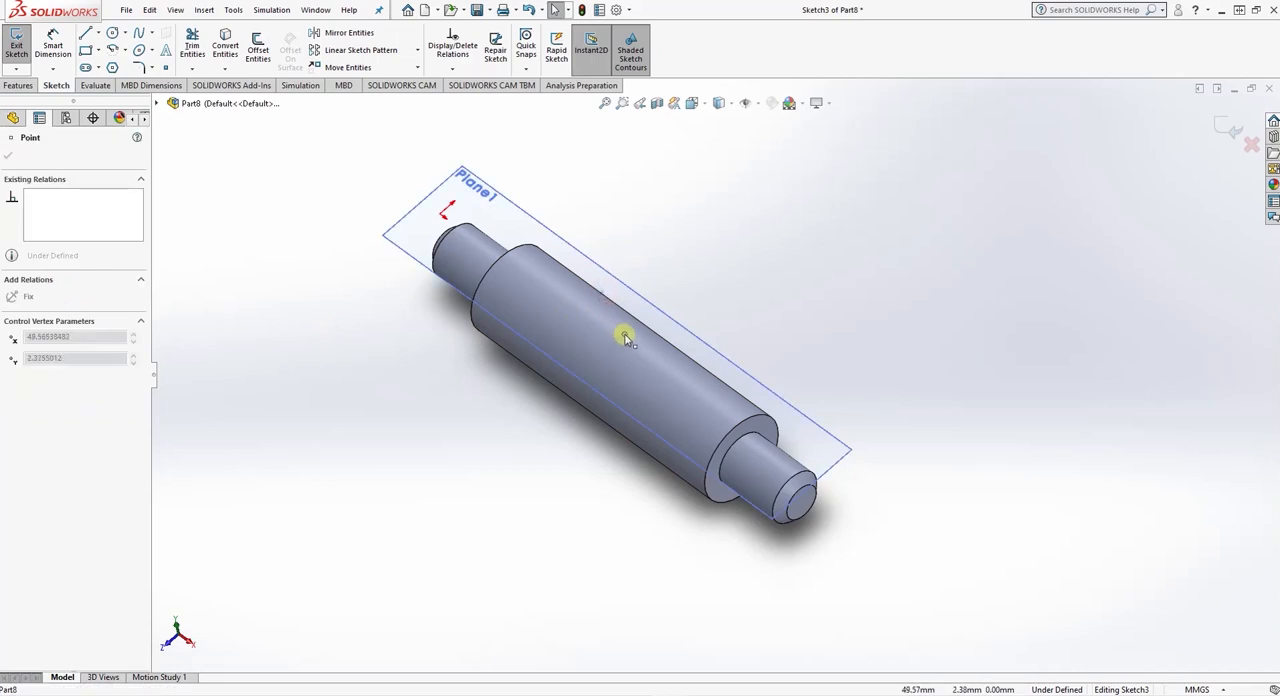
mouse_move(624, 338)
mouse_down()
mouse_move(628, 354)
mouse_move(614, 342)
mouse_up()
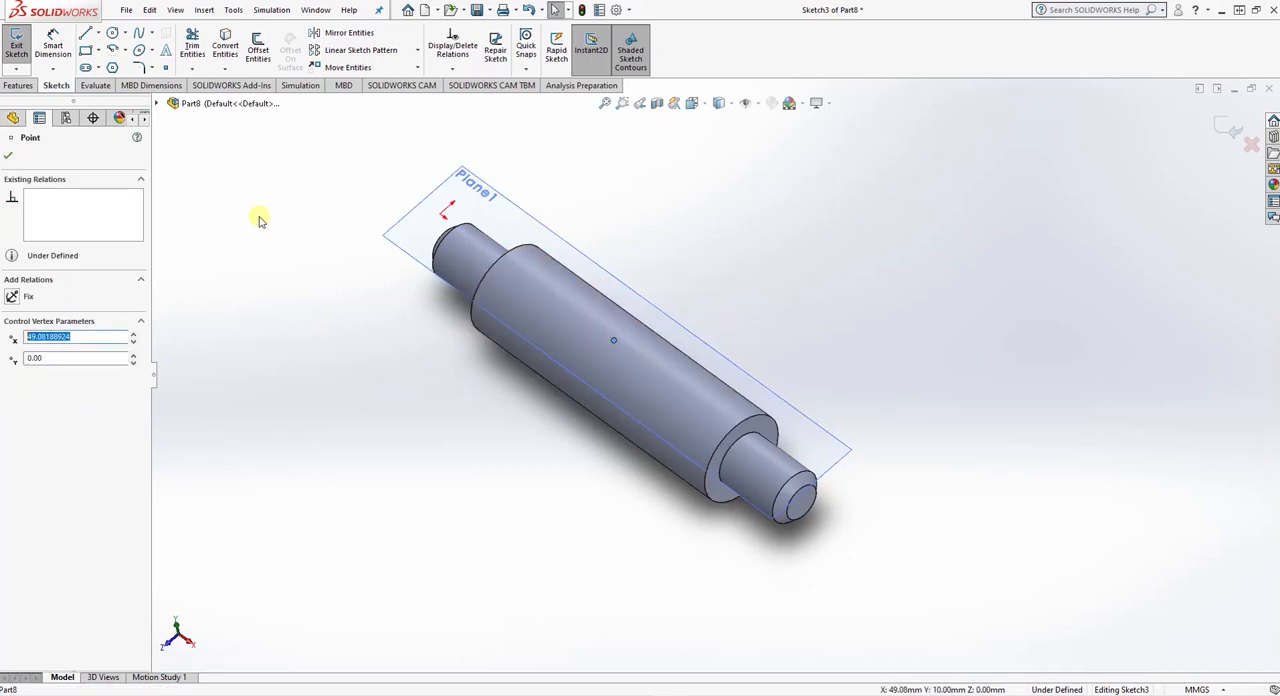
- Sketch a horizontal helper line from the origin to the cross hole's centre point
click(9, 155)
click(56, 45)
click(85, 36)
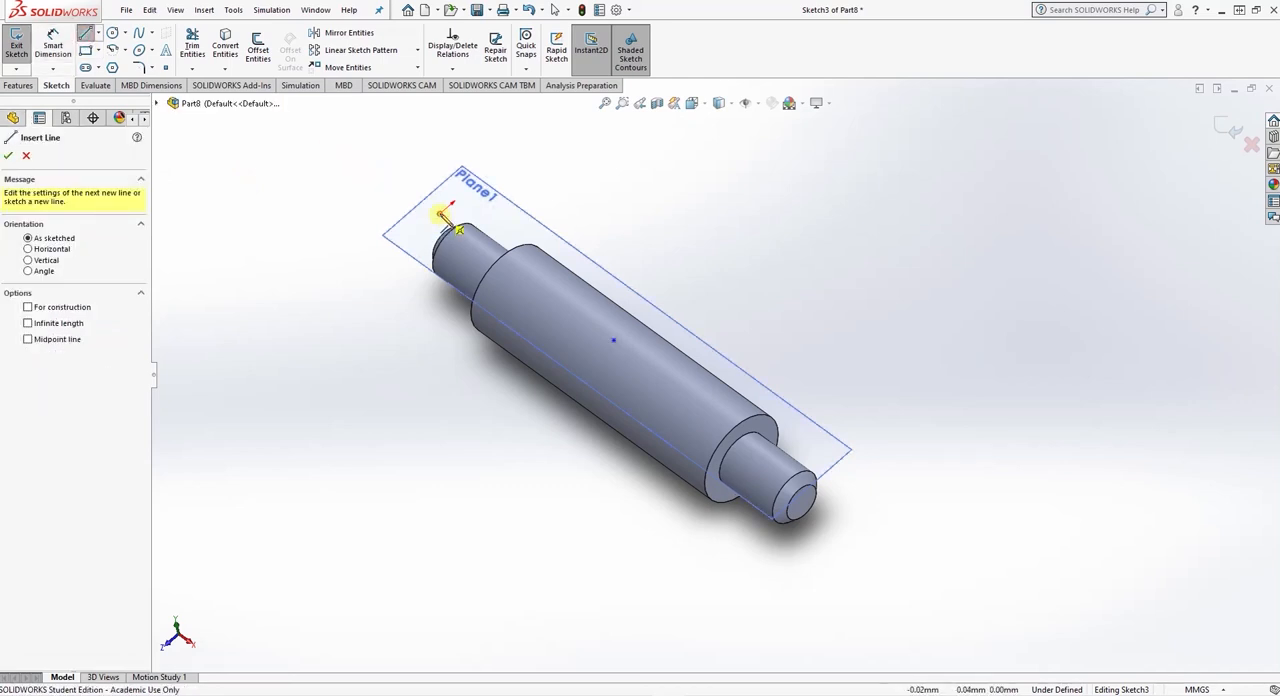
click(443, 212)
click(614, 342)
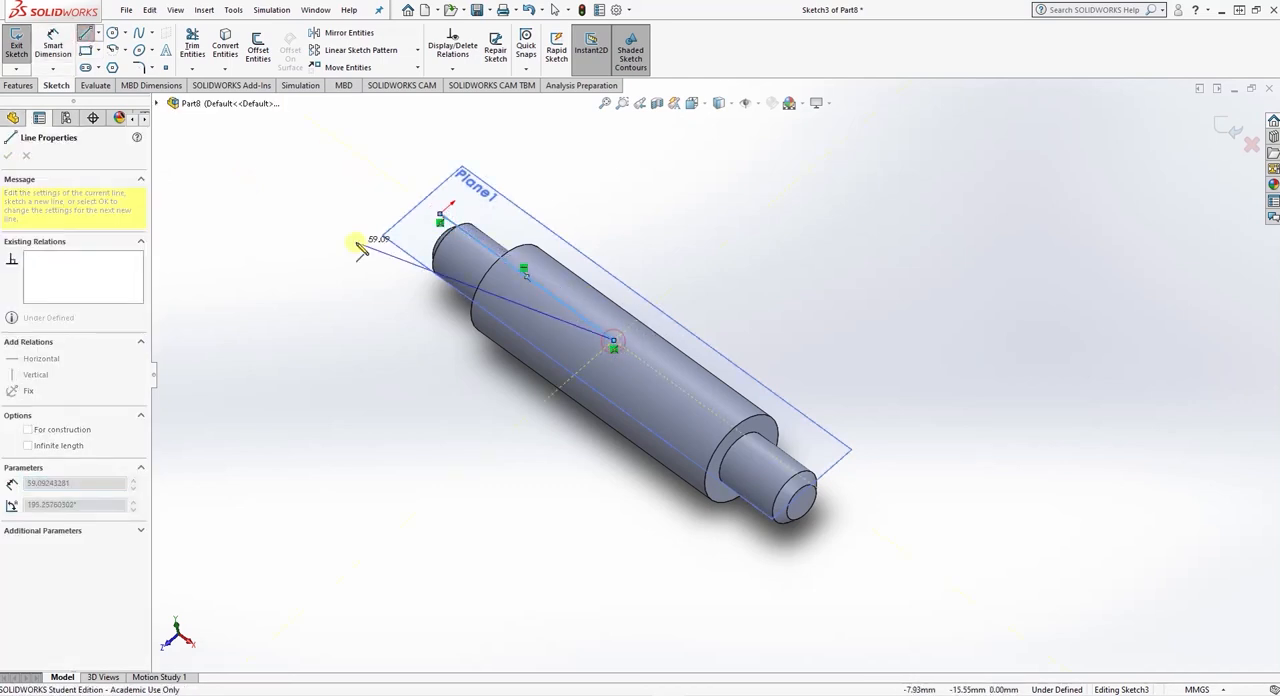
key(Escape)
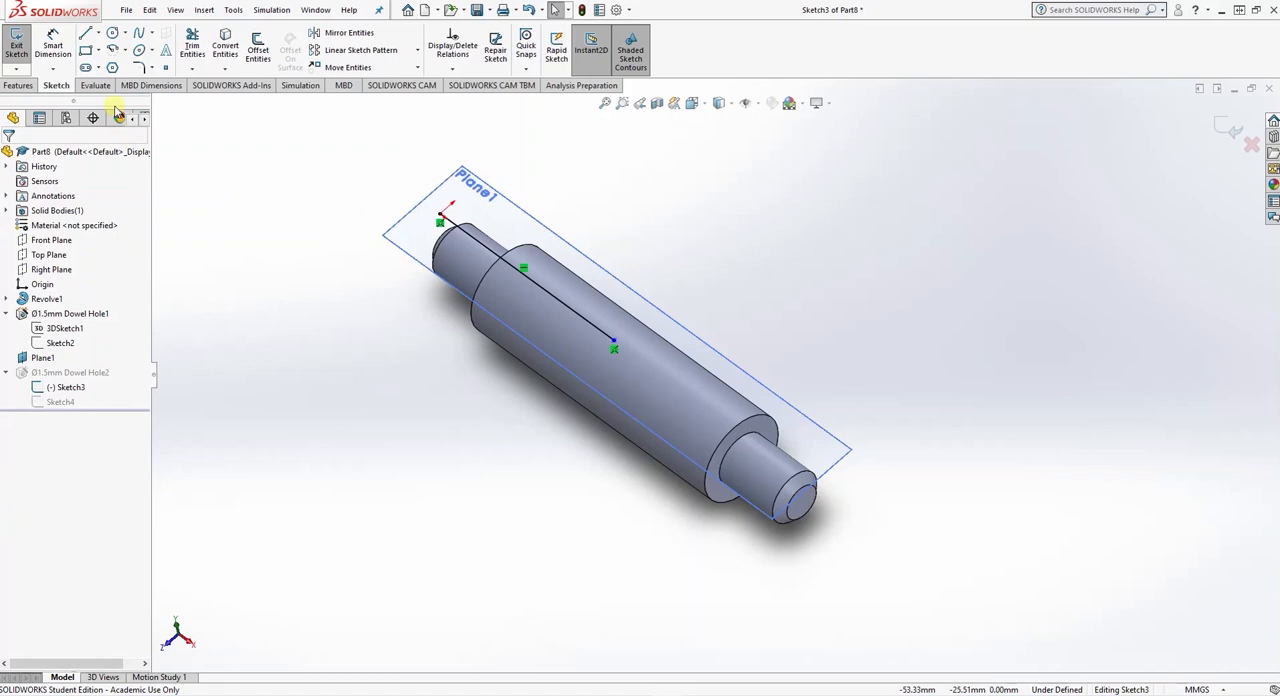
- Dimension the helper line to 50 mm to set the cross hole's distance from the origin
click(53, 45)
click(528, 277)
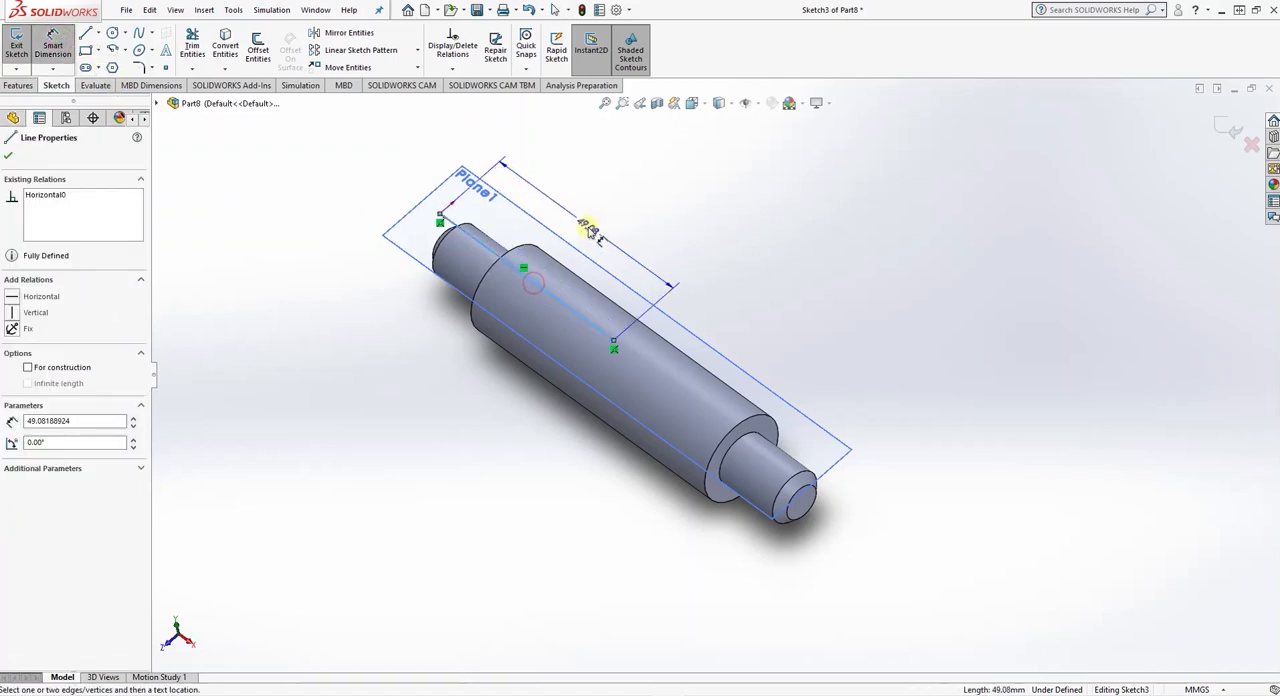
click(588, 230)
text(50)
key(Return)
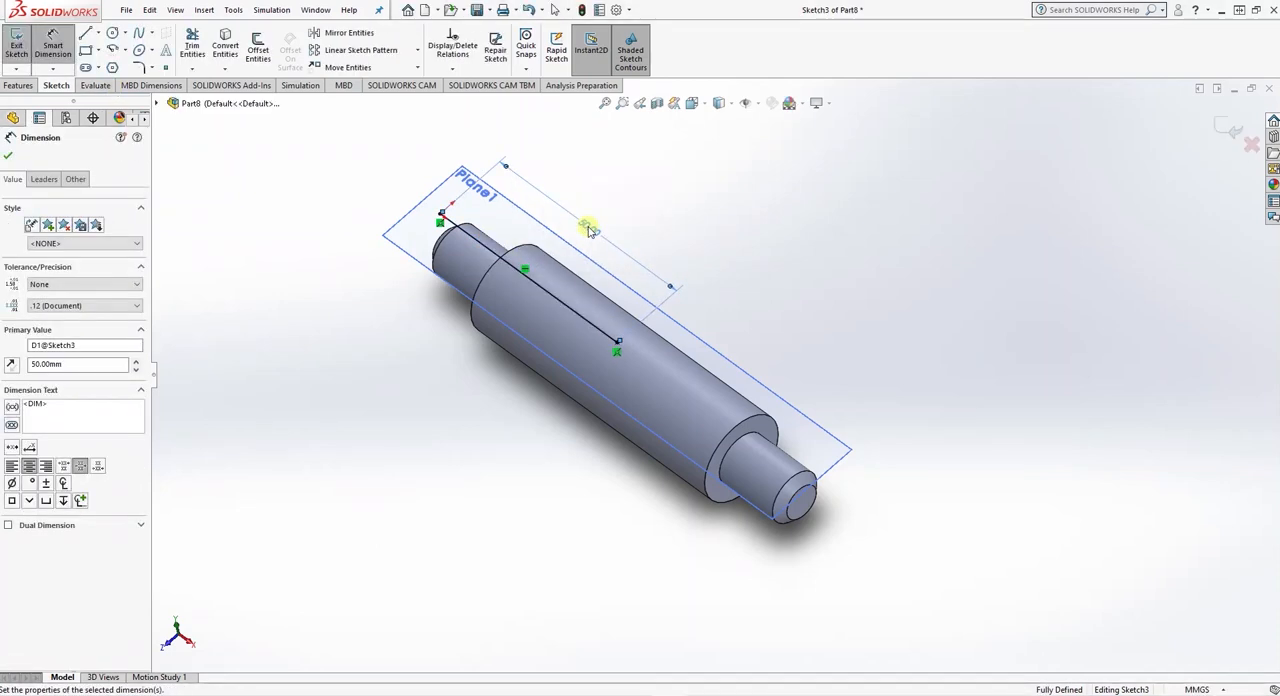
click(7, 155)
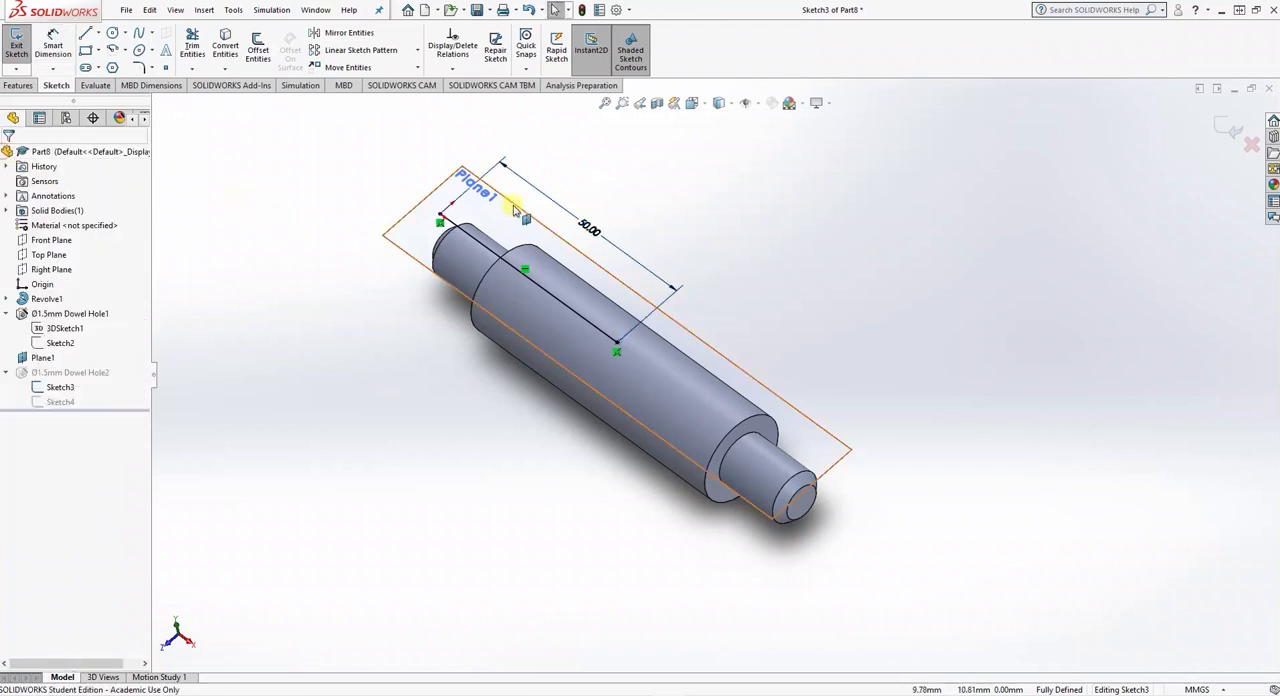
- Delete the dimension and the helper line from the position sketch, keeping only the hole point, and exit the sketch
click(556, 224)
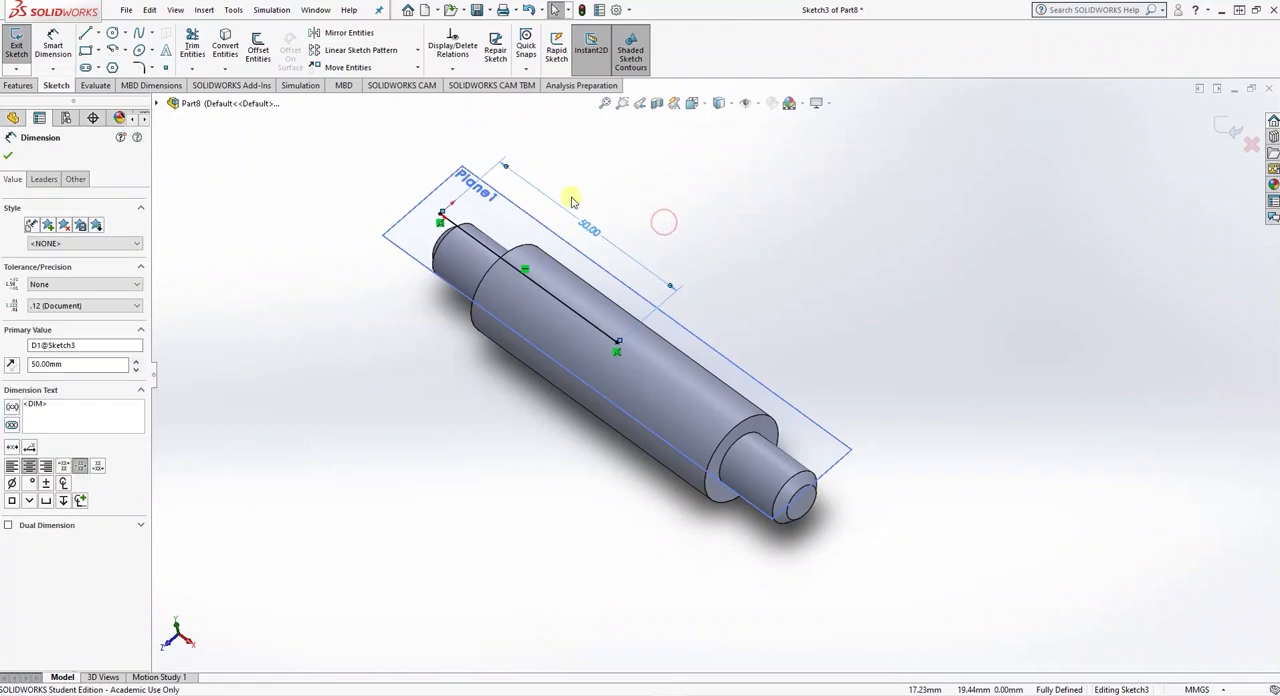
key(Delete)
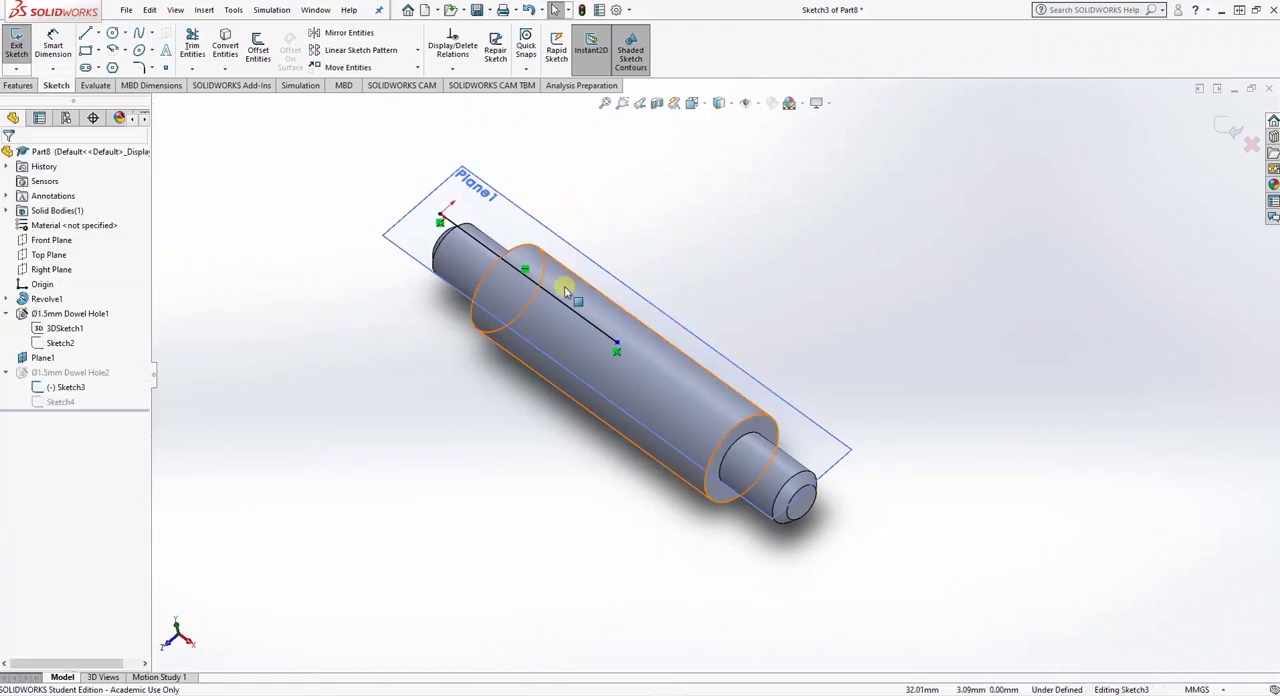
click(445, 218)
key(Delete)
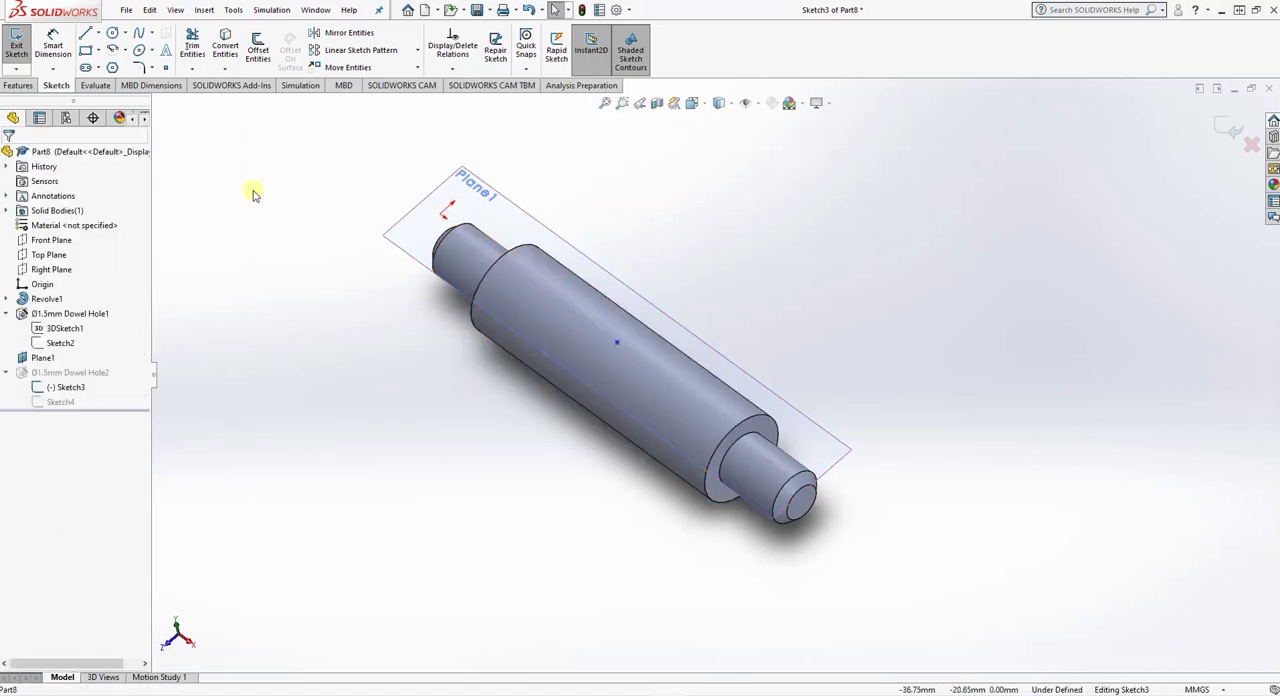
click(16, 44)
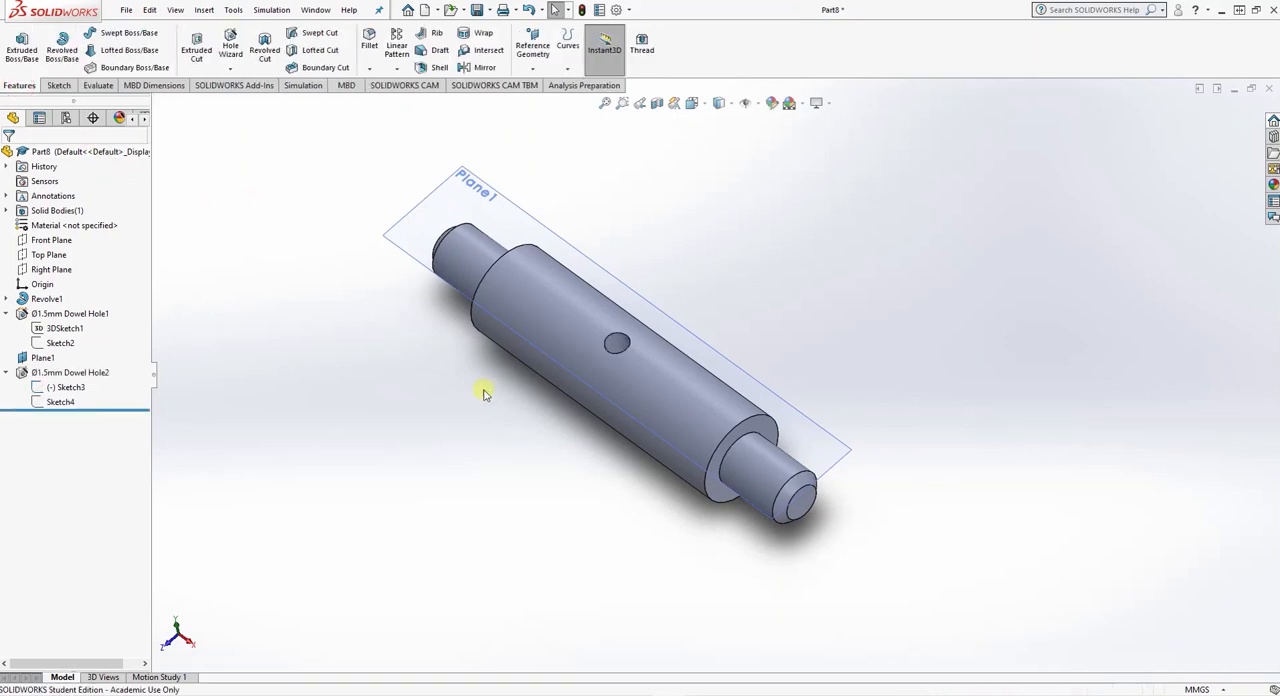
- Examine the cross hole and the axial hole inside the shaft with hidden lines visible
middle_drag(483, 393, 553, 323)
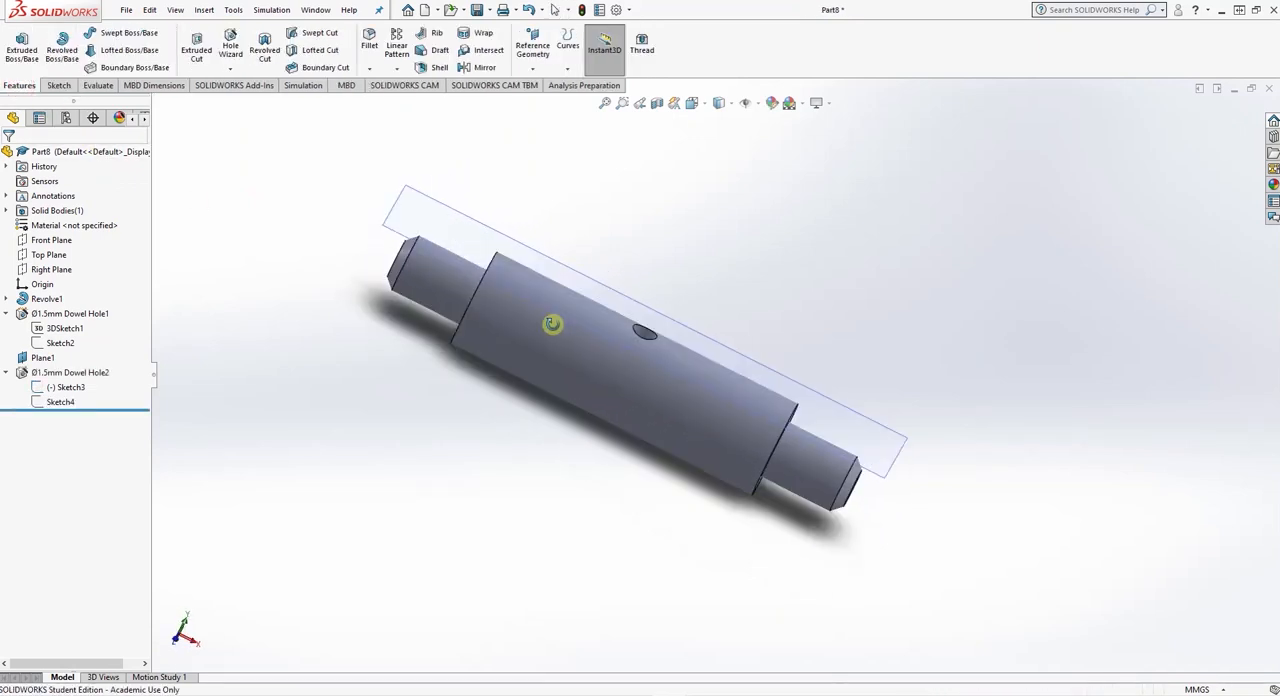
click(720, 104)
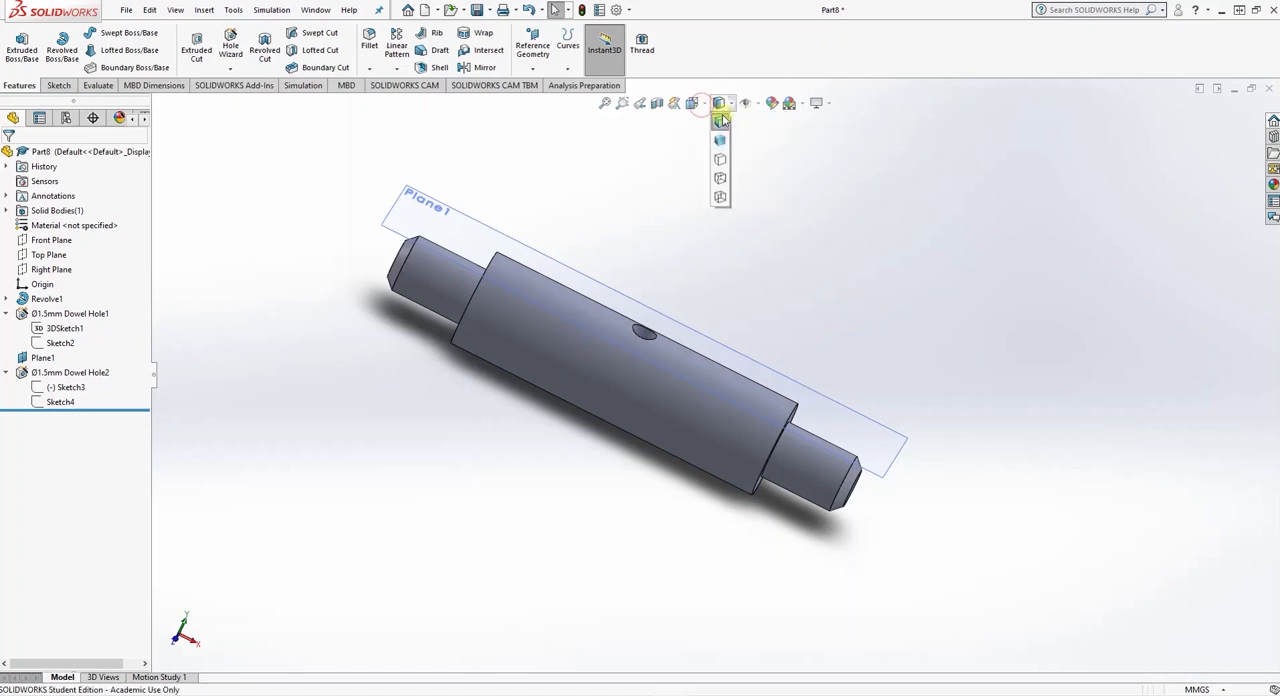
click(721, 181)
middle_drag(608, 456, 609, 411)
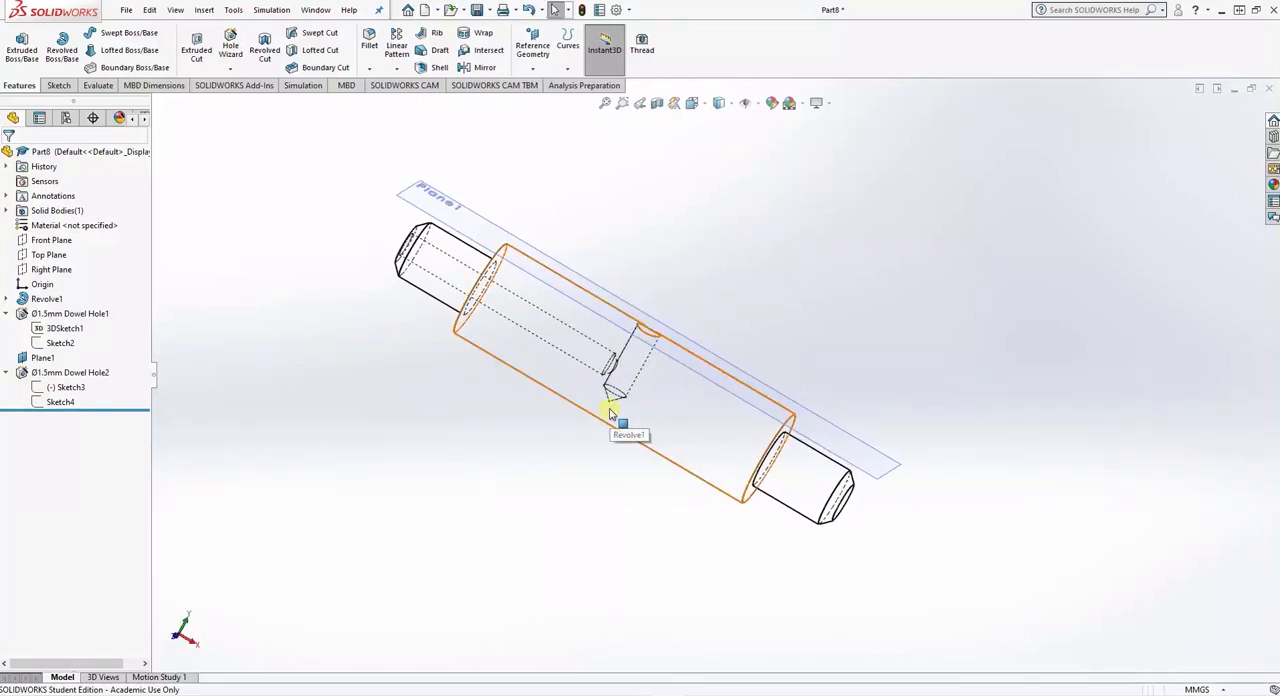
middle_drag(609, 411, 669, 217)
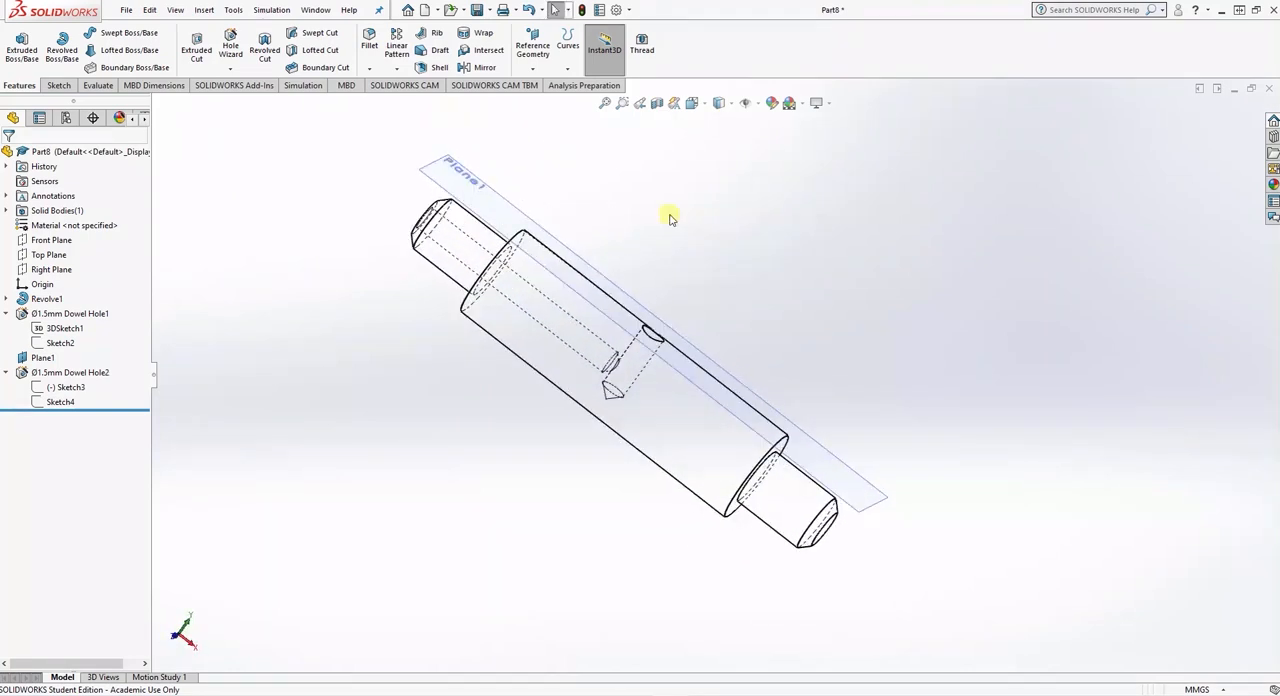
- Save the shaft part on the Desktop as spindle BMS
key(ctrl+s)
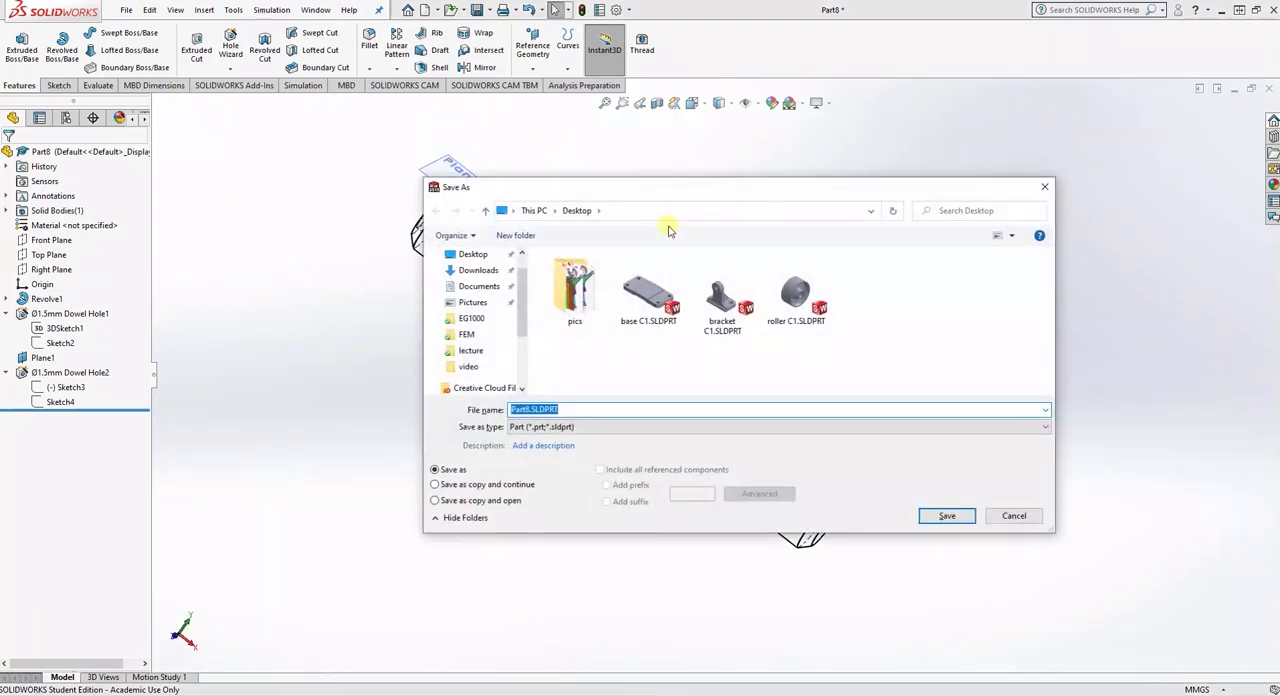
text(ro)
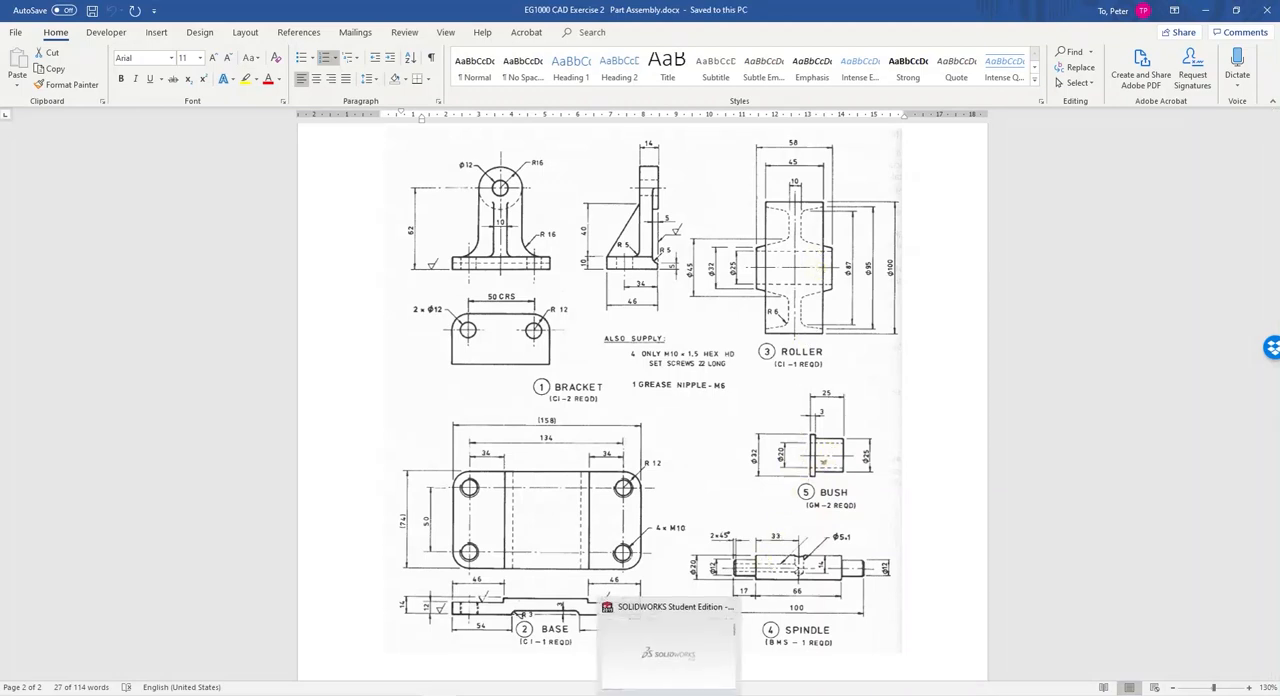
- Switch from the exercise drawing to SolidWorks, create a new part and start a sketch on the Front Plane
click(668, 695)
click(127, 10)
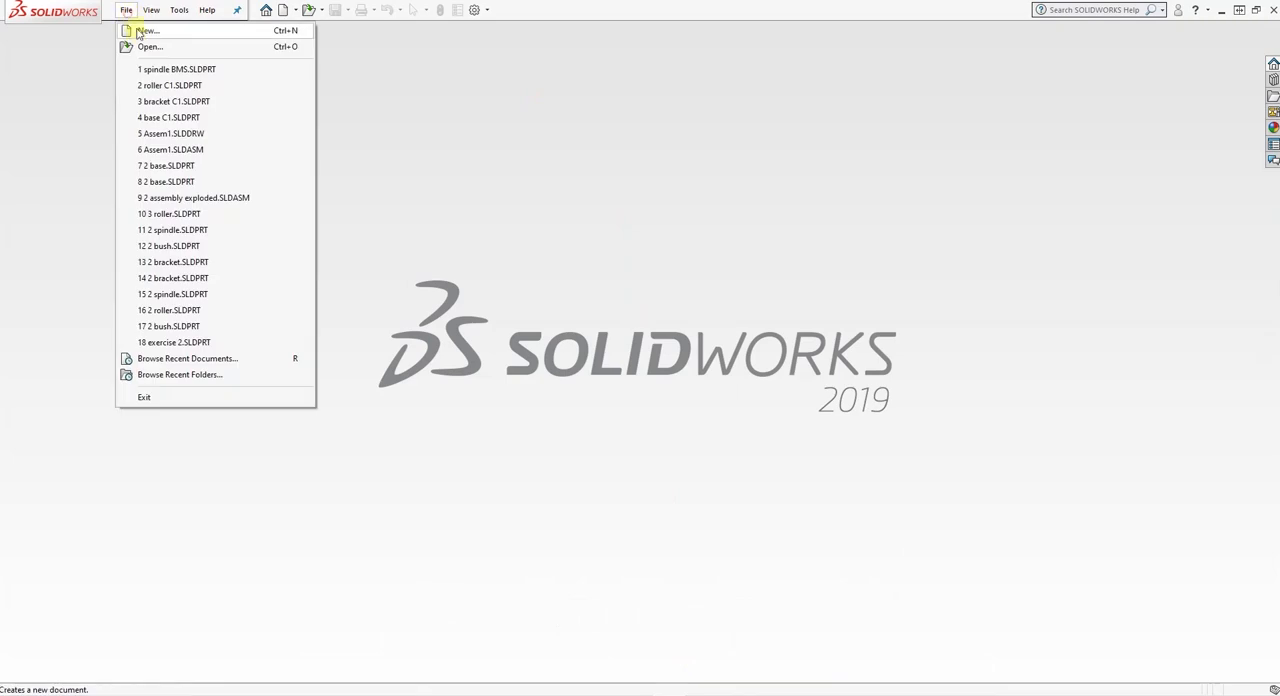
click(132, 29)
click(378, 323)
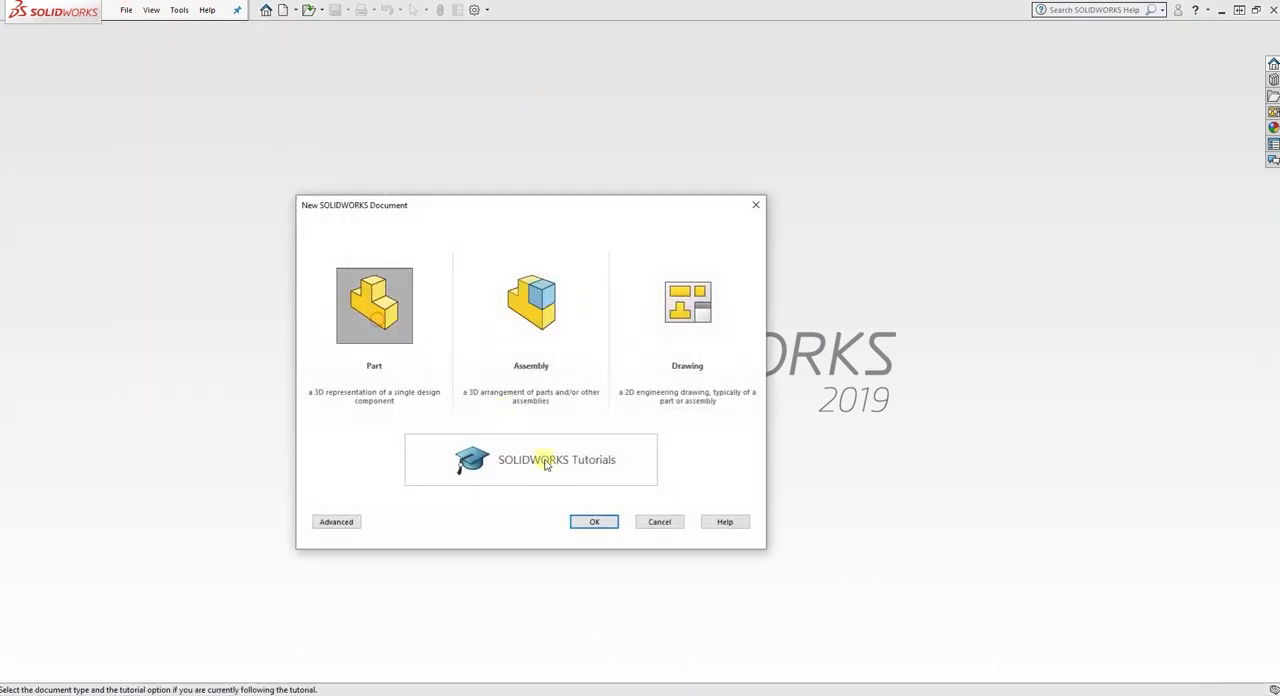
click(594, 522)
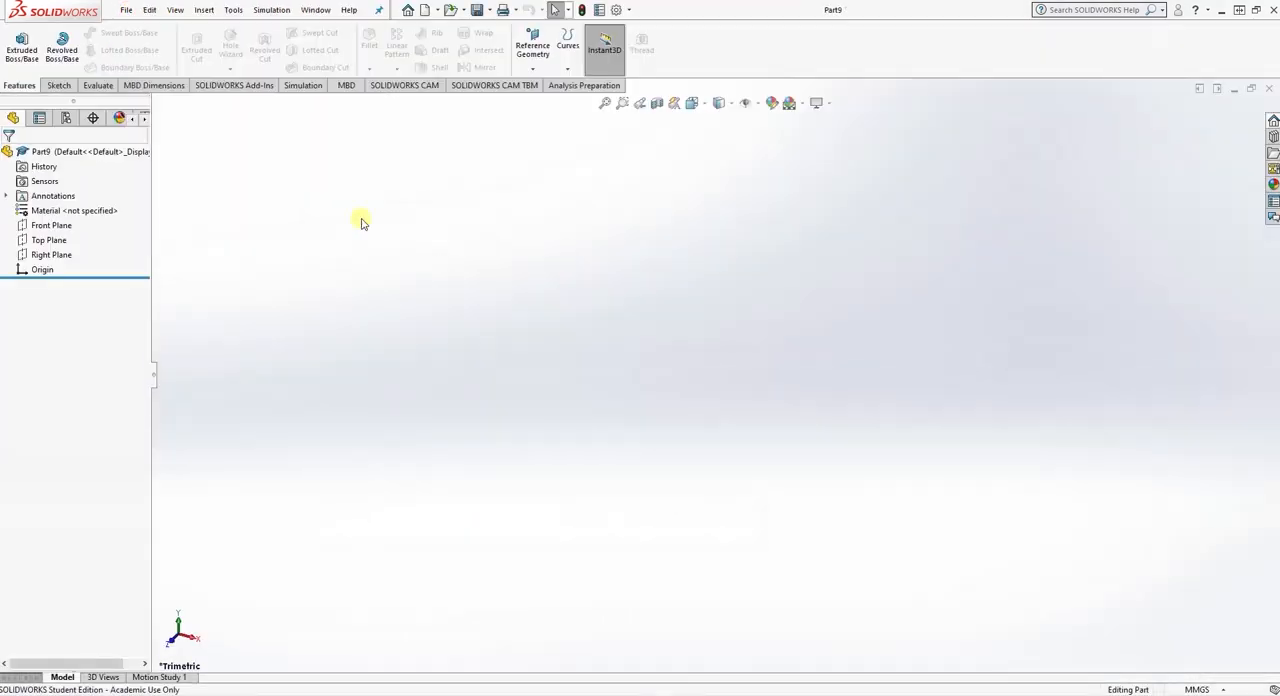
click(50, 225)
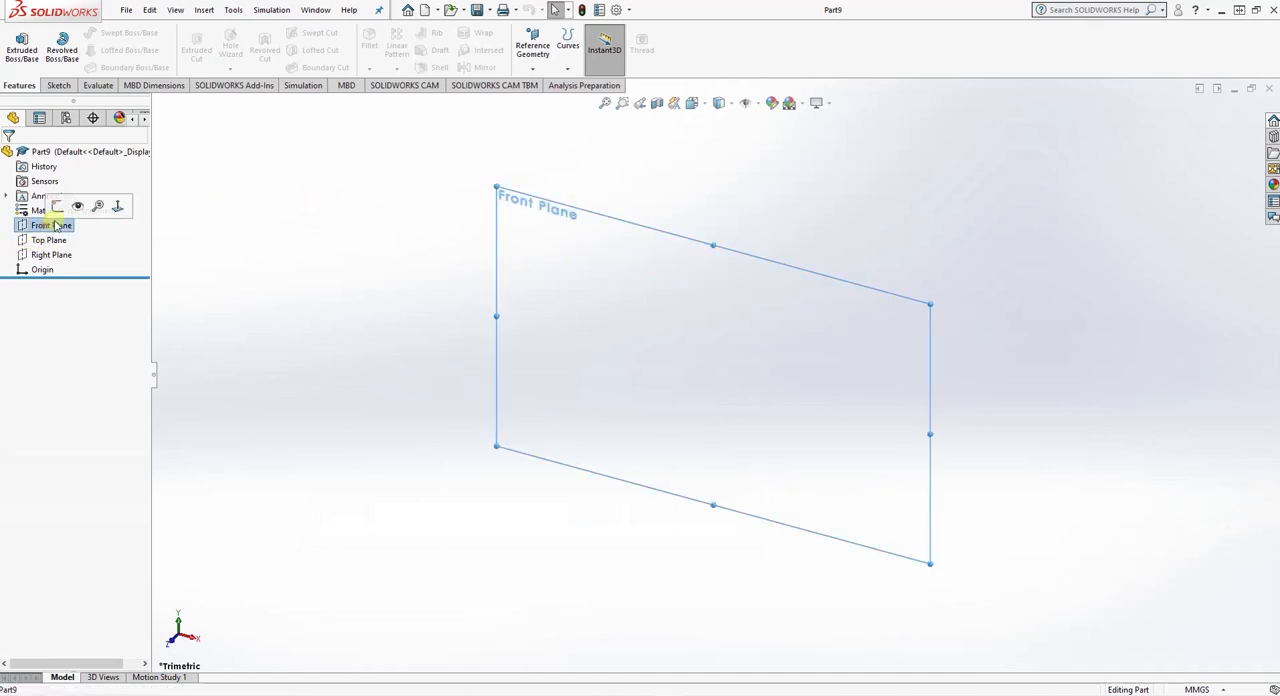
click(63, 206)
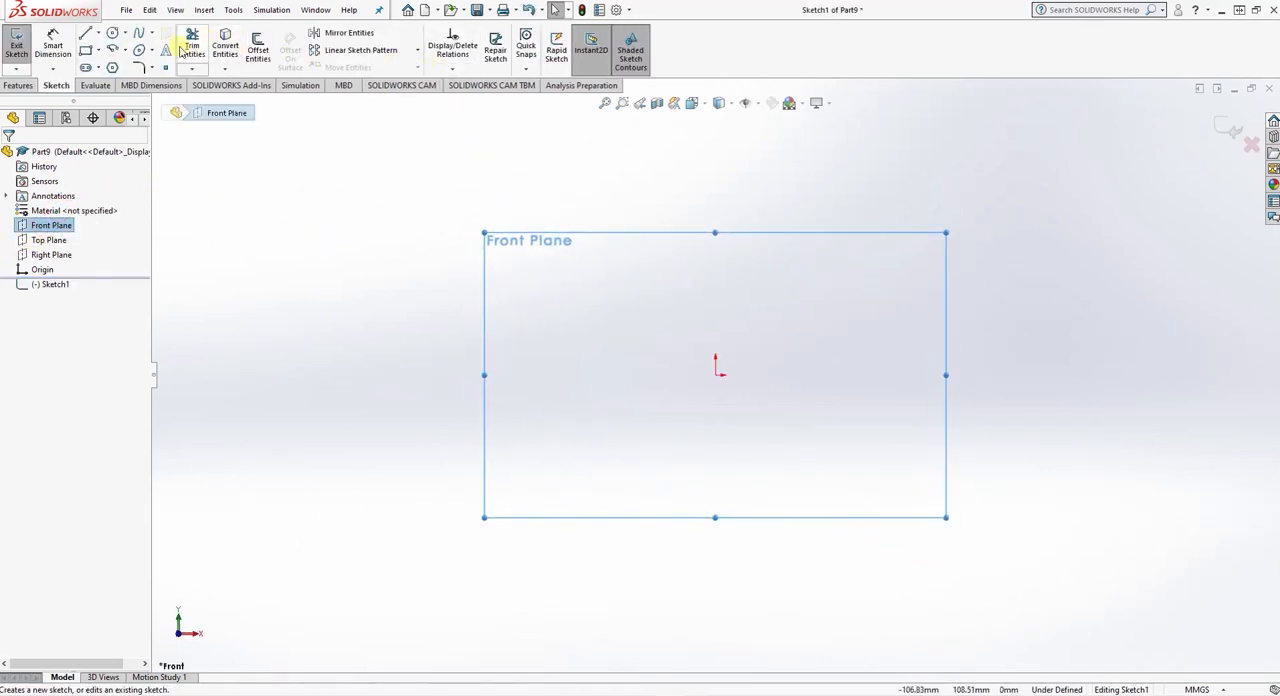
- Sketch a closed L-shaped profile from the origin, with a short leg about 3.8 mm wide and 4.9 mm high and a long horizontal arm
click(86, 33)
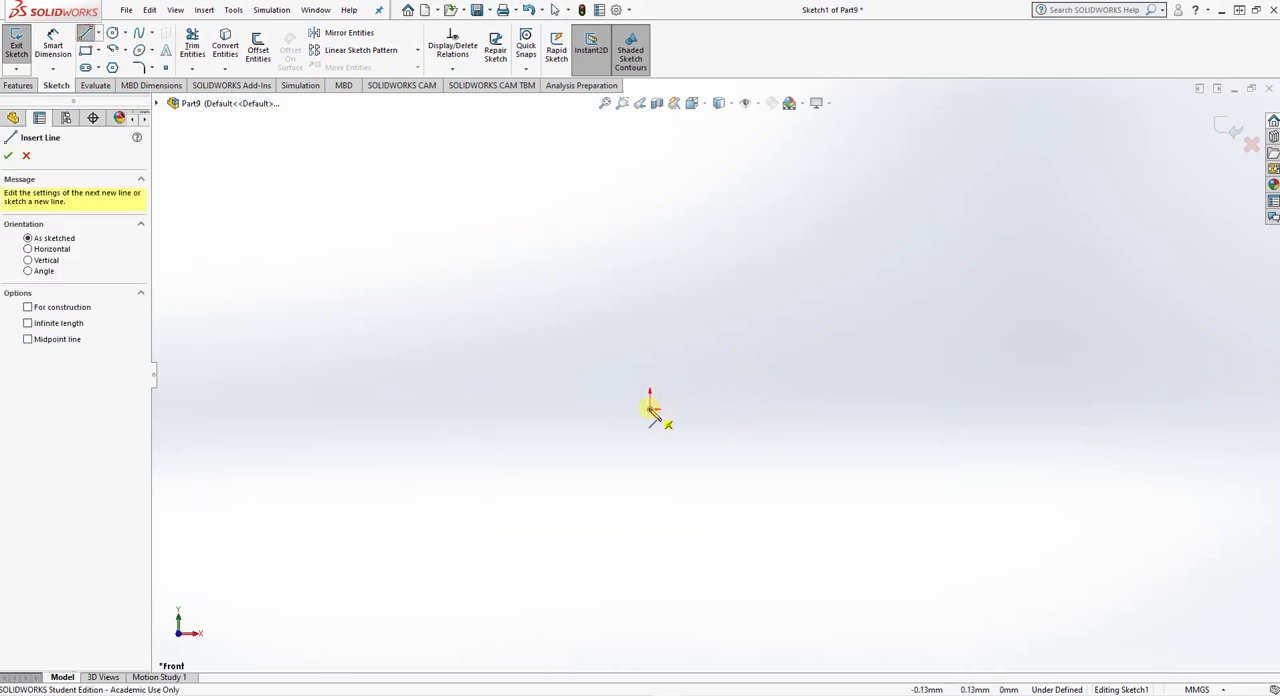
click(650, 409)
click(681, 409)
click(681, 391)
click(863, 391)
click(863, 371)
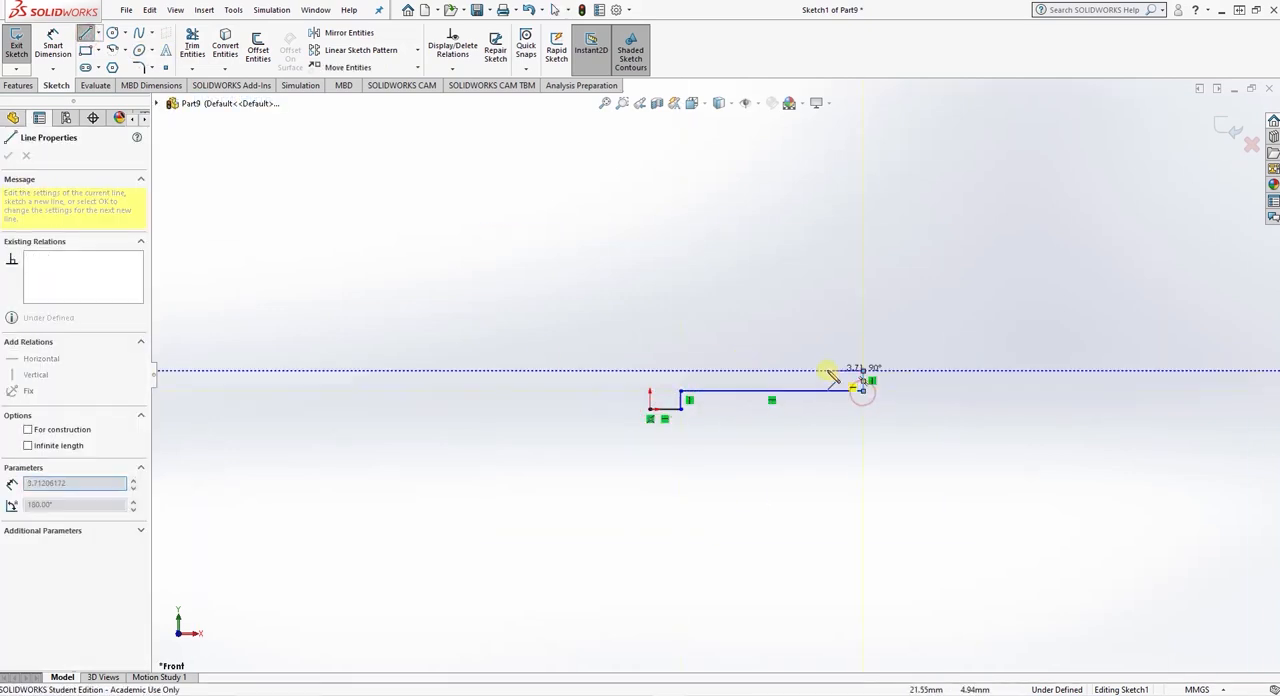
click(650, 371)
click(650, 409)
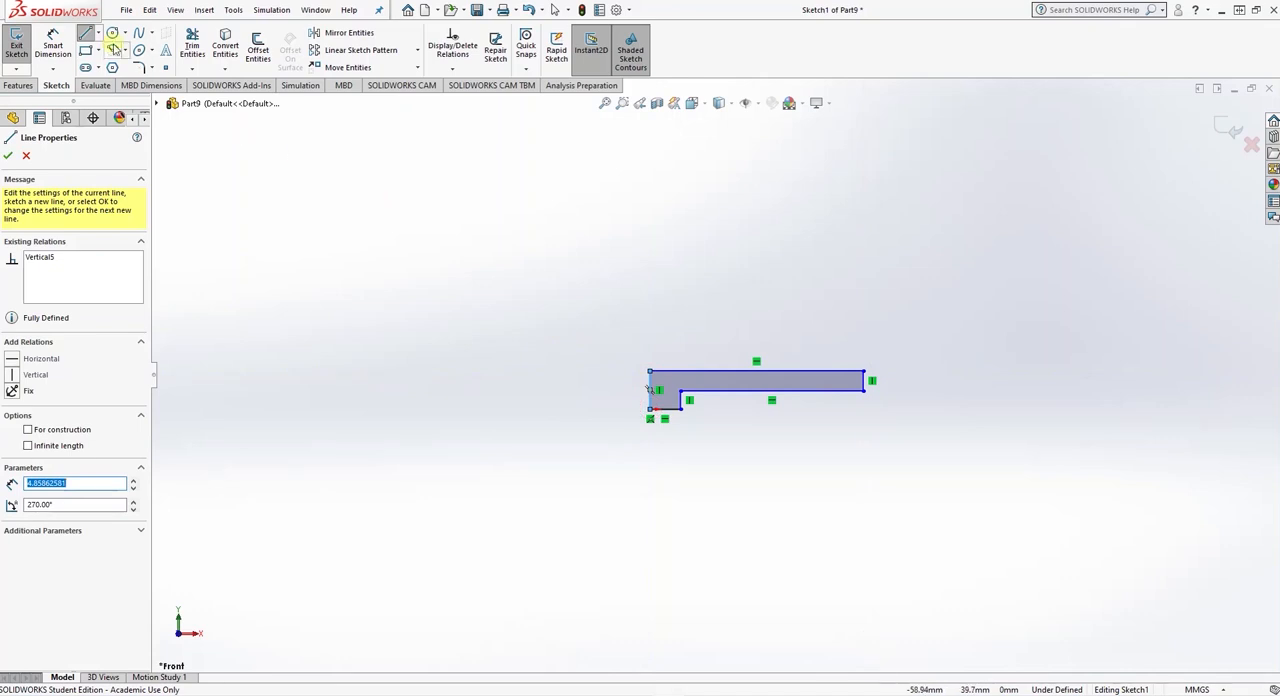
- Dimension the short leg's bottom edge as 3 mm and the profile's overall top edge as 25 mm
click(53, 45)
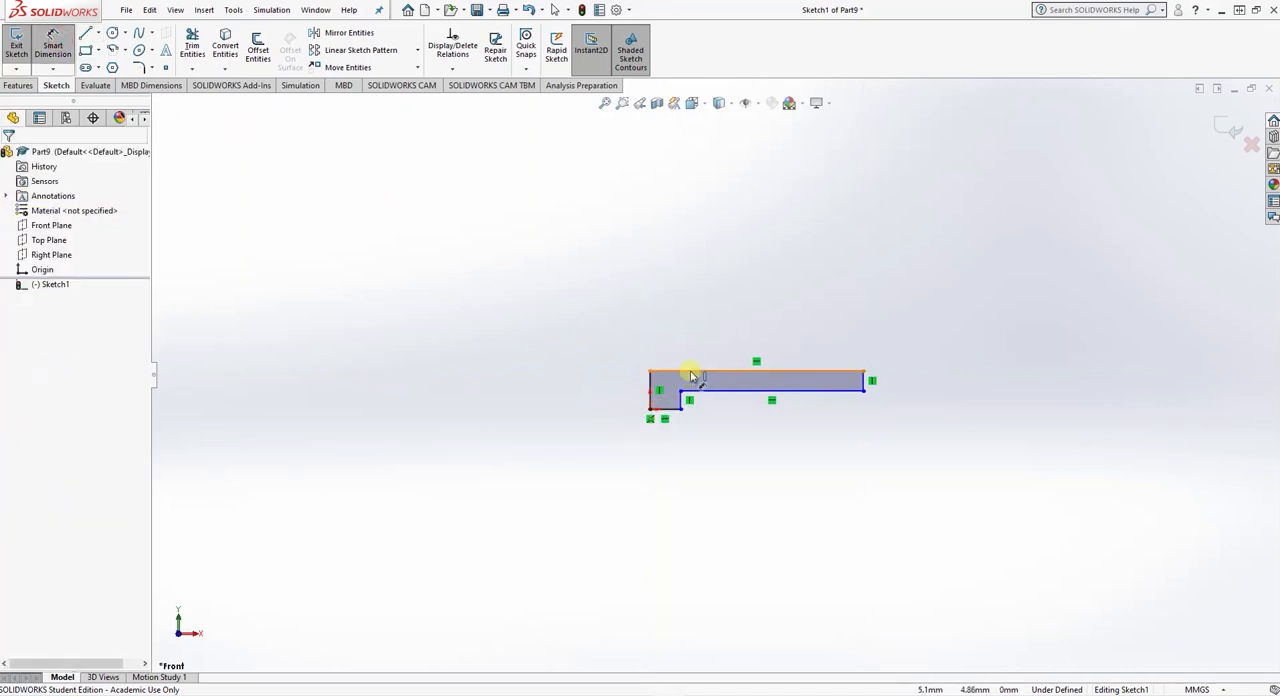
click(672, 419)
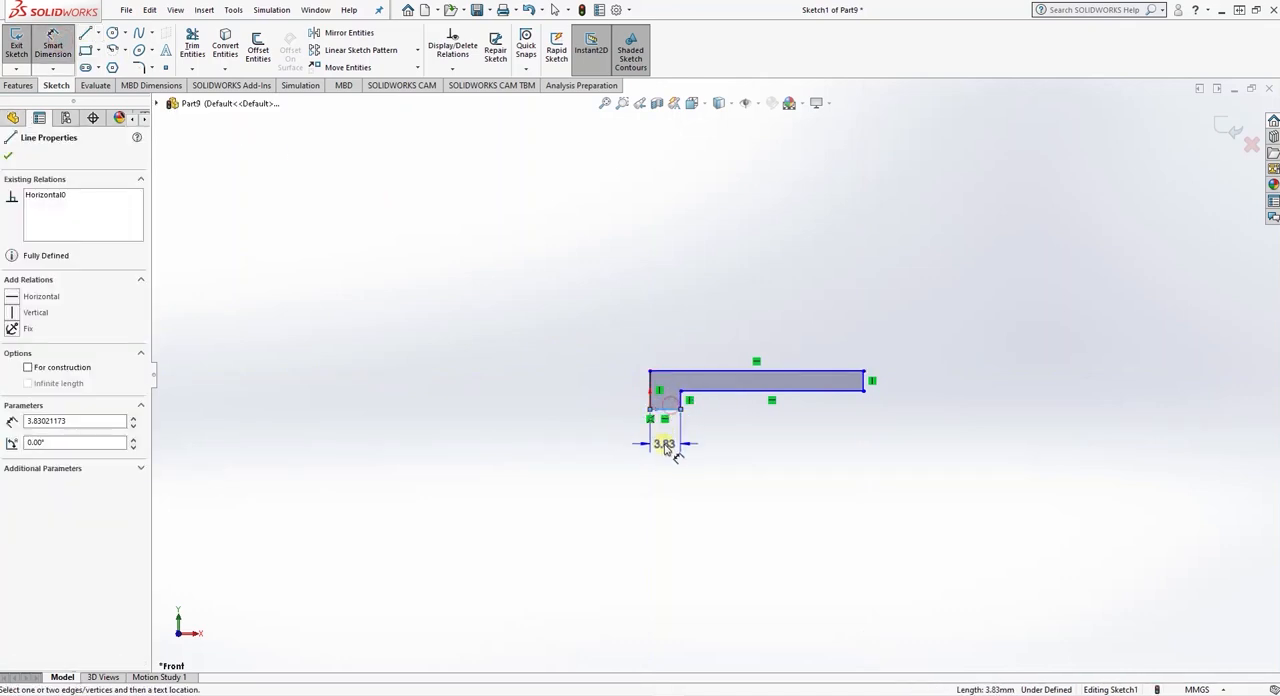
click(677, 451)
text(3)
key(Return)
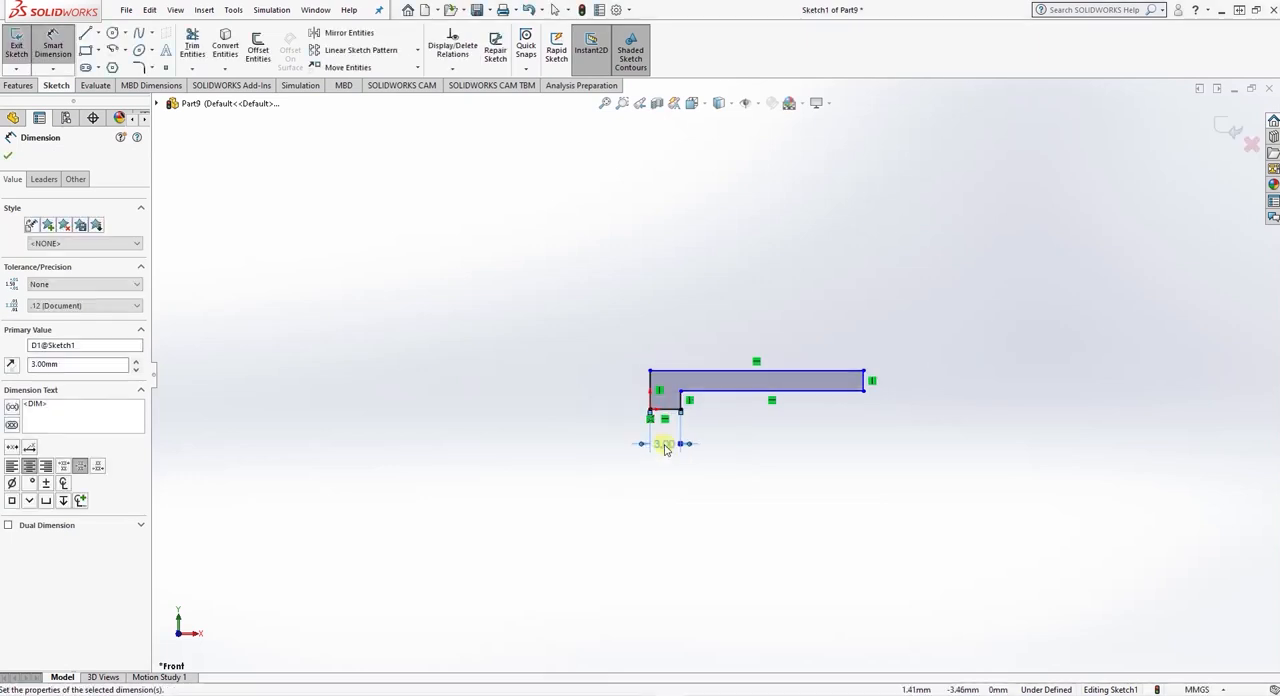
click(711, 374)
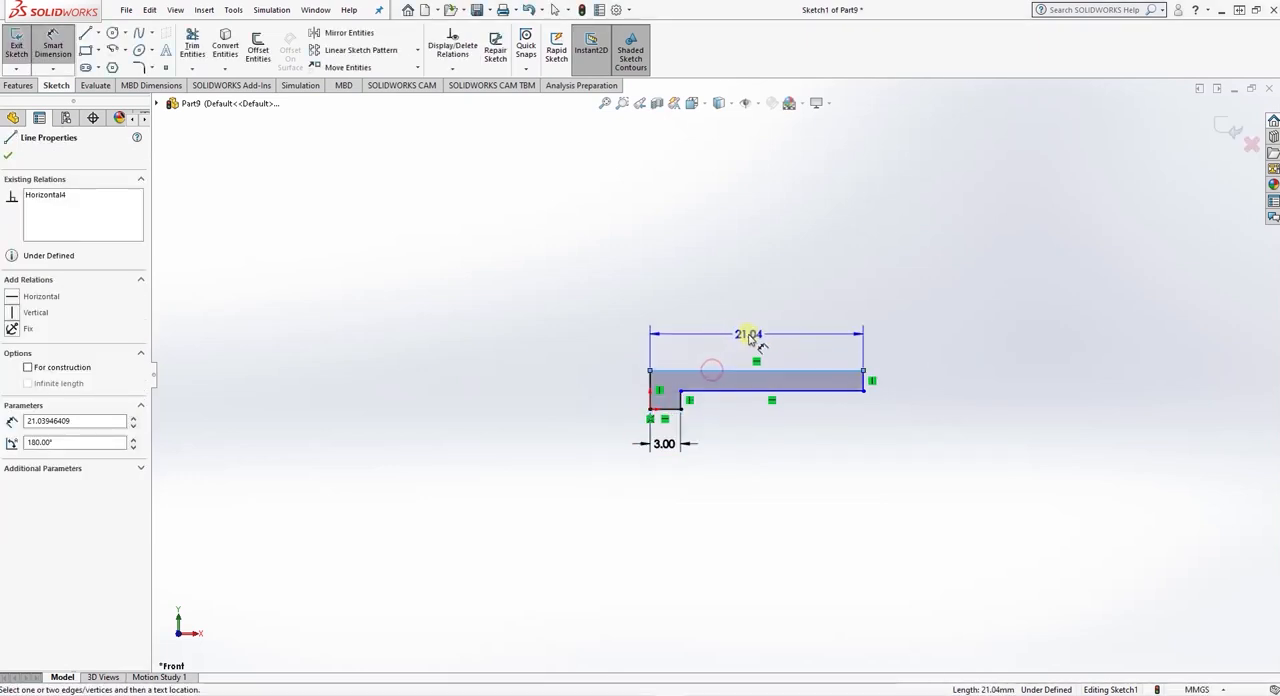
click(748, 336)
text(25)
key(Return)
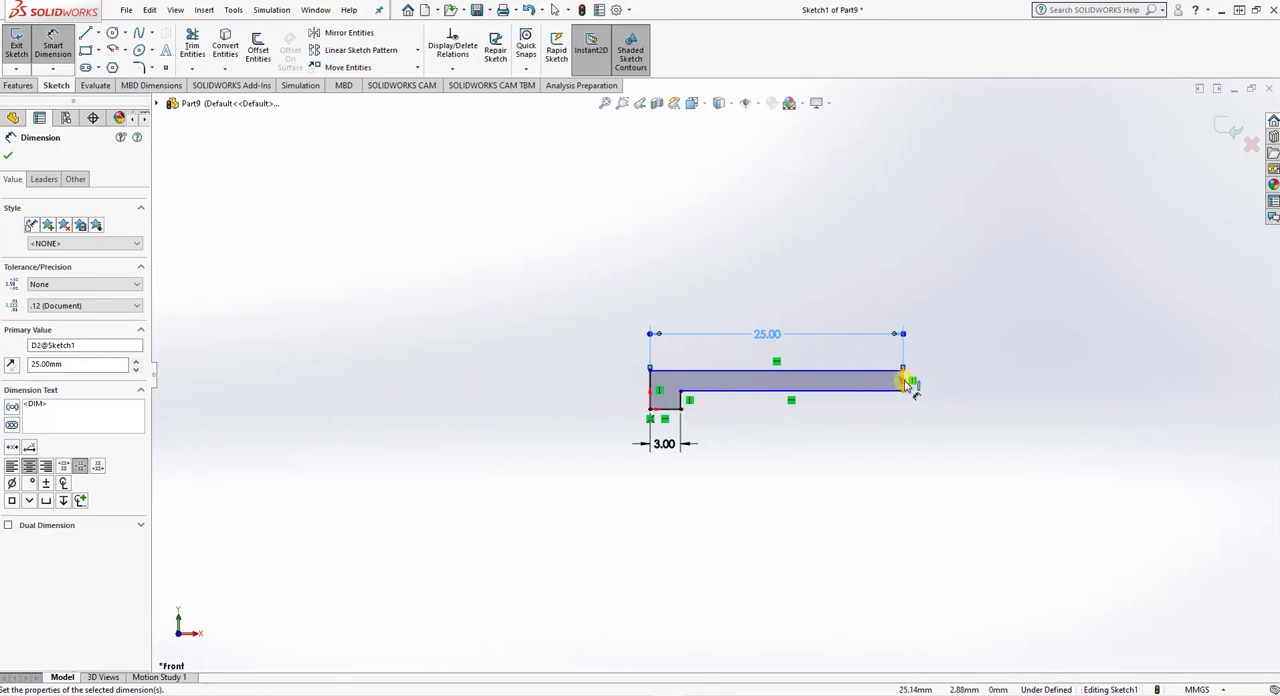
- Dimension the profile's full height at the origin end as 6 mm and the long arm's thickness as 2.5 mm
click(648, 386)
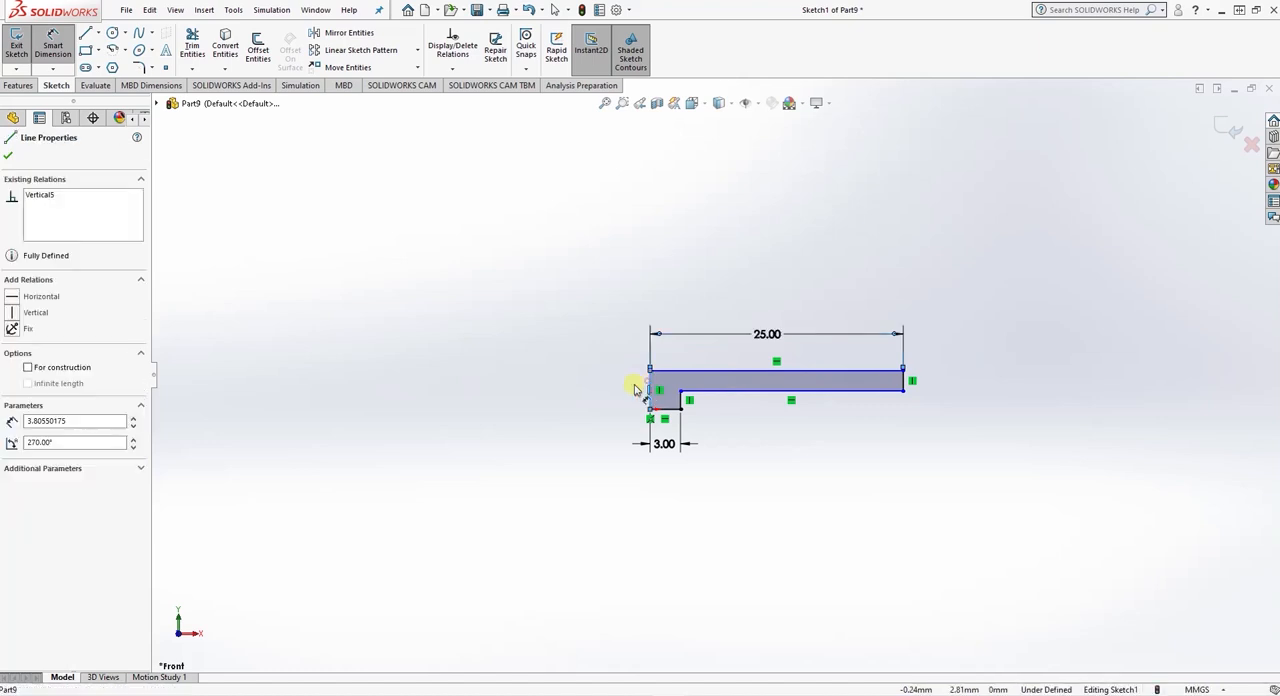
click(608, 400)
text(6)
key(Return)
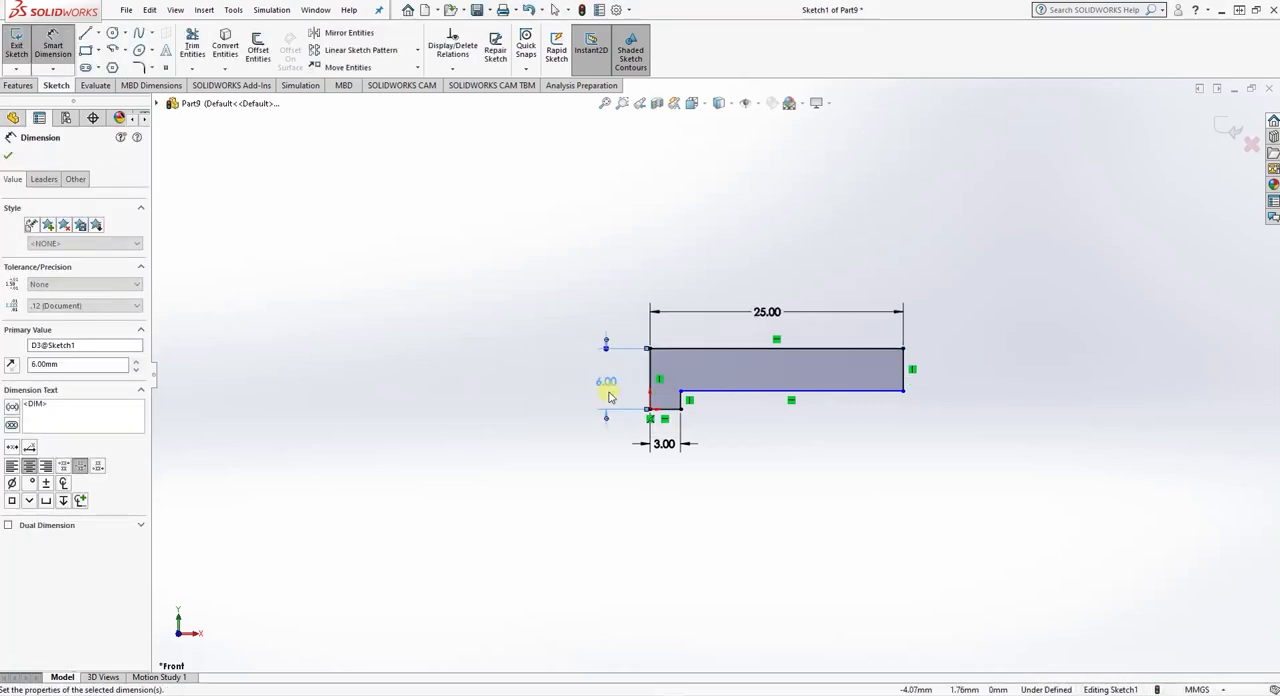
click(905, 374)
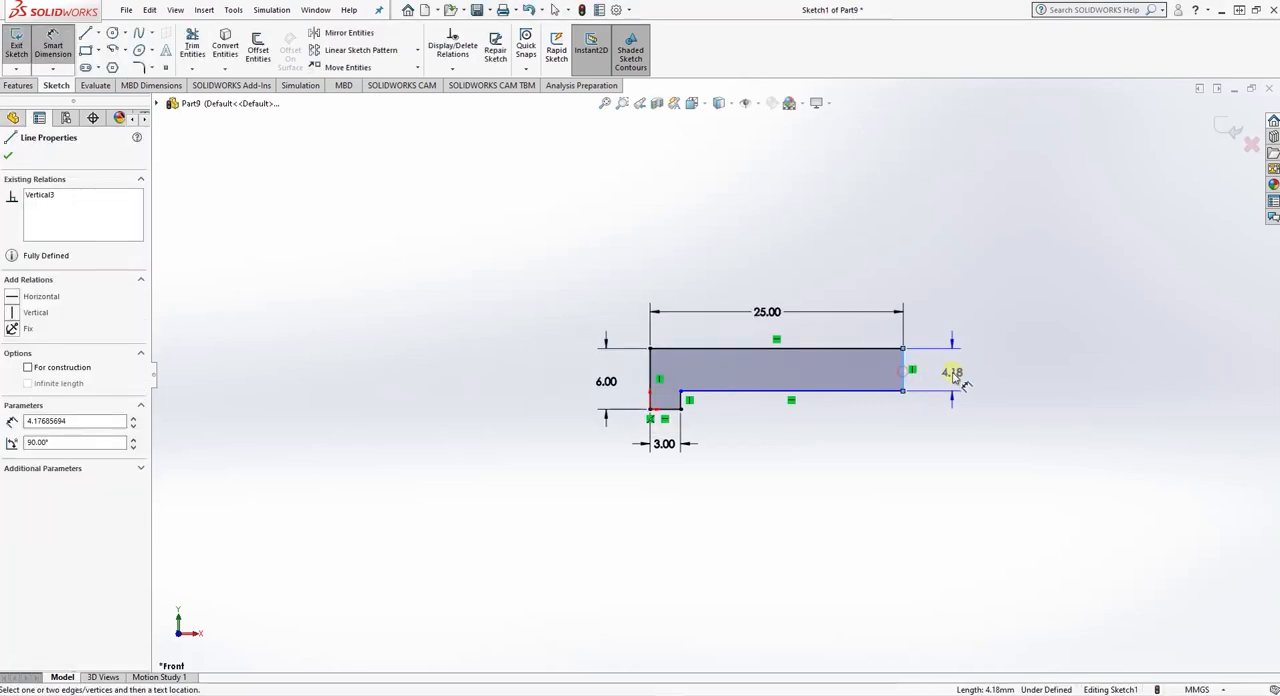
click(955, 374)
key(Return)
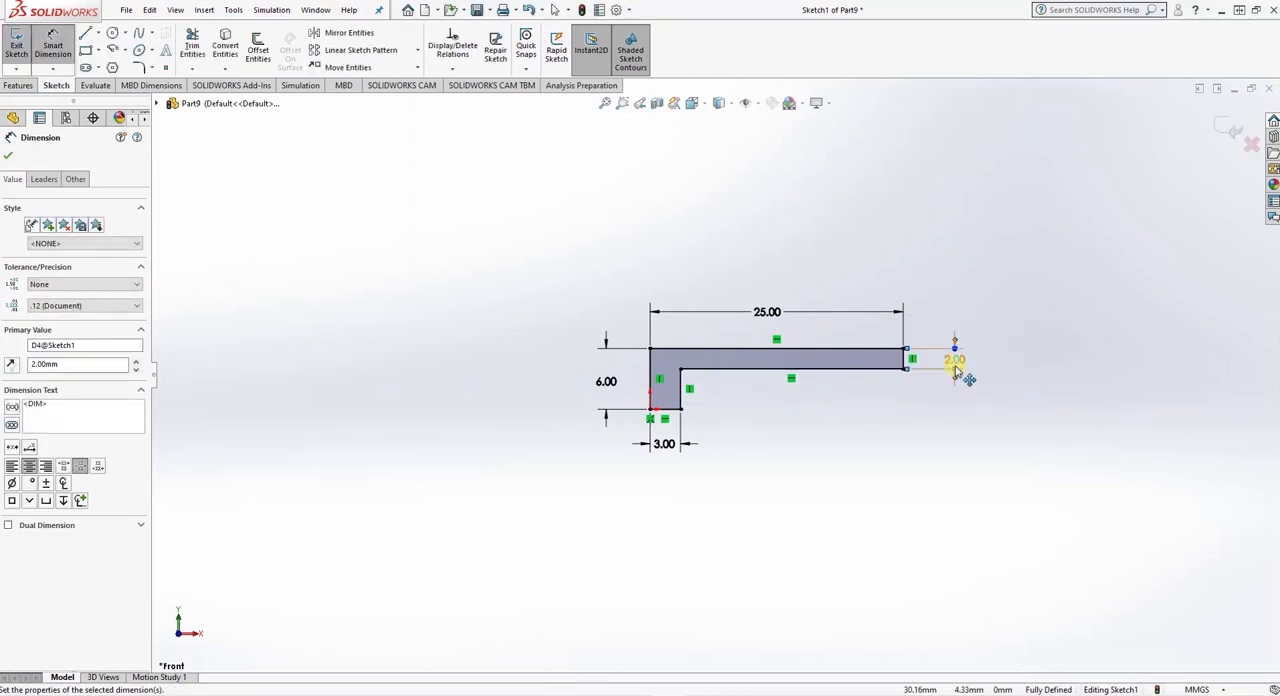
double_click(955, 362)
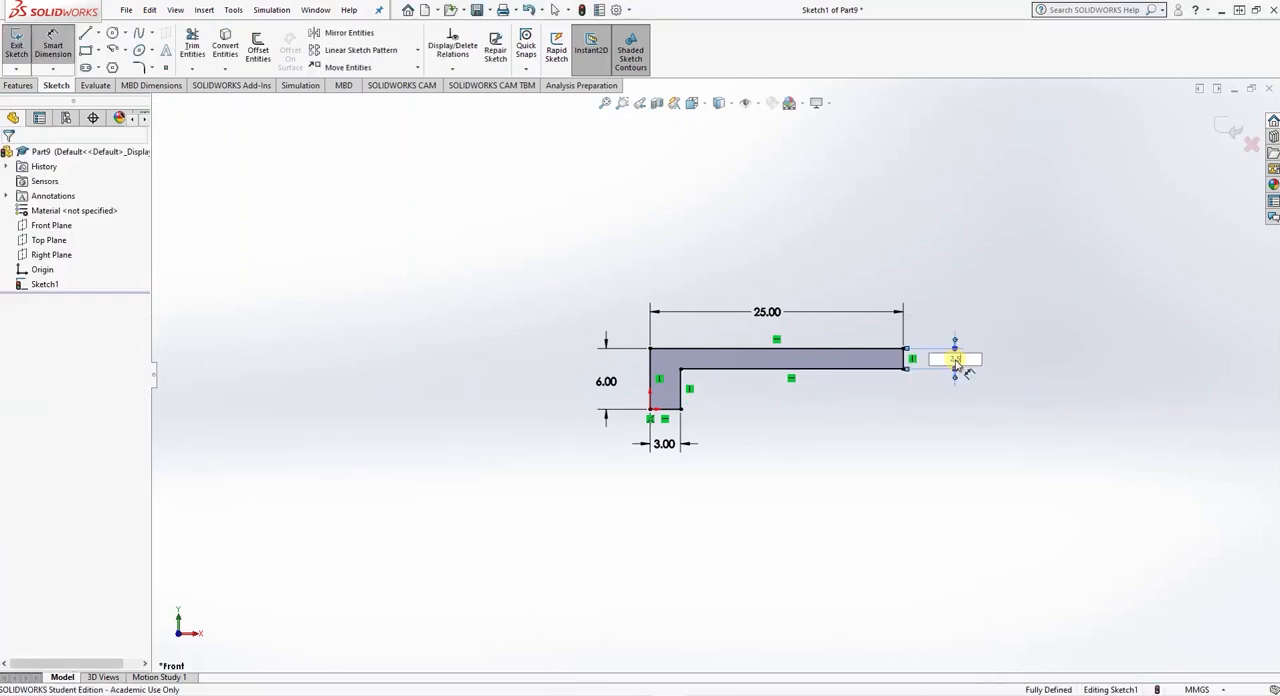
text(2.5)
key(Return)
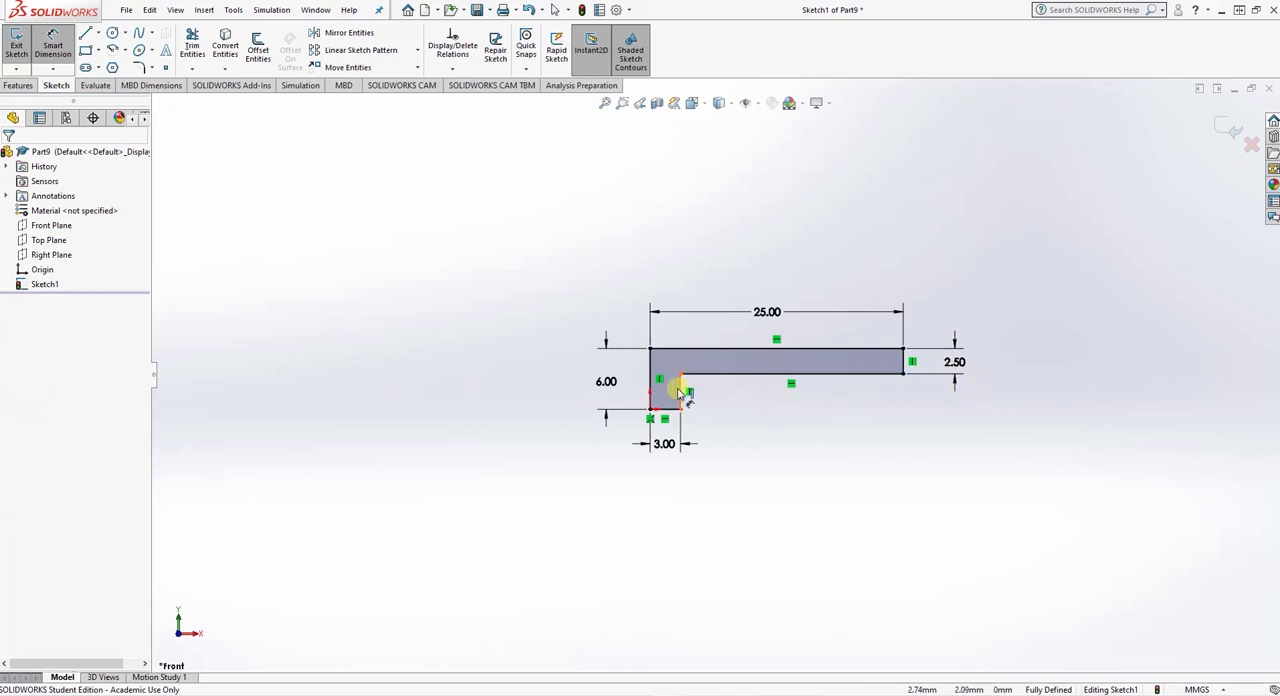
- Draw a horizontal centerline about 38.7 mm long above the L-shaped profile, extending past both of its ends
click(20, 86)
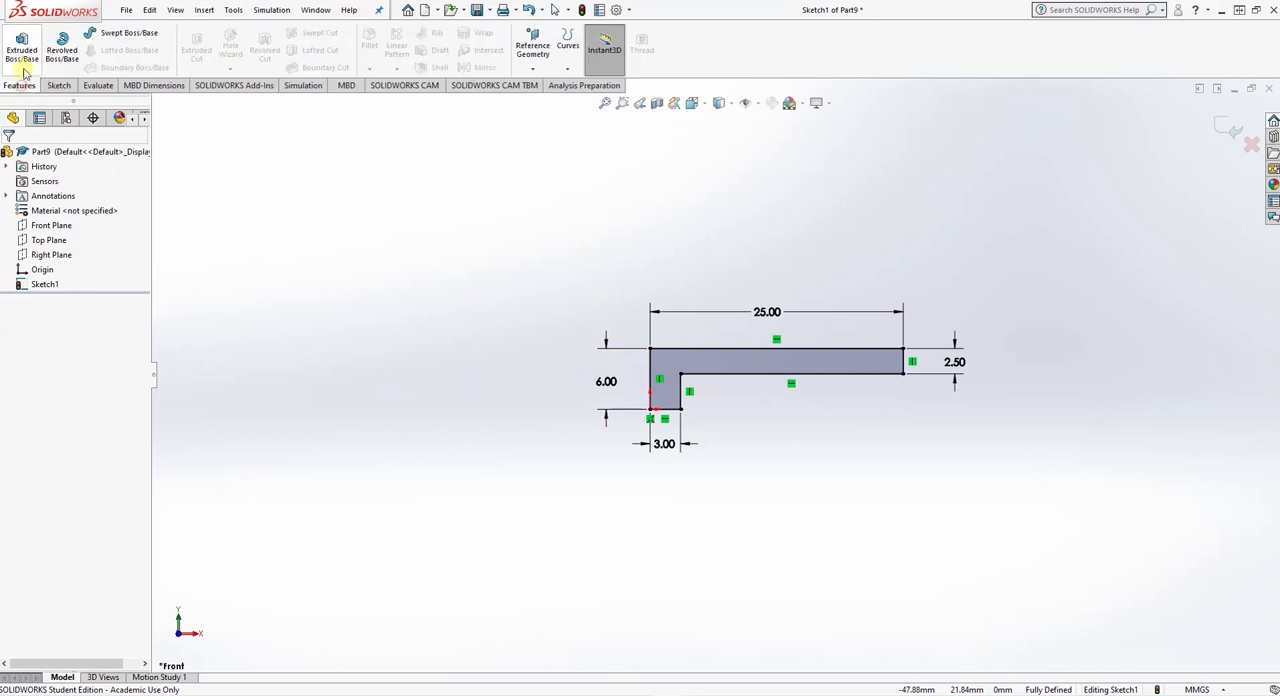
click(59, 85)
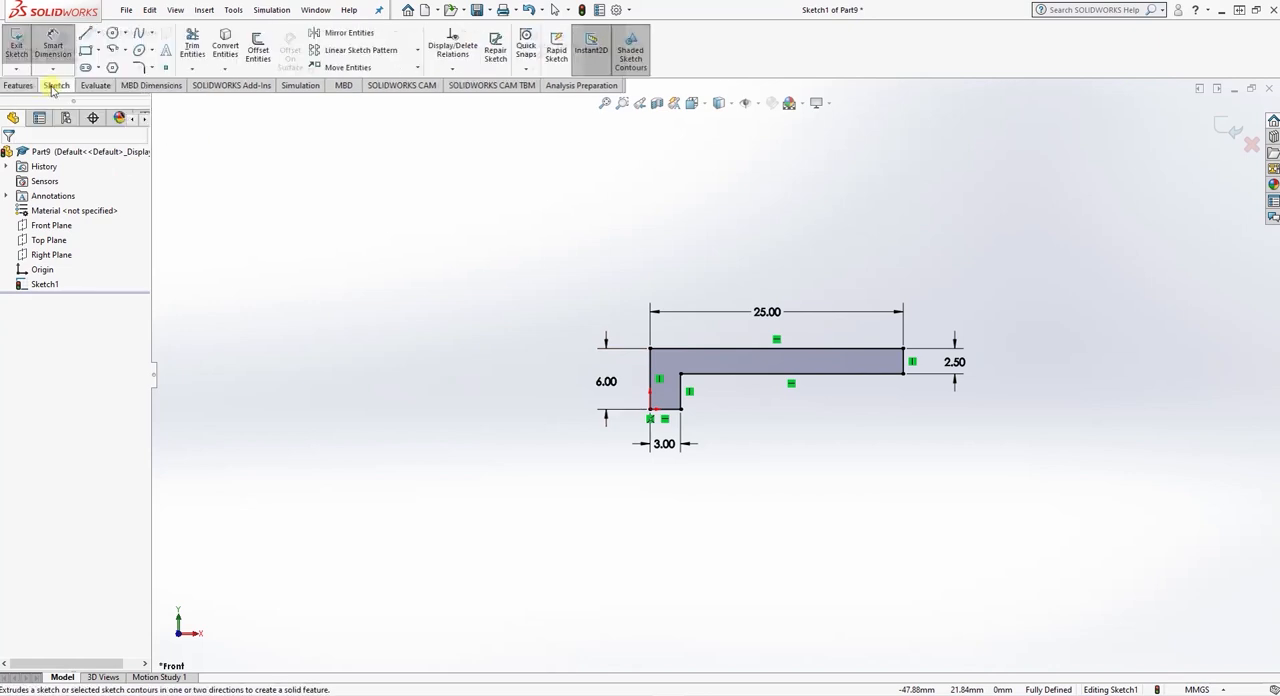
click(98, 33)
click(102, 63)
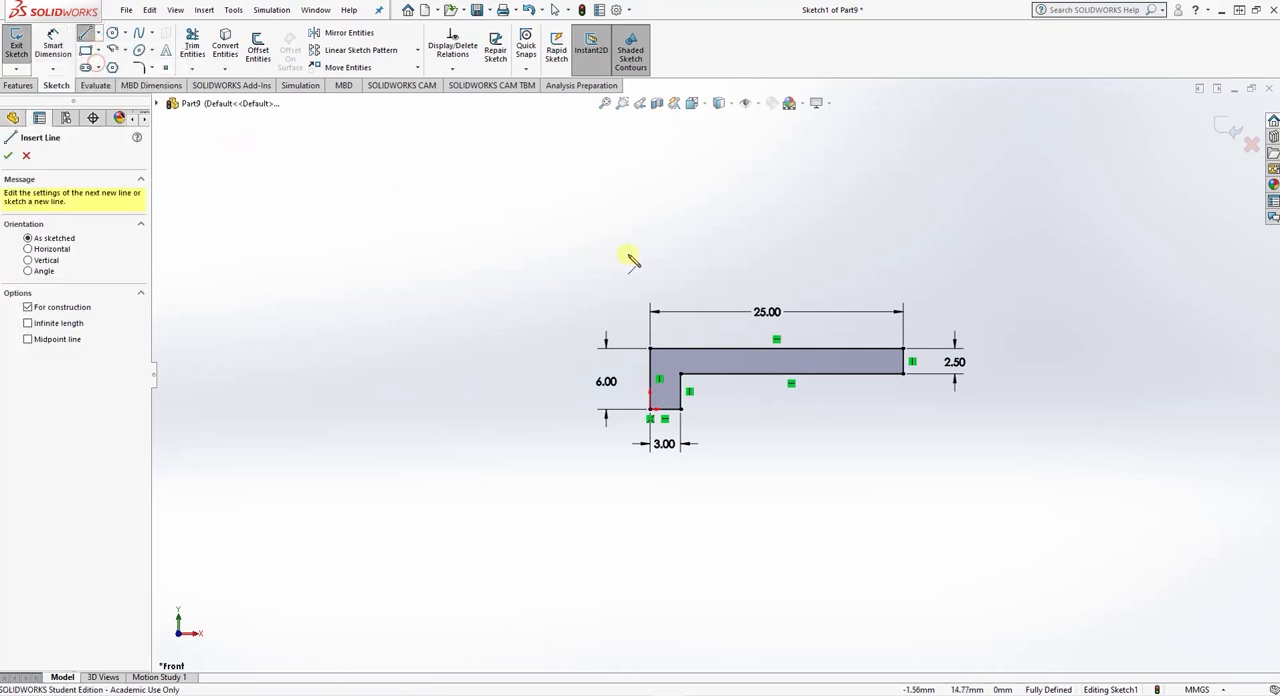
click(590, 282)
click(981, 282)
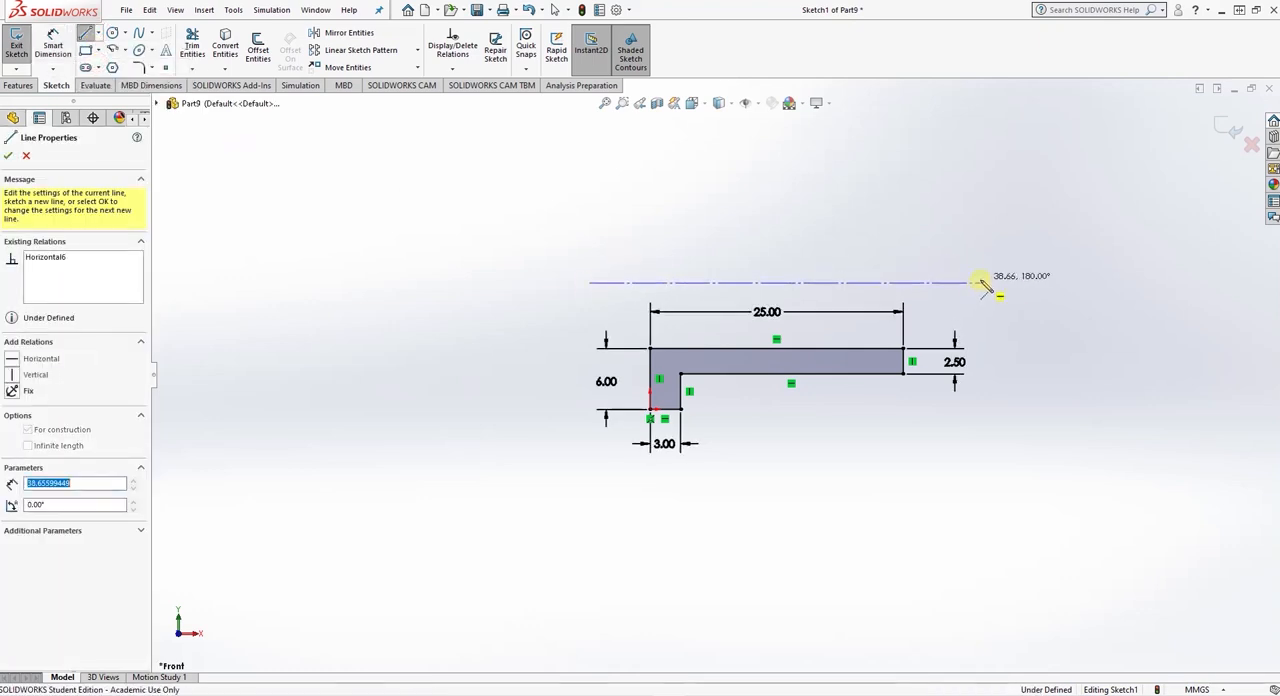
- Dimension the distance from the profile's bottom edge to the centerline as 16 mm, checking the bush in the exercise drawing
click(53, 45)
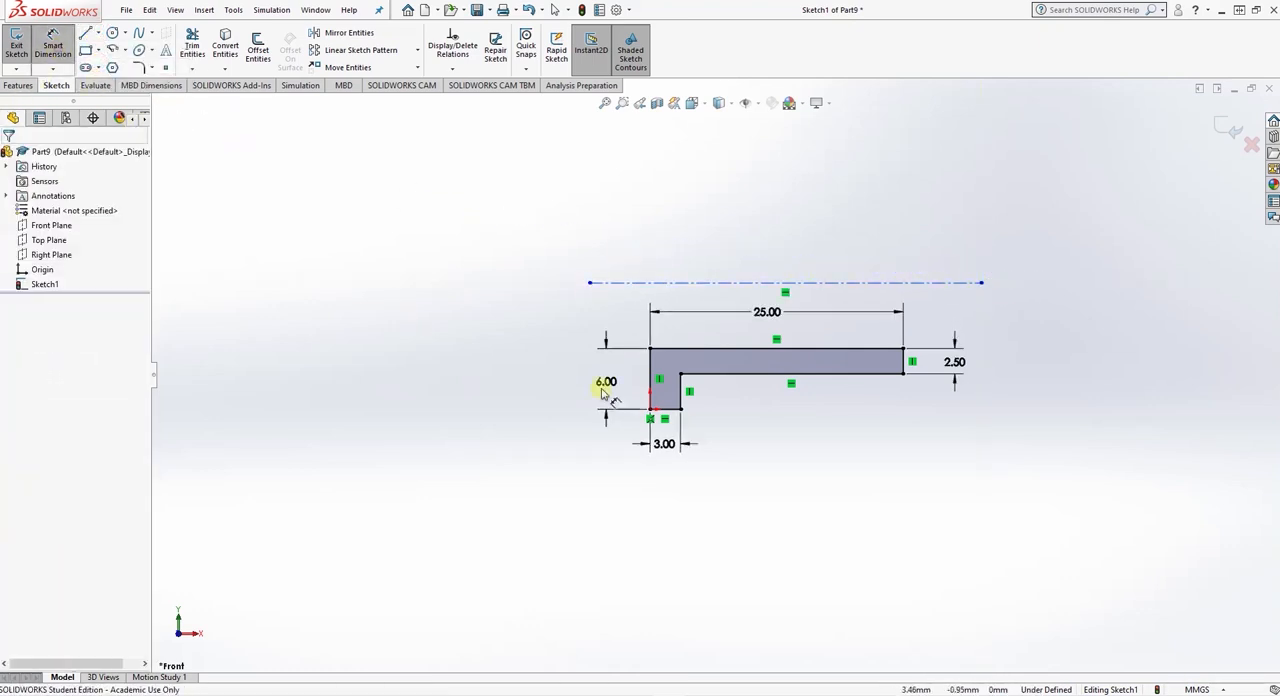
click(666, 408)
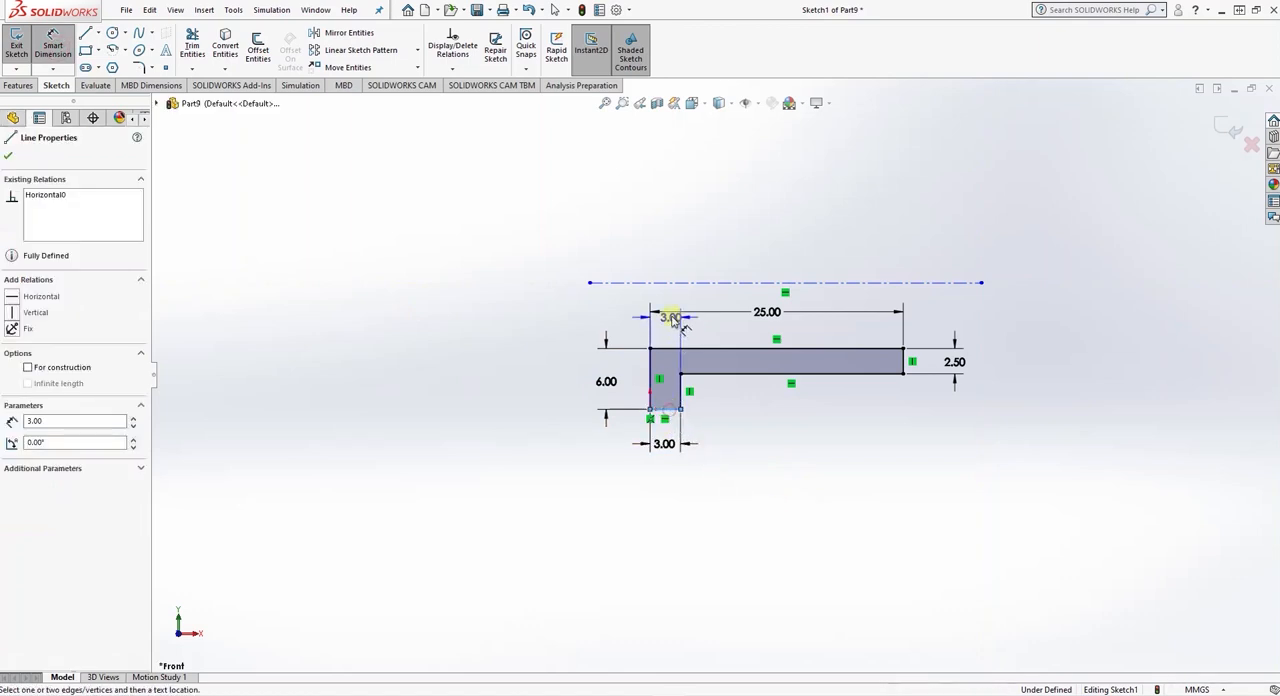
click(673, 284)
click(536, 343)
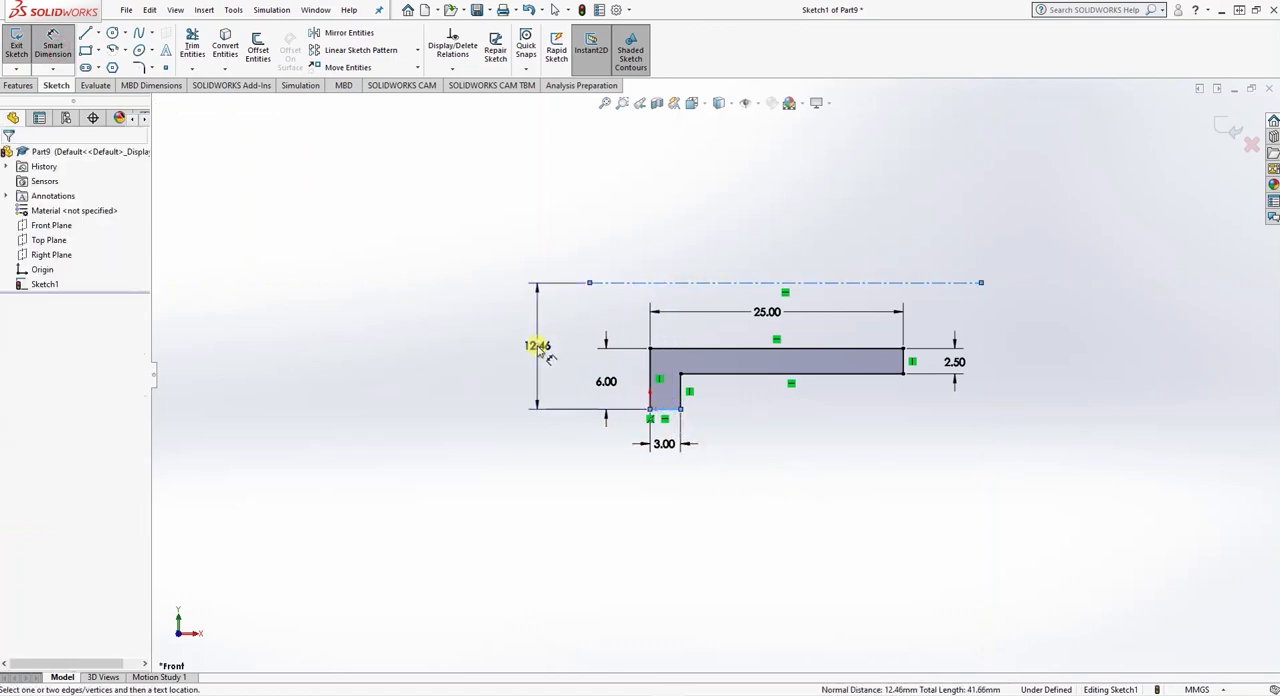
click(440, 694)
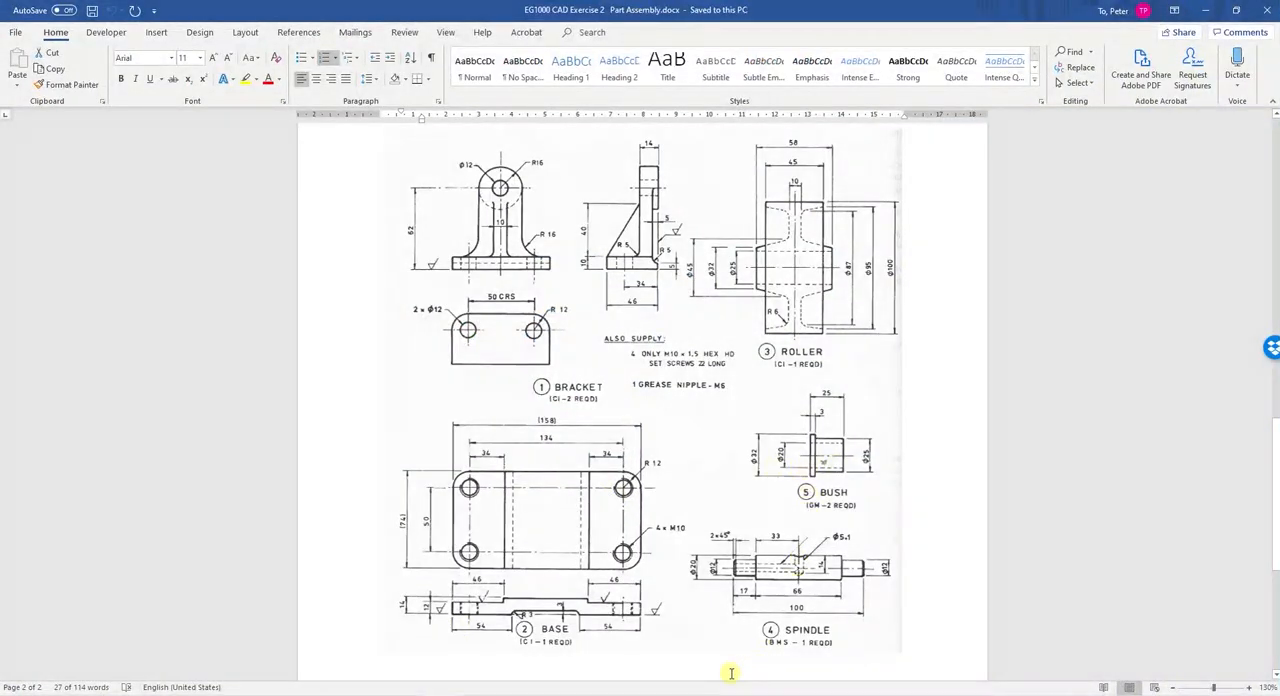
click(680, 694)
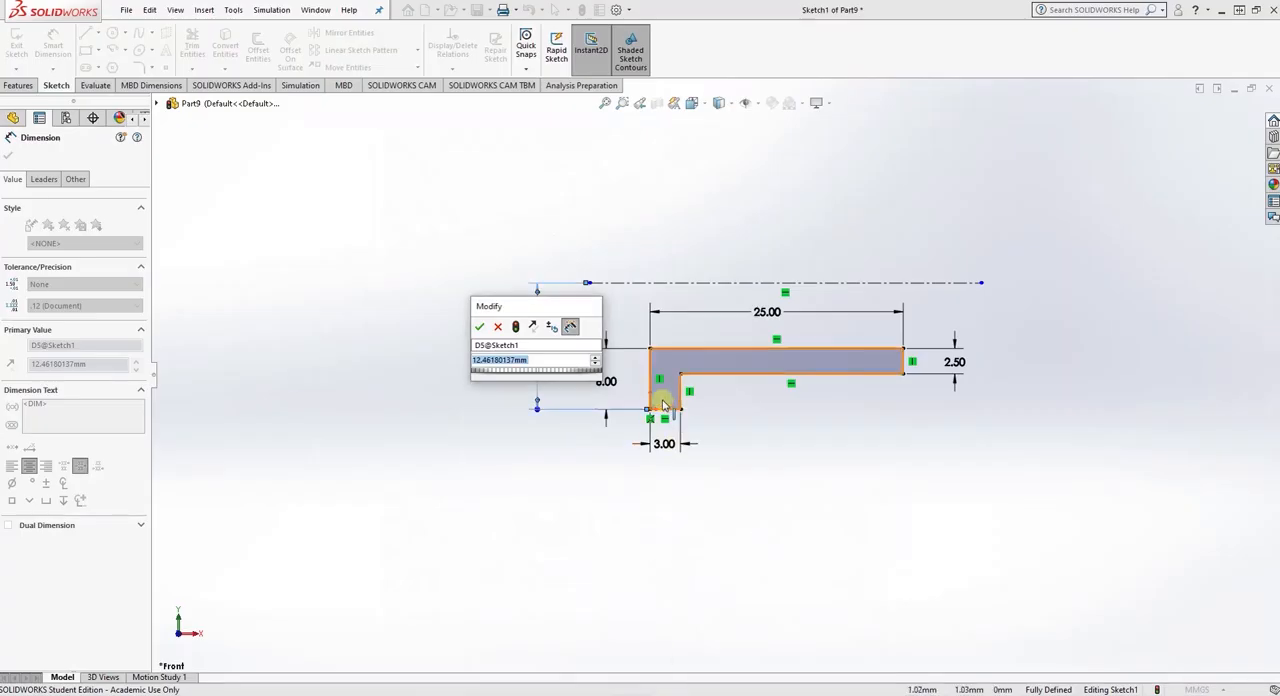
click(535, 360)
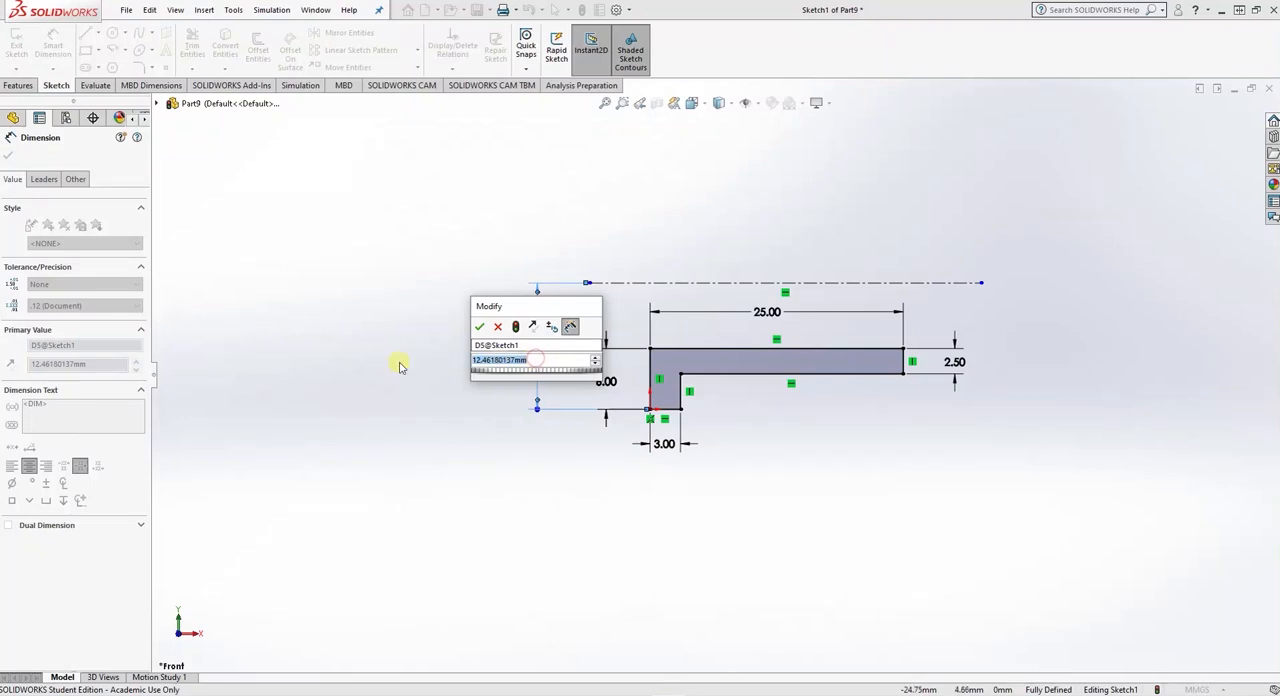
text(16)
key(Return)
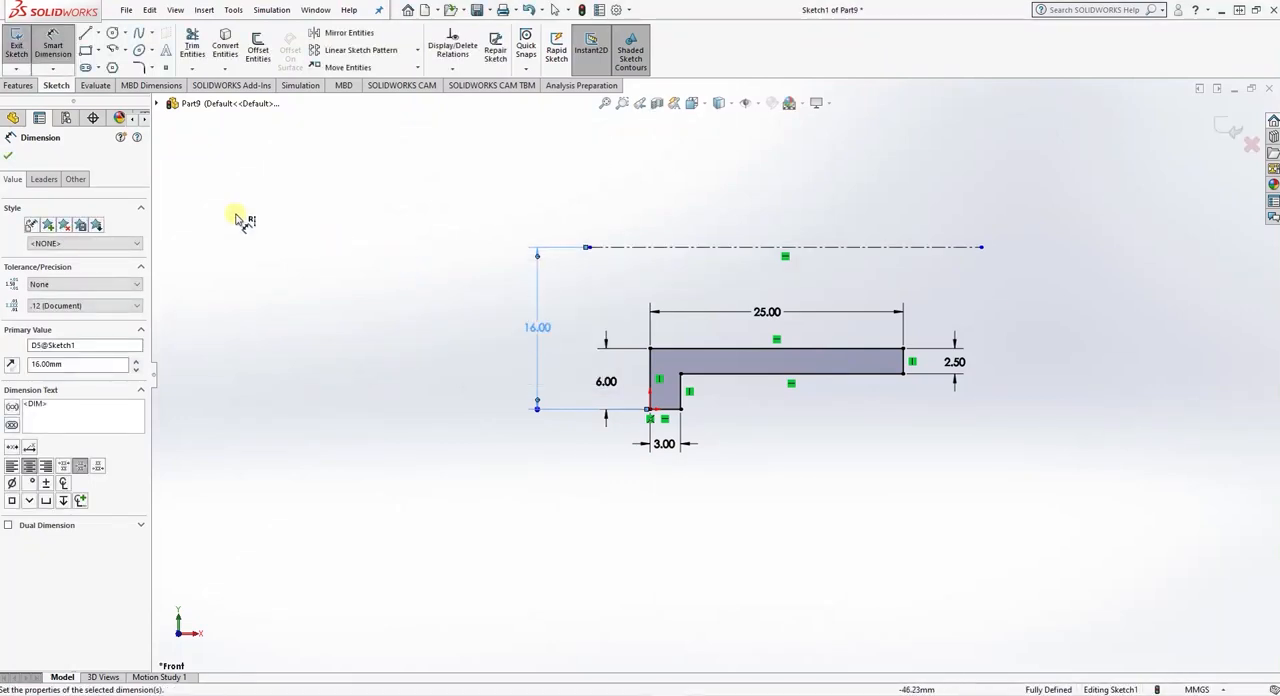
click(7, 156)
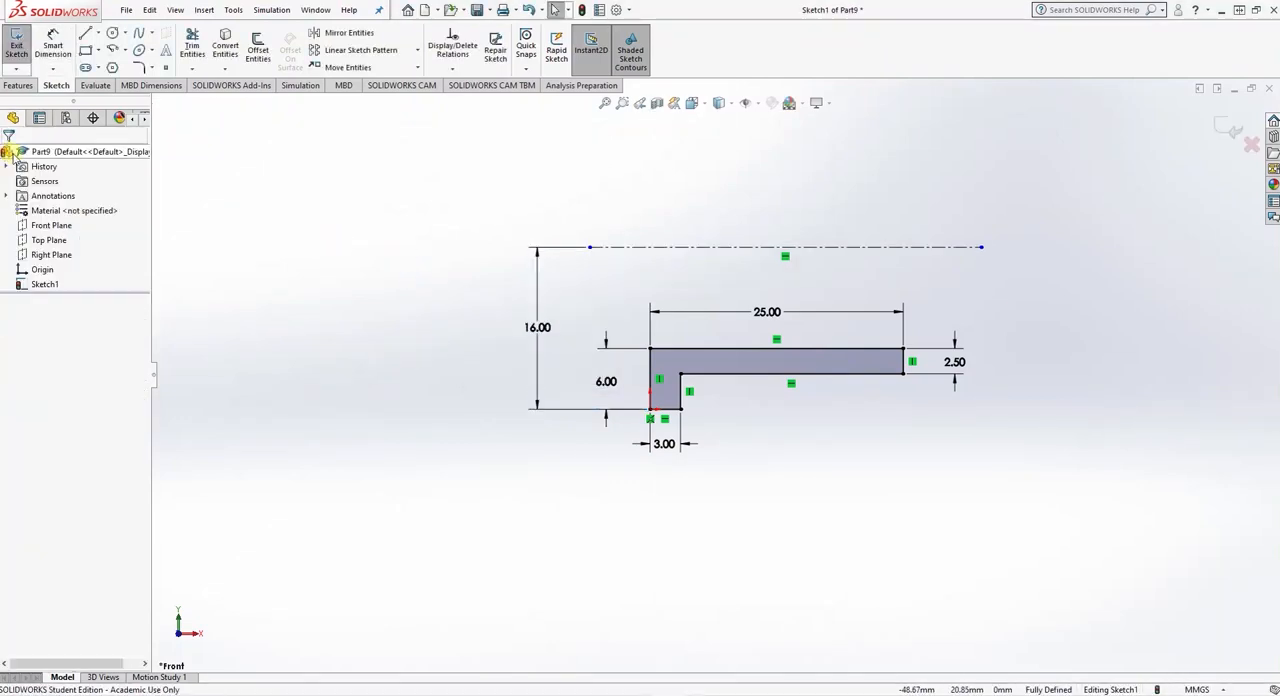
- Revolve the L-shaped profile 360 degrees about the centerline to form the flanged bush
click(18, 85)
click(62, 45)
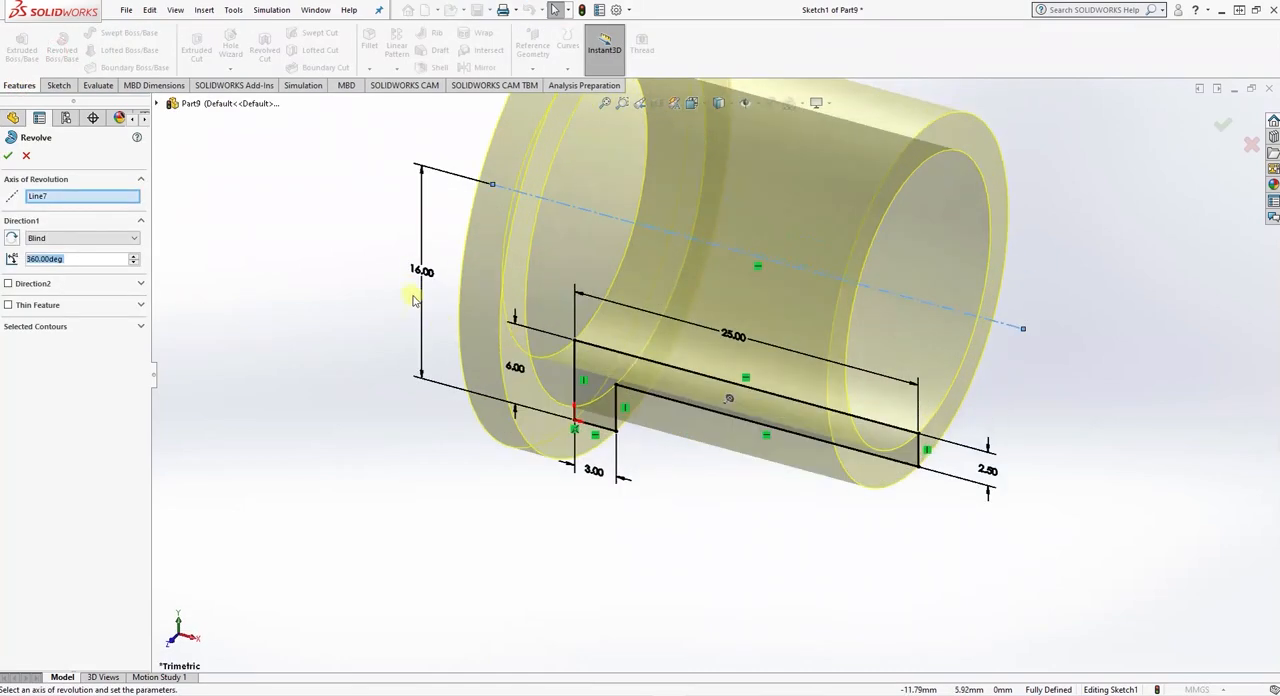
click(9, 156)
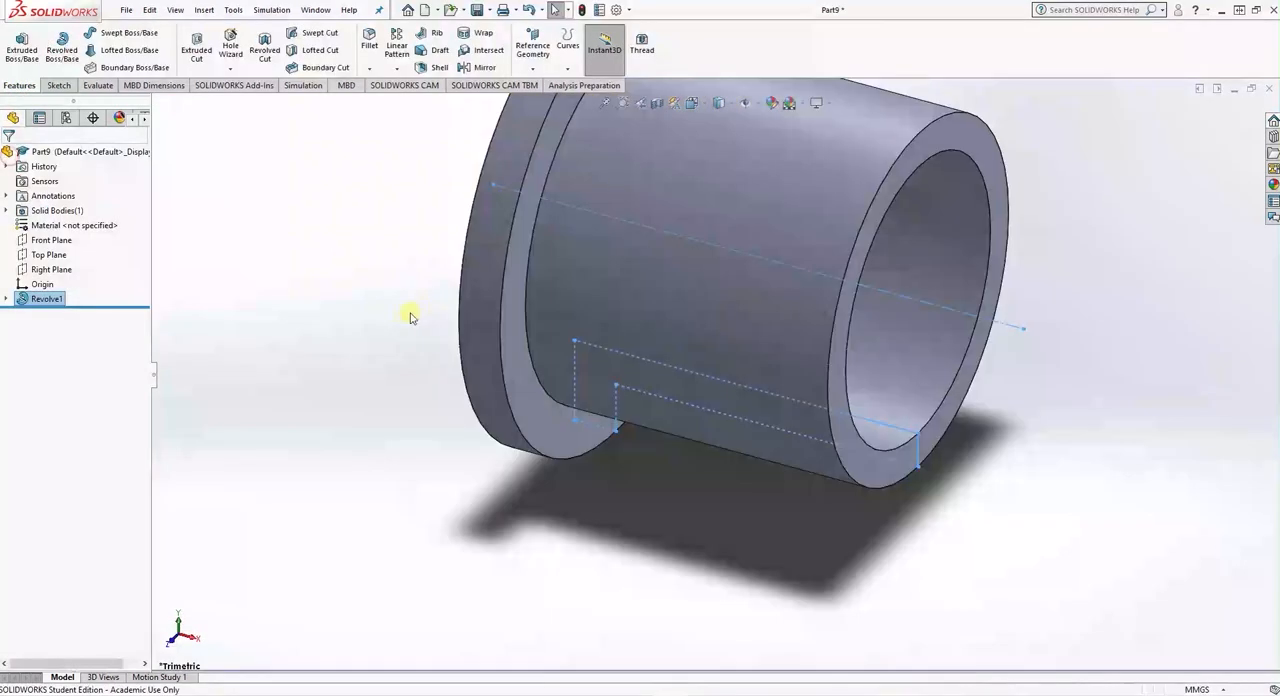
middle_drag(354, 303, 331, 269)
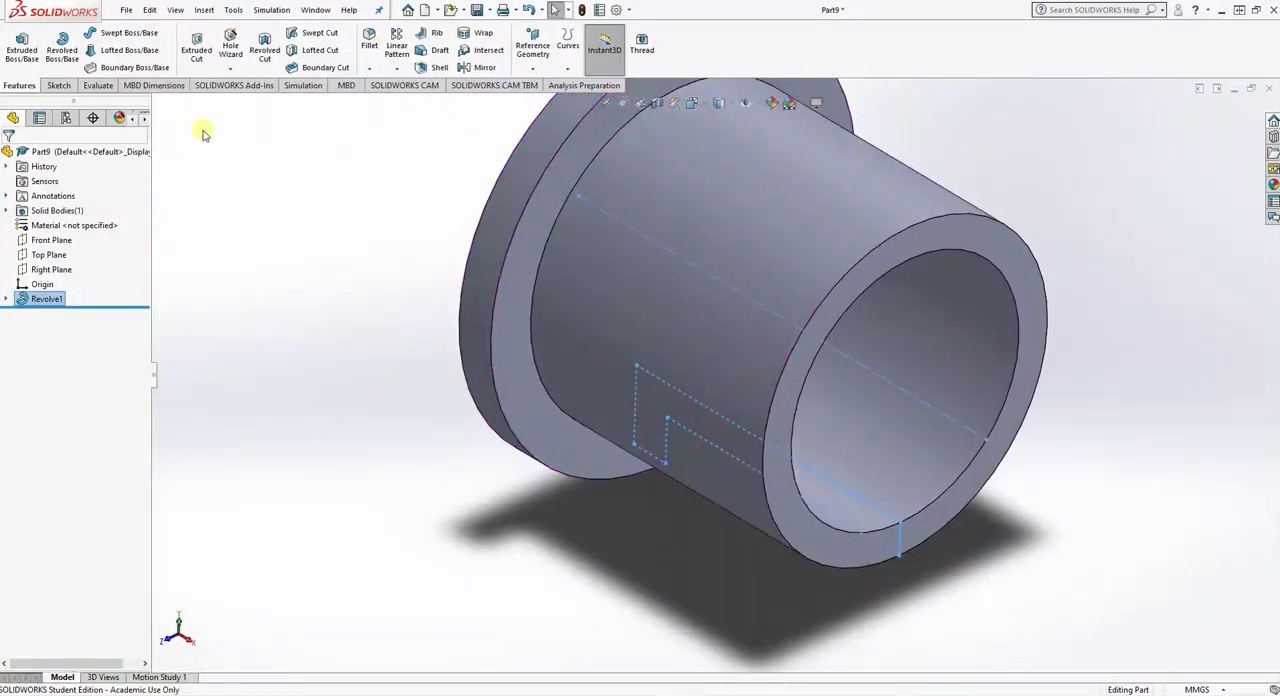
- Save the part on the Desktop with the file name bush
key(ctrl+s)
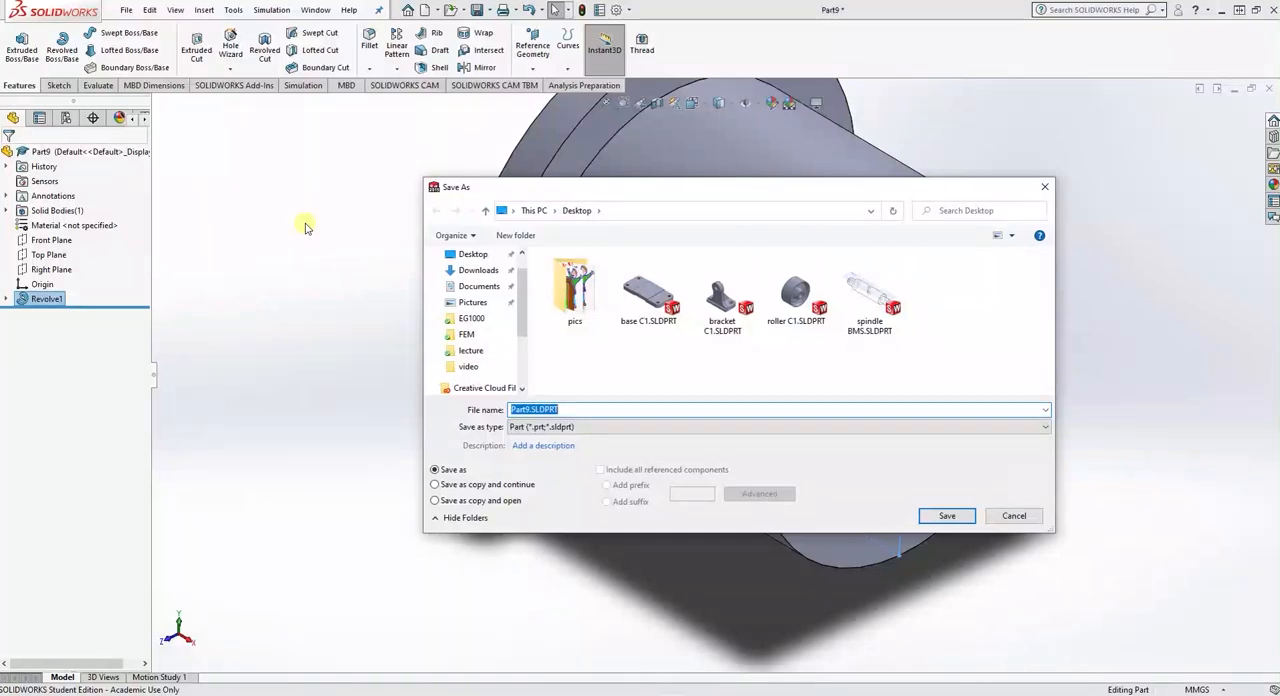
text(bush)
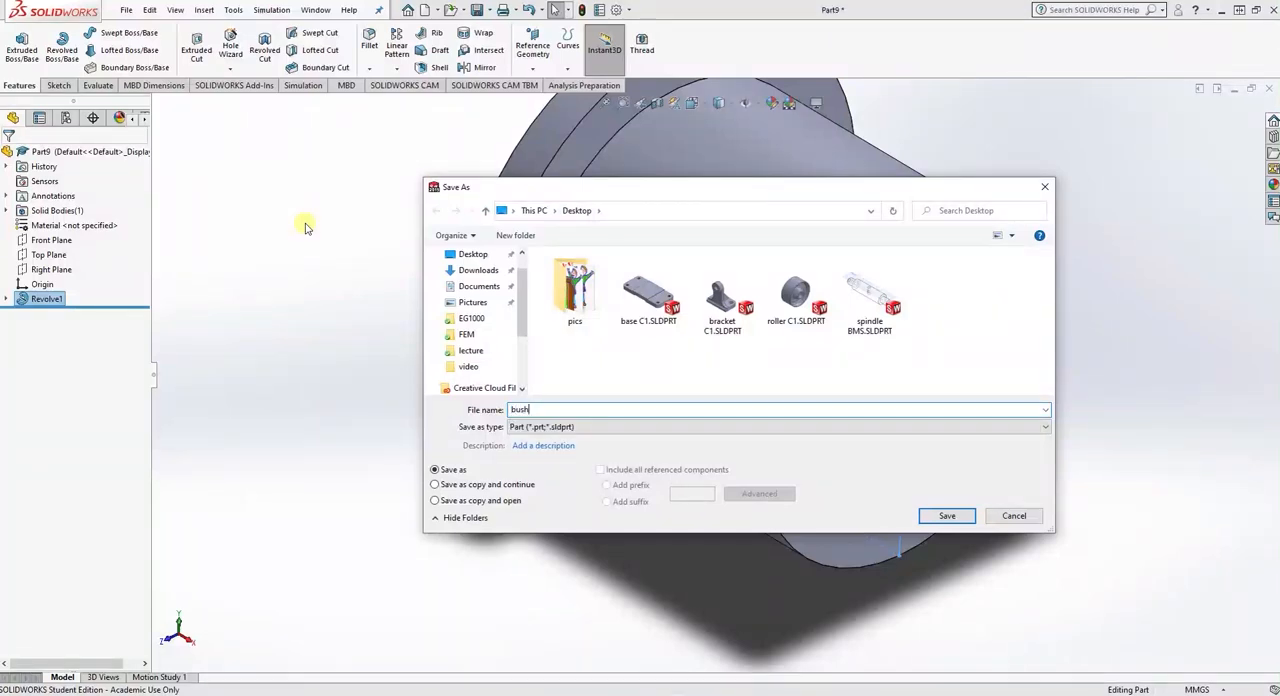